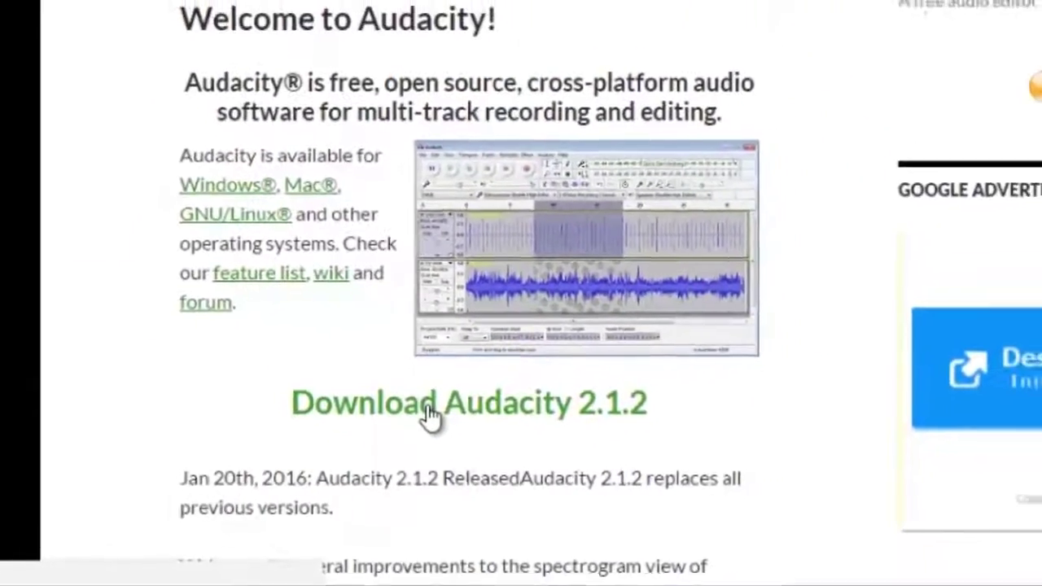
# Download the Audacity 2.1.2 installer for Windows, and Lame_v3.99.3_for_Windows.exe from the LAME download page.
pyautogui.click(419, 433)
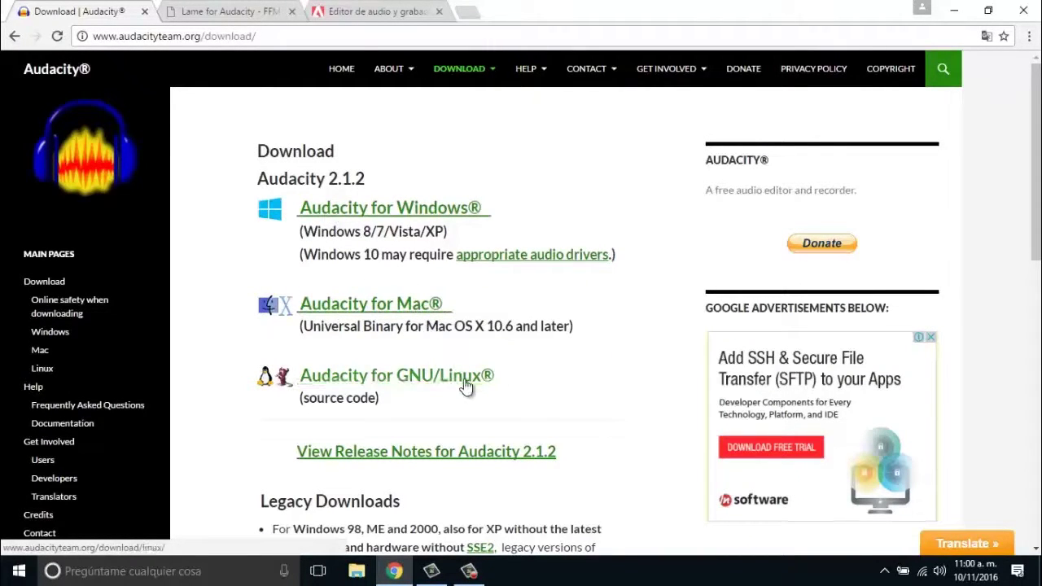
pyautogui.click(418, 215)
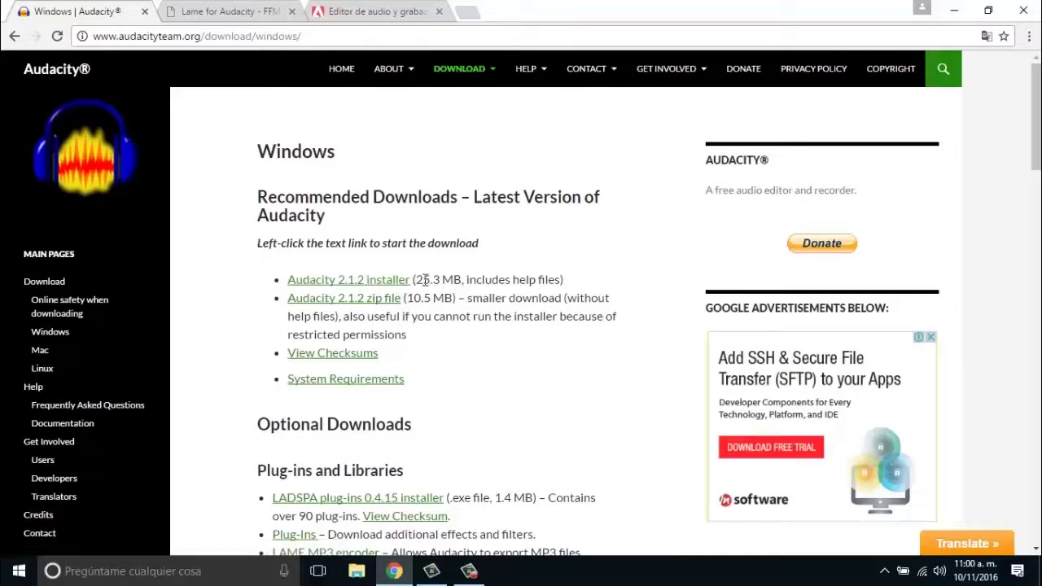
pyautogui.moveTo(415, 300); pyautogui.dragTo(433, 300)
pyautogui.click(379, 283)
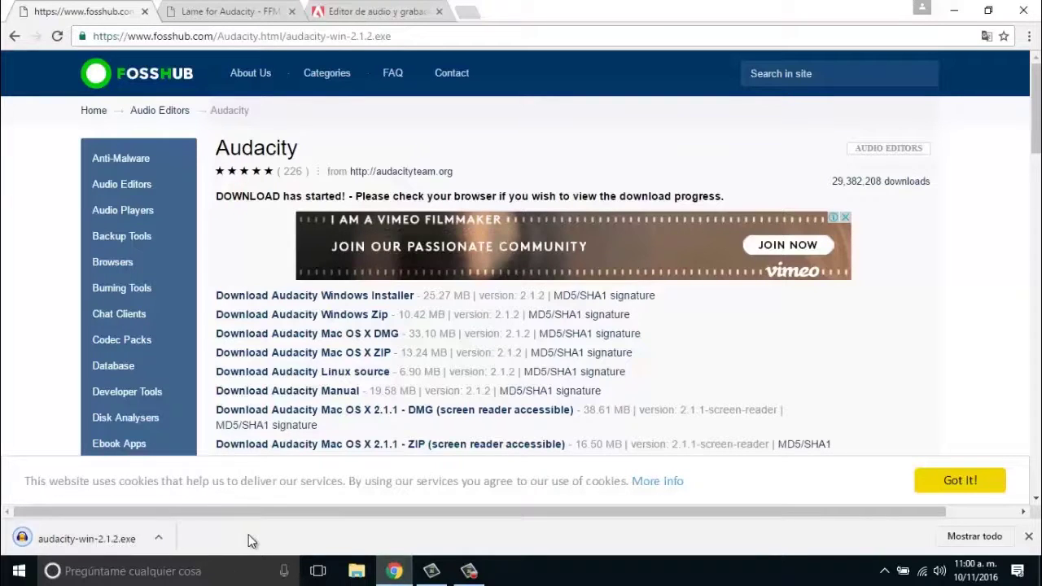
pyautogui.click(230, 16)
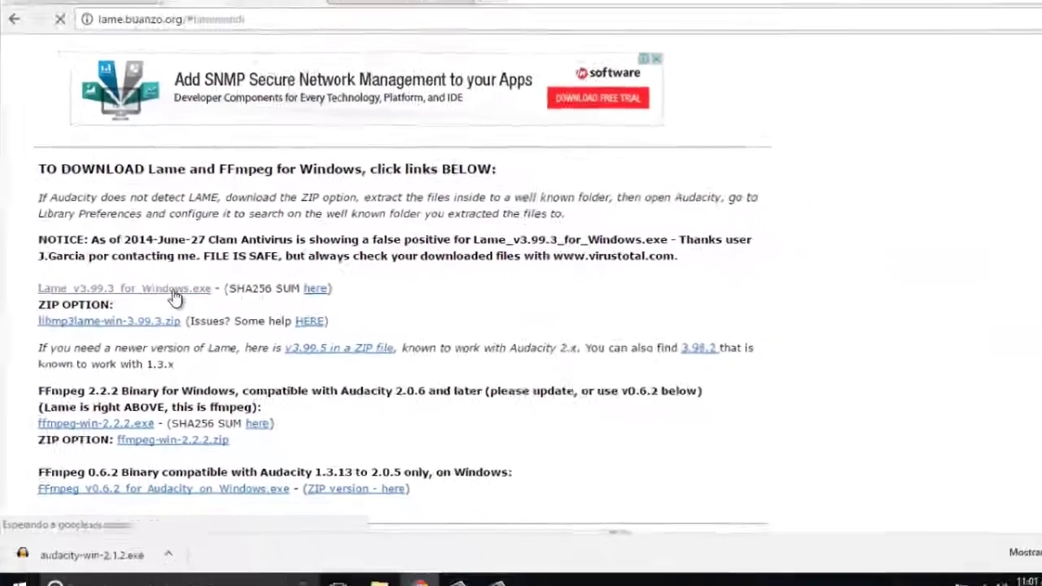
pyautogui.click(314, 293)
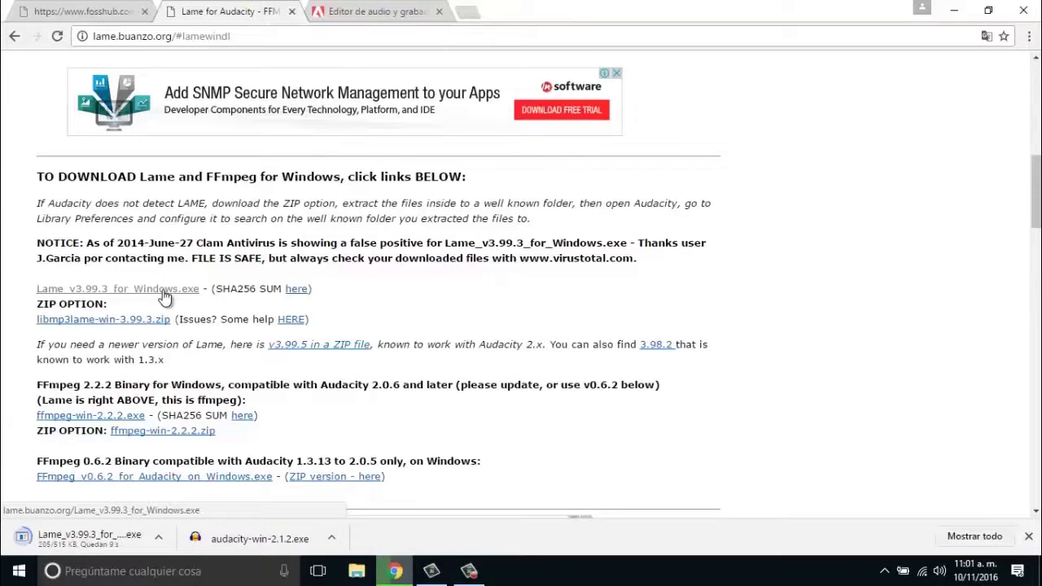
pyautogui.click(242, 543)
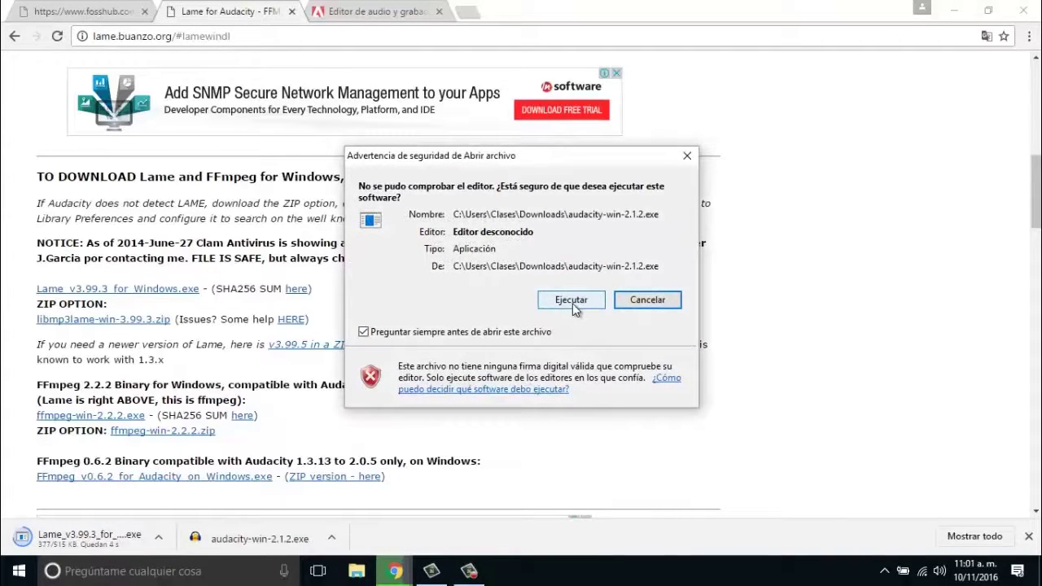
pyautogui.click(572, 301)
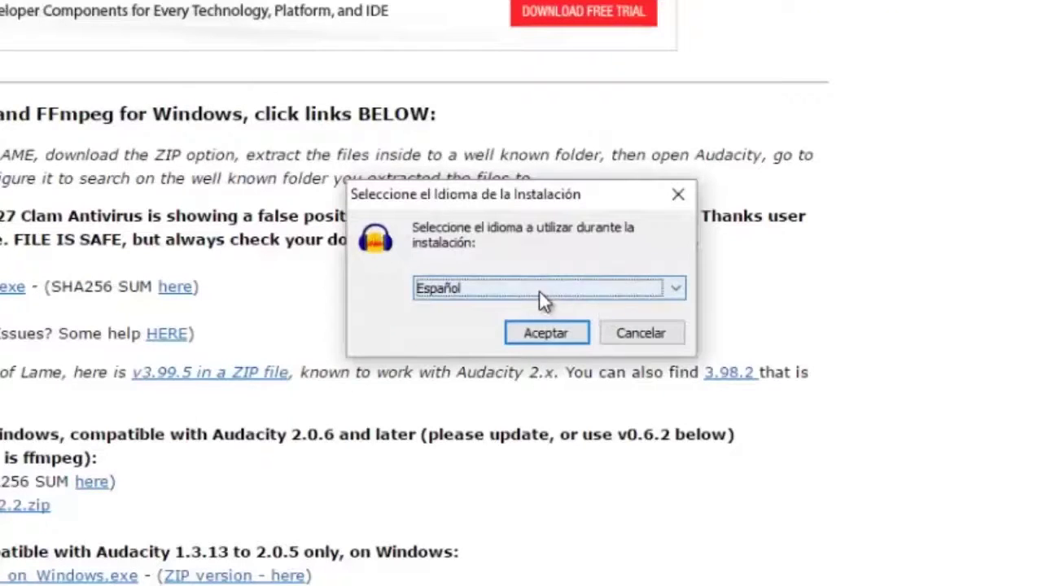
pyautogui.click(551, 331)
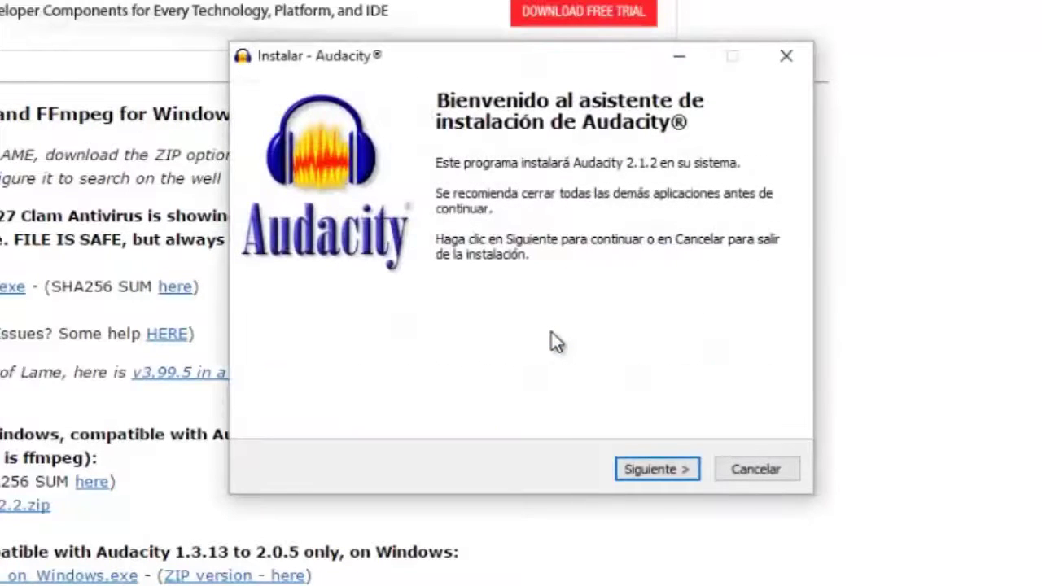
pyautogui.click(657, 465)
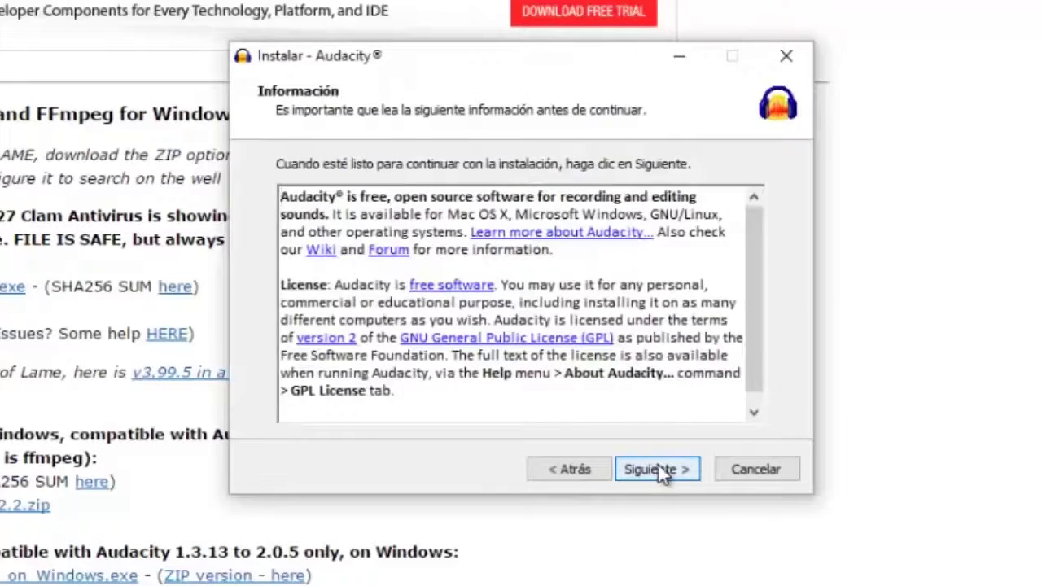
pyautogui.click(657, 465)
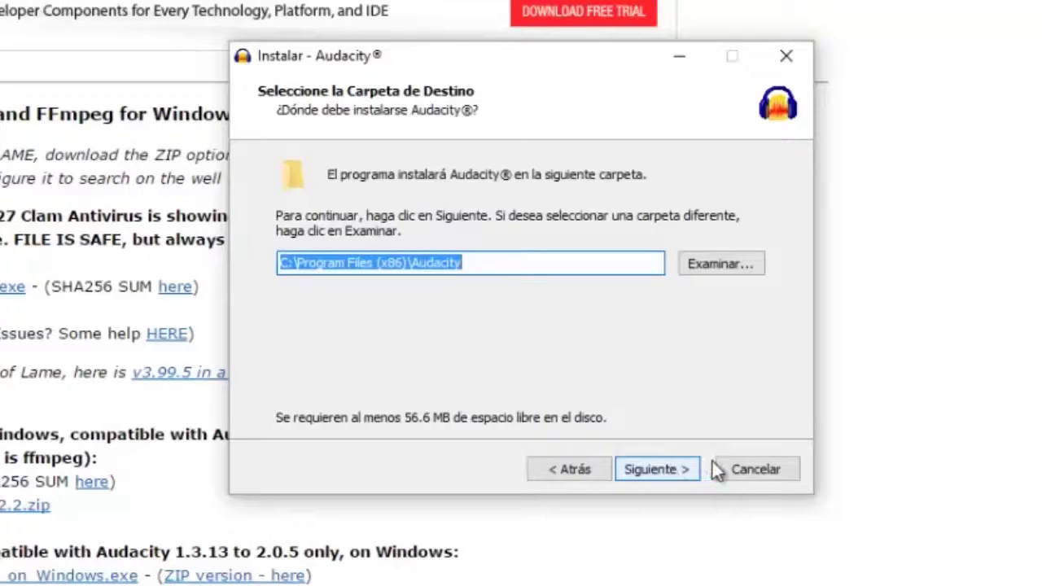
pyautogui.click(739, 470)
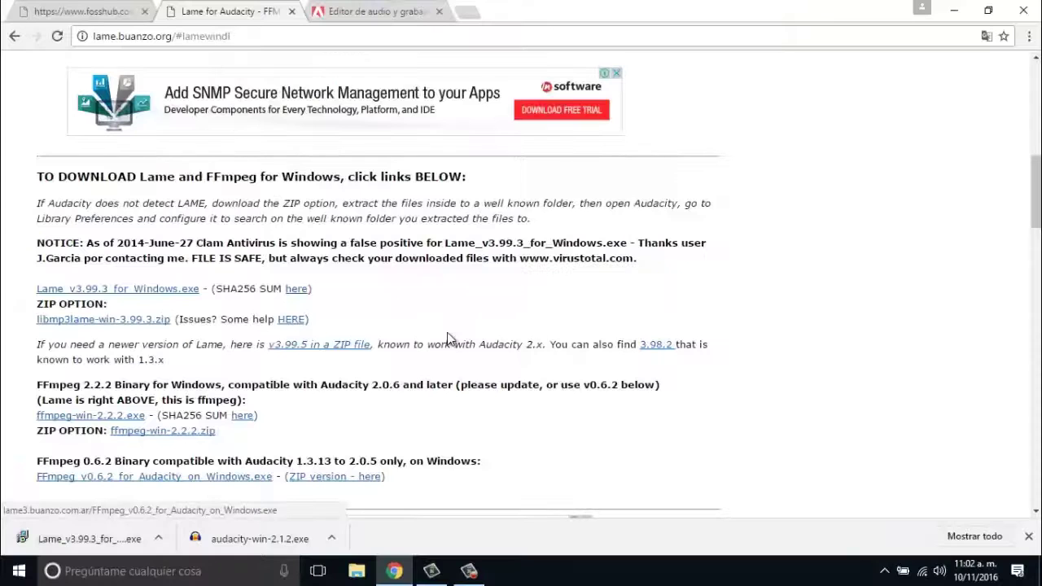
# Run the downloaded Lame_v3.99.3_for_Windows.exe and install LAME with the default settings.
pyautogui.click(96, 539)
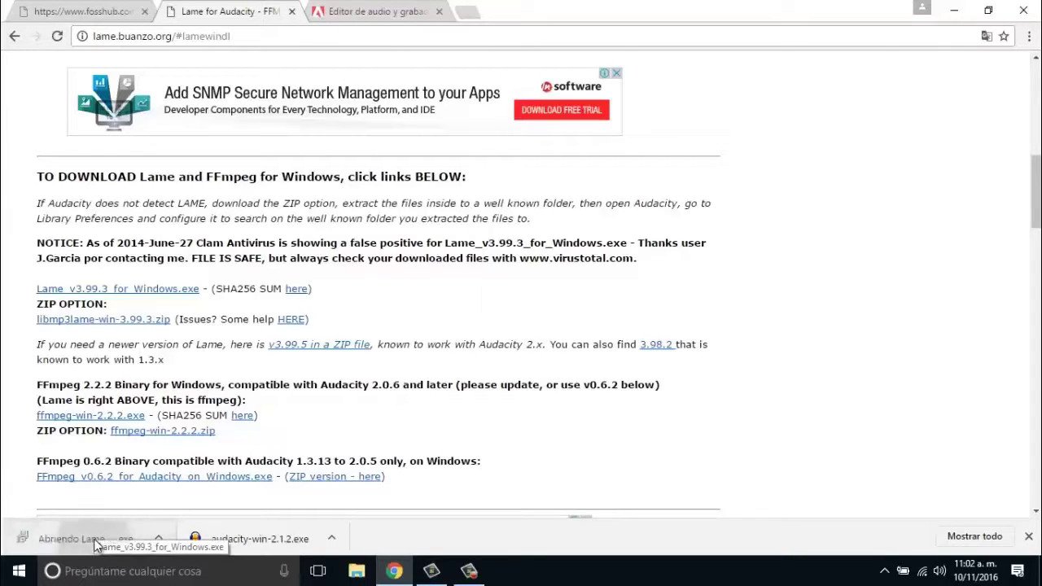
pyautogui.click(561, 305)
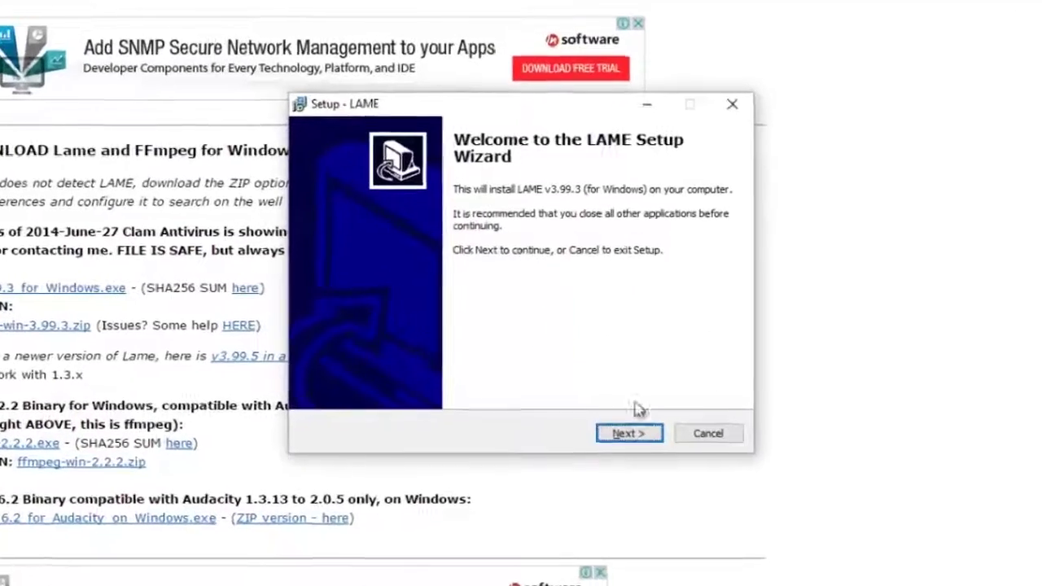
pyautogui.click(609, 409)
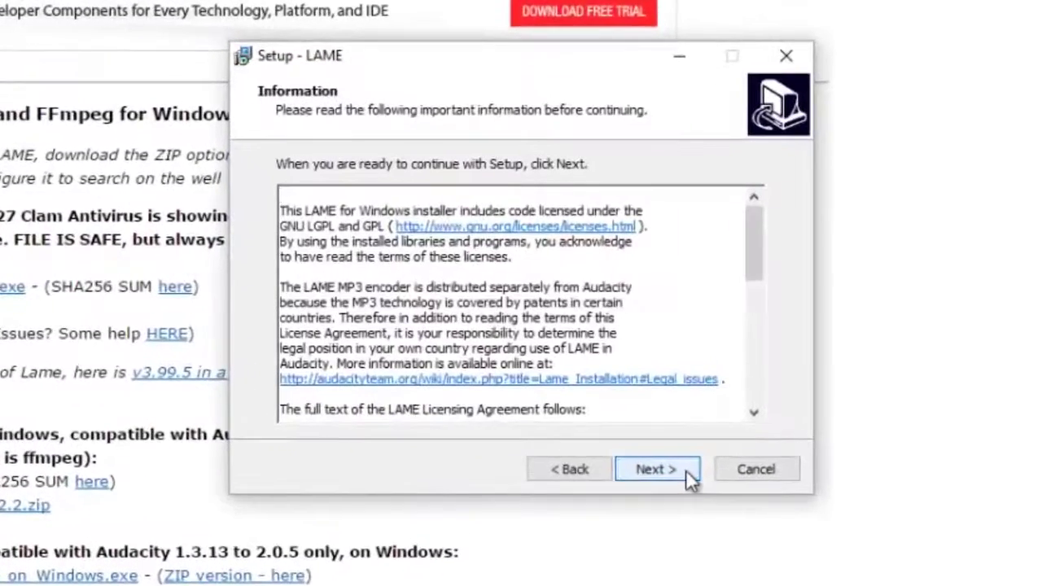
pyautogui.click(678, 461)
pyautogui.click(678, 461)
pyautogui.click(687, 474)
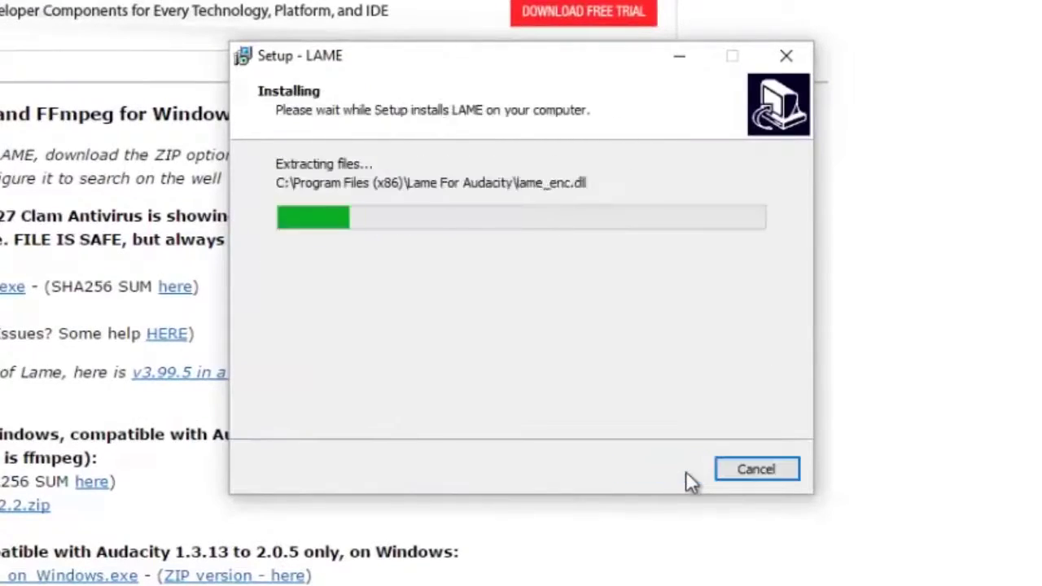
pyautogui.click(686, 476)
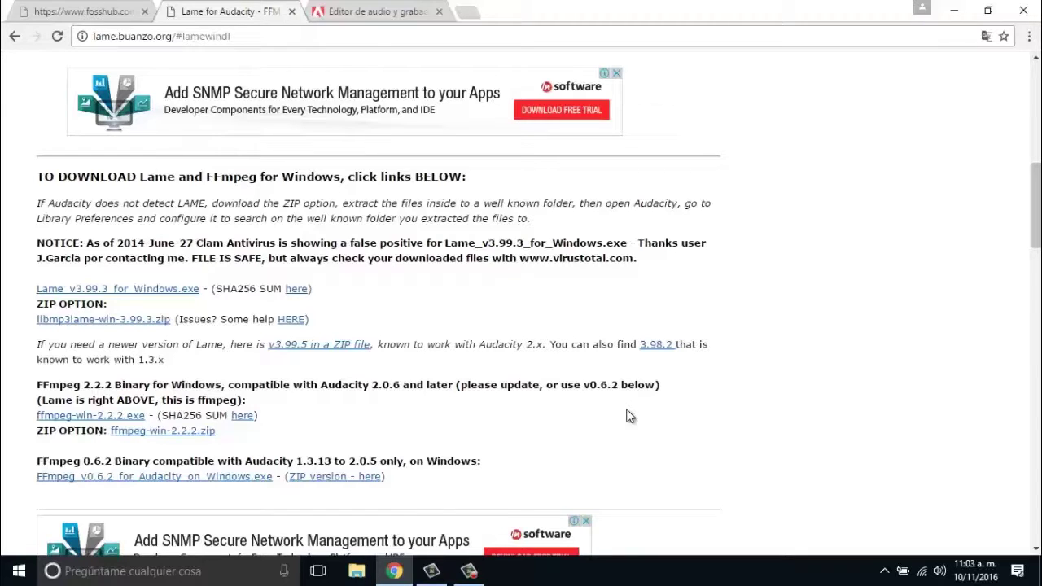
# Go to the Adobe Audition CC product page and open its account sign-in form.
pyautogui.click(382, 14)
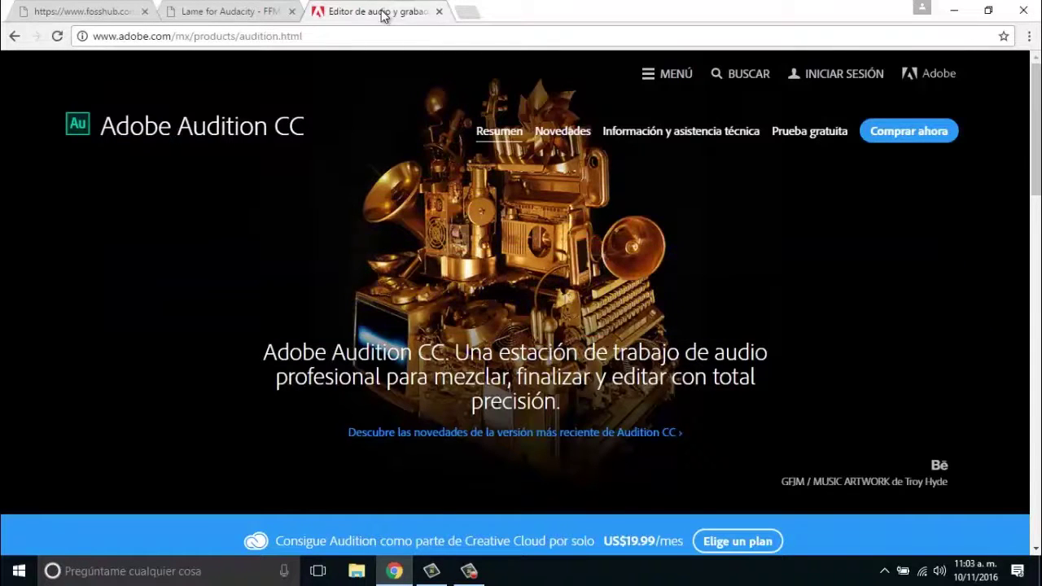
pyautogui.click(323, 35)
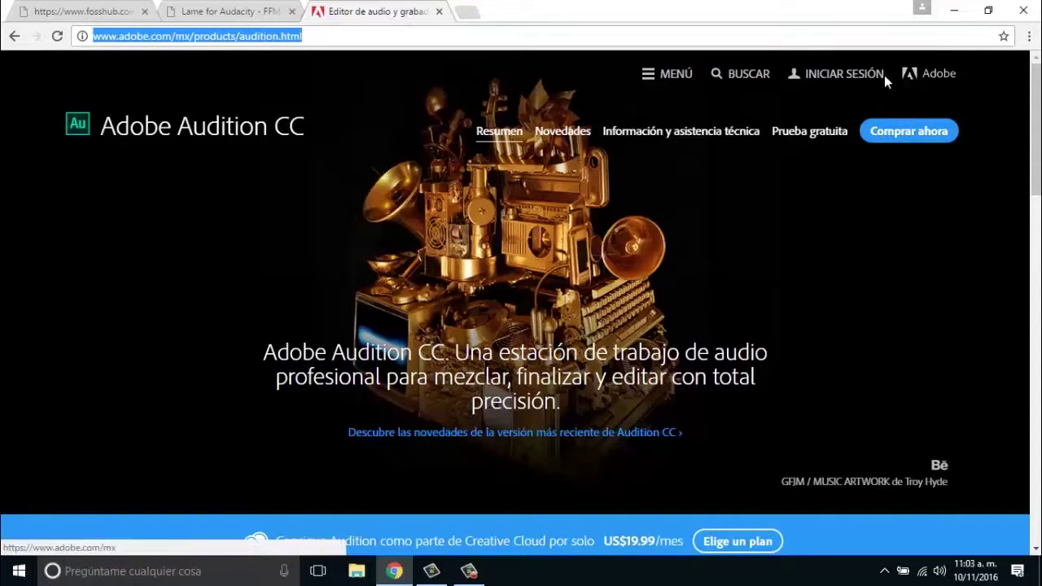
pyautogui.click(838, 77)
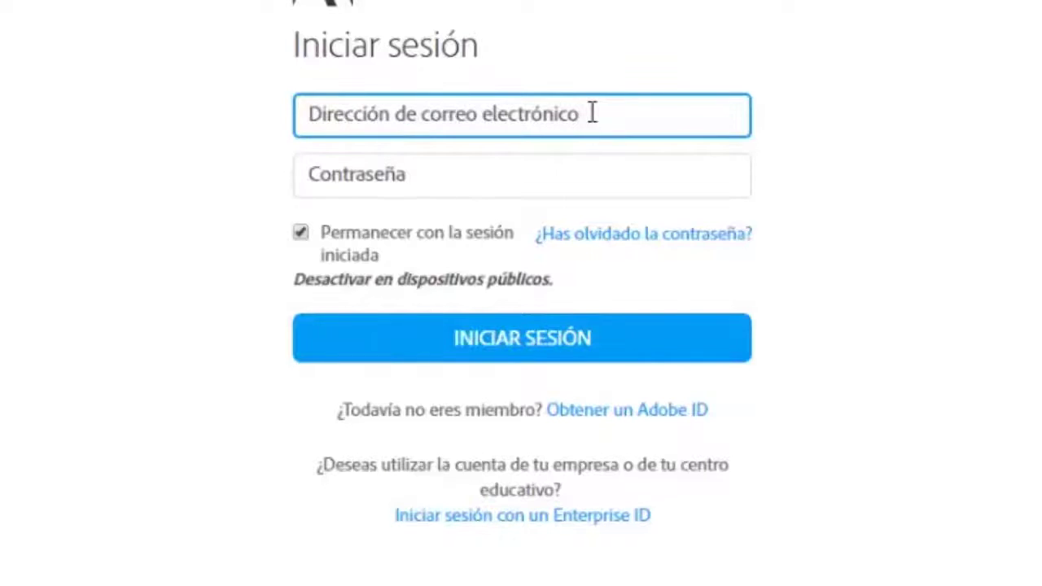
pyautogui.click(568, 170)
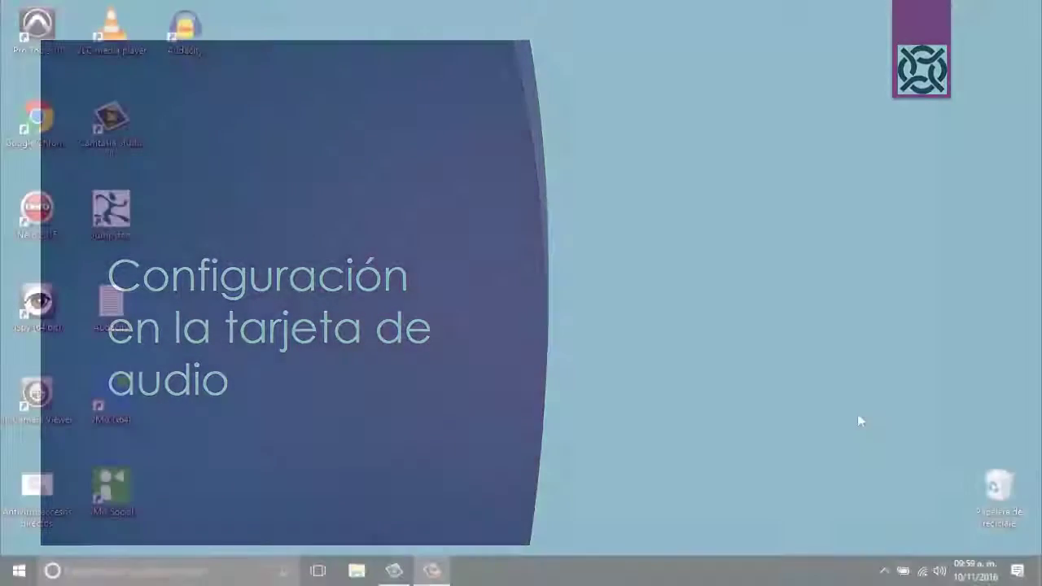
# Set the Windows speaker volume to 79 and dismiss the volume control.
pyautogui.click(857, 414)
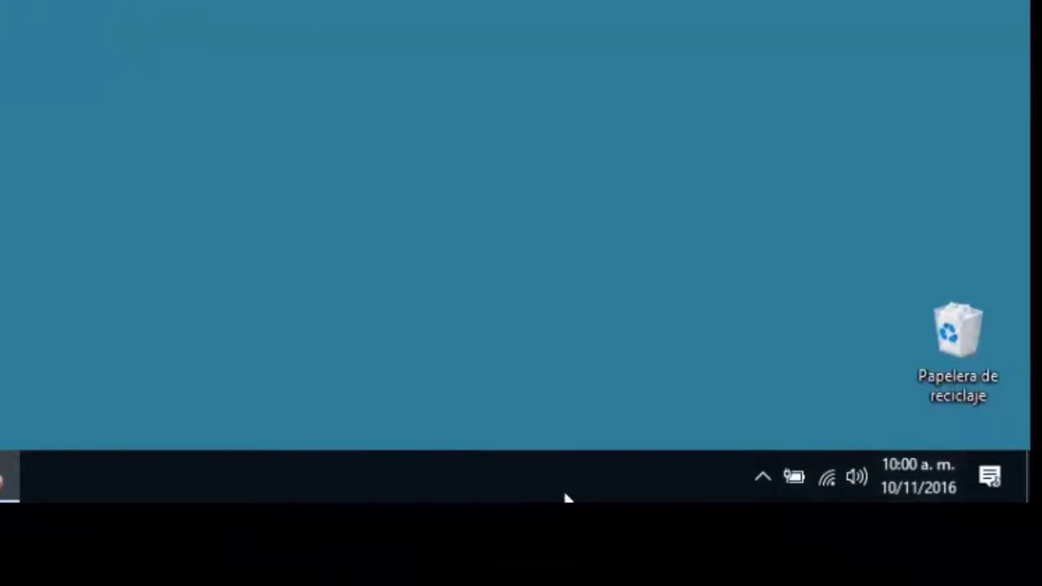
pyautogui.moveTo(912, 486)
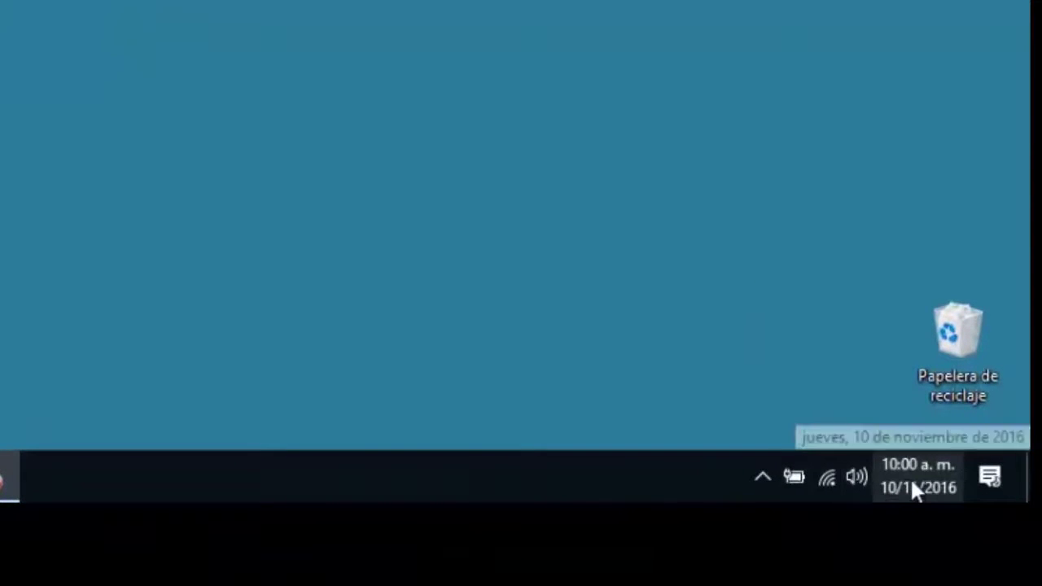
pyautogui.click(854, 474)
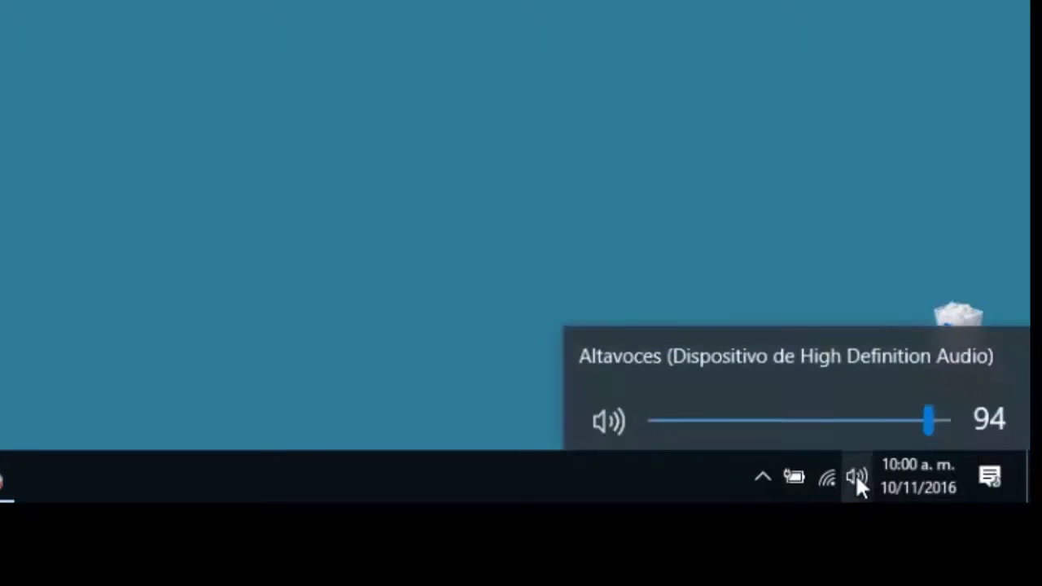
pyautogui.moveTo(931, 421); pyautogui.dragTo(887, 438)
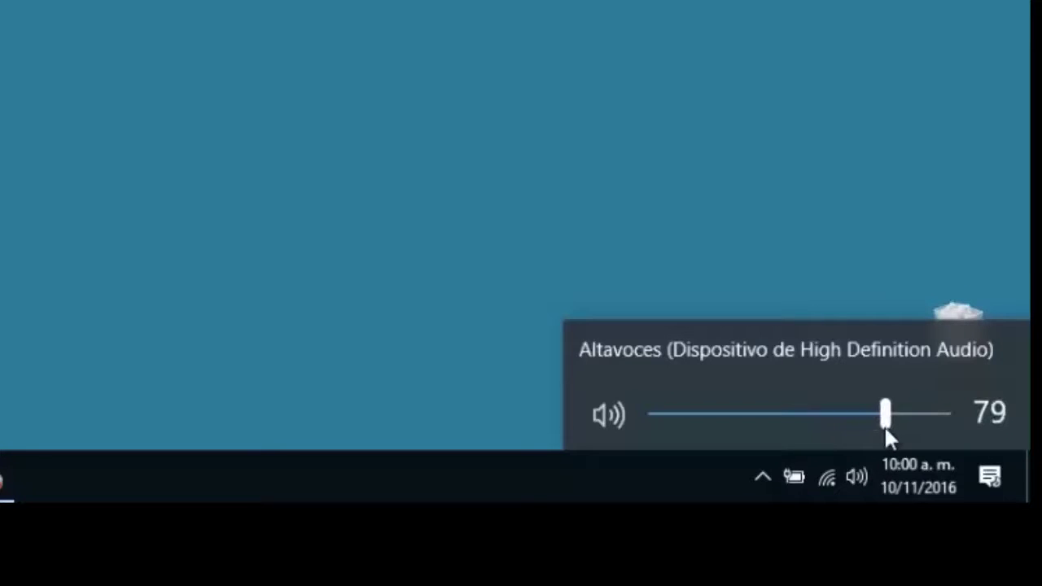
pyautogui.click(821, 277)
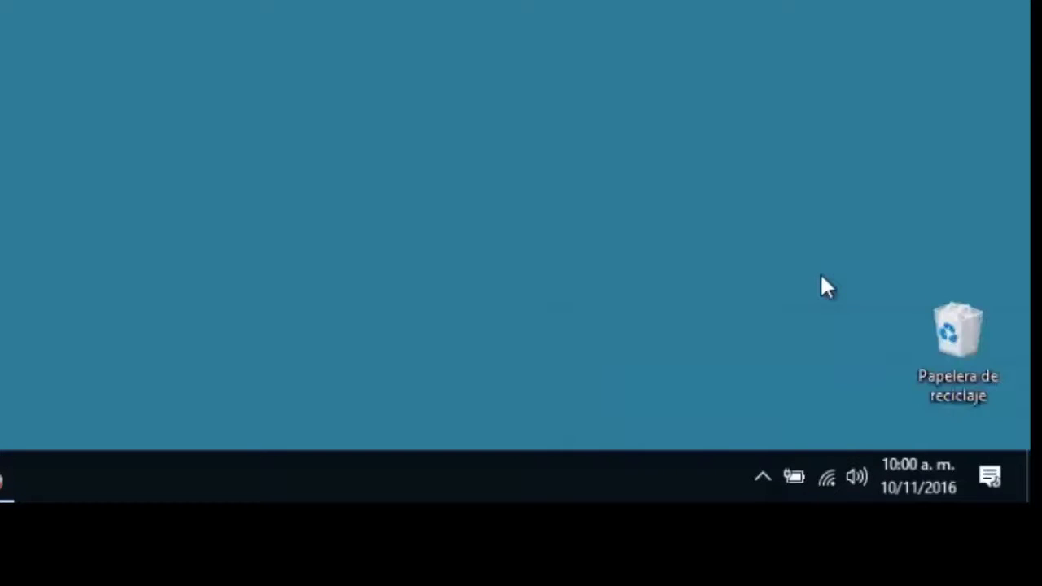
# In the volume mixer, lower the Altavoces level to about 73 and the system sounds to about half, and close the mixer.
pyautogui.rightClick(856, 478)
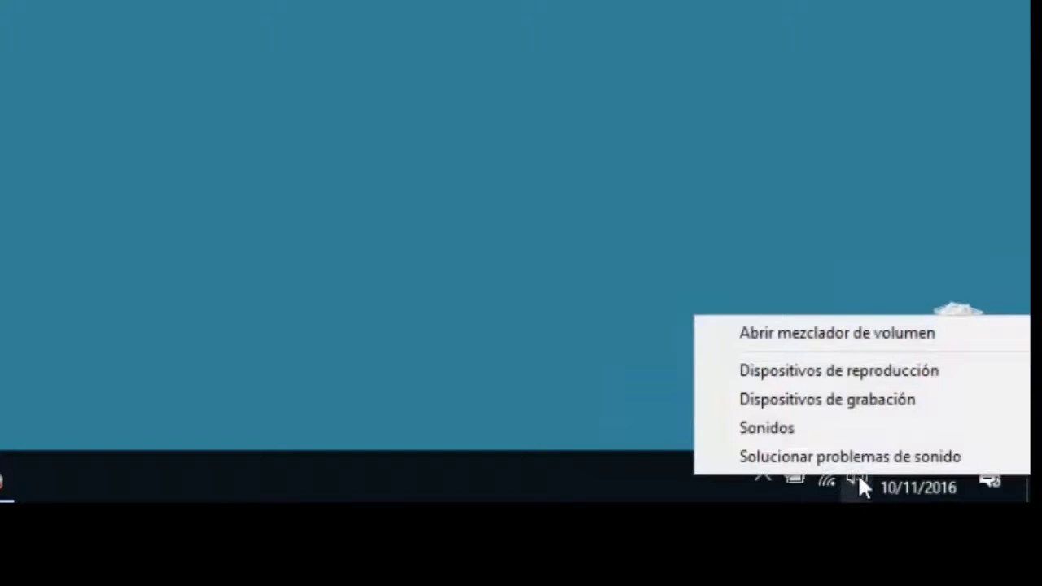
pyautogui.click(851, 337)
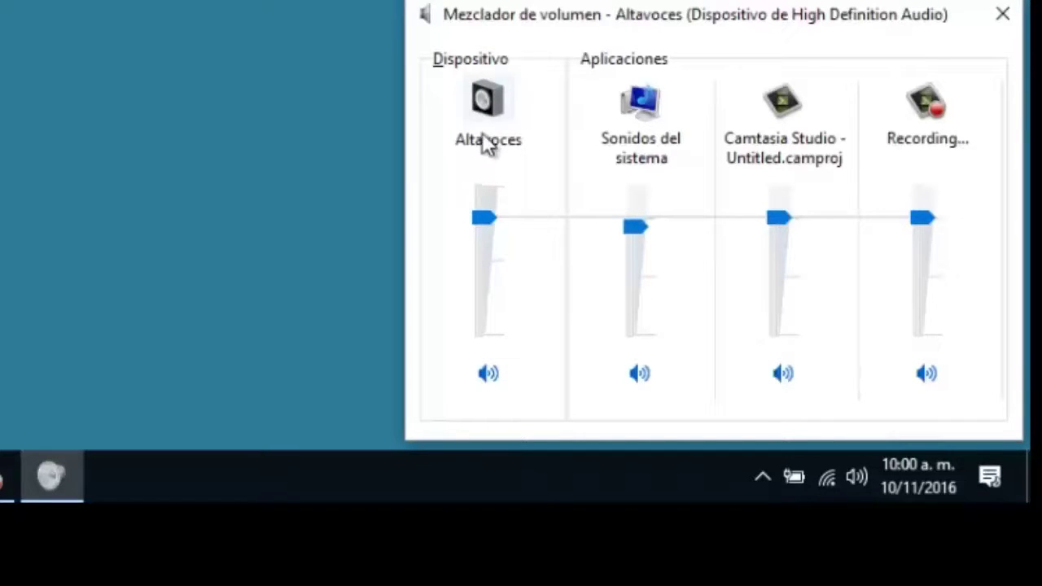
pyautogui.moveTo(480, 218)
pyautogui.mouseDown()
pyautogui.moveTo(479, 260)
pyautogui.moveTo(470, 226)
pyautogui.mouseUp()
pyautogui.moveTo(628, 235); pyautogui.dragTo(642, 270)
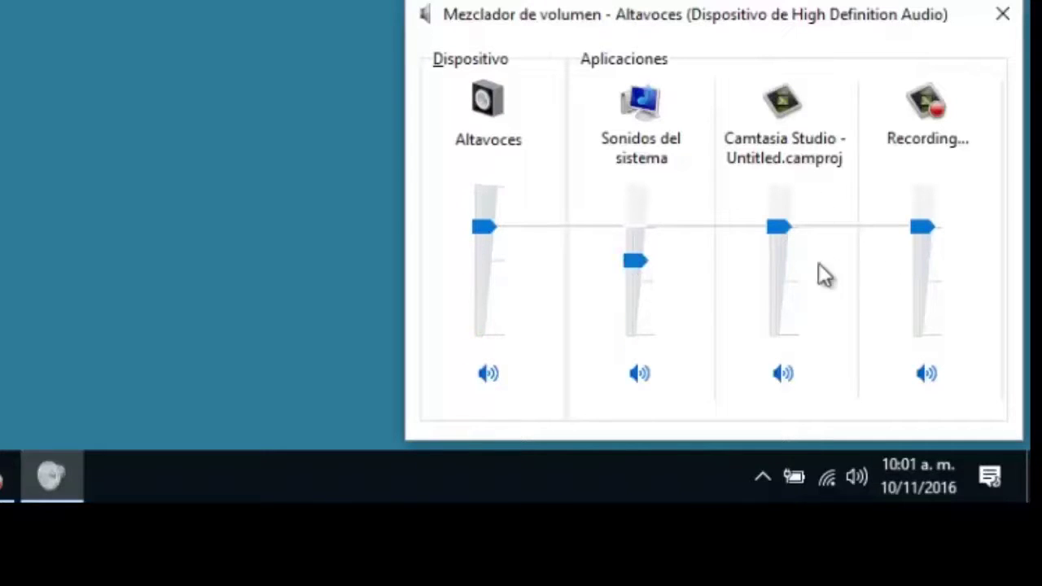
pyautogui.click(1000, 18)
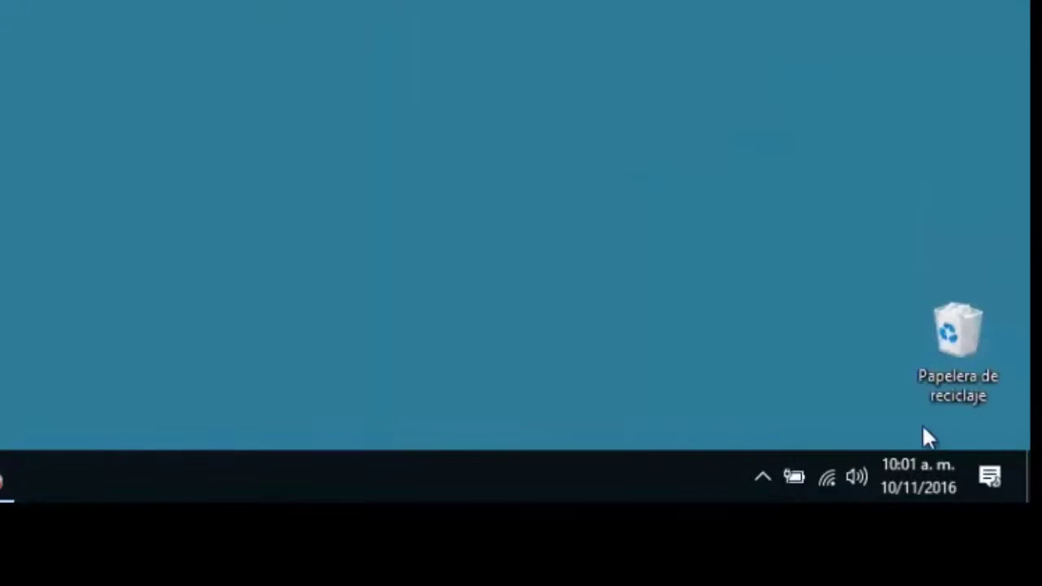
# Open the properties of the Altavoces playback device and set its output level to 73.
pyautogui.rightClick(854, 478)
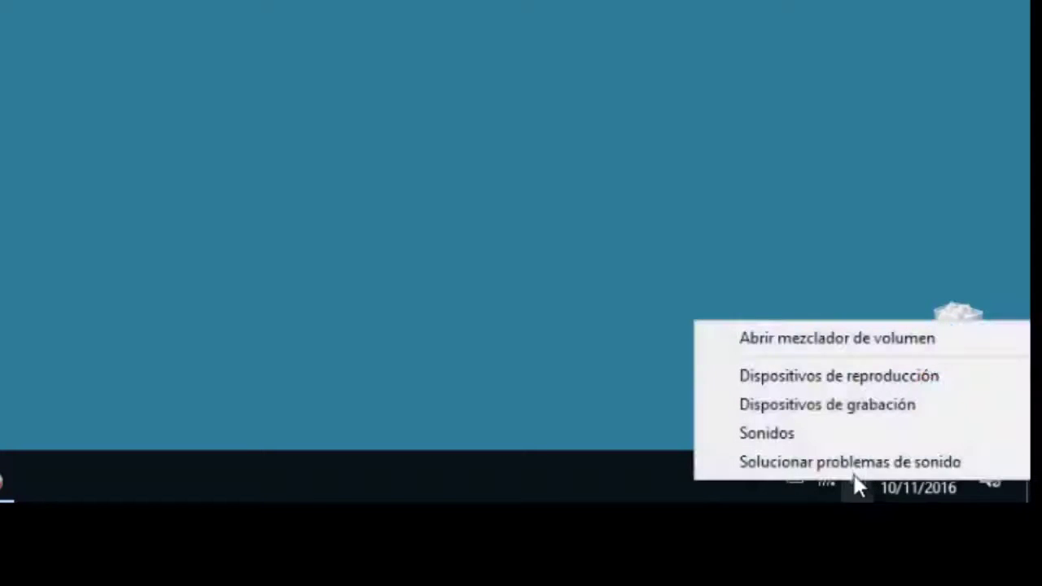
pyautogui.click(843, 375)
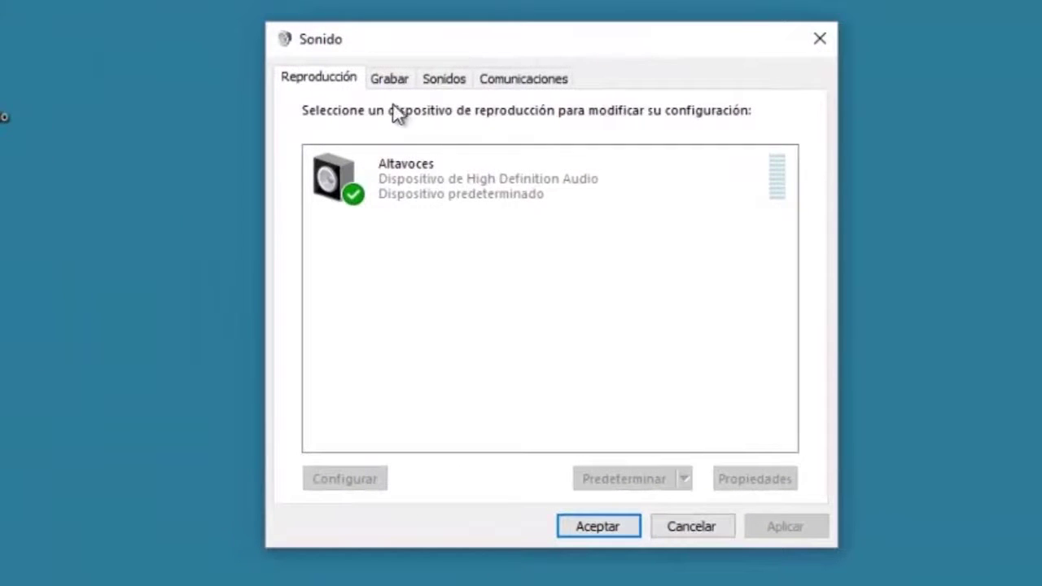
pyautogui.doubleClick(426, 177)
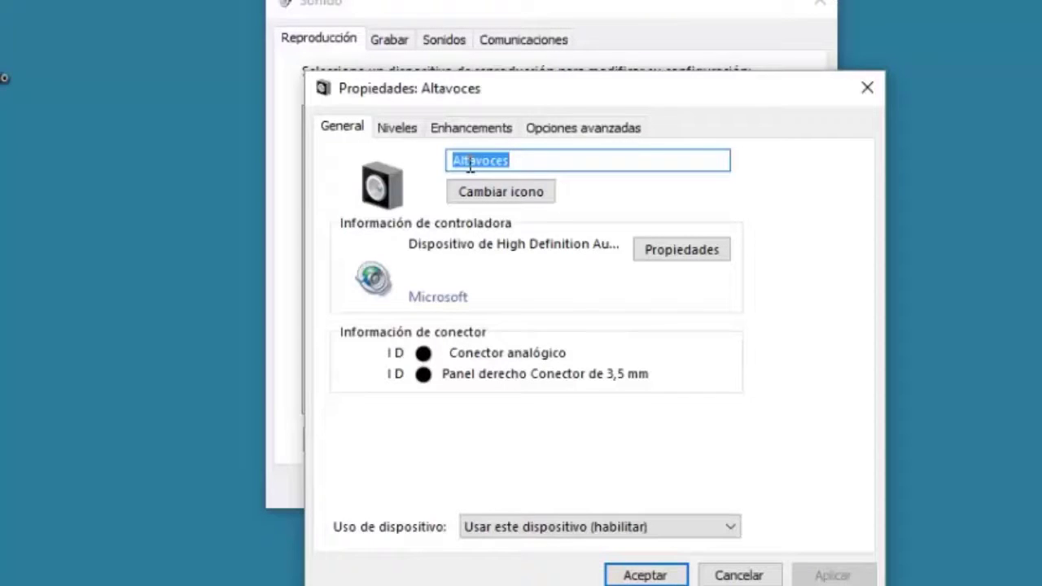
pyautogui.click(399, 127)
pyautogui.moveTo(483, 209)
pyautogui.mouseDown()
pyautogui.moveTo(439, 217)
pyautogui.moveTo(472, 226)
pyautogui.moveTo(434, 223)
pyautogui.moveTo(488, 216)
pyautogui.mouseUp()
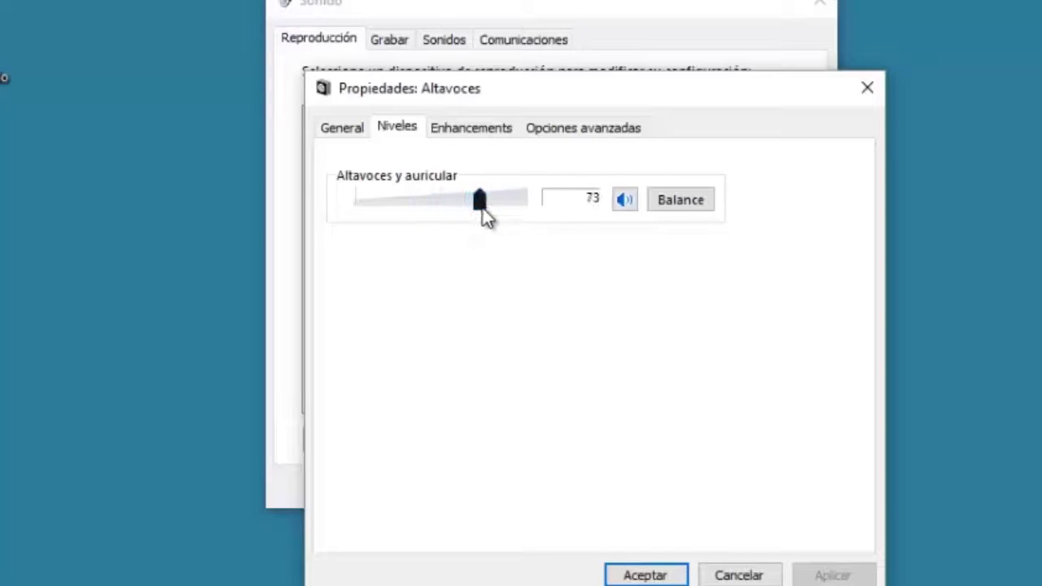
# Set the Altavoces default format to 16 bit, 44100 Hz (Calidad de CD) and accept the device properties.
pyautogui.click(579, 133)
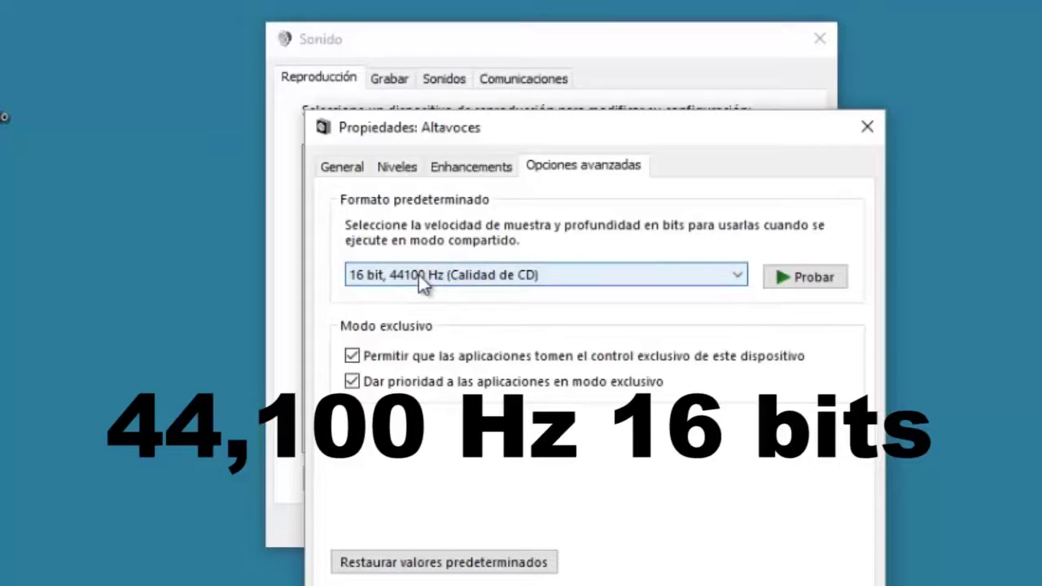
pyautogui.click(557, 277)
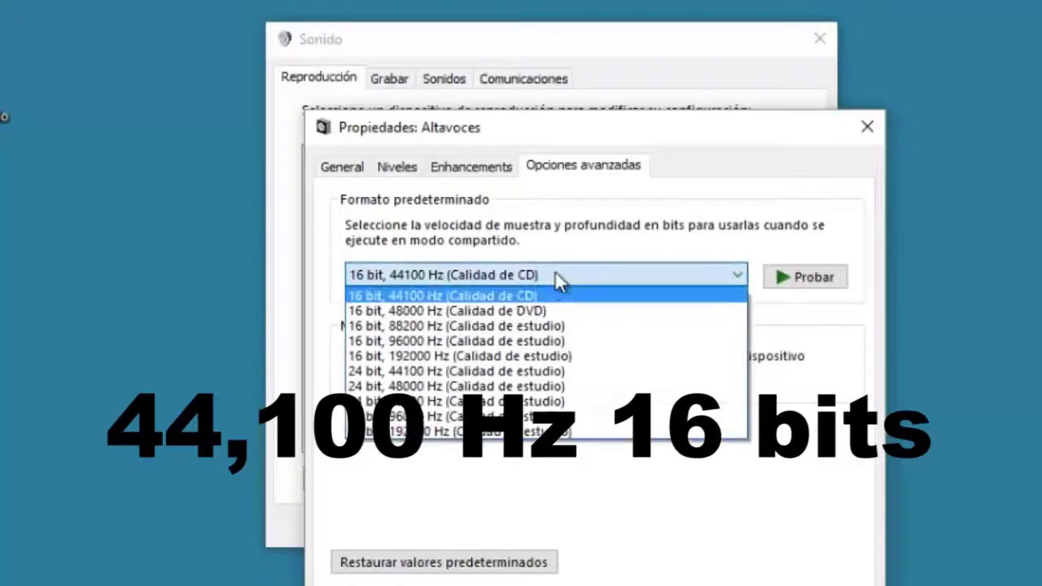
pyautogui.click(521, 298)
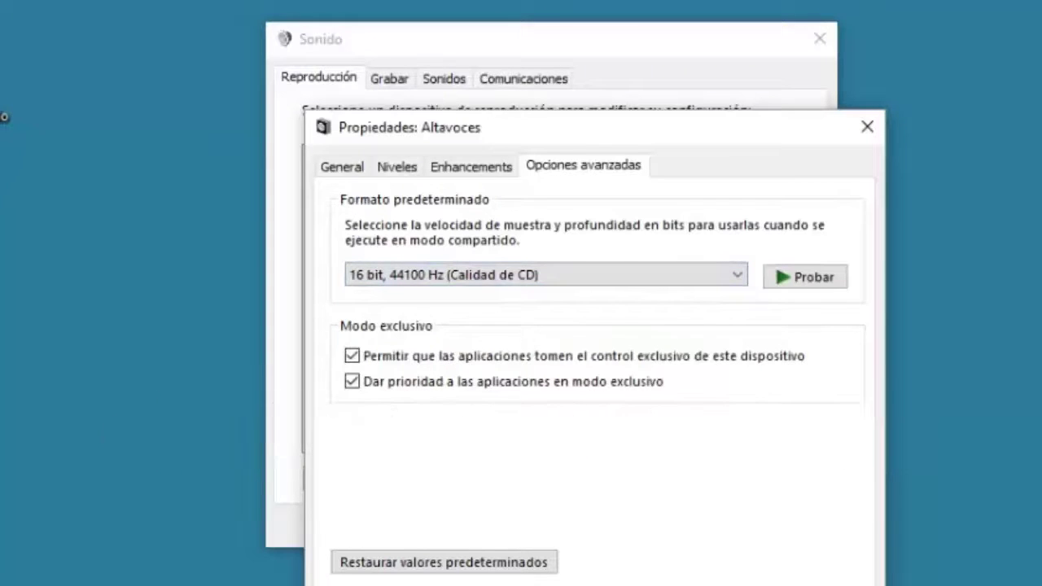
pyautogui.press('Return')
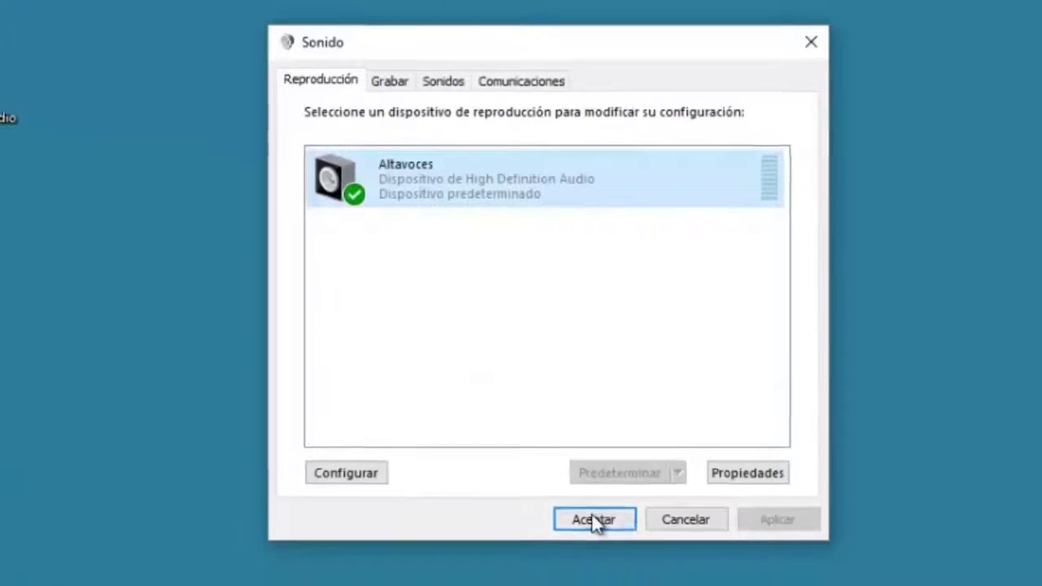
# Examine the recording devices, comparing the High Definition Audio Micrófono and Plug entries with the playback device.
pyautogui.click(394, 84)
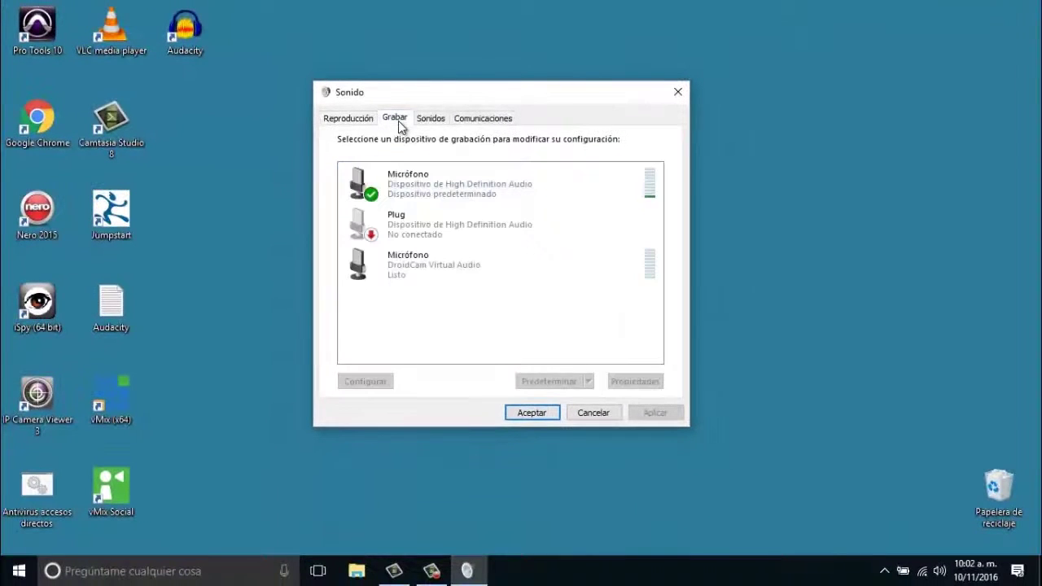
pyautogui.rightClick(939, 573)
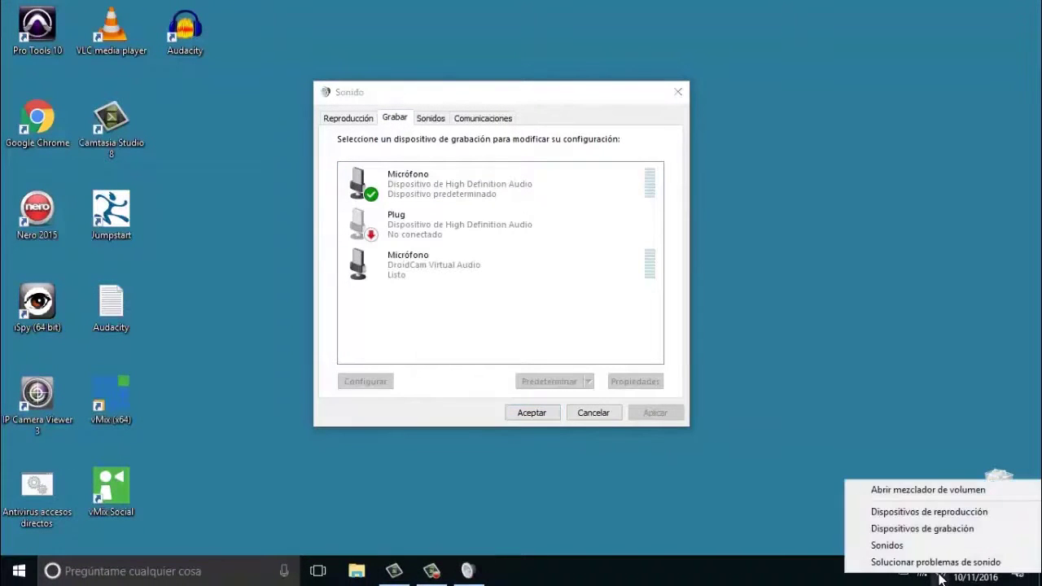
pyautogui.click(942, 528)
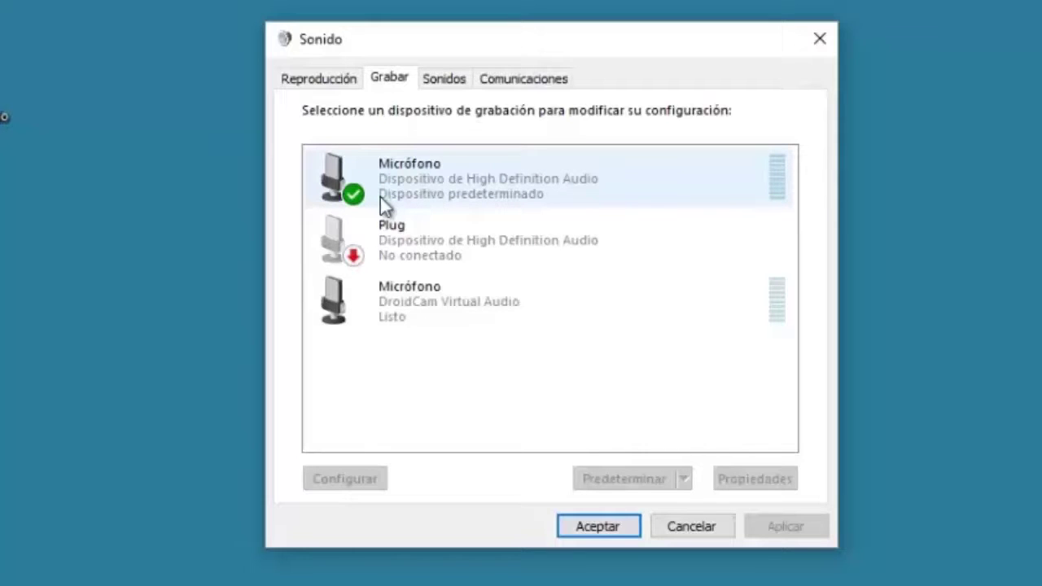
pyautogui.click(286, 81)
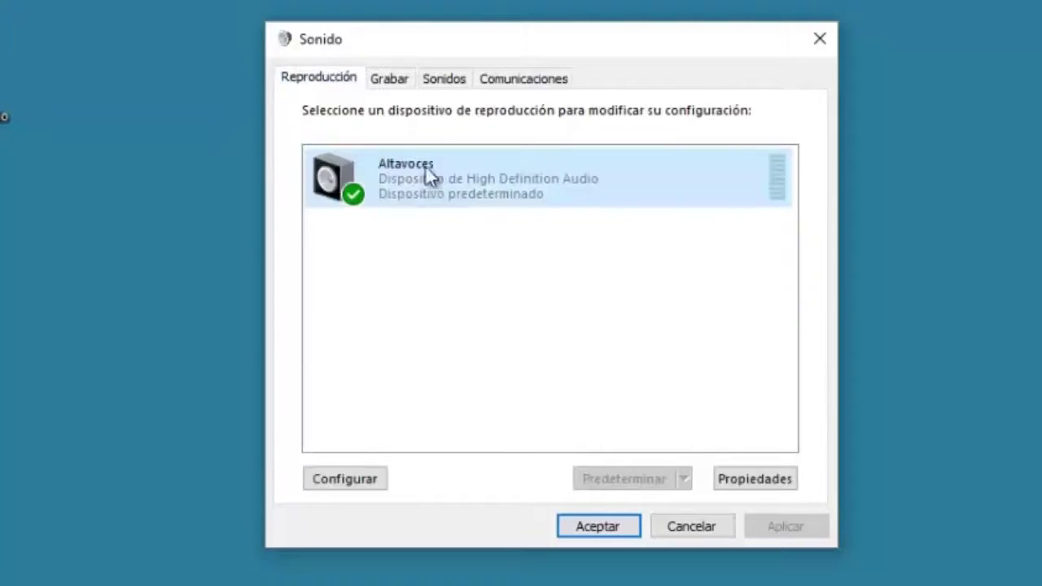
pyautogui.click(384, 81)
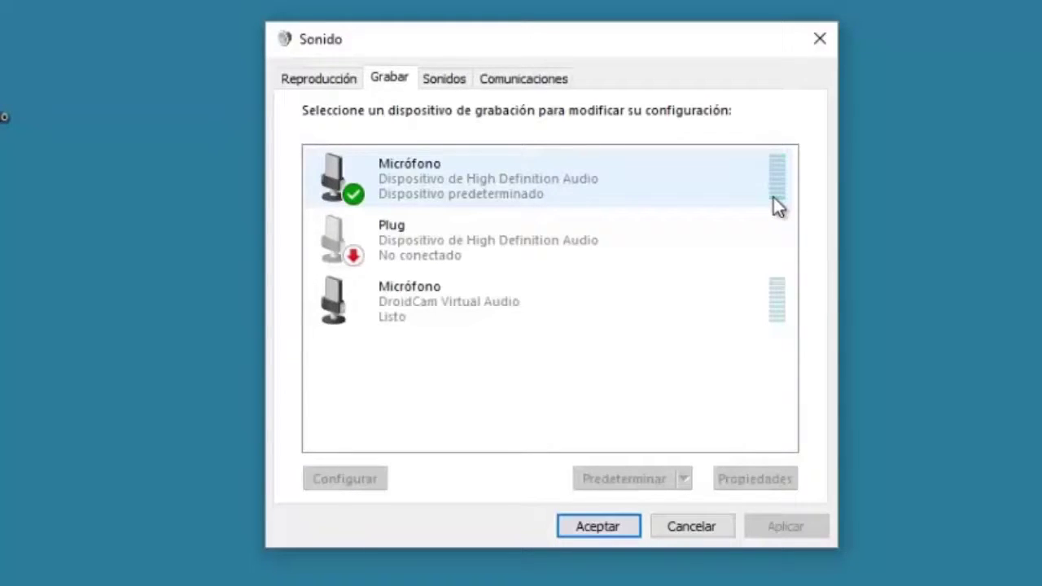
pyautogui.click(441, 269)
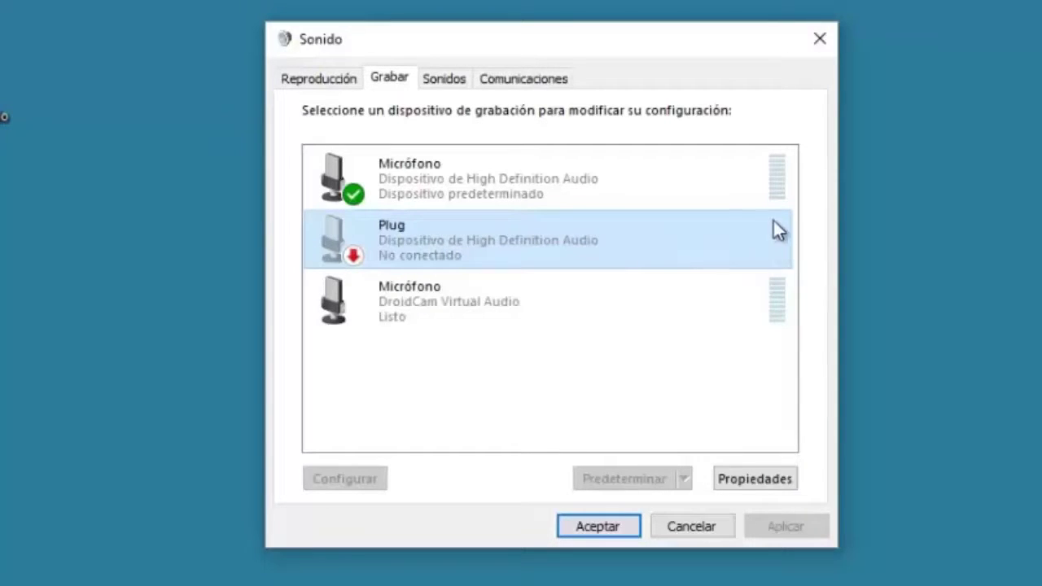
pyautogui.click(419, 186)
pyautogui.click(432, 246)
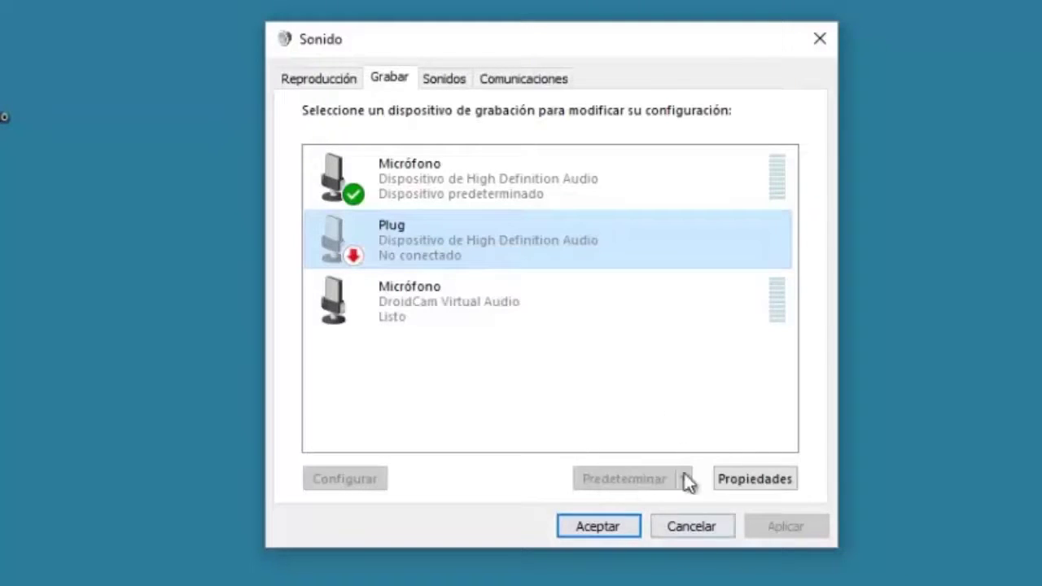
pyautogui.click(474, 190)
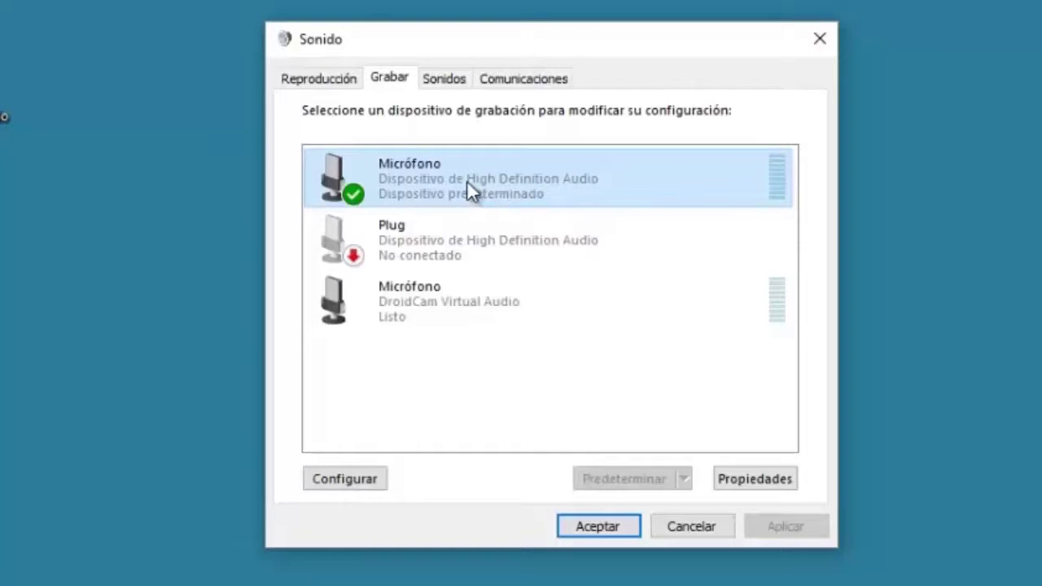
# Open the properties of the default Micrófono and set its level to 95, keeping the amplification at +10.0 dB.
pyautogui.doubleClick(466, 180)
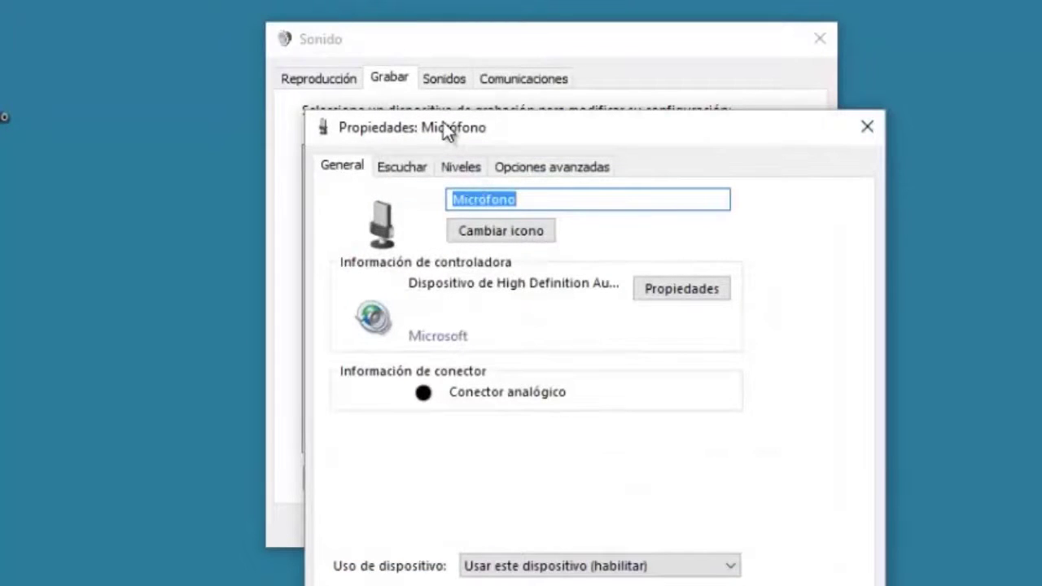
pyautogui.click(462, 167)
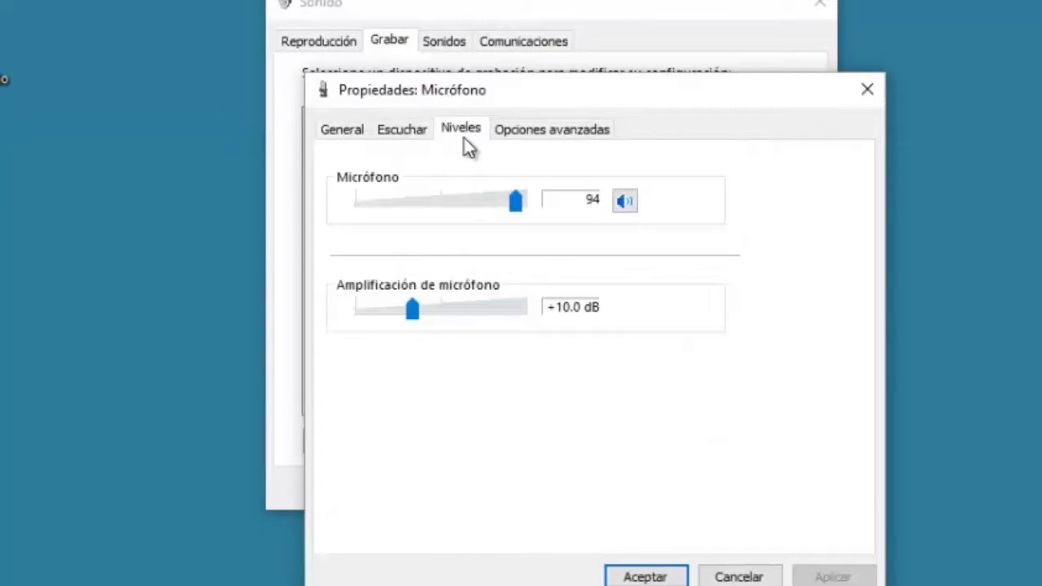
pyautogui.moveTo(516, 203); pyautogui.dragTo(373, 218)
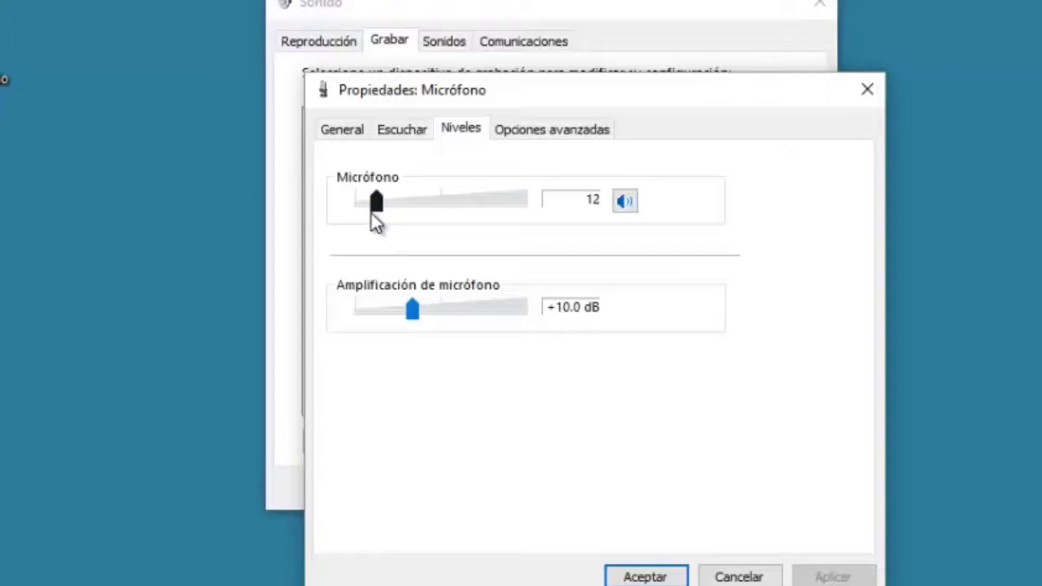
pyautogui.moveTo(373, 216); pyautogui.dragTo(521, 213)
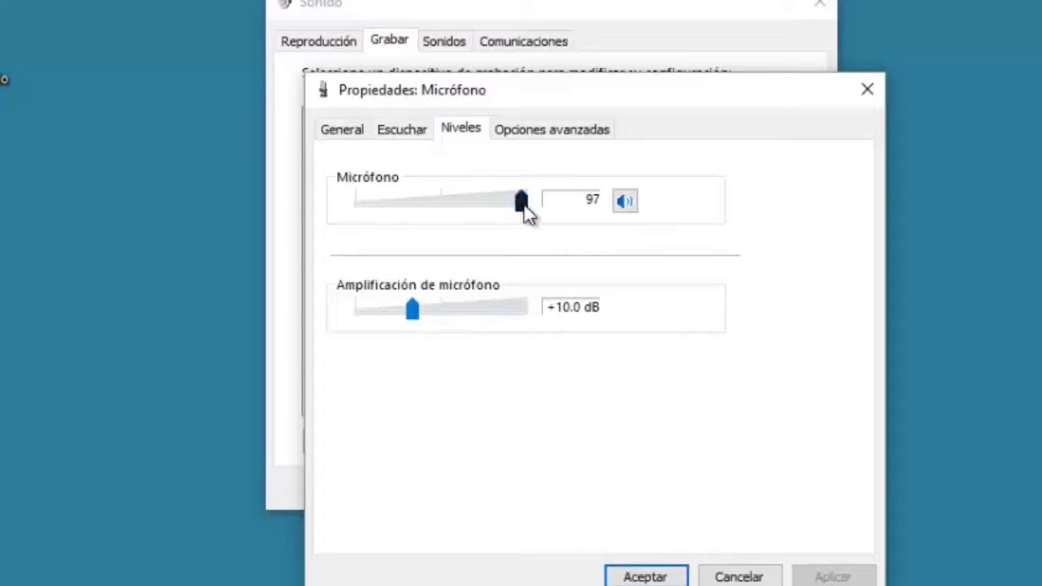
pyautogui.moveTo(522, 210); pyautogui.dragTo(518, 213)
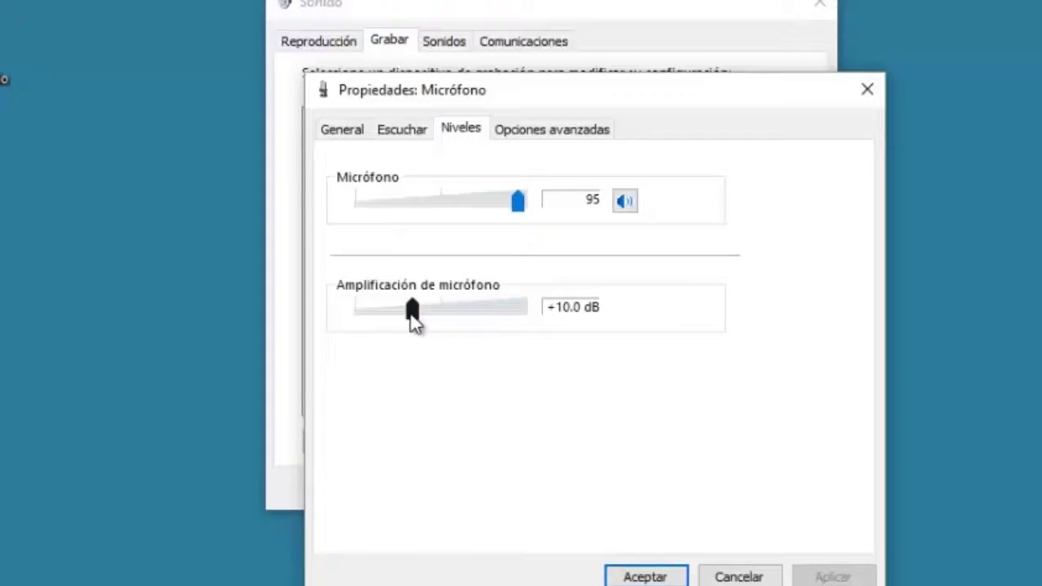
pyautogui.moveTo(412, 318)
pyautogui.mouseDown()
pyautogui.moveTo(477, 319)
pyautogui.moveTo(399, 312)
pyautogui.mouseUp()
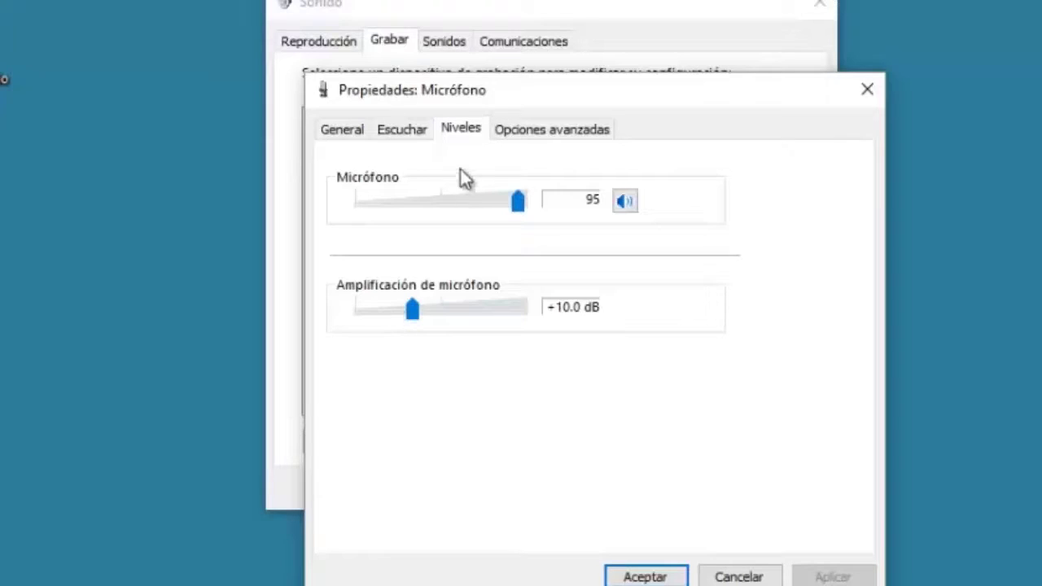
# Check that the Micrófono default format is canal 2, 16 bit, 44100 Hz (Calidad de CD) and accept its properties.
pyautogui.click(525, 134)
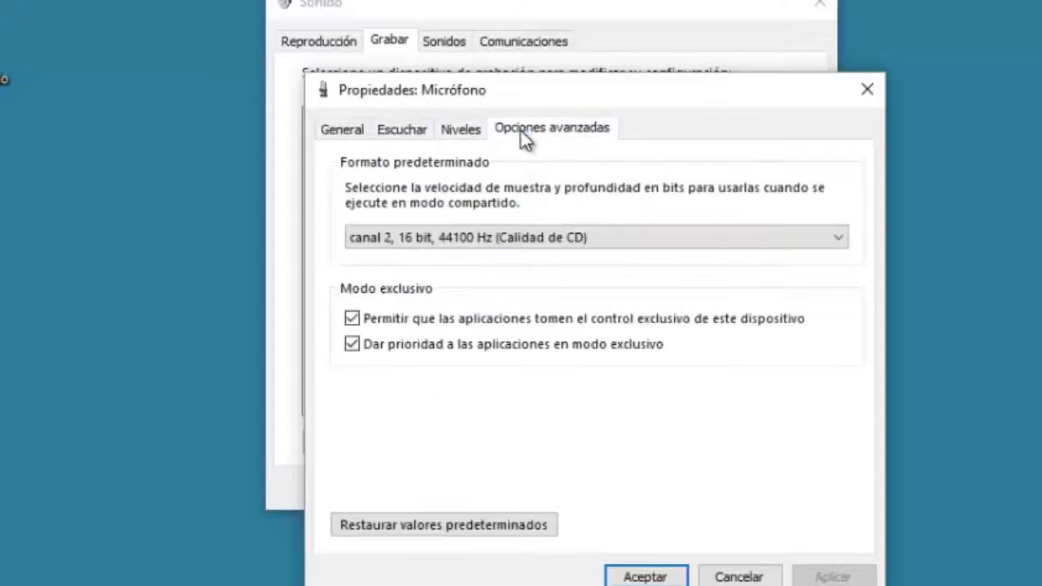
pyautogui.click(522, 132)
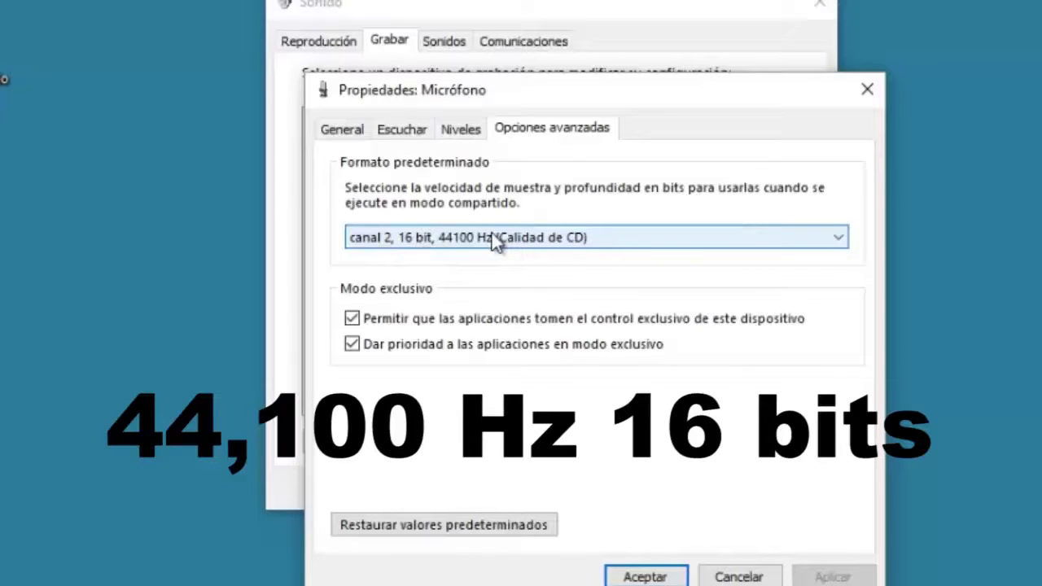
pyautogui.click(433, 235)
pyautogui.click(431, 234)
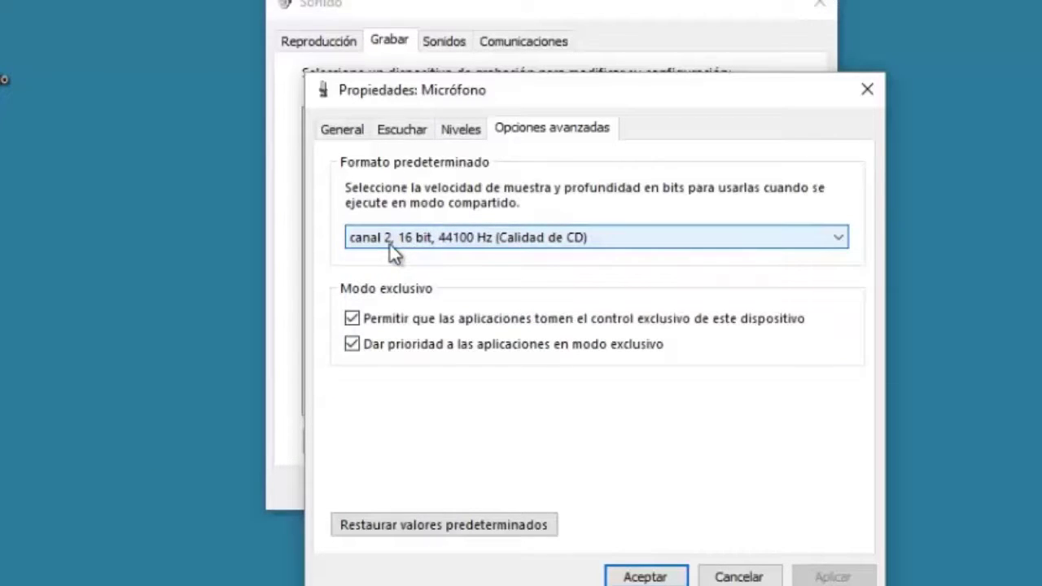
pyautogui.click(661, 575)
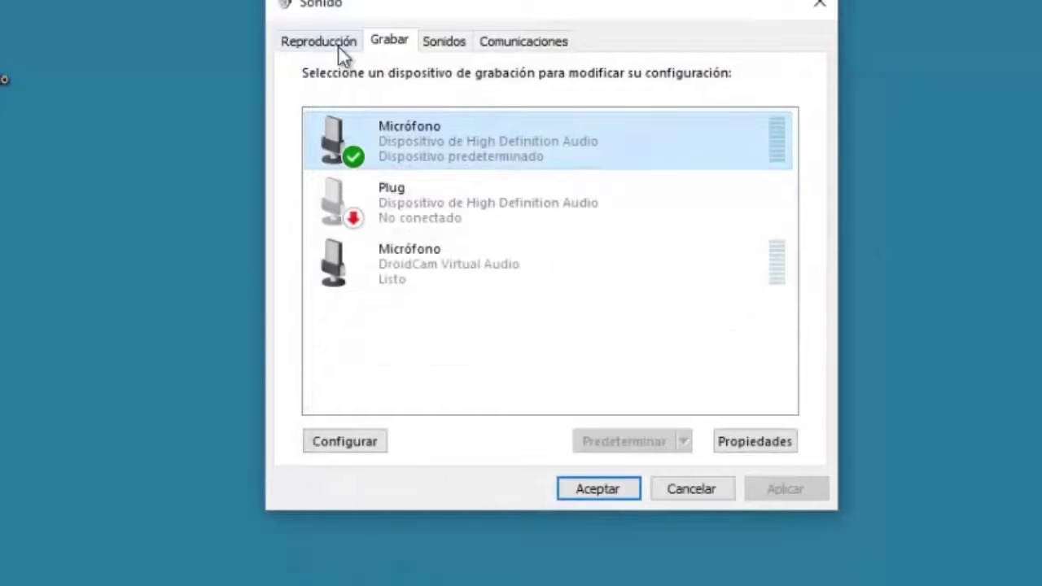
# Reopen the Altavoces properties, reselect 16 bit, 44100 Hz (Calidad de CD) as the default format, and accept.
pyautogui.click(343, 50)
pyautogui.doubleClick(458, 144)
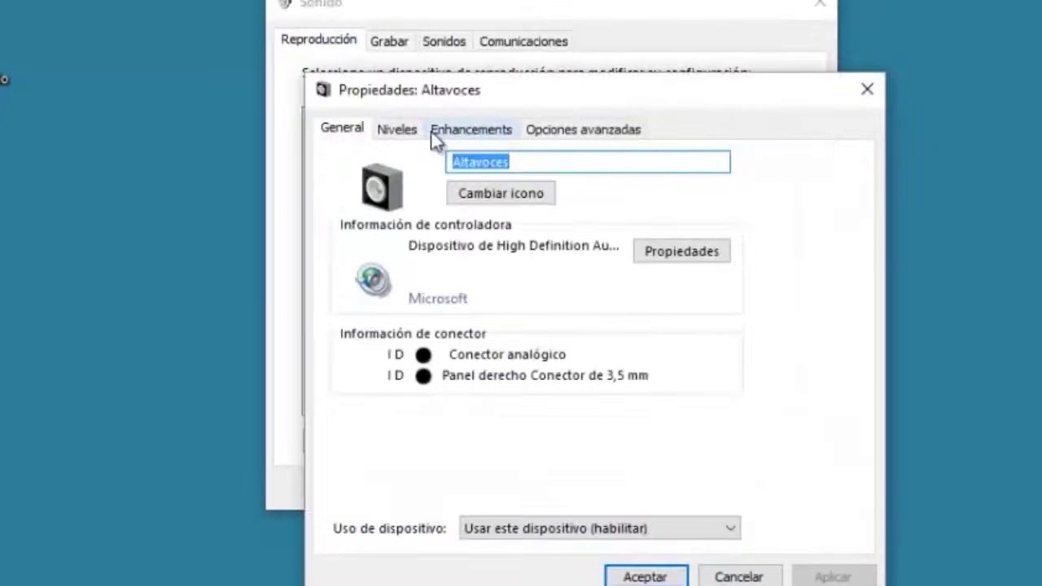
pyautogui.click(550, 128)
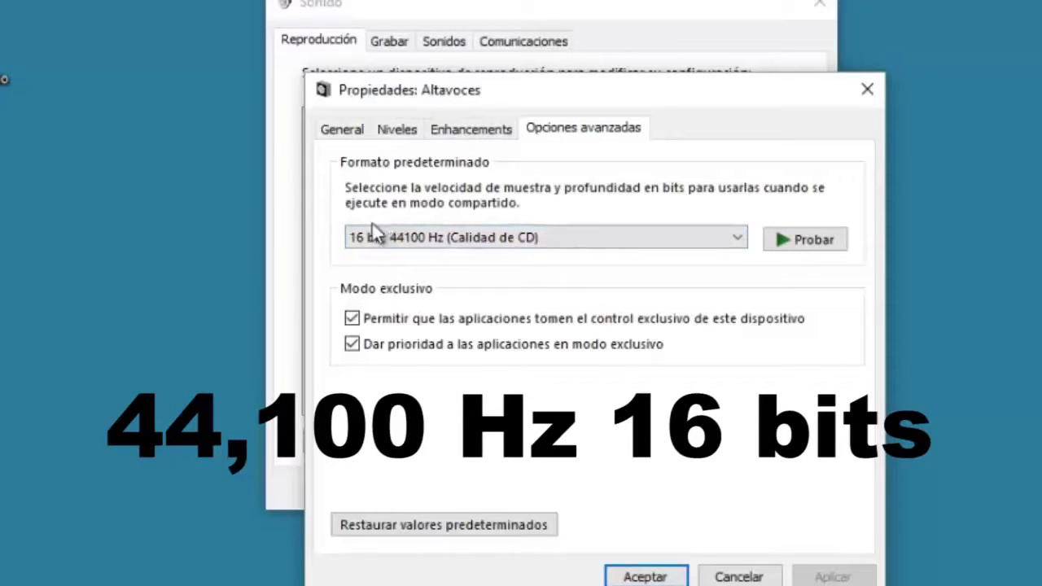
pyautogui.click(448, 247)
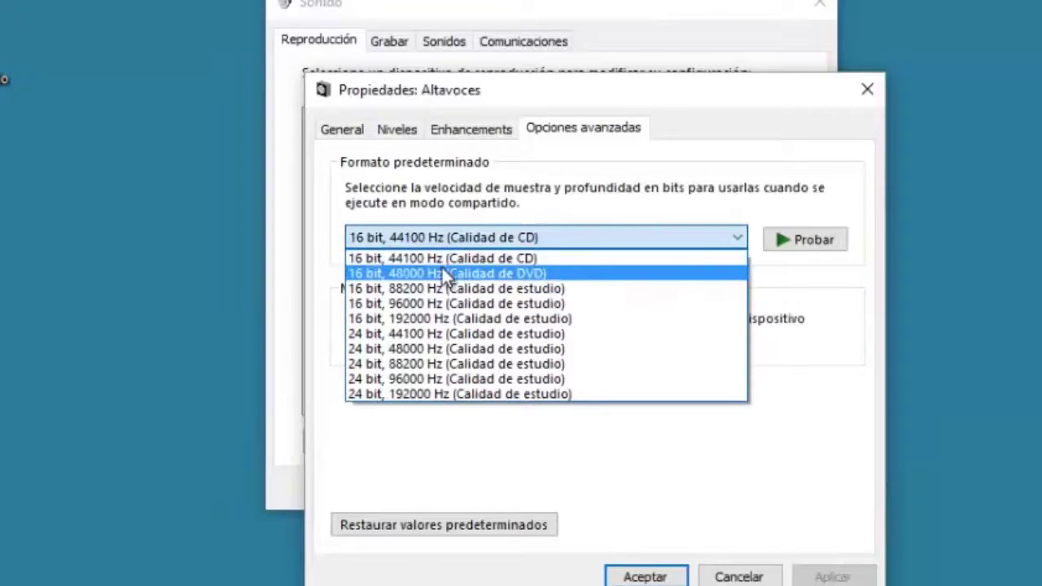
pyautogui.click(443, 274)
pyautogui.click(442, 241)
pyautogui.click(434, 259)
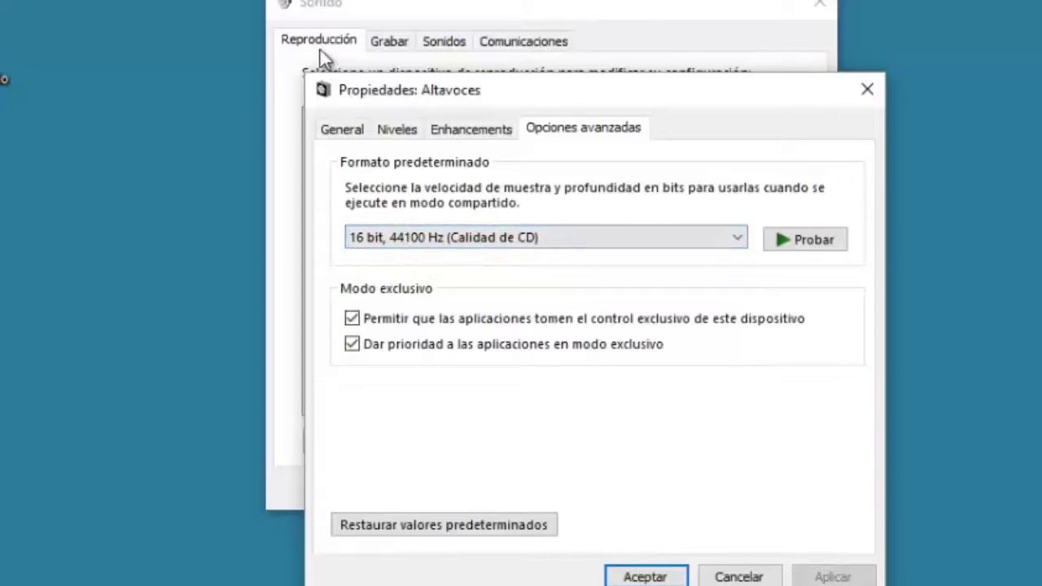
pyautogui.click(656, 574)
# Reselect canal 2, 16 bit, 44100 Hz (Calidad de CD) as the Micrófono default format, accept it, and close the sound settings.
pyautogui.click(390, 40)
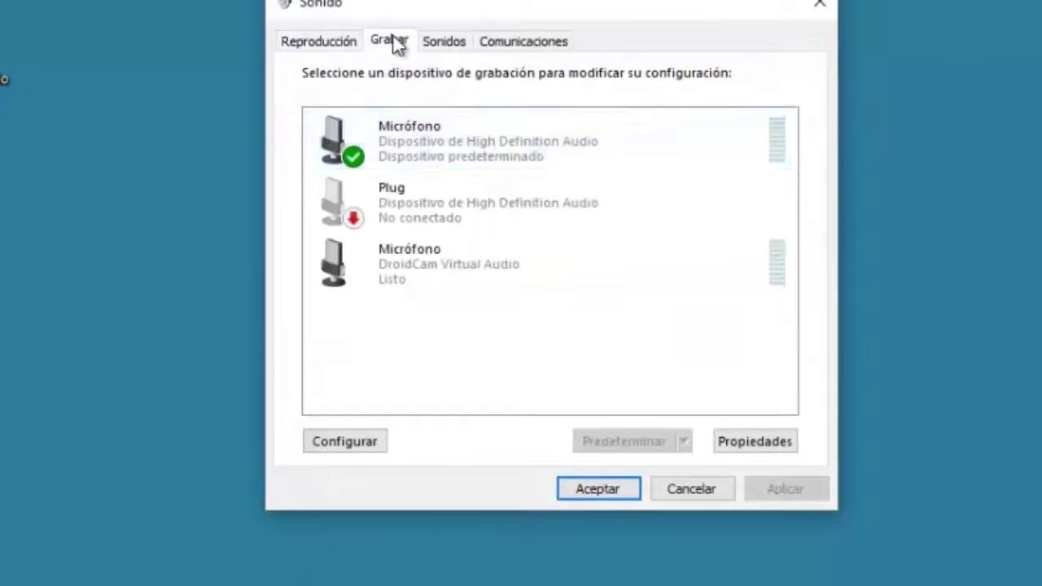
pyautogui.doubleClick(430, 145)
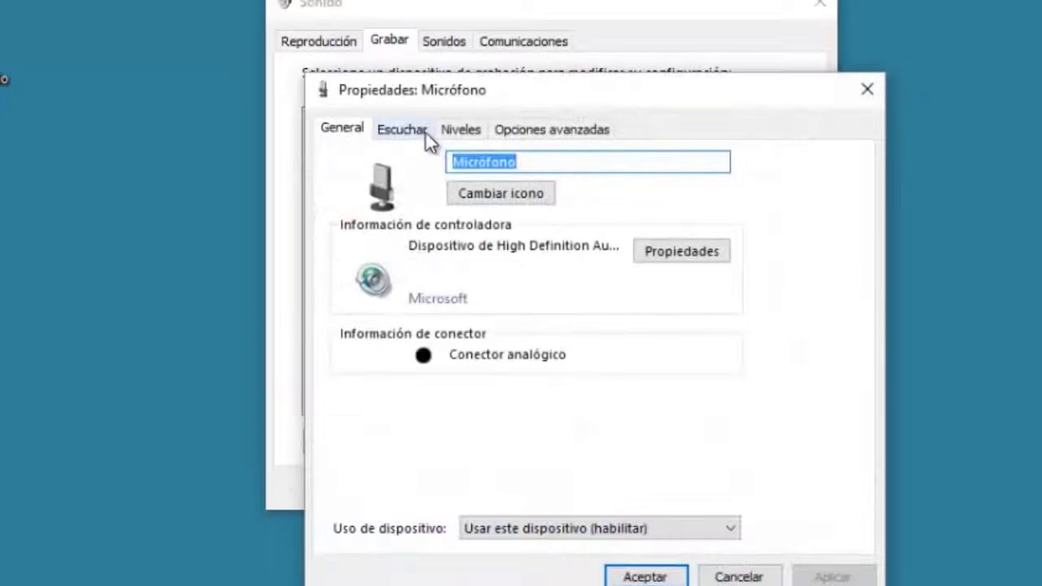
pyautogui.click(530, 128)
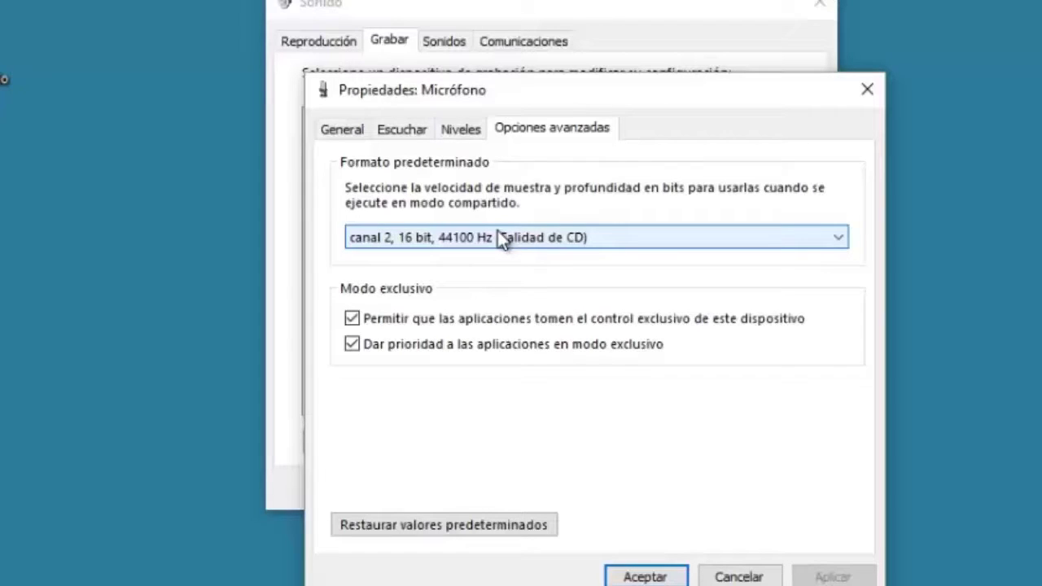
pyautogui.click(451, 238)
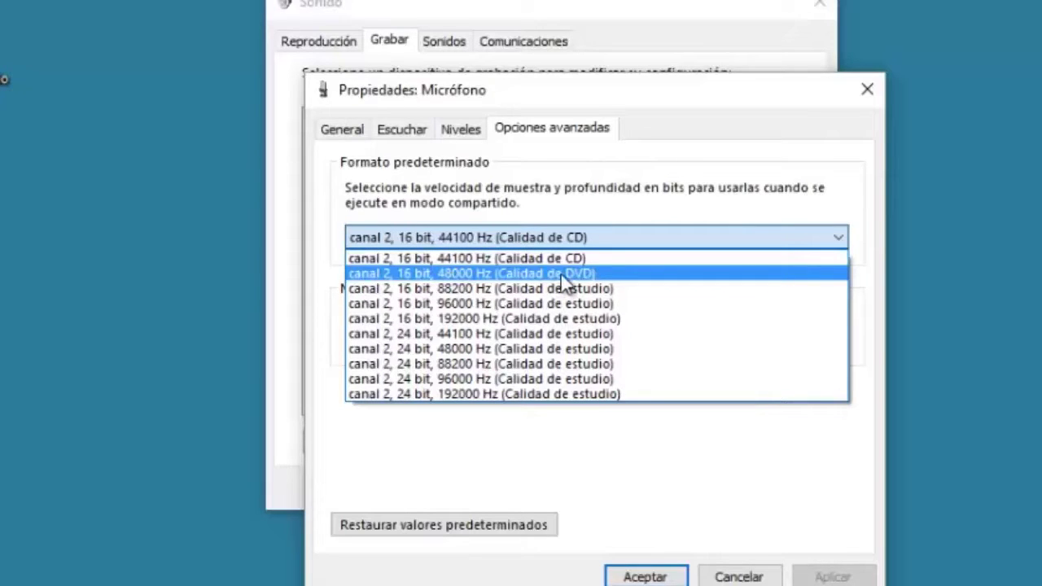
pyautogui.click(721, 259)
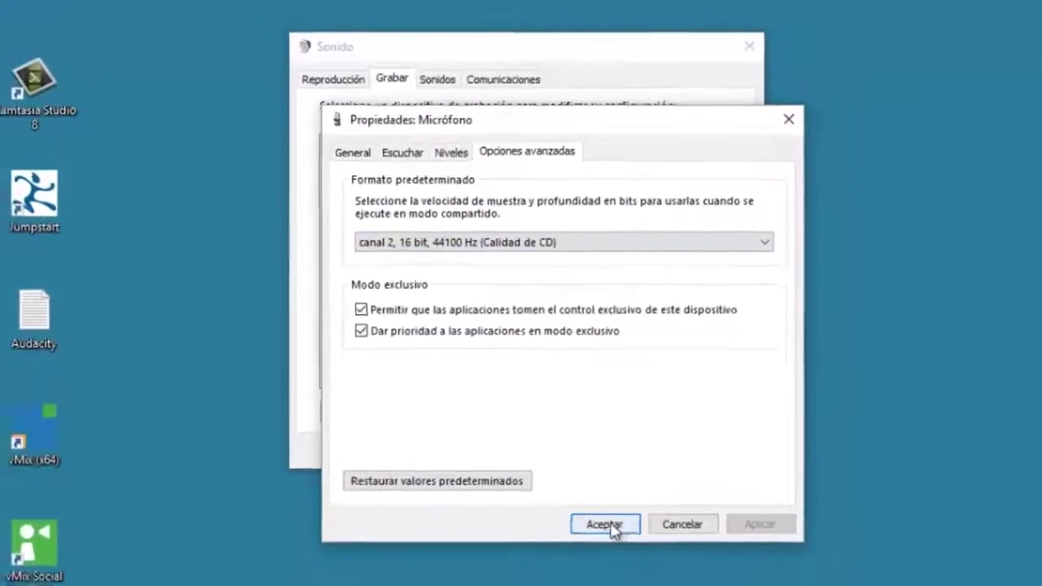
pyautogui.click(617, 539)
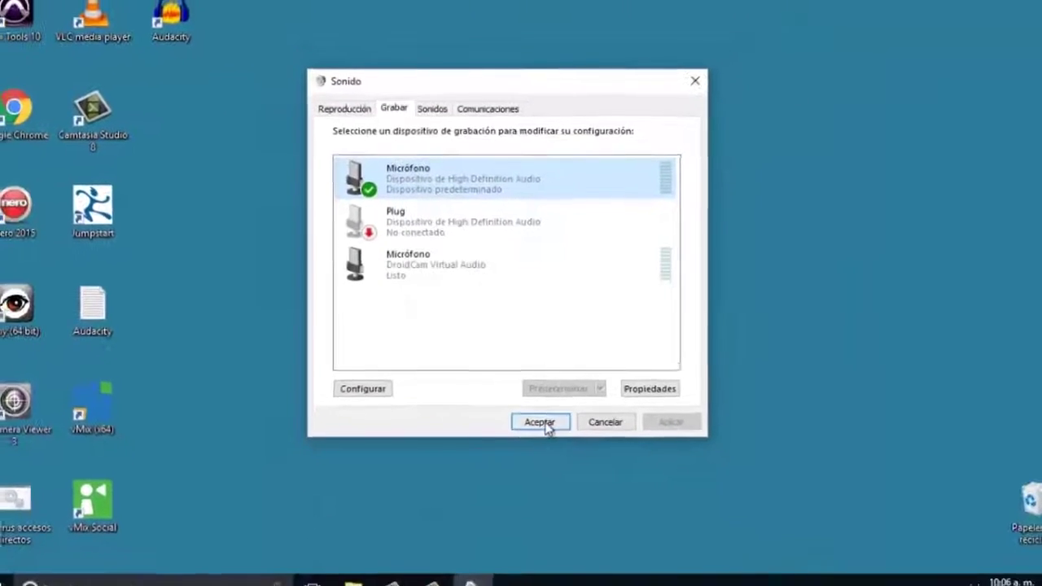
pyautogui.click(544, 425)
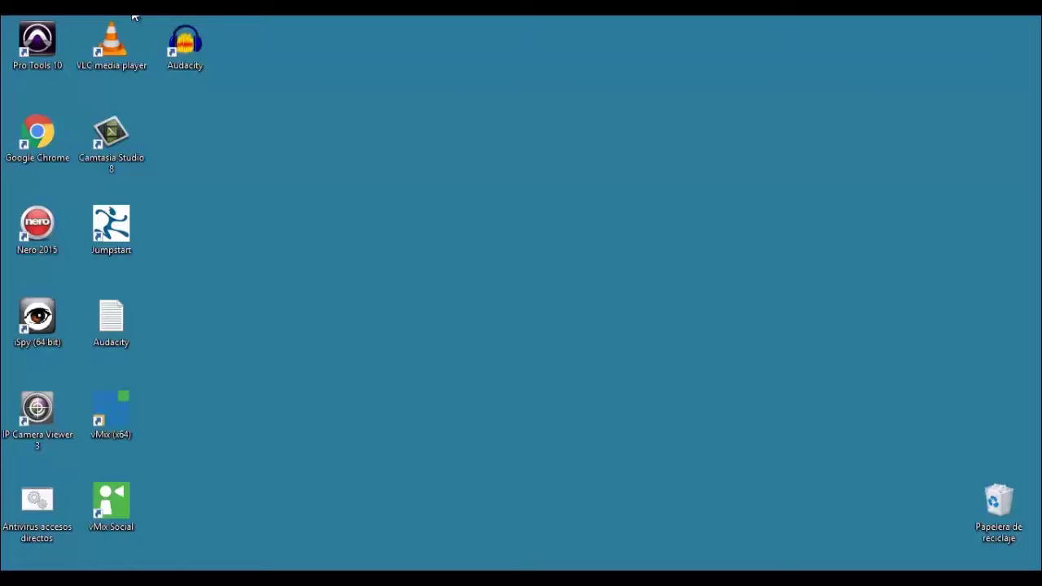
# Open the Documentos folder in the file explorer and look over the audio files Cortinilla 2, Fondo 2, Salida and SFX Gente.
pyautogui.press('super+e')
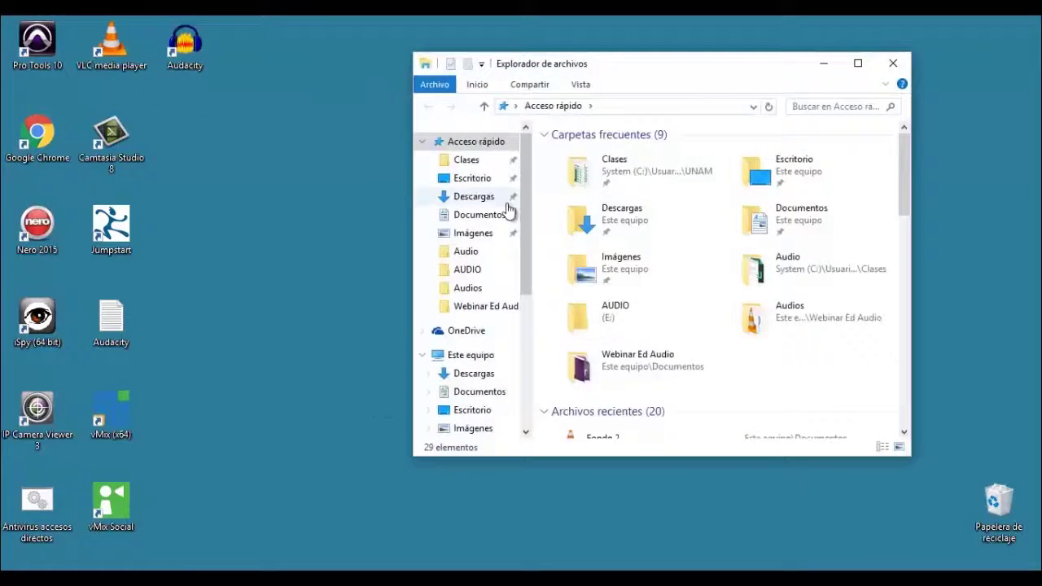
pyautogui.click(484, 214)
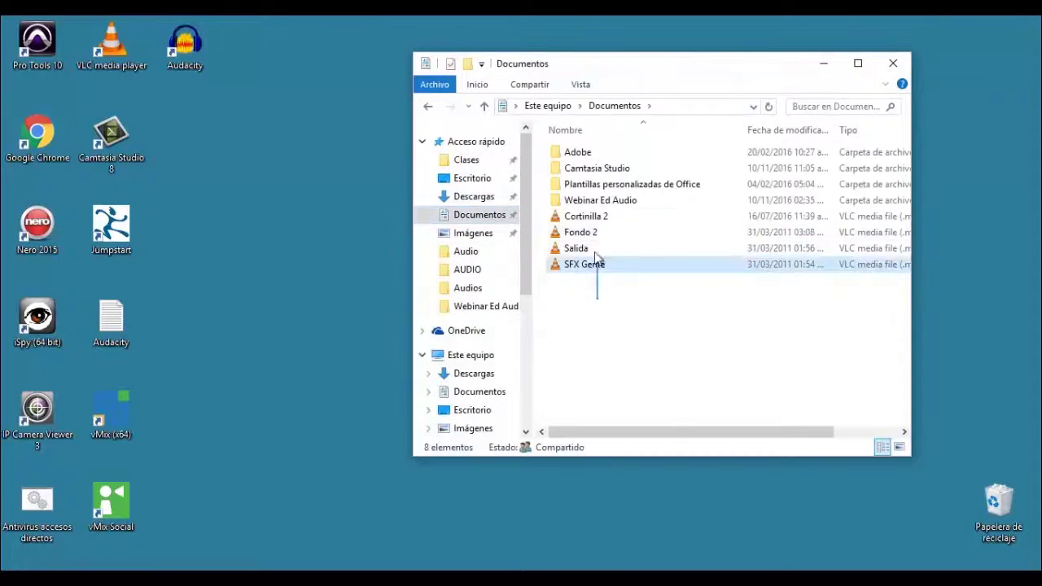
pyautogui.moveTo(599, 300); pyautogui.dragTo(572, 213)
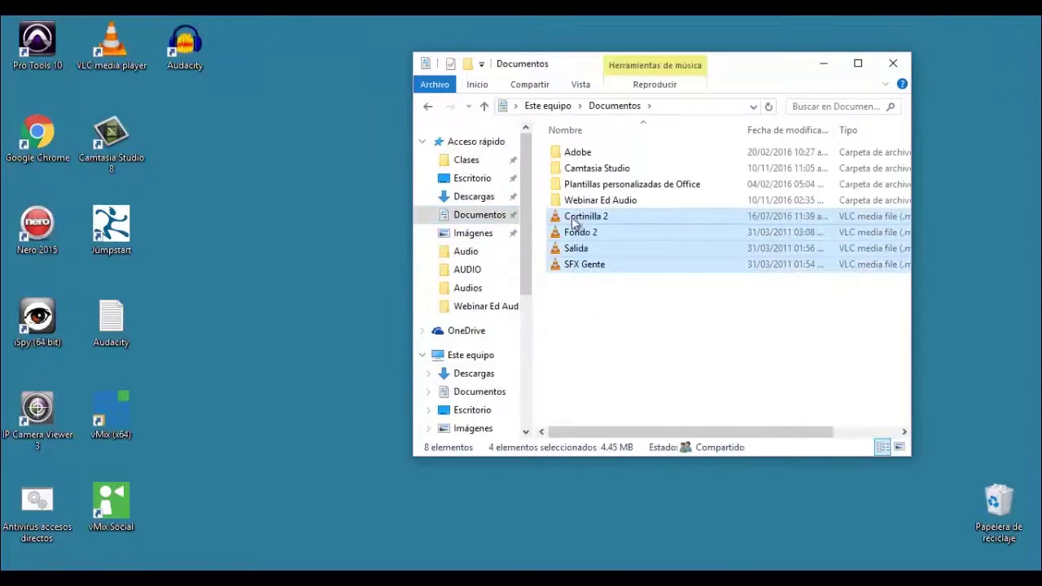
pyautogui.click(598, 306)
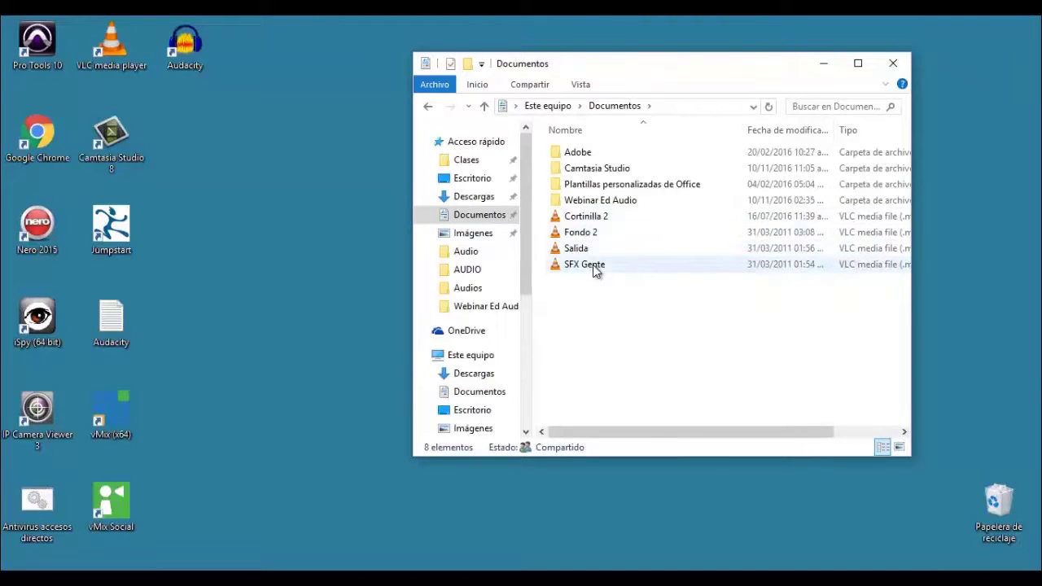
pyautogui.moveTo(593, 266)
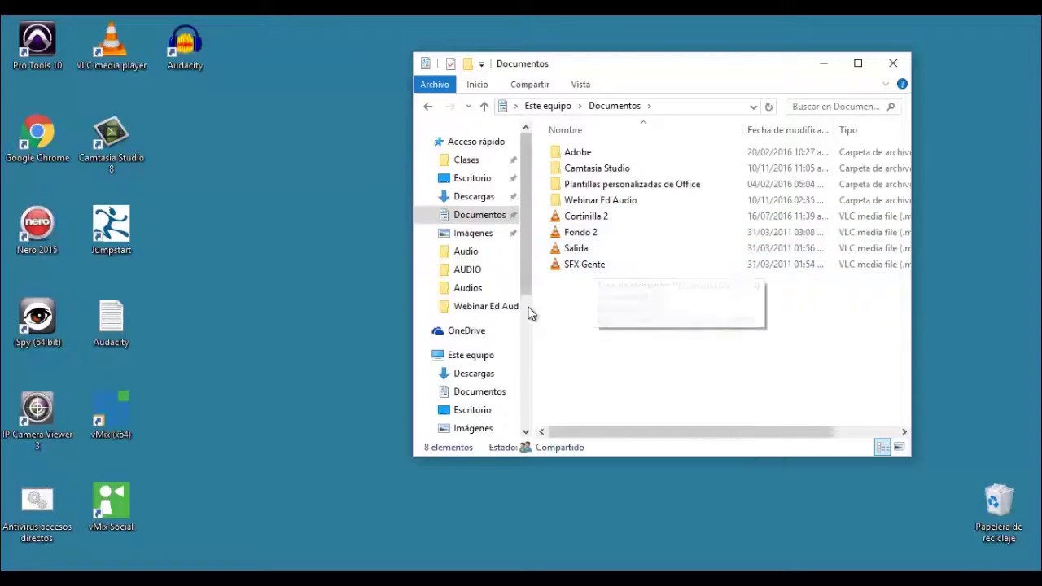
# Open the Audio y SFX folder on drive E: and copy Cortinilla TEMA Generico, Entrada, Fondo 1 and SFX Bosque.
pyautogui.moveTo(530, 284); pyautogui.dragTo(515, 381)
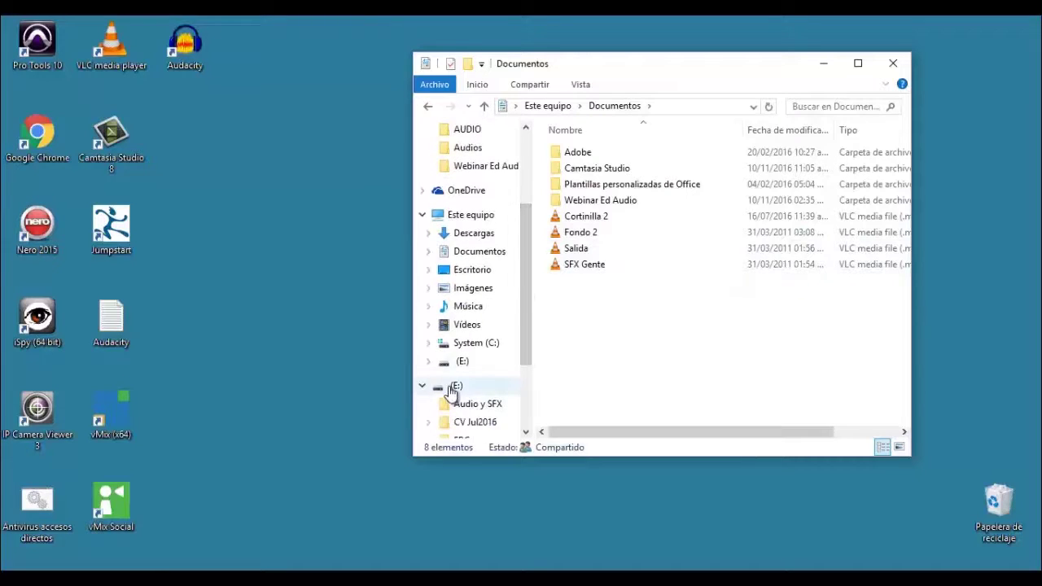
pyautogui.click(511, 386)
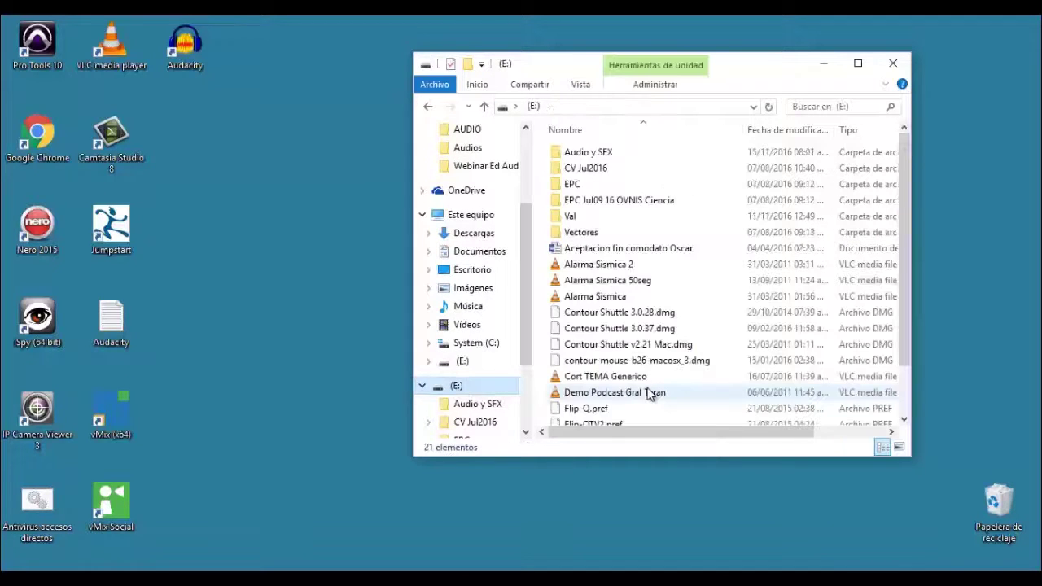
pyautogui.doubleClick(576, 155)
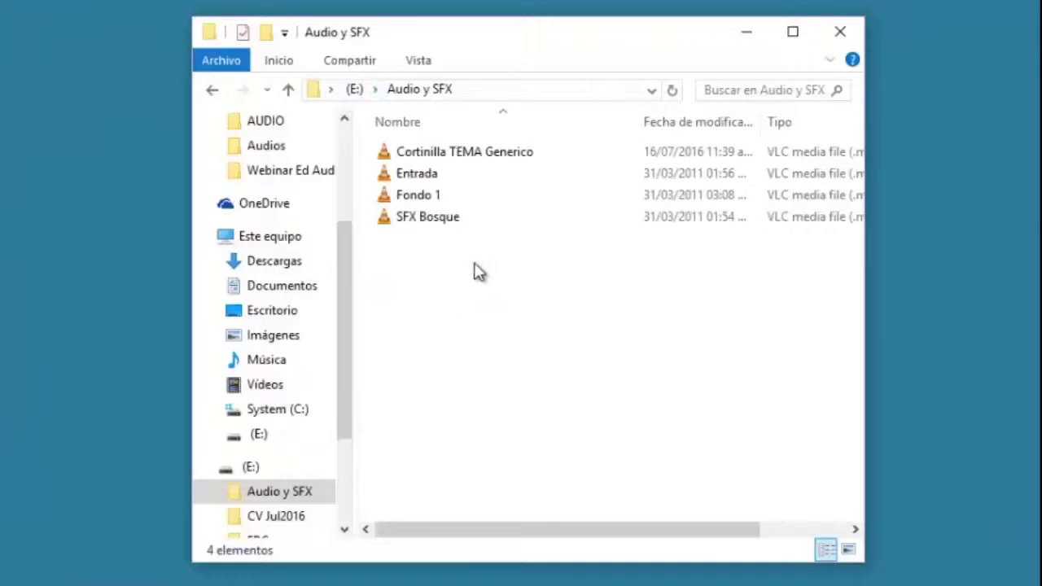
pyautogui.moveTo(606, 236); pyautogui.dragTo(599, 180)
pyautogui.moveTo(446, 195); pyautogui.dragTo(444, 148)
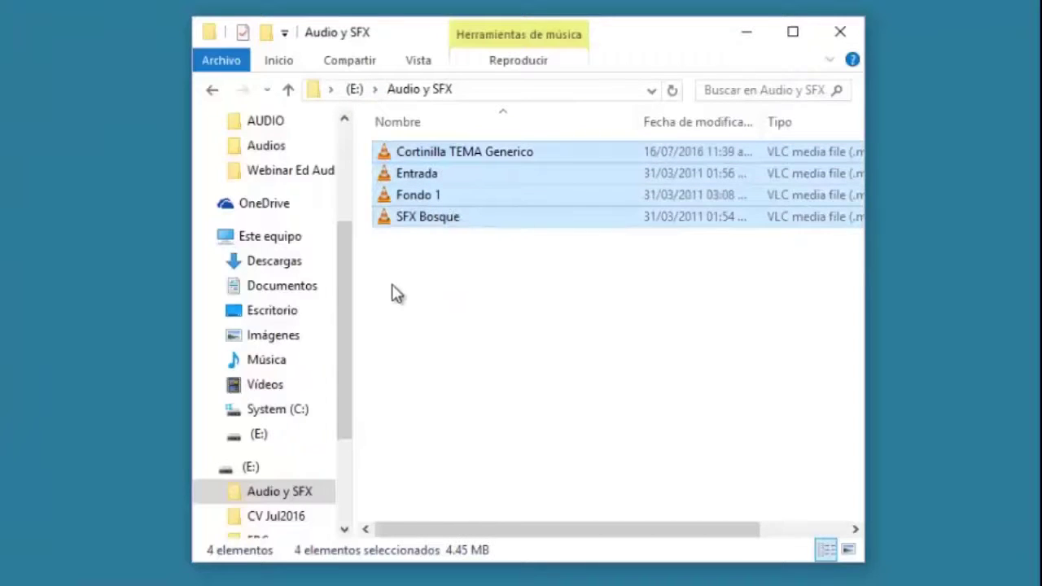
# Create a folder named Audio Recreación in Documentos.
pyautogui.click(280, 293)
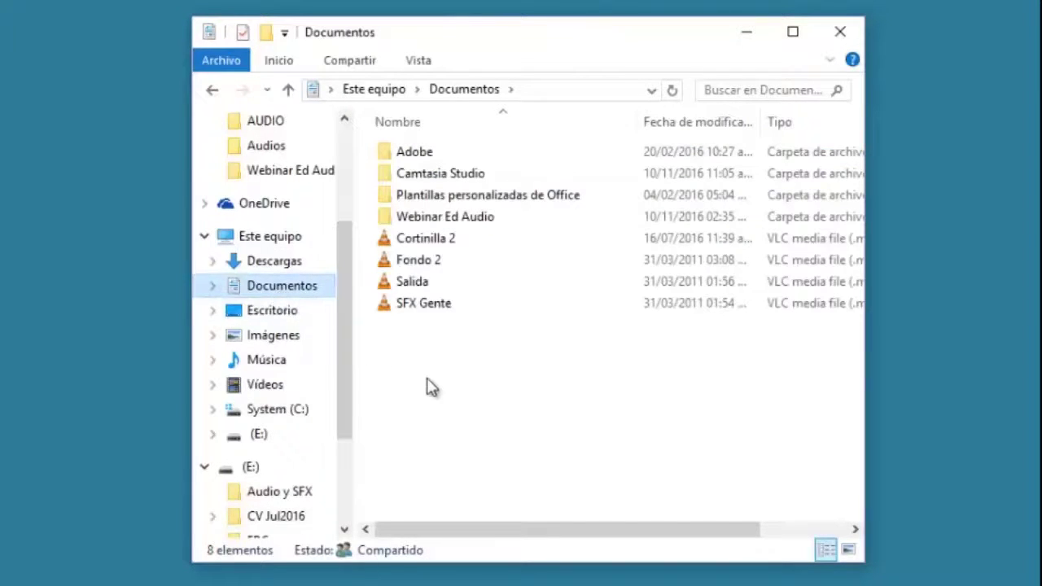
pyautogui.click(267, 33)
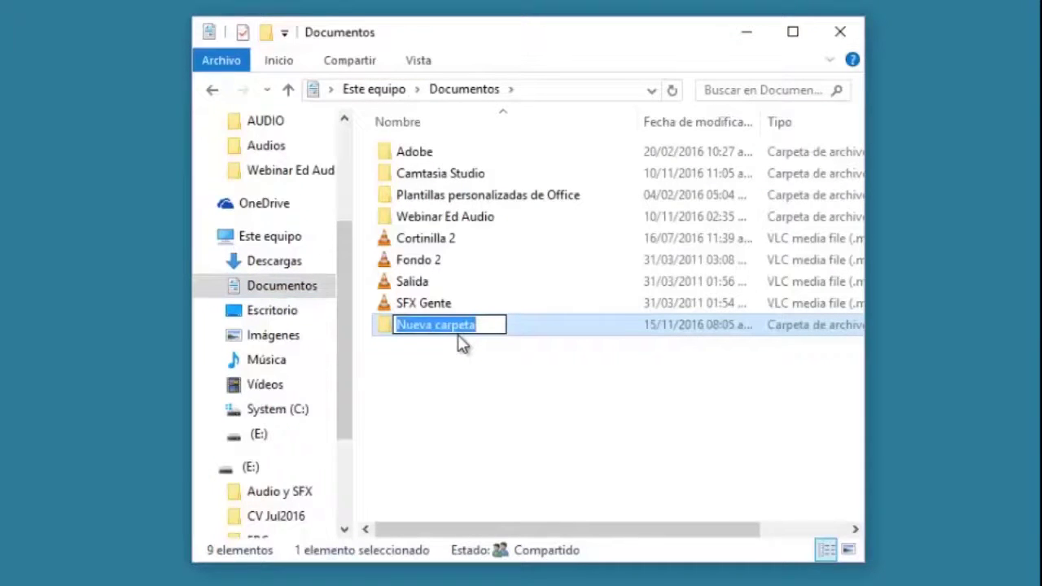
pyautogui.write('Aud')
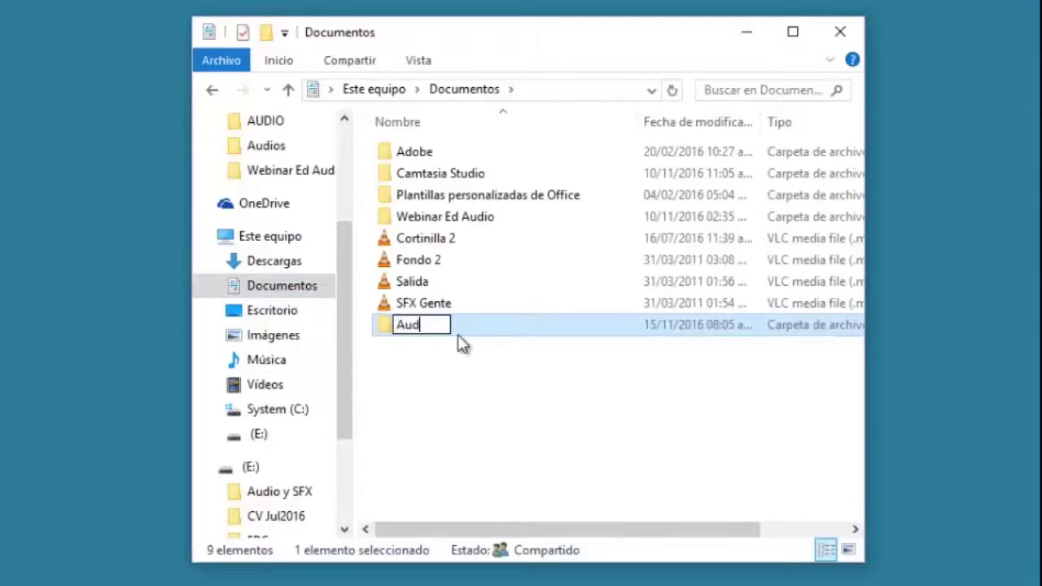
pyautogui.write('io R')
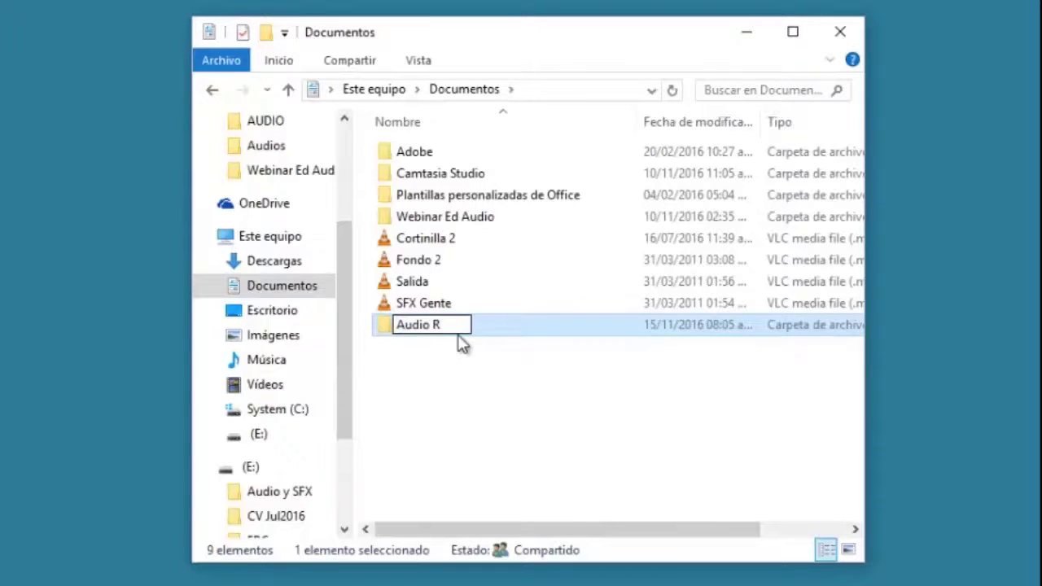
pyautogui.write('ecreac')
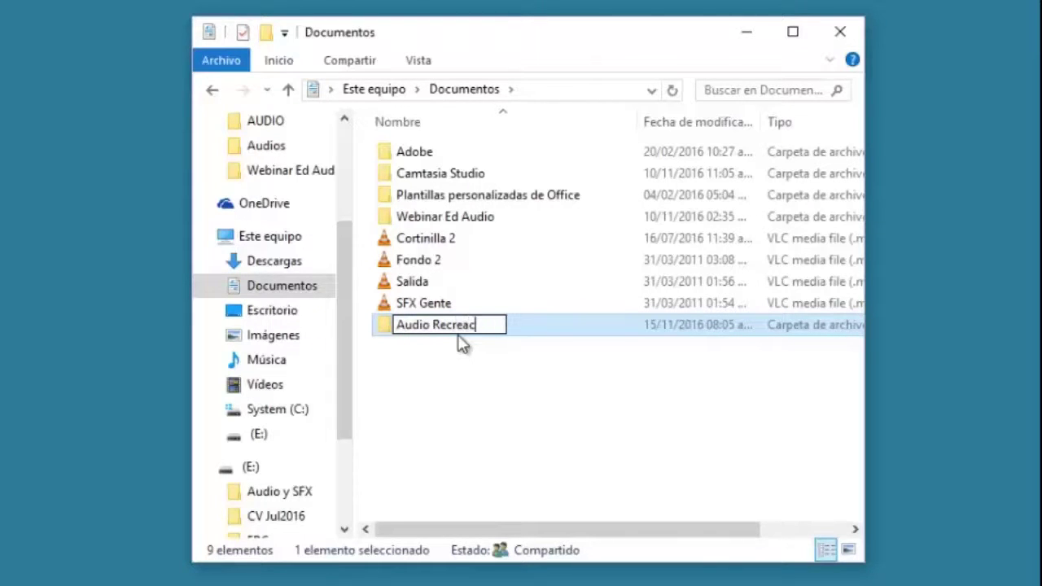
pyautogui.write('ión')
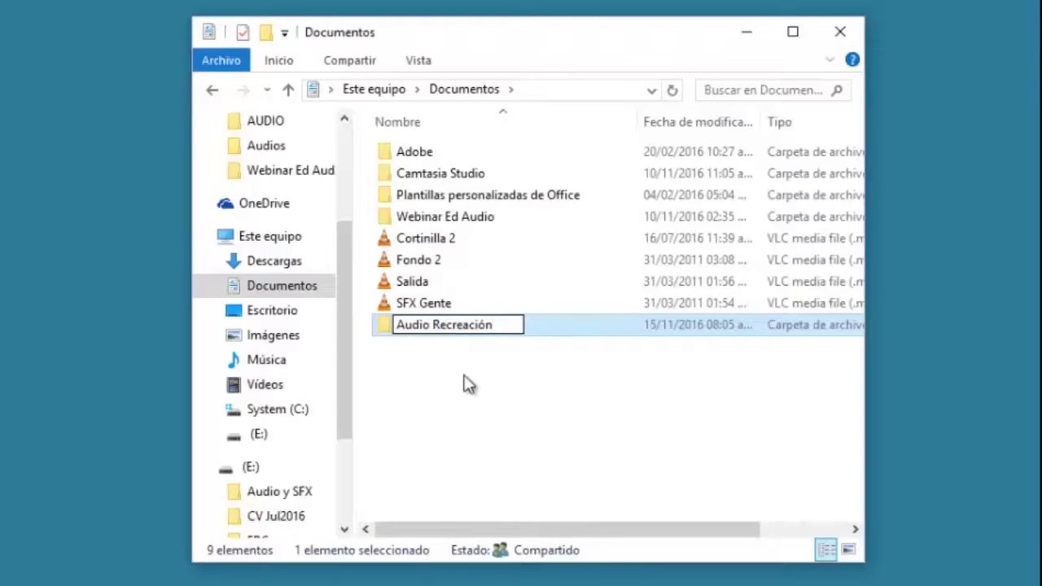
pyautogui.click(469, 382)
# Paste the four audio files copied from Audio y SFX into the Audio Recreación folder.
pyautogui.doubleClick(424, 330)
pyautogui.rightClick(469, 334)
pyautogui.click(520, 479)
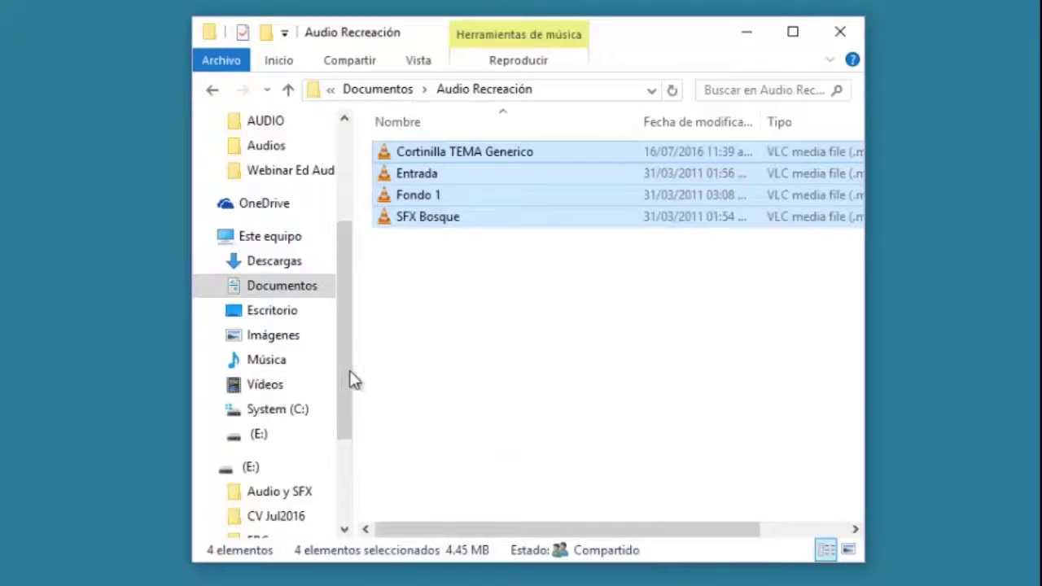
# Return to Documentos and copy the audio files Fondo 2, Salida and SFX Gente.
pyautogui.scroll(1, 343, 289)
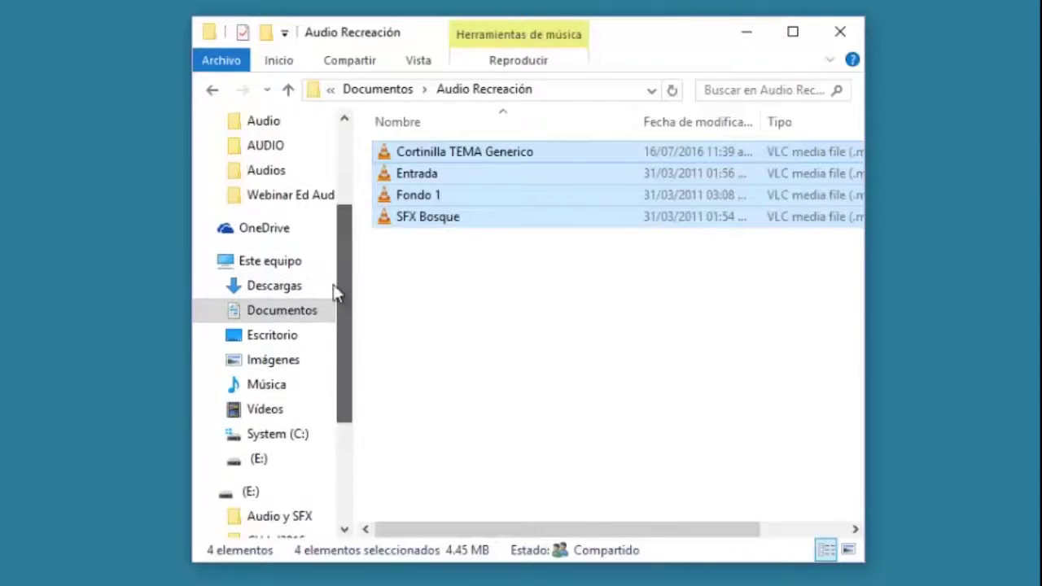
pyautogui.click(289, 312)
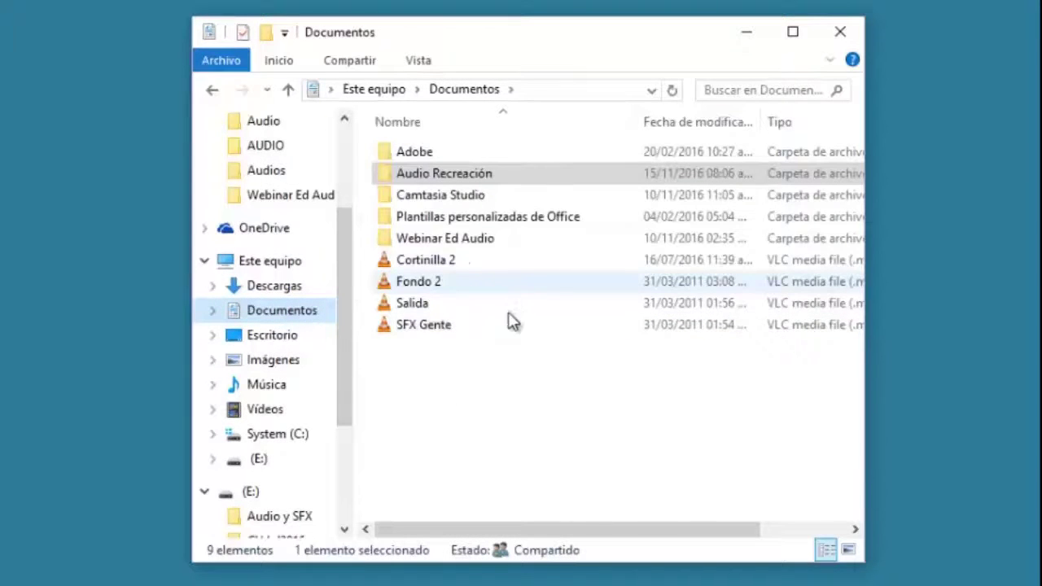
pyautogui.moveTo(537, 289)
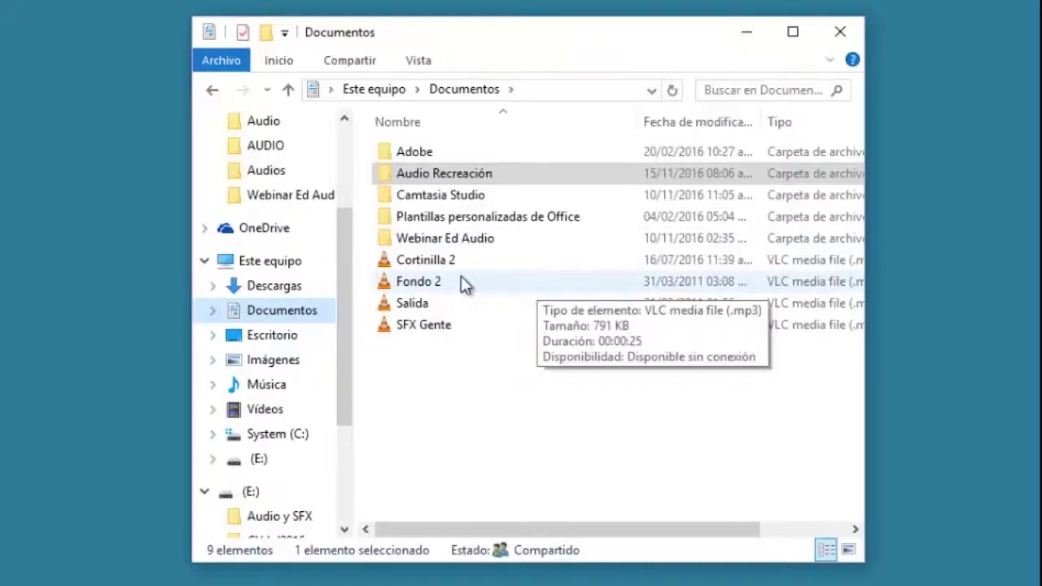
pyautogui.click(415, 267)
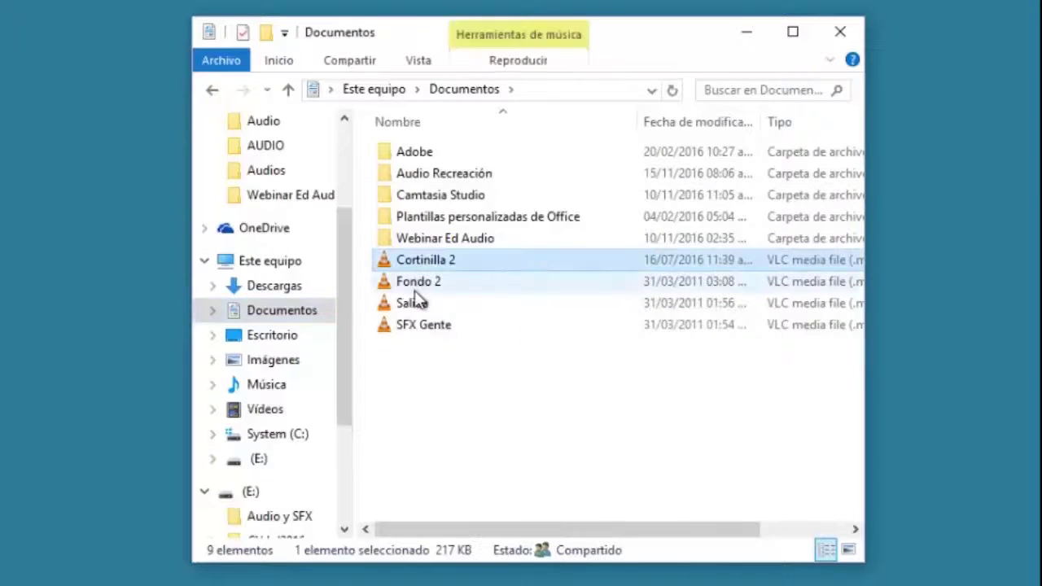
pyautogui.keyDown('ctrl'); pyautogui.click(404, 288); pyautogui.keyUp('ctrl')
pyautogui.keyDown('ctrl'); pyautogui.click(403, 308); pyautogui.keyUp('ctrl')
pyautogui.keyDown('ctrl'); pyautogui.click(412, 325); pyautogui.keyUp('ctrl')
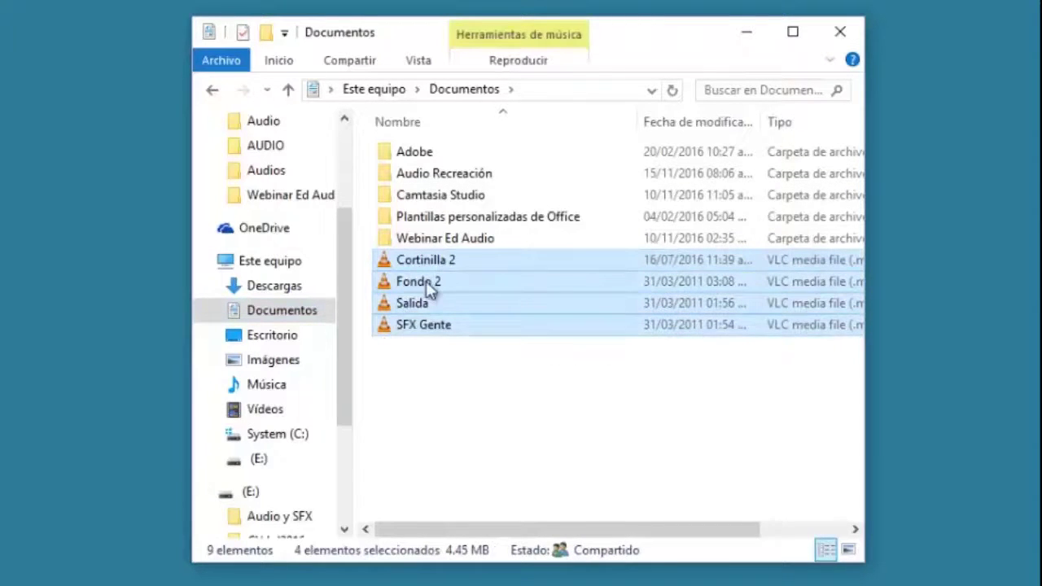
pyautogui.keyDown('ctrl'); pyautogui.click(426, 281); pyautogui.keyUp('ctrl')
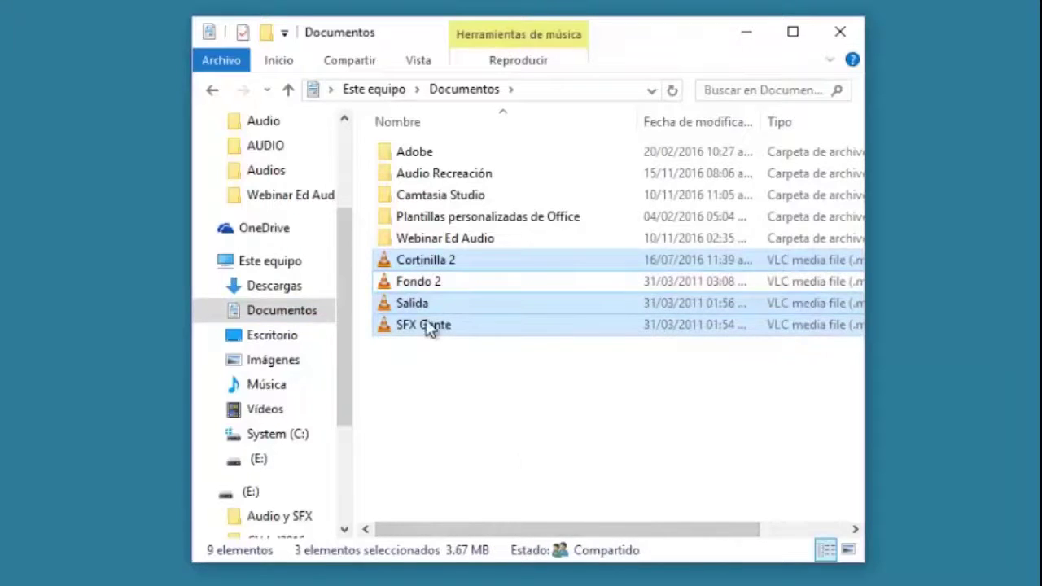
pyautogui.keyDown('ctrl'); pyautogui.click(422, 285); pyautogui.keyUp('ctrl')
pyautogui.keyDown('ctrl'); pyautogui.click(513, 484); pyautogui.keyUp('ctrl')
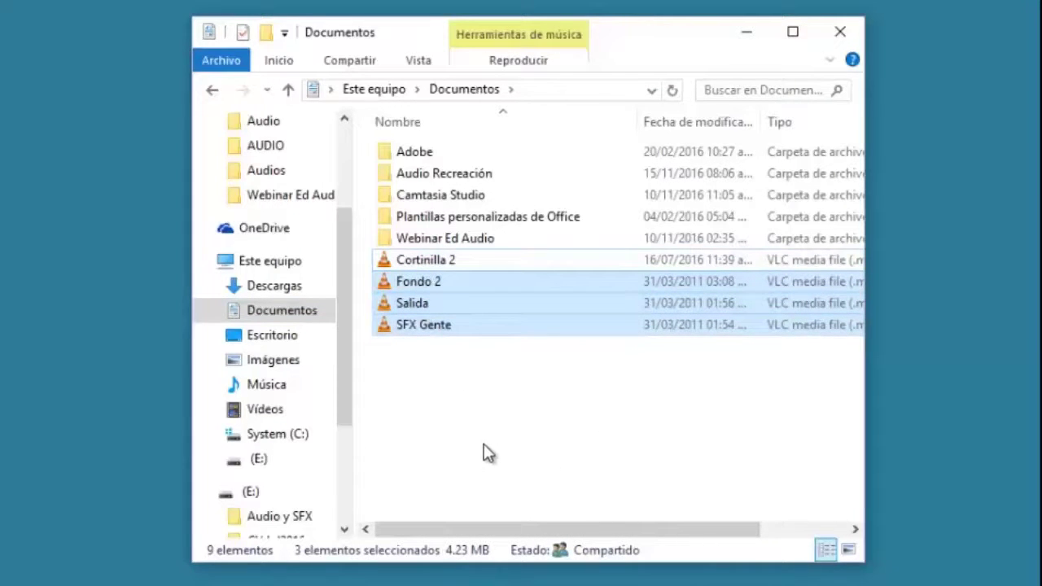
# Paste Fondo 2, Salida and SFX Gente into the Audio Recreación folder, and recheck the folder from Documentos.
pyautogui.doubleClick(434, 175)
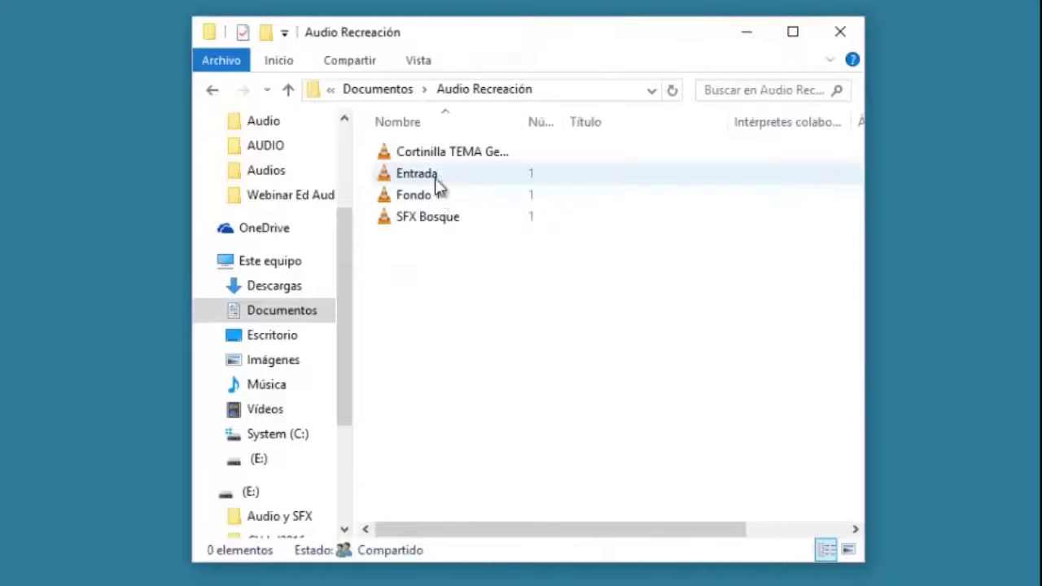
pyautogui.hotkey('ctrl', 'v')
pyautogui.click(489, 385)
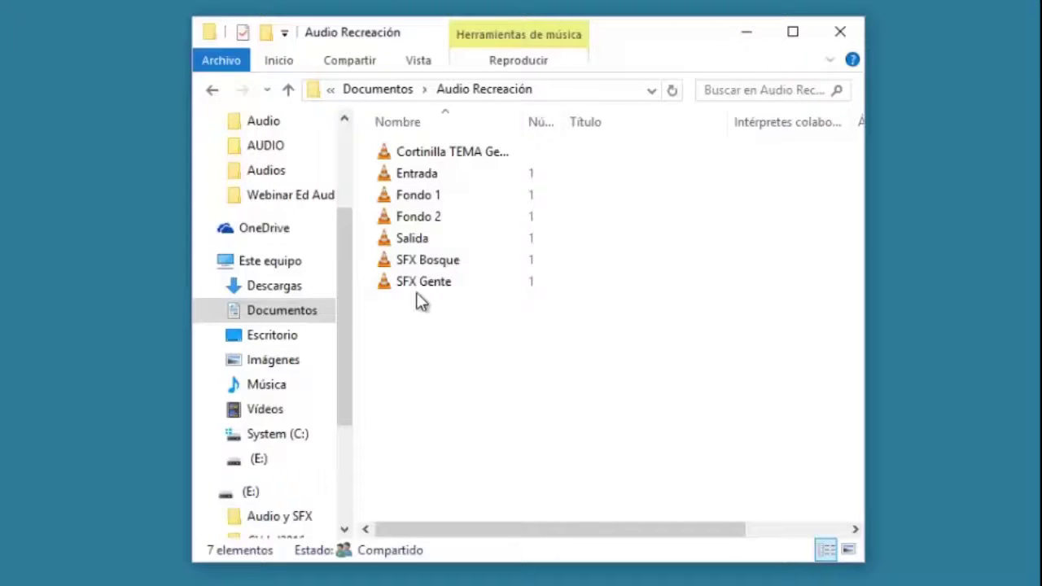
pyautogui.moveTo(446, 301)
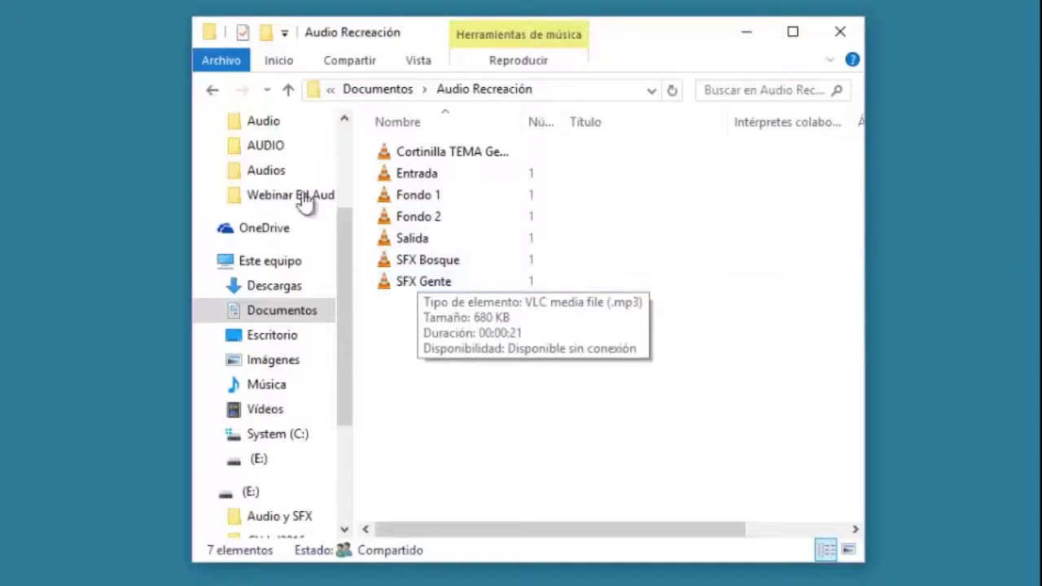
pyautogui.click(212, 89)
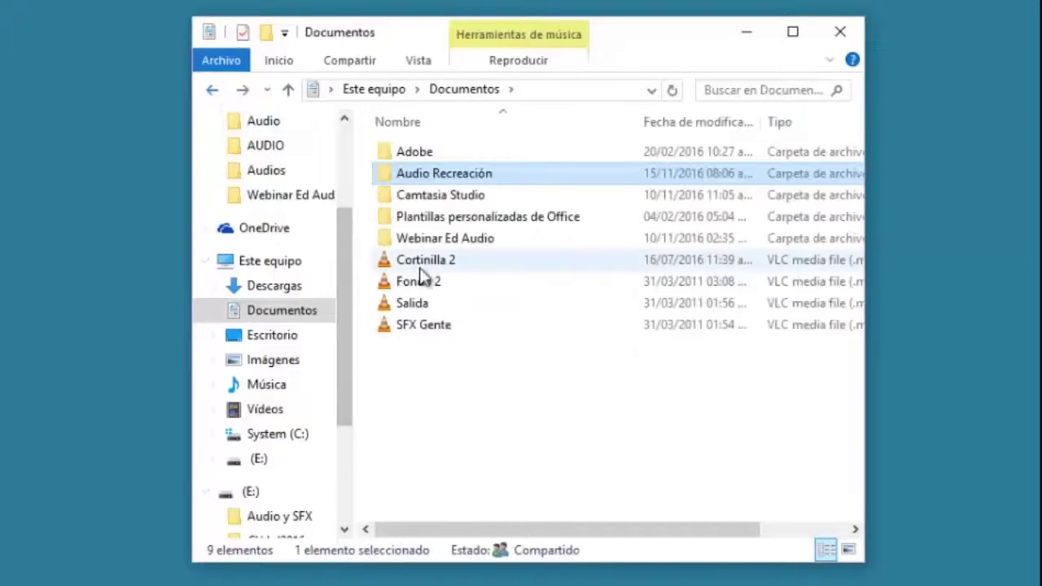
pyautogui.doubleClick(391, 174)
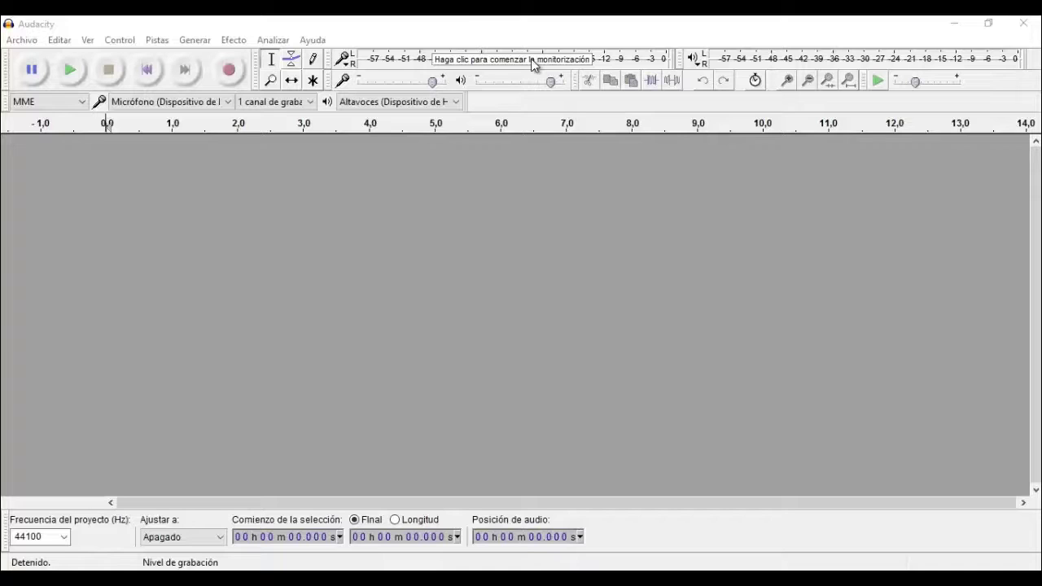
# In Audacity, choose 1 canal de grabación for the microphone and start recording a track.
pyautogui.click(309, 102)
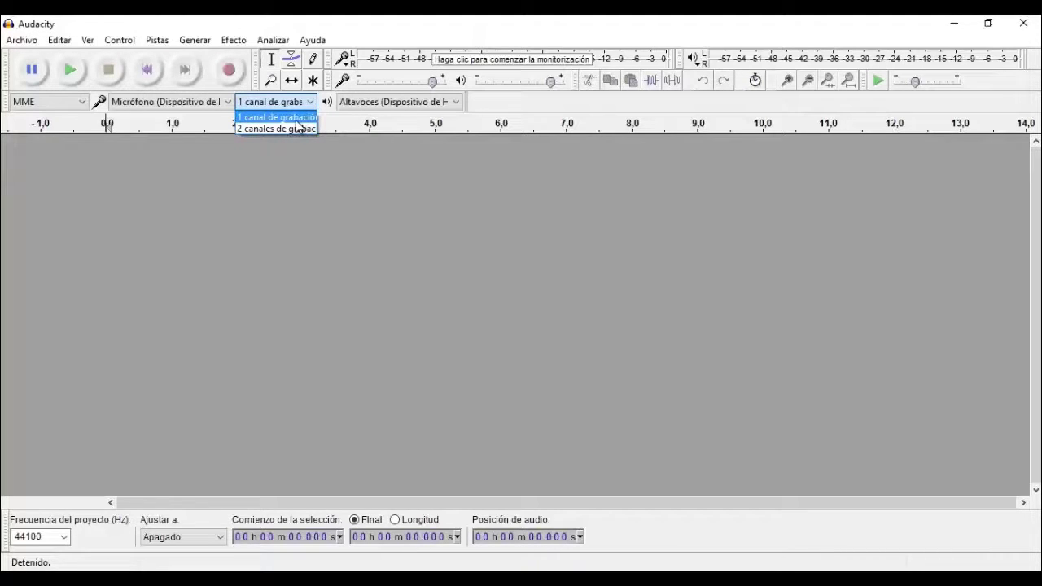
pyautogui.click(298, 122)
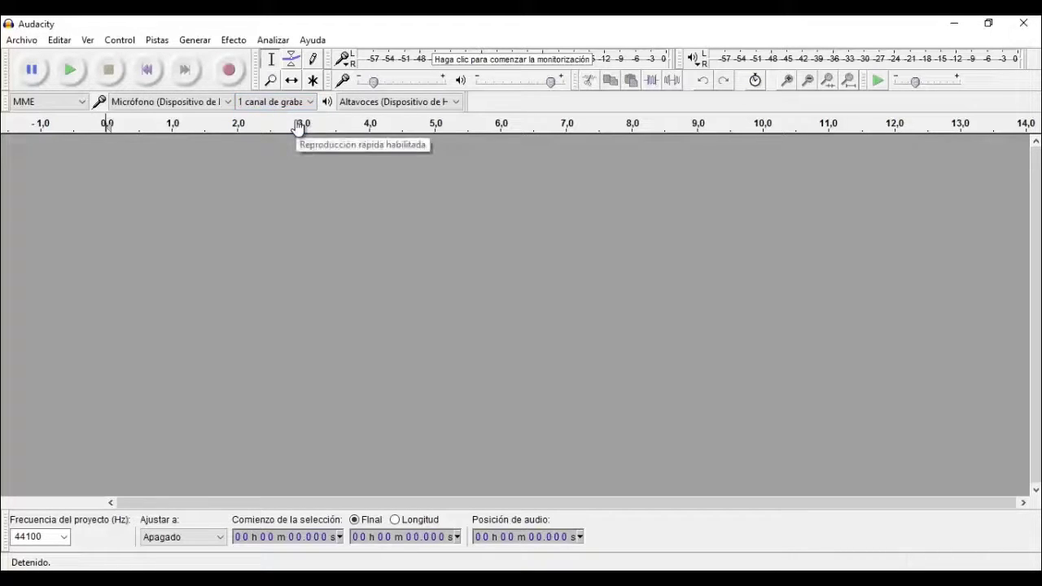
pyautogui.click(231, 74)
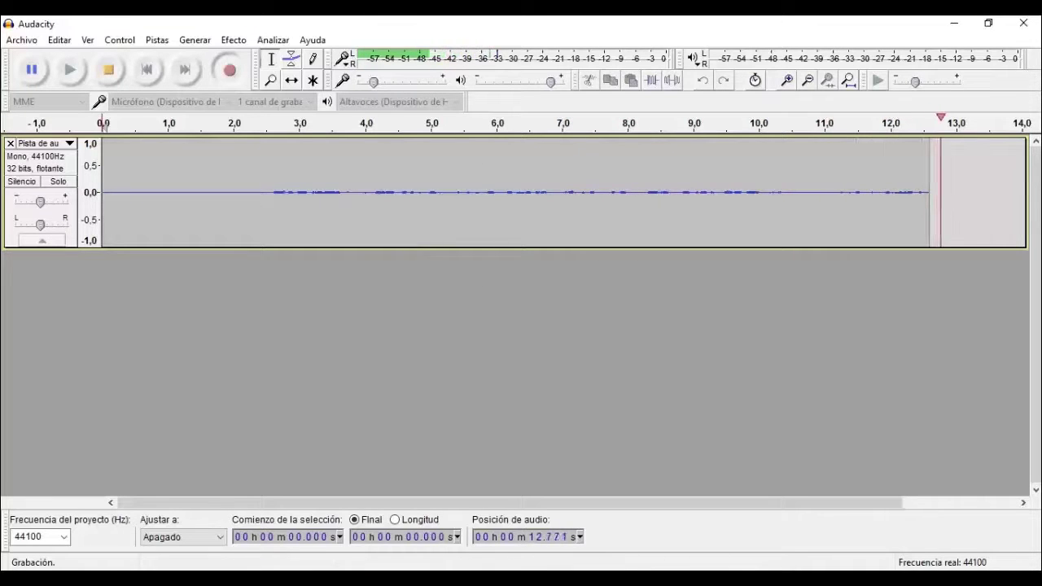
# While recording, open the properties of the default Micrófono in the Windows recording devices, set its level to 95 and accept.
pyautogui.rightClick(942, 17)
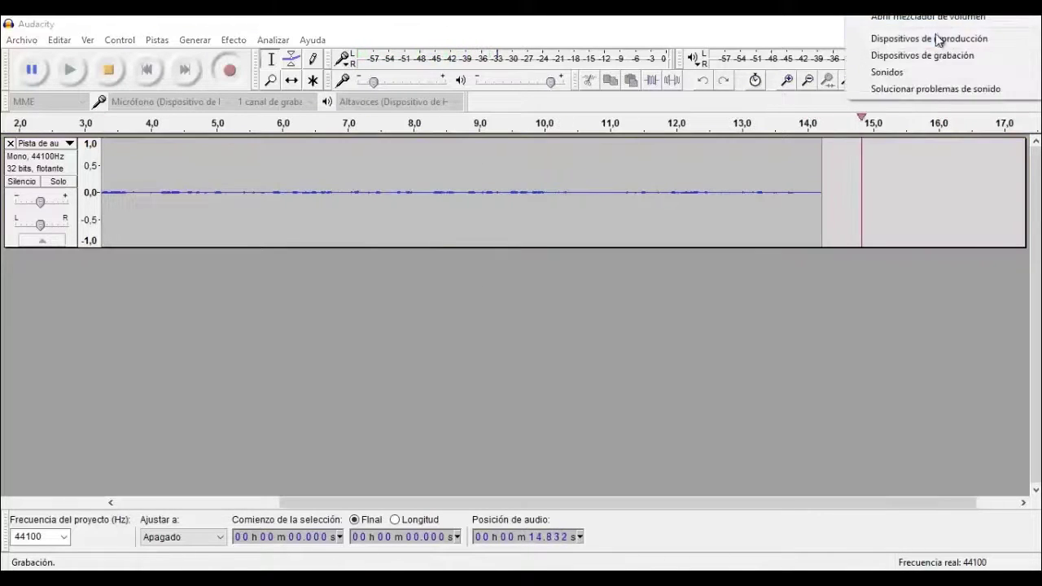
pyautogui.click(939, 54)
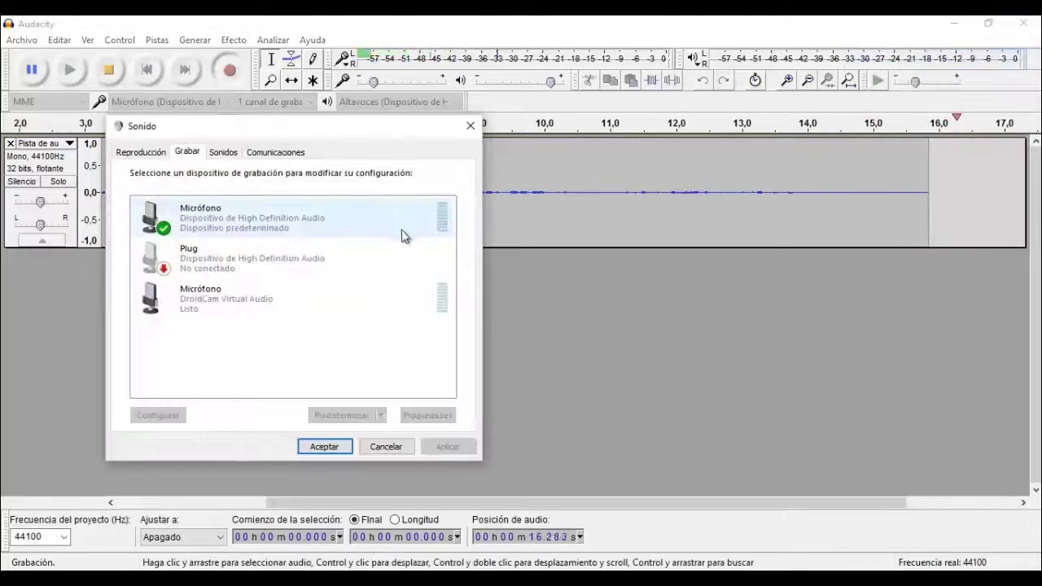
pyautogui.doubleClick(272, 225)
pyautogui.click(241, 212)
pyautogui.moveTo(189, 259); pyautogui.dragTo(277, 268)
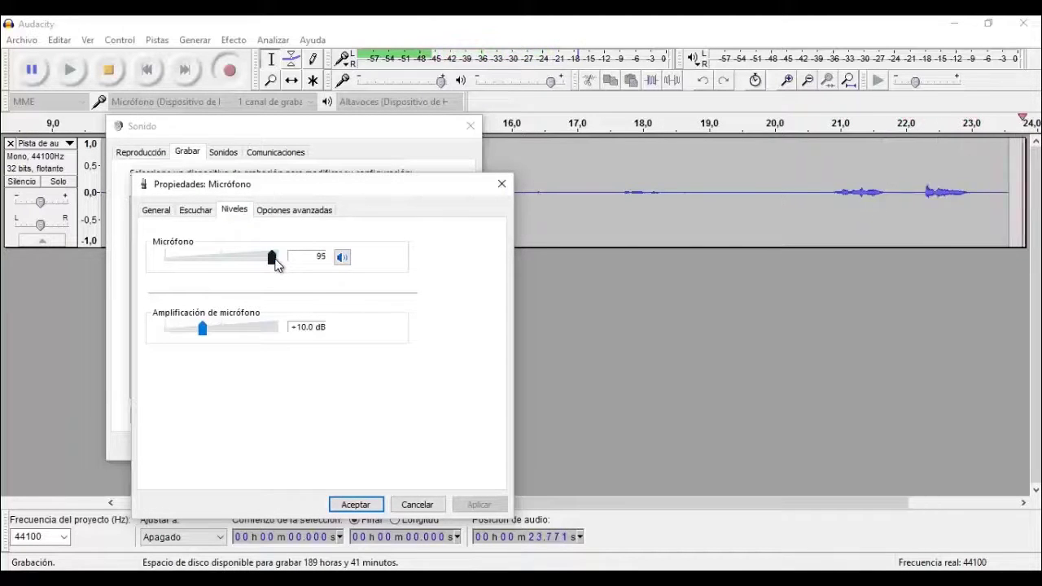
pyautogui.click(358, 503)
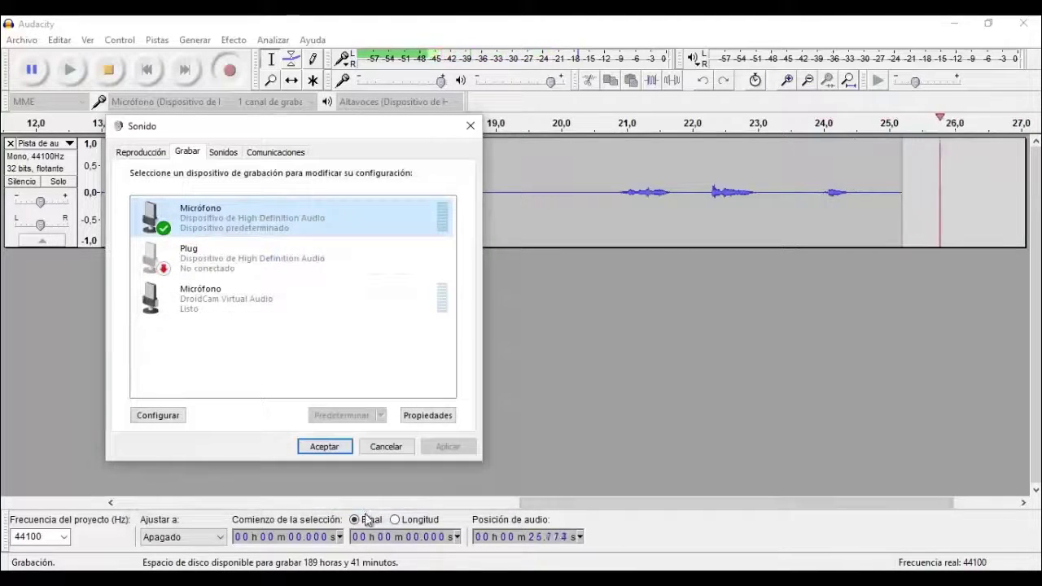
# Accept the Windows Sonido settings and stop the voice recording in Audacity.
pyautogui.click(336, 447)
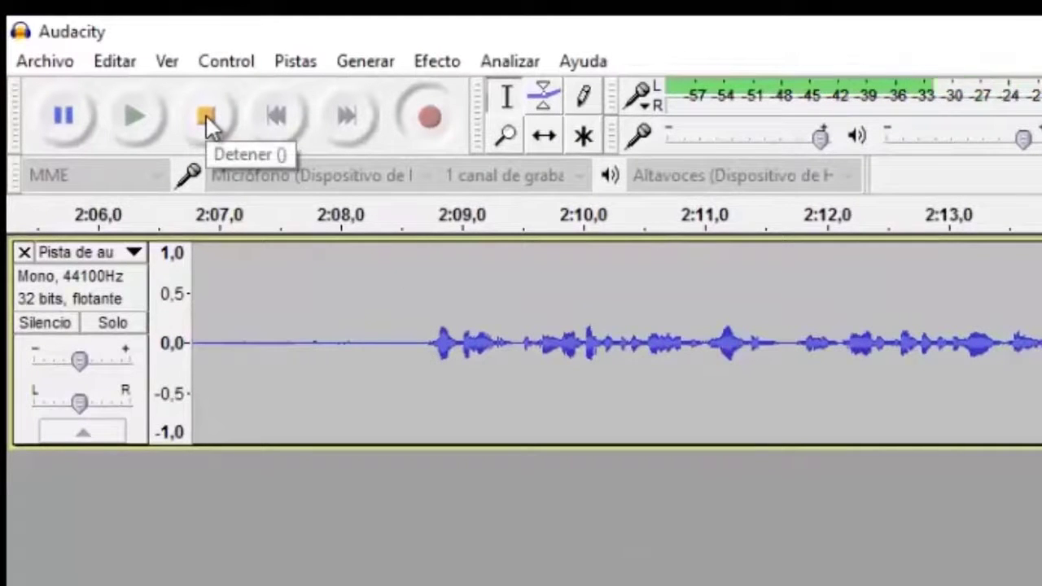
pyautogui.click(206, 113)
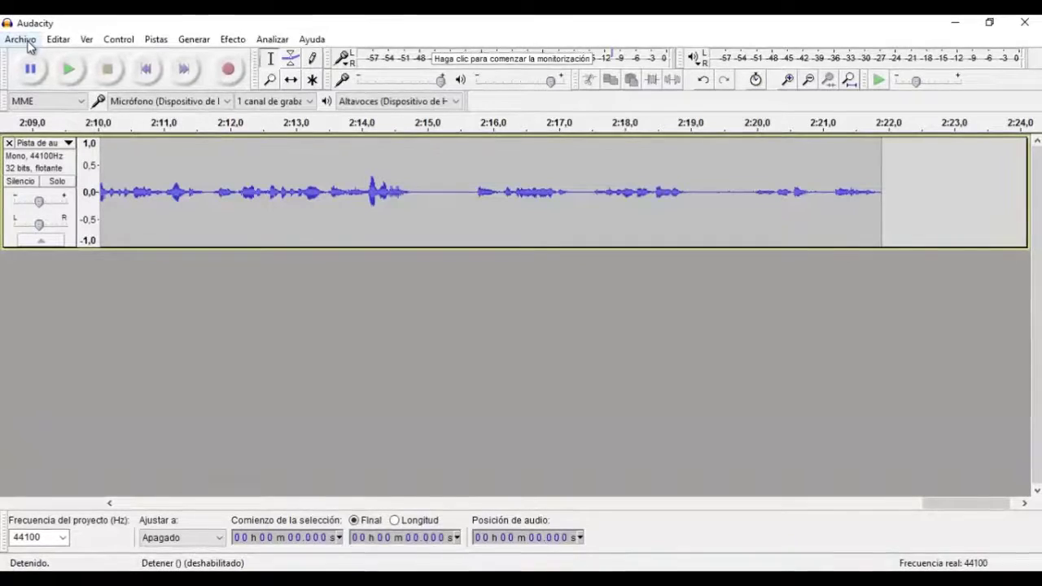
# Save the project as Sesion Nota inside a new folder named Nota in Documentos, accepting the project-file warning.
pyautogui.click(24, 40)
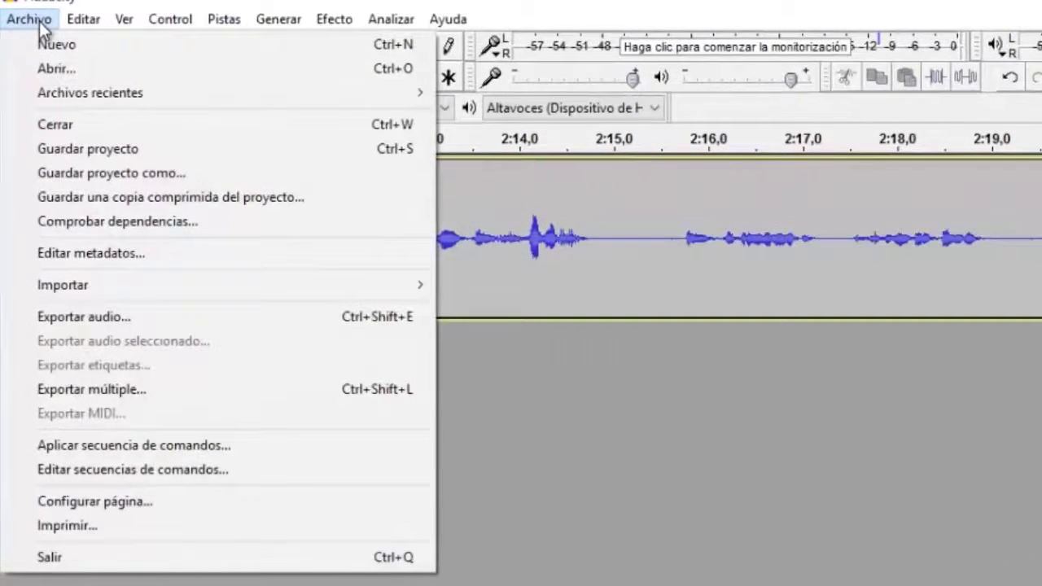
pyautogui.click(96, 148)
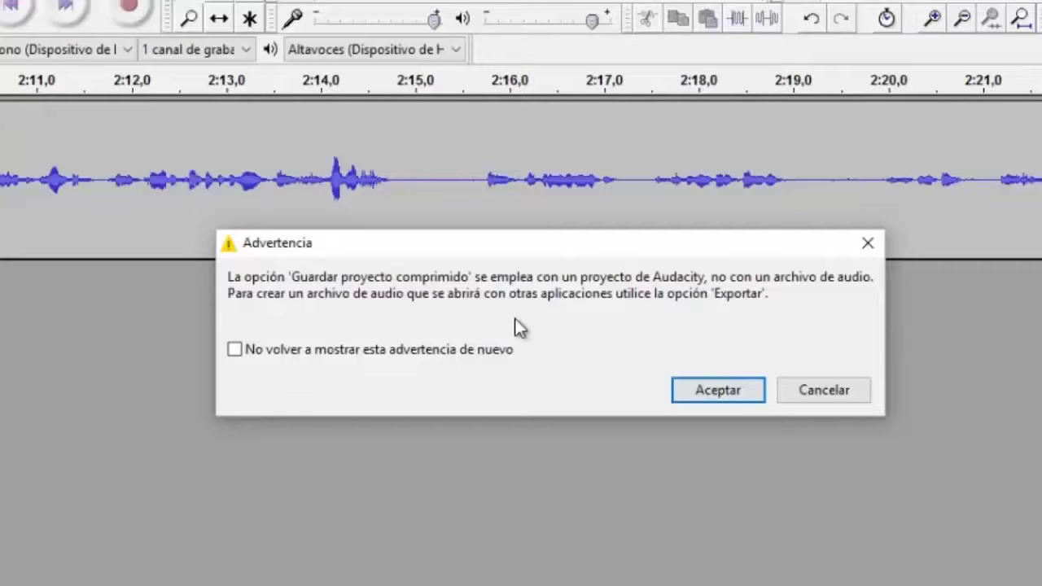
pyautogui.click(691, 396)
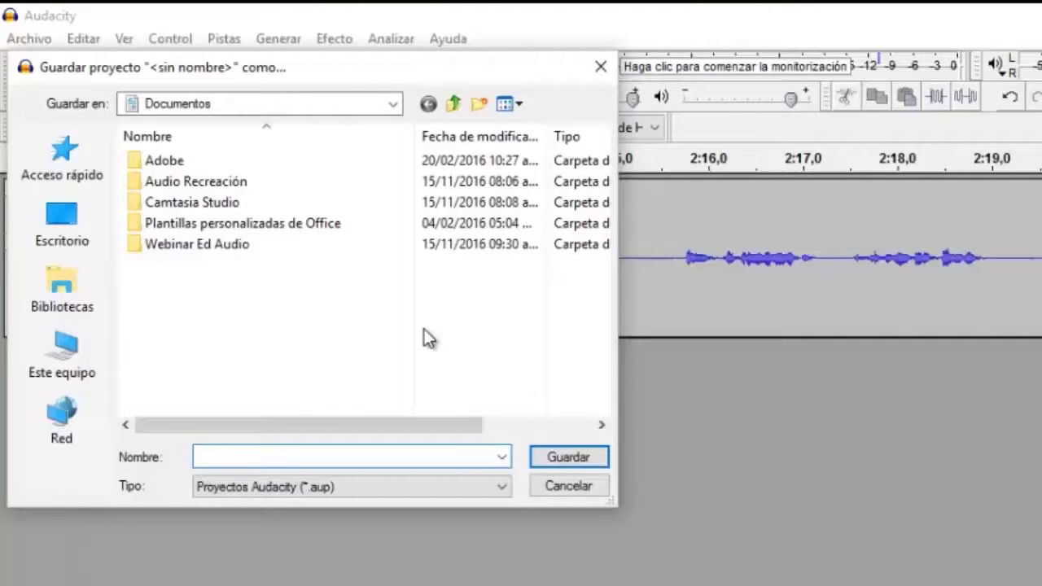
pyautogui.click(480, 104)
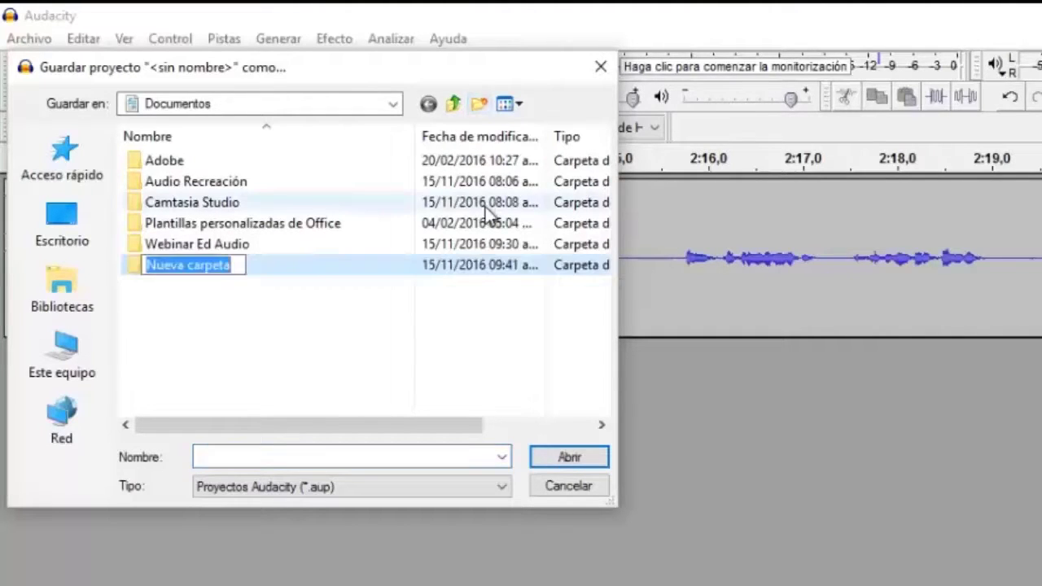
pyautogui.write('Nota')
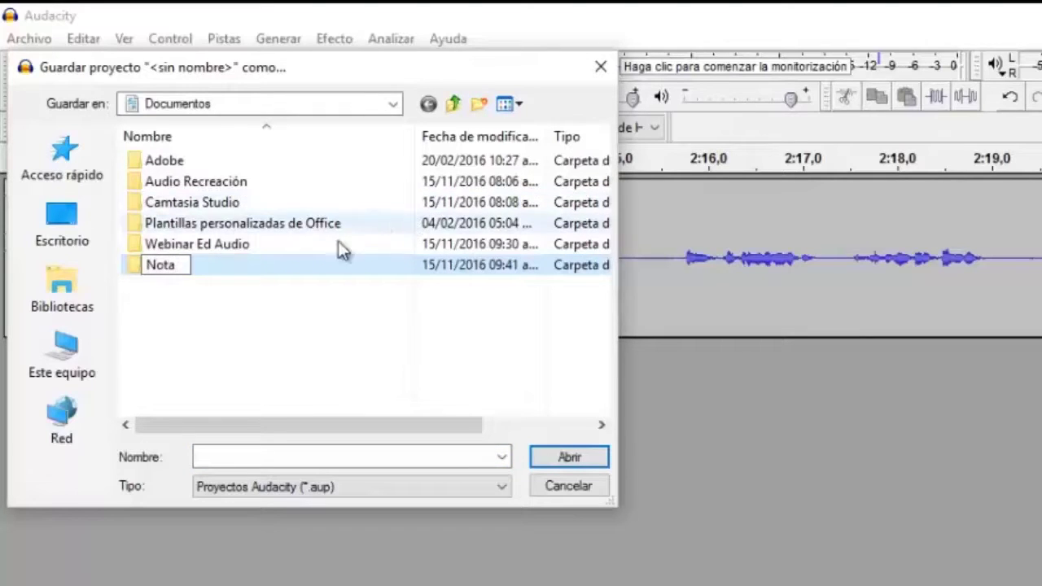
pyautogui.doubleClick(158, 267)
pyautogui.click(276, 458)
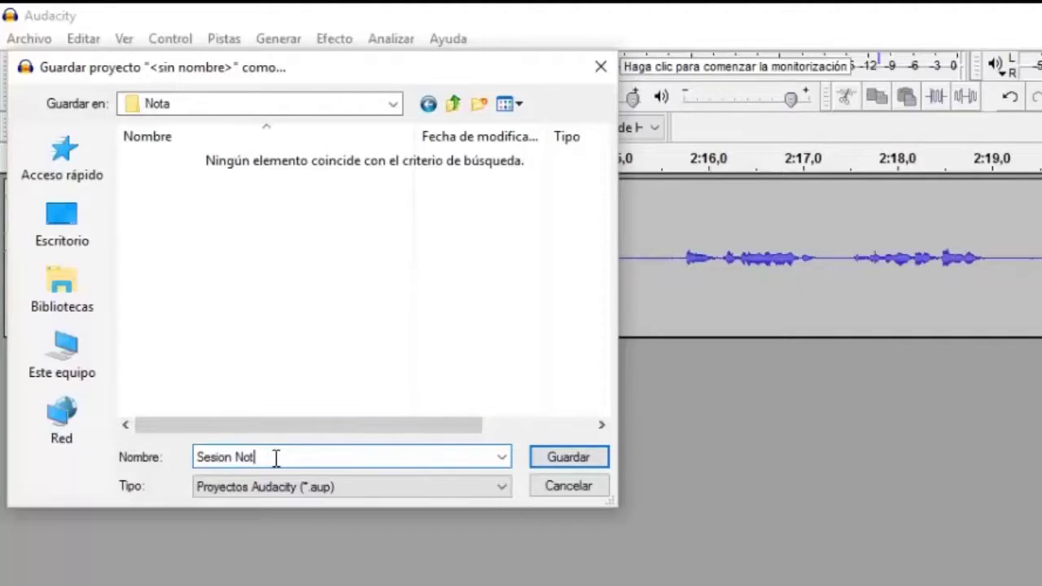
pyautogui.click(563, 457)
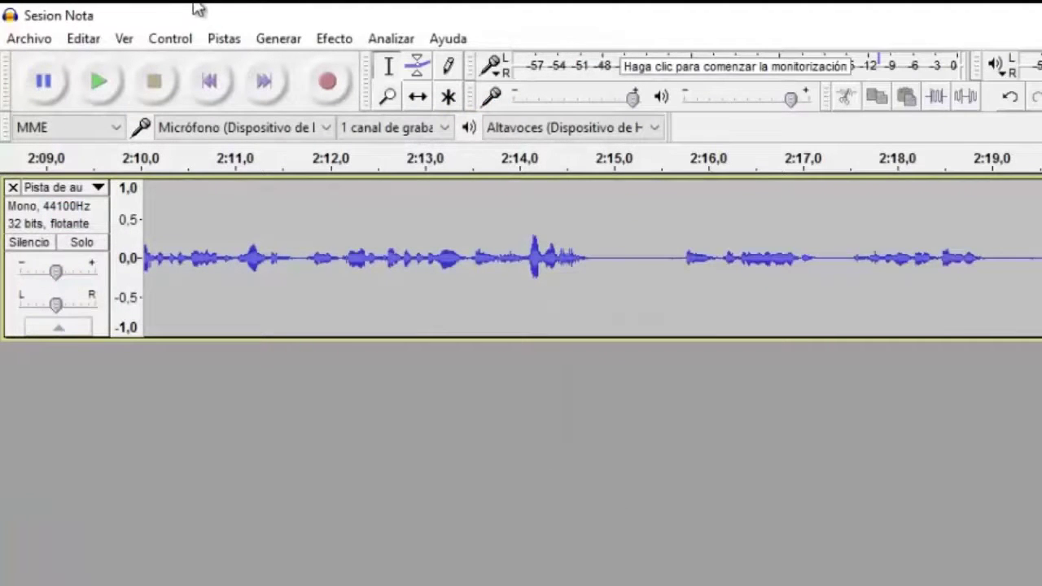
# Open the Nota folder in Documentos with File Explorer and check the Sesion Nota project file and its Sesion Nota_data folder.
pyautogui.press('super+e')
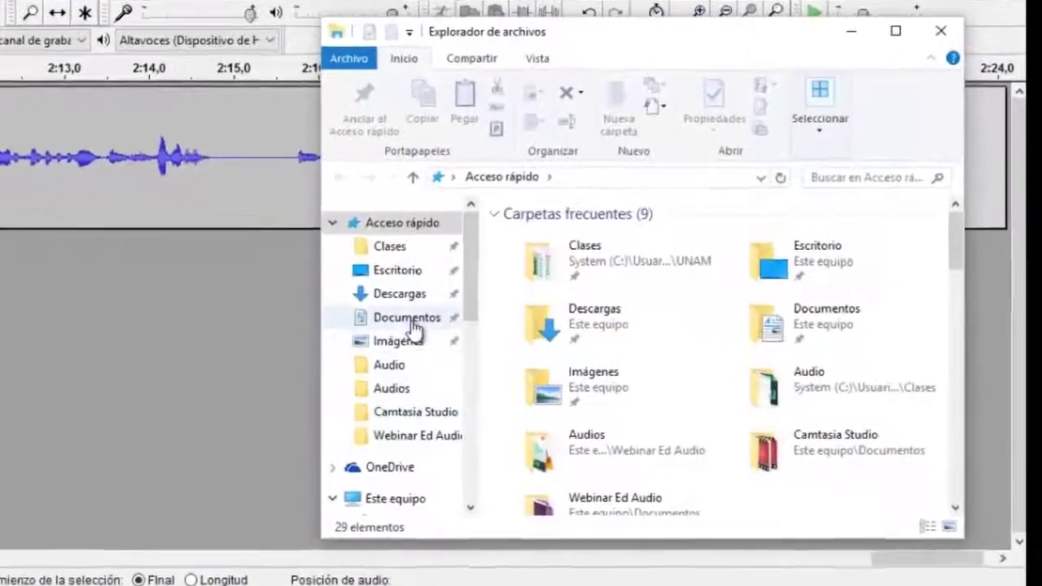
pyautogui.click(416, 319)
pyautogui.doubleClick(449, 302)
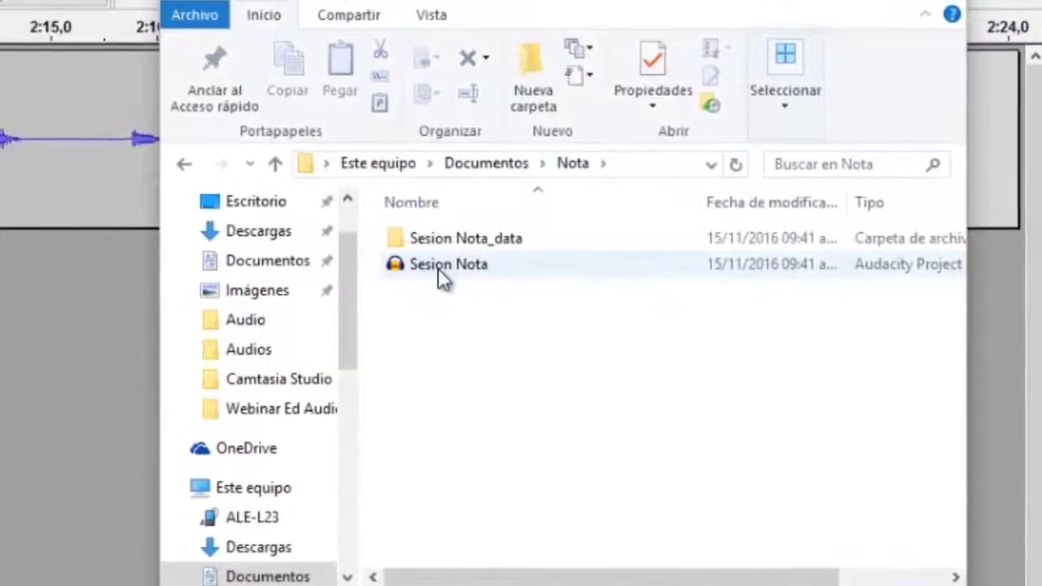
pyautogui.click(449, 267)
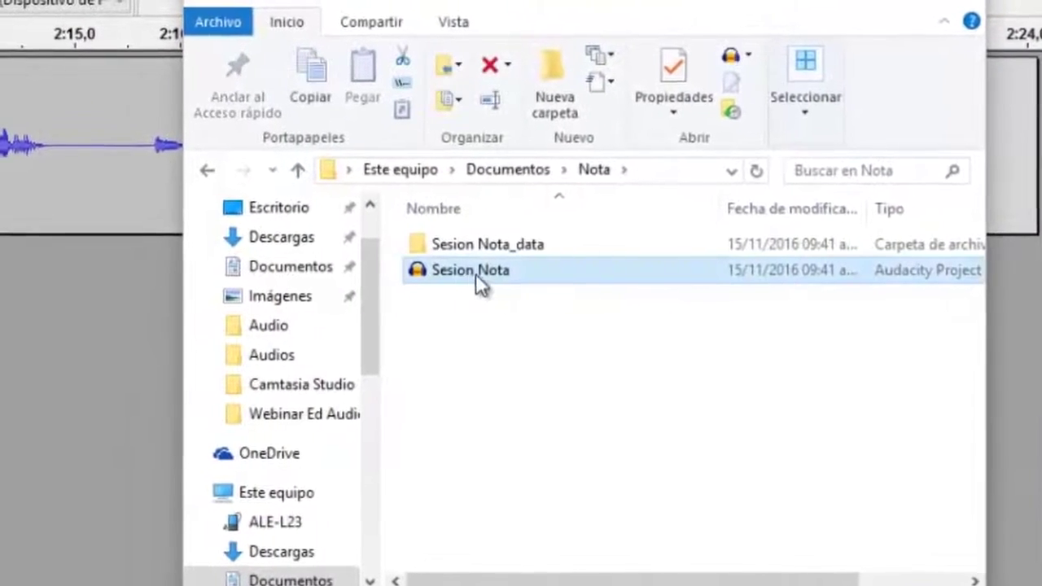
pyautogui.click(482, 246)
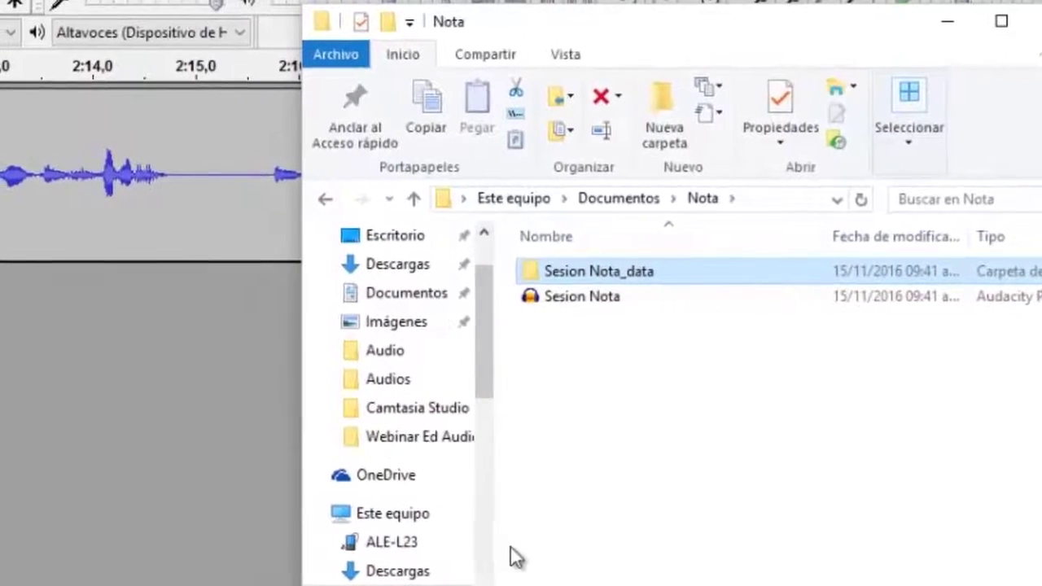
# Open the SmartVoiceRecorder folder in the ALE-L23 phone's Memoria interna and copy the MP3 voice recording.
pyautogui.click(394, 543)
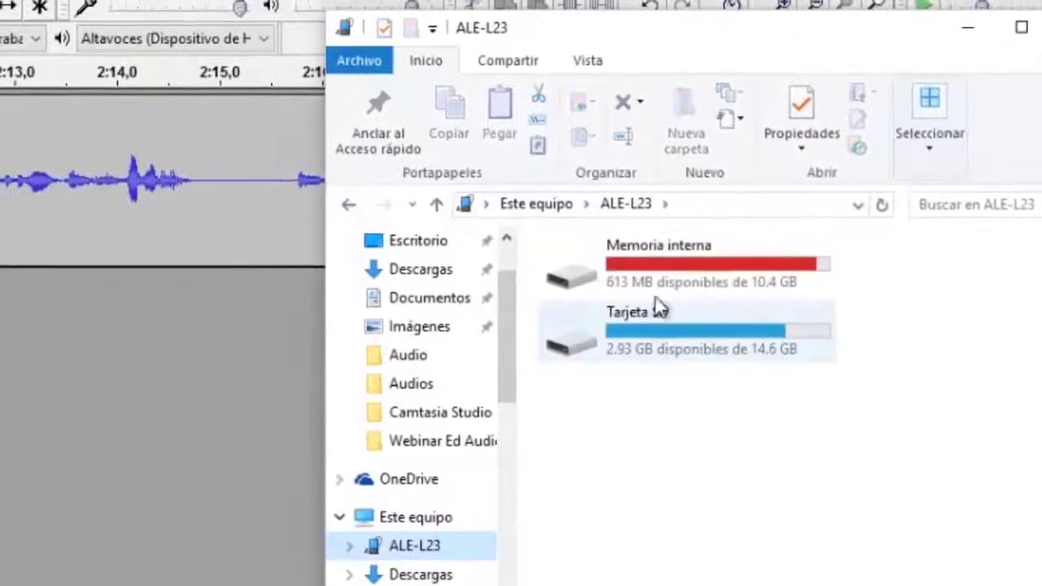
pyautogui.doubleClick(668, 284)
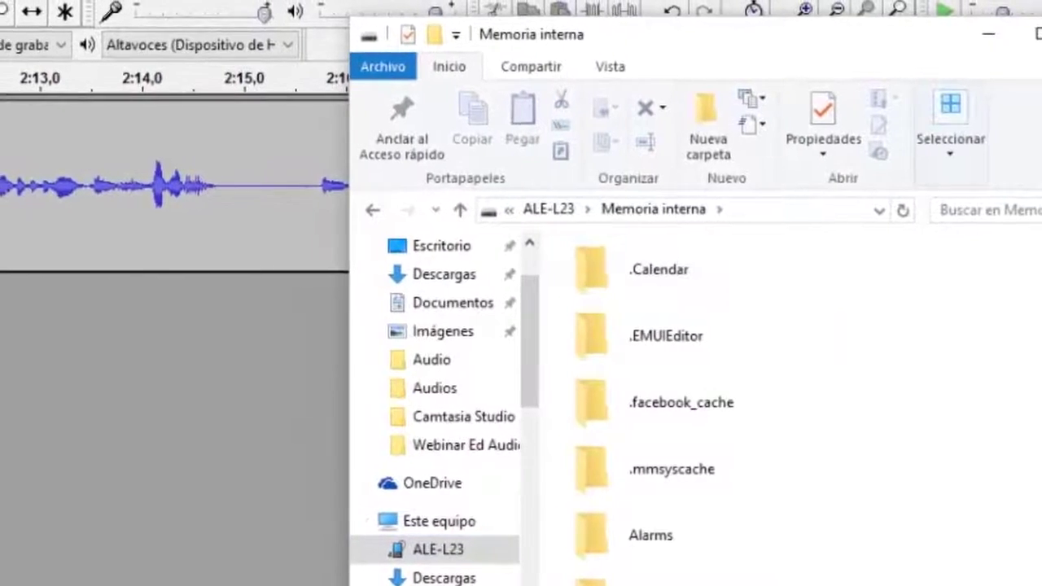
pyautogui.scroll(-15, 692, 391)
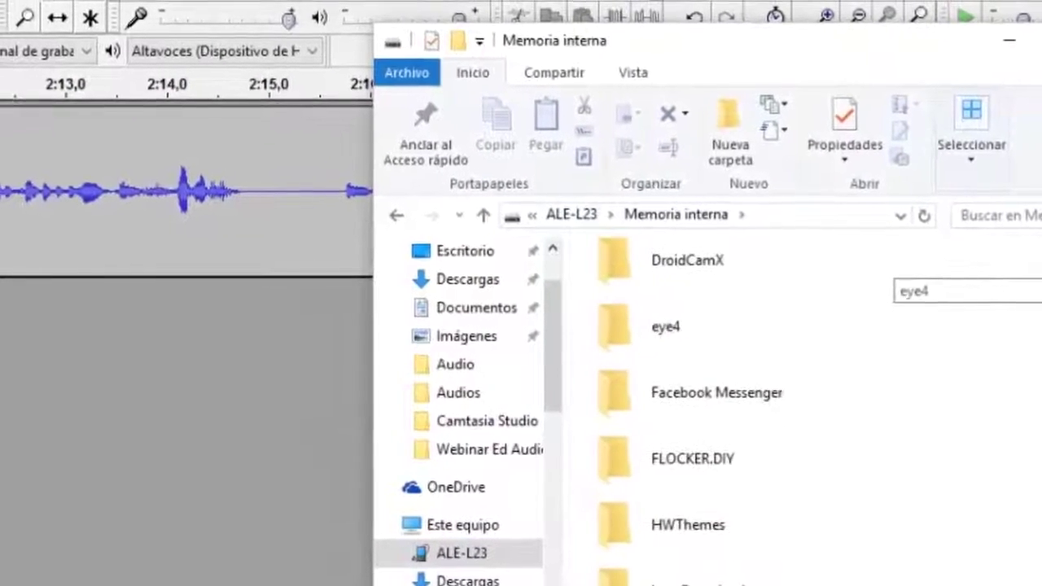
pyautogui.scroll(-4, 887, 277)
pyautogui.scroll(-8, 911, 285)
pyautogui.scroll(-9, 928, 284)
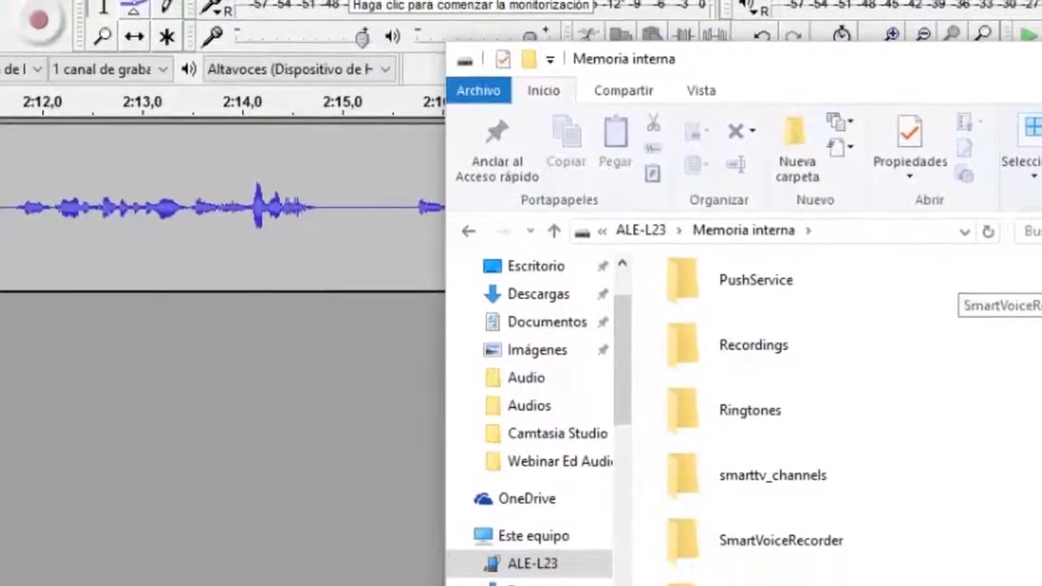
pyautogui.doubleClick(859, 545)
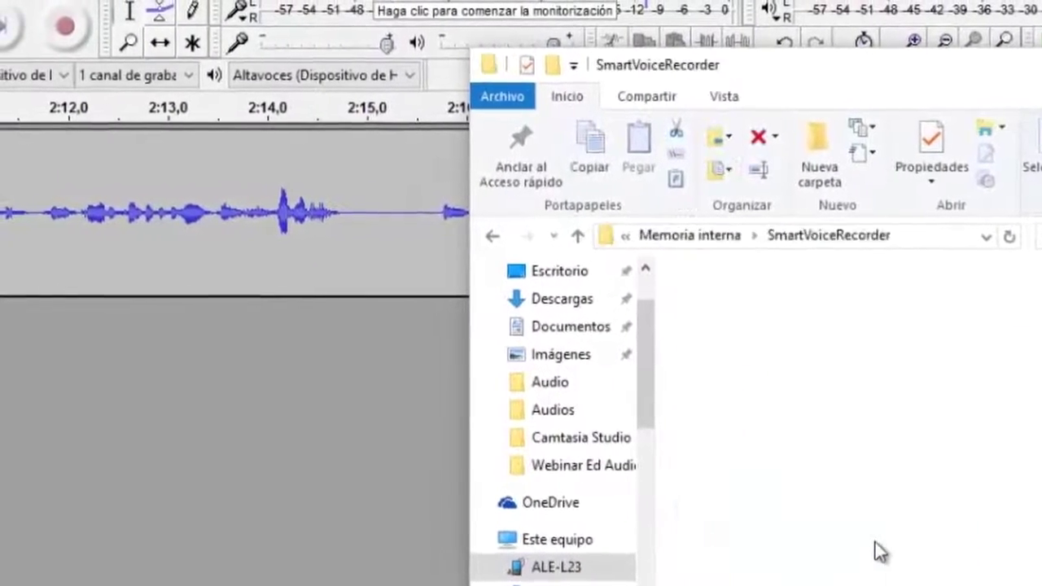
pyautogui.click(753, 507)
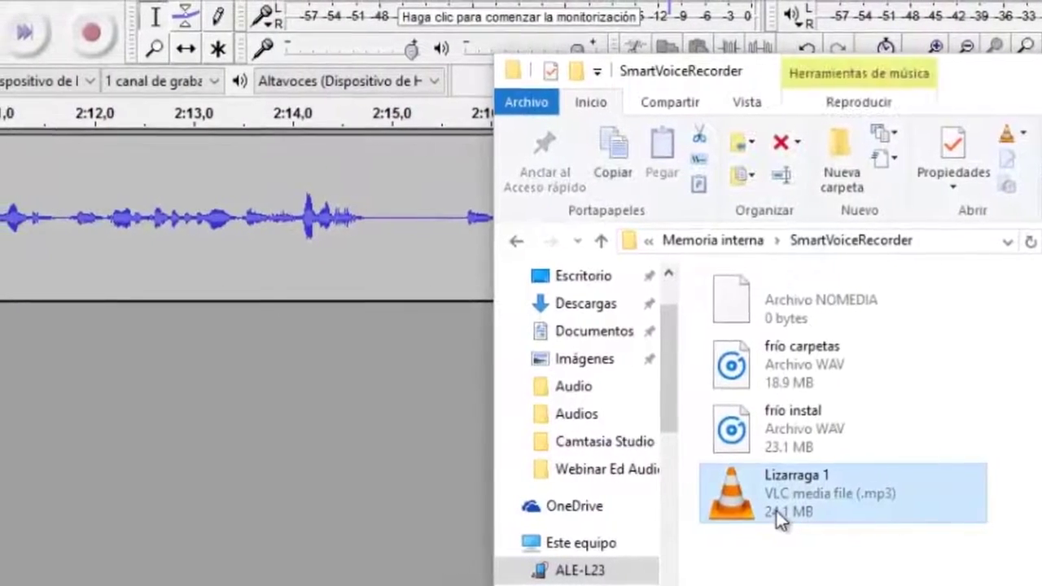
# Go back to the Nota folder in Documentos and paste the copied MP3 recording beside the Audacity project.
pyautogui.click(516, 242)
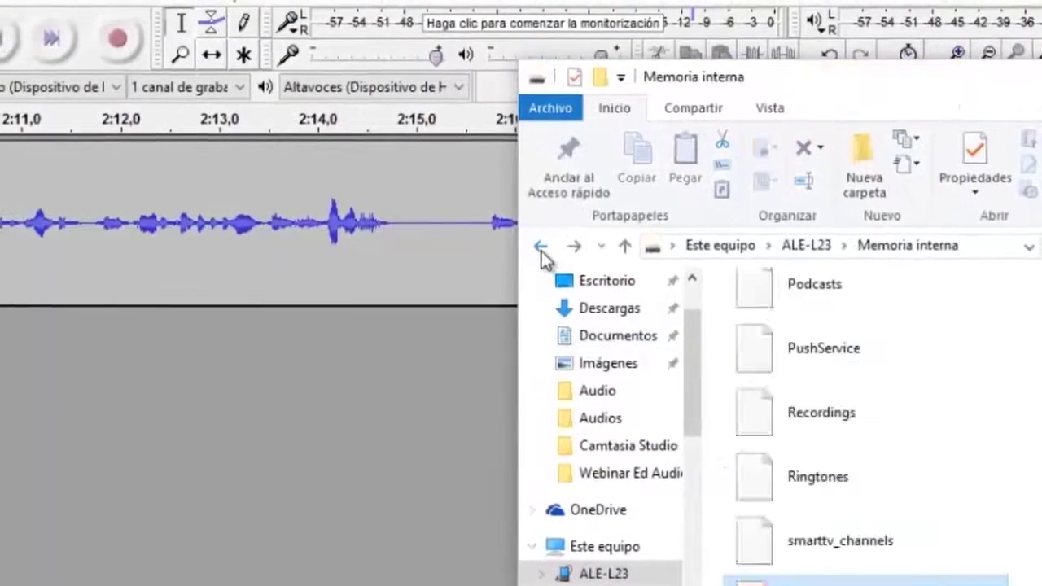
pyautogui.click(541, 249)
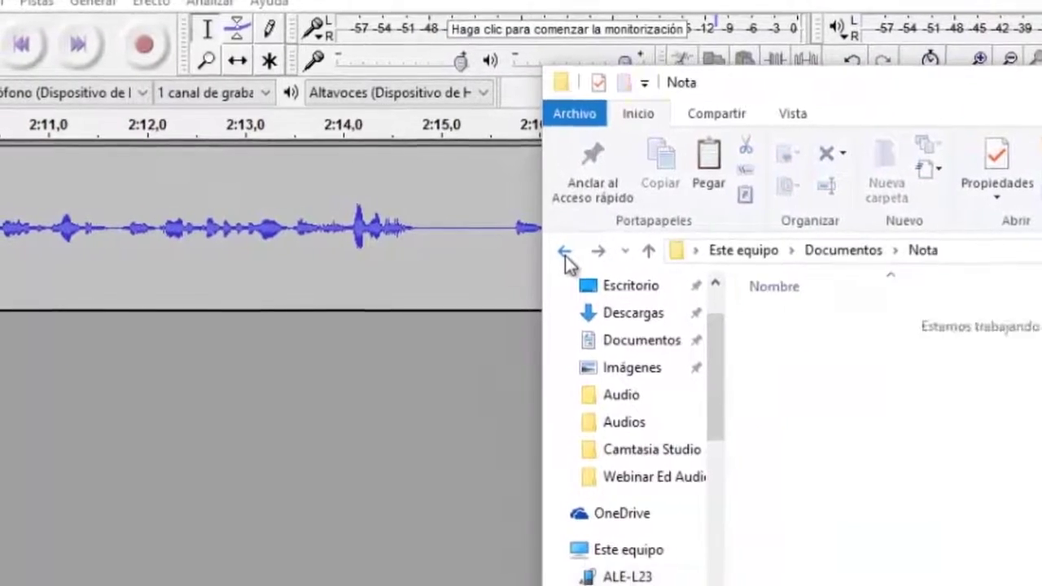
pyautogui.click(565, 253)
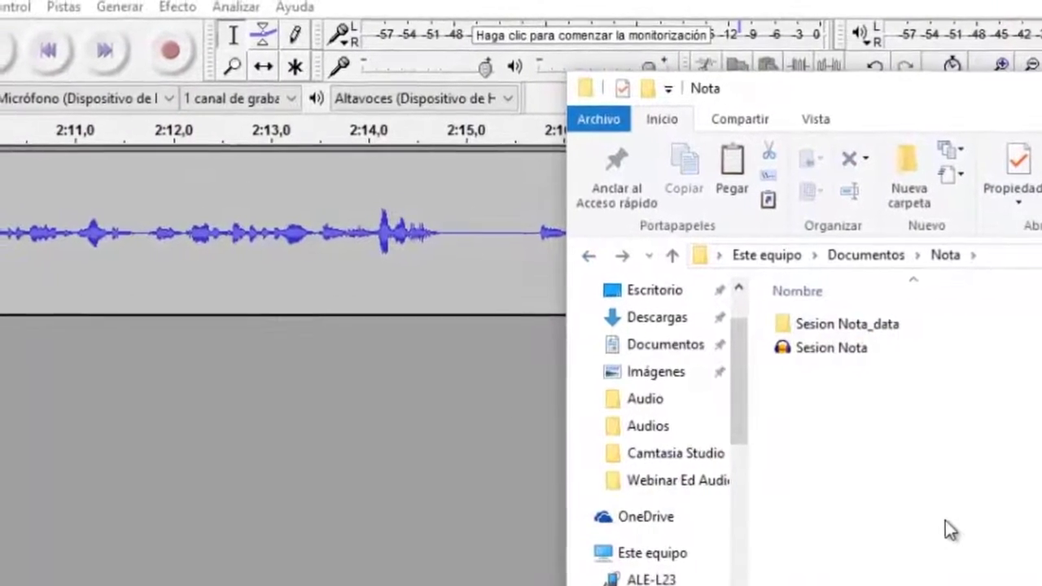
pyautogui.hotkey('ctrl', 'v')
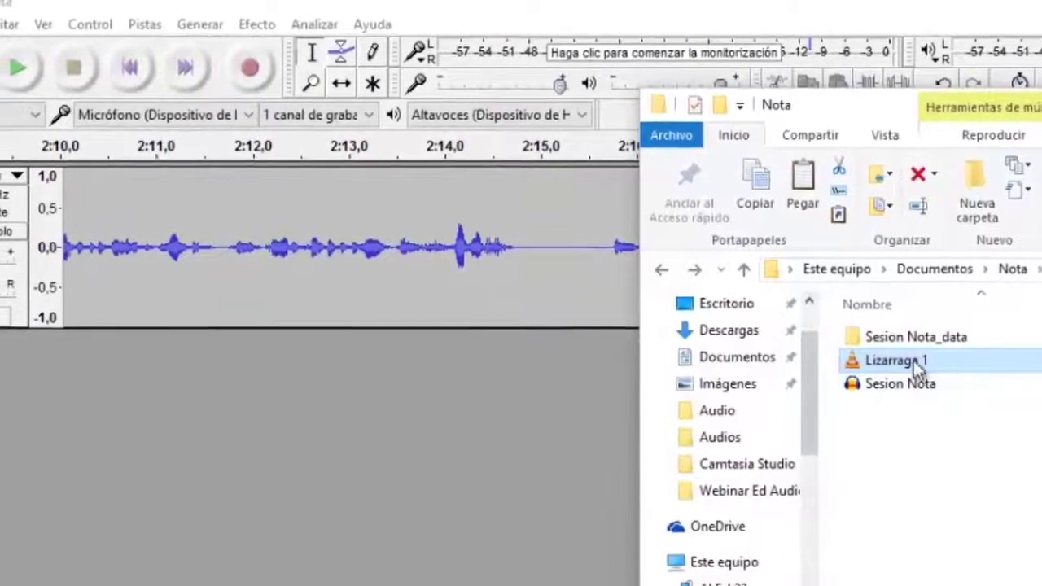
pyautogui.moveTo(915, 363)
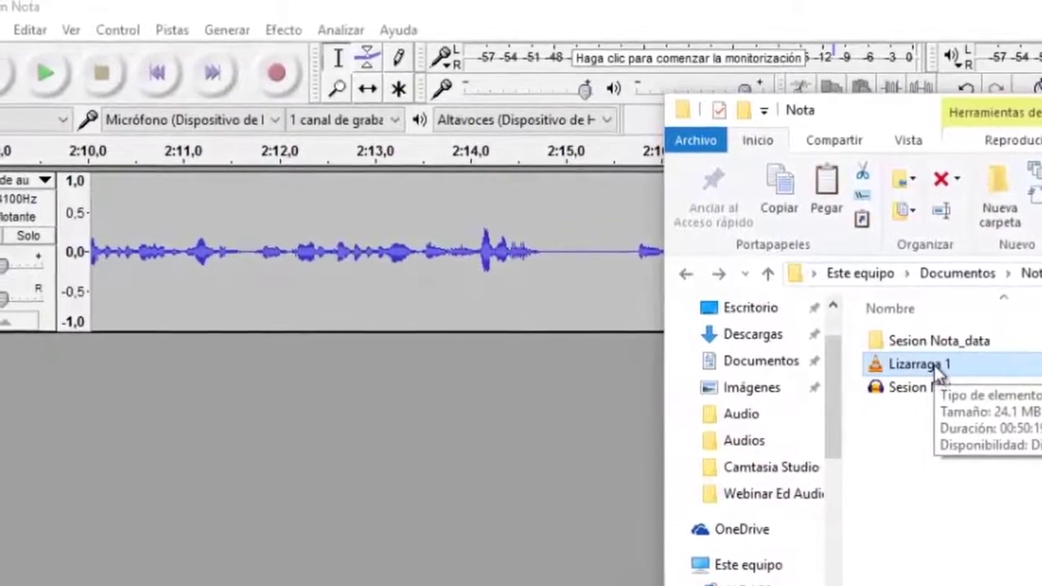
pyautogui.moveTo(948, 397)
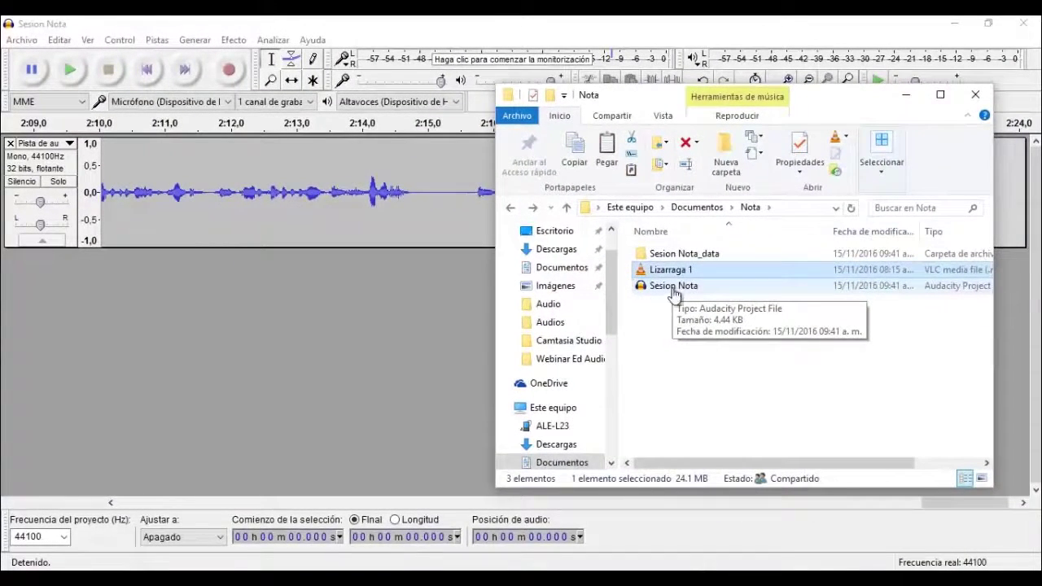
# Return to Audacity and, with the selection tool, place the cursor at different points in the voice track and play from about 38 s.
pyautogui.click(434, 349)
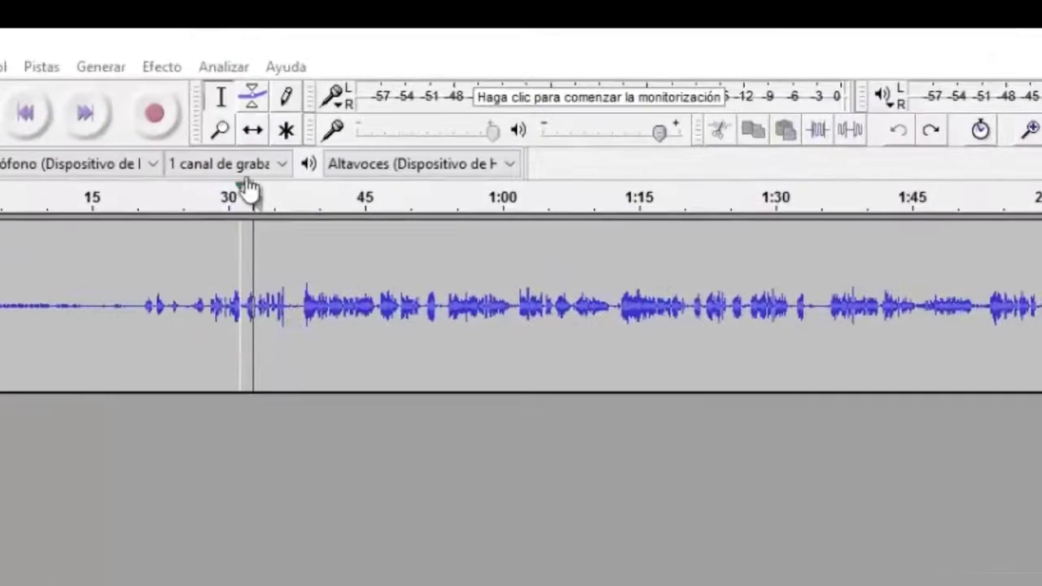
pyautogui.click(221, 98)
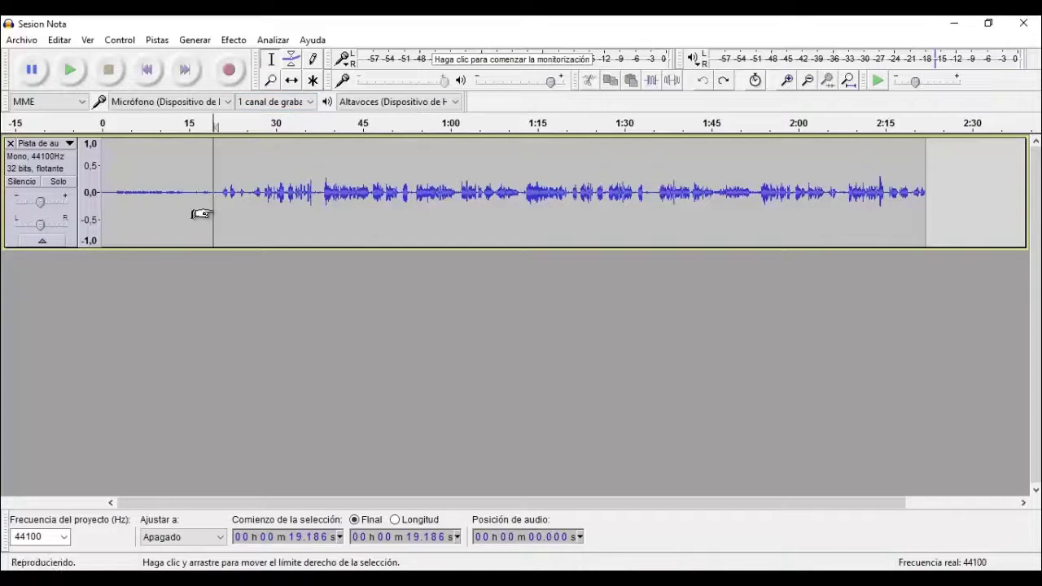
pyautogui.press('space')
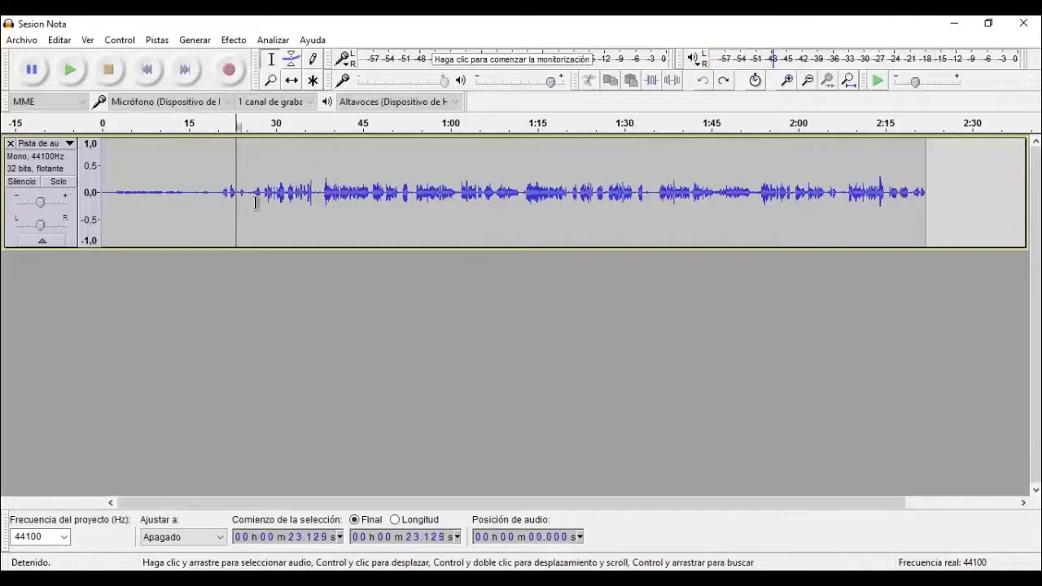
pyautogui.click(257, 206)
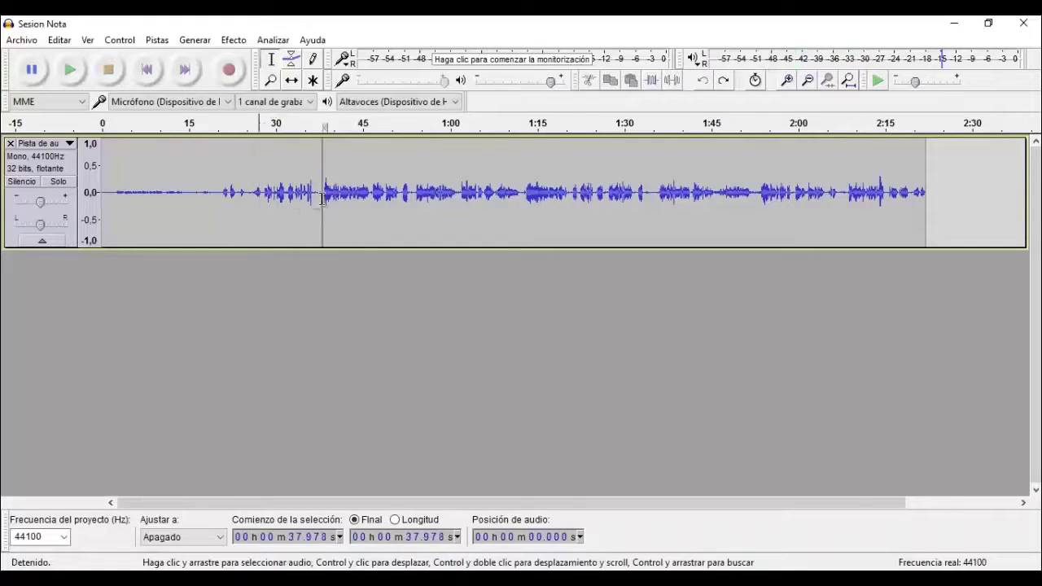
pyautogui.click(323, 200)
pyautogui.press('space')
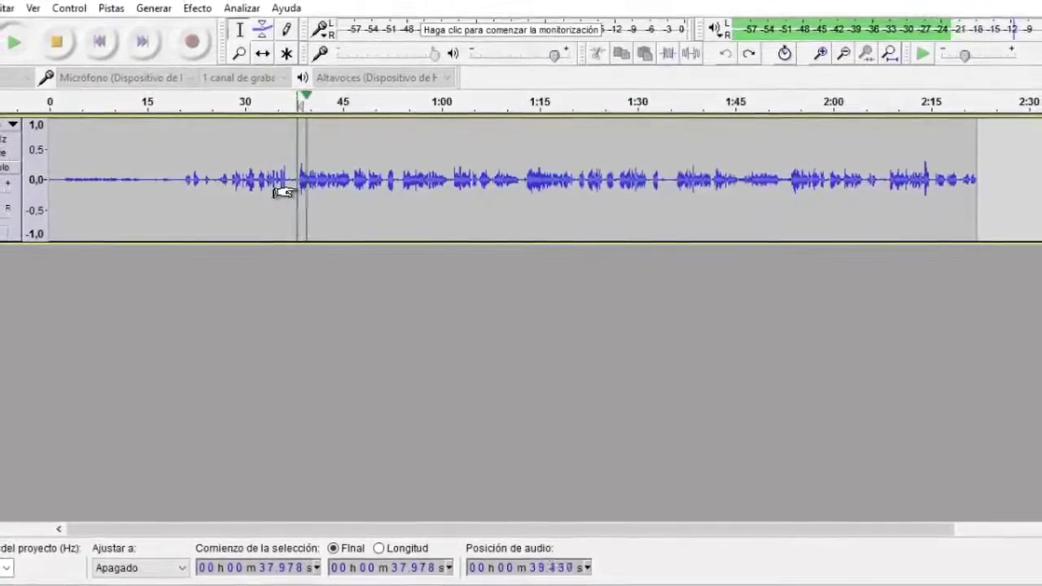
pyautogui.press('space')
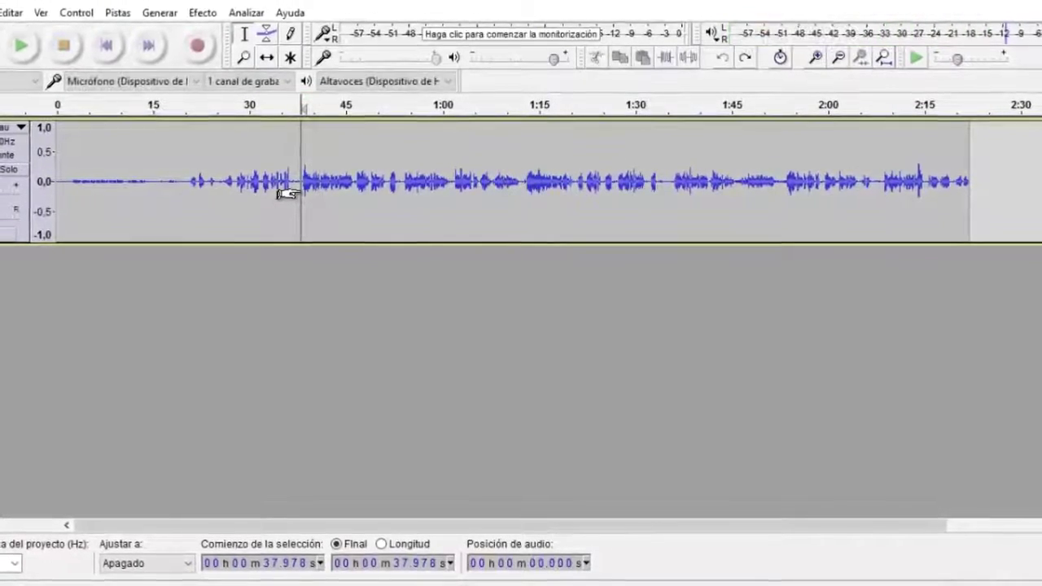
# Listen to the middle of the voice track, playing it from about 1:31.
pyautogui.click(378, 183)
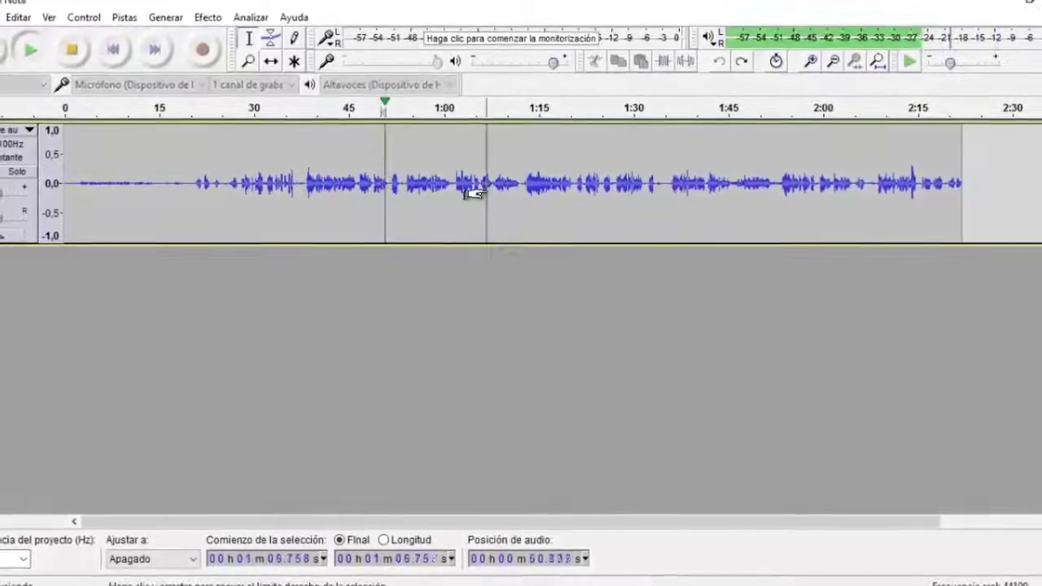
pyautogui.click(637, 194)
pyautogui.press('space')
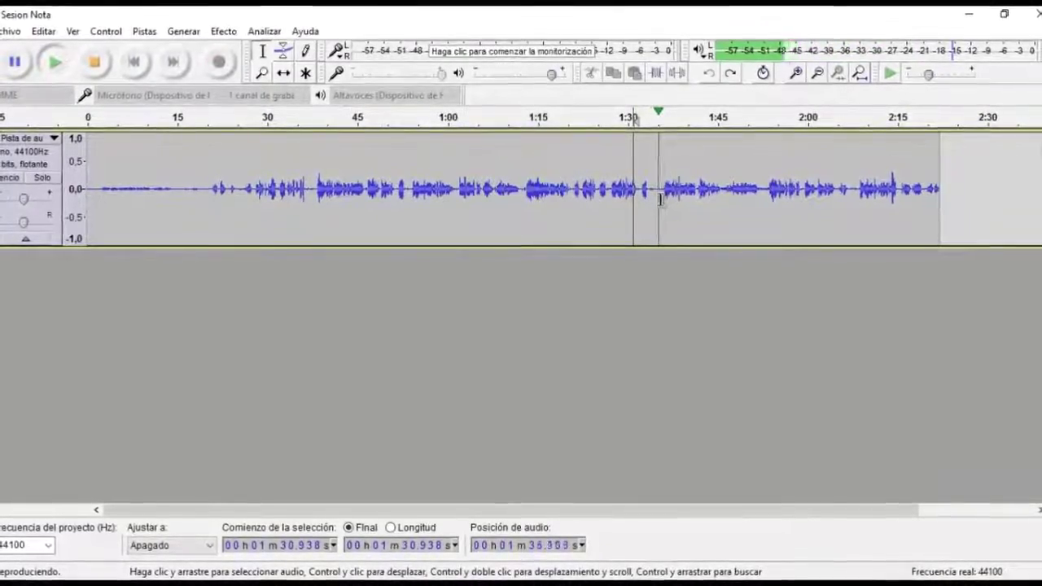
# Play the voice track from about 2:00 and delete its ending from about 2:15 onward.
pyautogui.click(766, 201)
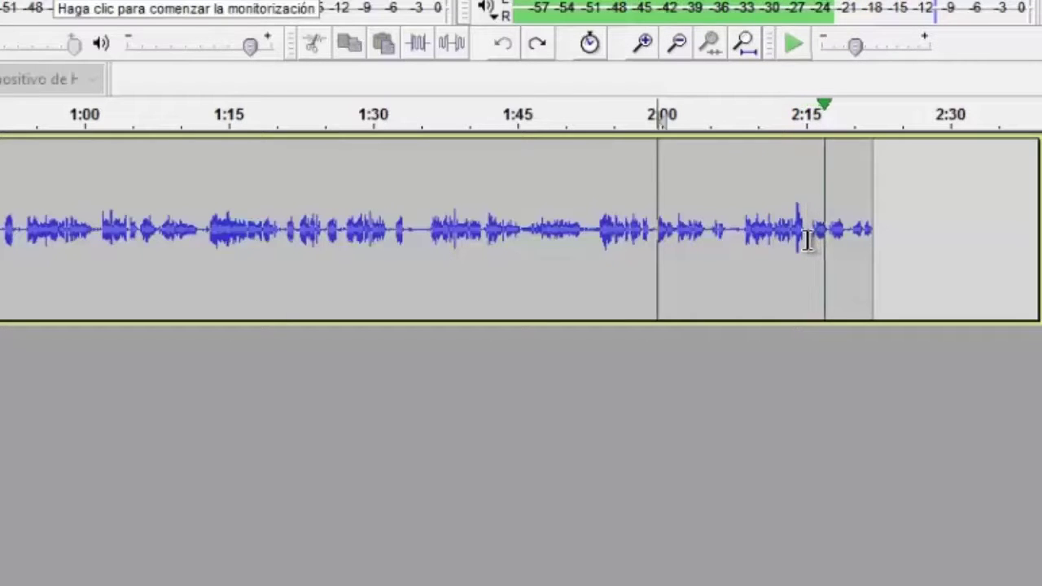
pyautogui.press('space')
pyautogui.moveTo(821, 232); pyautogui.dragTo(813, 236)
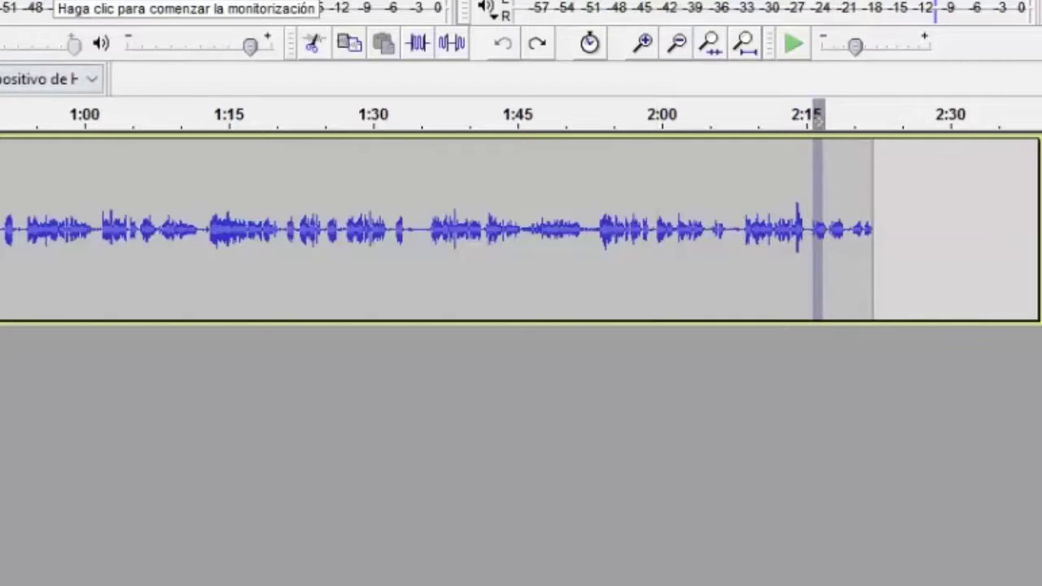
pyautogui.click(847, 262)
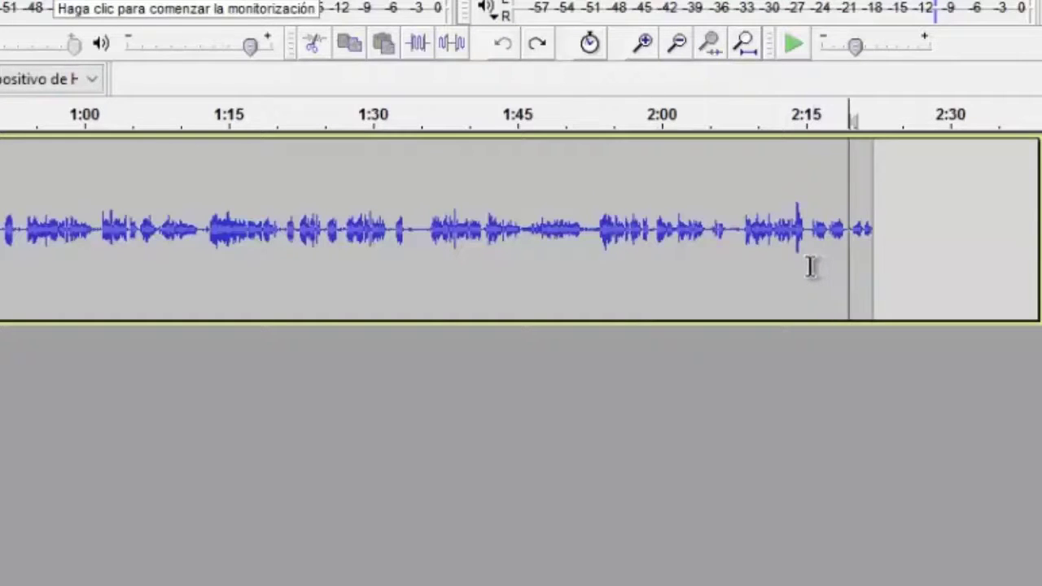
pyautogui.moveTo(813, 267); pyautogui.dragTo(878, 257)
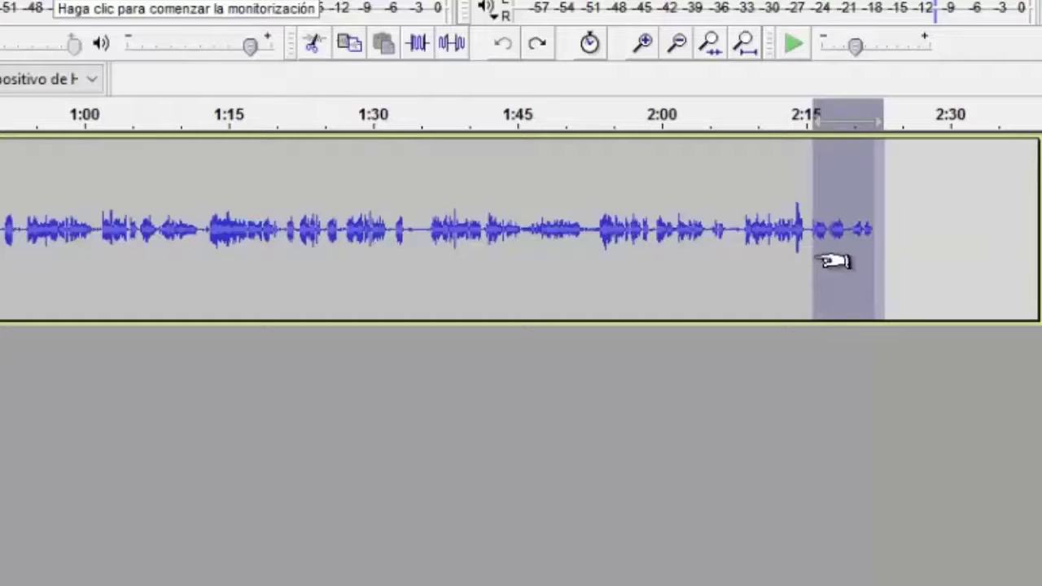
pyautogui.click(786, 265)
pyautogui.moveTo(813, 251); pyautogui.dragTo(888, 248)
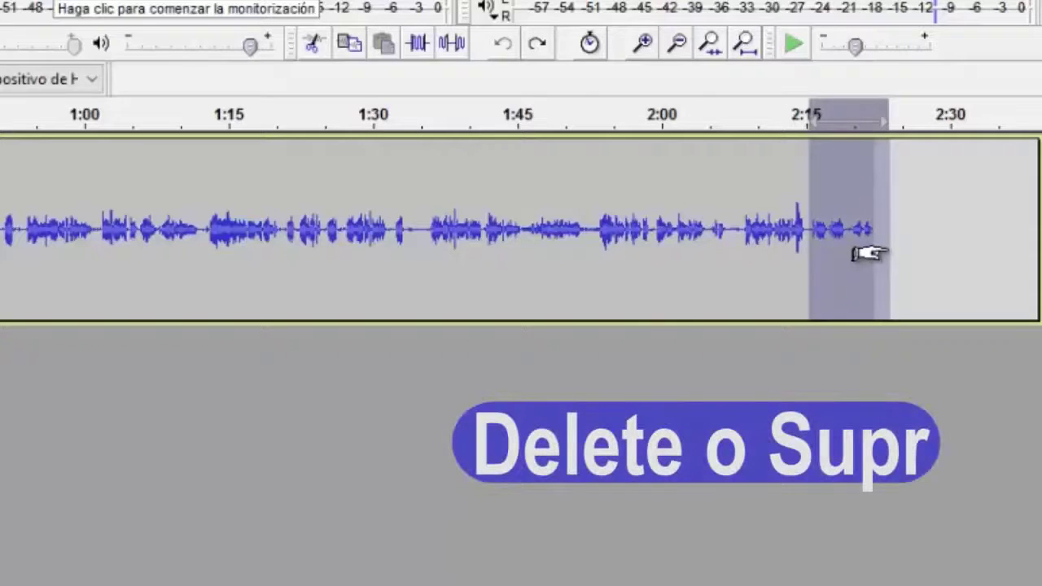
pyautogui.press('Delete')
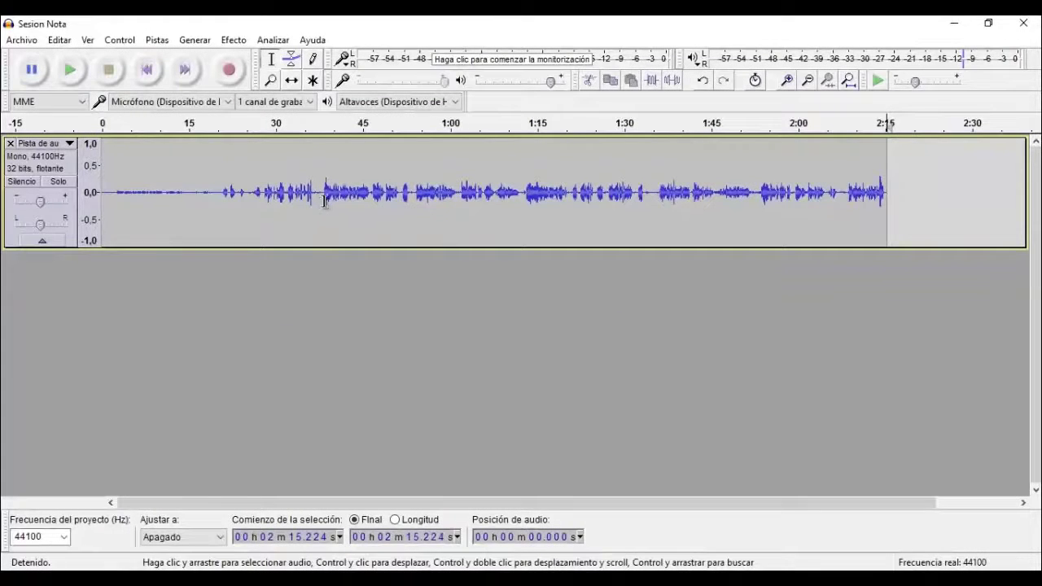
# Delete the first 37.8 s or so of the voice track and play the new beginning.
pyautogui.moveTo(325, 201); pyautogui.dragTo(96, 228)
pyautogui.click(321, 203)
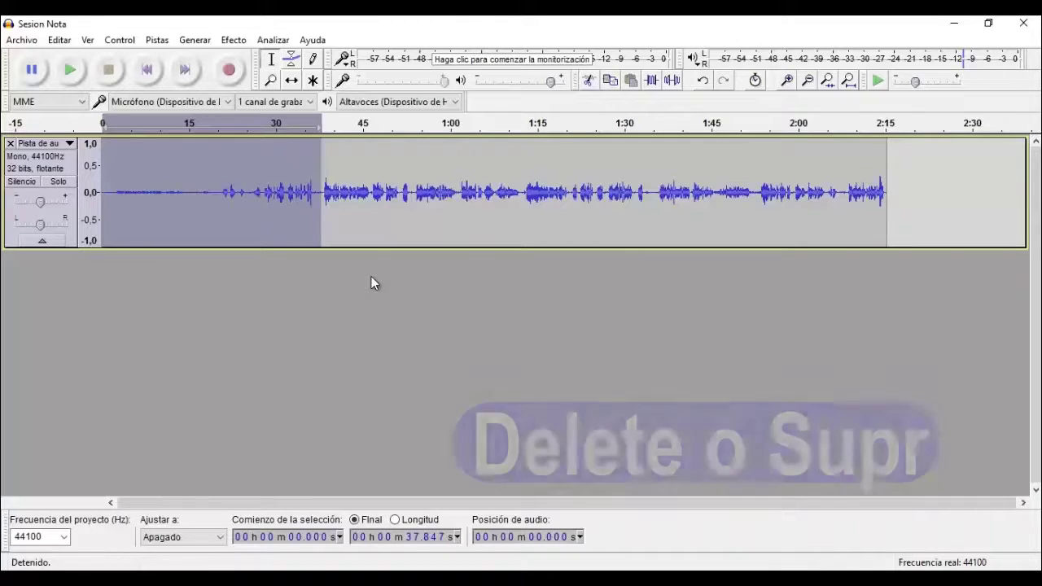
pyautogui.press('Delete')
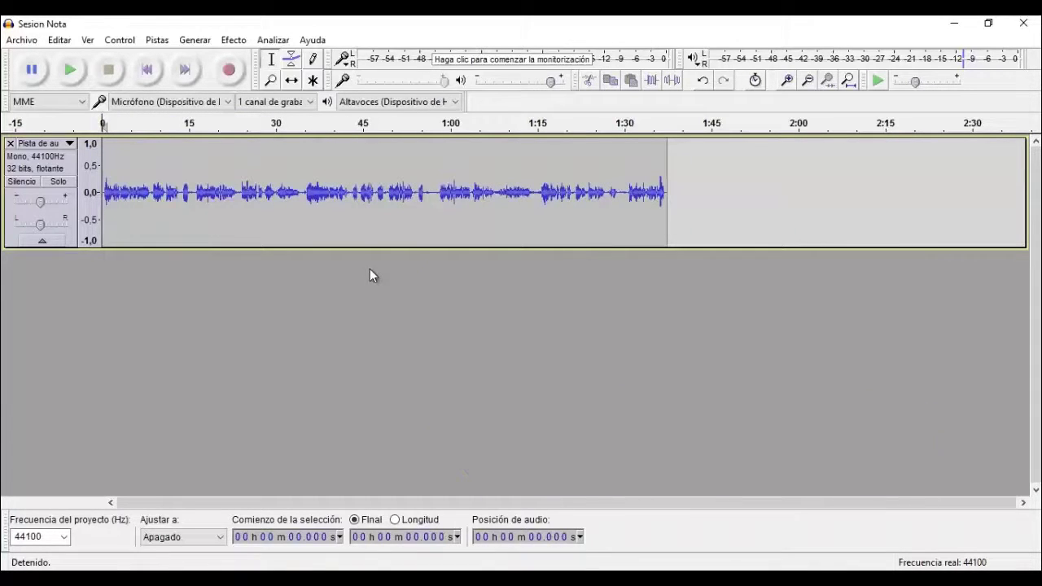
pyautogui.press('space')
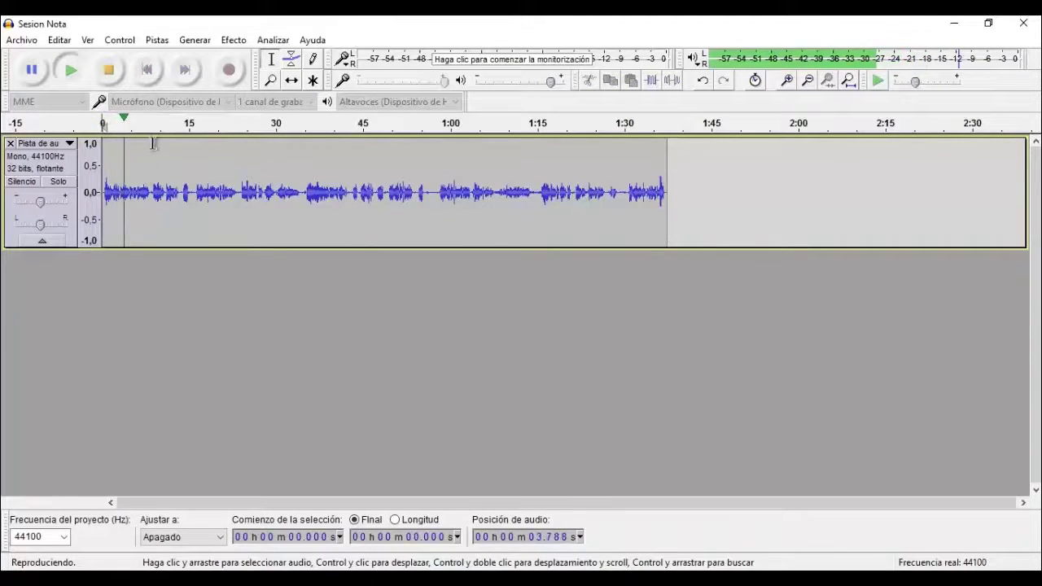
pyautogui.press('space')
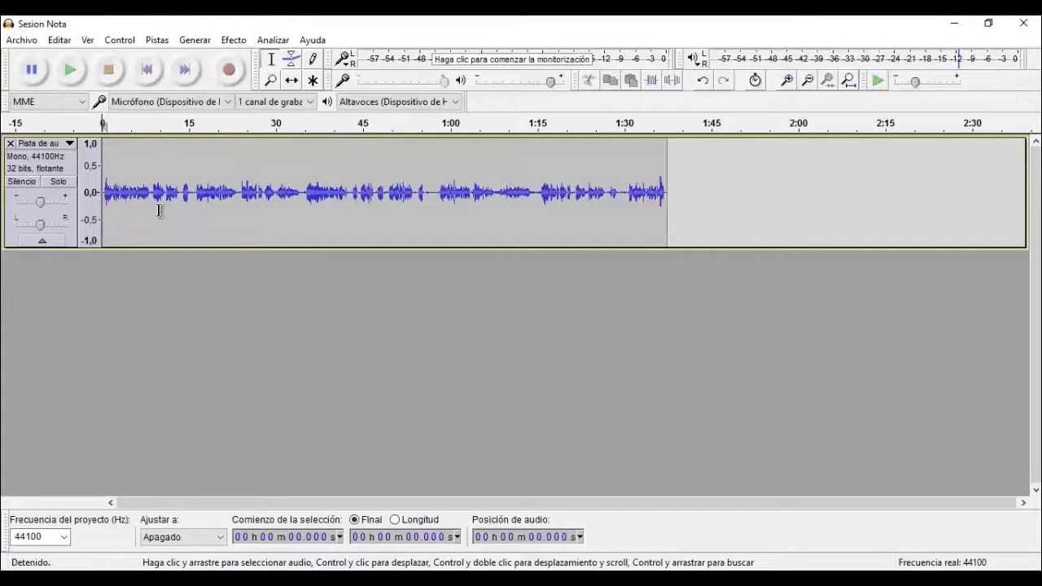
# Zoom in on the stretch from about 4 to 36 s with the zoom tool, and practise zooming out and back in.
pyautogui.click(272, 81)
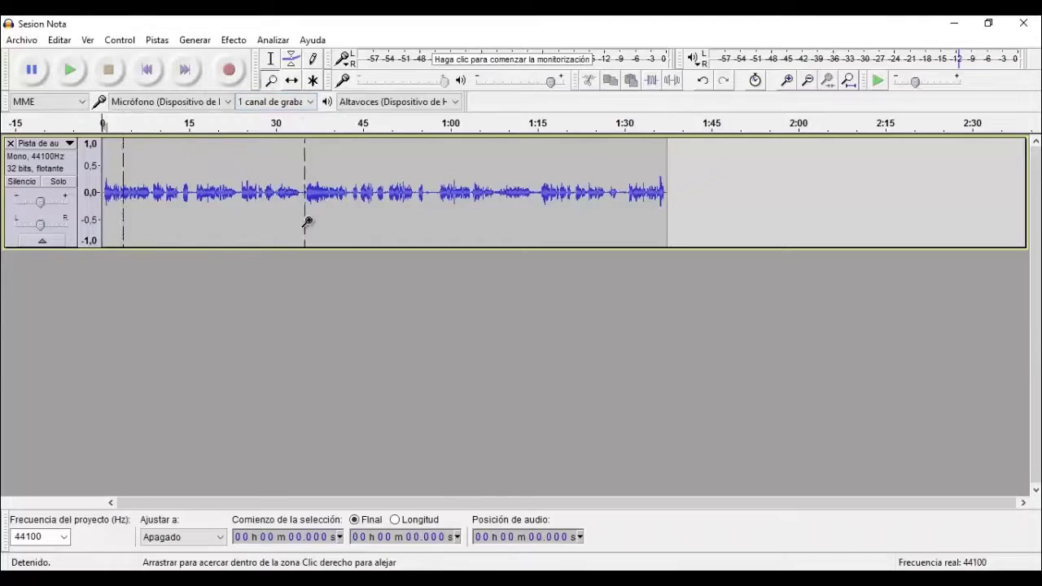
pyautogui.moveTo(303, 222); pyautogui.dragTo(315, 222)
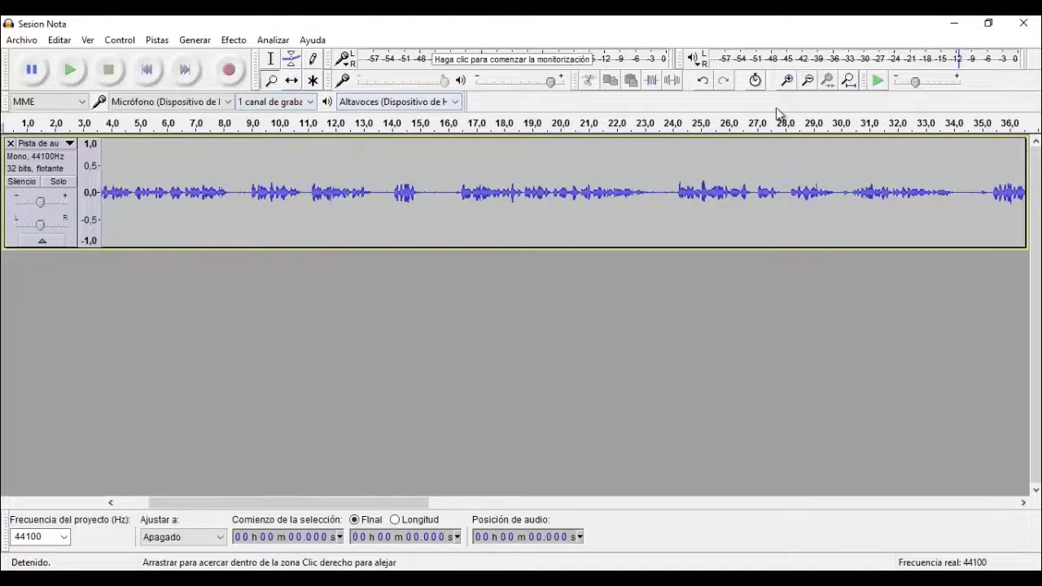
pyautogui.click(808, 83)
pyautogui.click(808, 83)
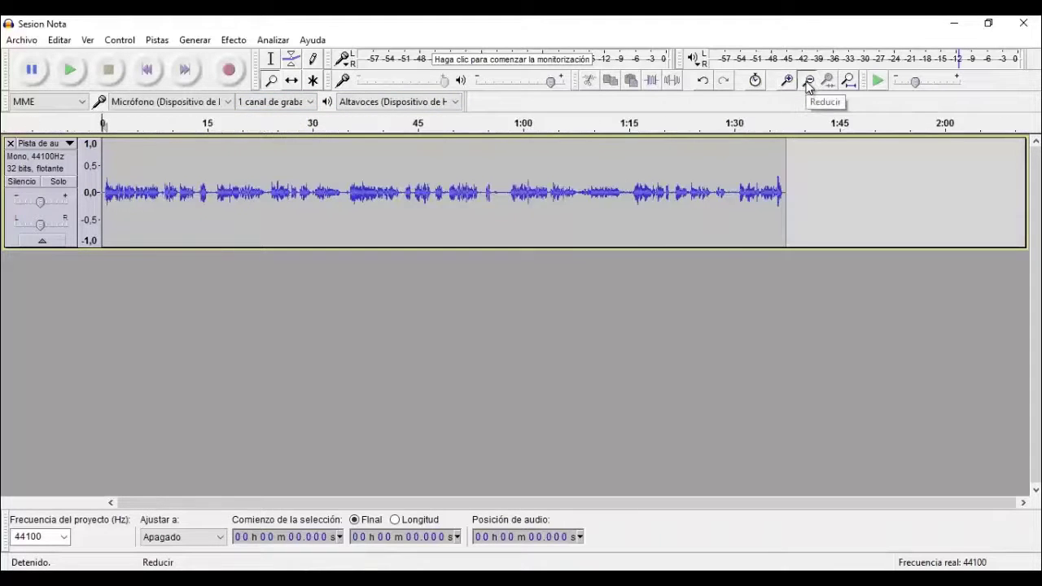
pyautogui.click(808, 84)
pyautogui.click(807, 83)
pyautogui.click(787, 85)
pyautogui.click(787, 85)
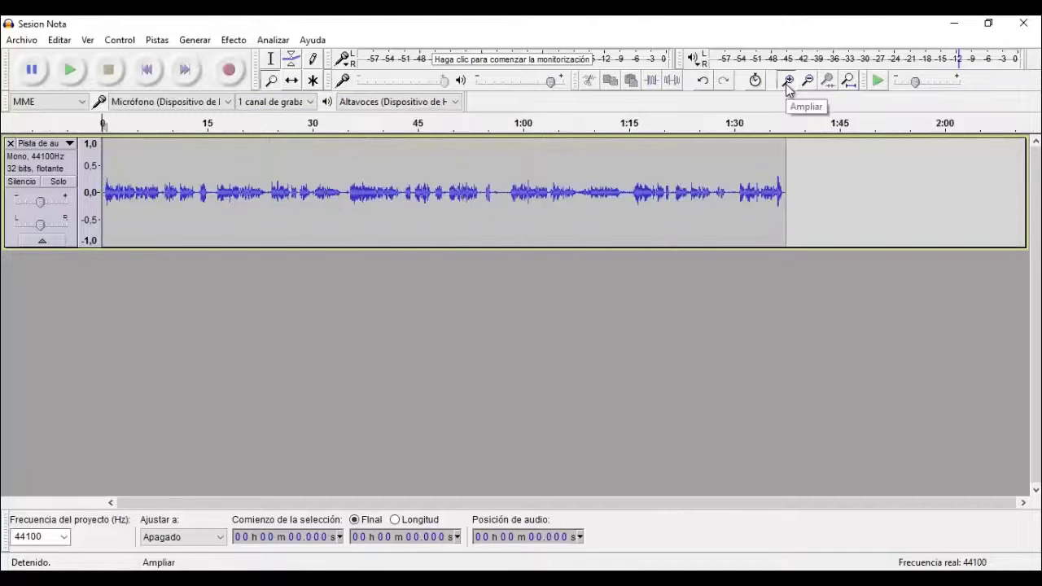
pyautogui.click(788, 84)
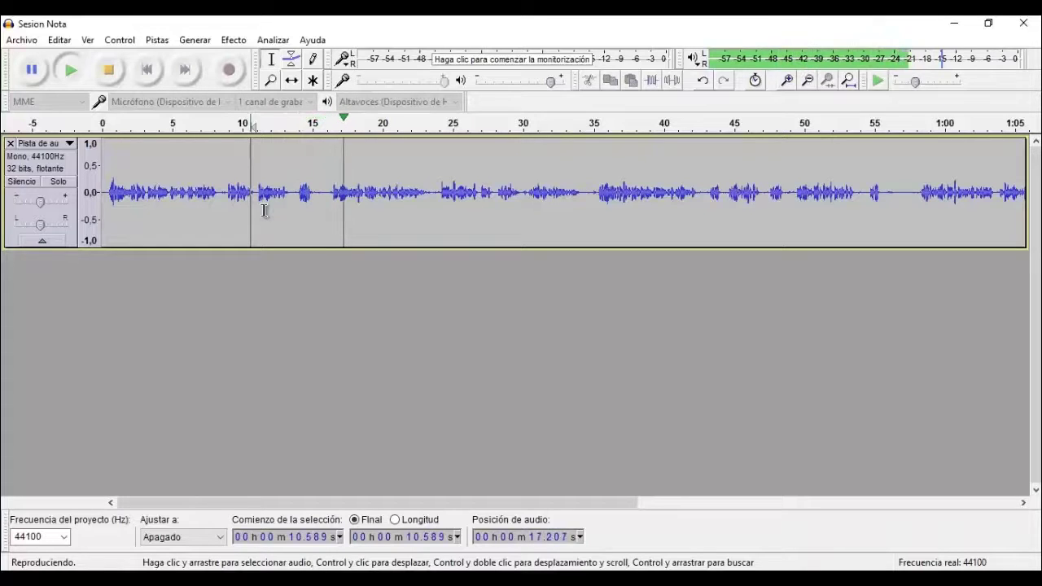
# Delete the unwanted passage of the voice track from about 11.1 s to 16.5 s.
pyautogui.press('space')
pyautogui.click(259, 216)
pyautogui.moveTo(274, 216)
pyautogui.mouseDown()
pyautogui.moveTo(309, 214)
pyautogui.moveTo(276, 213)
pyautogui.moveTo(286, 210)
pyautogui.mouseUp()
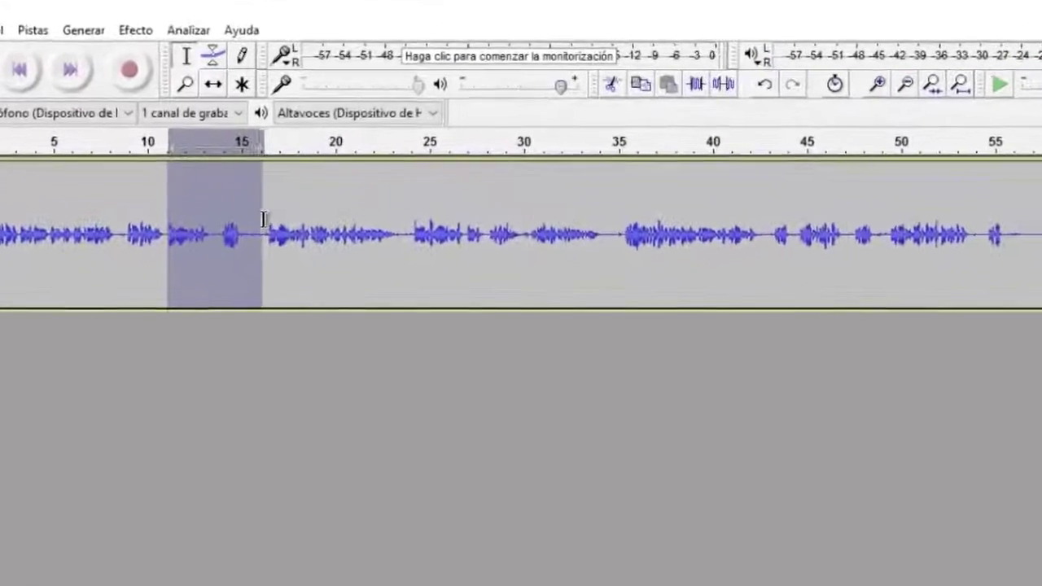
pyautogui.moveTo(216, 251); pyautogui.dragTo(214, 251)
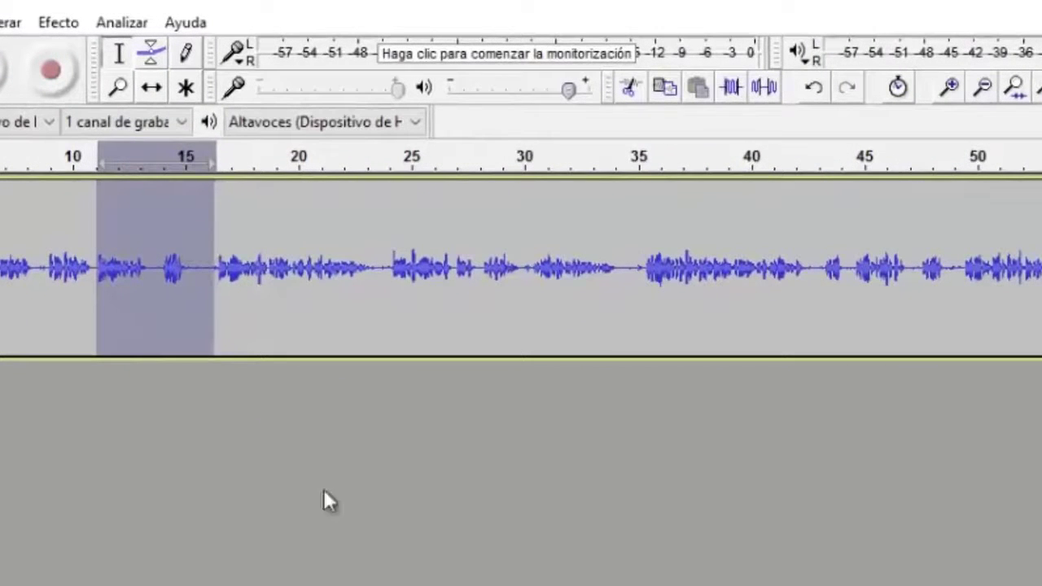
pyautogui.click(123, 87)
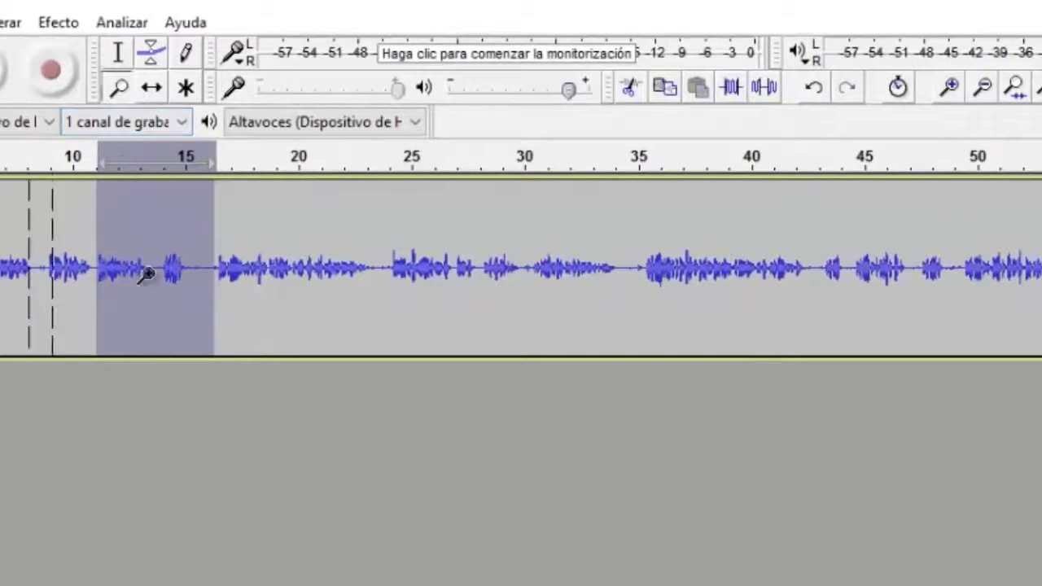
pyautogui.moveTo(73, 256); pyautogui.dragTo(310, 302)
pyautogui.click(119, 65)
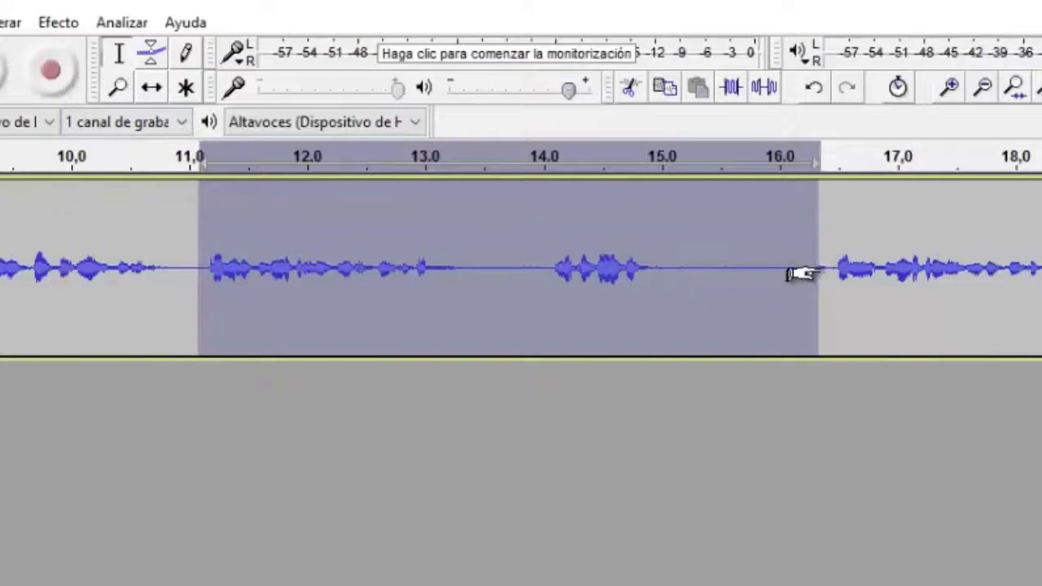
pyautogui.moveTo(802, 291)
pyautogui.mouseDown()
pyautogui.moveTo(812, 293)
pyautogui.moveTo(644, 311)
pyautogui.moveTo(819, 296)
pyautogui.mouseUp()
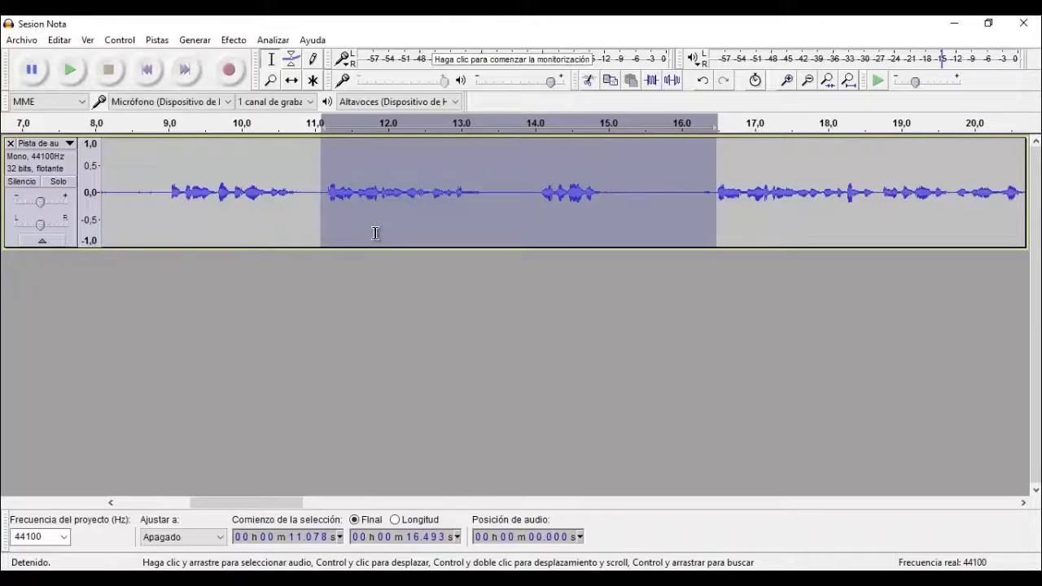
pyautogui.press('Delete')
# Play the voice track from about 9.8 s to check the cut at 11 s.
pyautogui.click(154, 195)
pyautogui.click(225, 204)
pyautogui.press('space')
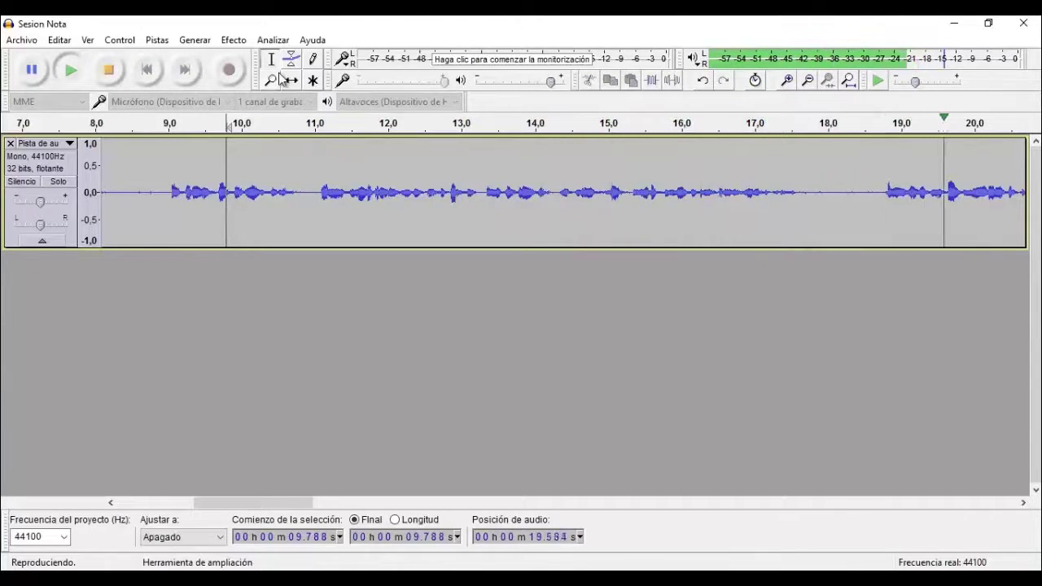
pyautogui.click(808, 81)
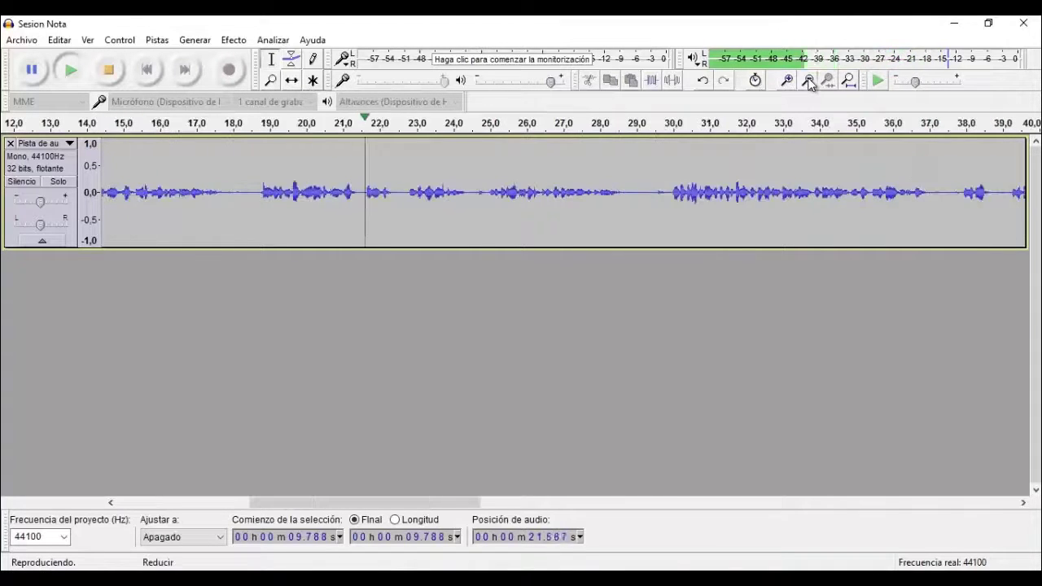
pyautogui.click(807, 81)
pyautogui.click(808, 80)
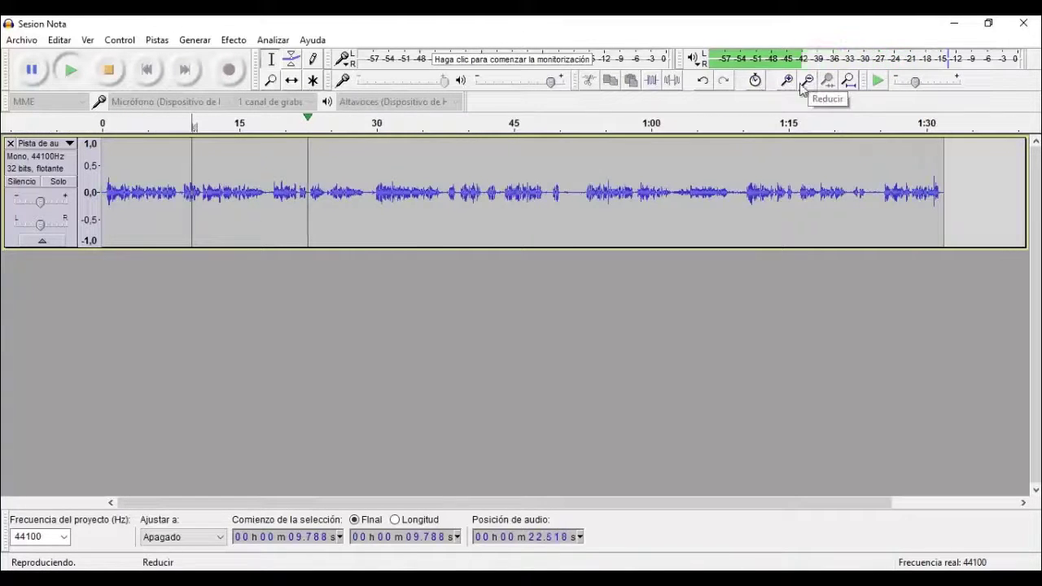
# Find the pause at about 18.3 s by ear and split the voice track there into two clips.
pyautogui.click(244, 200)
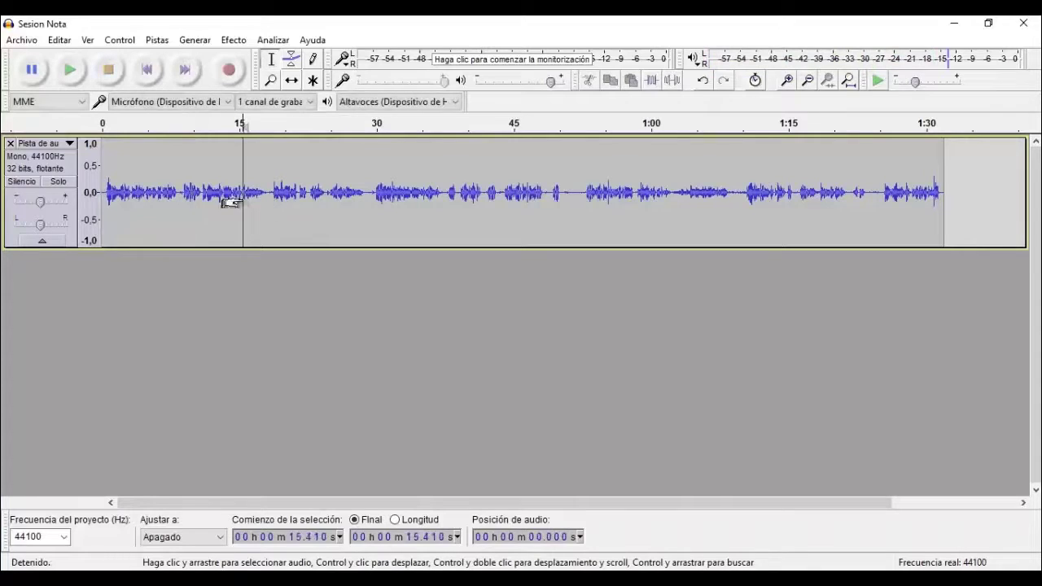
pyautogui.click(270, 202)
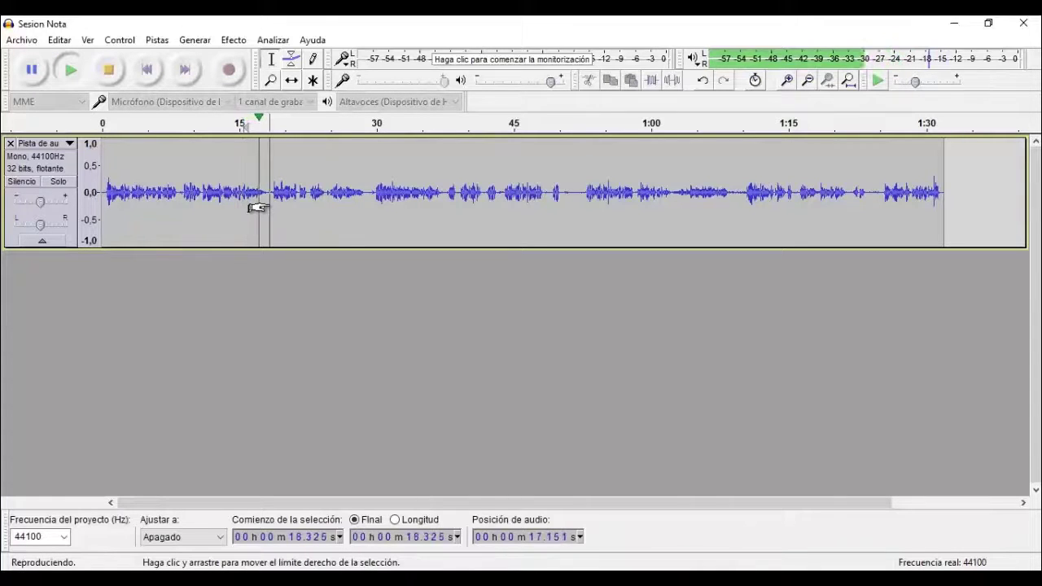
pyautogui.press('space')
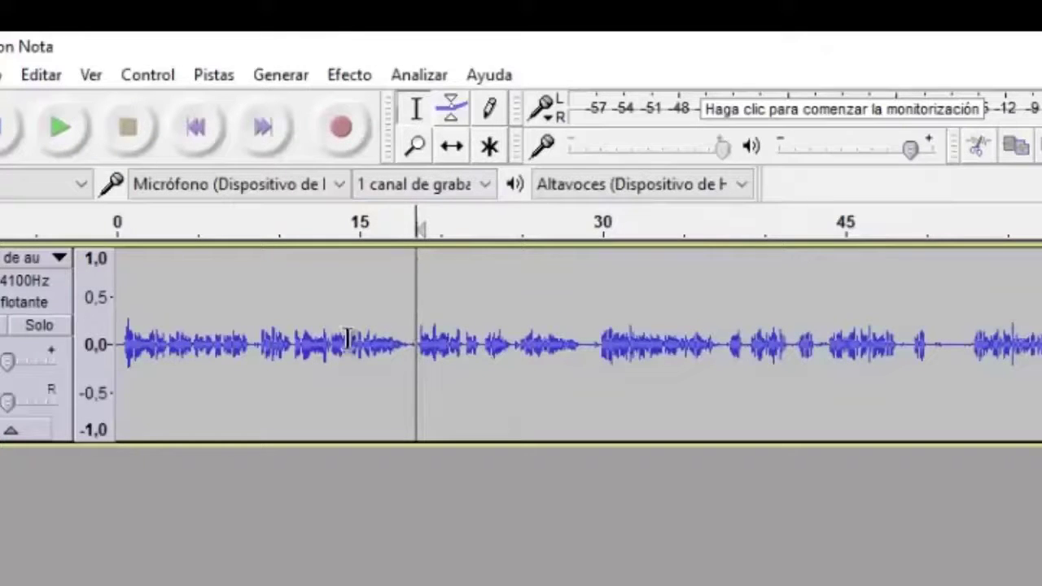
pyautogui.click(42, 75)
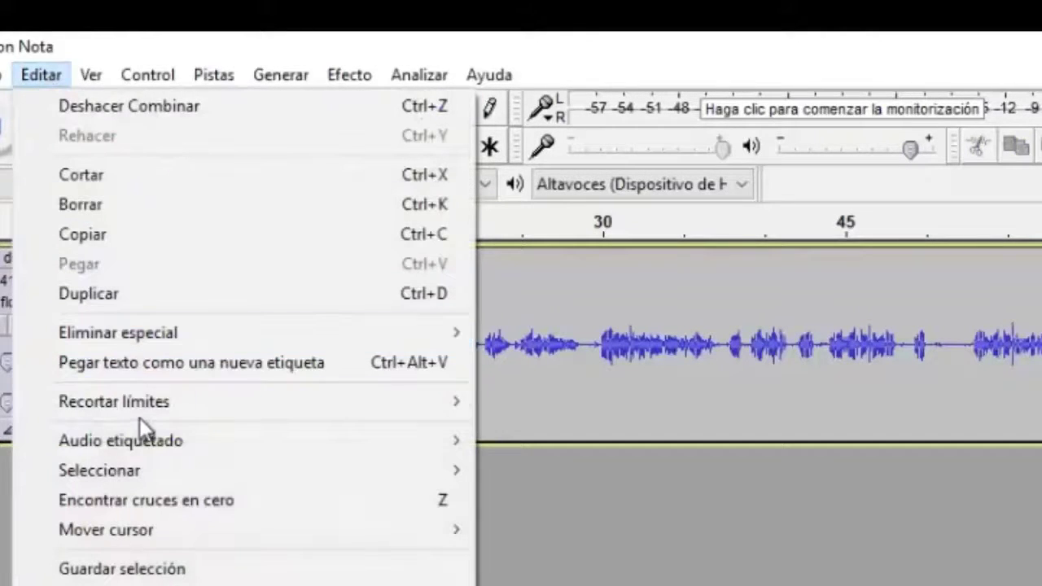
pyautogui.moveTo(215, 401)
pyautogui.click(525, 404)
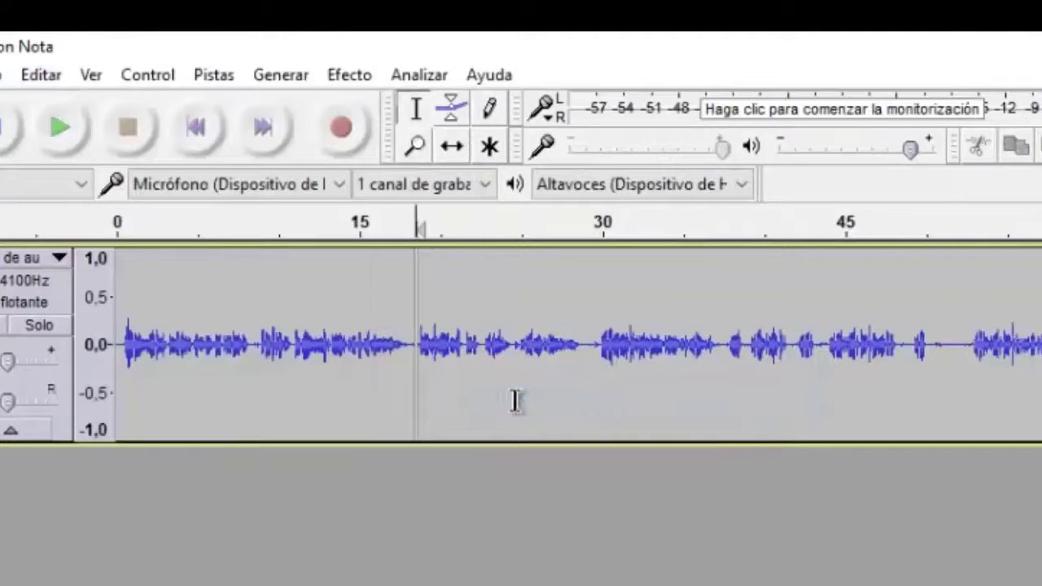
# Select the clips on either side of the split in turn to check that they are separate.
pyautogui.doubleClick(382, 399)
pyautogui.click(490, 404)
pyautogui.doubleClick(489, 404)
pyautogui.doubleClick(251, 396)
pyautogui.click(453, 405)
pyautogui.doubleClick(452, 398)
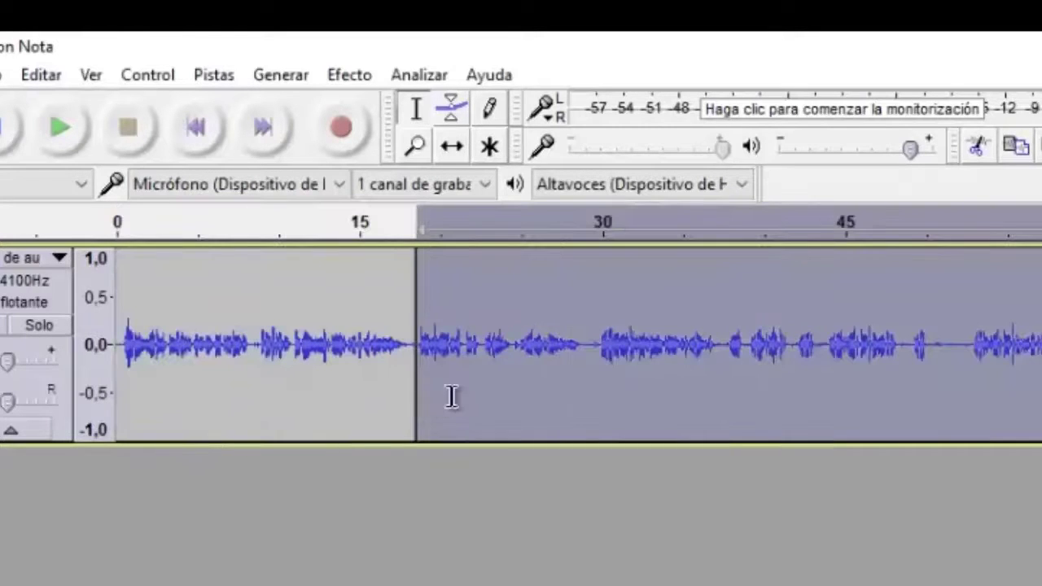
pyautogui.click(542, 396)
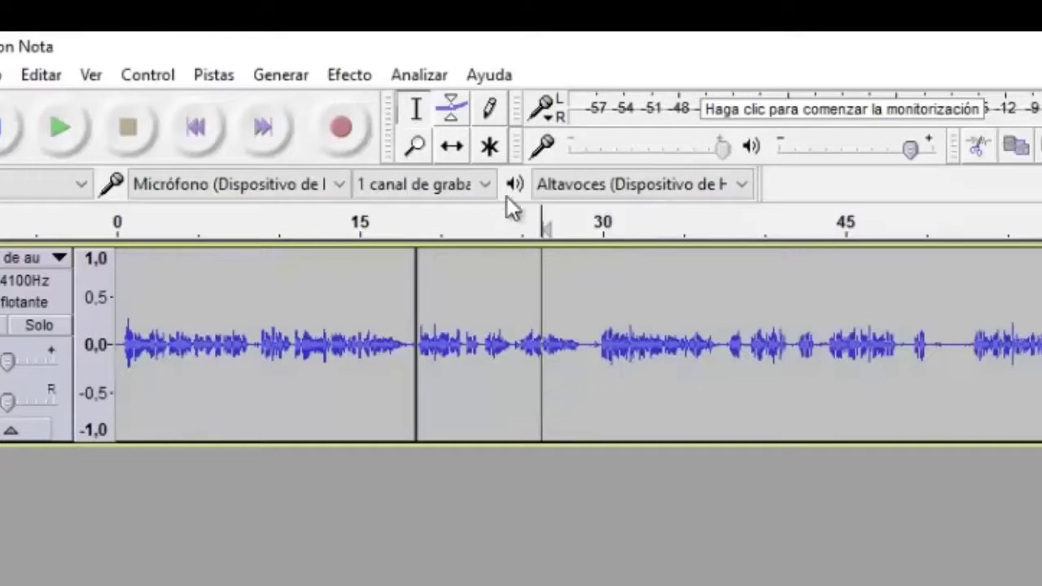
# With the time shift tool, move the first clip to start at about 8.5 s and the second at about 29 s.
pyautogui.click(452, 147)
pyautogui.moveTo(512, 356); pyautogui.dragTo(766, 350)
pyautogui.moveTo(320, 387); pyautogui.dragTo(426, 399)
pyautogui.moveTo(696, 397); pyautogui.dragTo(723, 414)
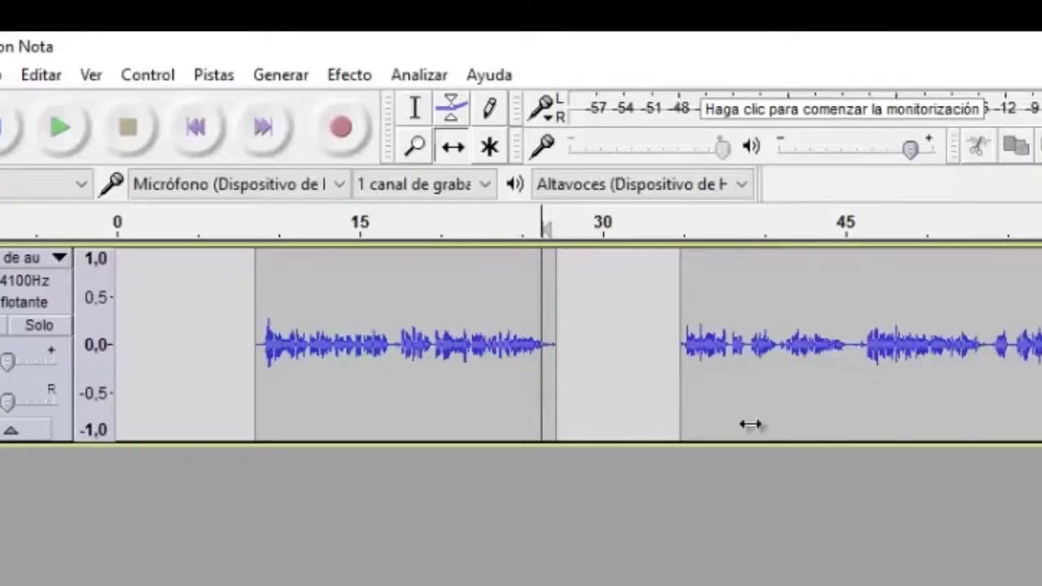
pyautogui.moveTo(719, 381); pyautogui.dragTo(640, 385)
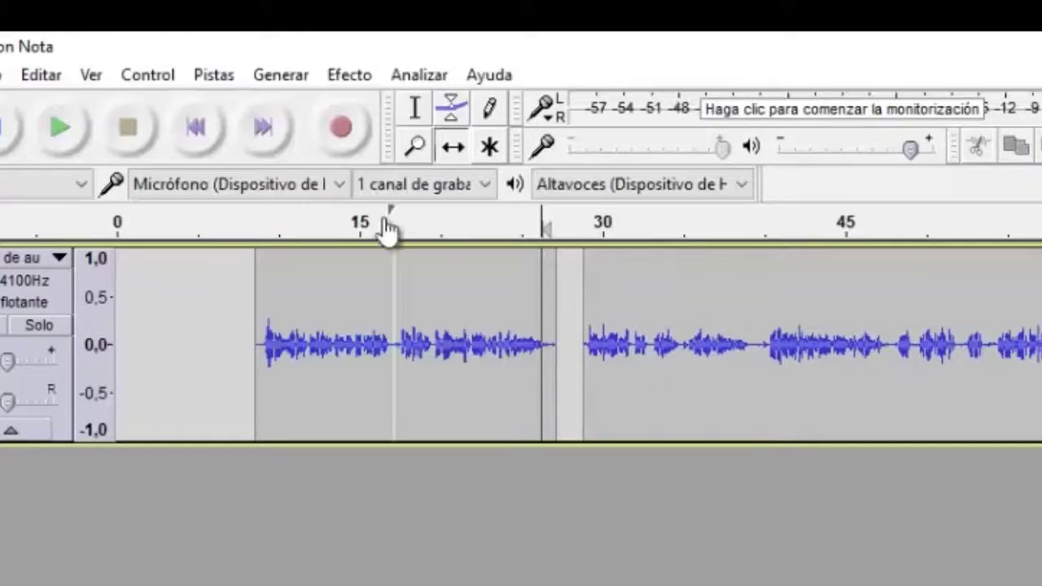
# Find the phrase start at about 40.3 s by ear and delete the second clip's audio from its beginning at 28.8 s up to there.
pyautogui.click(415, 108)
pyautogui.click(723, 351)
pyautogui.press('space')
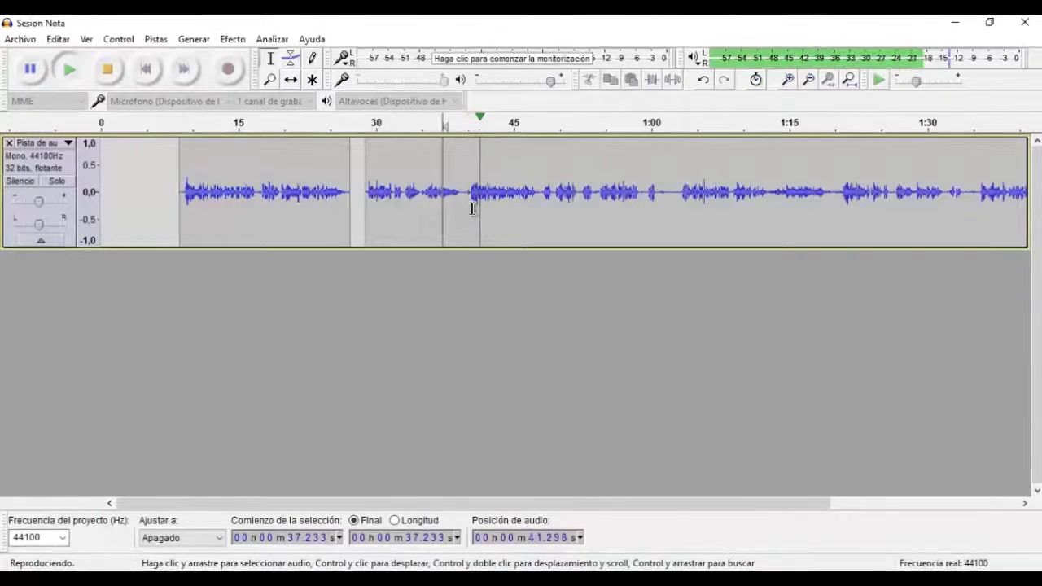
pyautogui.click(472, 208)
pyautogui.press('space')
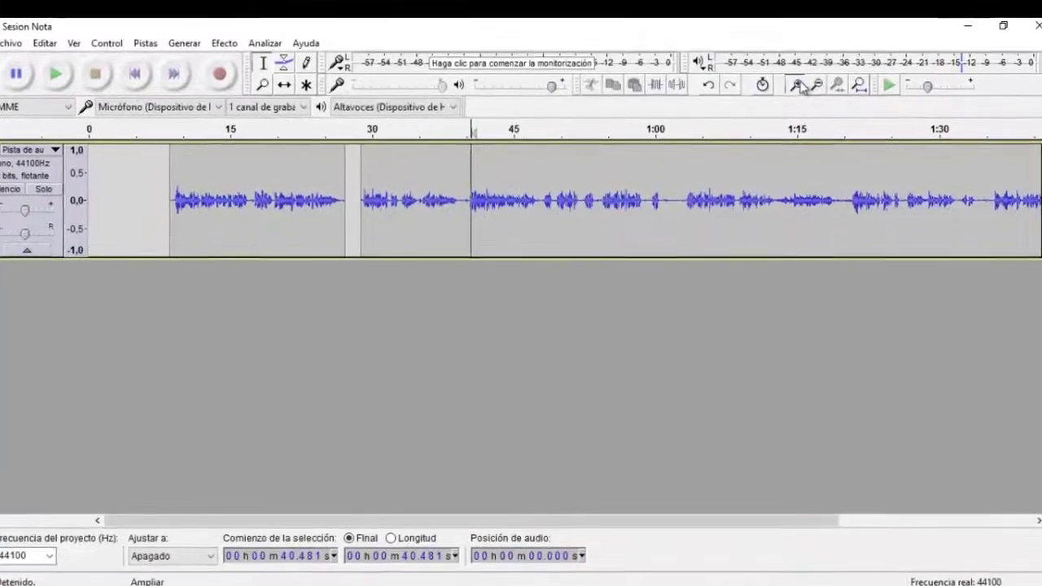
pyautogui.click(790, 82)
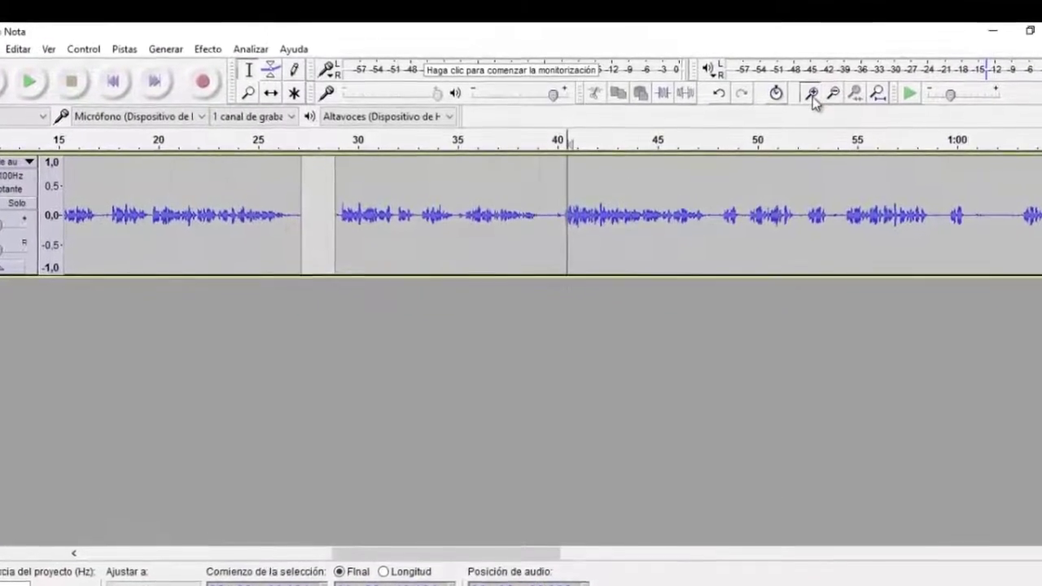
pyautogui.click(808, 92)
pyautogui.moveTo(561, 225); pyautogui.dragTo(93, 247)
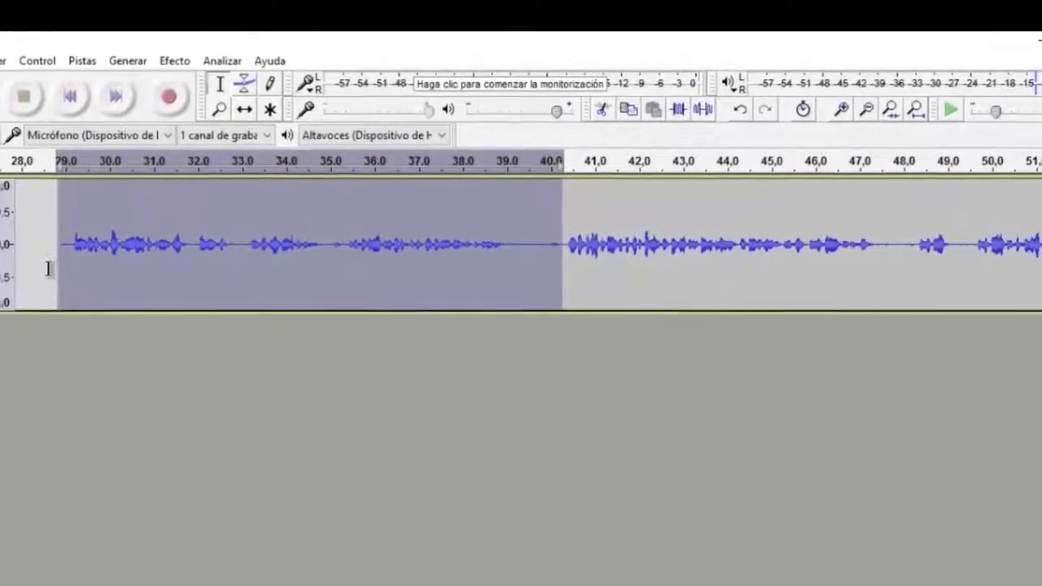
pyautogui.press('Delete')
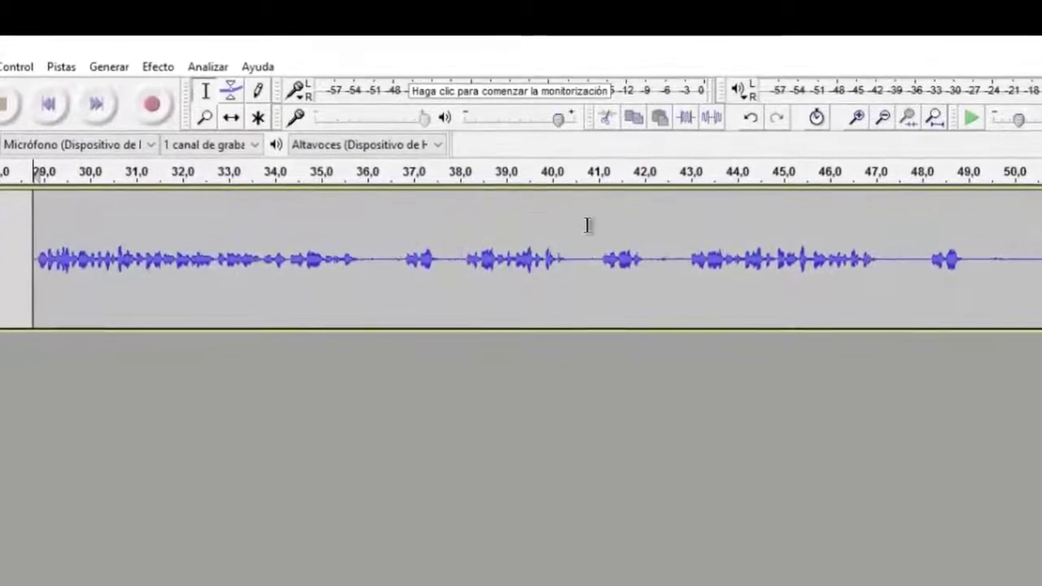
pyautogui.click(878, 115)
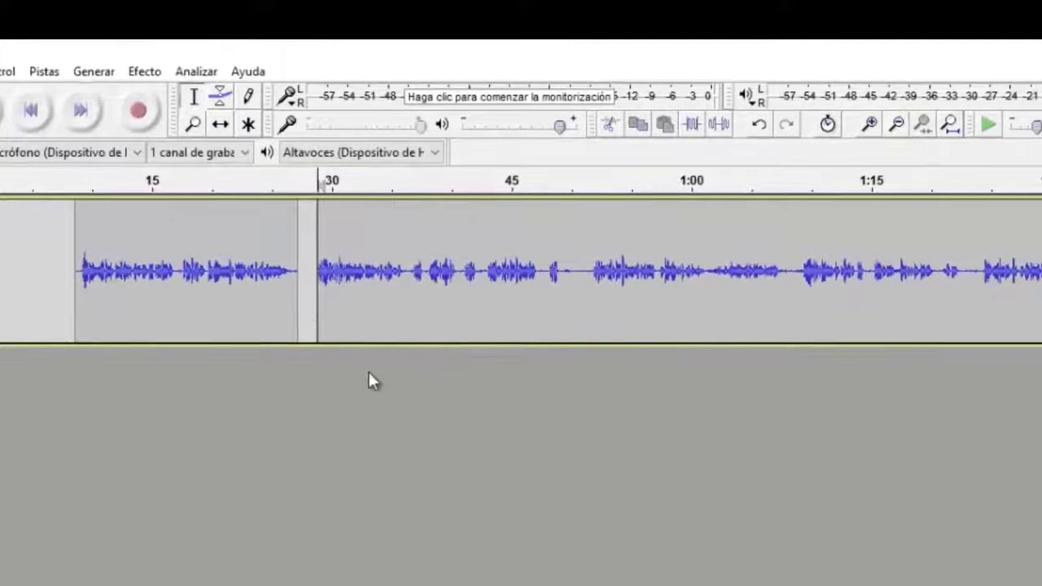
# Play the second clip from the gap at about 28 s, skipping ahead to locate the phrase start at about 43 s.
pyautogui.click(306, 299)
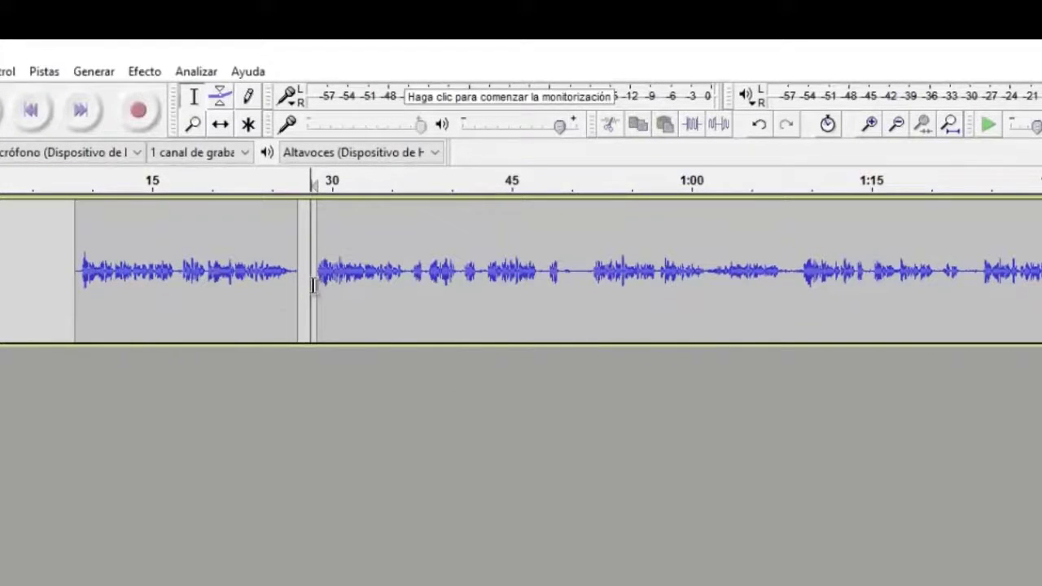
pyautogui.press('space')
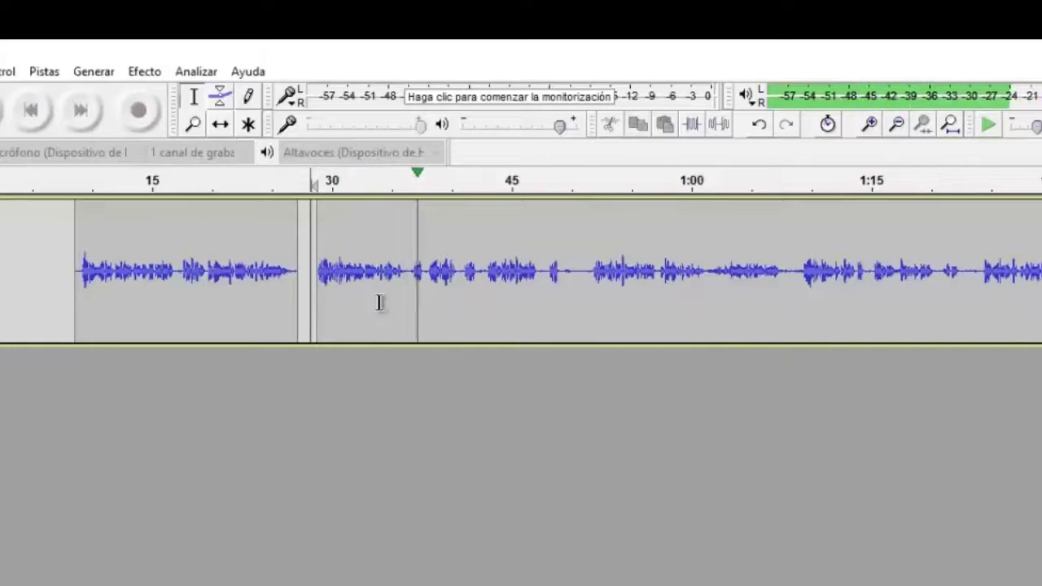
pyautogui.click(429, 281)
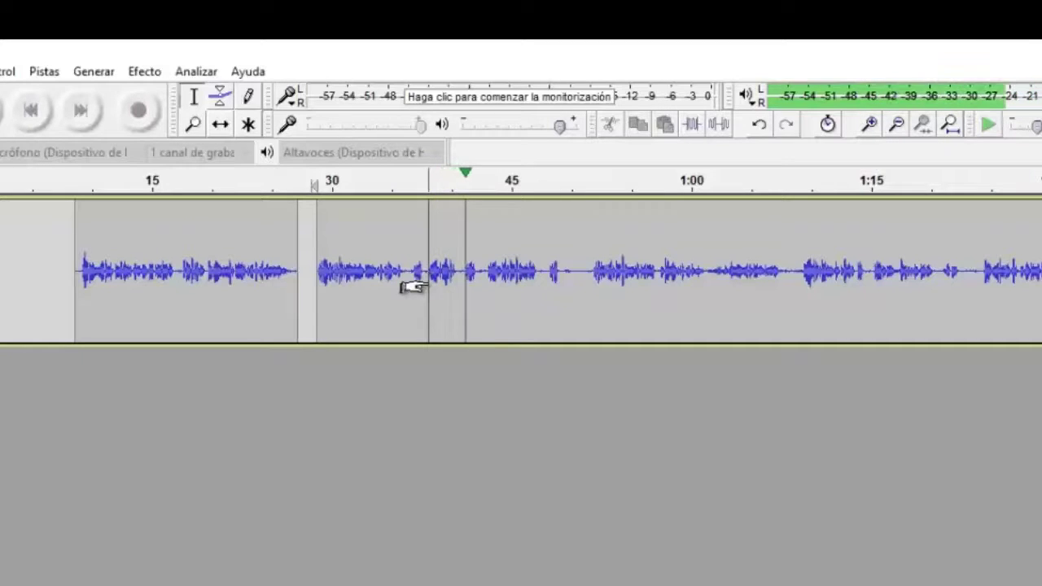
pyautogui.click(486, 285)
pyautogui.press('space')
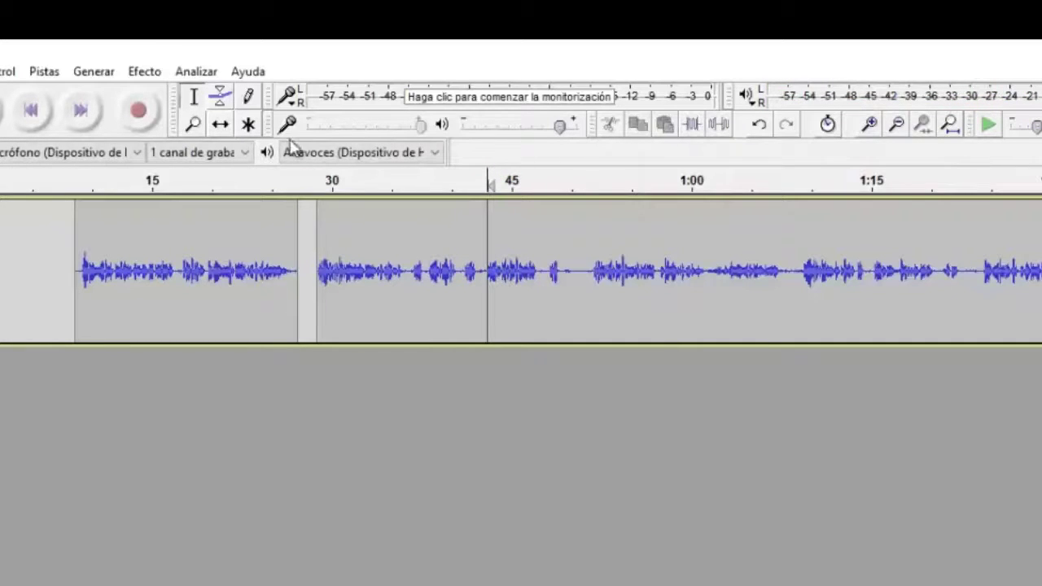
pyautogui.moveTo(303, 222); pyautogui.dragTo(551, 319)
pyautogui.click(194, 96)
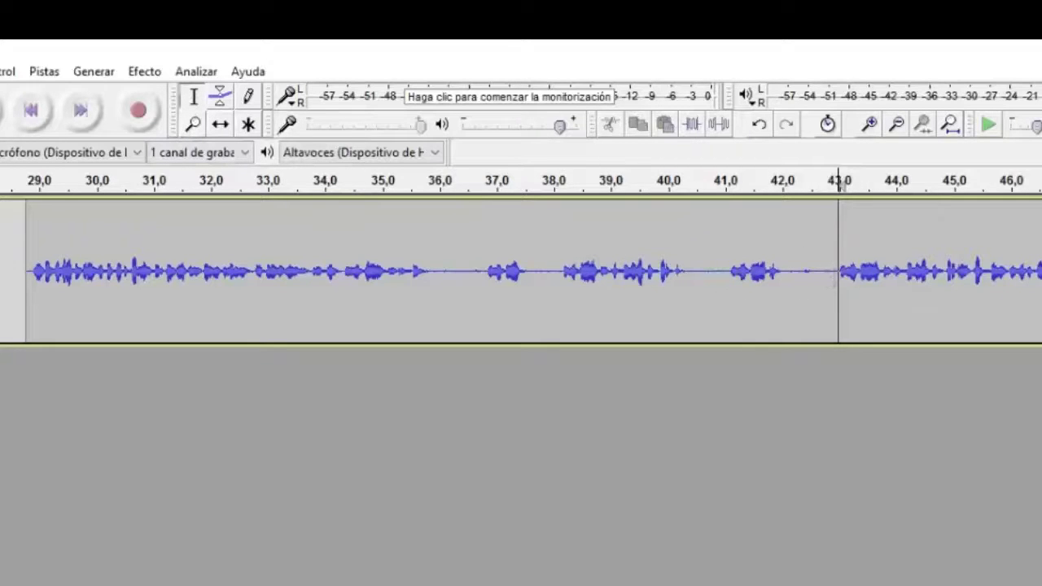
pyautogui.hotkey('alt', 'e')
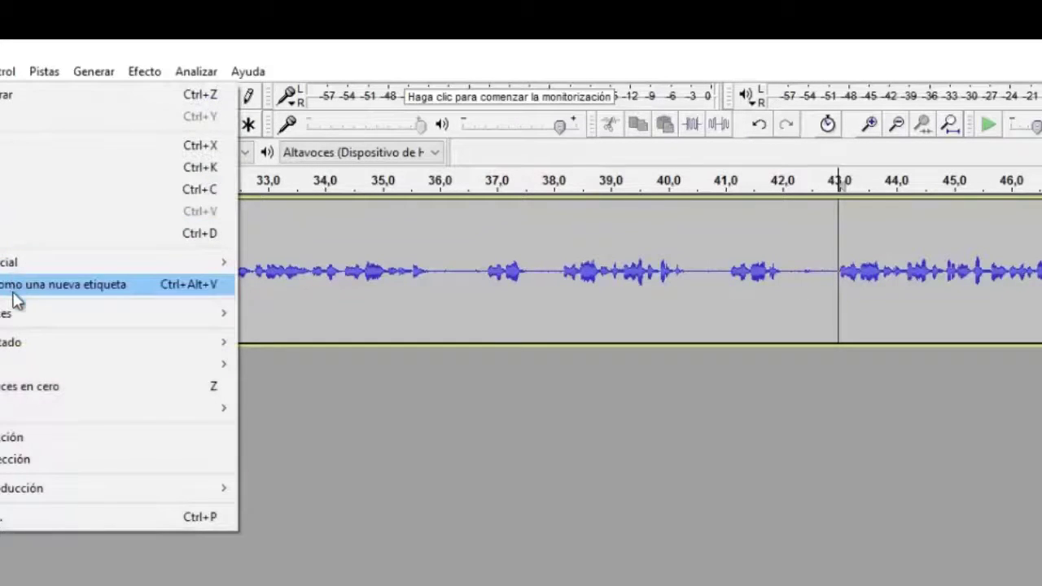
pyautogui.moveTo(24, 319)
pyautogui.click(331, 314)
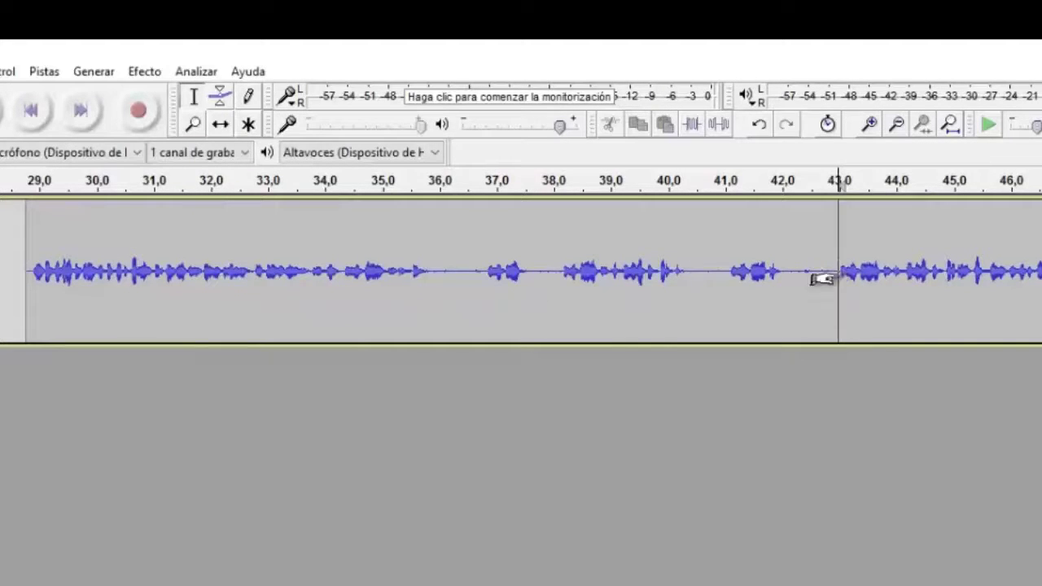
# Find the pause at about 34.3 s by ear and delete the second clip's audio from there to about 43 s.
pyautogui.press('space')
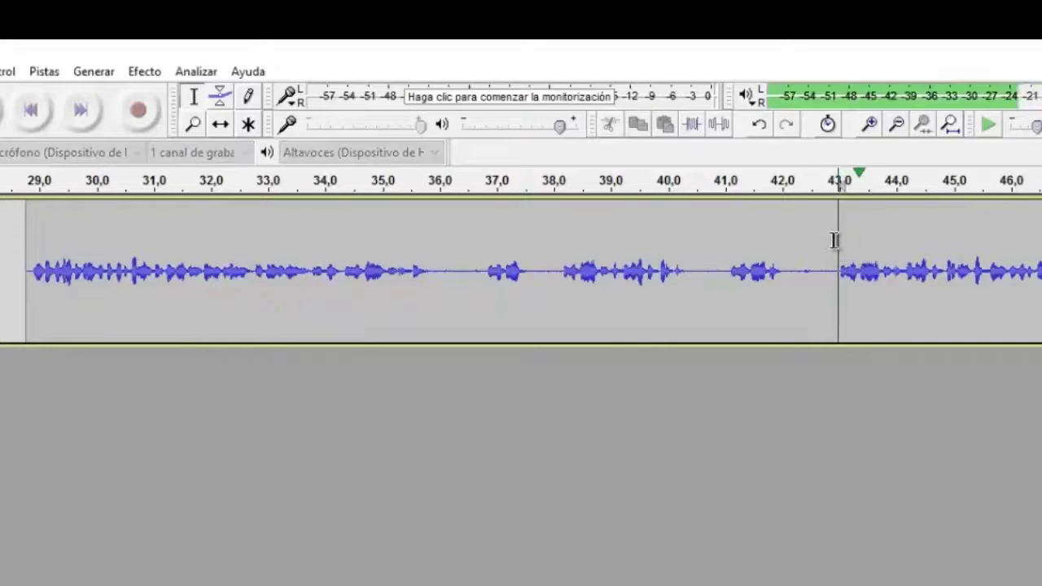
pyautogui.click(252, 260)
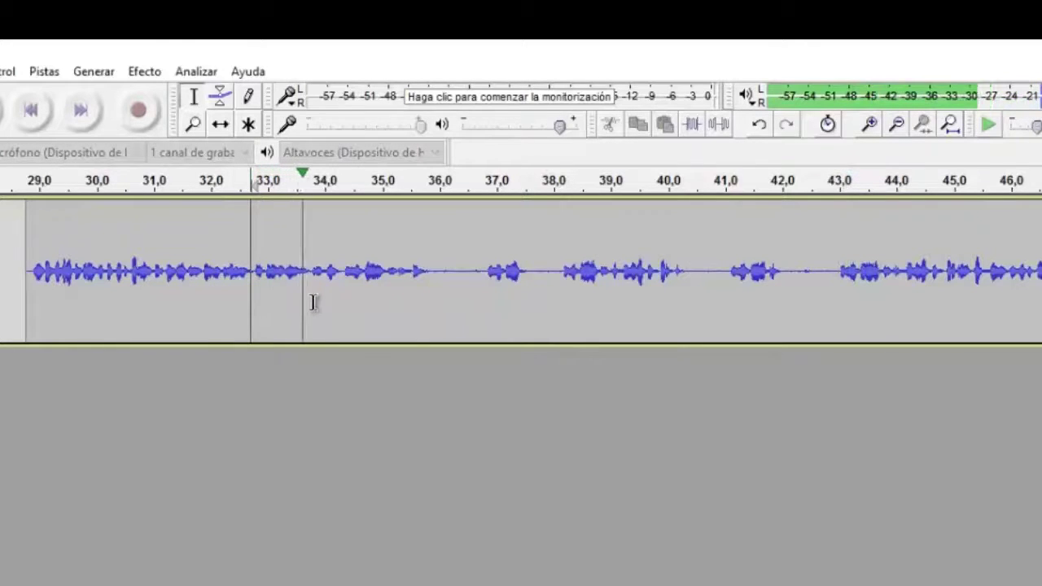
pyautogui.press('space')
pyautogui.click(342, 281)
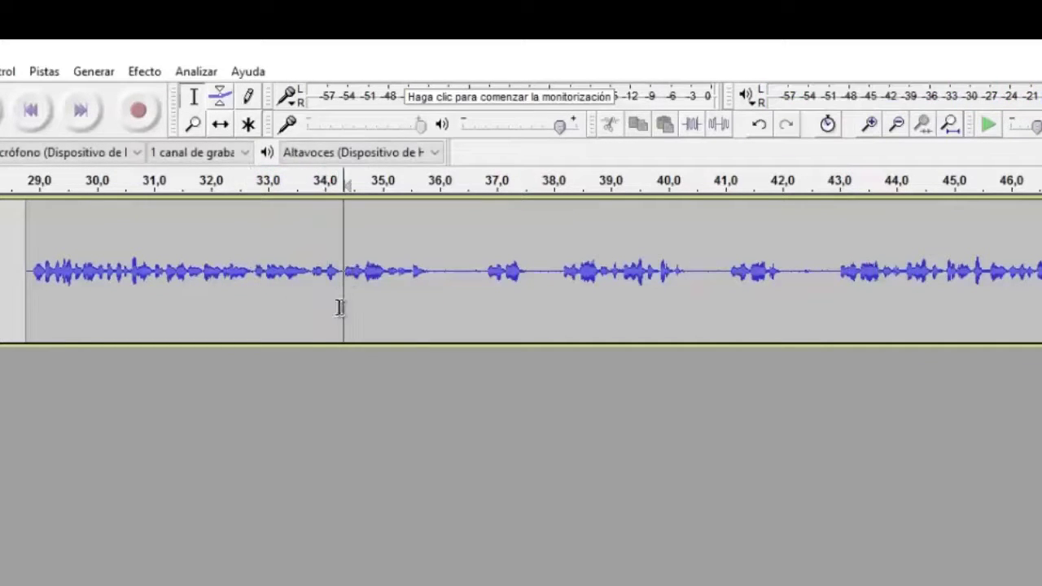
pyautogui.press('space')
pyautogui.press('space')
pyautogui.keyDown('shift'); pyautogui.click(837, 281); pyautogui.keyUp('shift')
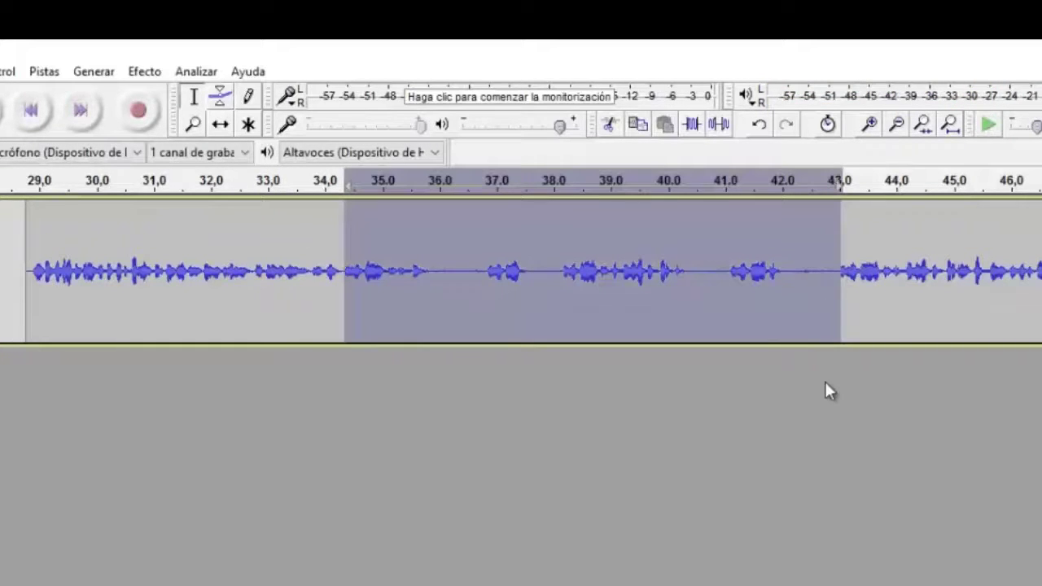
pyautogui.press('Delete')
# Play the join from about 33.3 s and delete the unwanted passage between about 34.3 s and 43.1 s.
pyautogui.click(234, 269)
pyautogui.click(287, 273)
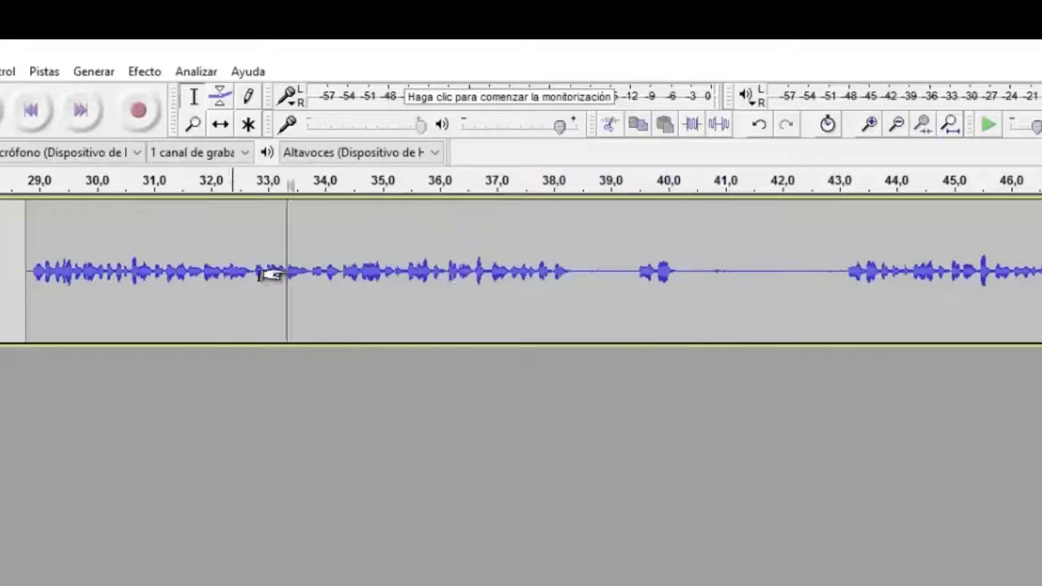
pyautogui.press('space')
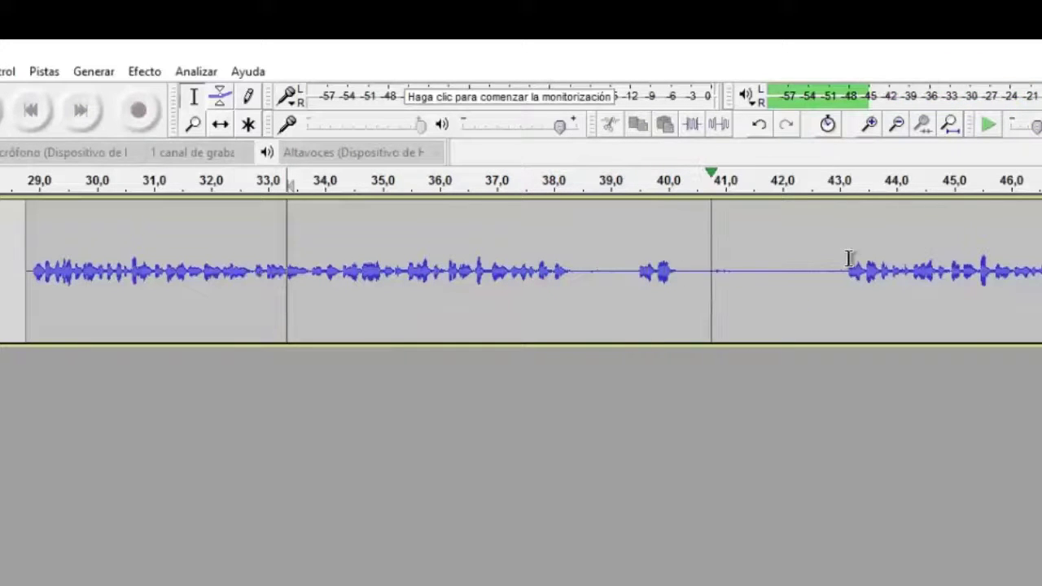
pyautogui.moveTo(846, 261); pyautogui.dragTo(342, 295)
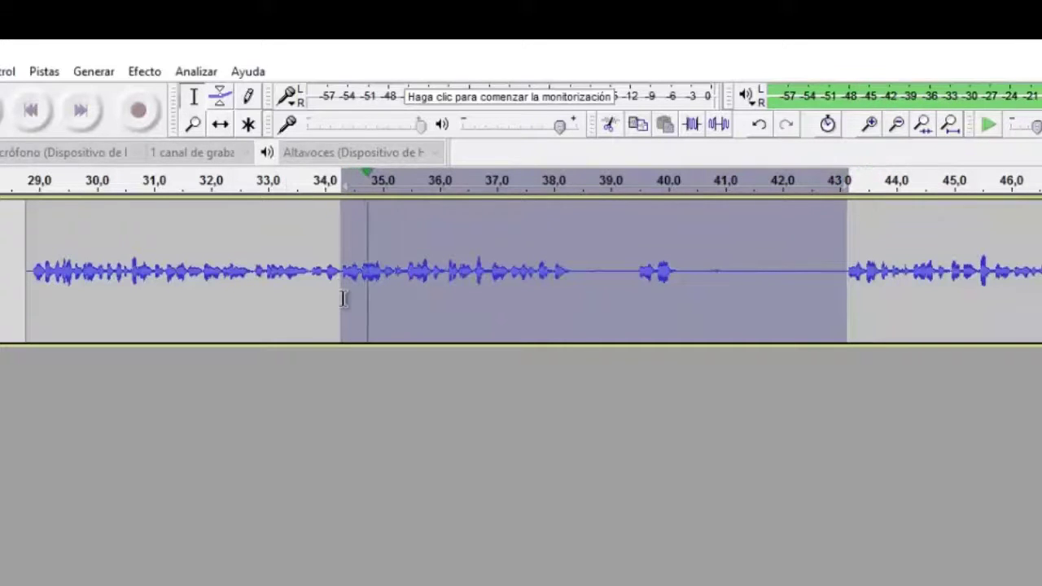
pyautogui.press('Delete')
# Play the voice from about 33.2 s and delete the short passage between about 38.1 s and 39.7 s.
pyautogui.click(277, 316)
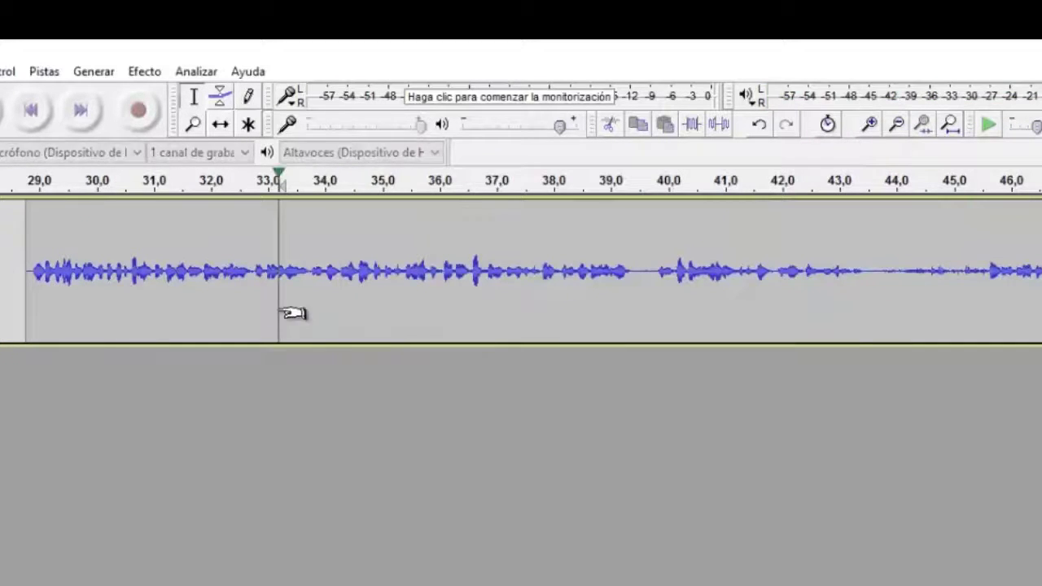
pyautogui.press('space')
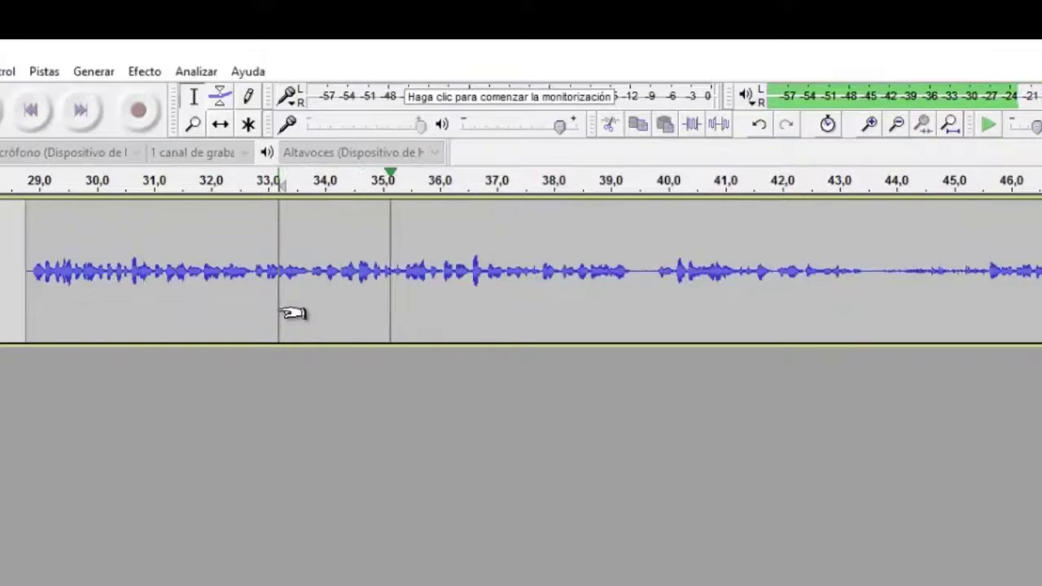
pyautogui.click(645, 281)
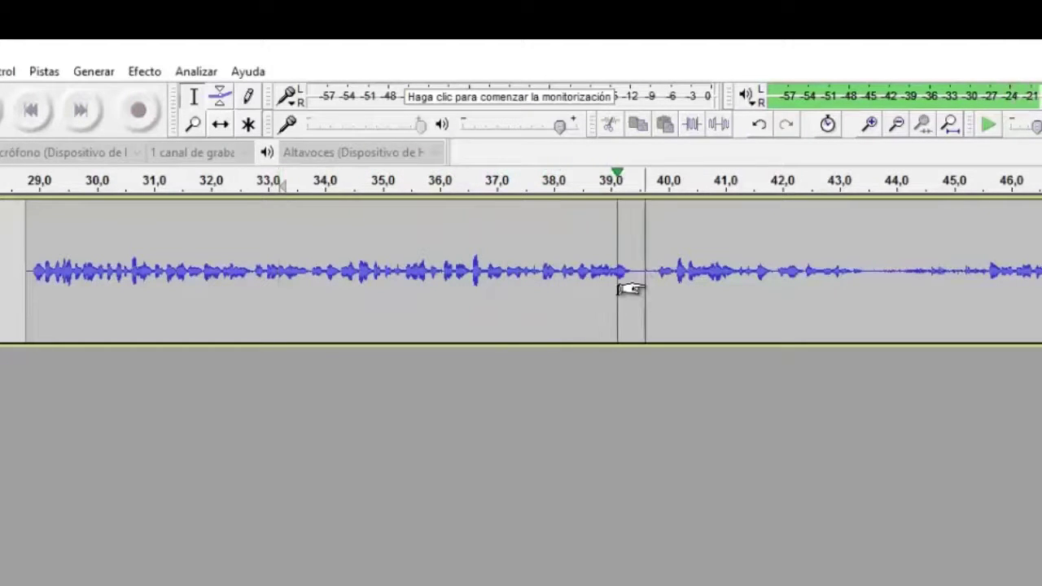
pyautogui.moveTo(656, 281); pyautogui.dragTo(558, 291)
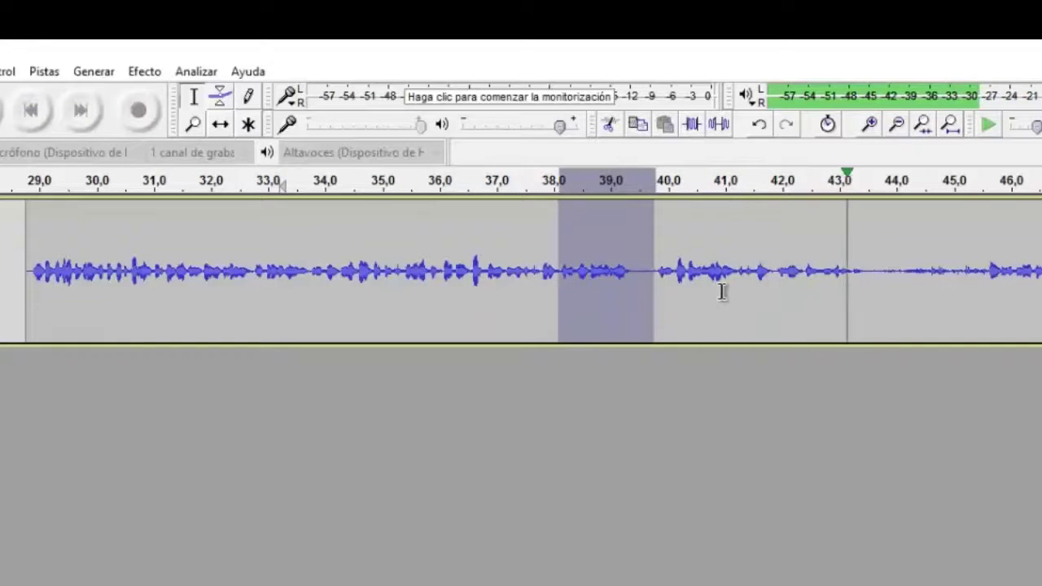
pyautogui.press('space')
pyautogui.press('space')
pyautogui.press('space')
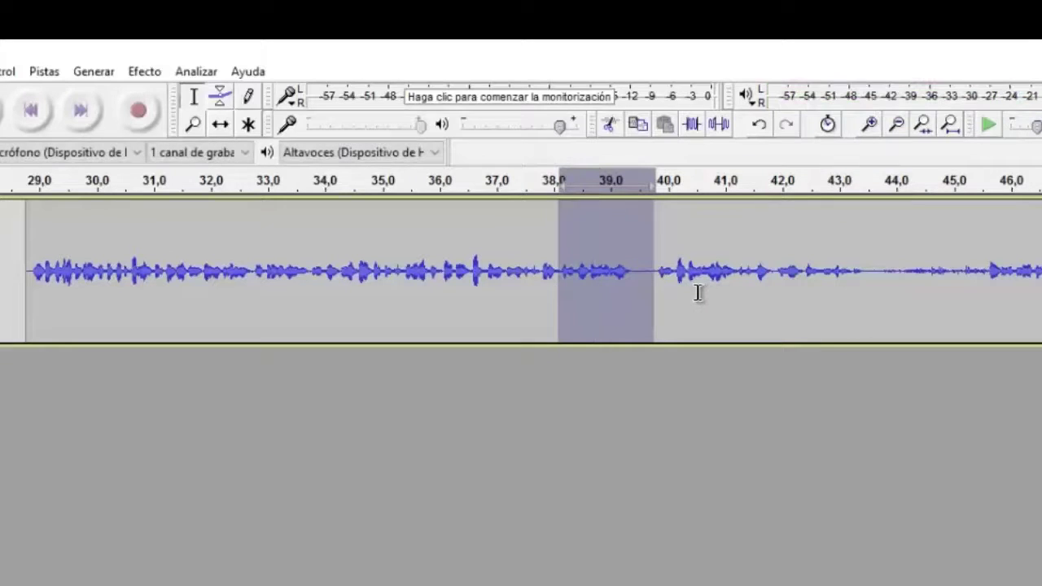
# Play from about 36.8 s to locate the faint passage starting at about 42 s and replace it with 7.973 s of generated silence.
pyautogui.click(487, 281)
pyautogui.press('space')
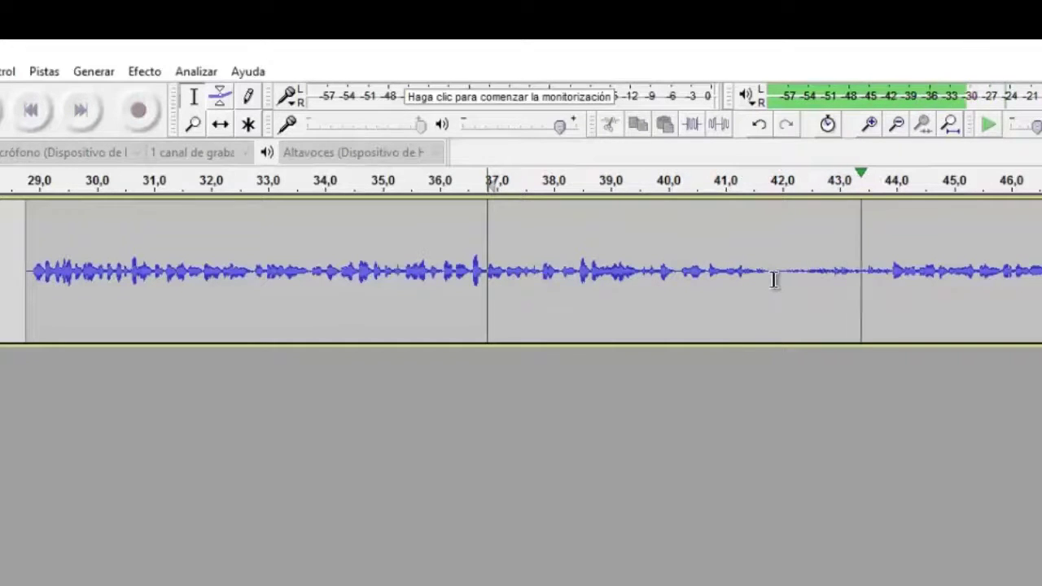
pyautogui.click(897, 126)
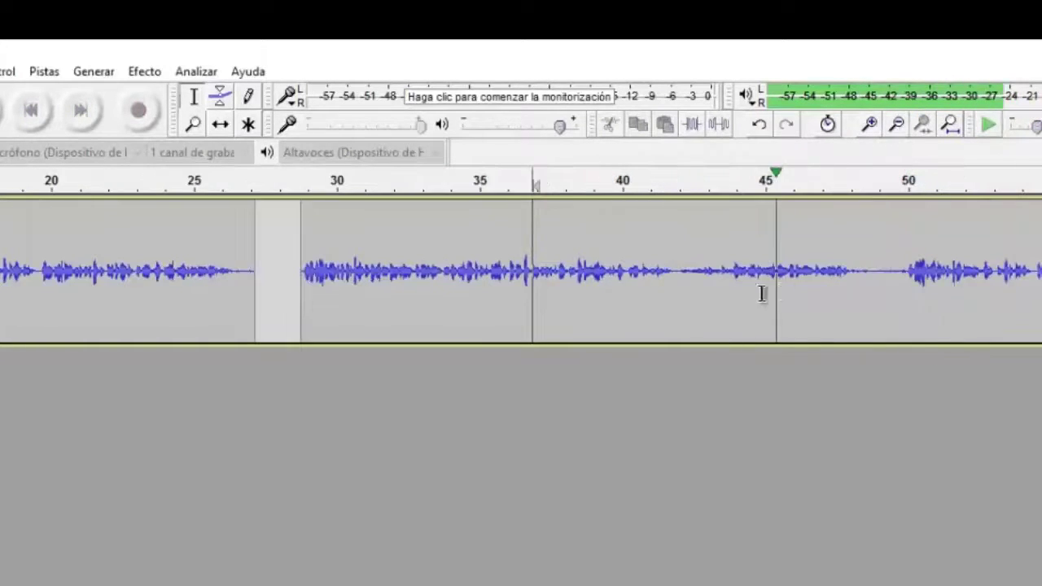
pyautogui.moveTo(678, 290); pyautogui.dragTo(901, 244)
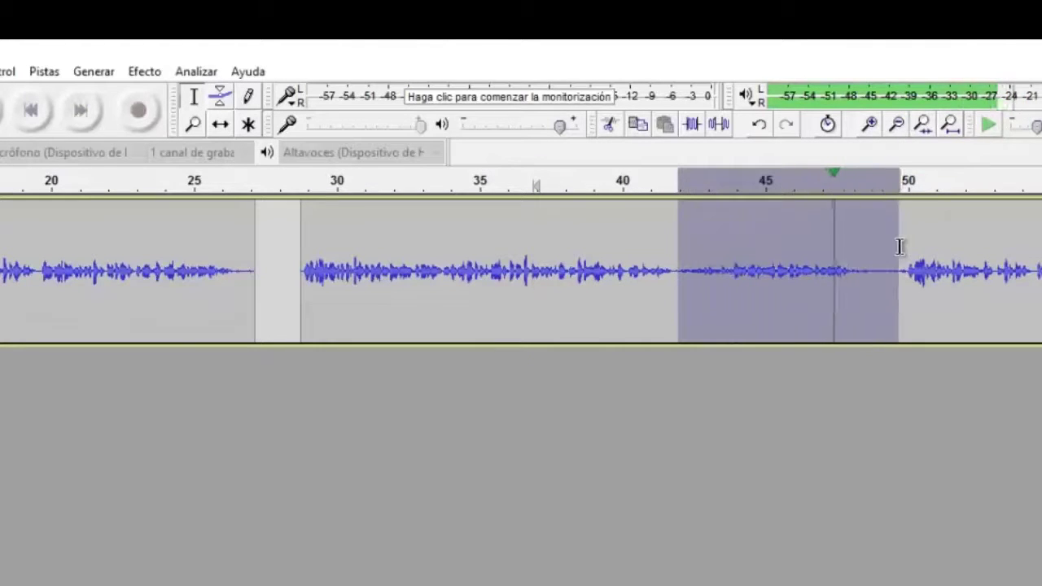
pyautogui.press('space')
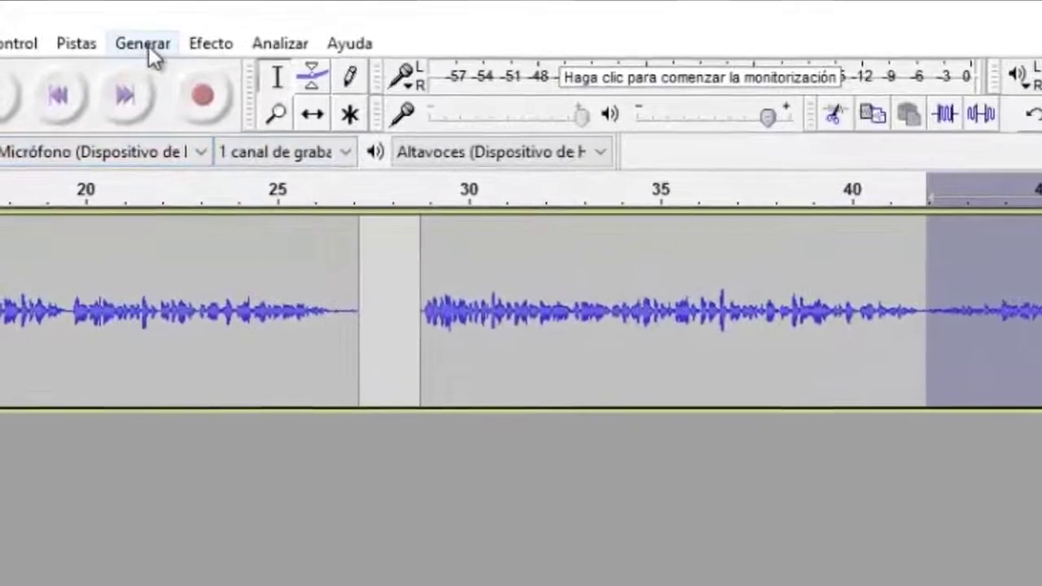
pyautogui.click(134, 50)
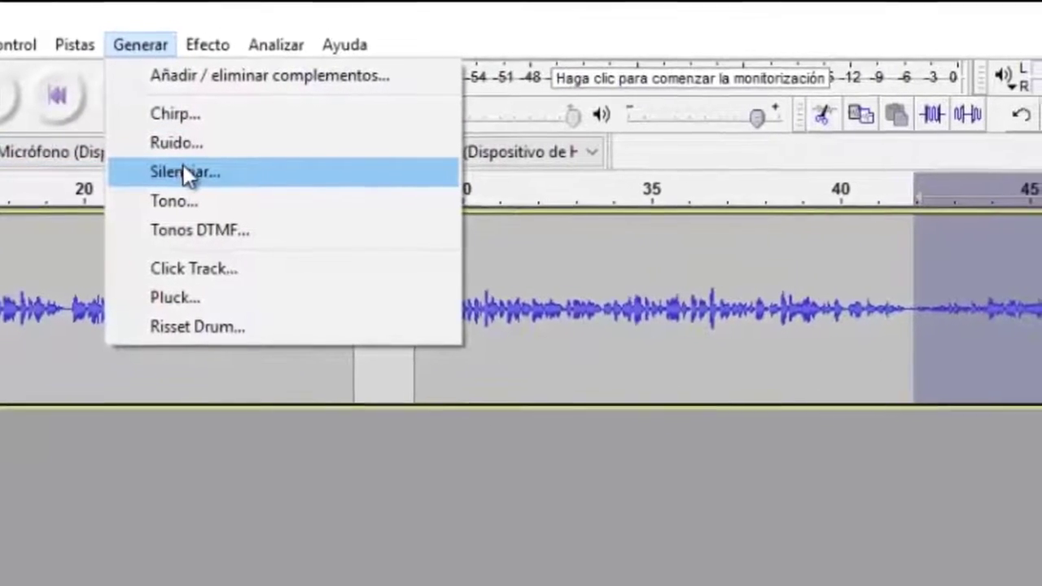
pyautogui.click(214, 170)
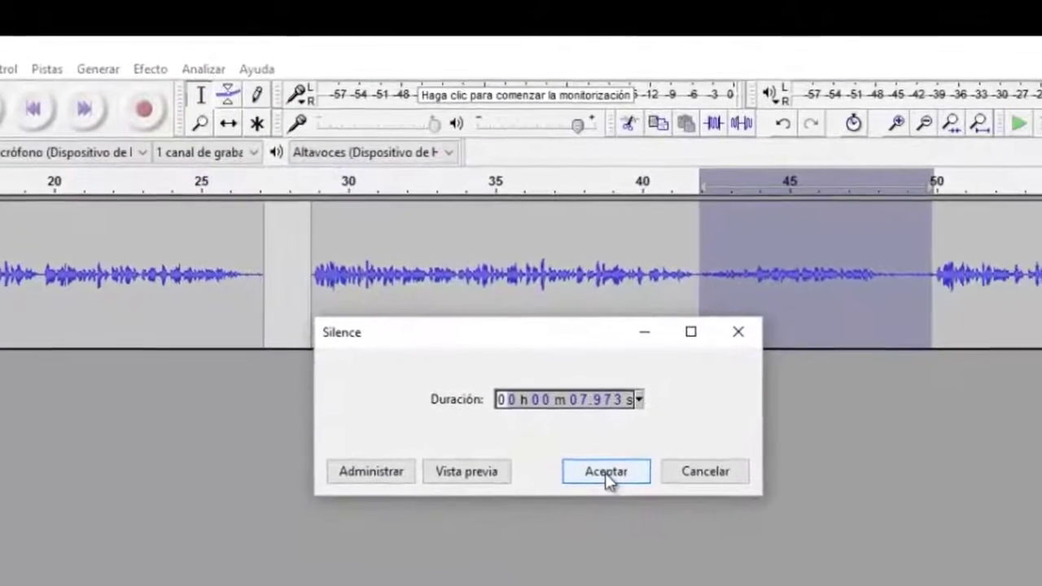
pyautogui.click(586, 462)
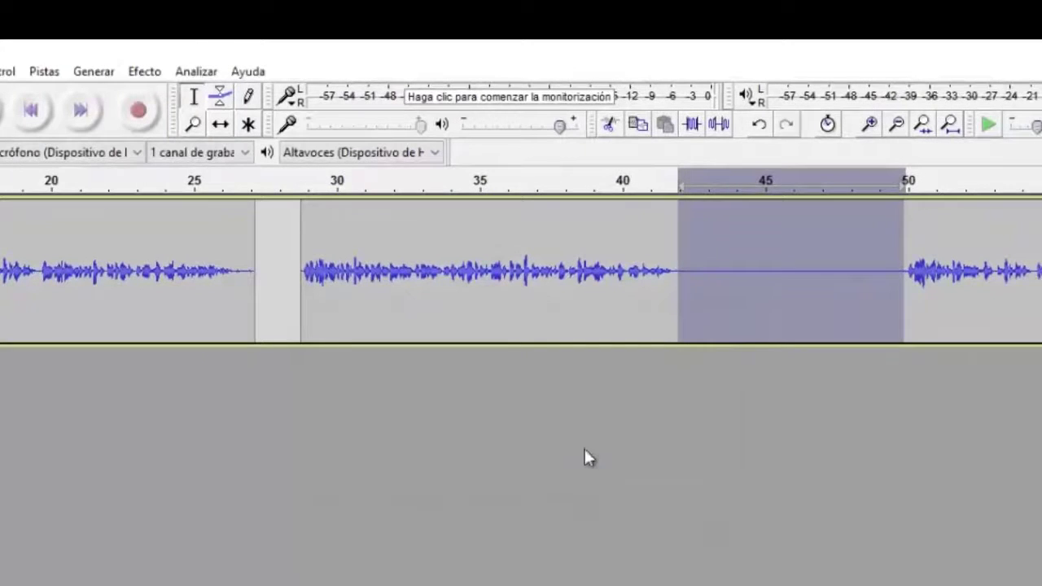
# Select the silenced section from about 42.2 s to 49.6 s to examine it, and place the cursor at about 40.6 s.
pyautogui.click(603, 317)
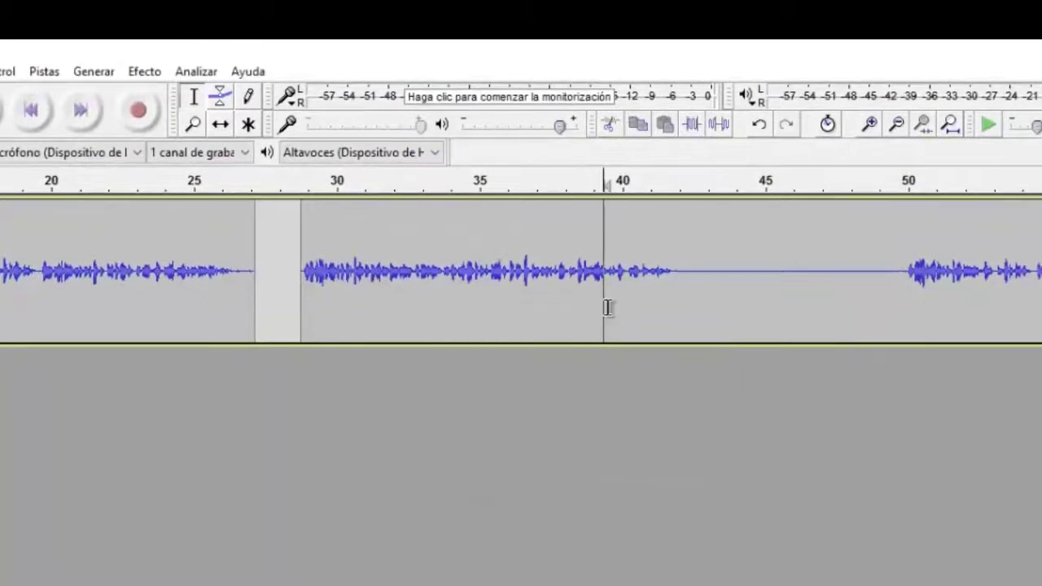
pyautogui.moveTo(688, 291); pyautogui.dragTo(899, 285)
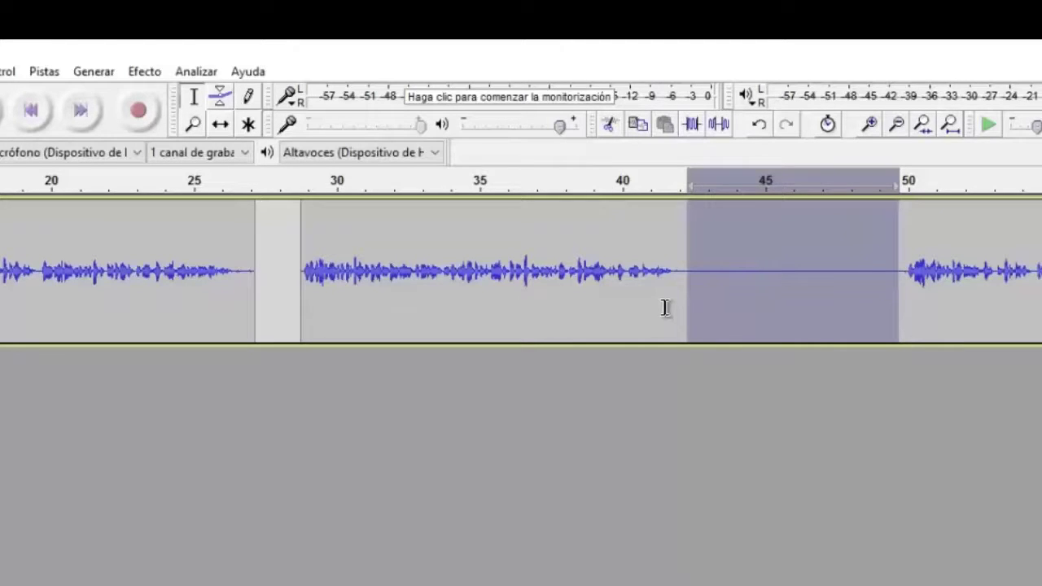
pyautogui.click(641, 294)
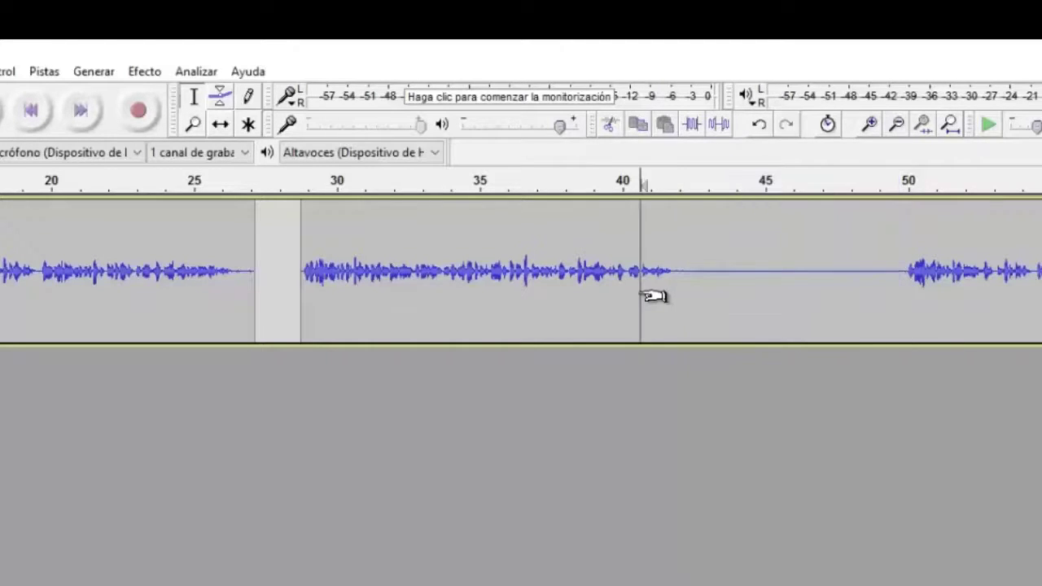
# Play the voice track from about 40.6 s into the silenced section, and again from about 49.4 s.
pyautogui.press('space')
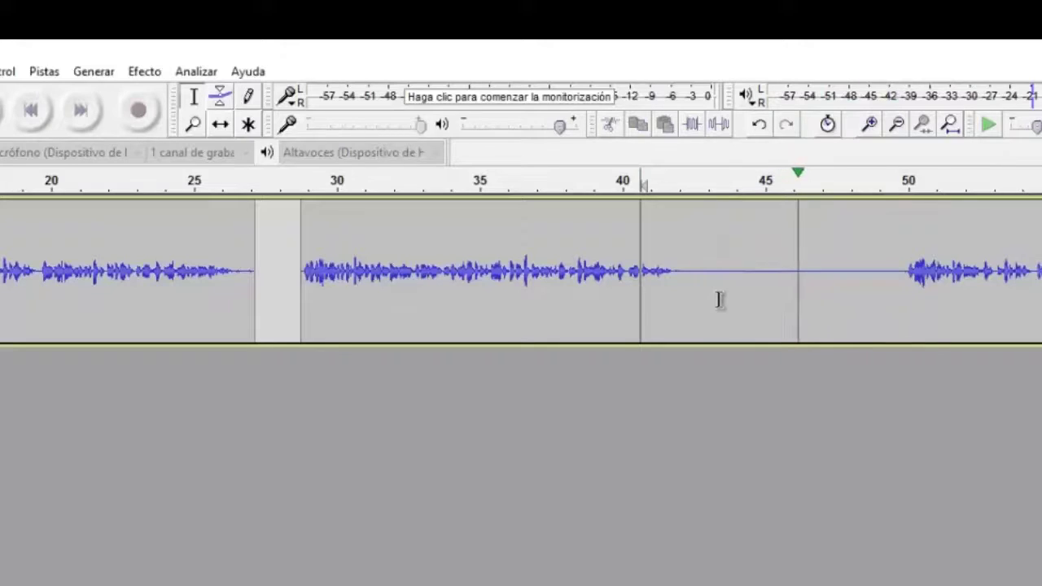
pyautogui.press('space')
pyautogui.click(892, 288)
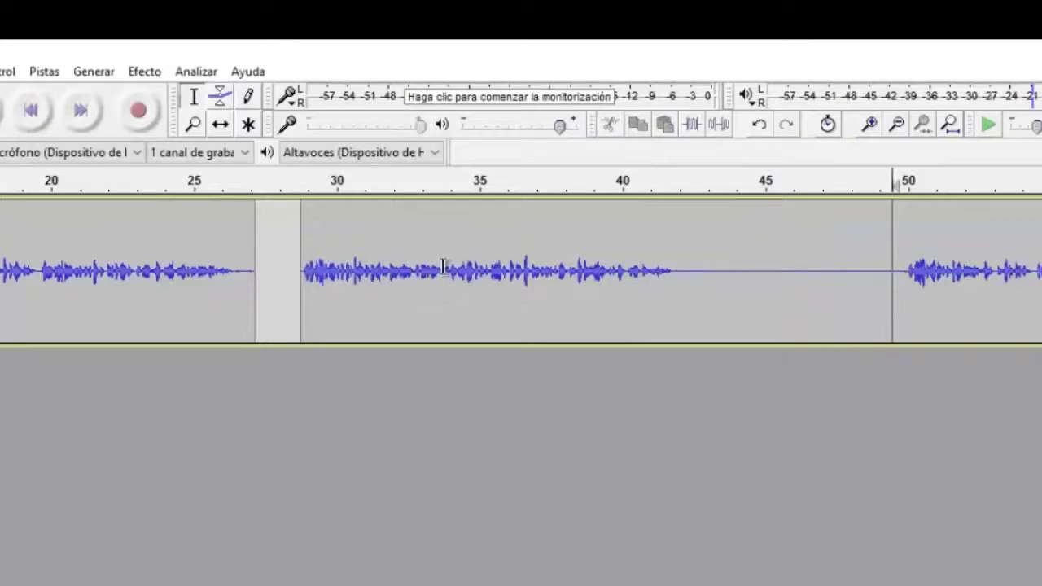
pyautogui.press('space')
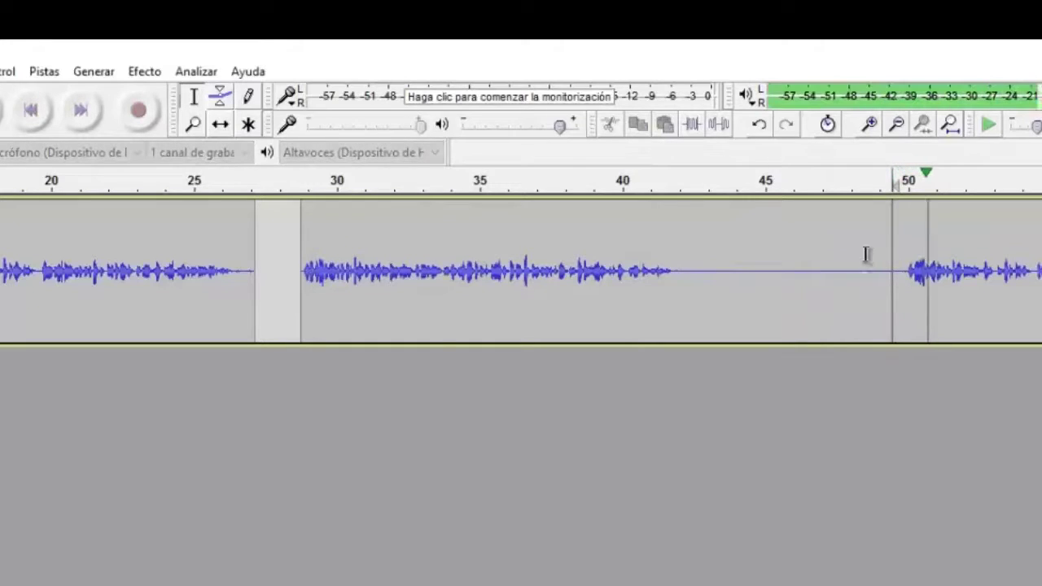
# Play the voice around 54.5 s and delete the short passage between about 54.4 s and 55.9 s.
pyautogui.click(897, 125)
pyautogui.click(896, 124)
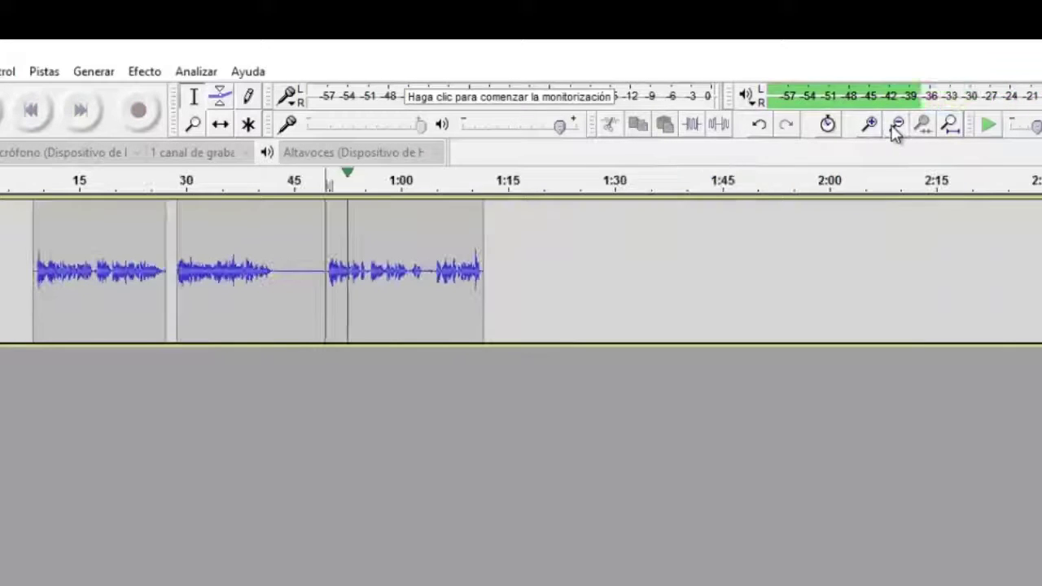
pyautogui.click(193, 124)
pyautogui.moveTo(277, 211); pyautogui.dragTo(611, 302)
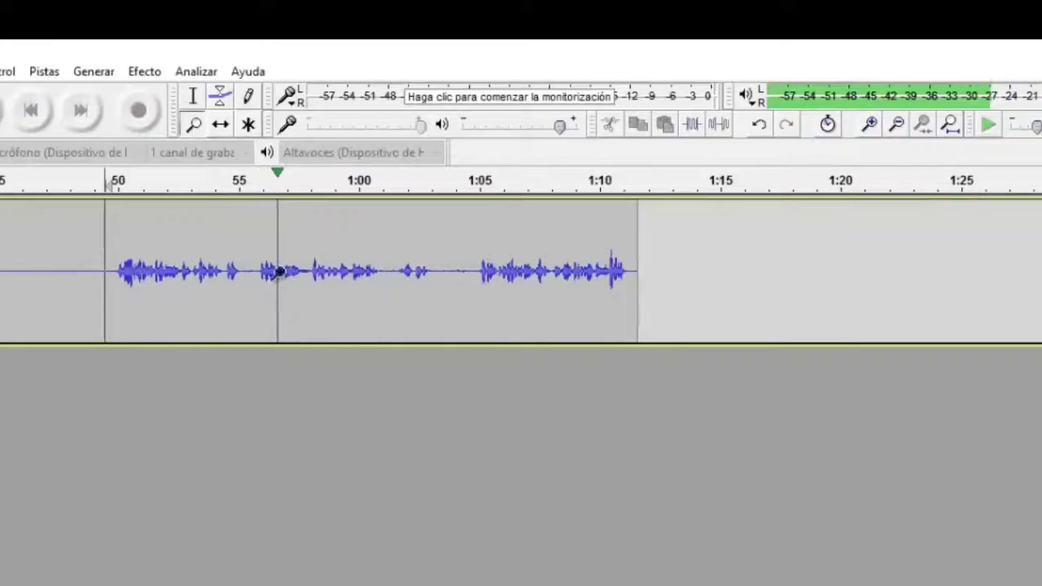
pyautogui.press('space')
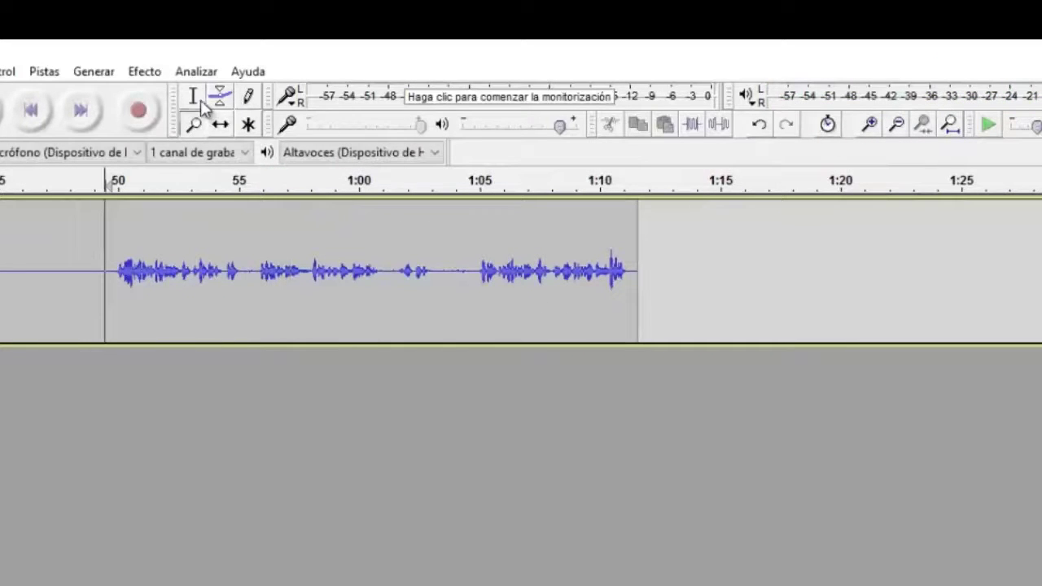
pyautogui.click(228, 291)
pyautogui.press('space')
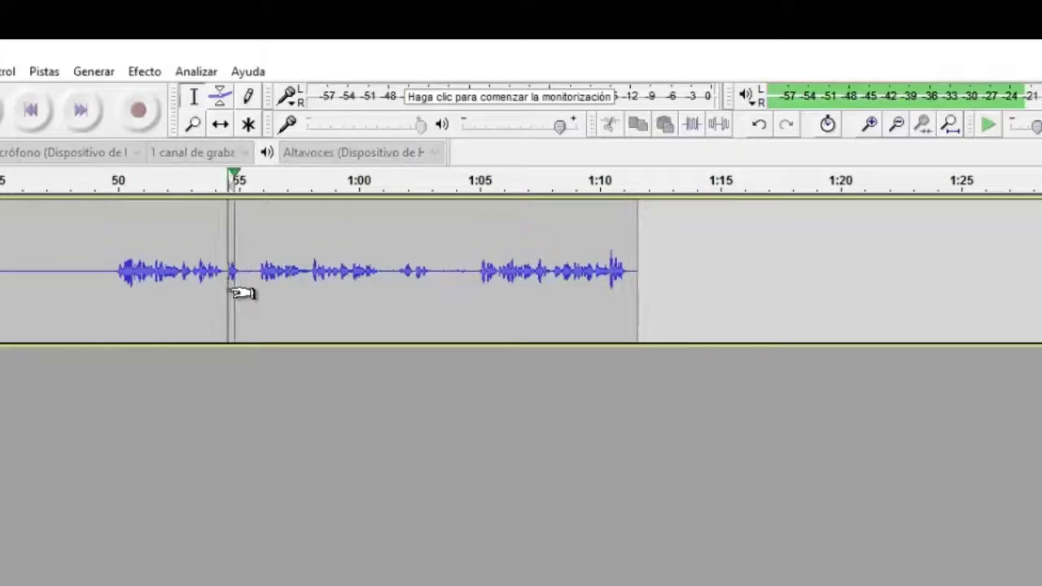
pyautogui.moveTo(248, 290)
pyautogui.mouseDown()
pyautogui.moveTo(284, 279)
pyautogui.moveTo(261, 291)
pyautogui.mouseUp()
pyautogui.press('space')
pyautogui.press('Delete')
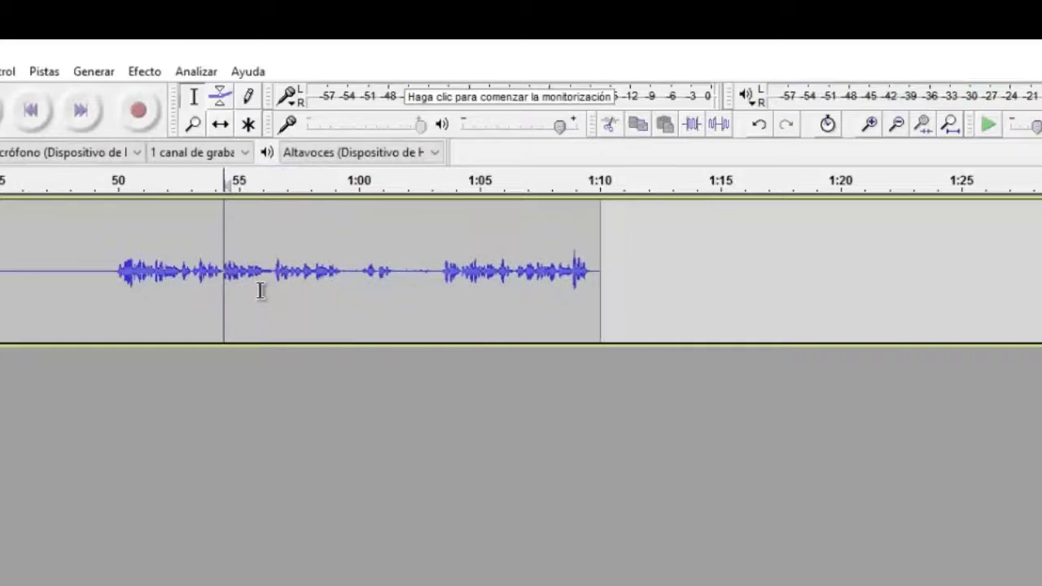
# Play from about 53.4 s and split-delete the faint passage between about 59.6 s and 1:03.2, leaving a gap.
pyautogui.click(200, 284)
pyautogui.press('space')
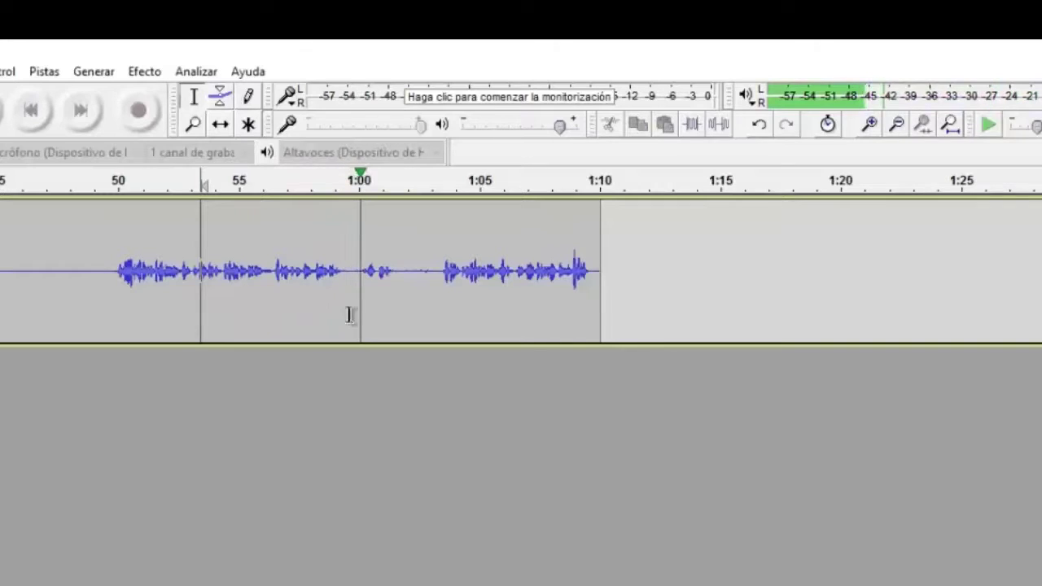
pyautogui.moveTo(351, 288); pyautogui.dragTo(437, 266)
pyautogui.press('space')
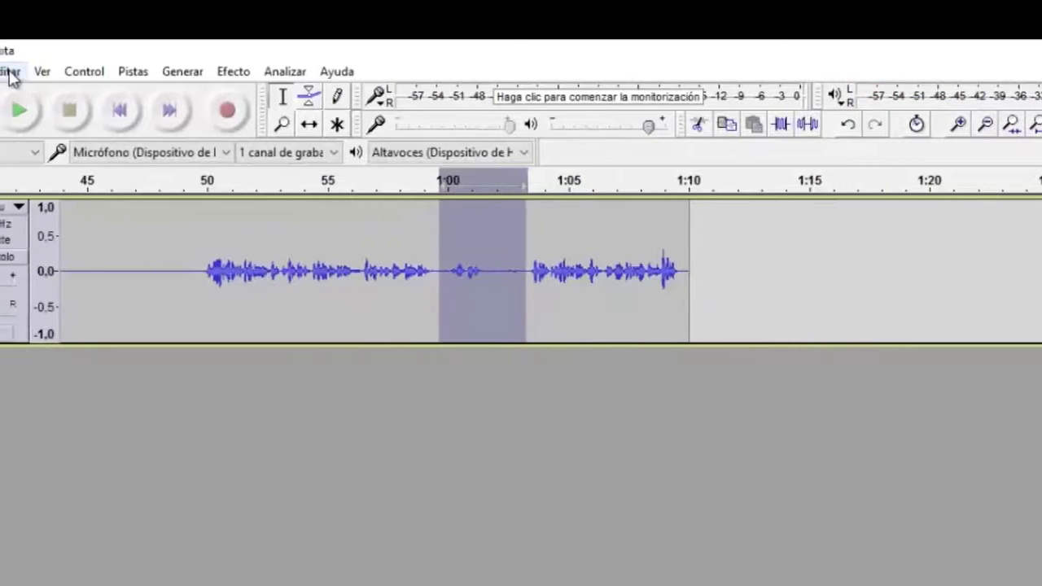
pyautogui.click(23, 71)
pyautogui.moveTo(90, 262)
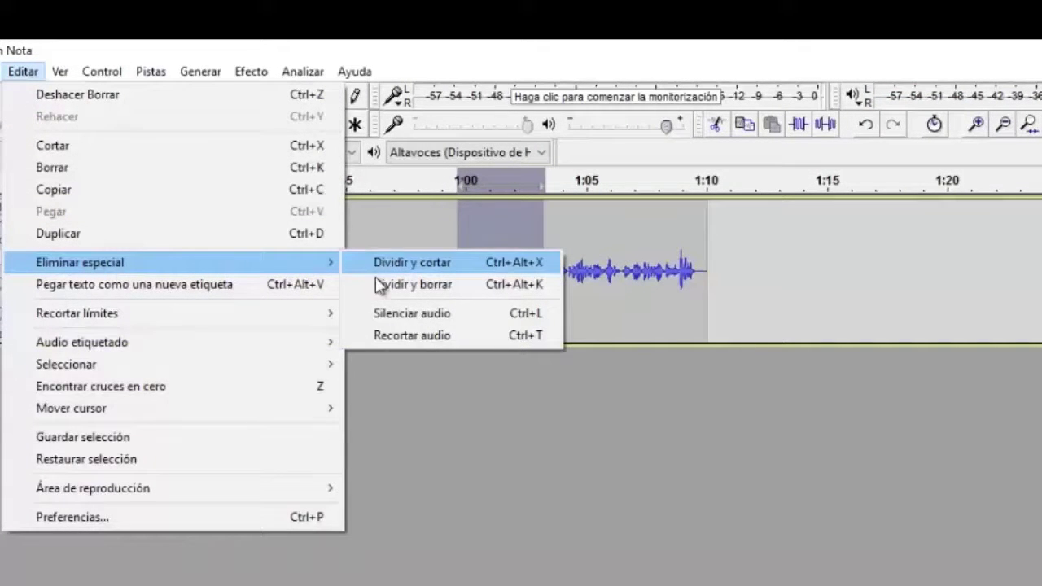
pyautogui.click(431, 284)
pyautogui.click(470, 293)
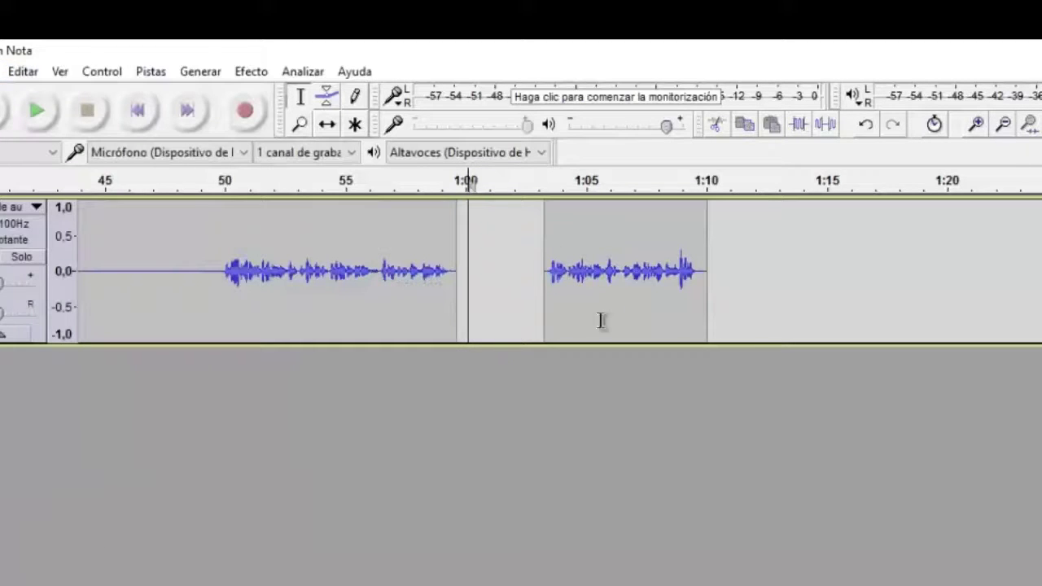
# Time-shift the last clip to start at about 1:04.5 and the preceding clip to end at about 1:00.6.
pyautogui.click(327, 124)
pyautogui.moveTo(628, 305); pyautogui.dragTo(660, 314)
pyautogui.click(299, 97)
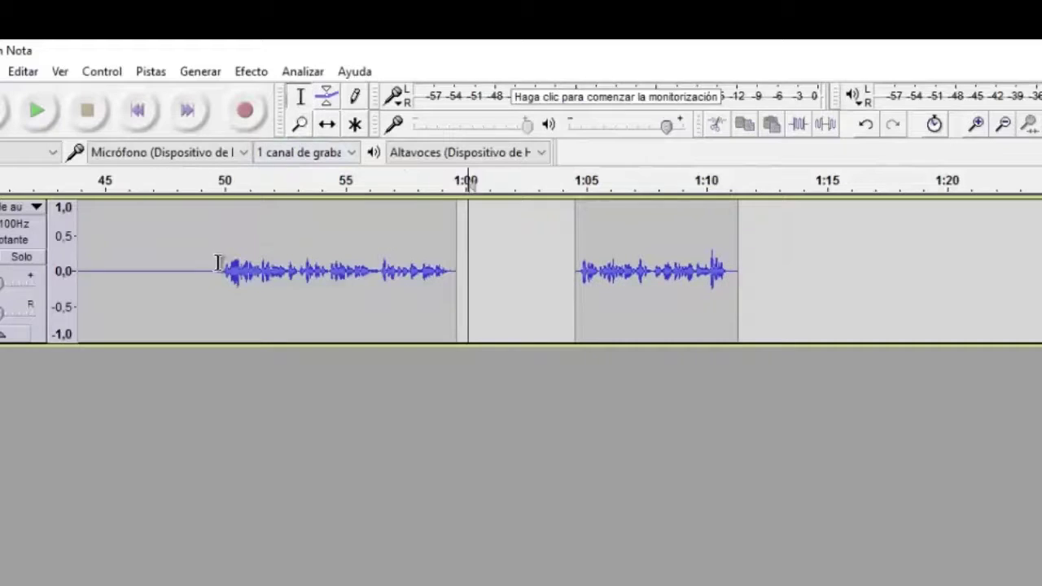
pyautogui.moveTo(217, 269); pyautogui.dragTo(69, 271)
pyautogui.click(343, 294)
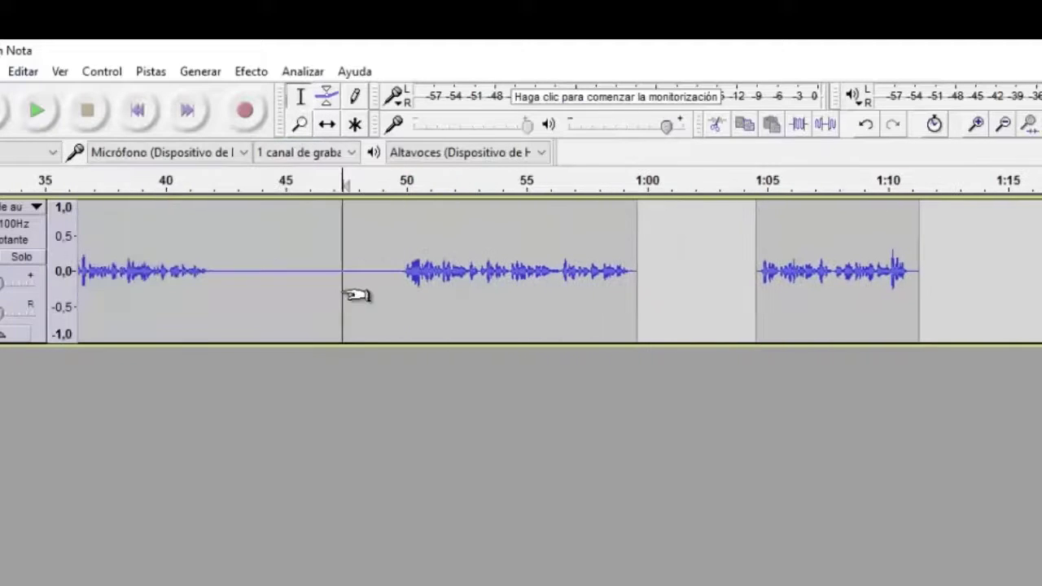
pyautogui.click(327, 123)
pyautogui.moveTo(326, 225); pyautogui.dragTo(350, 234)
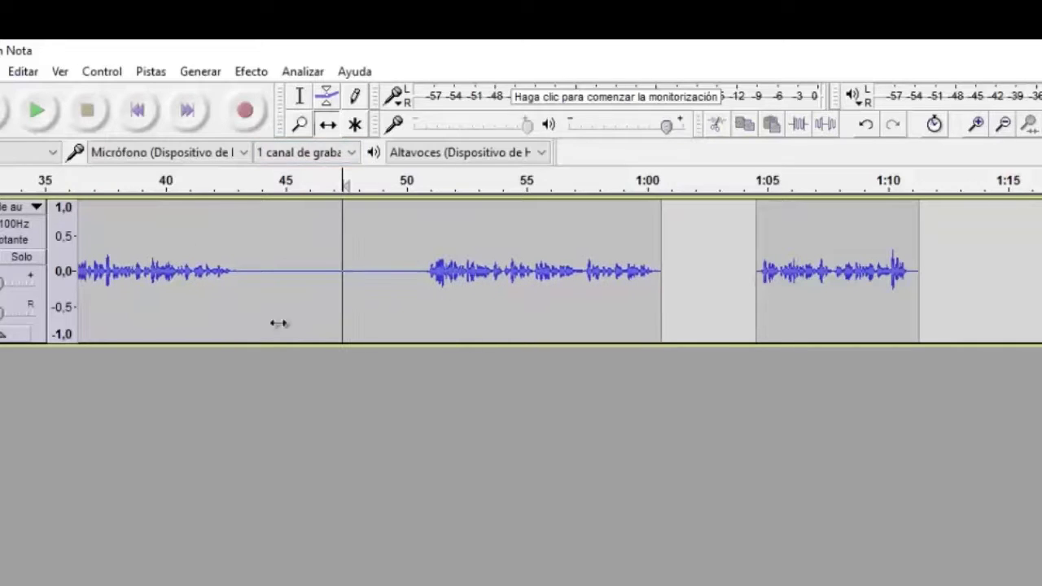
# Split-delete the silent section between about 43.5 s and 50.7 s so the voice becomes separate clips.
pyautogui.click(300, 98)
pyautogui.moveTo(250, 266); pyautogui.dragTo(421, 233)
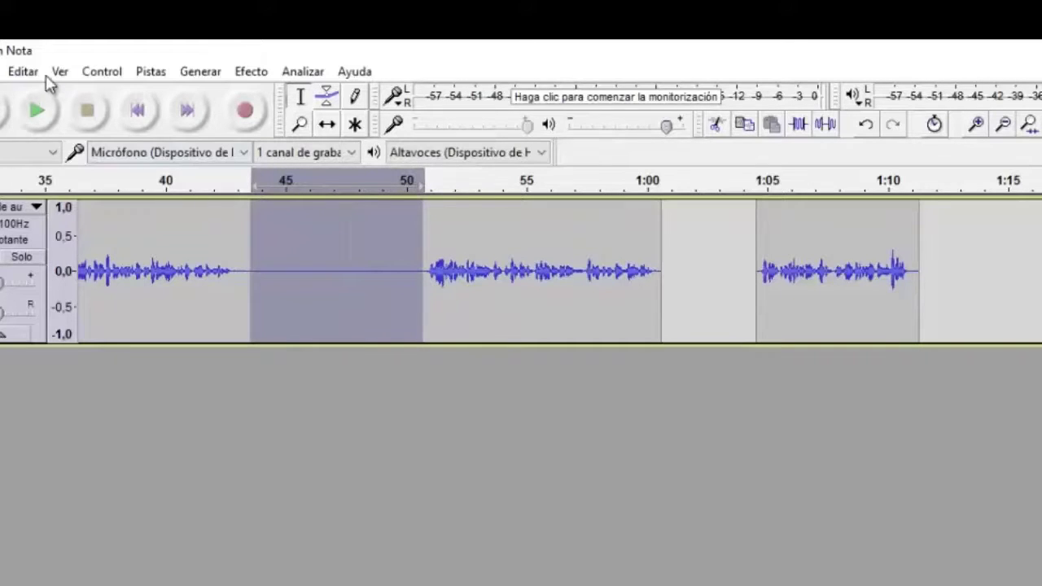
pyautogui.click(24, 71)
pyautogui.moveTo(135, 319)
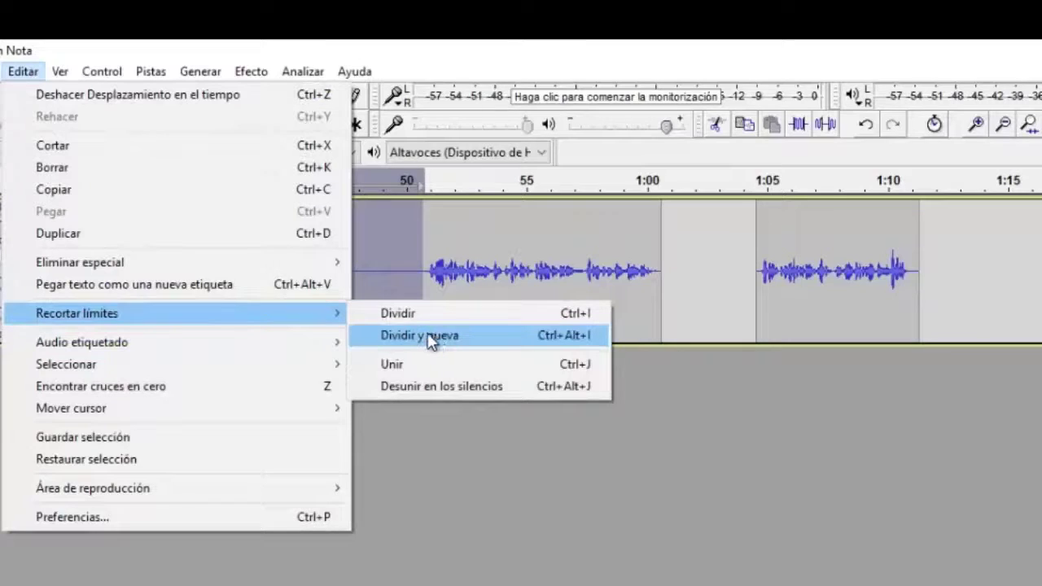
pyautogui.moveTo(322, 271)
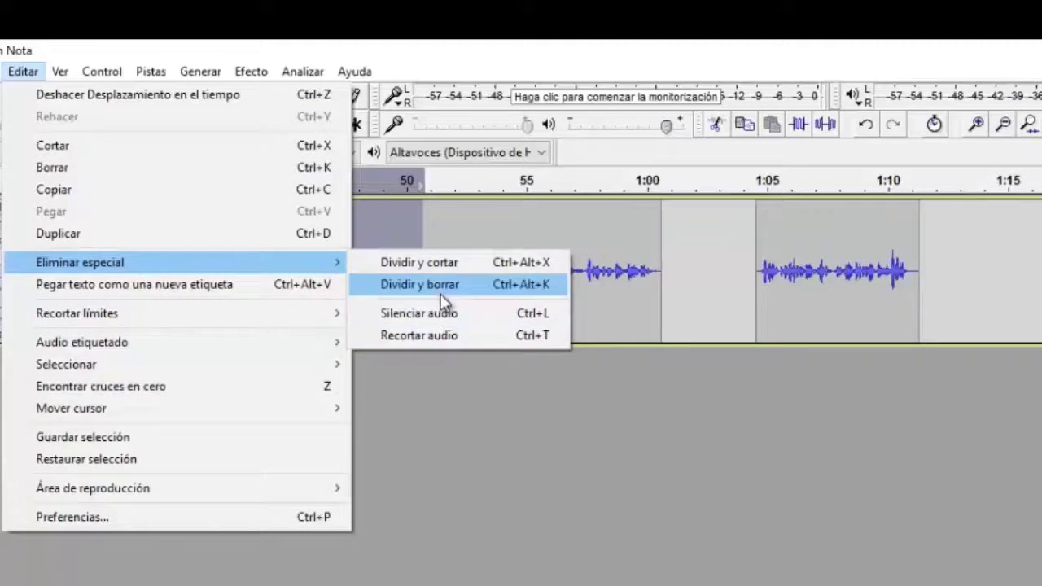
pyautogui.click(442, 285)
# Place the cursor at about 1:07.5 in the last clip and play from there.
pyautogui.click(608, 293)
pyautogui.click(767, 303)
pyautogui.click(826, 301)
pyautogui.press('space')
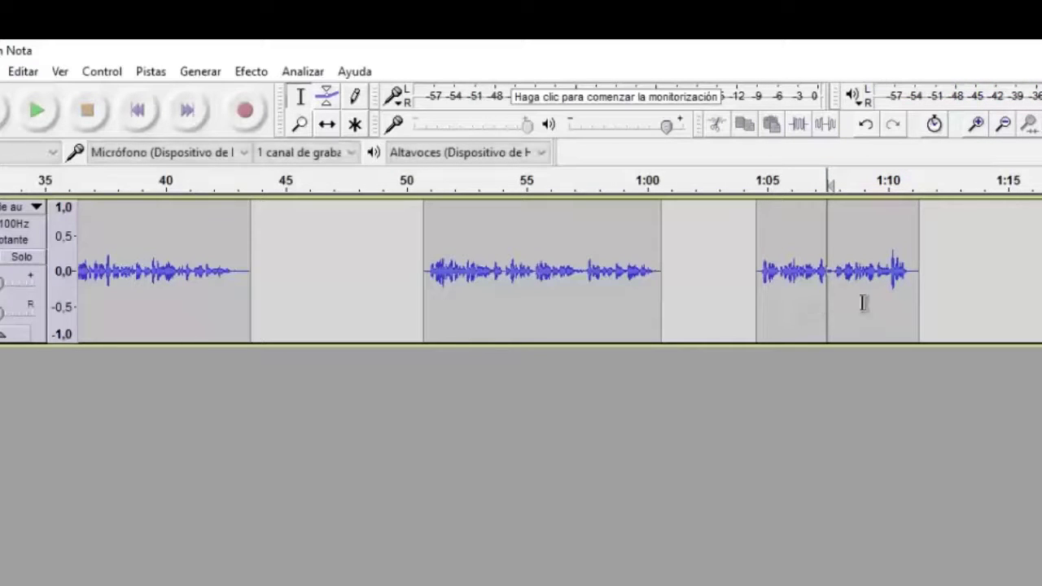
# Examine the gap around 48 s at close range with the Zoom tool, then frame all four clips from 0 to about 1:30.
pyautogui.click(301, 123)
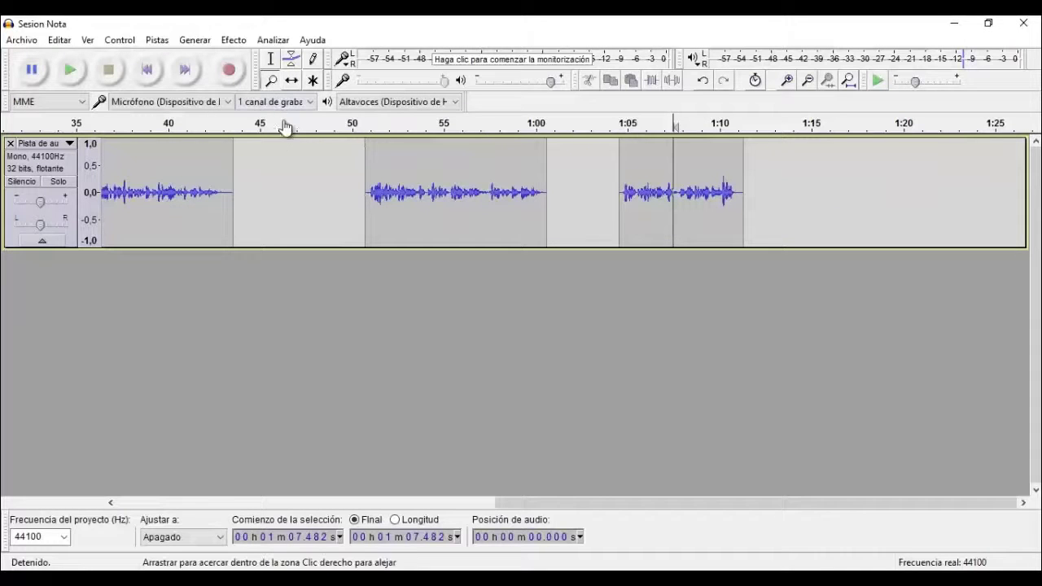
pyautogui.click(307, 202)
pyautogui.click(309, 203)
pyautogui.click(317, 196)
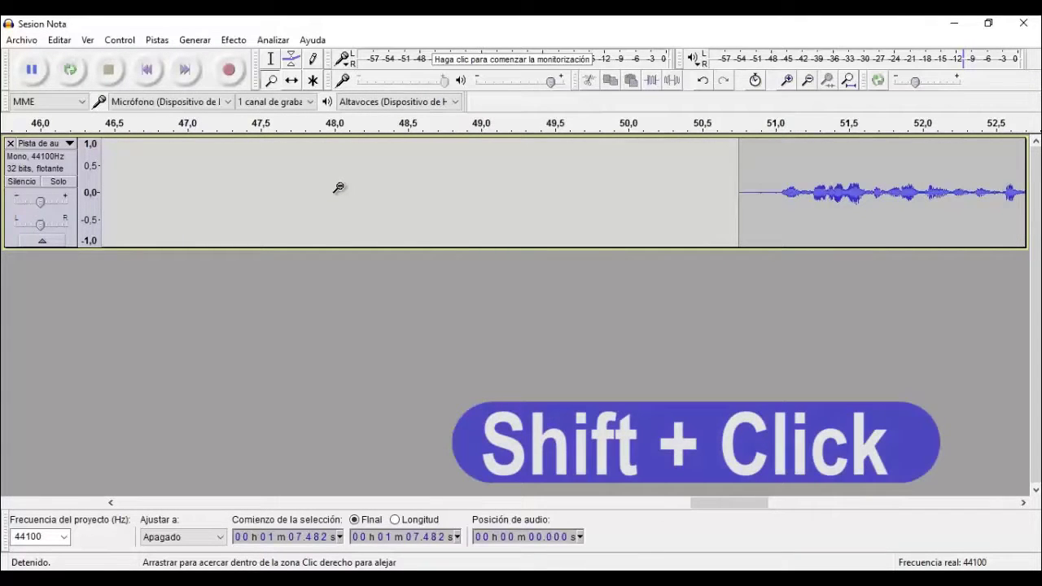
pyautogui.keyDown('shift'); pyautogui.click(338, 188); pyautogui.keyUp('shift')
pyautogui.keyDown('shift'); pyautogui.click(338, 188); pyautogui.keyUp('shift')
pyautogui.keyDown('shift'); pyautogui.click(339, 188); pyautogui.keyUp('shift')
pyautogui.keyDown('shift'); pyautogui.click(339, 188); pyautogui.keyUp('shift')
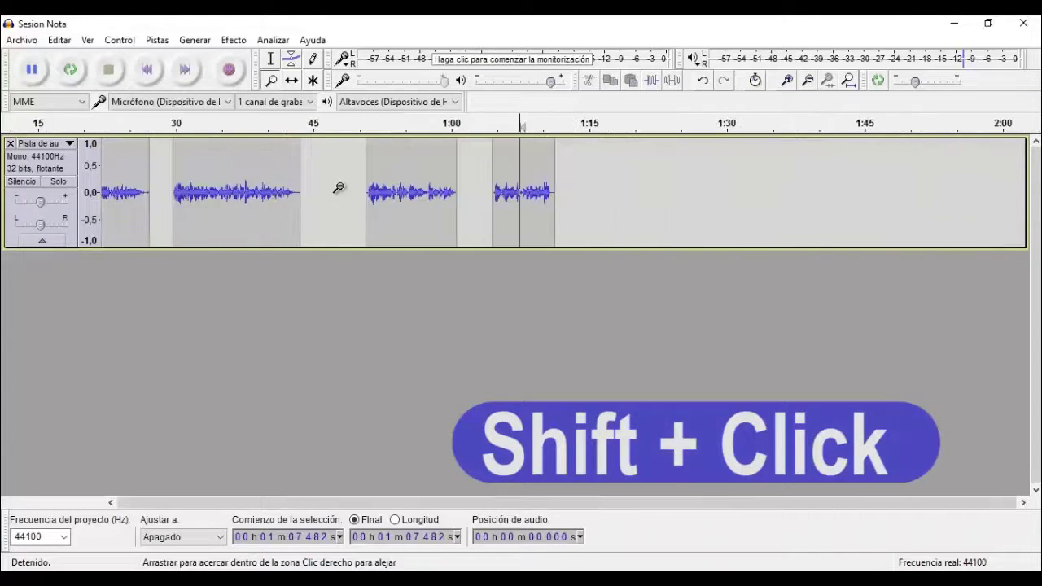
pyautogui.keyDown('shift'); pyautogui.click(339, 188); pyautogui.keyUp('shift')
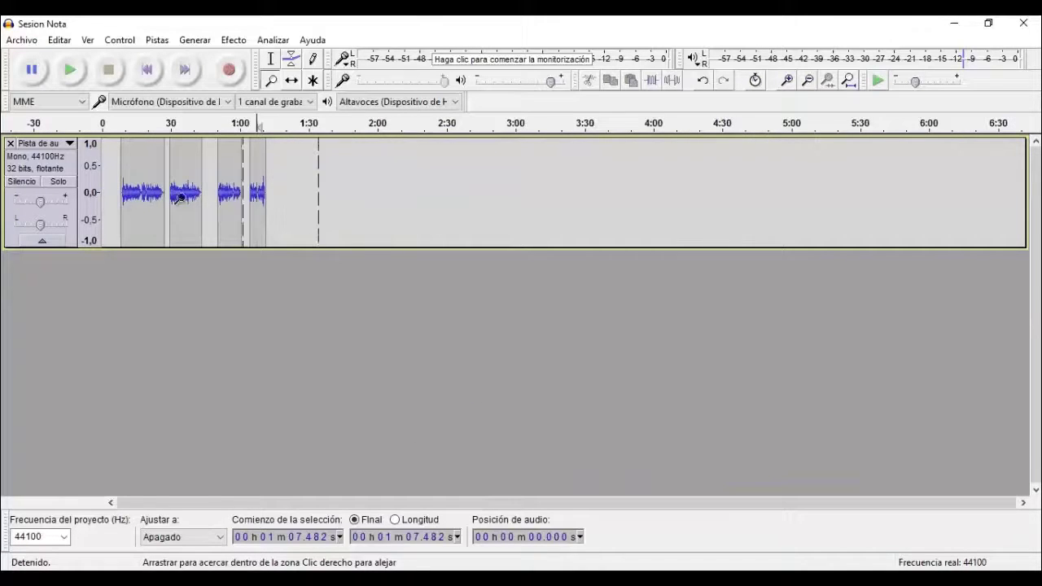
pyautogui.moveTo(203, 195); pyautogui.dragTo(97, 196)
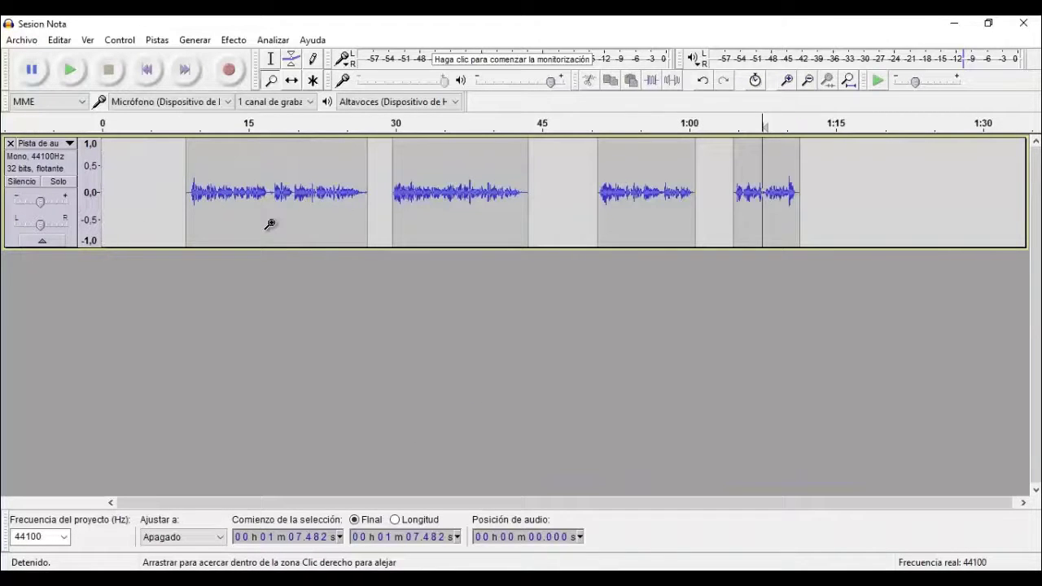
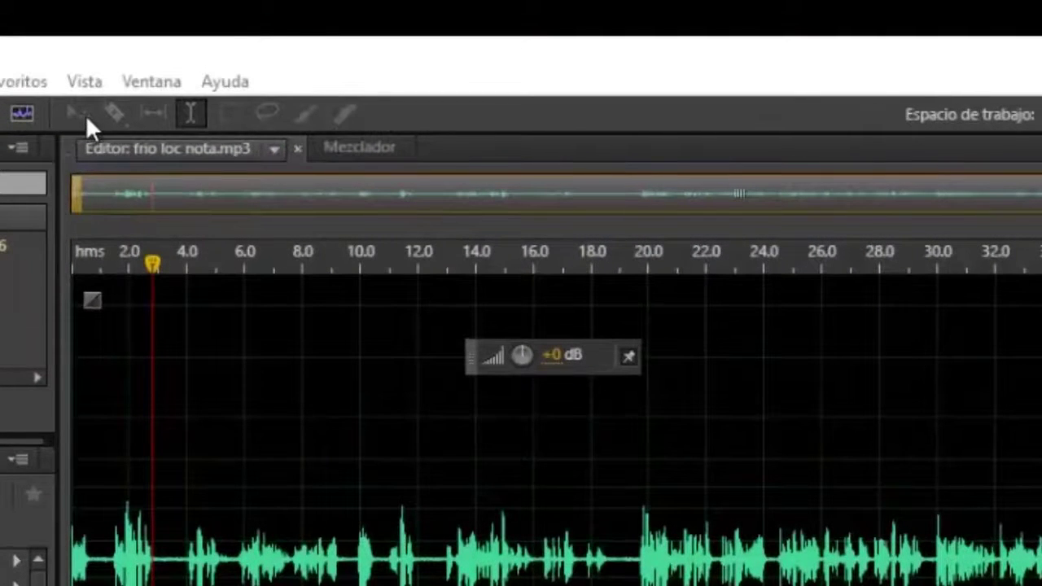
# Switch to Adobe Audition and, with the Time Selection tool, play frio loc nota.mp3 from about 3.6 s.
pyautogui.click(228, 442)
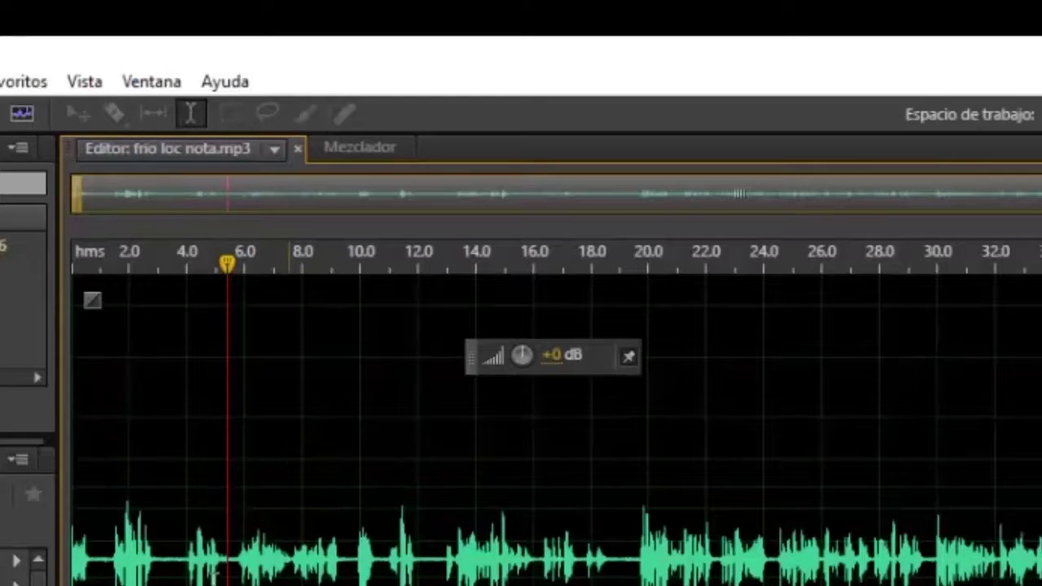
pyautogui.click(196, 407)
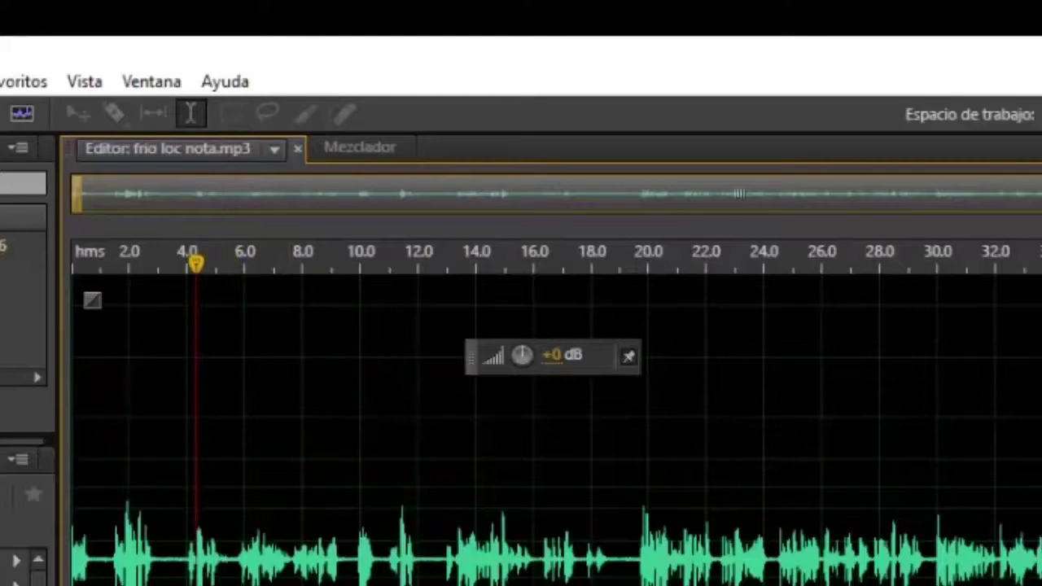
pyautogui.click(193, 113)
pyautogui.press('space')
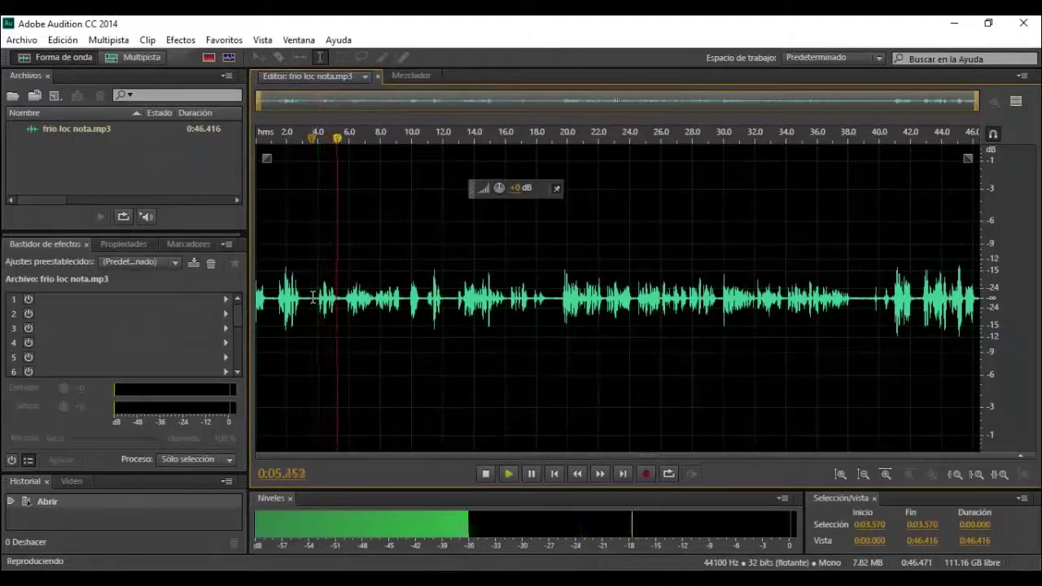
pyautogui.press('space')
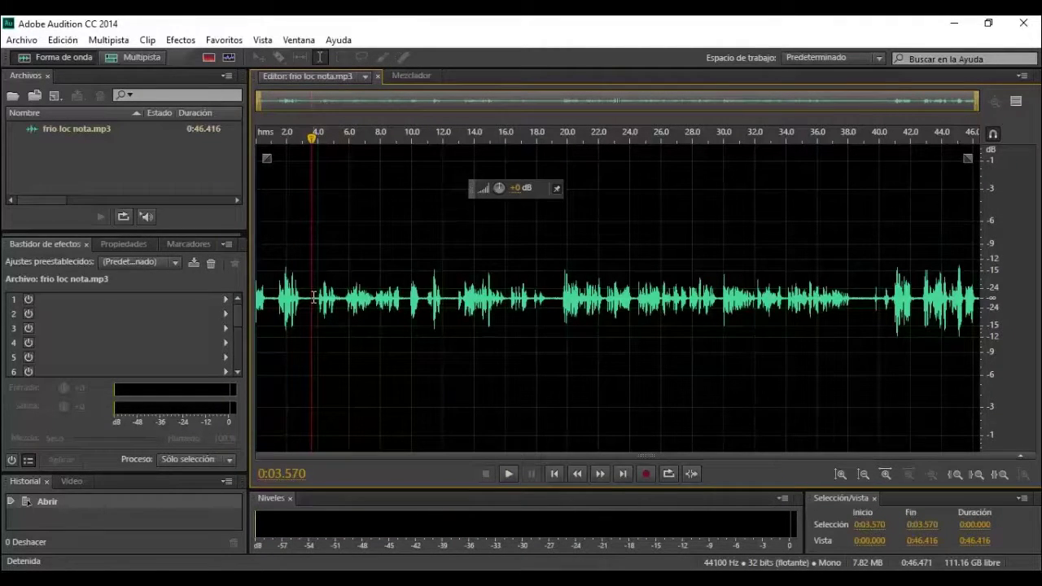
pyautogui.press('space')
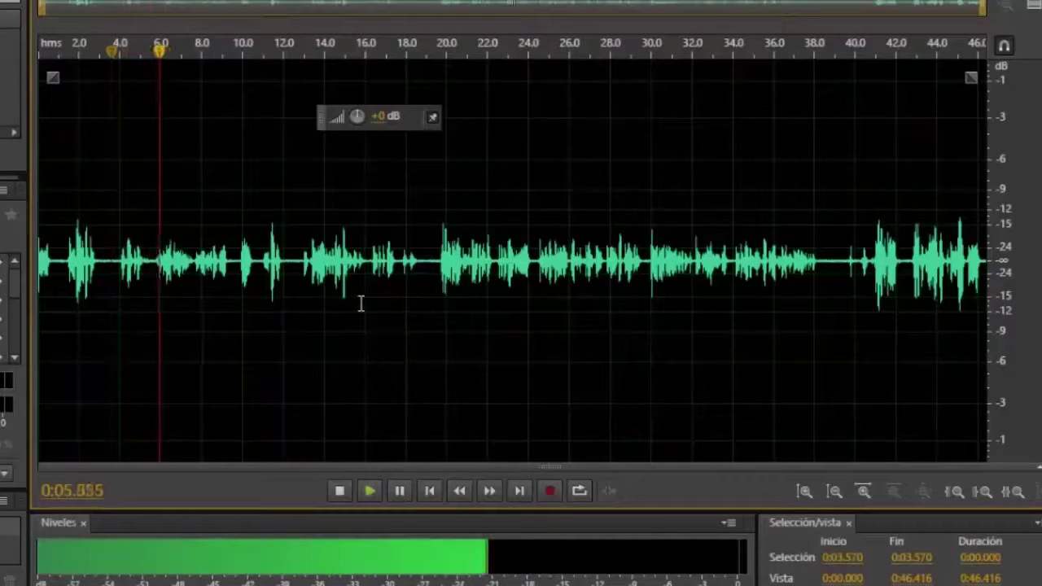
pyautogui.press('space')
# Play from about 16.6 s to locate the good take and delete everything from the start to about 18.9 s.
pyautogui.click(378, 267)
pyautogui.press('space')
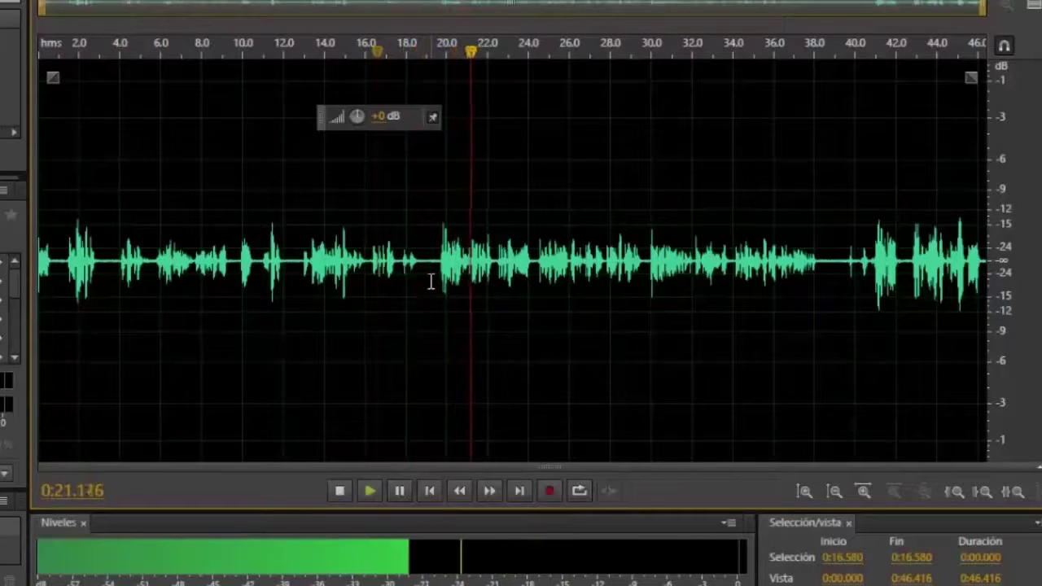
pyautogui.press('space')
pyautogui.moveTo(426, 284); pyautogui.dragTo(39, 295)
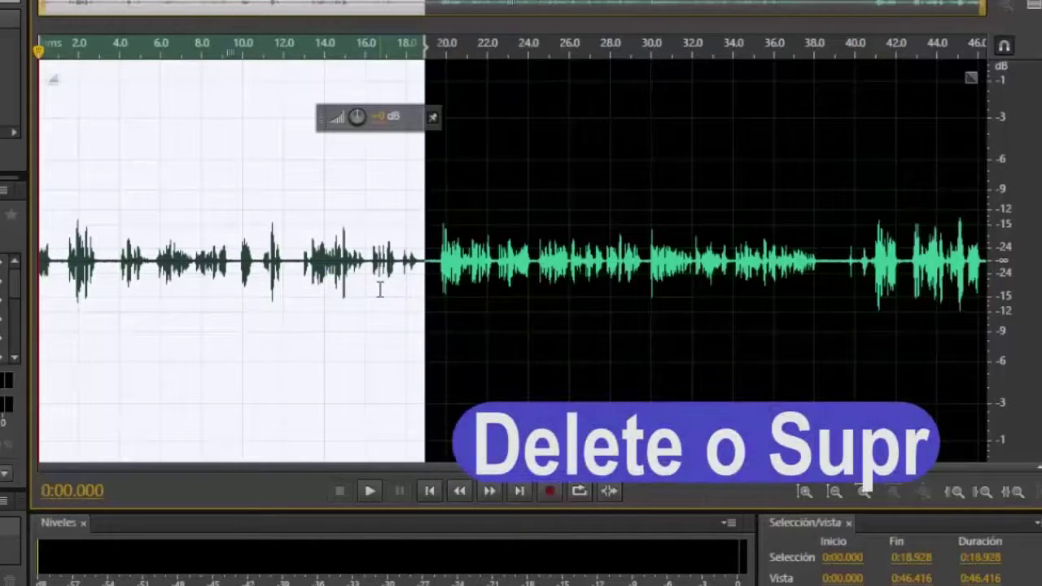
pyautogui.press('Delete')
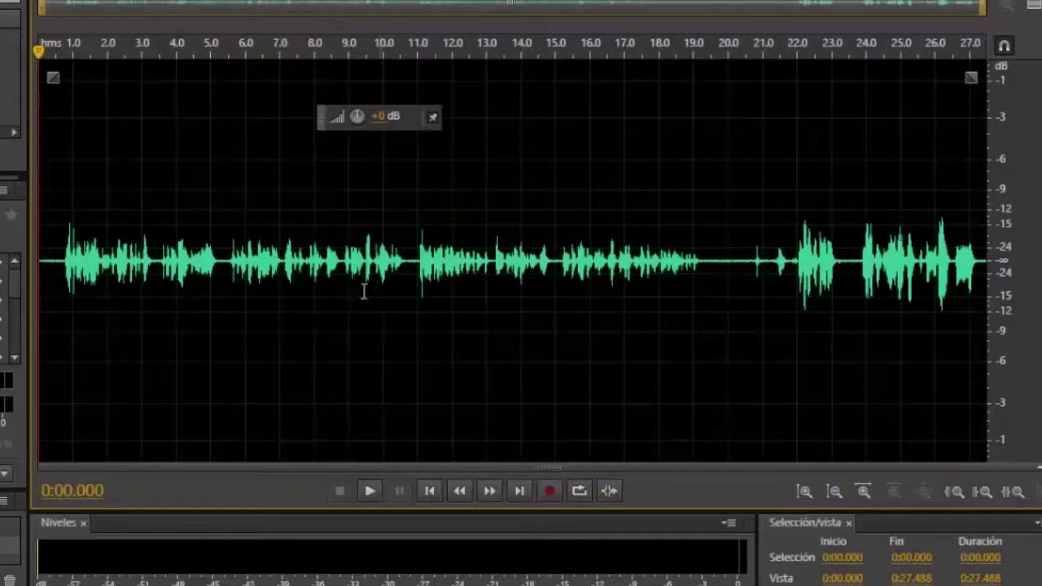
# Play the recording to locate the unwanted phrase and delete the passage from about 13.2 s to 15.1 s.
pyautogui.press('space')
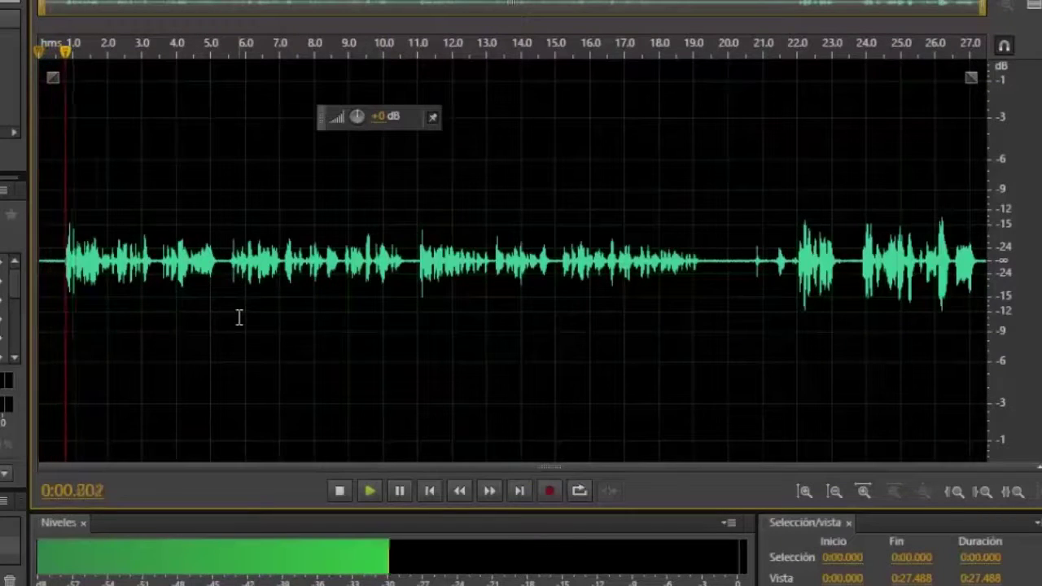
pyautogui.click(523, 302)
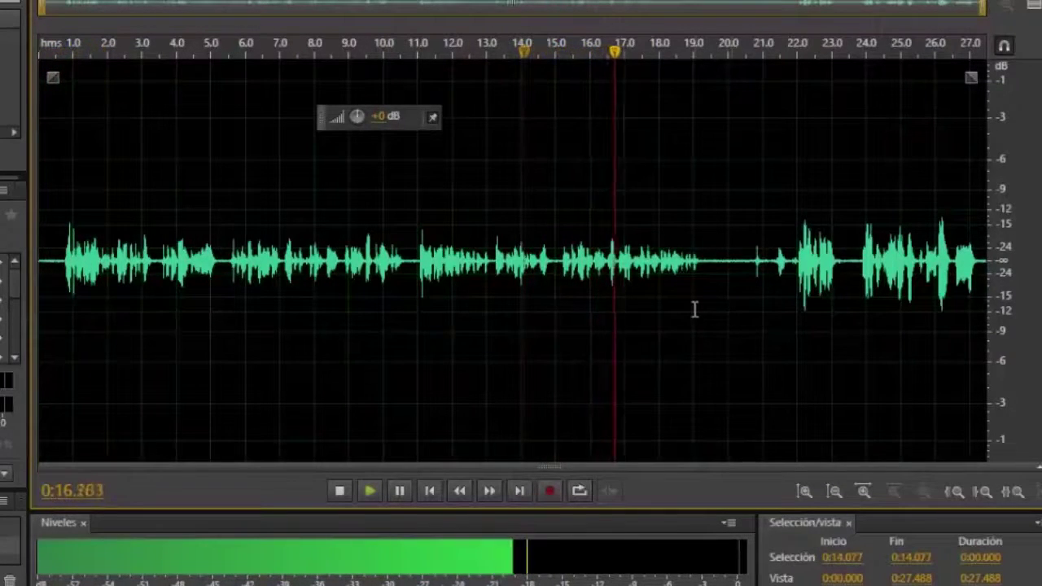
pyautogui.click(470, 302)
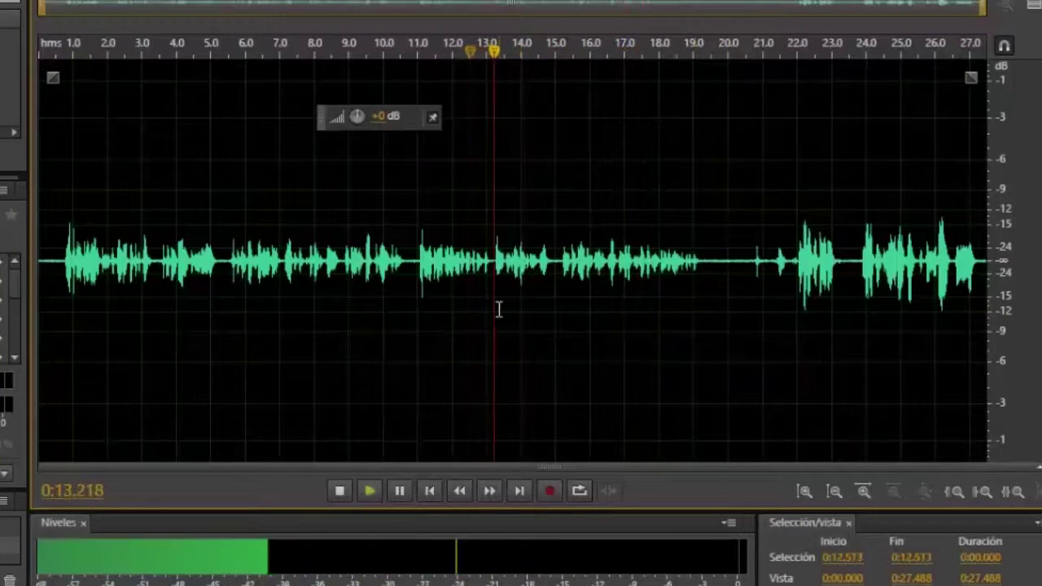
pyautogui.moveTo(559, 294); pyautogui.dragTo(491, 307)
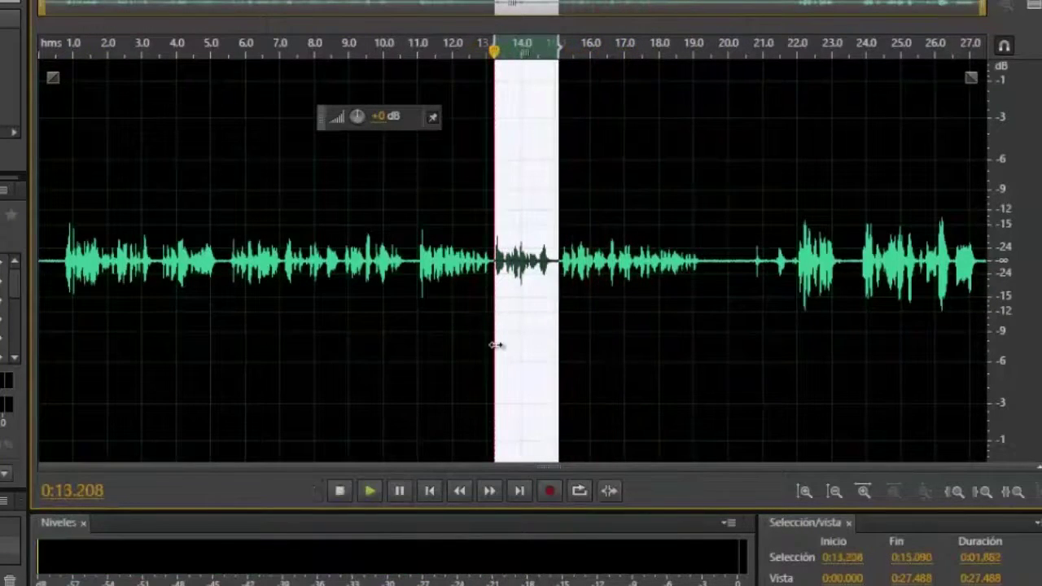
pyautogui.press('space')
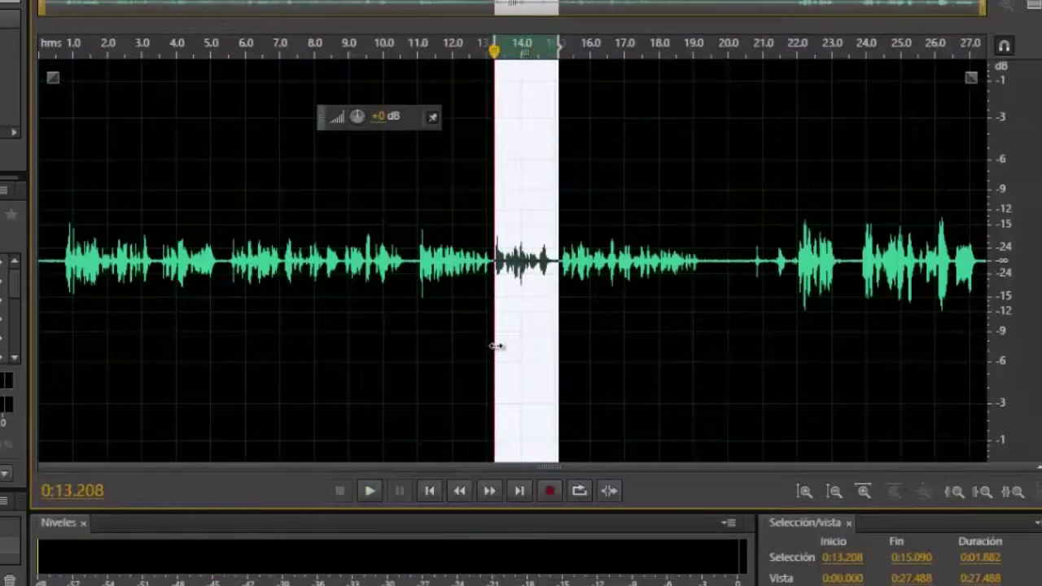
pyautogui.press('Delete')
# Play across the cut from about 11.4 s and delete everything from about 18.1 s to the end.
pyautogui.click(462, 341)
pyautogui.press('space')
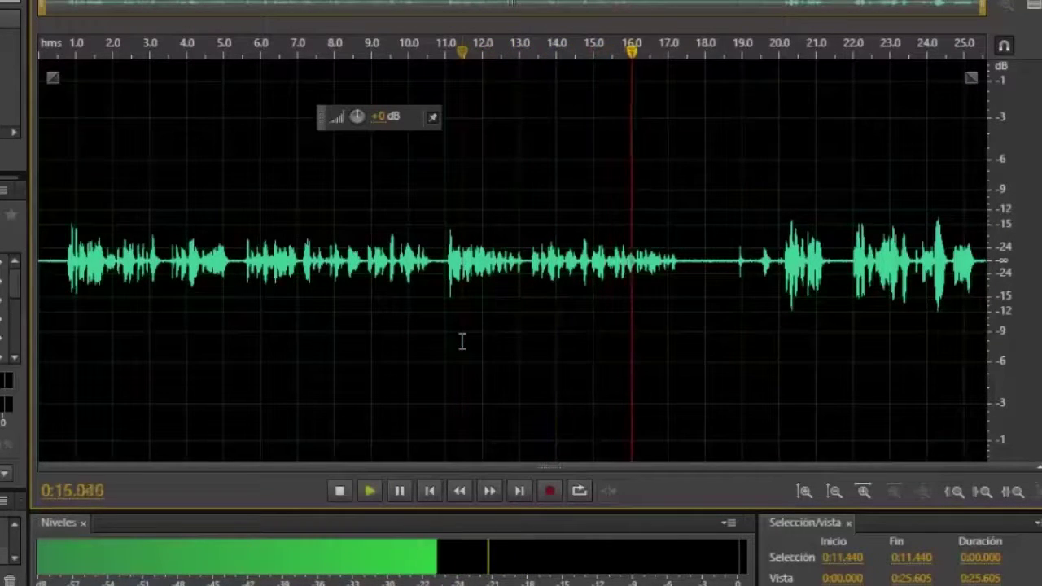
pyautogui.press('space')
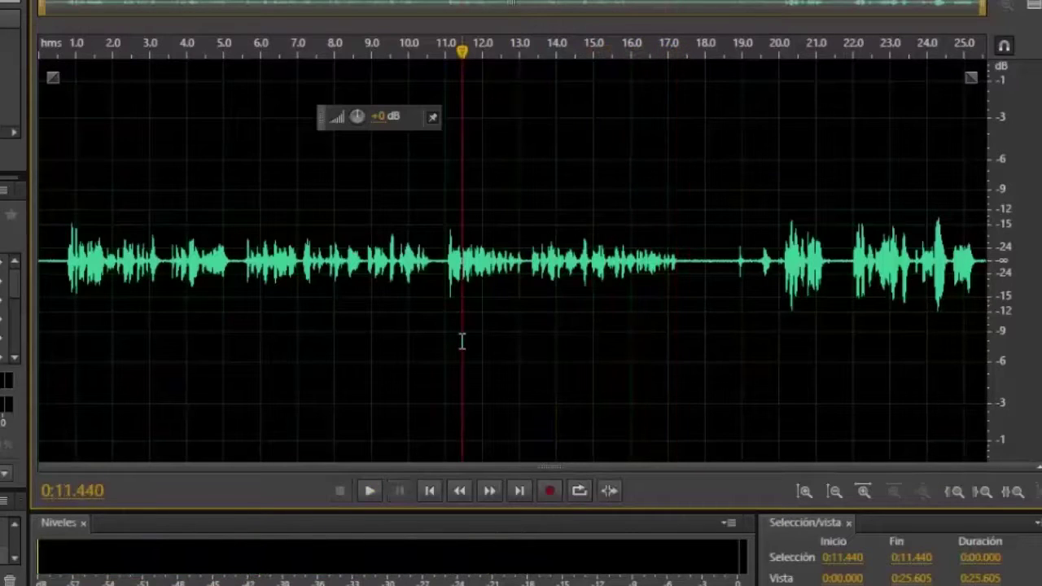
pyautogui.moveTo(708, 301); pyautogui.dragTo(1022, 274)
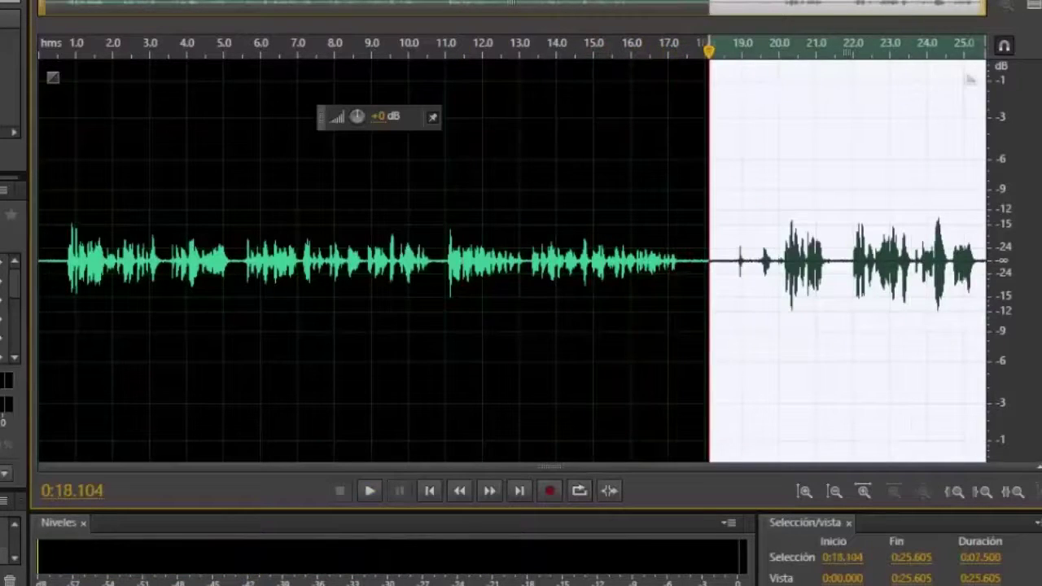
pyautogui.press('Delete')
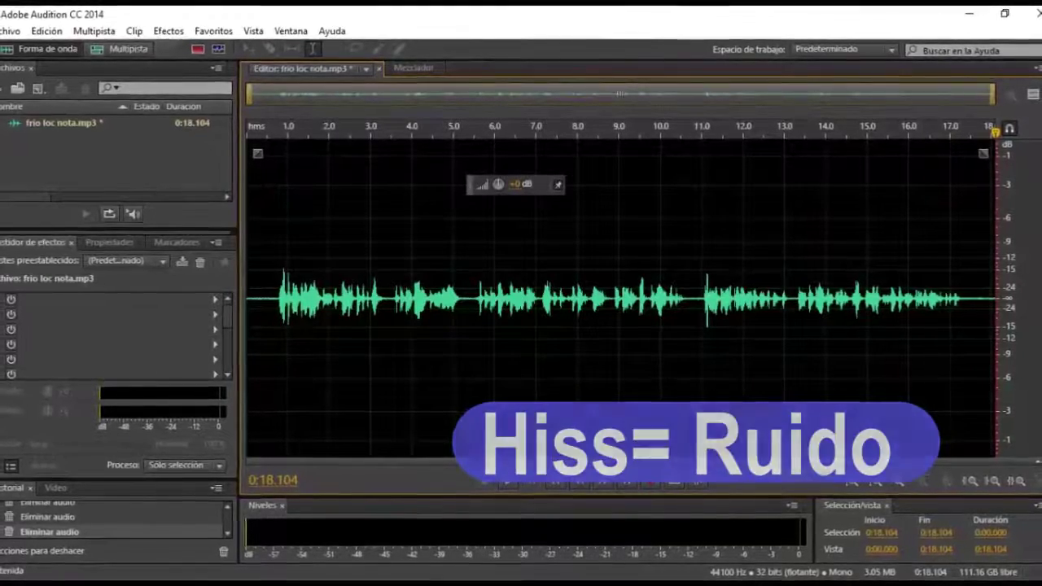
# Listen to the opening and capture the first 0.7 s as the noise print in the Noise Reduction effect.
pyautogui.press('space')
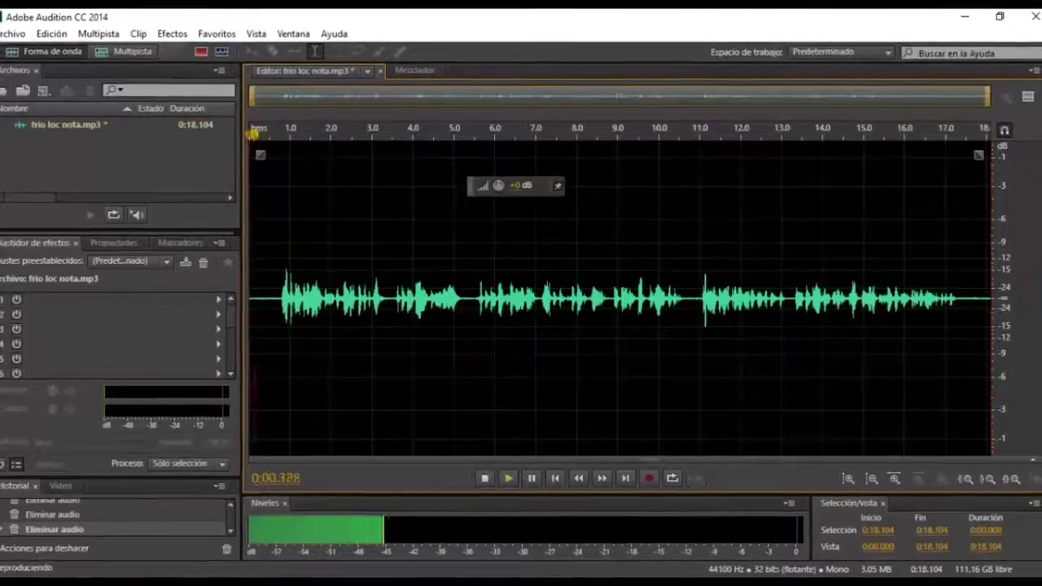
pyautogui.press('space')
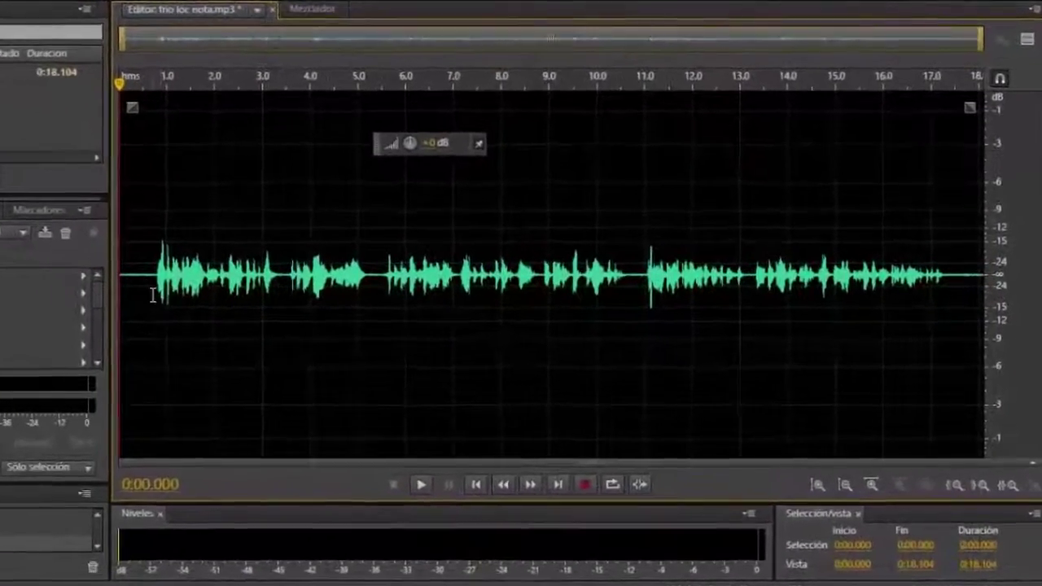
pyautogui.moveTo(155, 295); pyautogui.dragTo(101, 302)
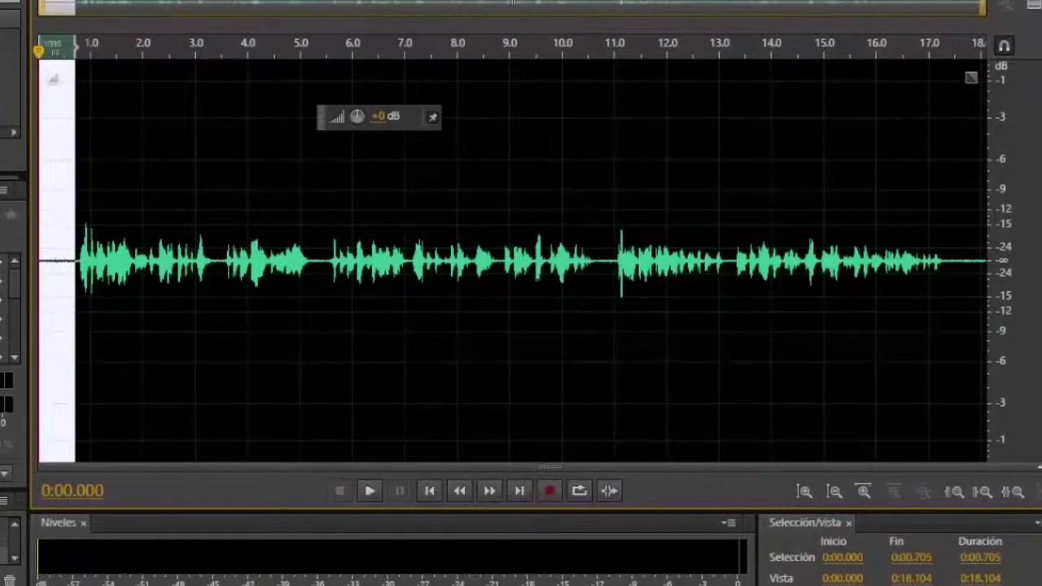
pyautogui.click(0, 0)
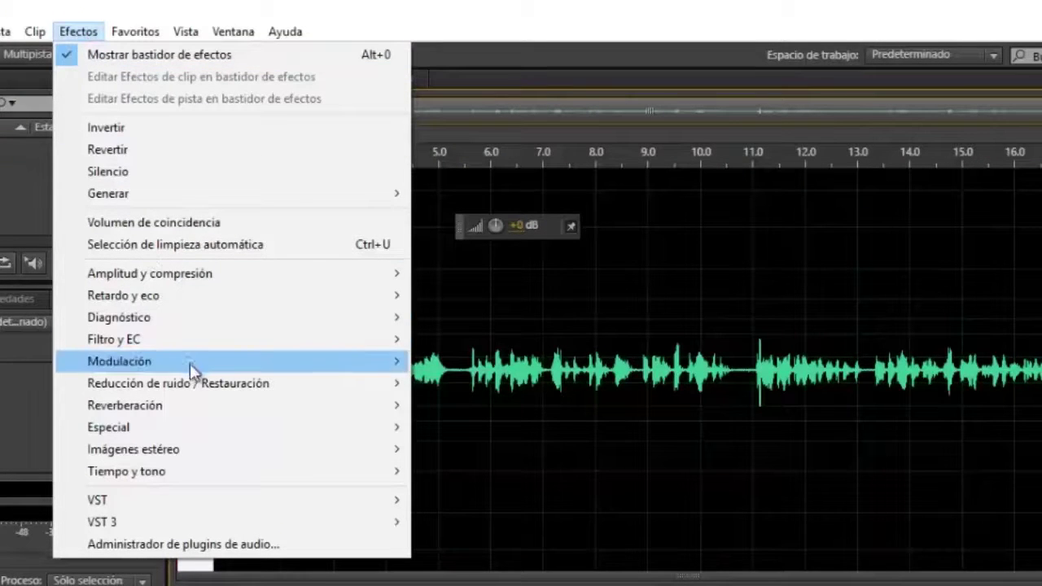
pyautogui.moveTo(198, 380)
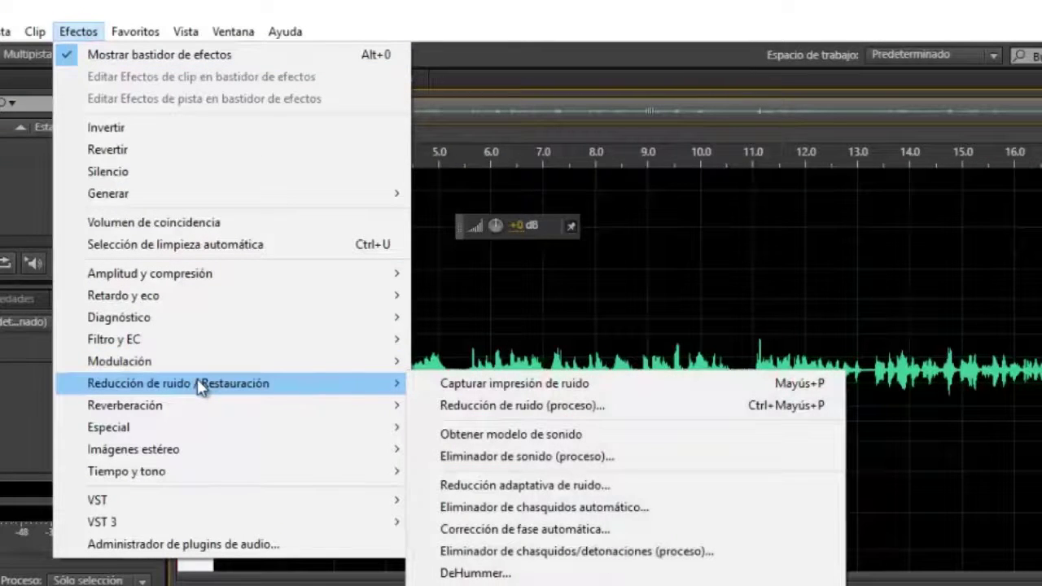
pyautogui.click(503, 411)
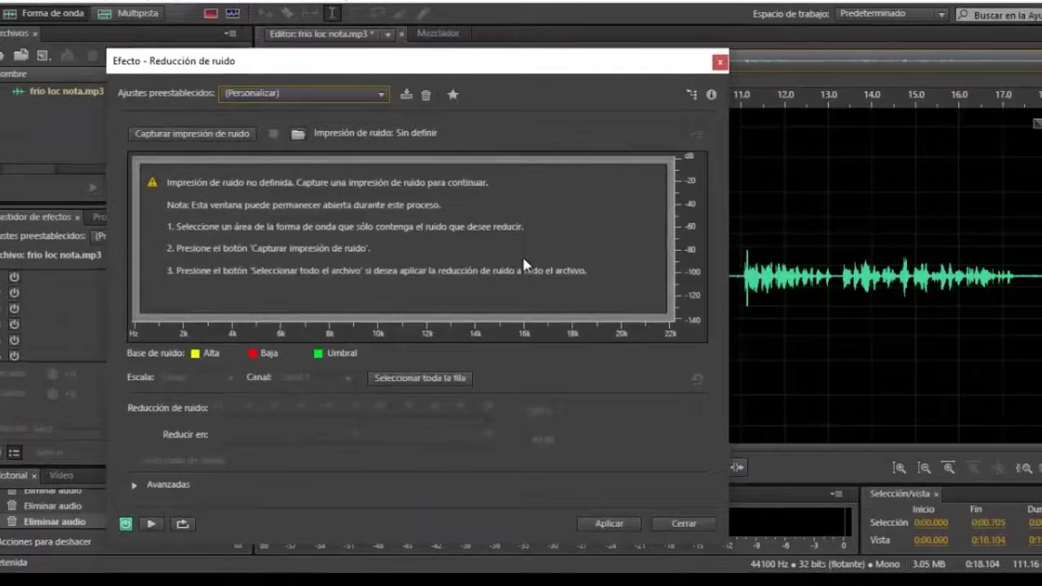
pyautogui.moveTo(418, 59); pyautogui.dragTo(550, 34)
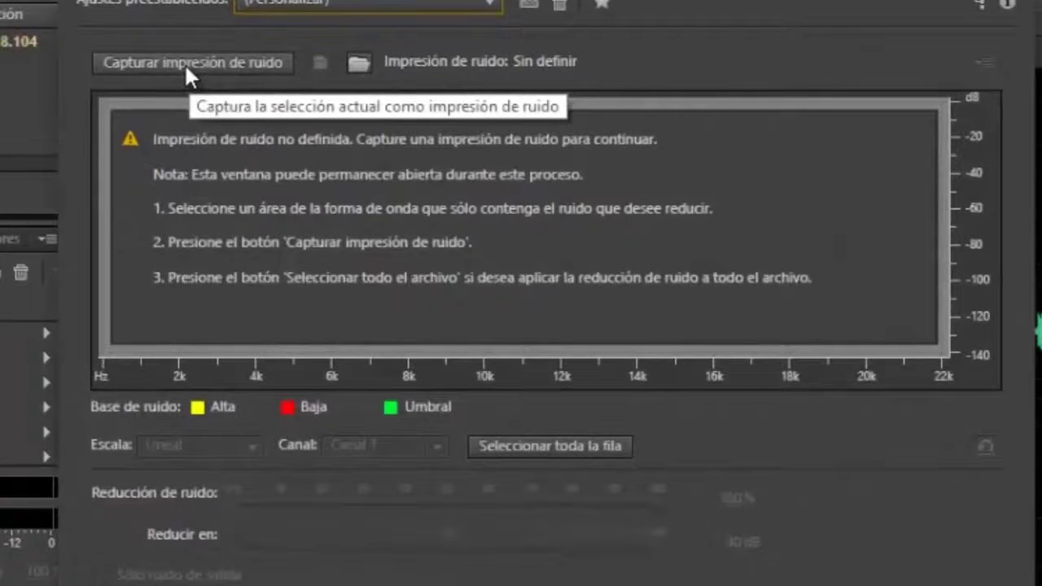
pyautogui.click(184, 63)
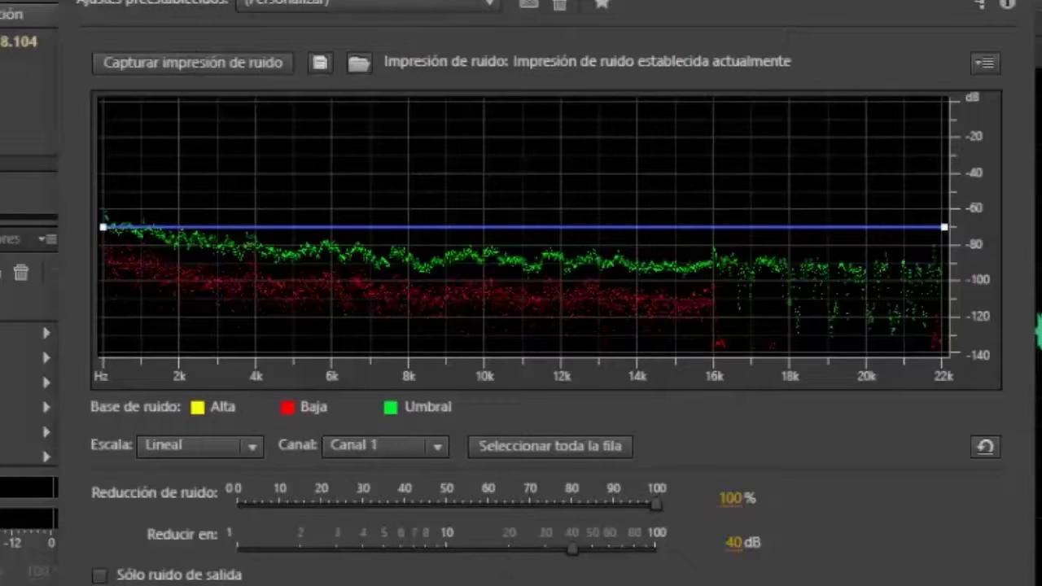
# Extend the noise reduction to the entire file and preview the cleaned audio.
pyautogui.click(547, 451)
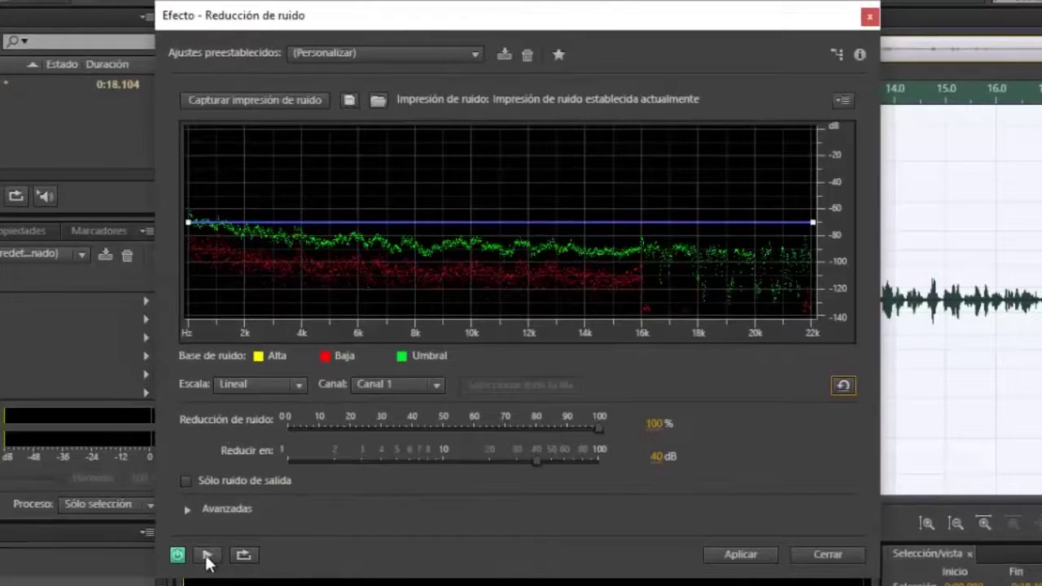
pyautogui.click(208, 556)
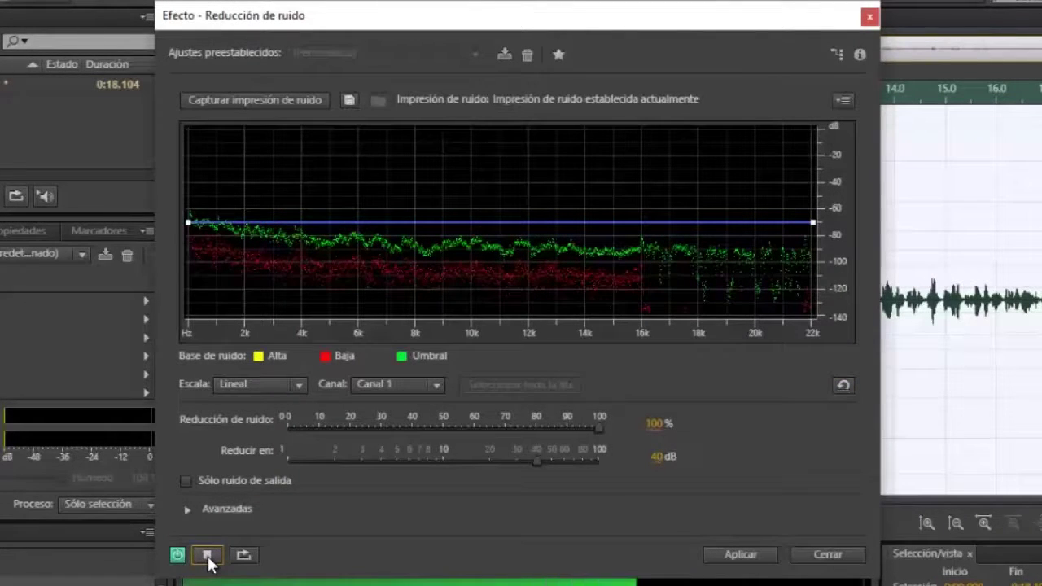
pyautogui.click(207, 556)
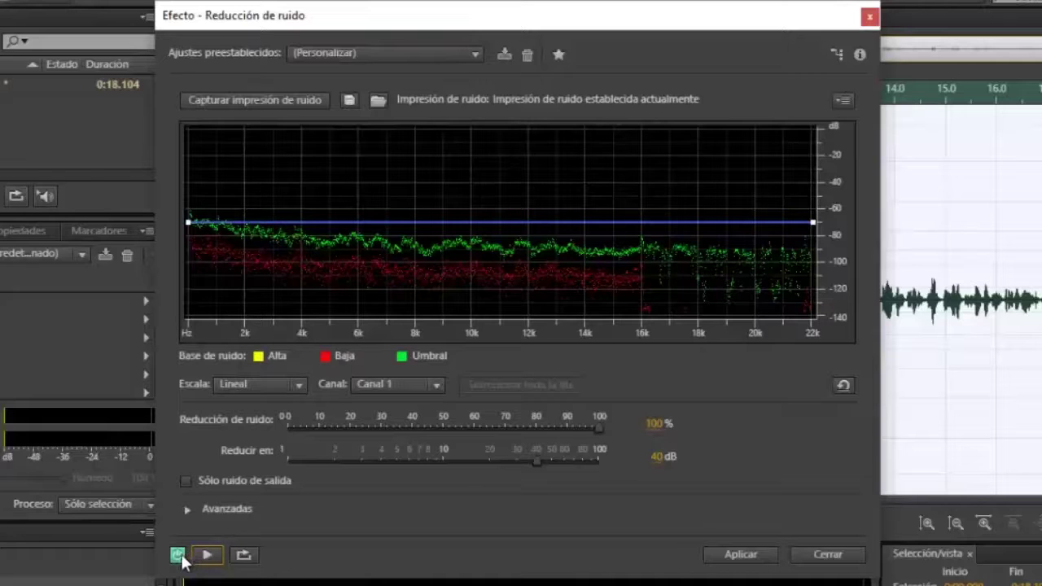
pyautogui.click(177, 556)
pyautogui.click(178, 555)
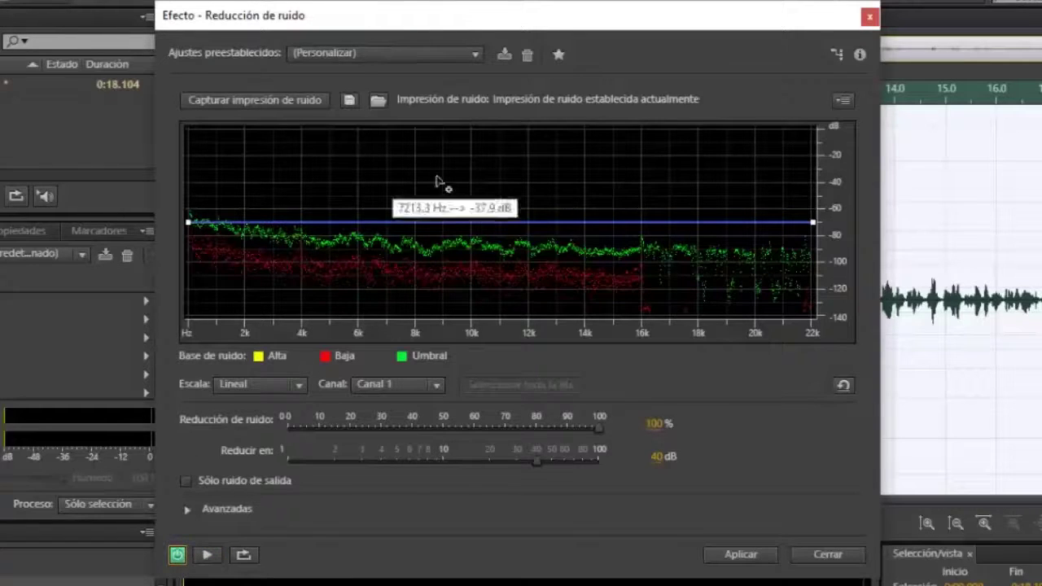
# Compare the preview with the effect off and on, and apply Noise Reduction at 100% and 40 dB.
pyautogui.click(207, 556)
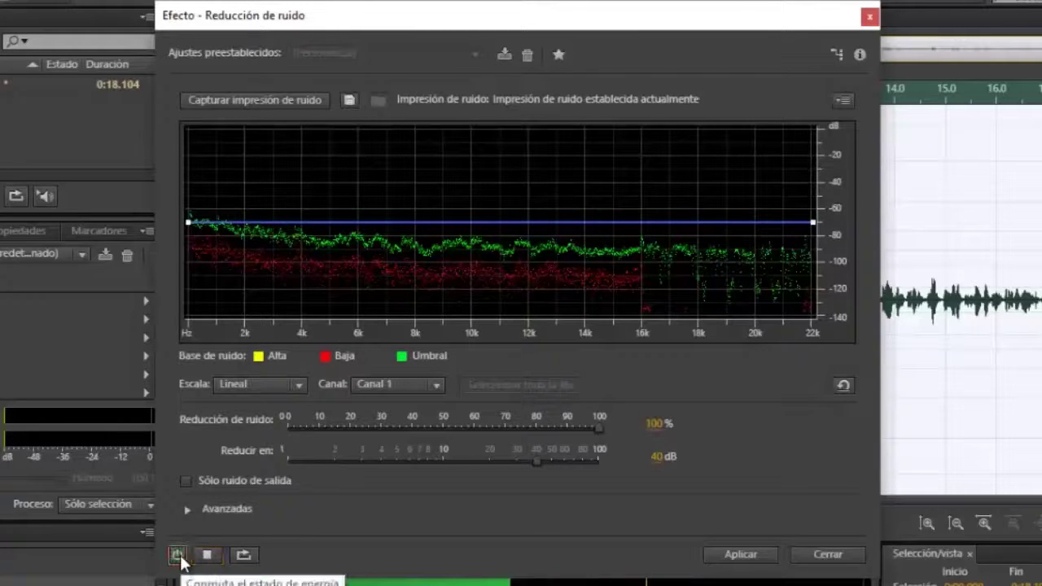
pyautogui.click(177, 555)
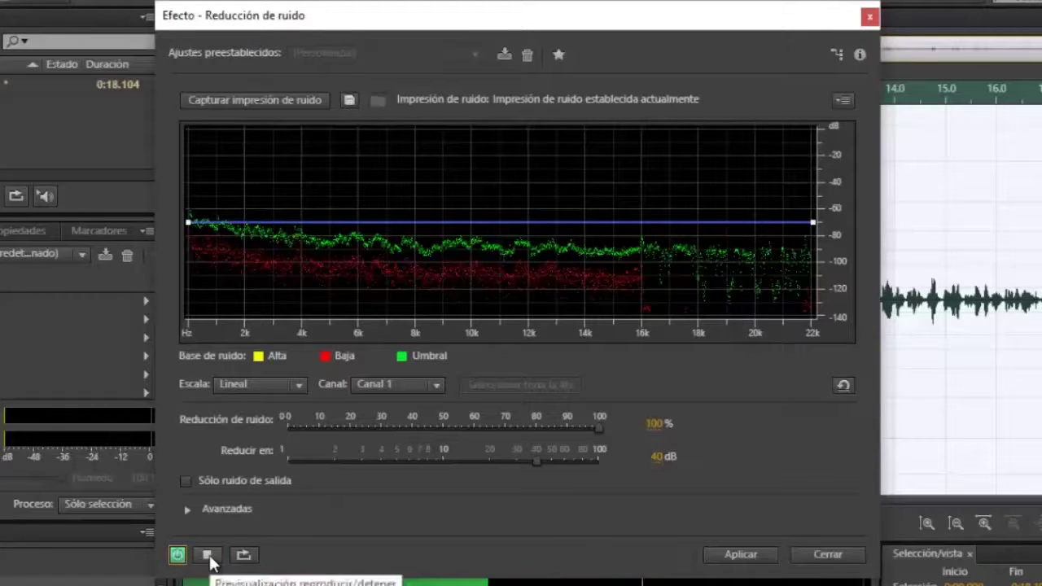
pyautogui.click(208, 556)
pyautogui.click(730, 554)
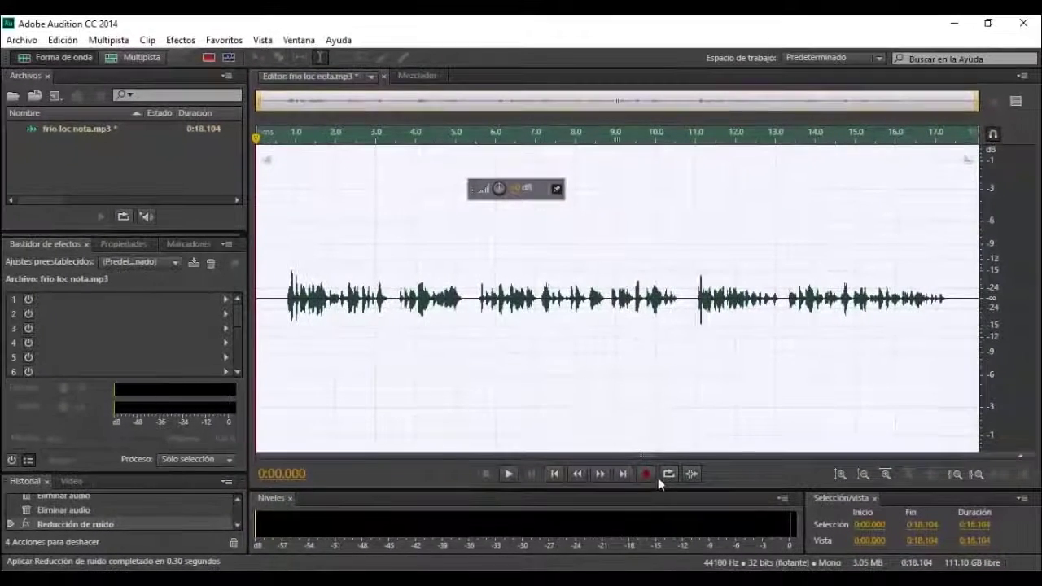
# Delete the passage from about 3.5 s to 5.5 s and check the cut by playing from about 2.6 s.
pyautogui.click(322, 333)
pyautogui.press('space')
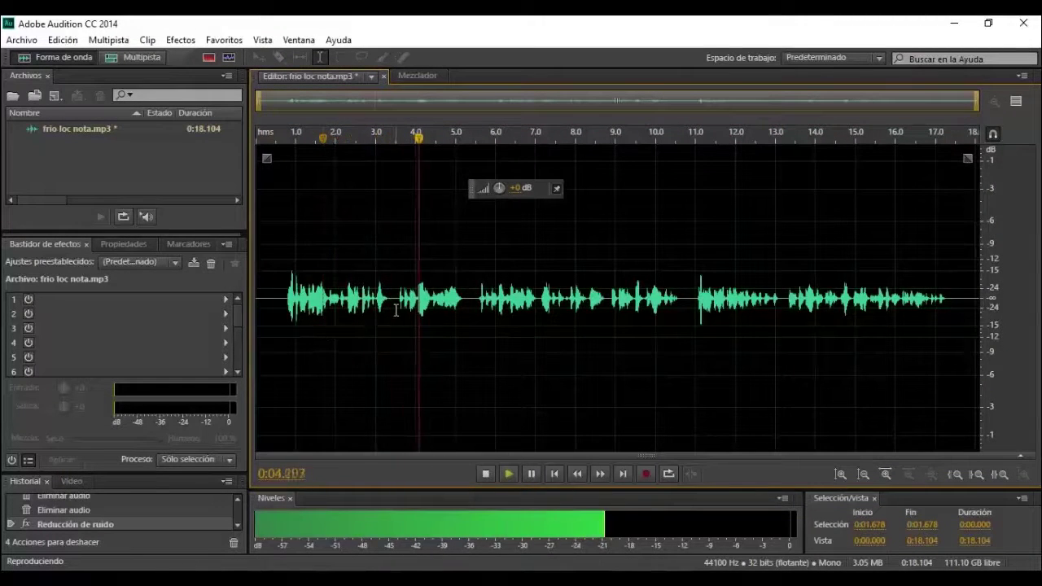
pyautogui.moveTo(477, 307); pyautogui.dragTo(396, 323)
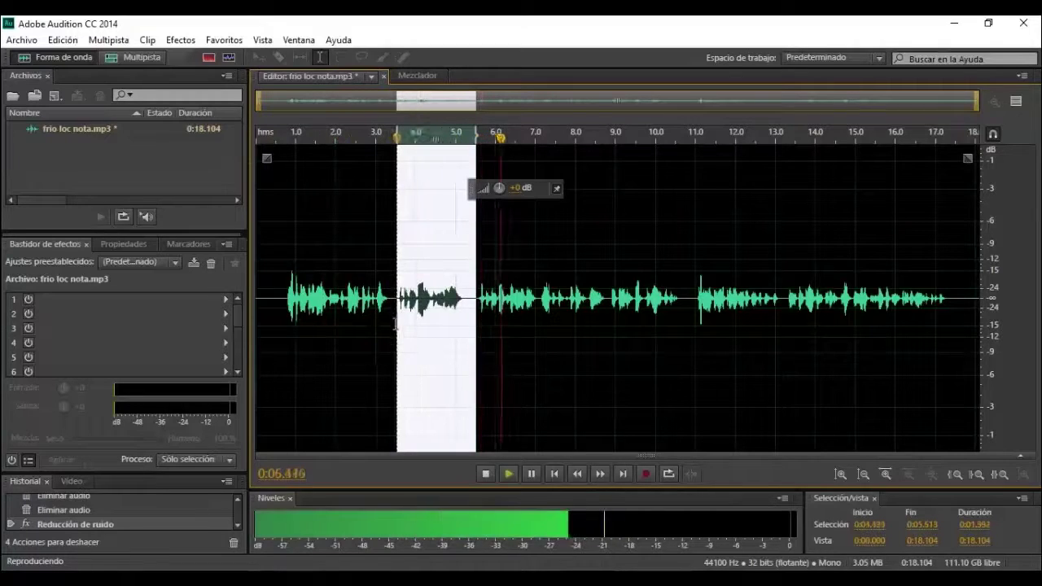
pyautogui.press('space')
pyautogui.press('Delete')
pyautogui.click(371, 334)
pyautogui.press('space')
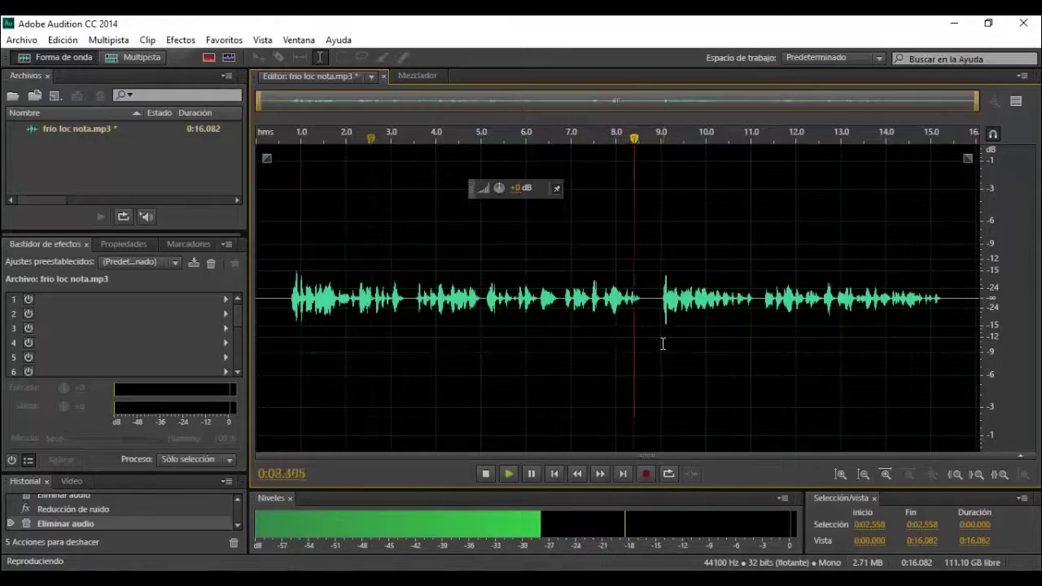
pyautogui.press('space')
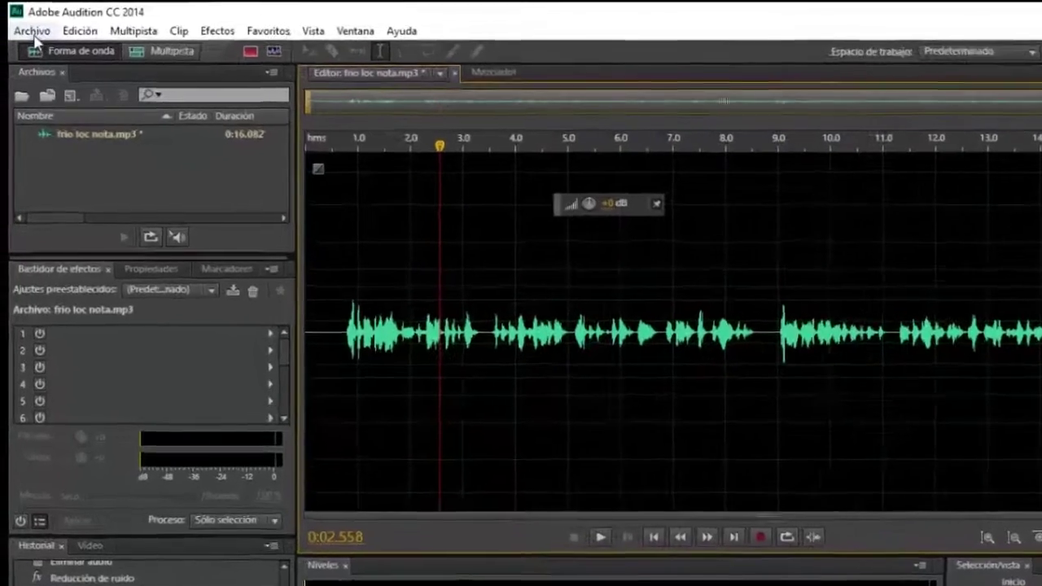
# Save frio loc nota.mp3 over the existing file, accepting the compressed format.
pyautogui.click(21, 40)
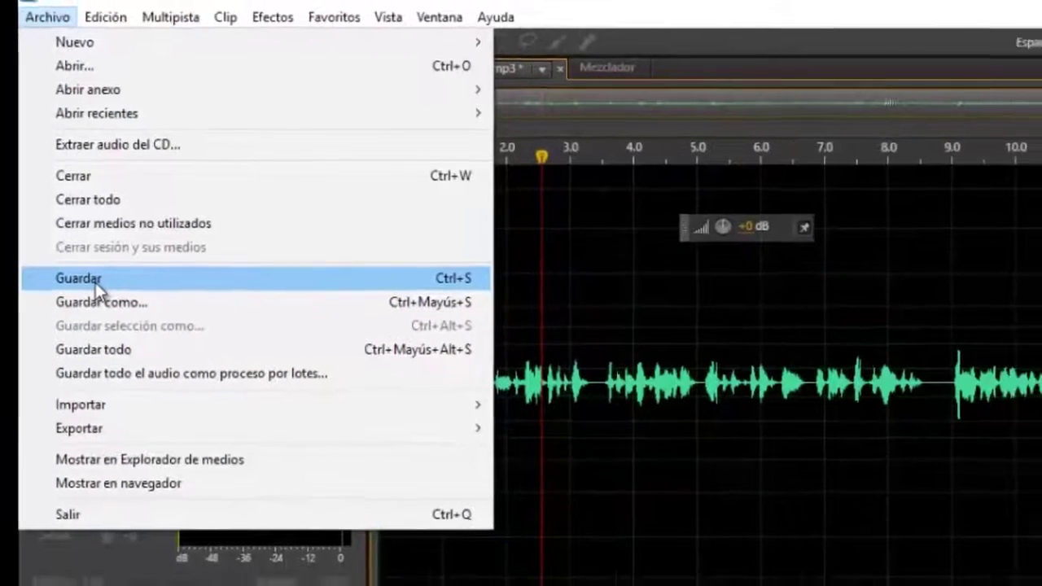
pyautogui.click(97, 289)
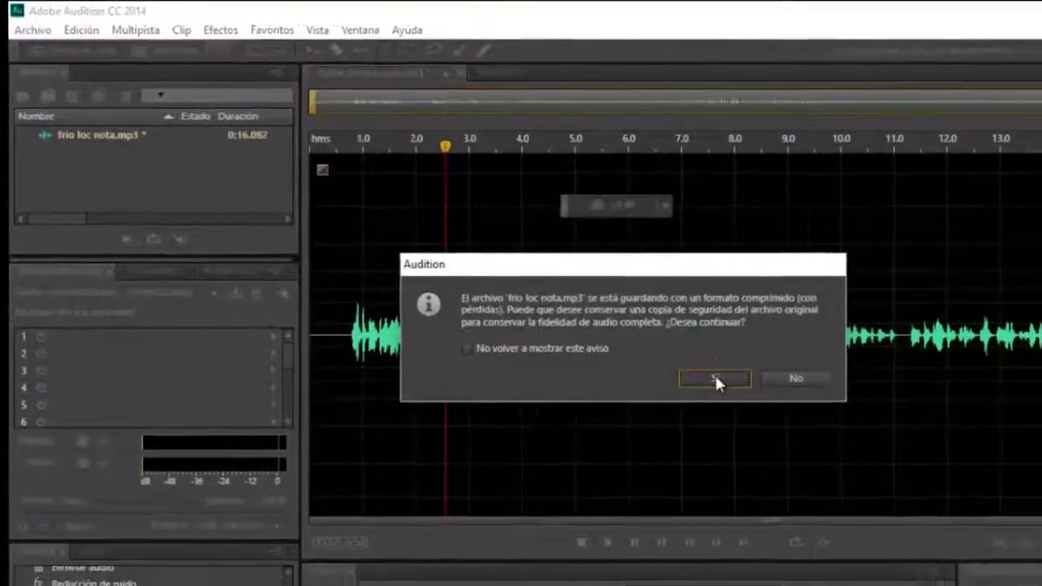
pyautogui.click(715, 379)
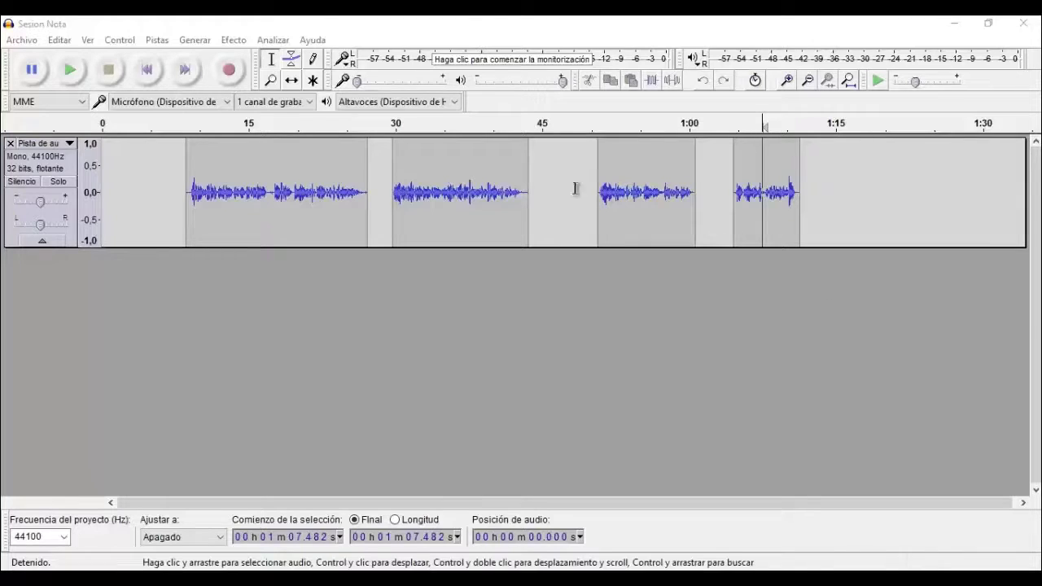
# Import the audio file Lizarraga 1 from the Nota folder into the Sesion Nota project in Audacity.
pyautogui.hotkey('alt', 'Tab')
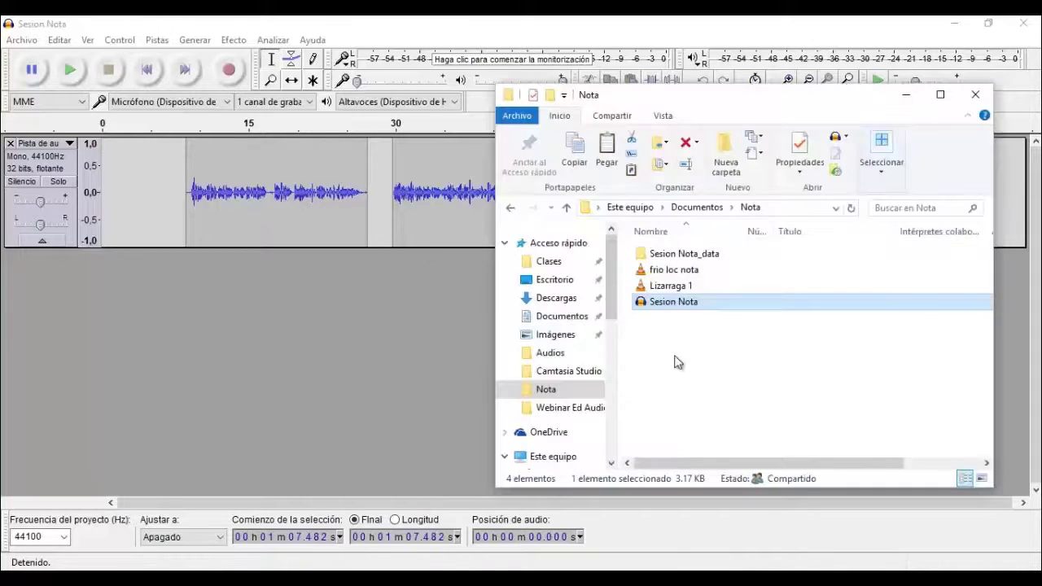
pyautogui.click(665, 290)
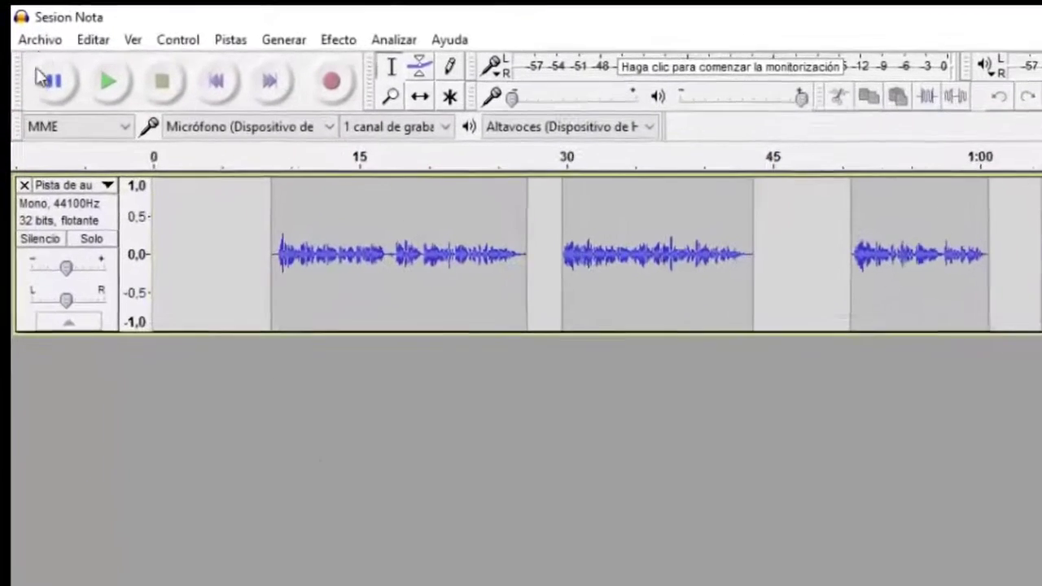
pyautogui.click(23, 39)
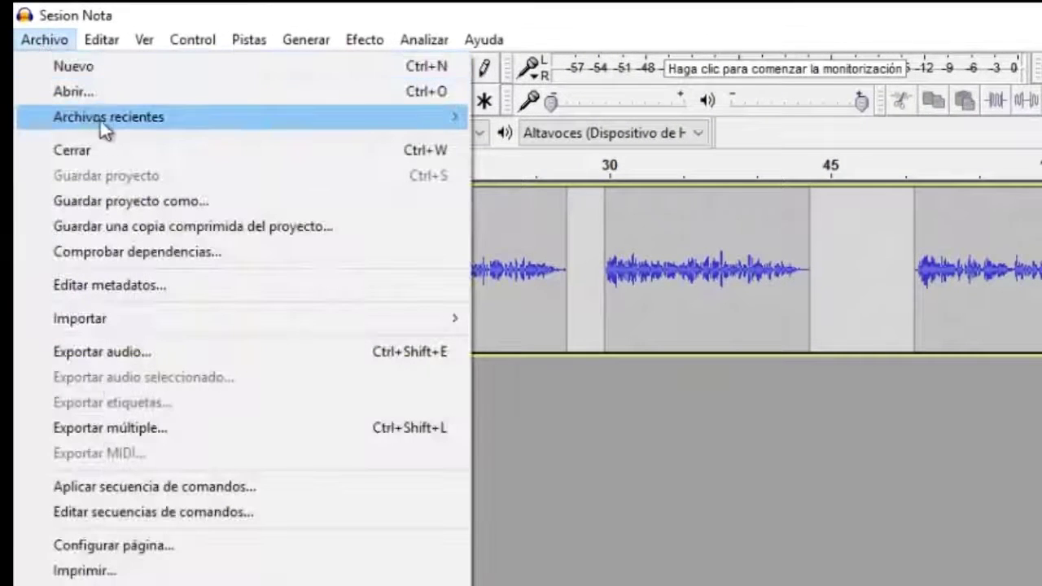
pyautogui.moveTo(151, 320)
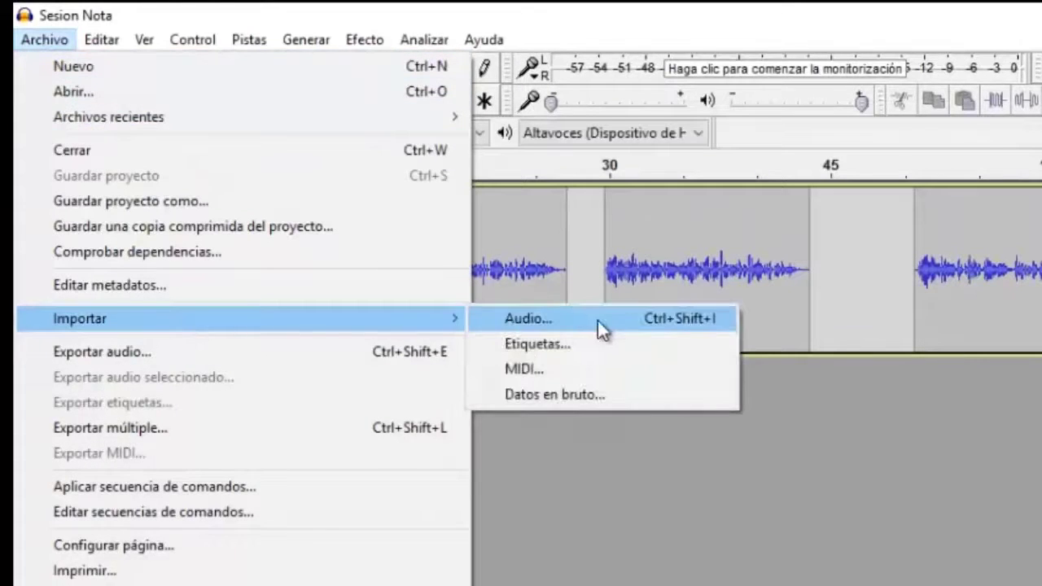
pyautogui.click(596, 319)
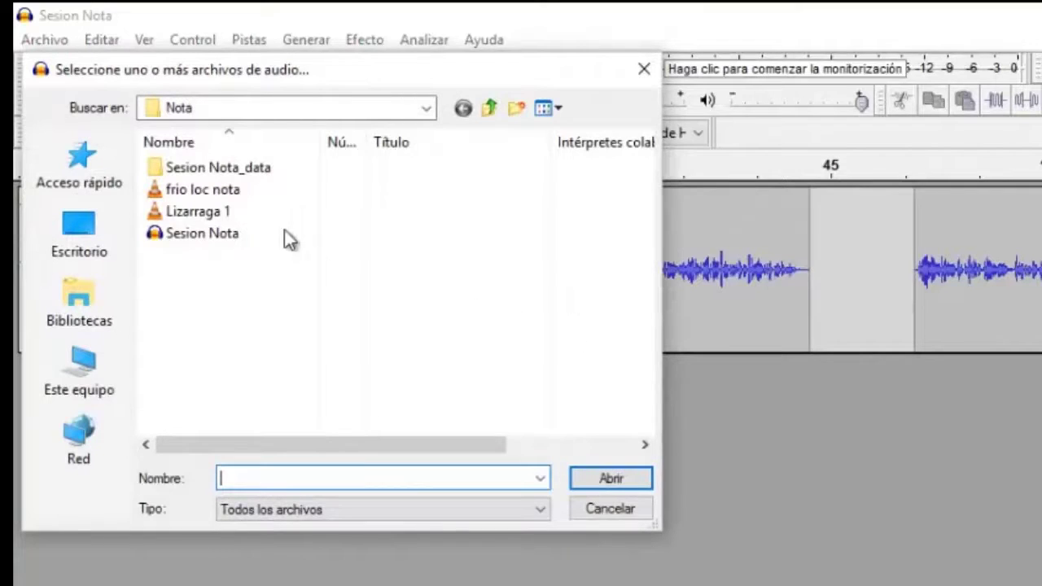
pyautogui.click(223, 214)
pyautogui.click(620, 484)
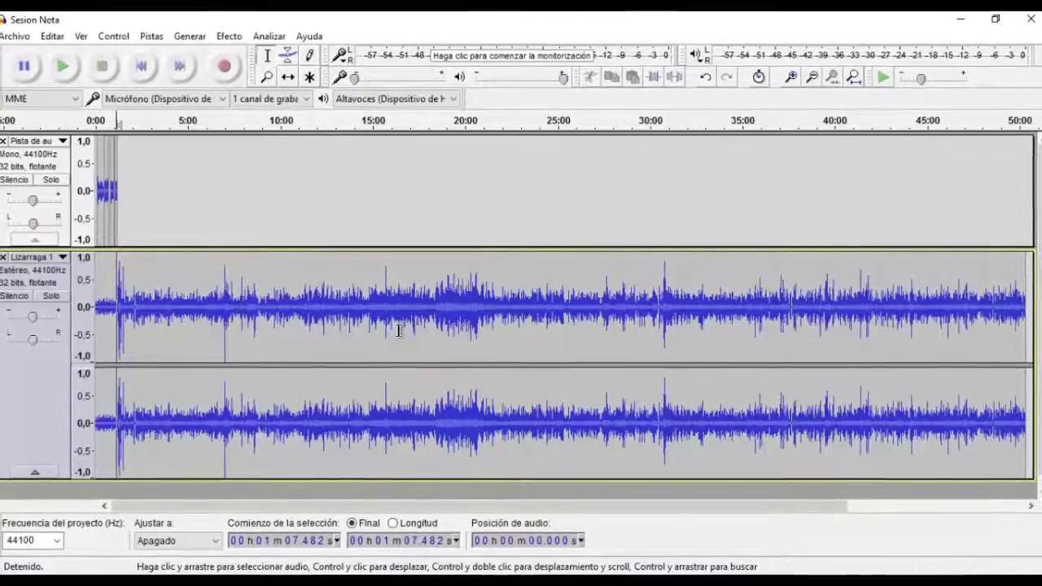
# Examine the first minutes of the Lizarraga 1 track to find where the usable speech begins.
pyautogui.click(132, 314)
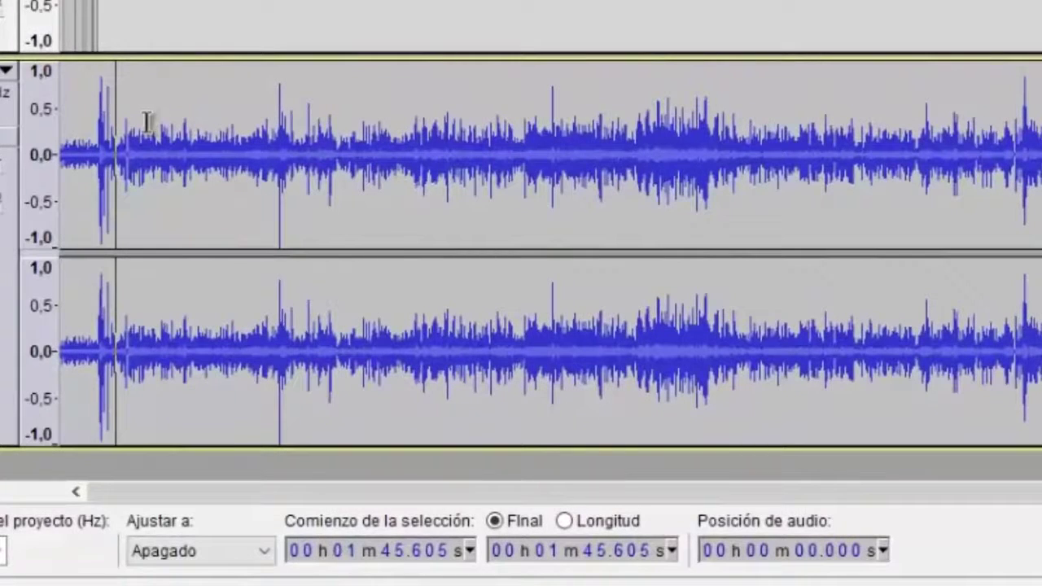
pyautogui.click(92, 169)
pyautogui.click(114, 165)
pyautogui.click(133, 165)
pyautogui.click(152, 165)
pyautogui.click(165, 169)
pyautogui.click(192, 171)
pyautogui.click(233, 173)
pyautogui.click(298, 187)
pyautogui.click(213, 199)
pyautogui.click(126, 201)
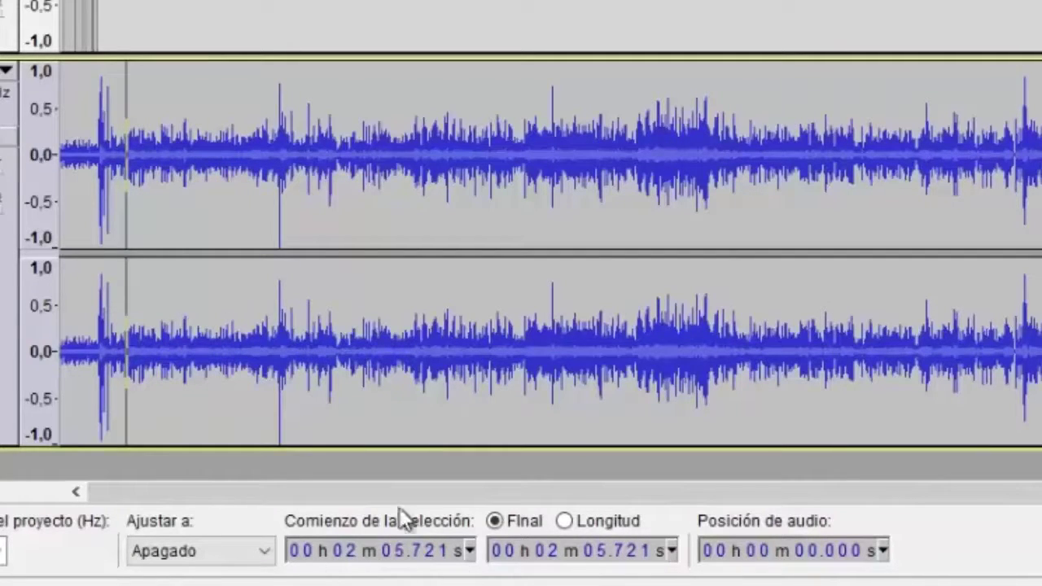
pyautogui.click(96, 226)
pyautogui.click(111, 231)
pyautogui.click(123, 230)
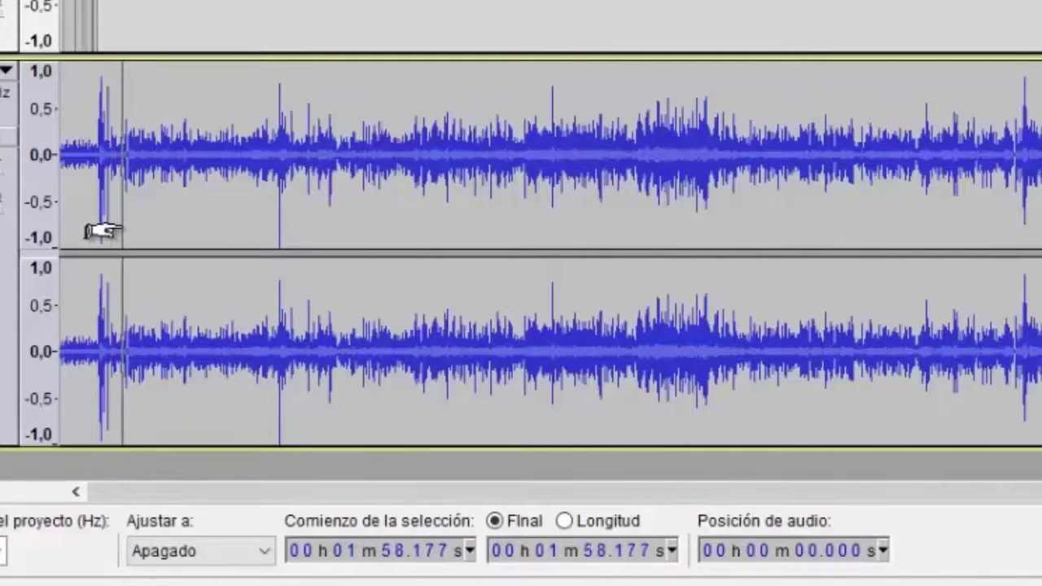
pyautogui.click(97, 230)
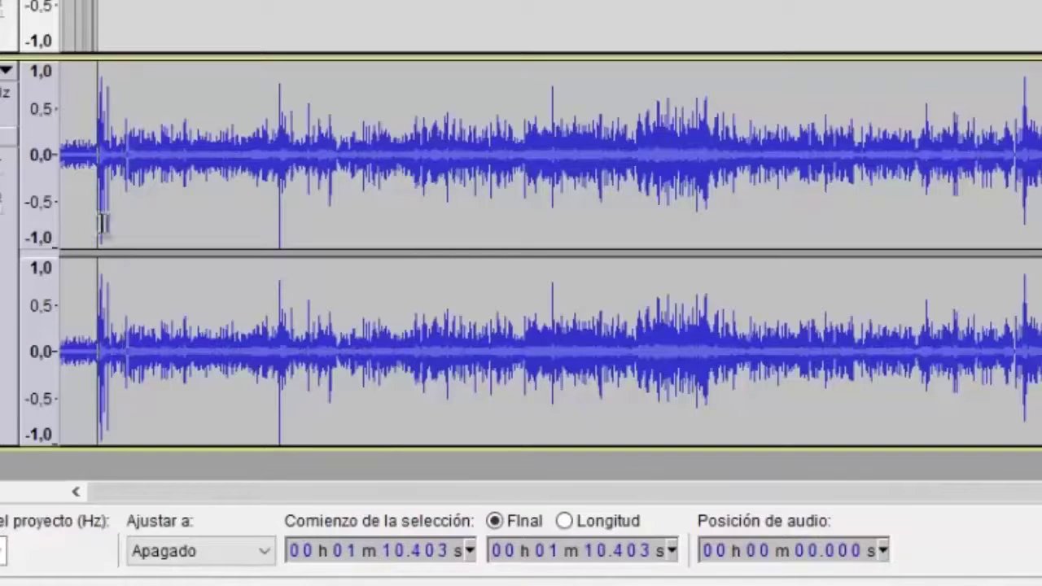
pyautogui.click(104, 230)
# Check the Lizarraga 1 track by playing it from about 2:05.3.
pyautogui.moveTo(292, 138); pyautogui.dragTo(25, 239)
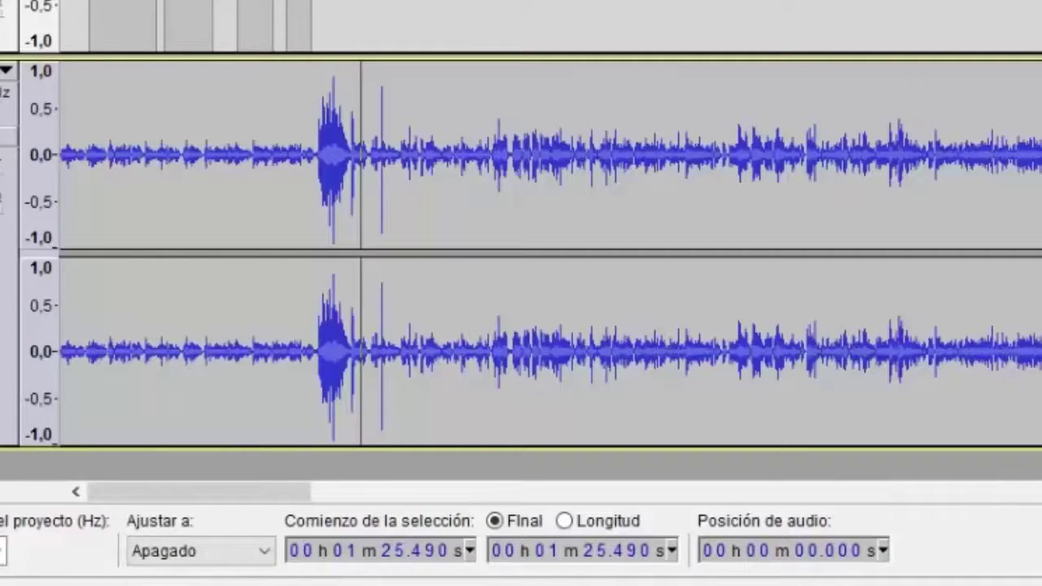
pyautogui.click(368, 182)
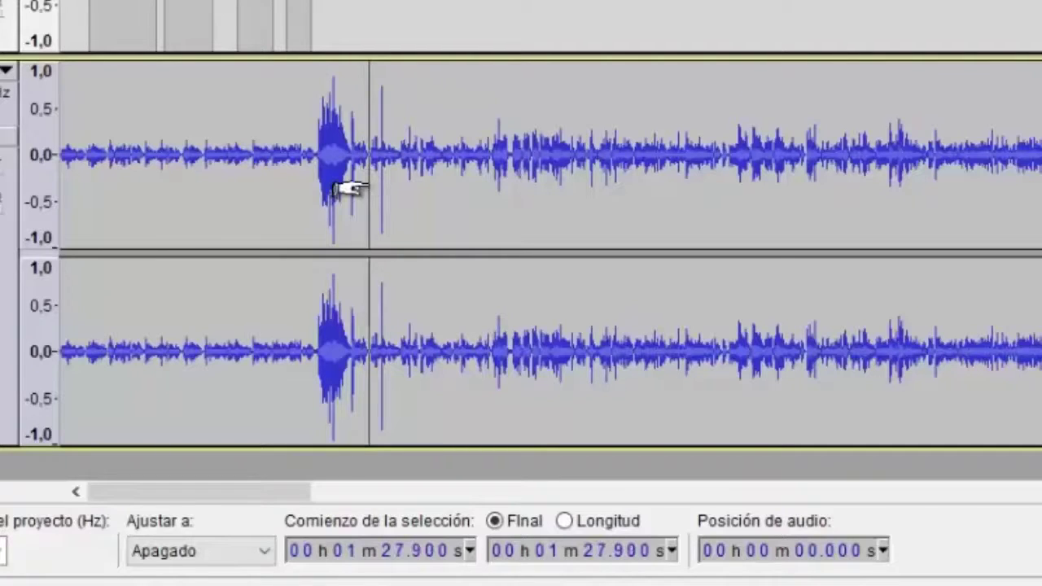
pyautogui.click(467, 194)
pyautogui.click(498, 201)
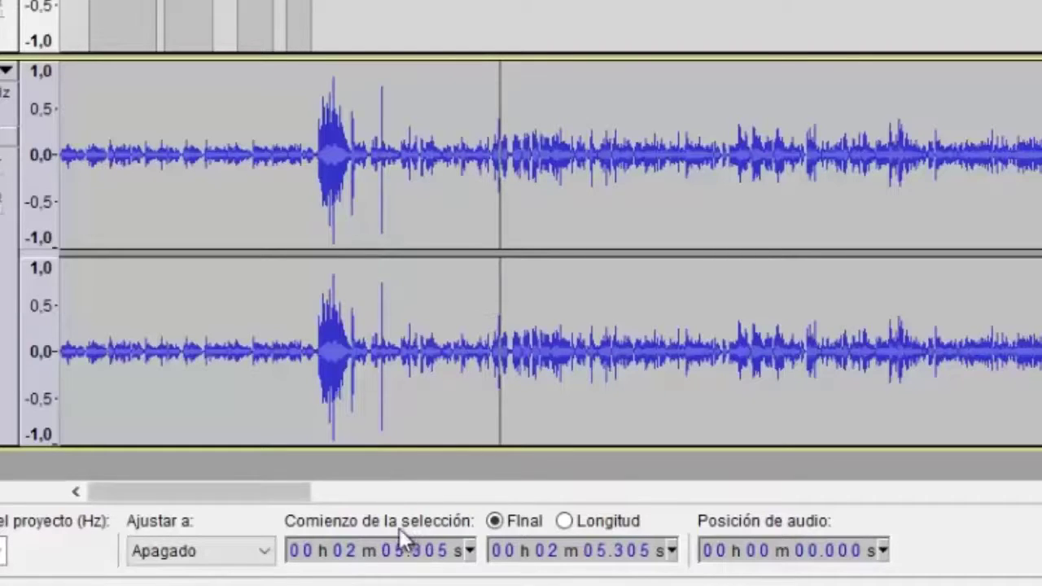
pyautogui.press('space')
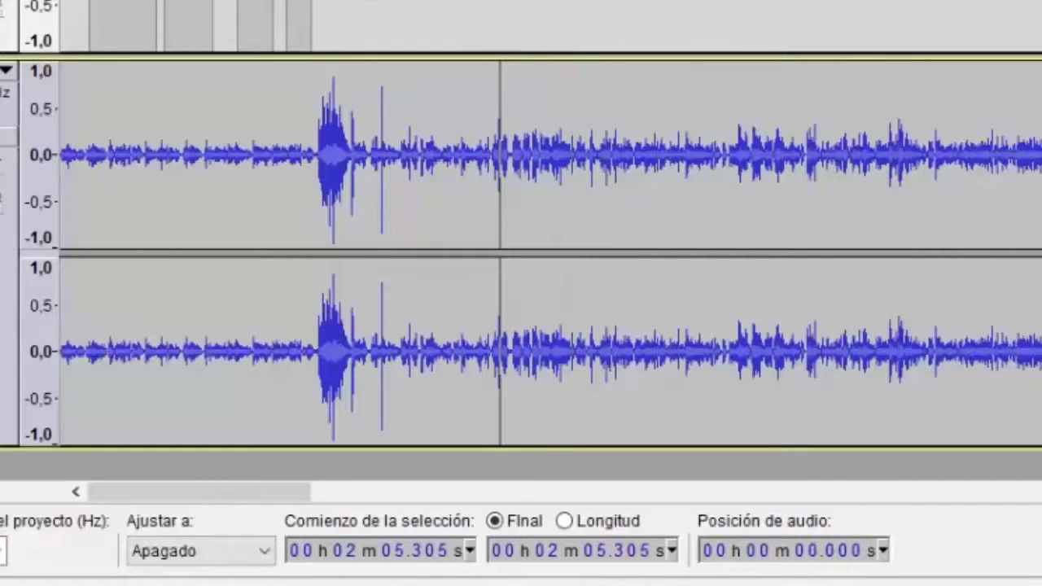
# Find the pause at about 2:08.9 in the Lizarraga 1 track, check it by playback and split the clip there.
pyautogui.moveTo(386, 114); pyautogui.dragTo(570, 244)
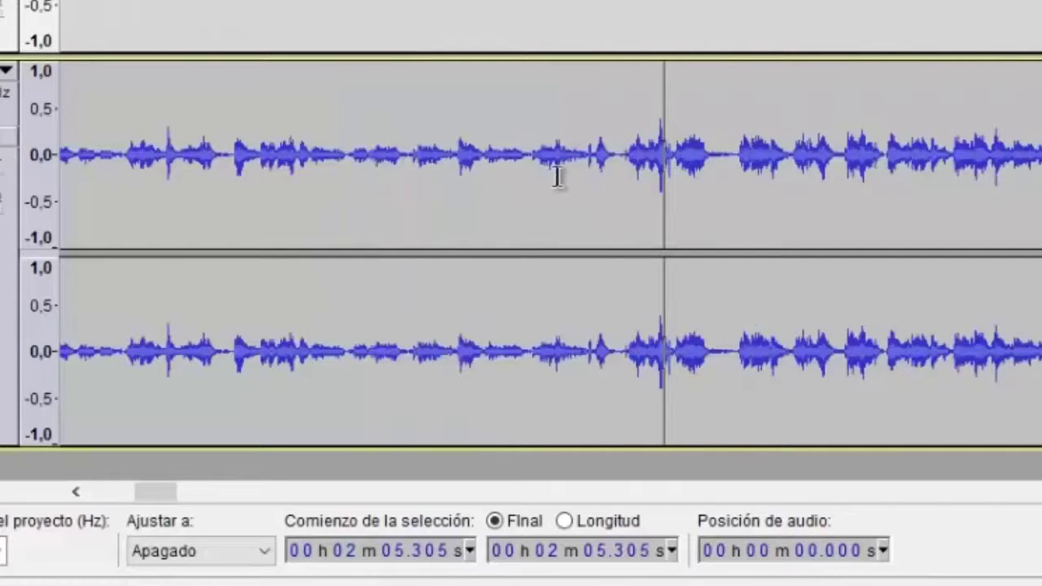
pyautogui.click(622, 171)
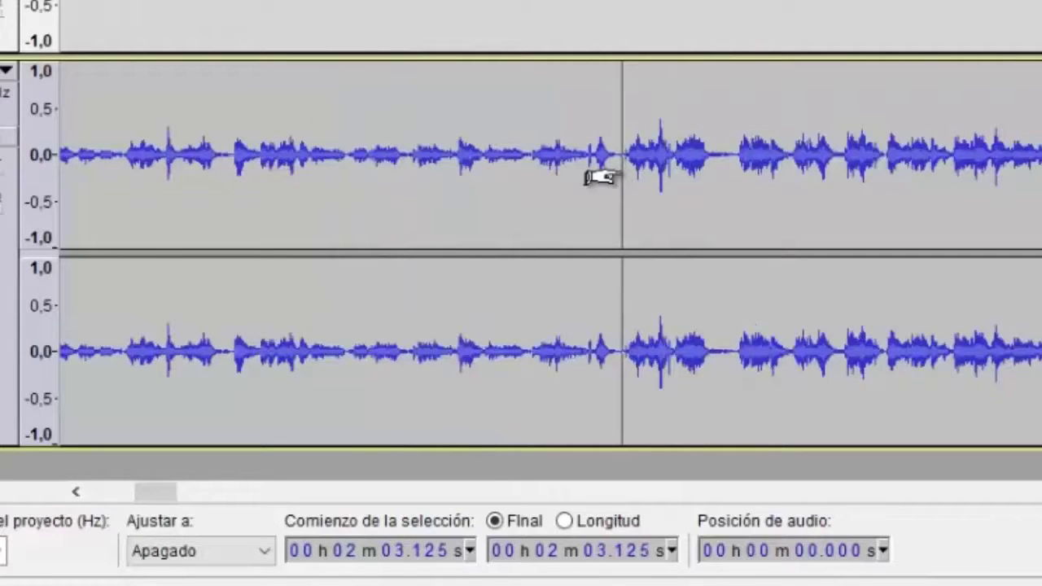
pyautogui.click(732, 182)
pyautogui.press('space')
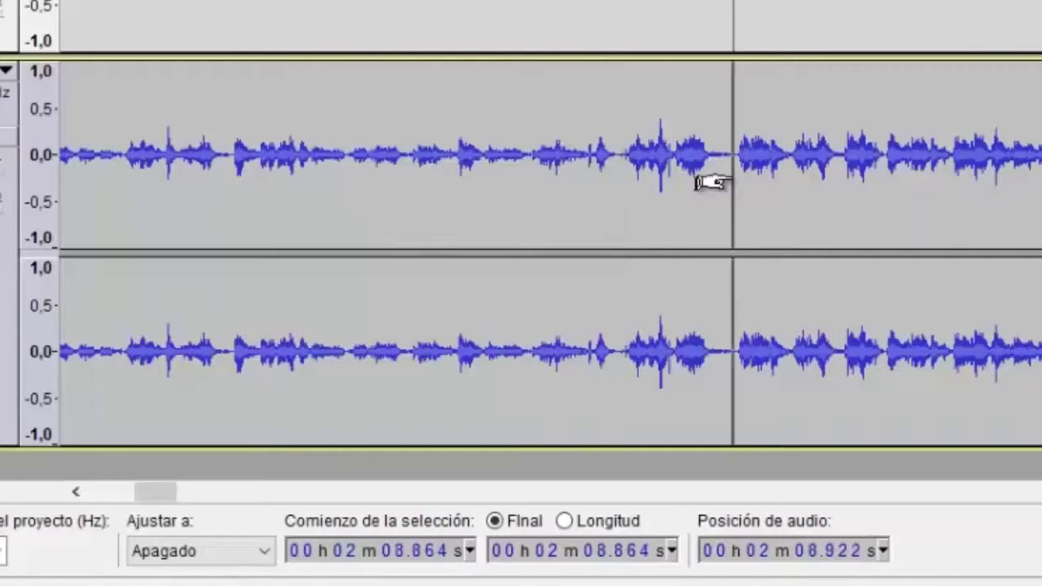
pyautogui.press('space')
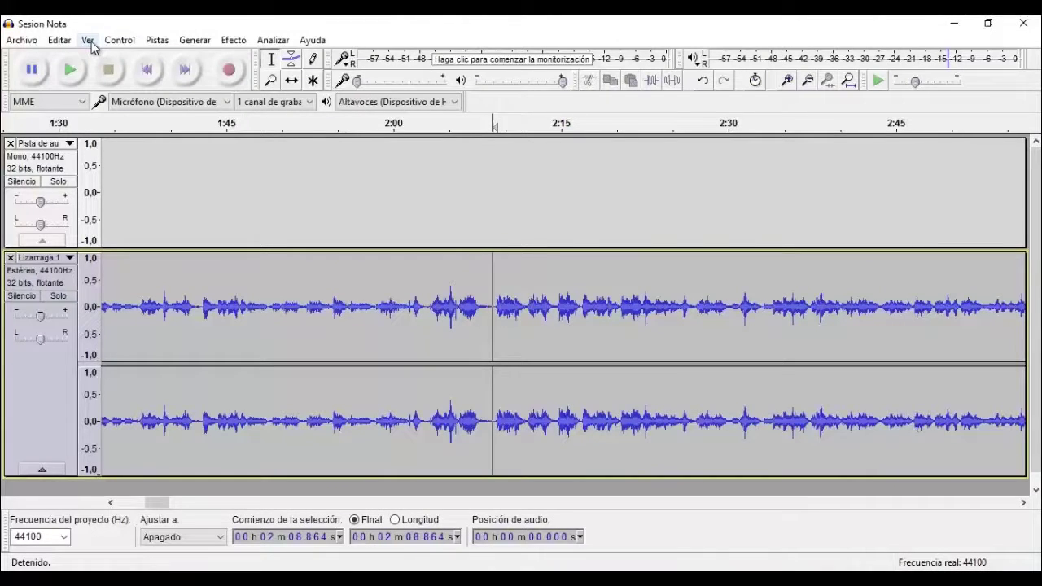
pyautogui.click(88, 40)
pyautogui.moveTo(72, 47)
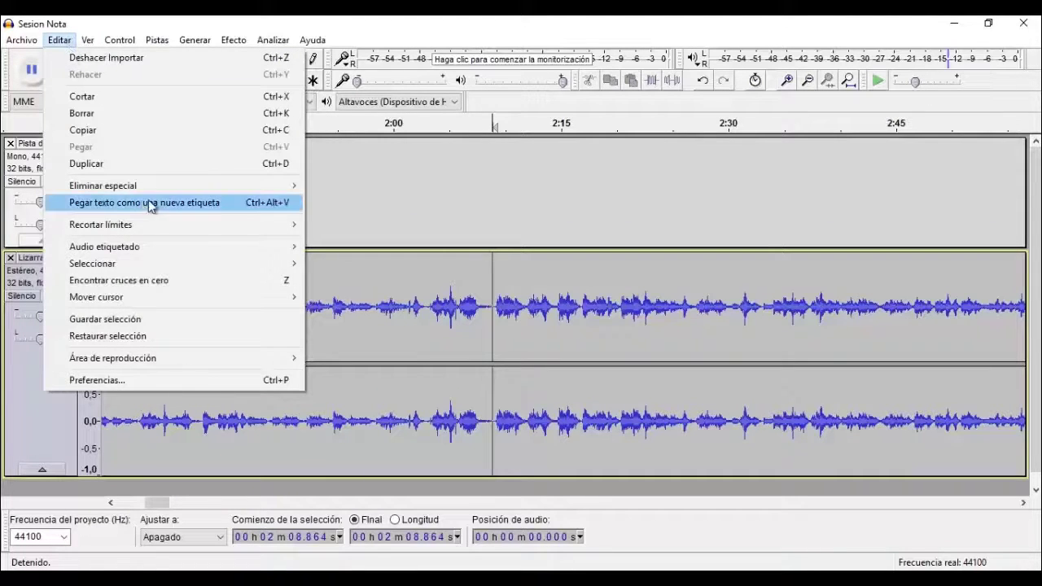
pyautogui.moveTo(228, 225)
pyautogui.click(353, 226)
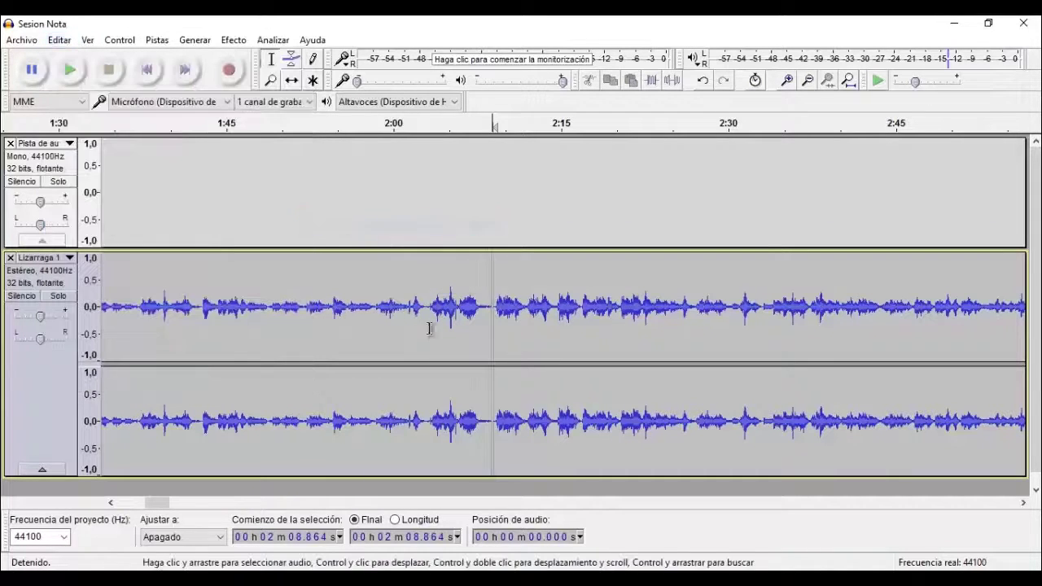
# Select the whole segment of the Lizarraga 1 track before the split, from 0 to 2:08.864.
pyautogui.hotkey('shift', 'j')
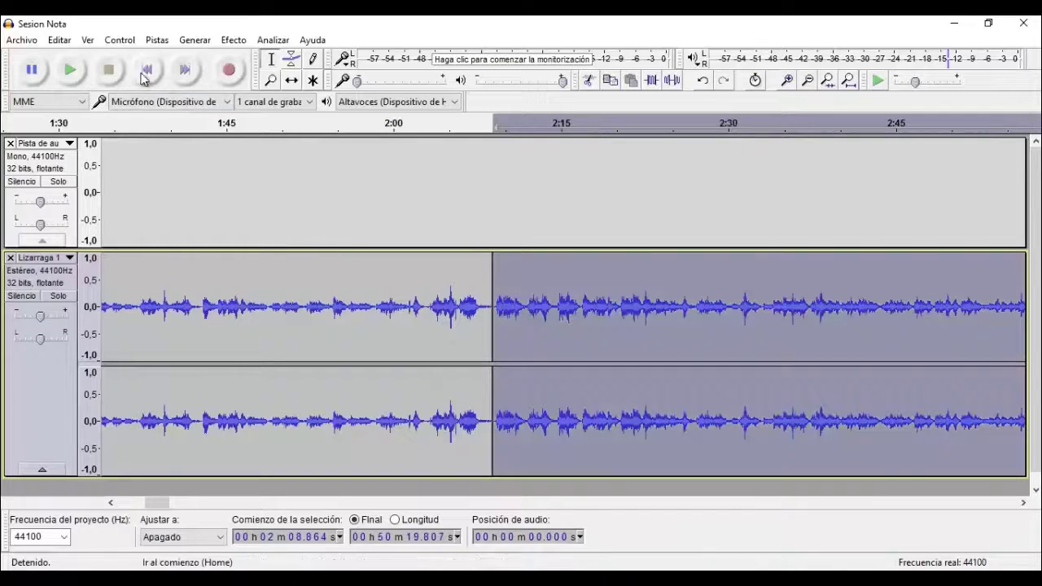
pyautogui.click(255, 306)
pyautogui.doubleClick(255, 301)
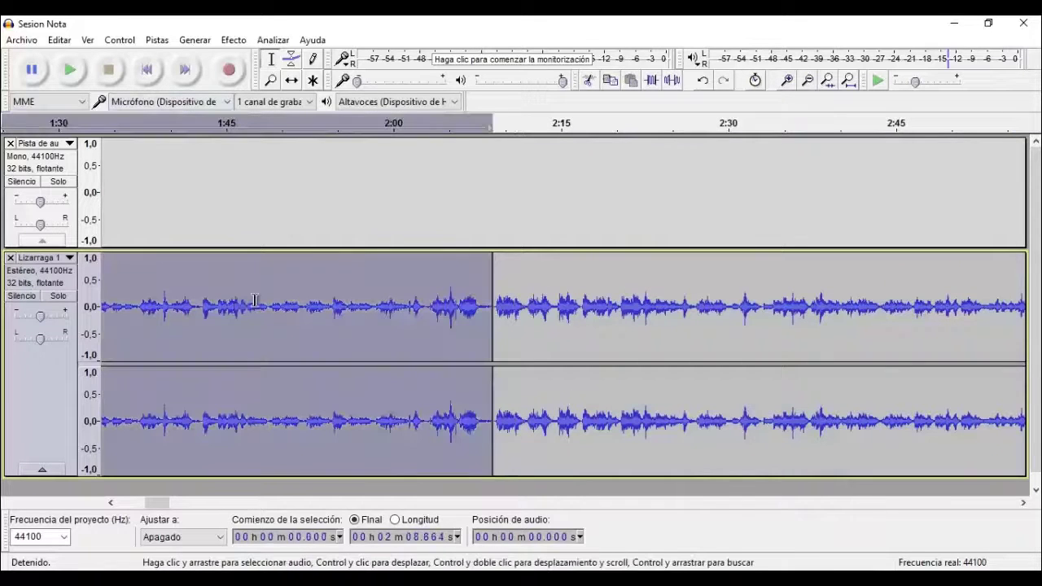
# Try a plain delete of the selected segment, inspect the tracks' alignment and undo the deletion.
pyautogui.press('Delete')
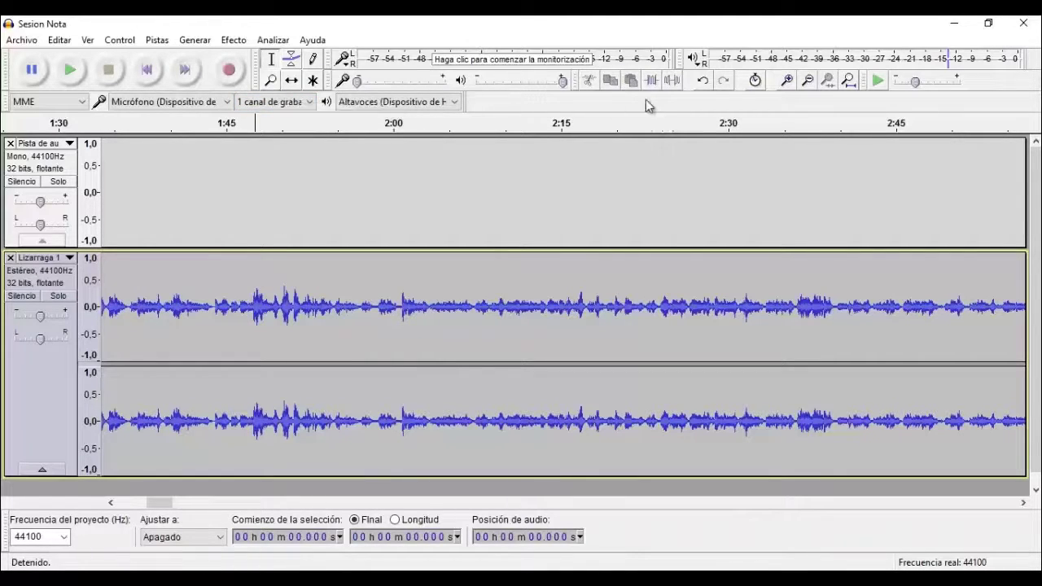
pyautogui.click(811, 80)
pyautogui.click(811, 79)
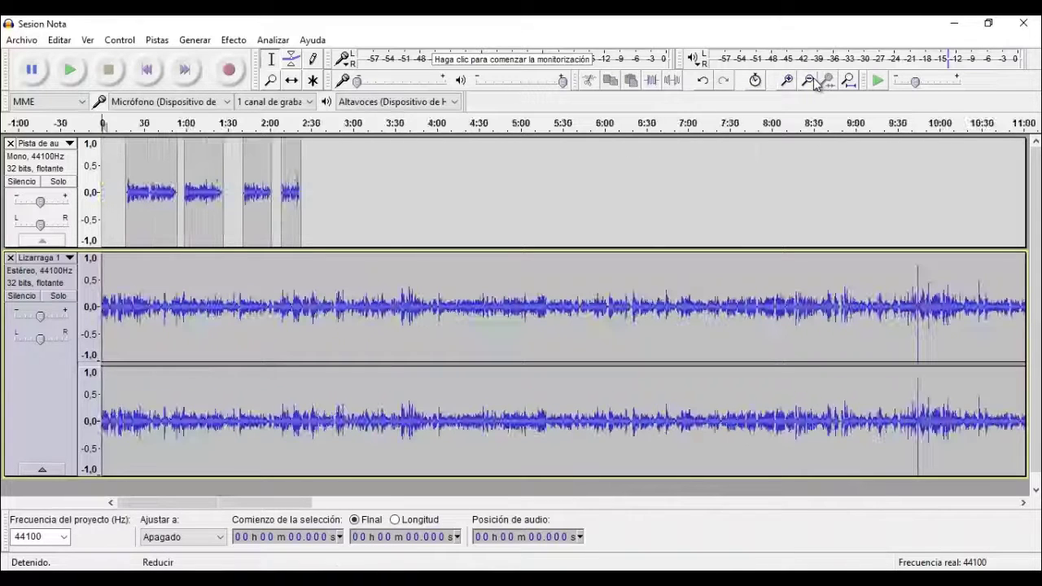
pyautogui.click(813, 78)
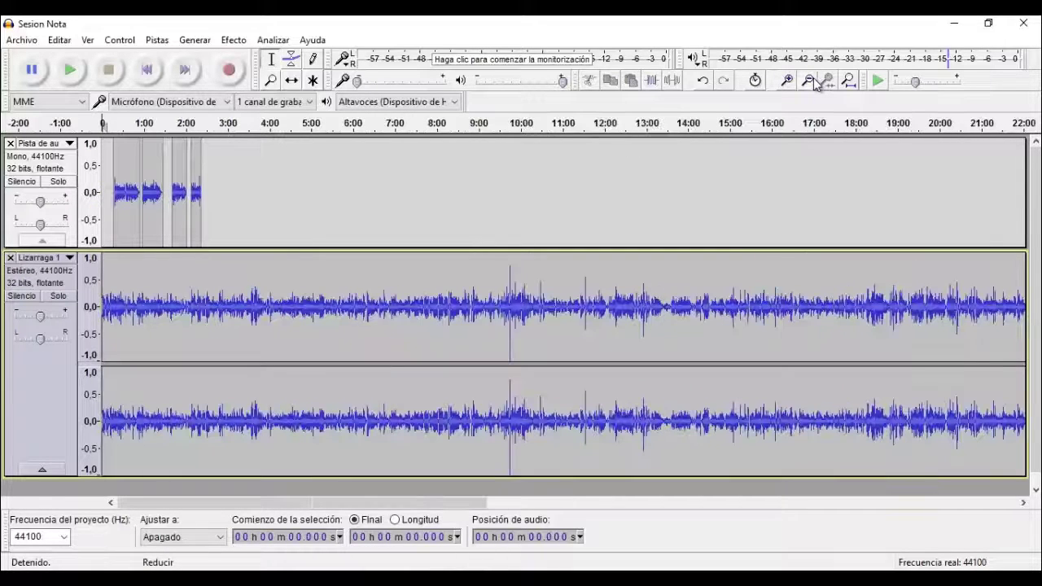
pyautogui.click(702, 83)
pyautogui.click(702, 84)
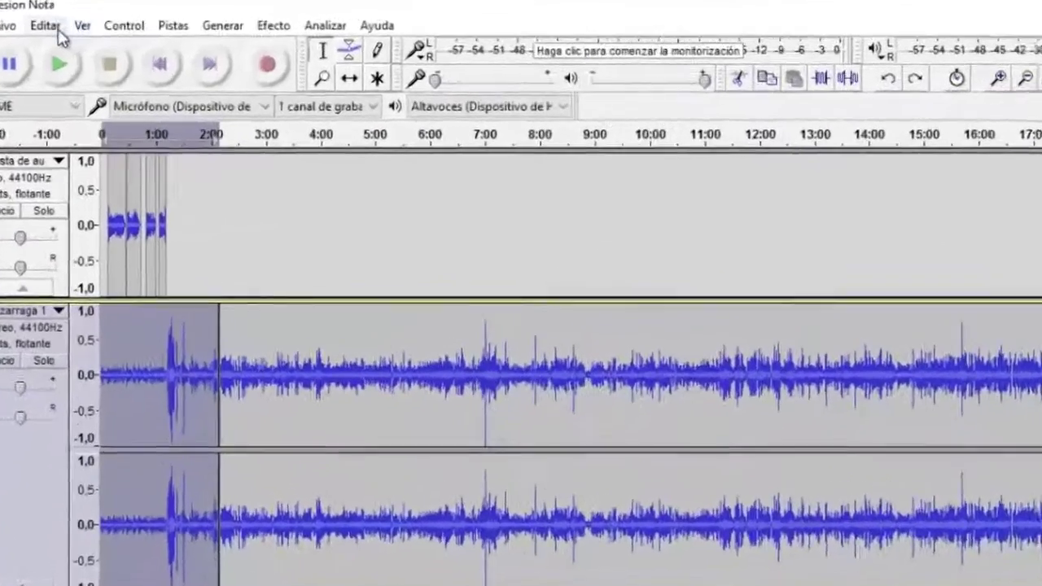
# Remove the selected opening segment of Lizarraga 1 with Dividir y borrar, leaving the remaining audio in its place.
pyautogui.click(59, 40)
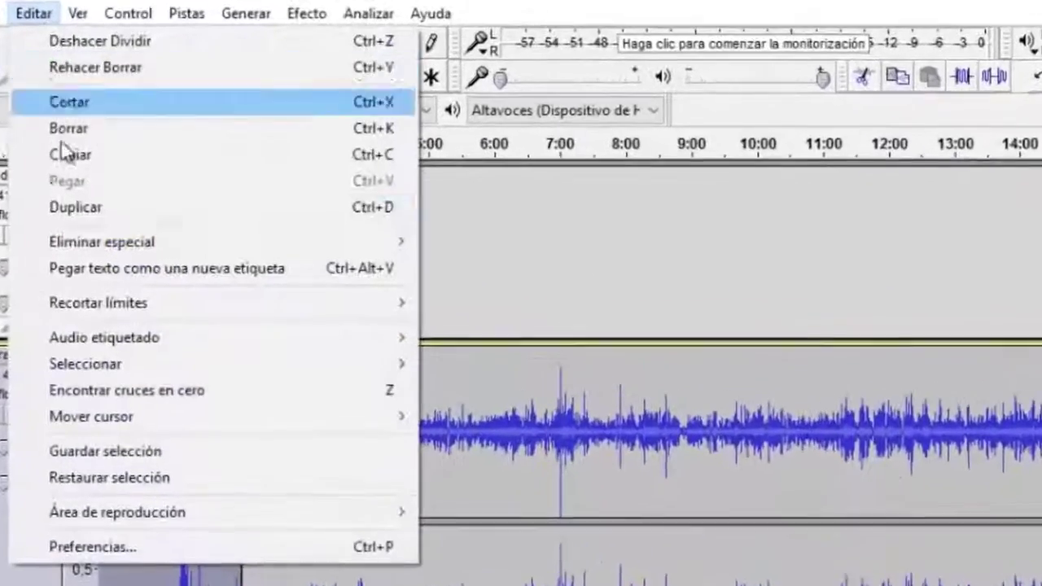
pyautogui.moveTo(109, 238)
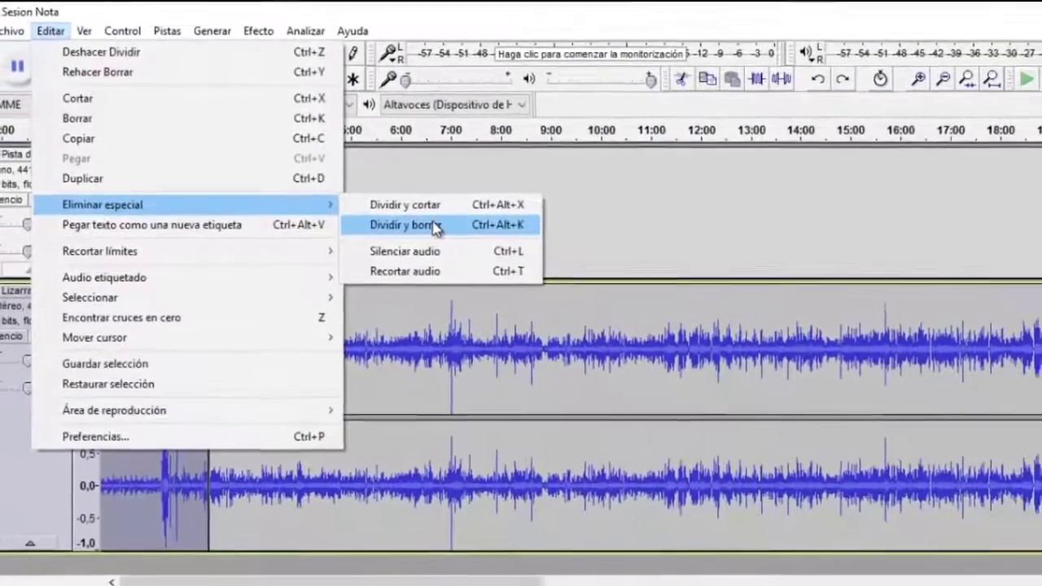
pyautogui.click(435, 226)
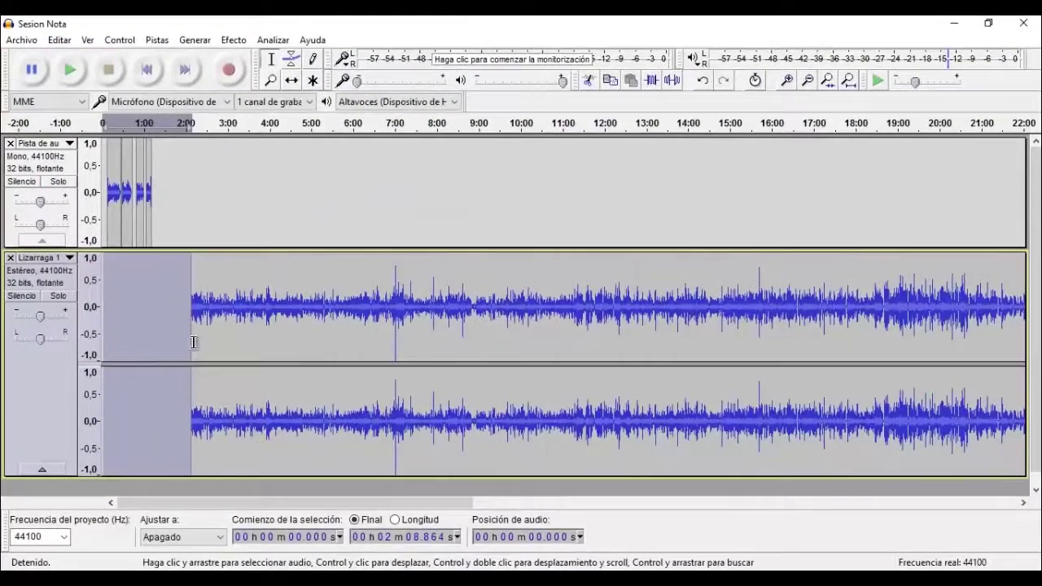
# Inspect the start of the remaining Lizarraga 1 clip, play from about 2:24.8 and place the cursor at about 2:26.7.
pyautogui.click(202, 334)
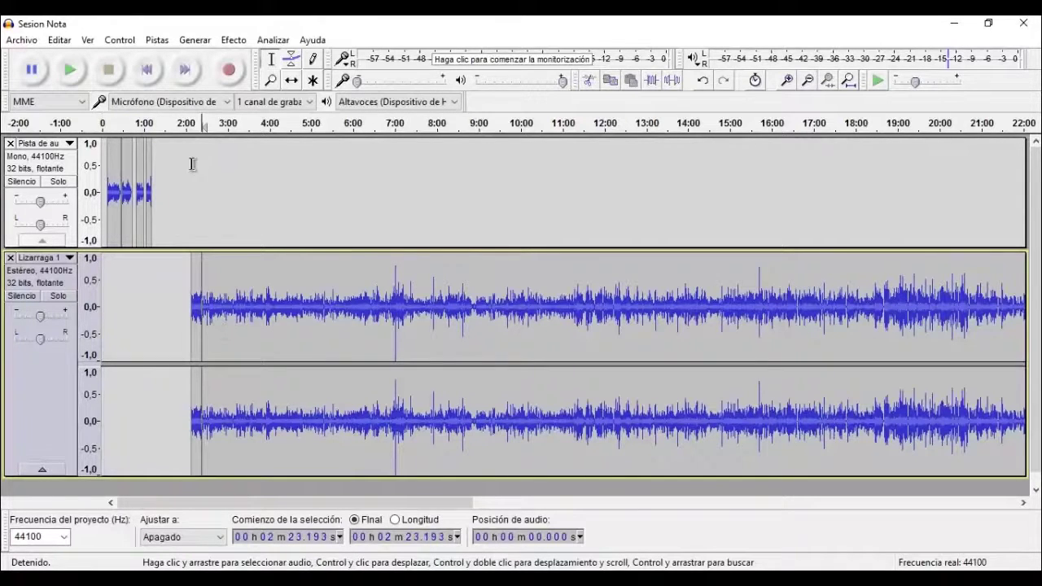
pyautogui.press('F4')
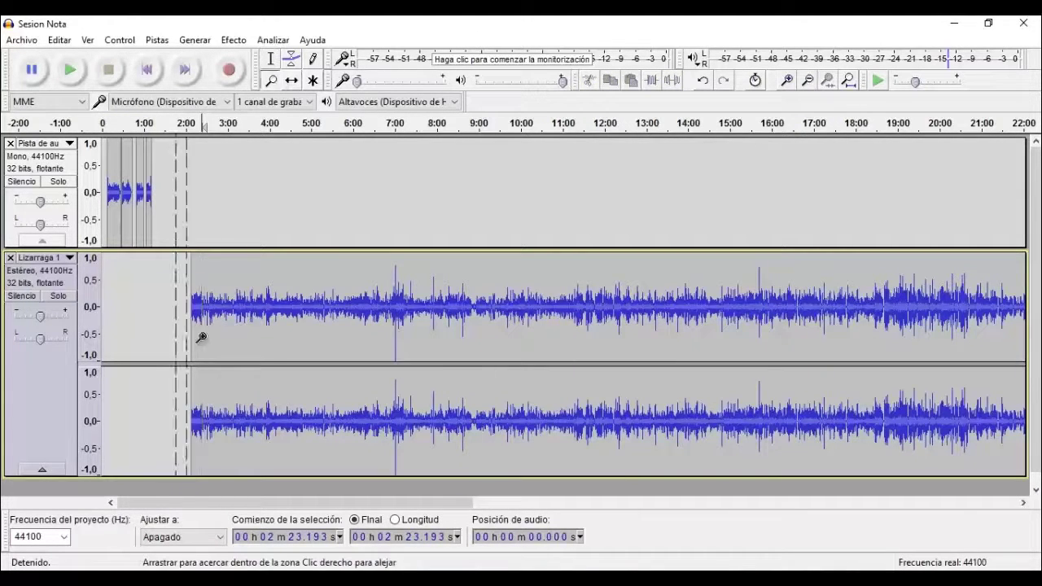
pyautogui.moveTo(191, 334); pyautogui.dragTo(268, 350)
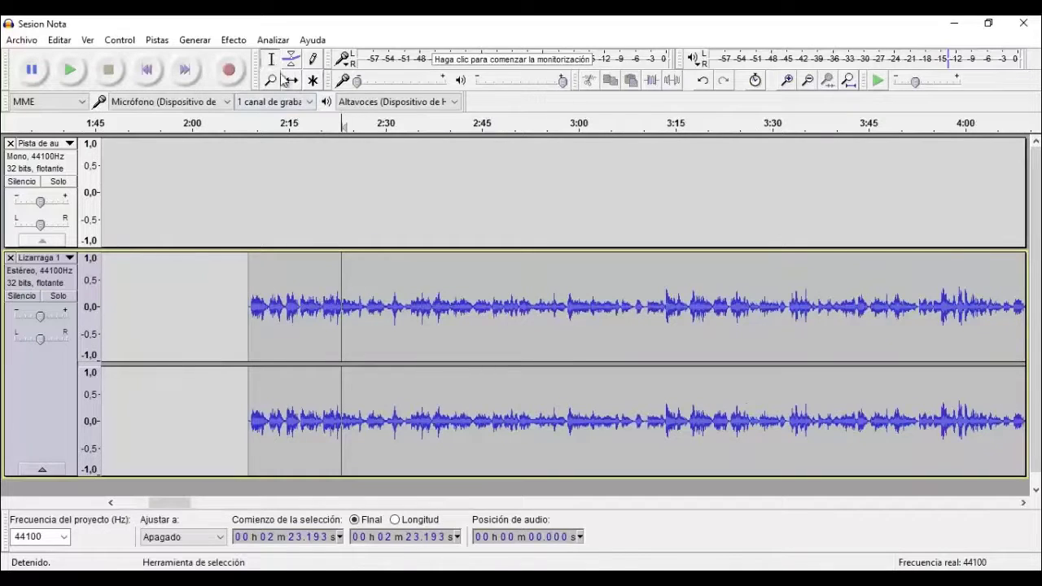
pyautogui.click(367, 329)
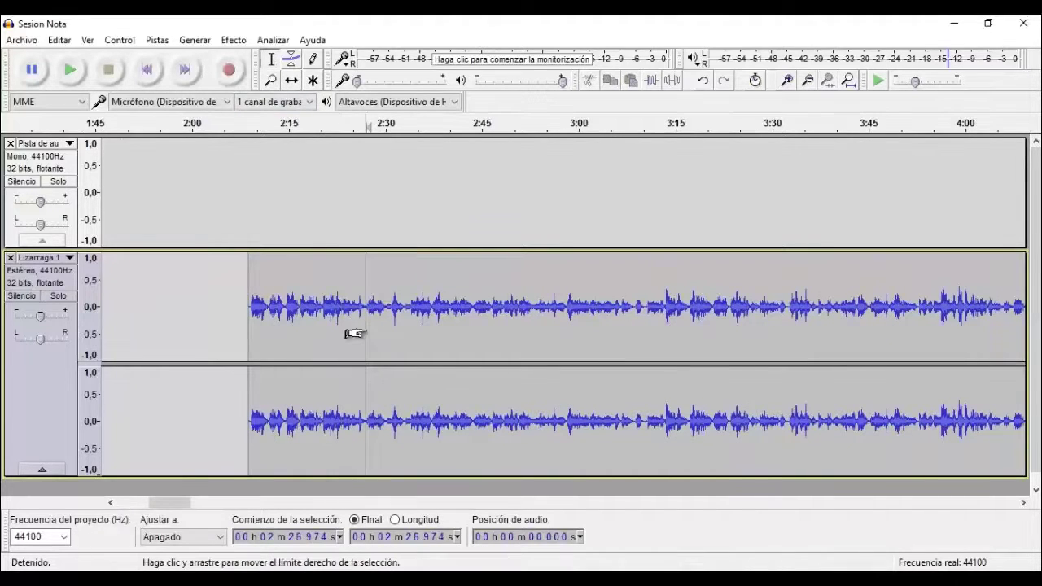
pyautogui.click(353, 329)
pyautogui.press('space')
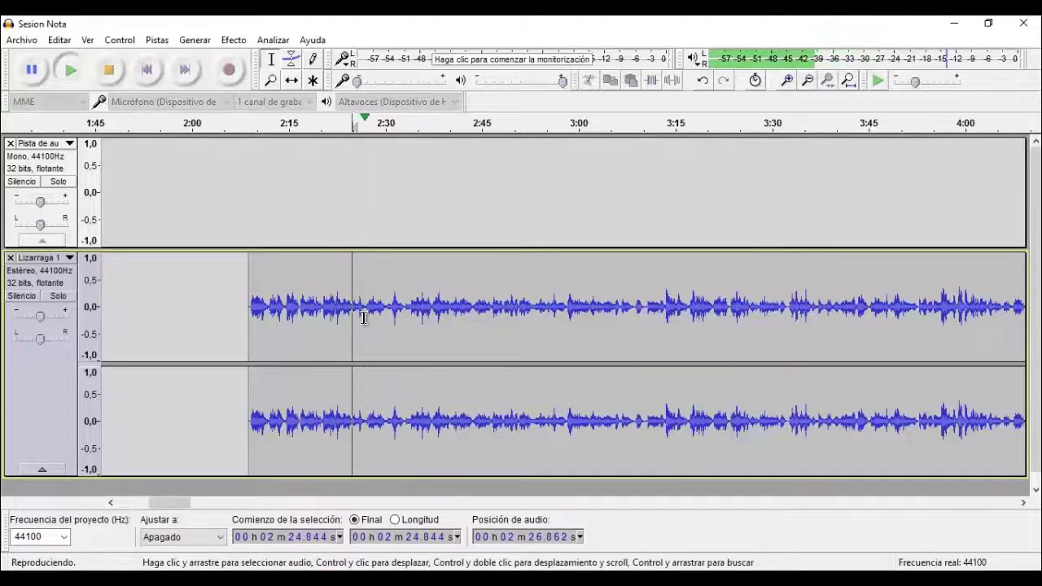
pyautogui.press('space')
pyautogui.click(364, 317)
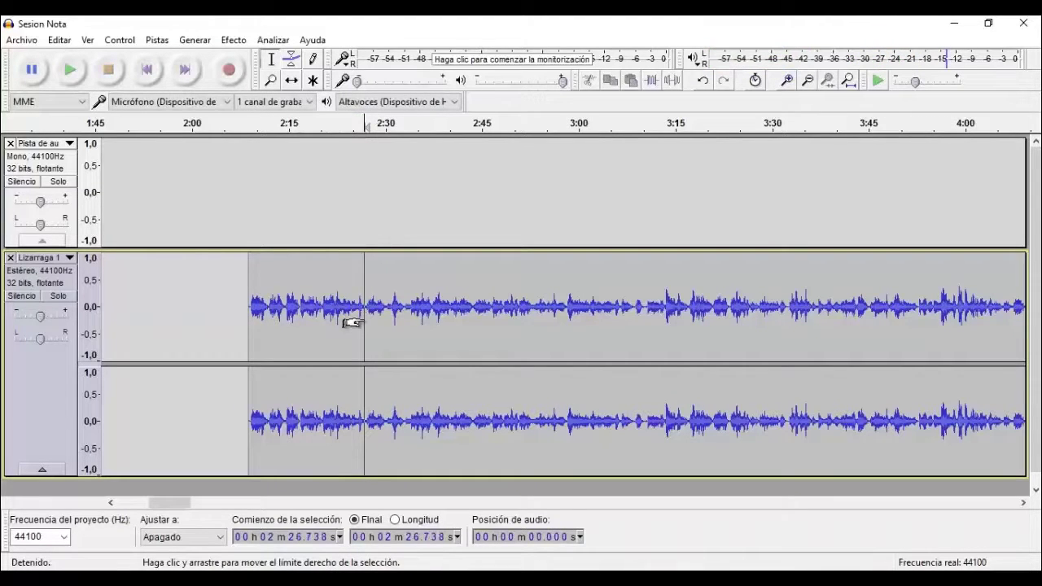
# Split the Lizarraga 1 track at 2:26.738 and play across the cut from about 2:23.4.
pyautogui.click(61, 40)
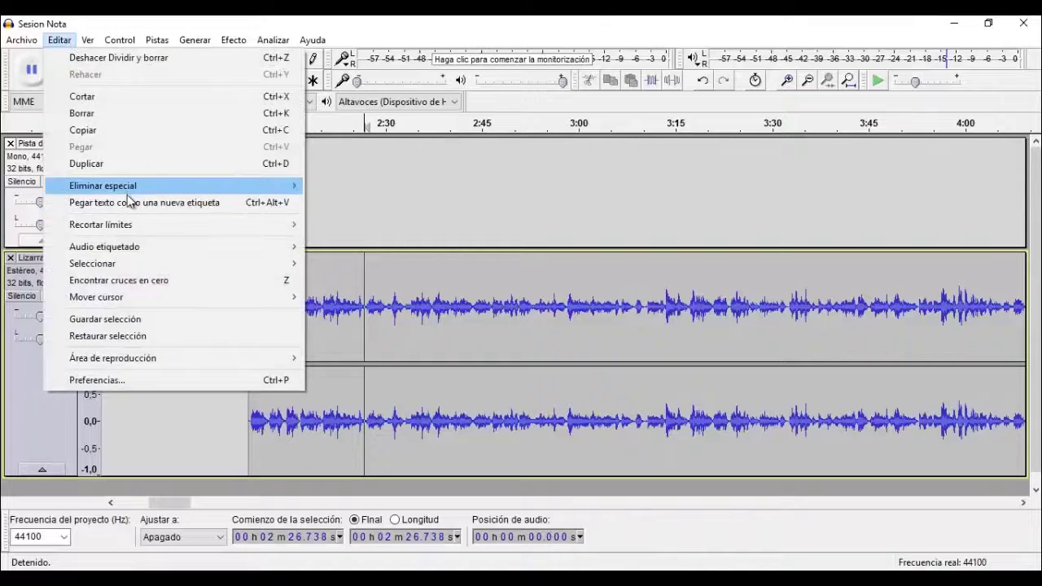
pyautogui.moveTo(205, 232)
pyautogui.click(356, 226)
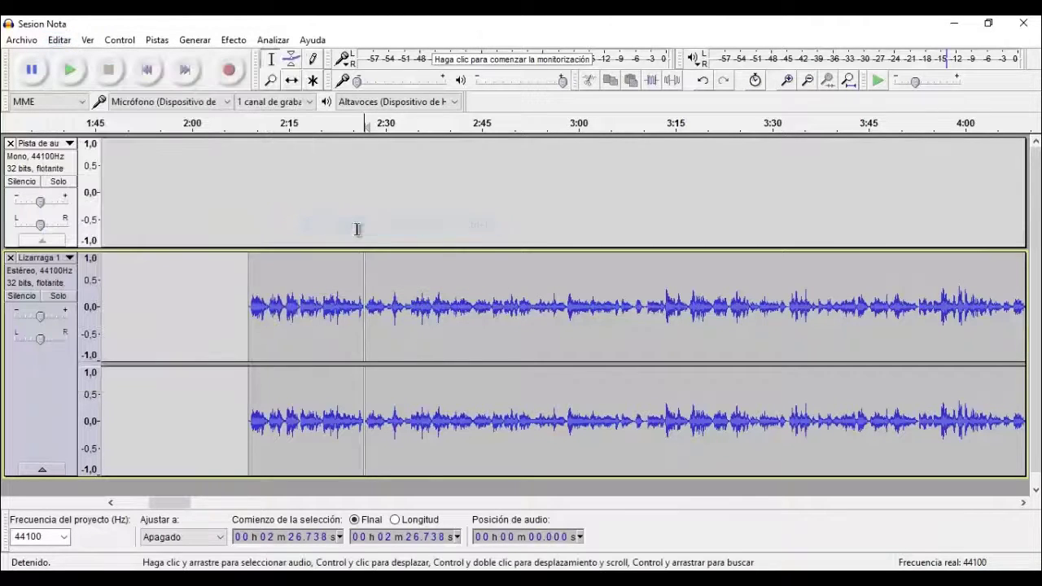
pyautogui.click(343, 324)
pyautogui.press('space')
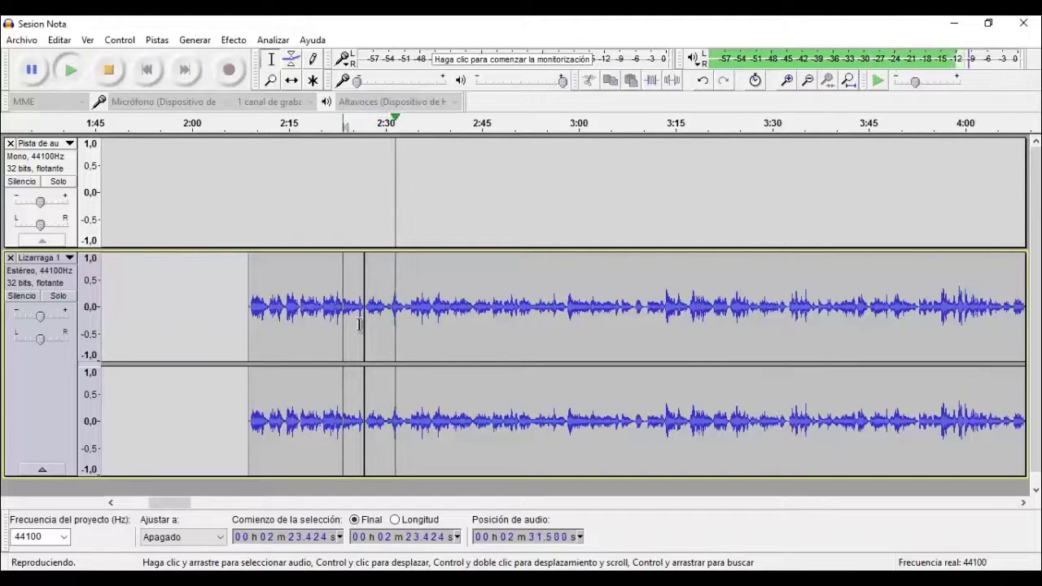
pyautogui.press('space')
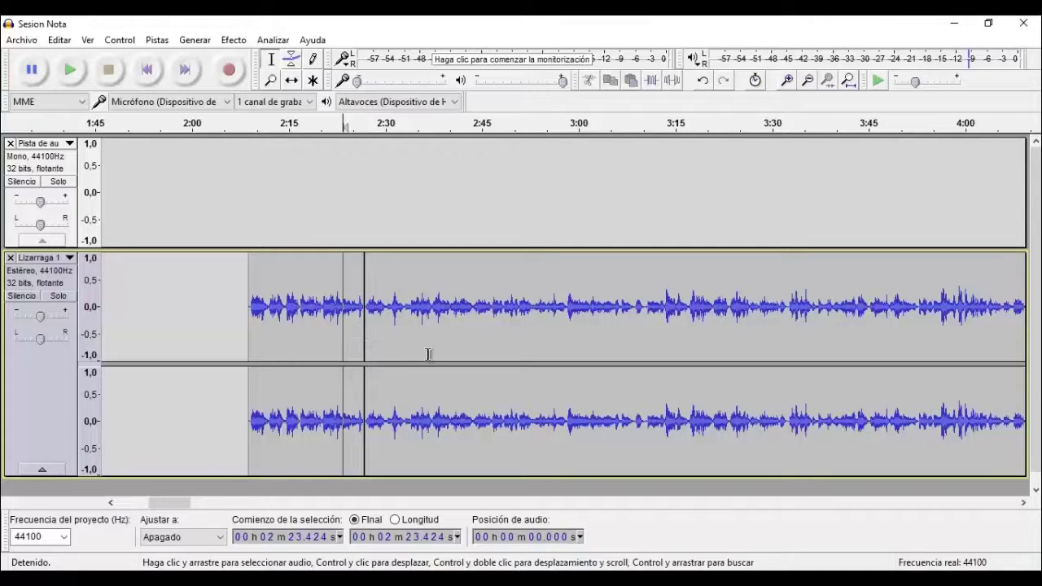
# Skip ahead in the Lizarraga 1 track and place the cursor at about 15:57.
pyautogui.moveTo(979, 388); pyautogui.dragTo(1039, 380)
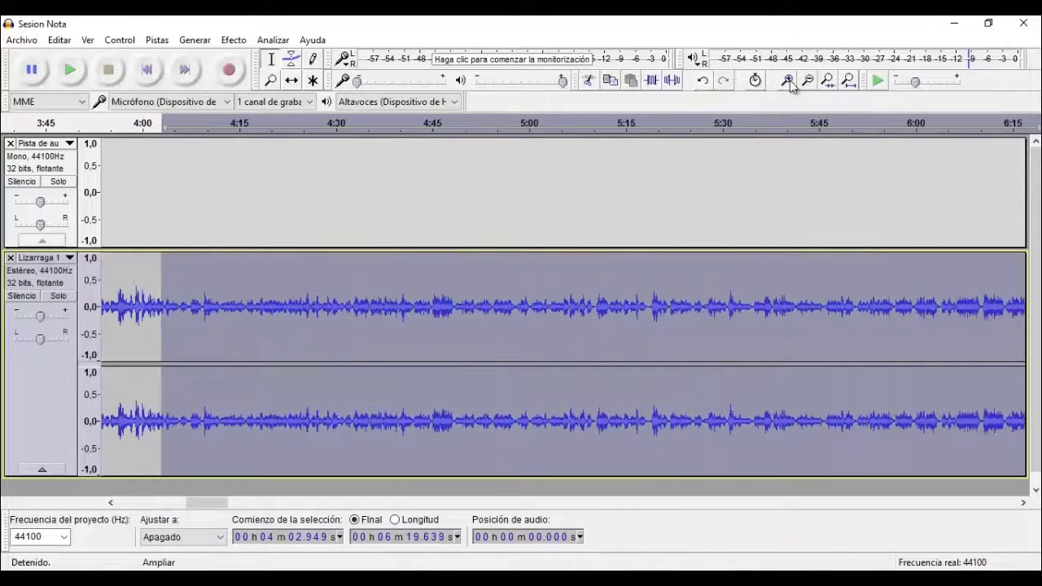
pyautogui.click(810, 82)
pyautogui.click(810, 81)
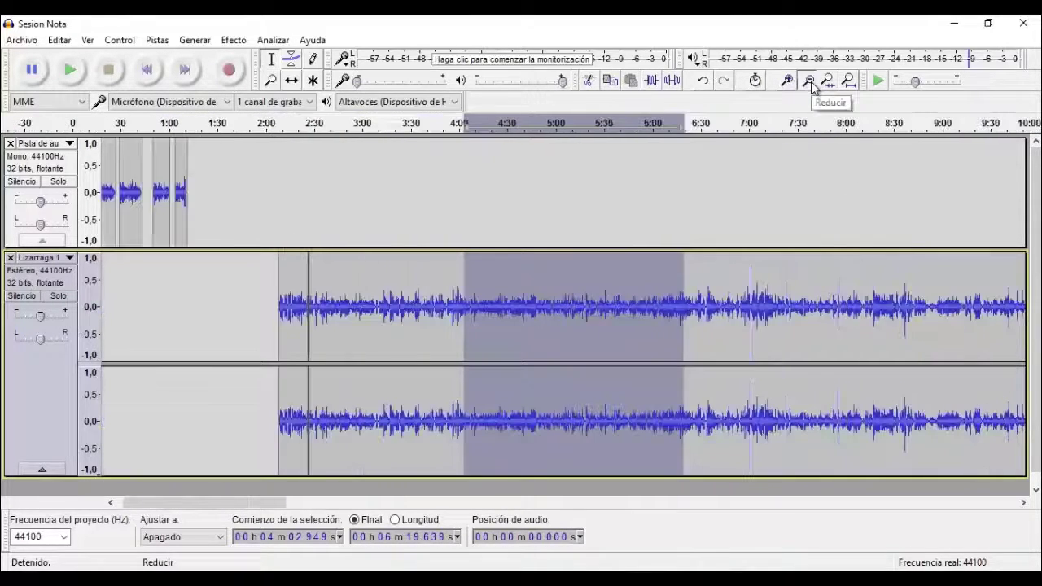
pyautogui.click(811, 82)
pyautogui.click(822, 305)
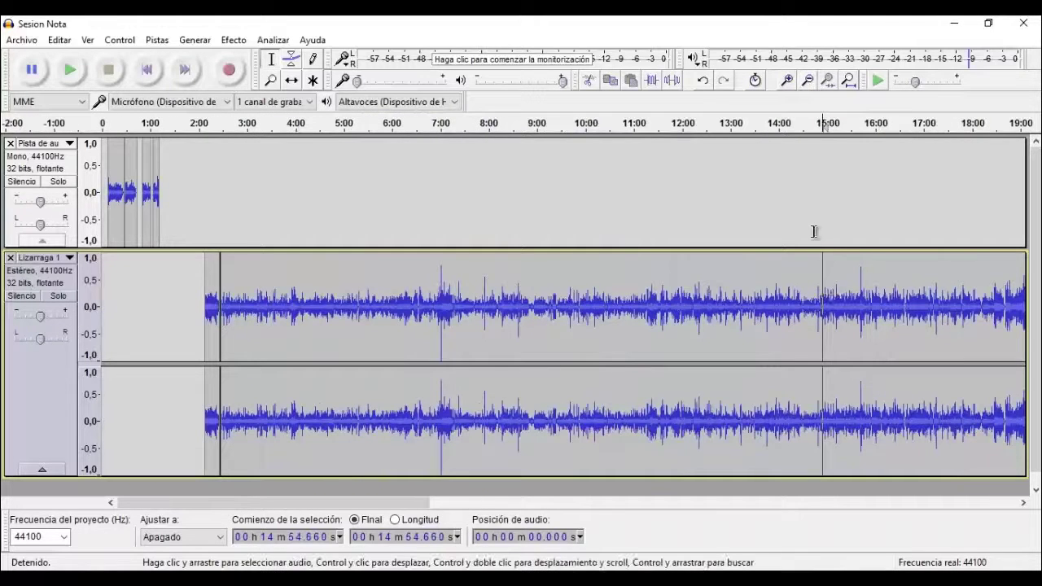
pyautogui.click(871, 308)
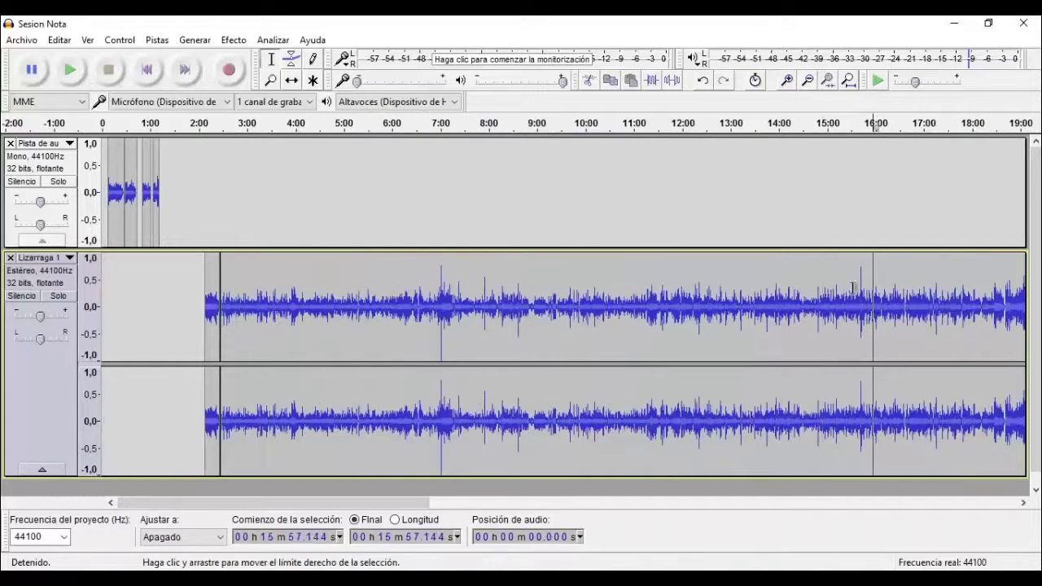
# Play Lizarraga 1 from about 15:56.2, then set the cursor at 16:01.167 and listen from there.
pyautogui.click(275, 79)
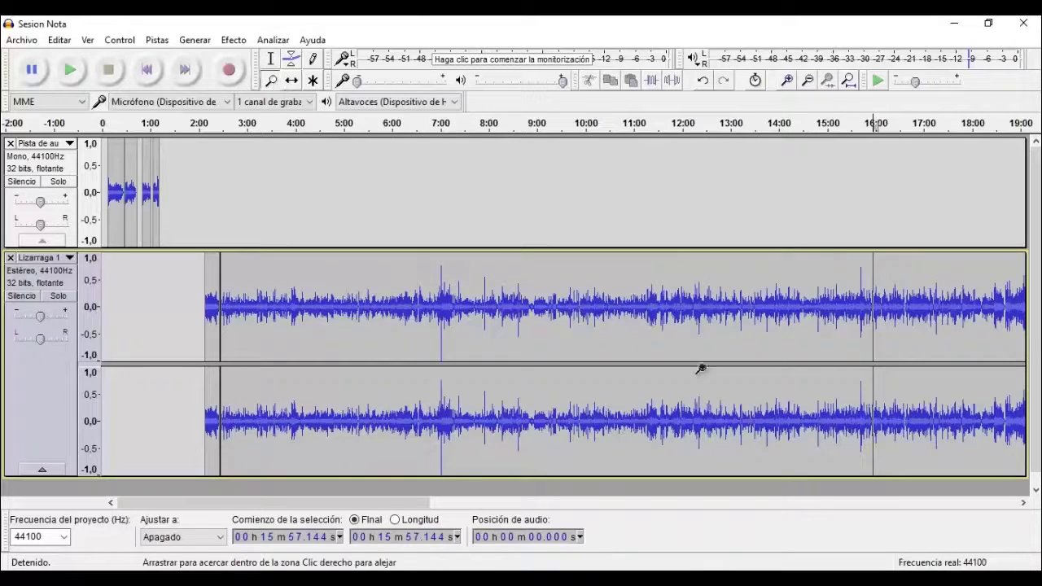
pyautogui.moveTo(849, 337); pyautogui.dragTo(972, 369)
pyautogui.click(271, 59)
pyautogui.click(242, 307)
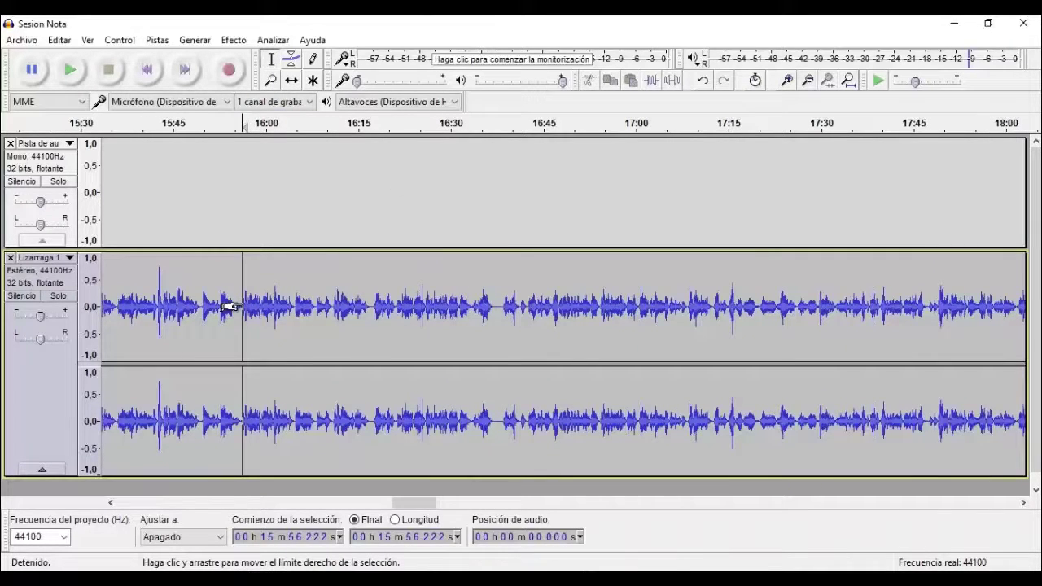
pyautogui.press('space')
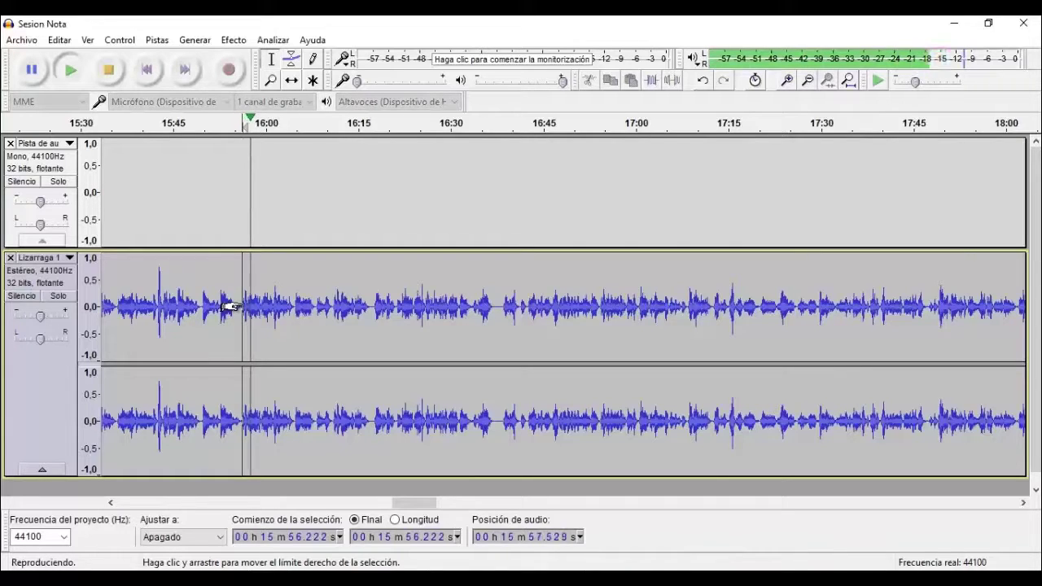
pyautogui.click(272, 313)
pyautogui.press('space')
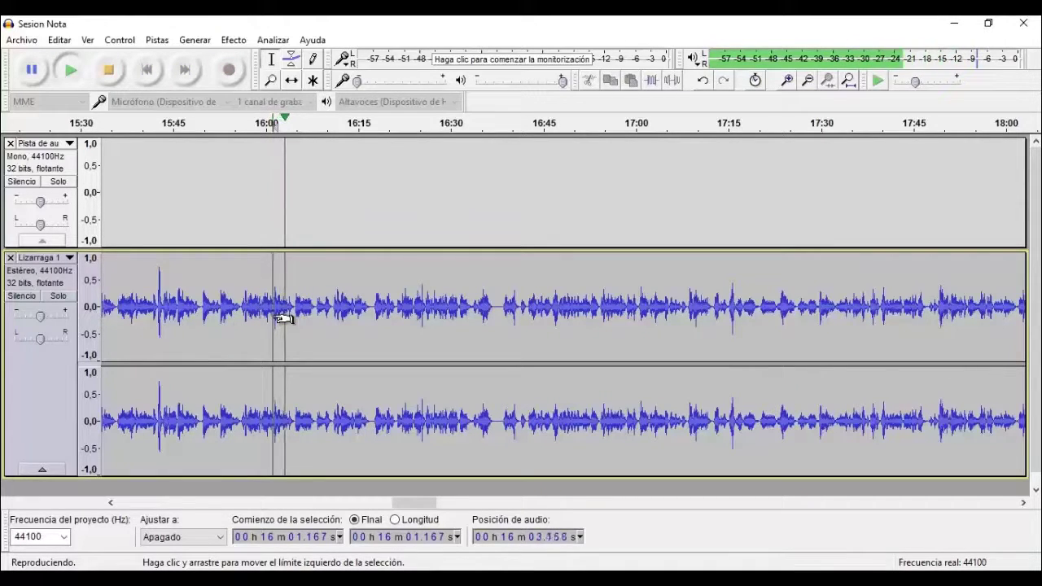
pyautogui.press('space')
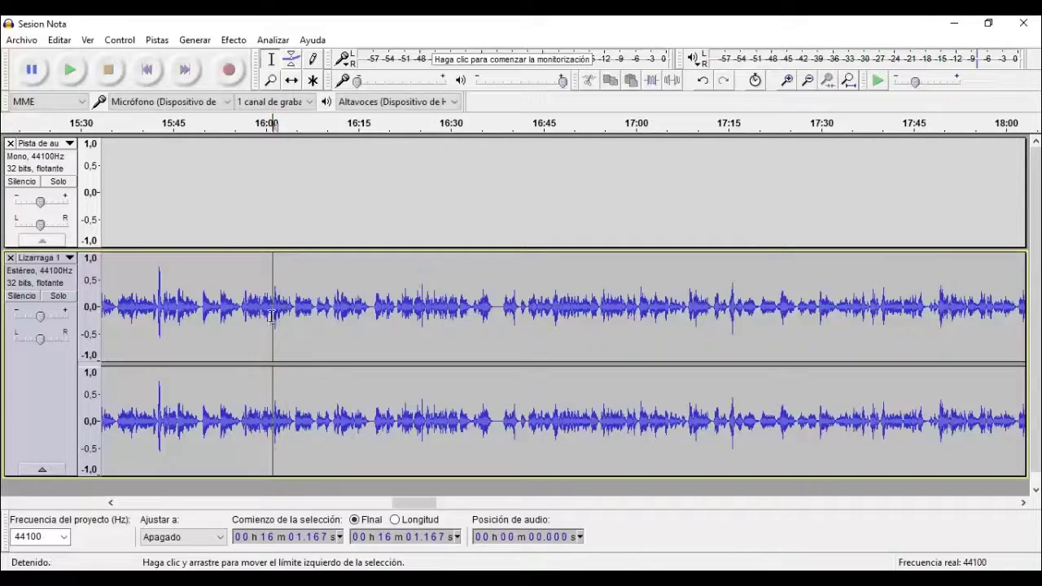
# Split the Lizarraga 1 track at 16:01.167.
pyautogui.click(57, 40)
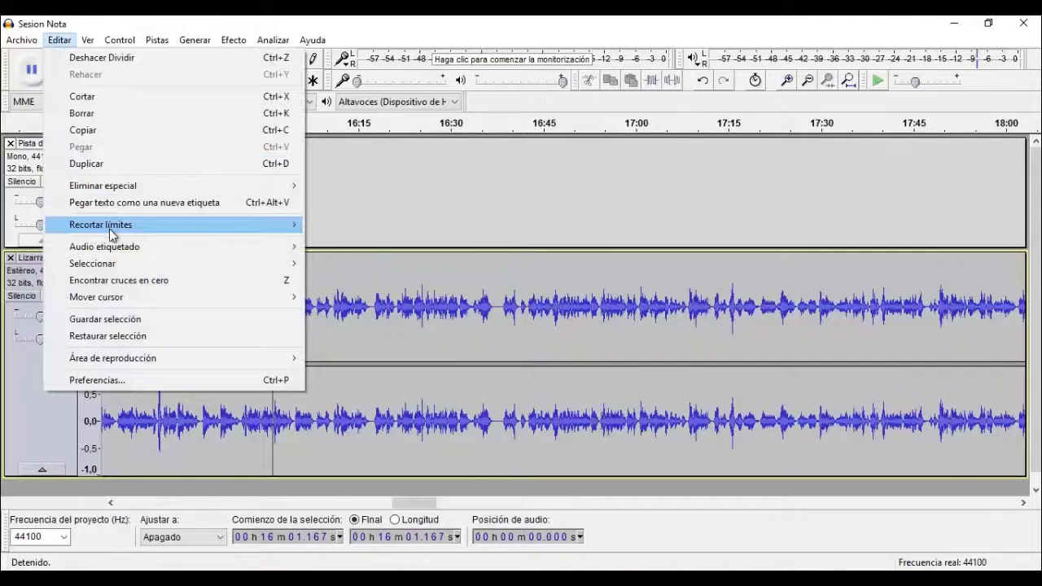
pyautogui.moveTo(120, 249)
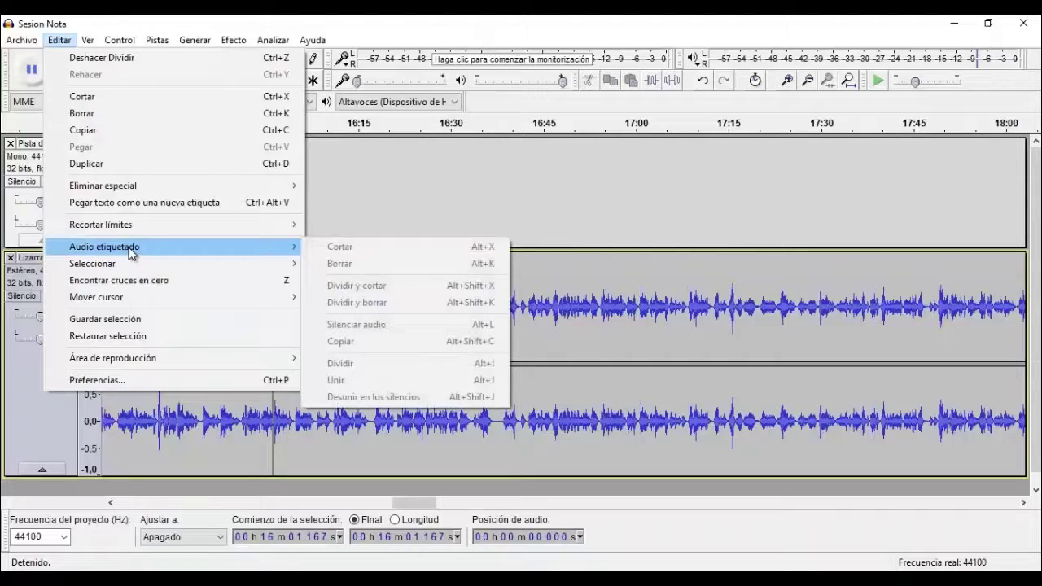
pyautogui.moveTo(130, 40)
pyautogui.moveTo(70, 43)
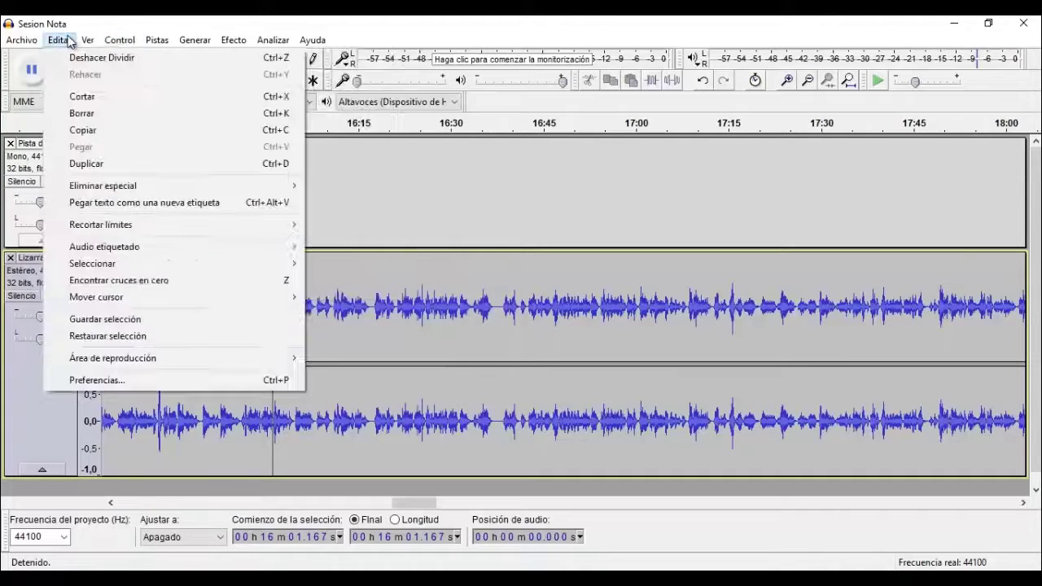
pyautogui.moveTo(128, 226)
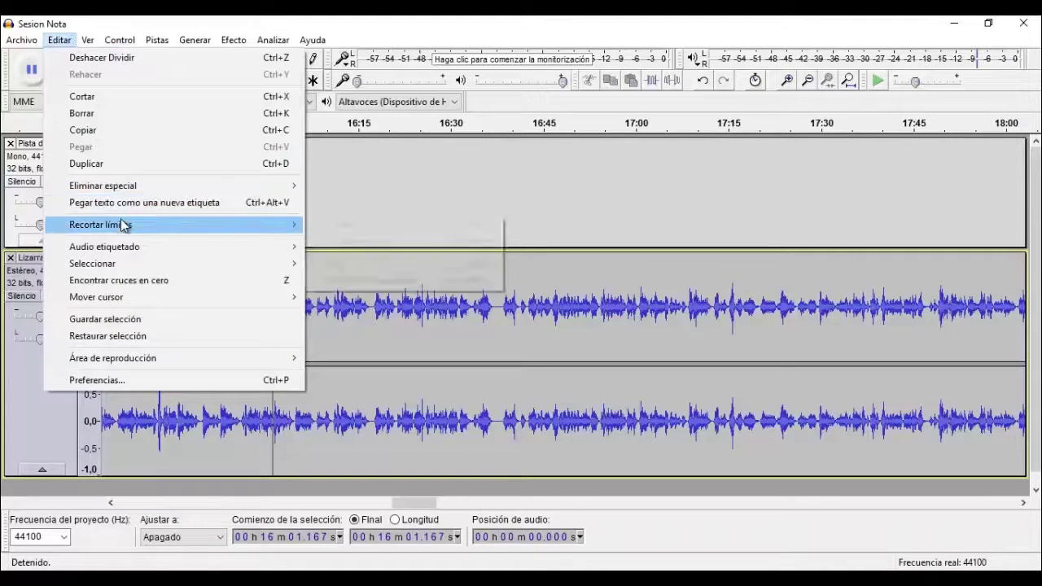
pyautogui.click(379, 229)
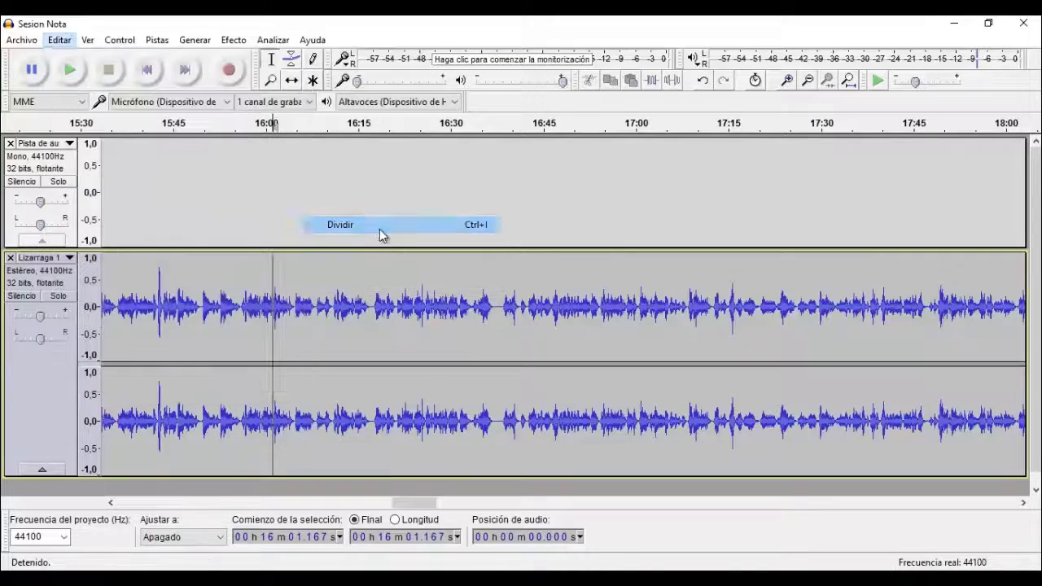
# Select the whole Lizarraga 1 segment between the two splits, from 2:26.738 to 16:01.167.
pyautogui.doubleClick(229, 333)
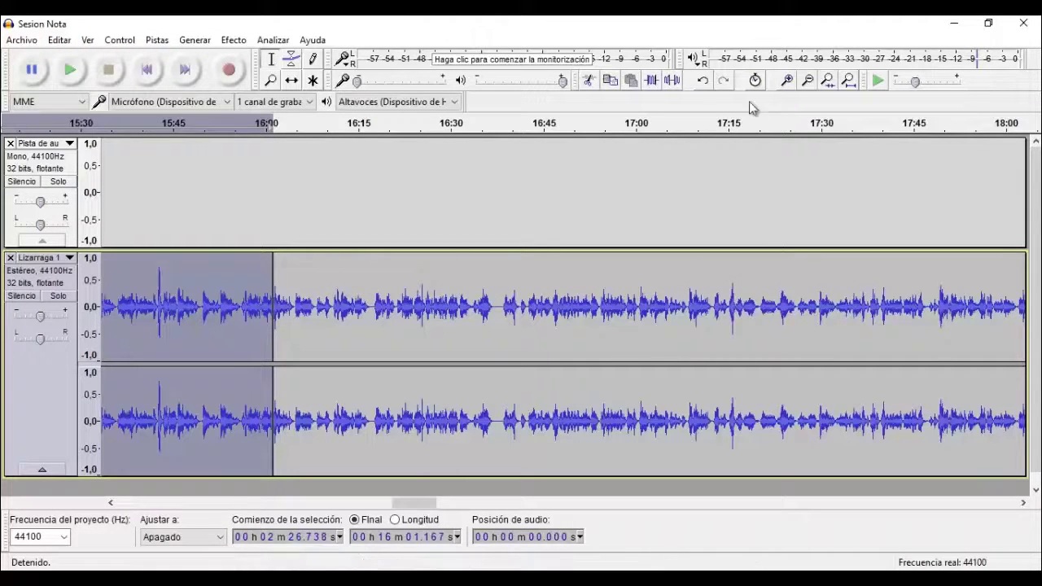
pyautogui.click(809, 81)
pyautogui.click(809, 81)
pyautogui.click(808, 81)
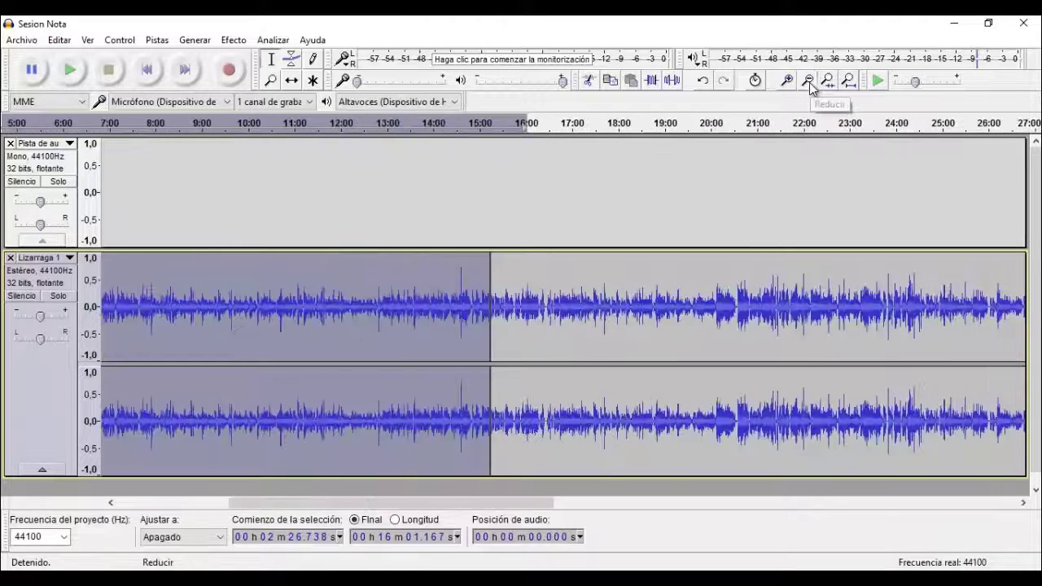
pyautogui.click(808, 81)
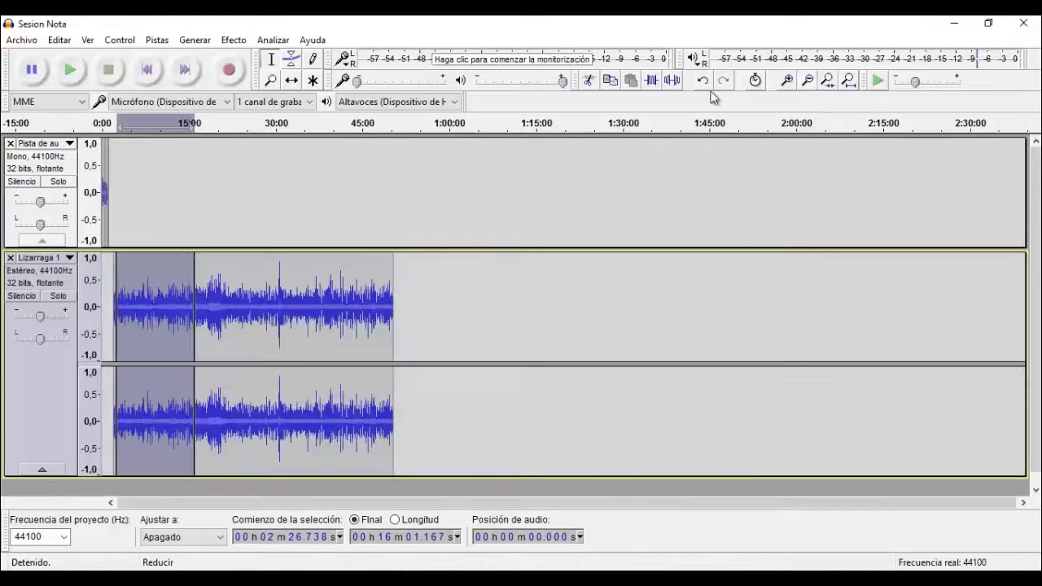
# Try a plain delete of the segment between the two splits in Lizarraga 1 and undo it.
pyautogui.click(271, 80)
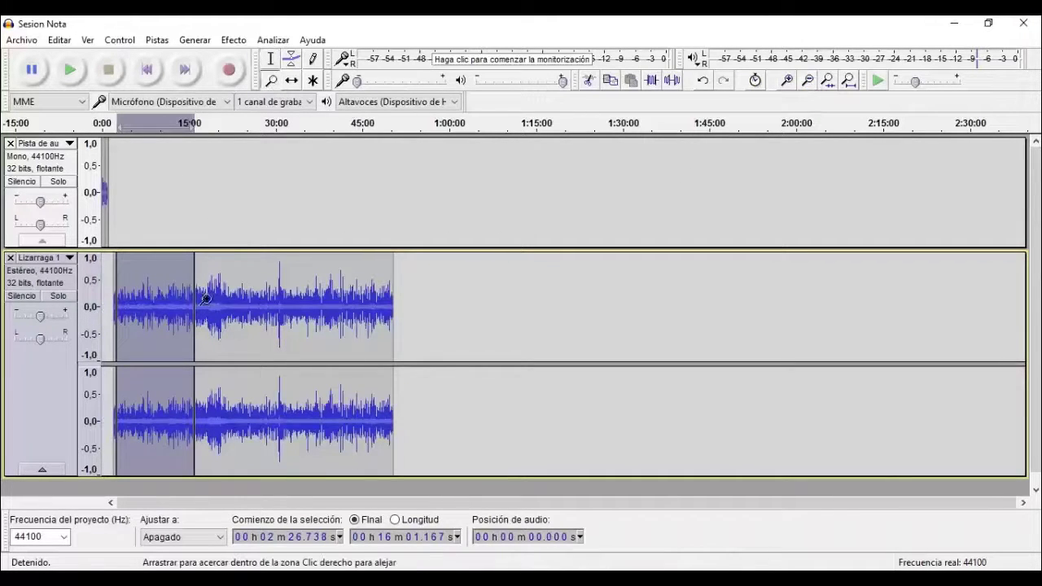
pyautogui.hotkey('ctrl', 'e')
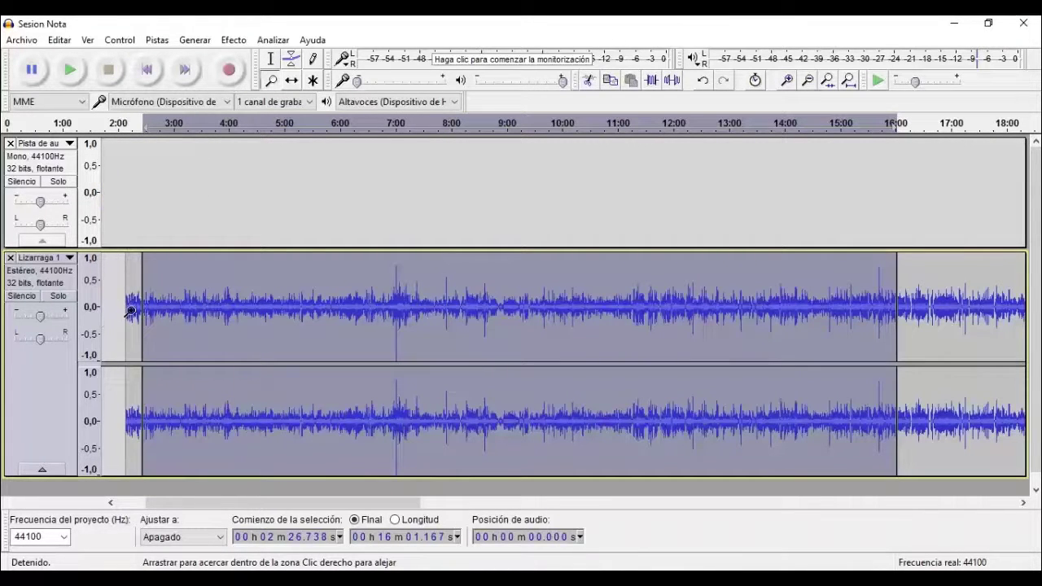
pyautogui.press('Delete')
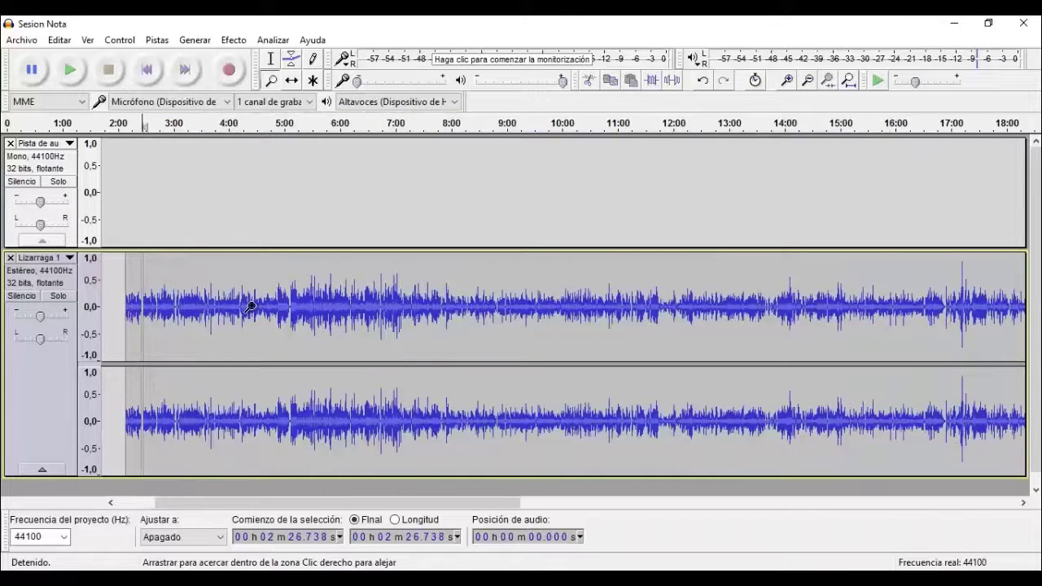
pyautogui.hotkey('ctrl', 'z')
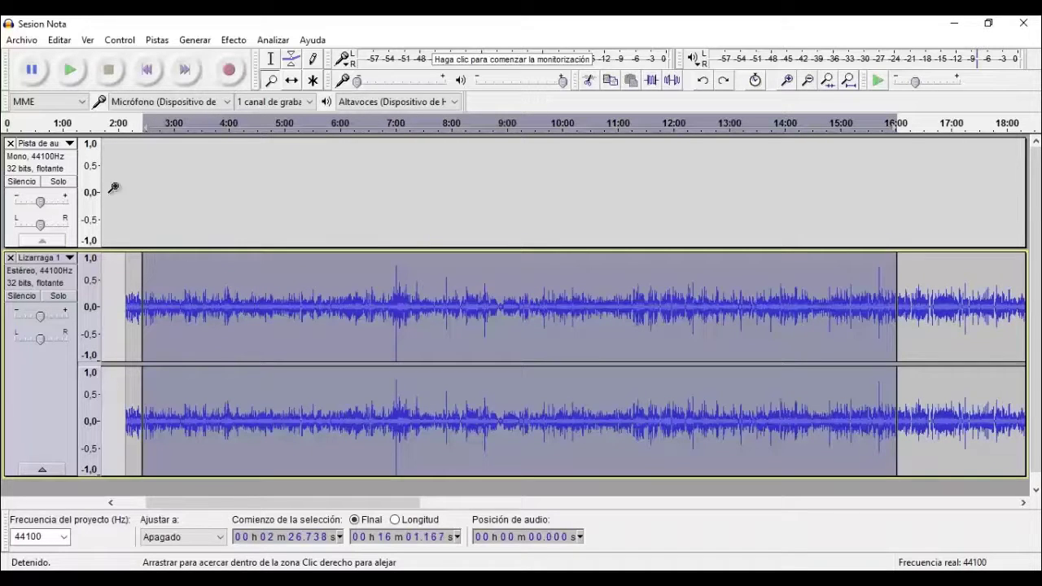
# Remove the selected middle segment of Lizarraga 1 with Dividir y borrar.
pyautogui.click(60, 40)
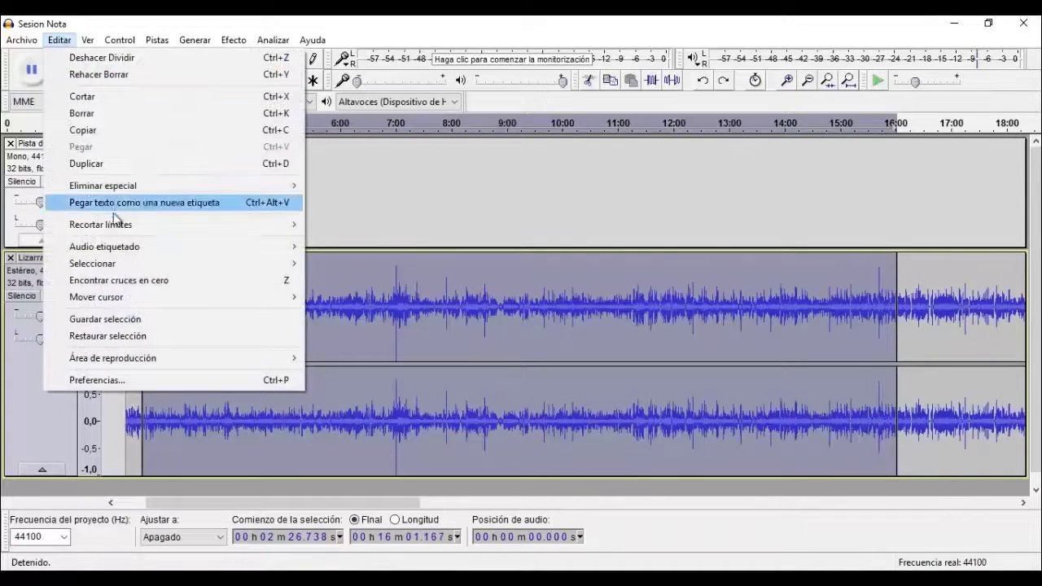
pyautogui.moveTo(114, 225)
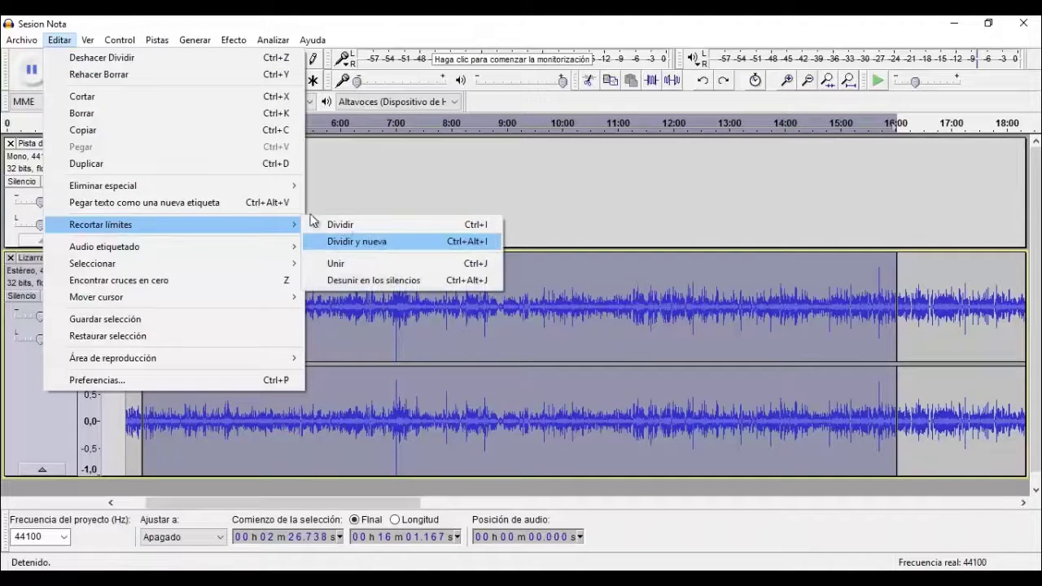
pyautogui.moveTo(211, 190)
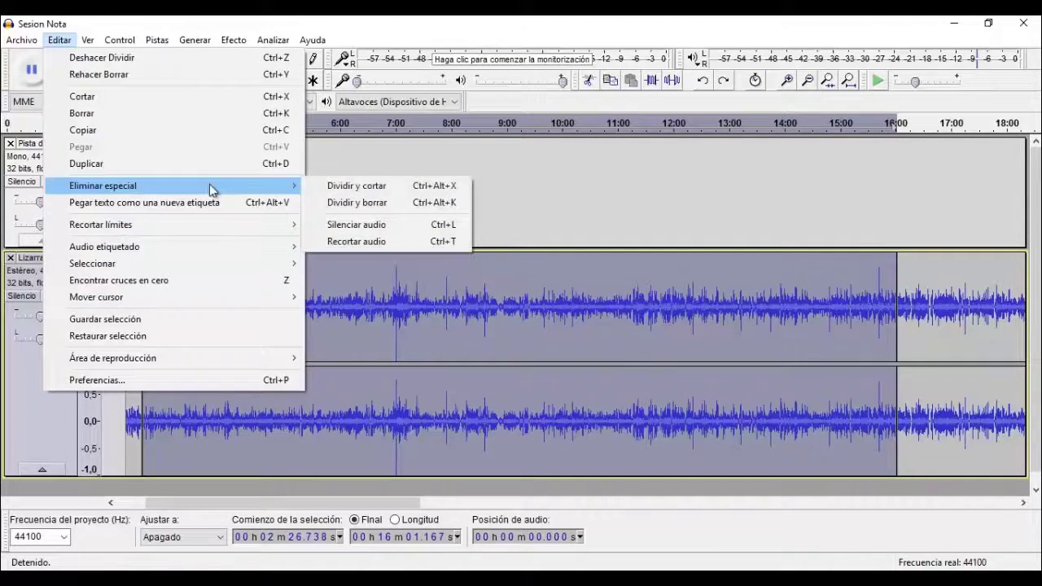
# Split and delete the selected stretch of the stereo track, from 2:26.738 to 16:01.167, leaving the gap in place.
pyautogui.click(451, 26)
pyautogui.click(64, 43)
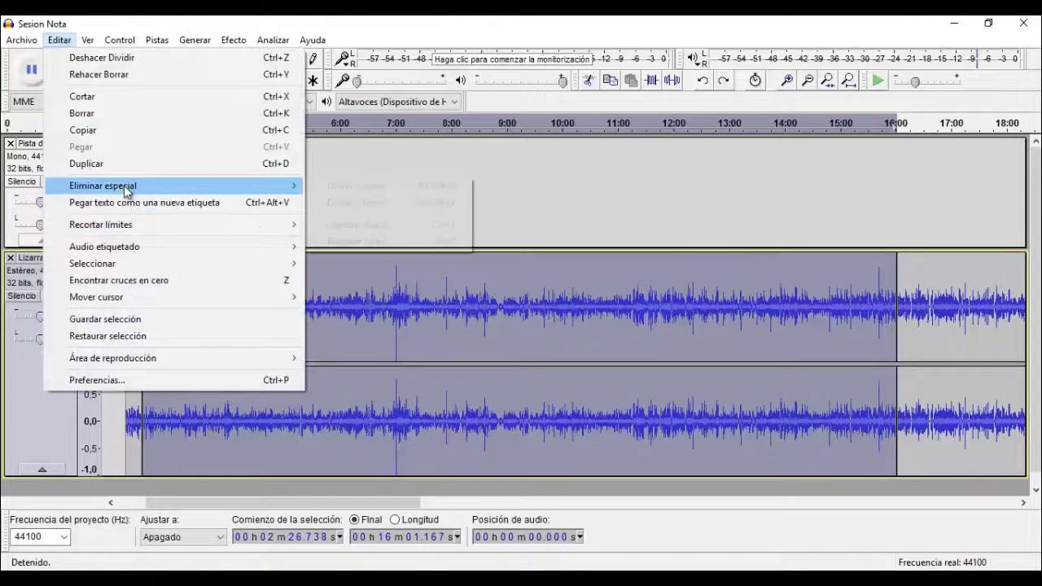
pyautogui.moveTo(252, 186)
pyautogui.click(402, 202)
pyautogui.click(890, 247)
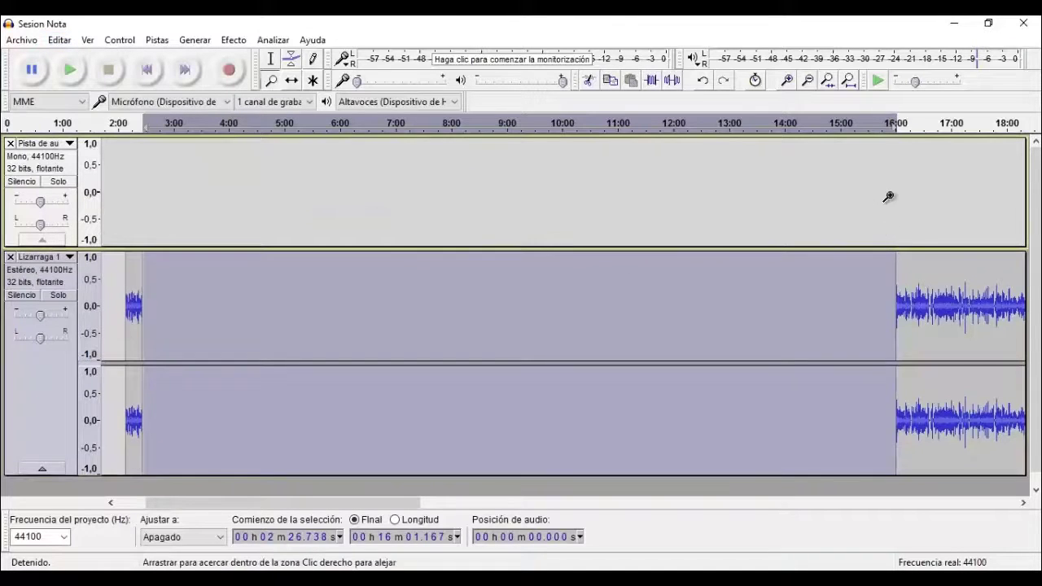
# Play the stereo recording from 16:01 to find the fragment's end and split the clip in the pause at about 16:17.
pyautogui.moveTo(878, 203); pyautogui.dragTo(903, 205)
pyautogui.press('F1')
pyautogui.click(236, 236)
pyautogui.press('space')
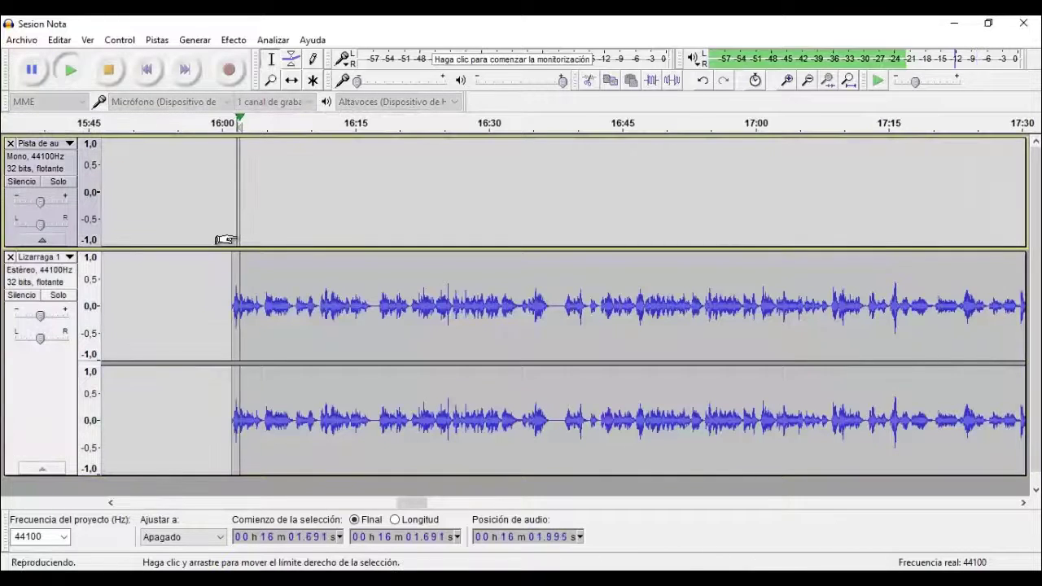
pyautogui.click(231, 235)
pyautogui.press('space')
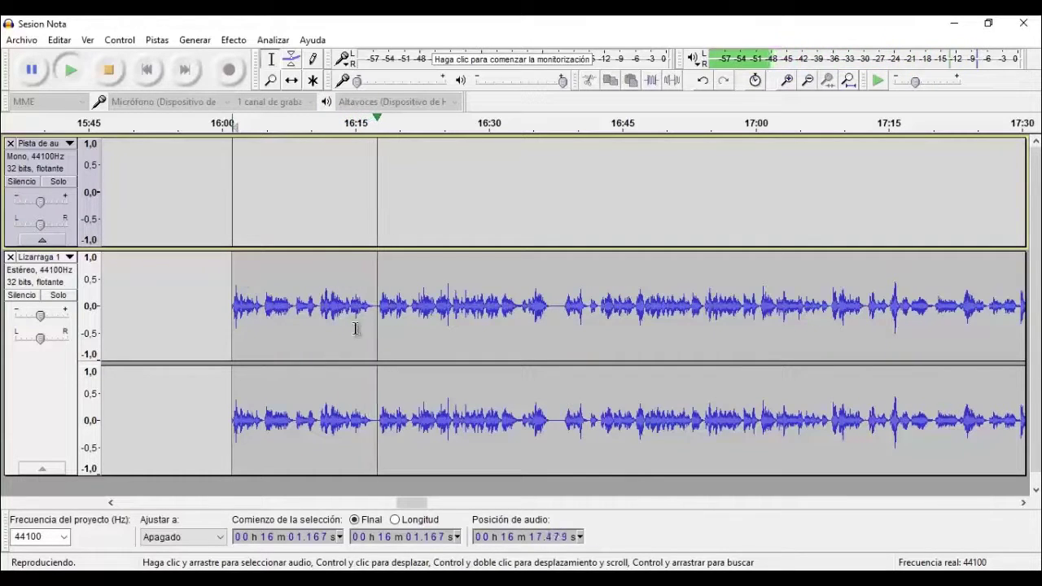
pyautogui.click(380, 322)
pyautogui.press('space')
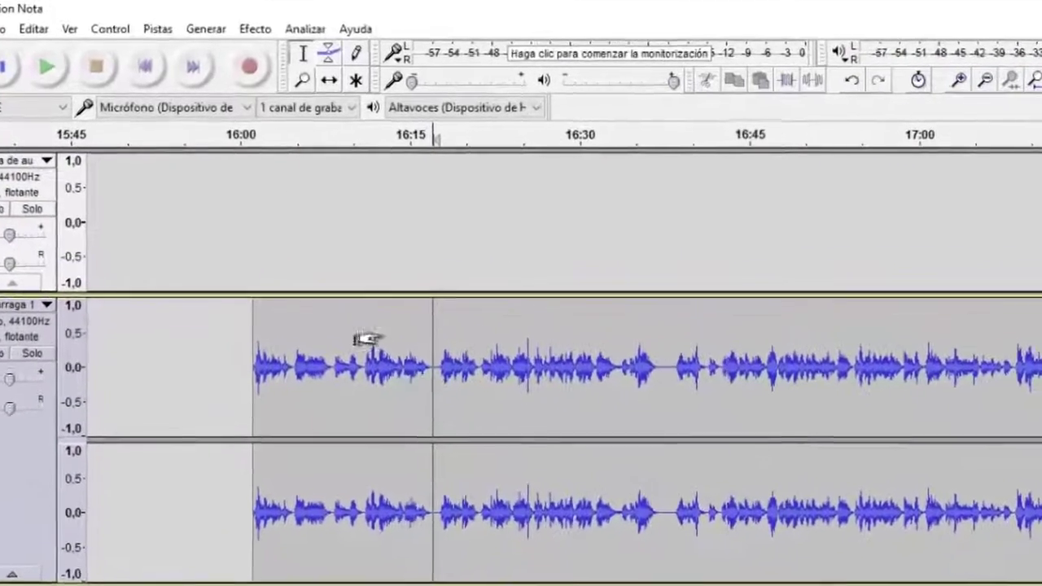
pyautogui.click(43, 32)
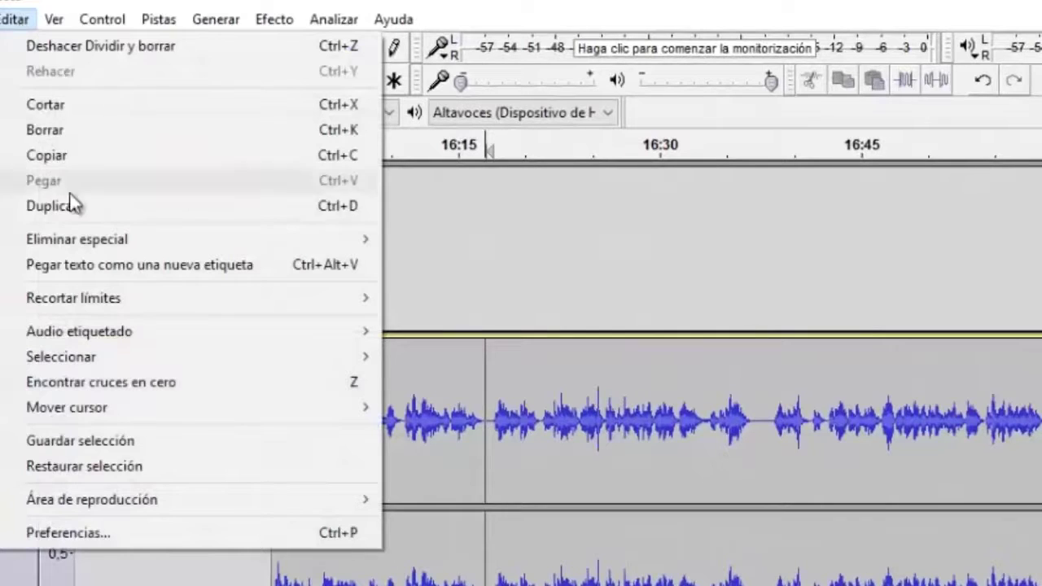
pyautogui.moveTo(296, 300)
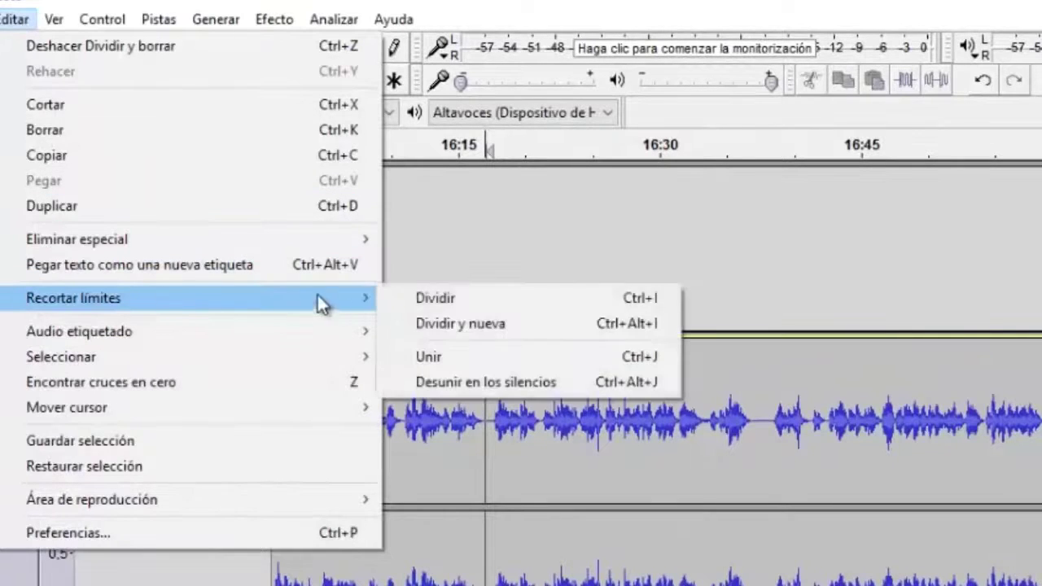
pyautogui.click(469, 296)
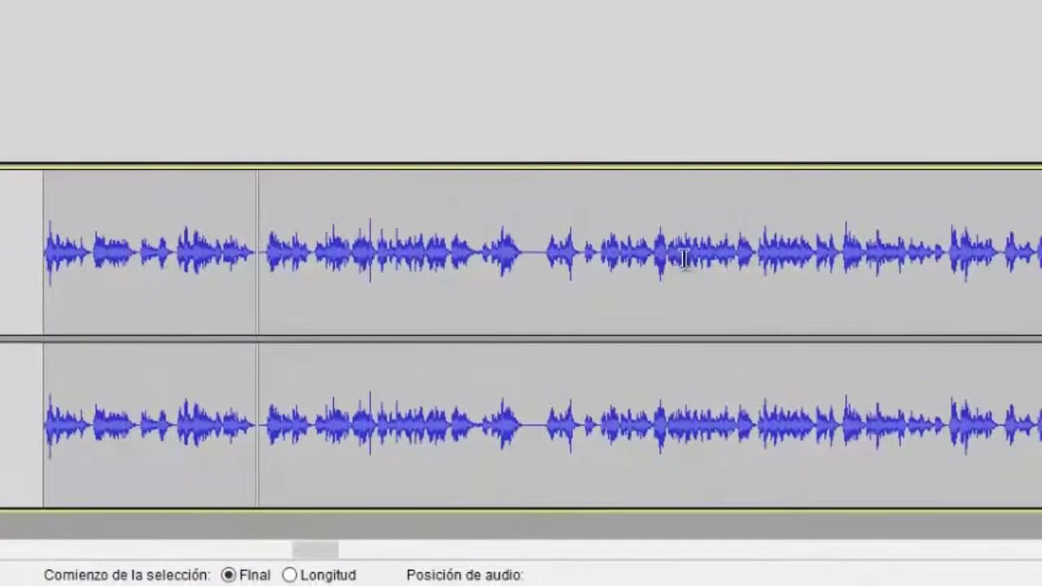
# Listen for the next cut point, and split and delete the stereo audio between the 16:17 split and about 16:54.
pyautogui.click(733, 259)
pyautogui.press('space')
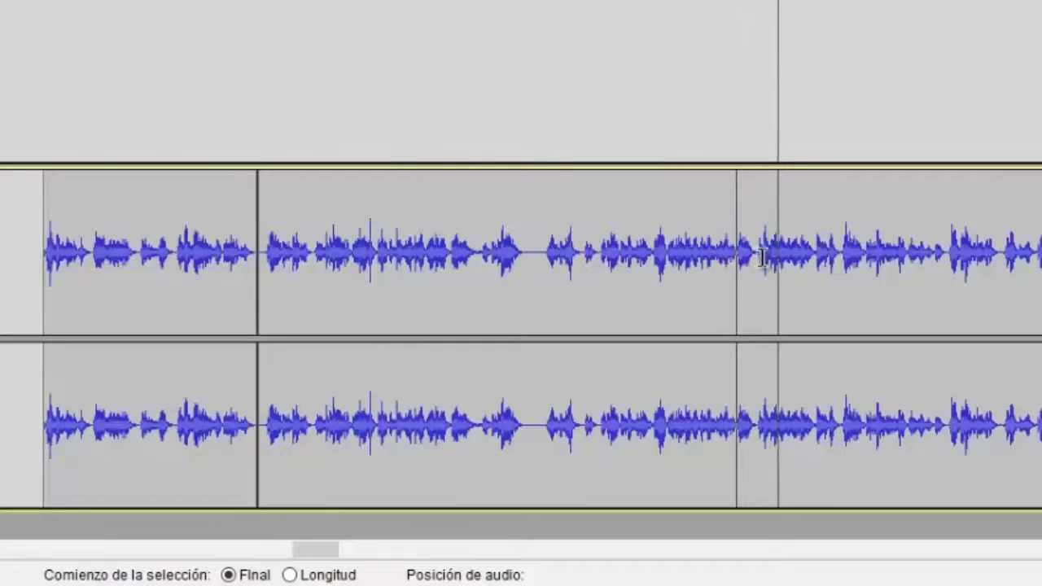
pyautogui.click(758, 265)
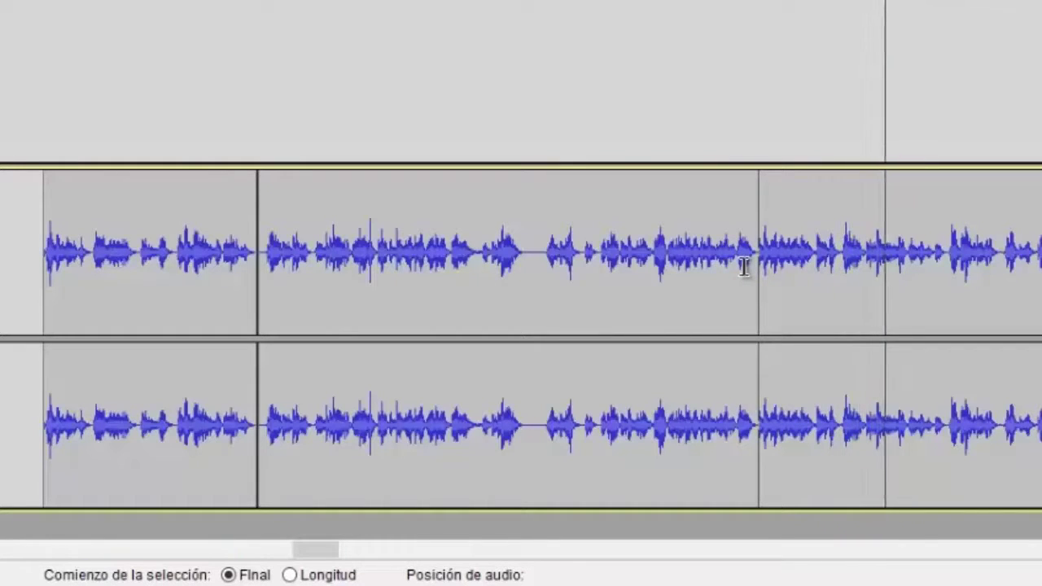
pyautogui.press('space')
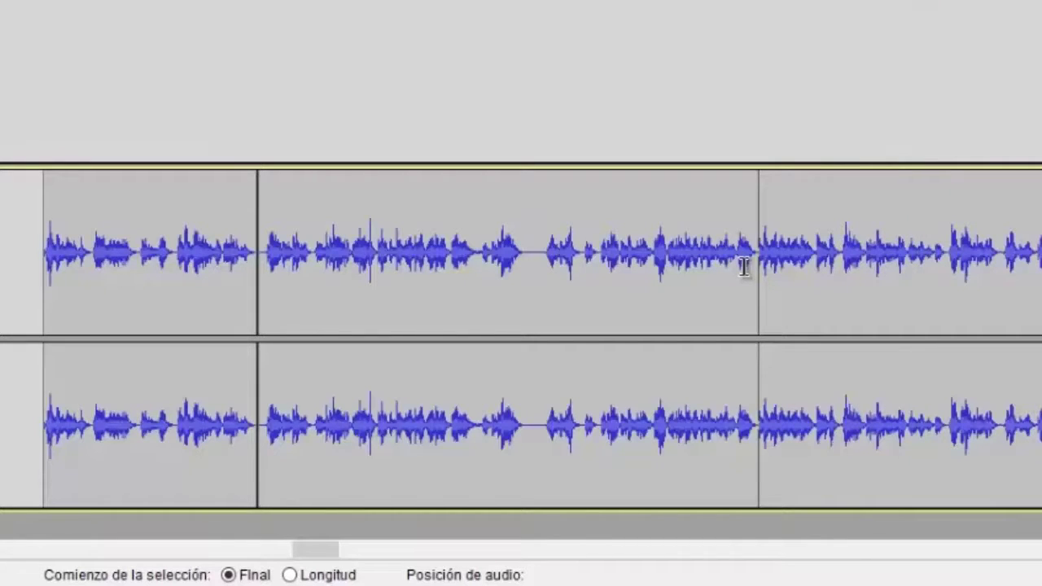
pyautogui.moveTo(758, 266); pyautogui.dragTo(911, 240)
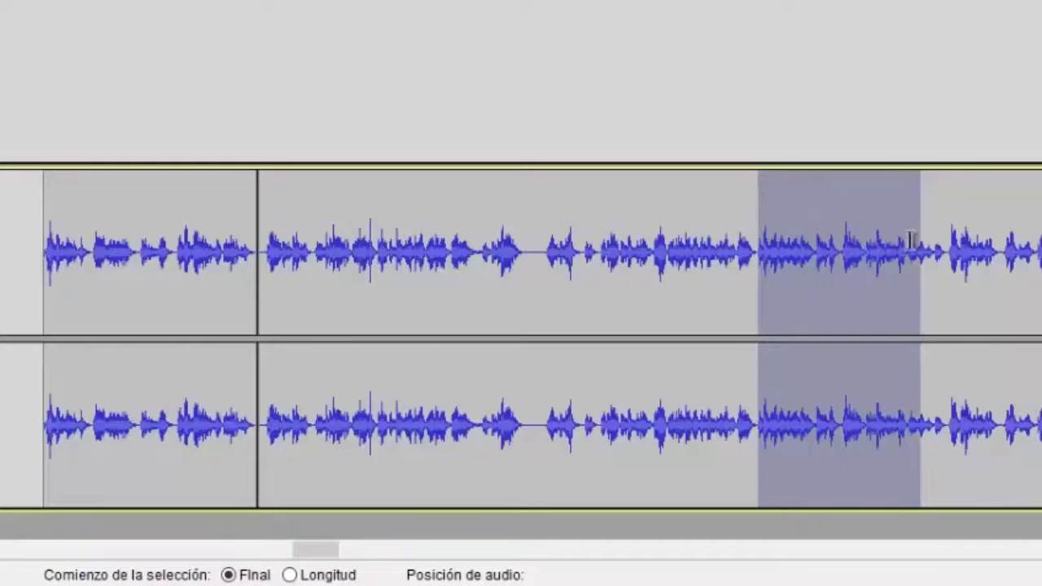
pyautogui.click(746, 276)
pyautogui.click(771, 271)
pyautogui.moveTo(756, 290); pyautogui.dragTo(257, 316)
pyautogui.click(0, 0)
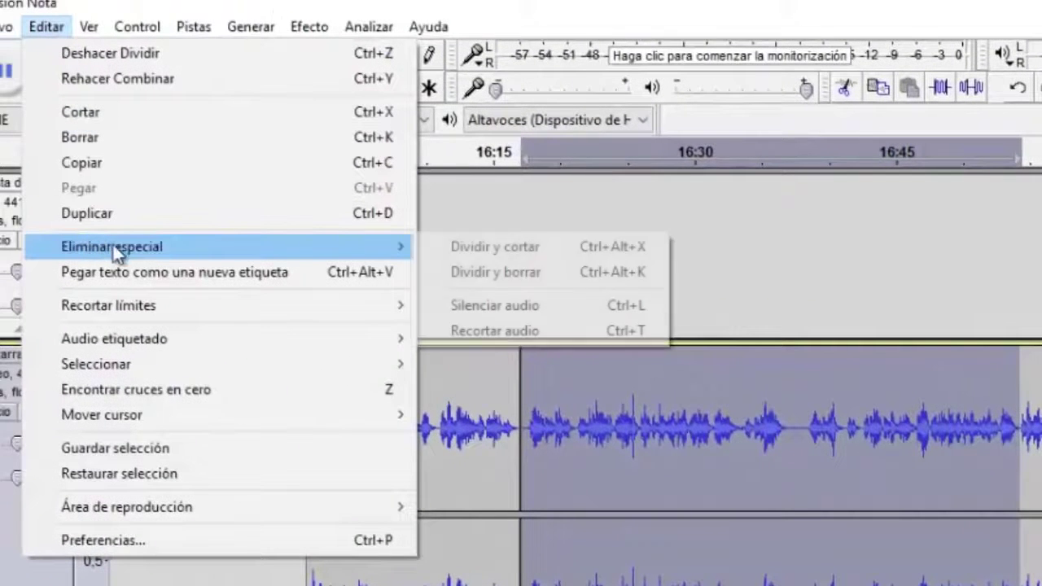
pyautogui.moveTo(149, 317)
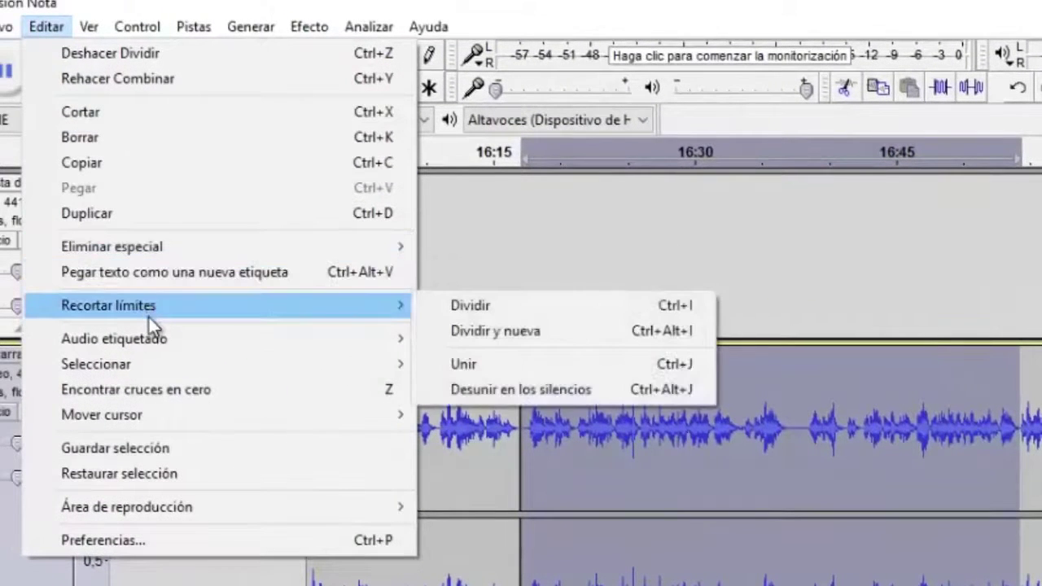
pyautogui.moveTo(320, 253)
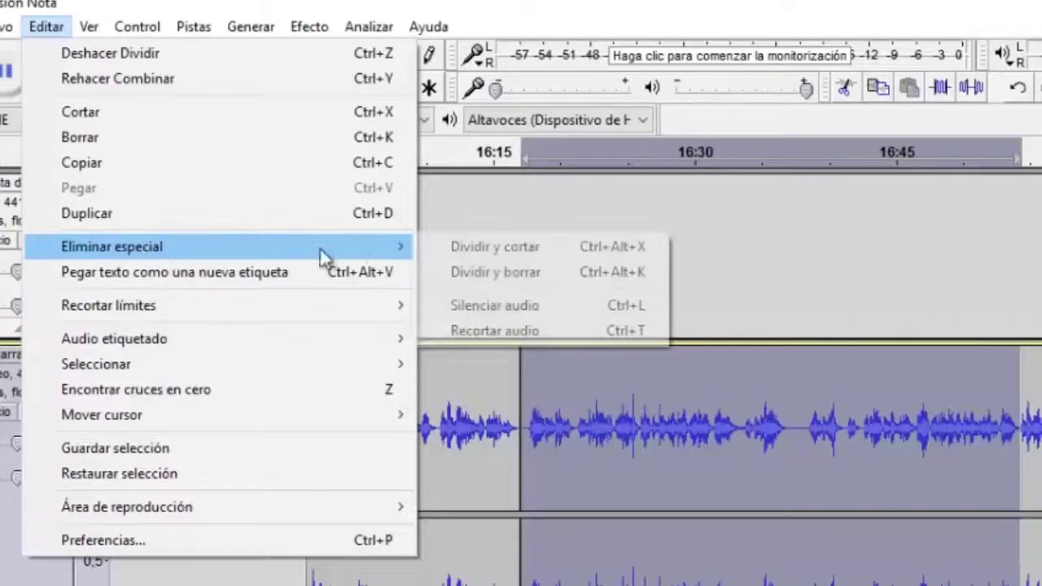
pyautogui.click(554, 272)
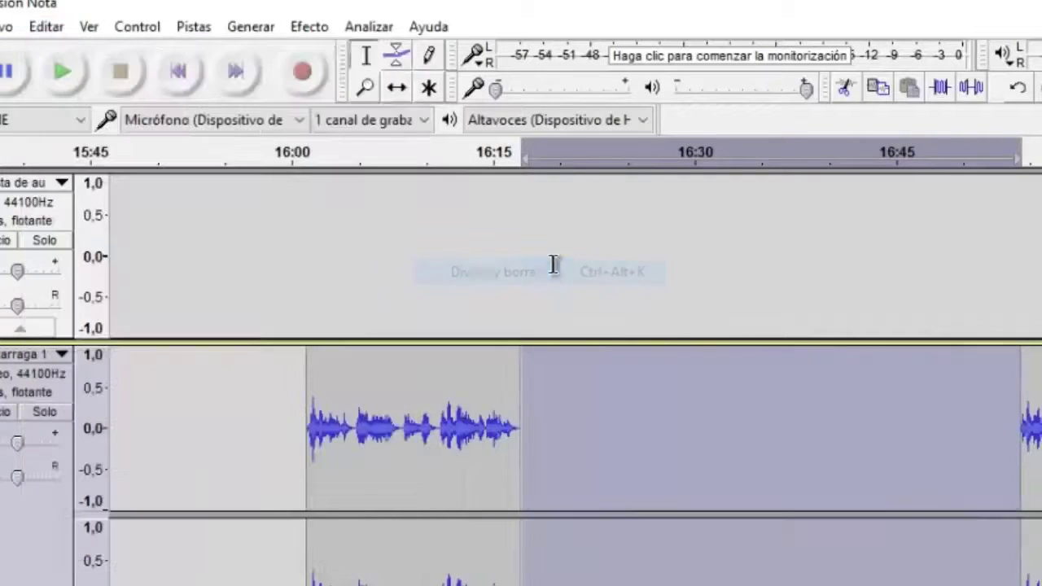
pyautogui.click(859, 382)
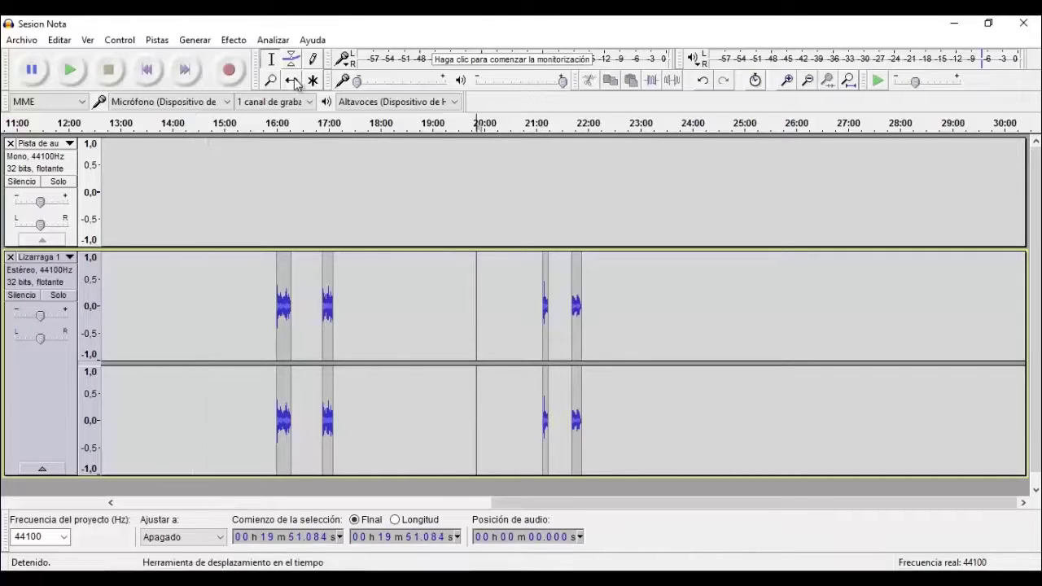
# Shift the four remaining stereo clips earlier in time, placing the last clip ahead of the shortest one.
pyautogui.moveTo(283, 303); pyautogui.dragTo(131, 321)
pyautogui.moveTo(335, 322); pyautogui.dragTo(192, 341)
pyautogui.moveTo(542, 310); pyautogui.dragTo(265, 337)
pyautogui.moveTo(609, 301); pyautogui.dragTo(324, 315)
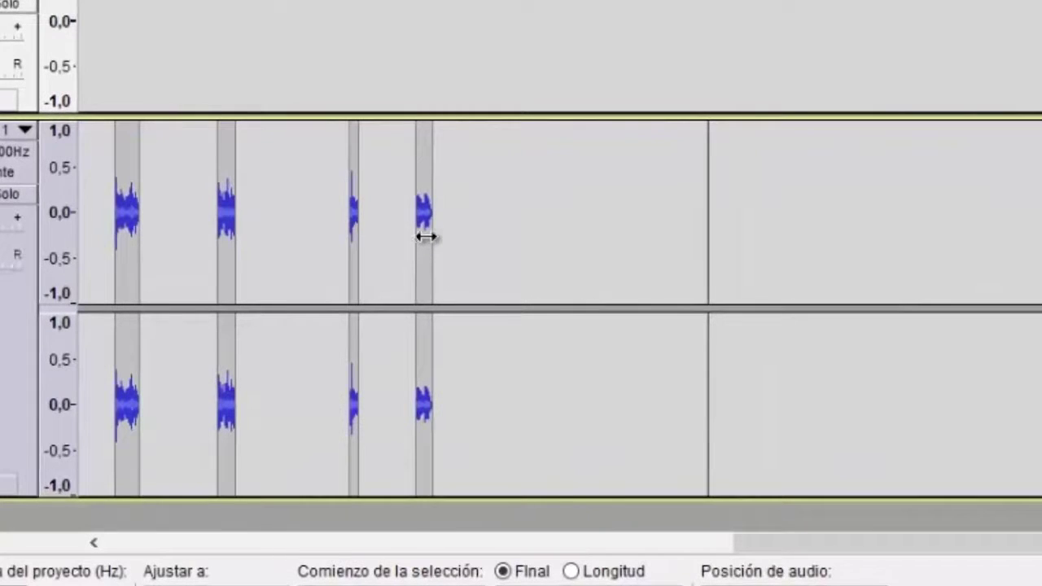
pyautogui.moveTo(405, 243); pyautogui.dragTo(318, 255)
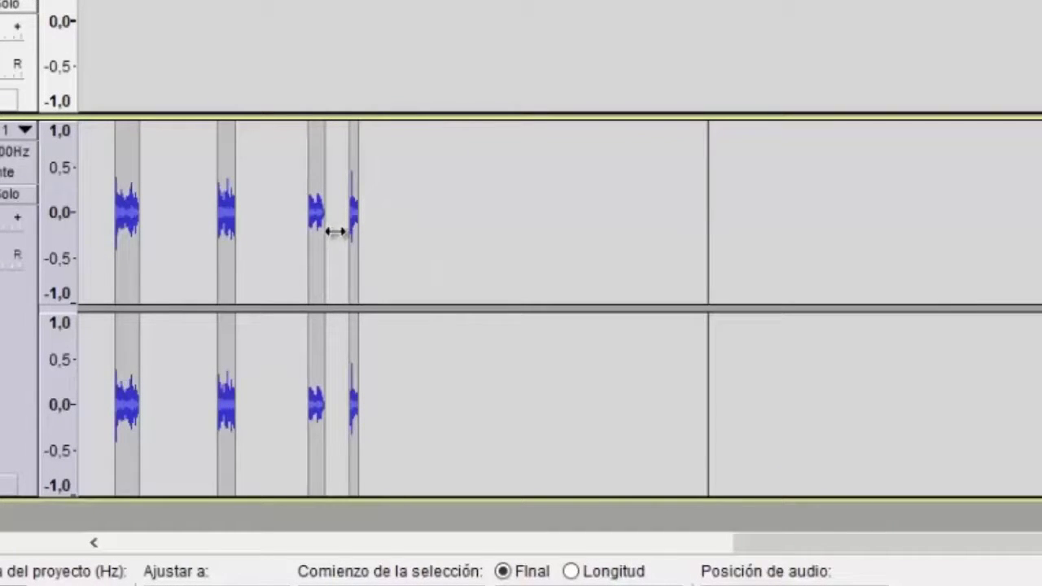
# Bring the same four stereo clips further back along the timeline, keeping their new order.
pyautogui.moveTo(774, 554); pyautogui.dragTo(405, 547)
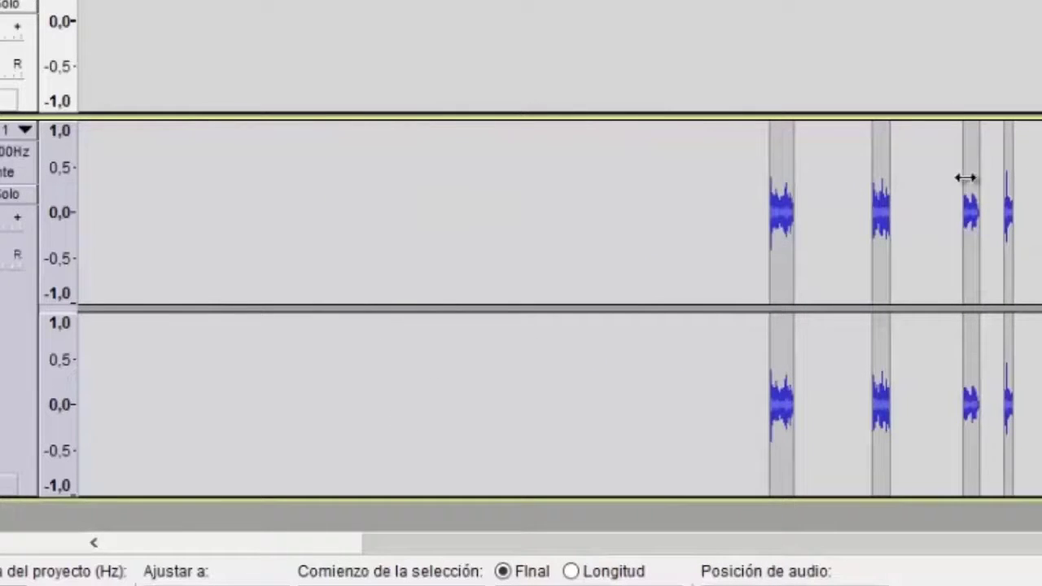
pyautogui.moveTo(784, 184); pyautogui.dragTo(168, 213)
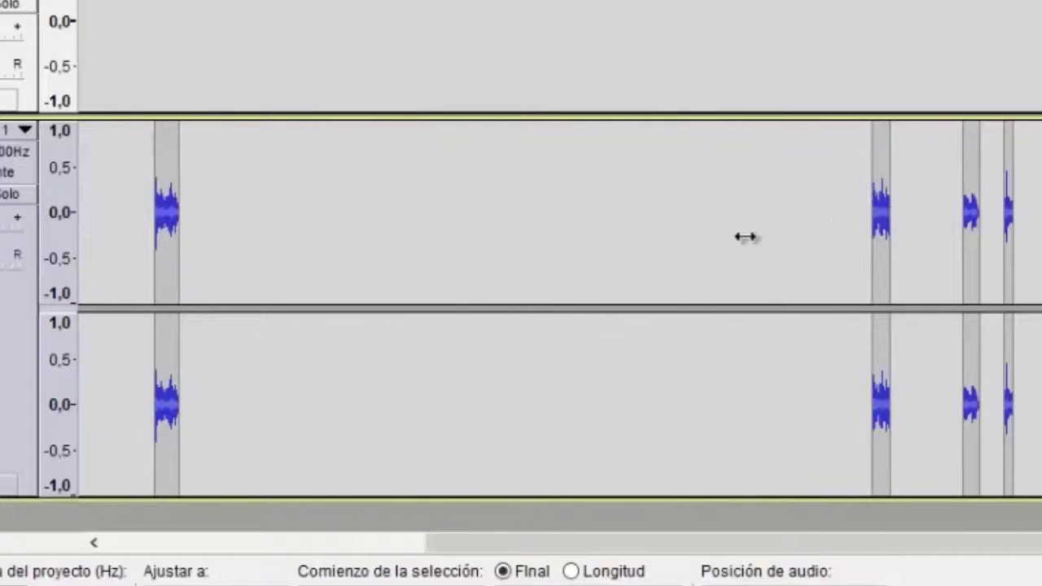
pyautogui.moveTo(880, 210); pyautogui.dragTo(232, 215)
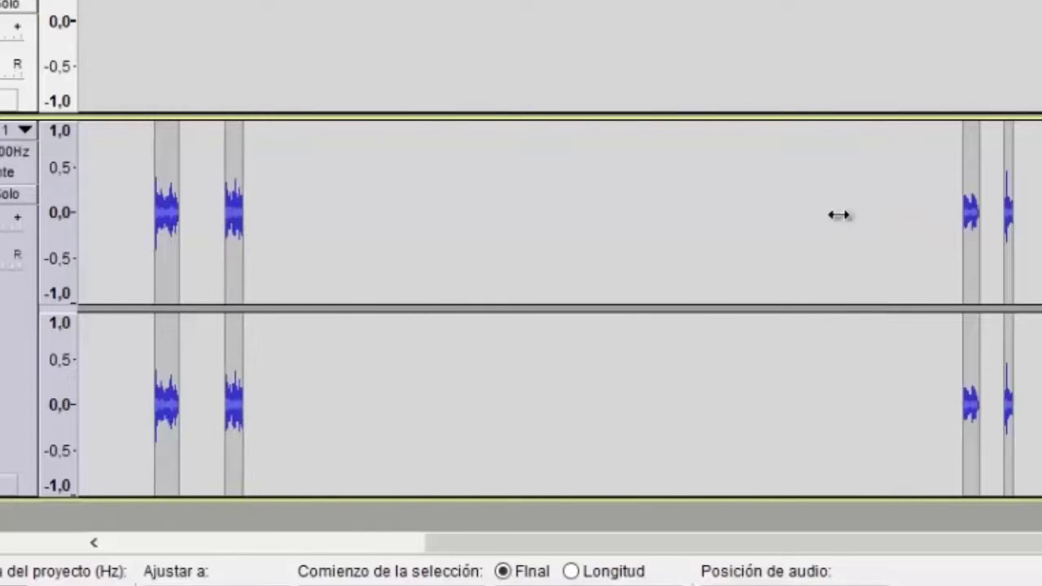
pyautogui.moveTo(967, 172); pyautogui.dragTo(294, 208)
pyautogui.moveTo(1004, 177); pyautogui.dragTo(343, 214)
# Move the four stereo clips close behind the first stereo clip, so they lie between about 2:35 and 4:05.
pyautogui.moveTo(506, 557); pyautogui.dragTo(51, 530)
pyautogui.moveTo(633, 166); pyautogui.dragTo(314, 196)
pyautogui.moveTo(682, 159); pyautogui.dragTo(354, 171)
pyautogui.moveTo(740, 160); pyautogui.dragTo(690, 160)
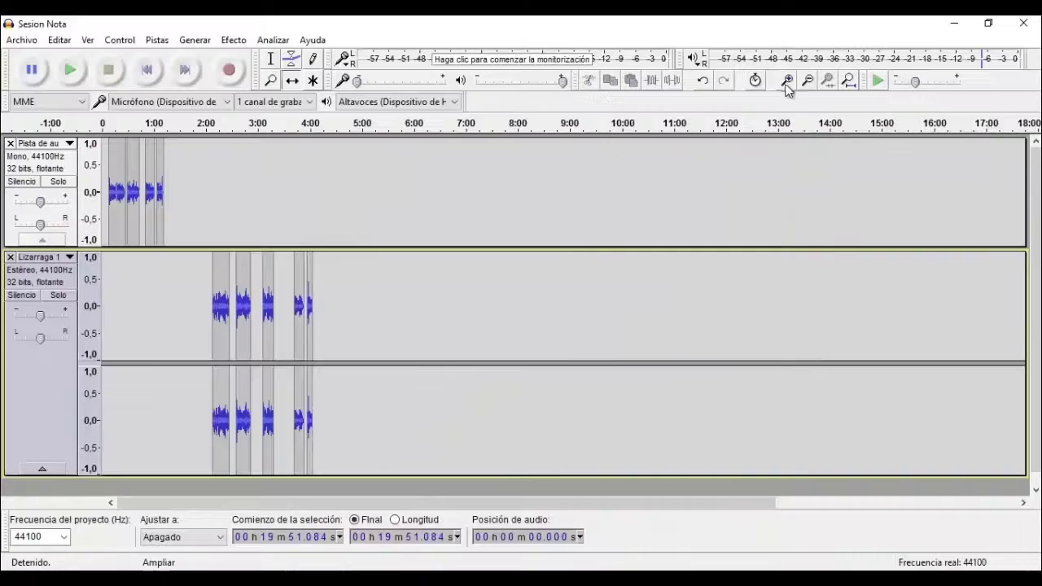
# Move the first stereo clip to the end of the first mono clip, about 0:27, and space the following mono clips later.
pyautogui.hotkey('ctrl', '1')
pyautogui.click(234, 504)
pyautogui.click(293, 82)
pyautogui.moveTo(341, 309); pyautogui.dragTo(163, 324)
pyautogui.moveTo(220, 207); pyautogui.dragTo(261, 205)
pyautogui.moveTo(169, 221); pyautogui.dragTo(199, 222)
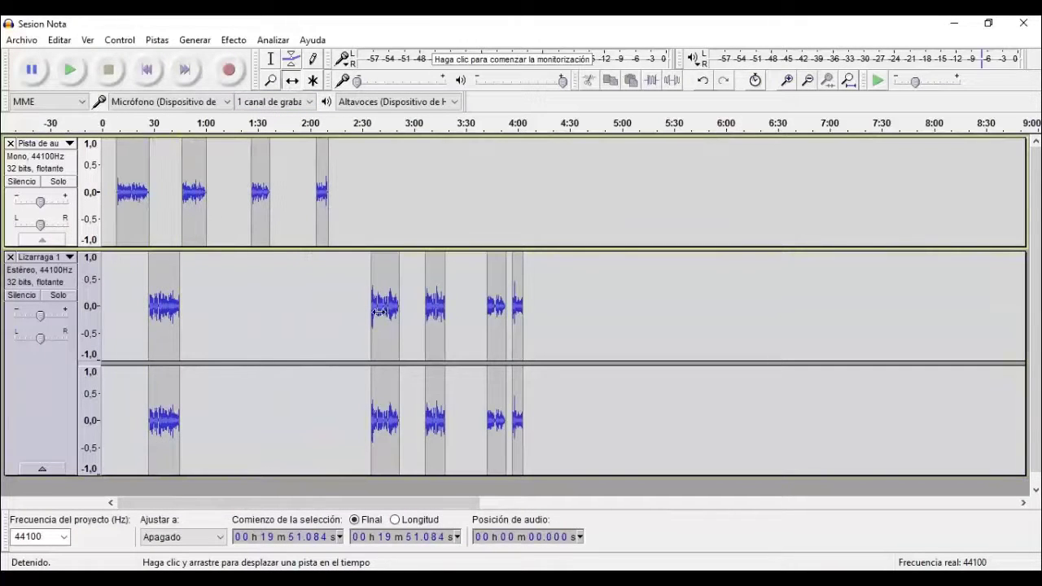
# Move the second, third and fourth stereo clips earlier to alternate with the mono clips, and nudge the last mono clip later.
pyautogui.moveTo(381, 313); pyautogui.dragTo(215, 314)
pyautogui.moveTo(431, 321); pyautogui.dragTo(280, 318)
pyautogui.moveTo(496, 309); pyautogui.dragTo(324, 323)
pyautogui.moveTo(325, 219); pyautogui.dragTo(334, 220)
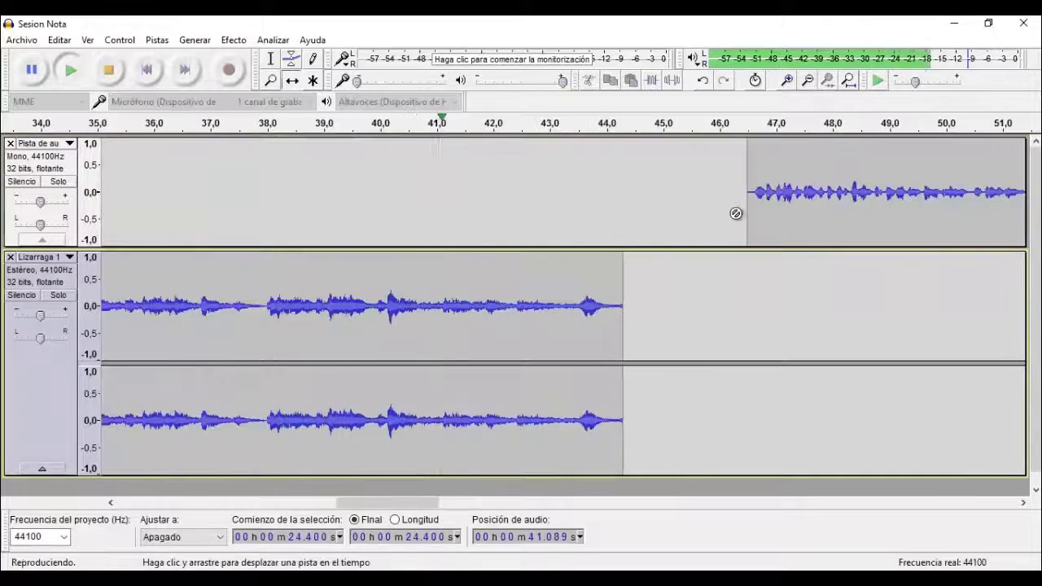
# Shift the second mono clip to start at about 0:44, slightly overlapping the stereo clip's end, and play the transition from about 0:41.
pyautogui.press('space')
pyautogui.moveTo(790, 210); pyautogui.dragTo(648, 230)
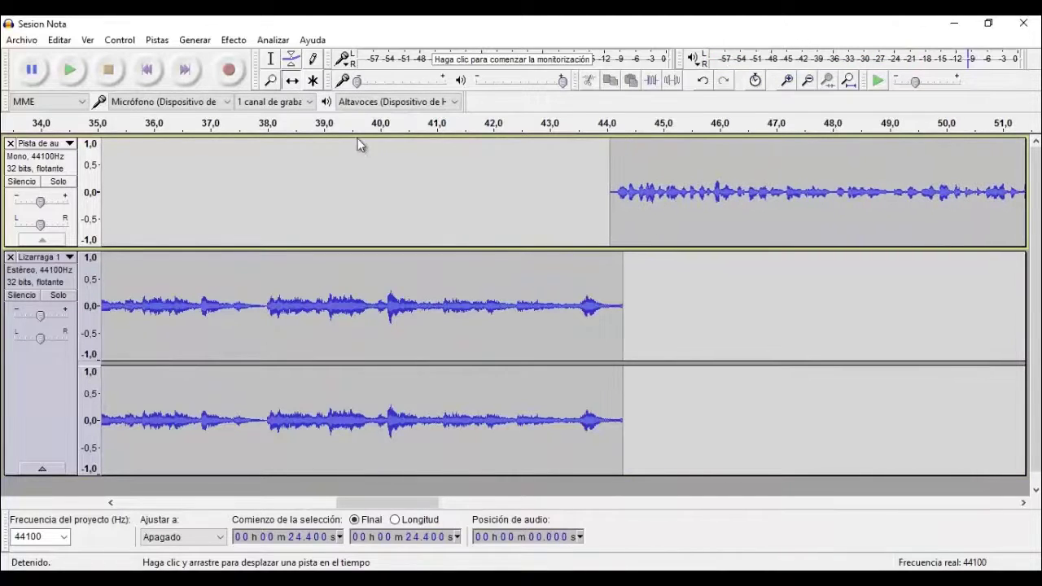
pyautogui.click(270, 59)
pyautogui.click(445, 228)
pyautogui.press('space')
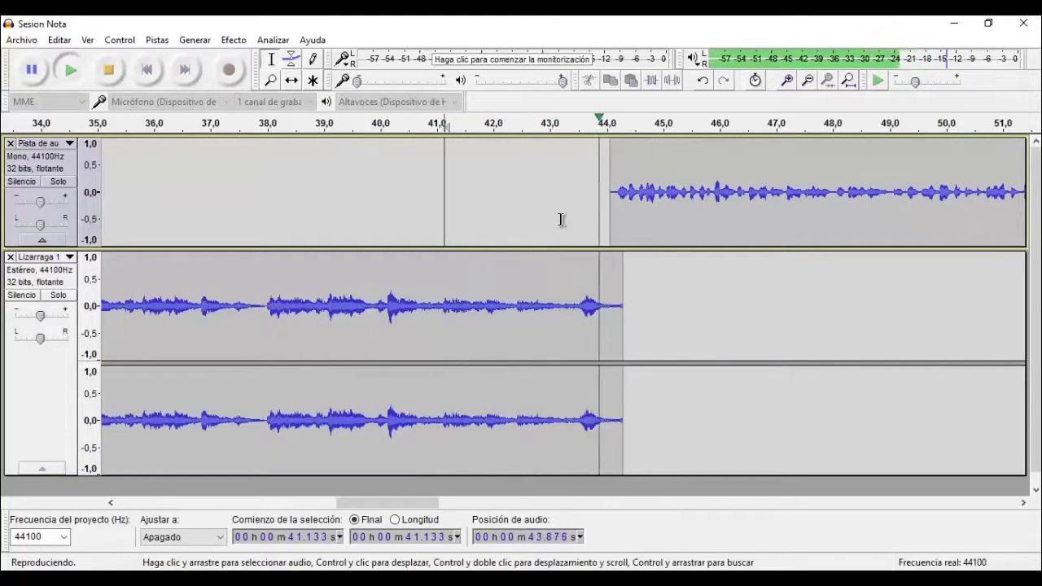
pyautogui.moveTo(423, 502); pyautogui.dragTo(518, 503)
pyautogui.press('space')
# Shift the second stereo clip to start at about 0:57, overlapping the mono clip's end, and play the transition from about 0:56.
pyautogui.click(293, 82)
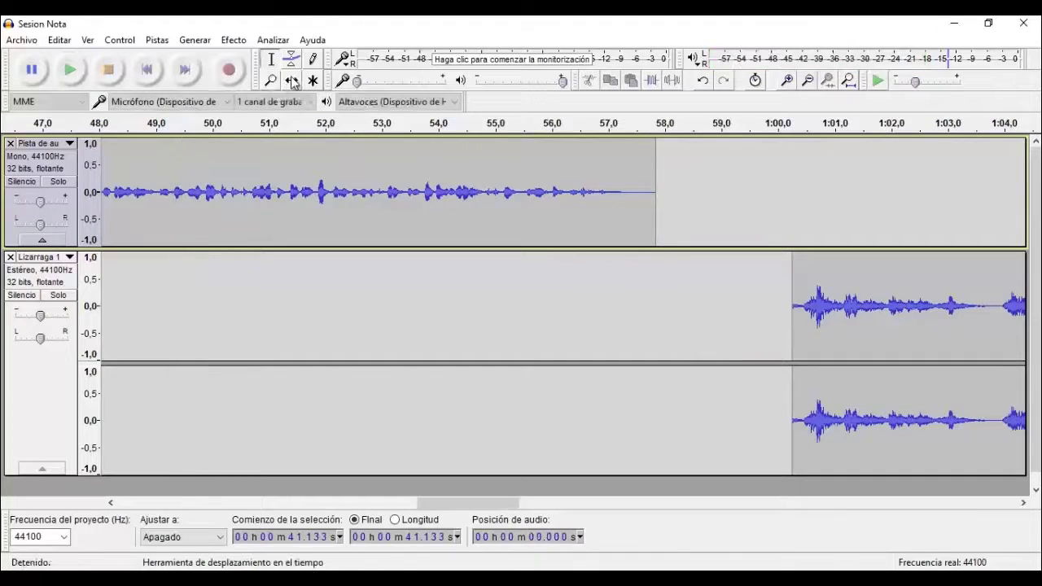
pyautogui.moveTo(830, 276); pyautogui.dragTo(666, 276)
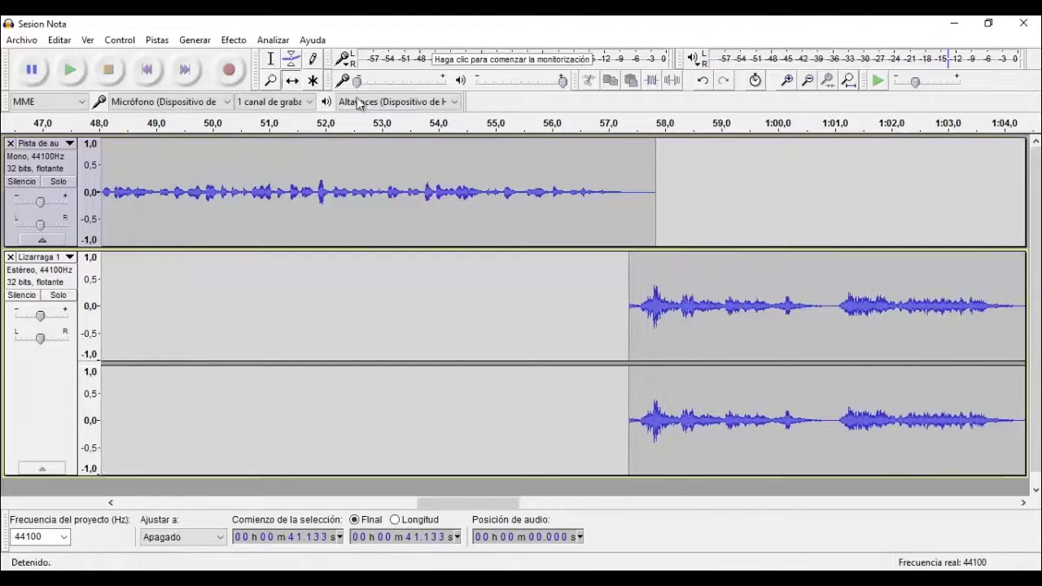
pyautogui.click(271, 59)
pyautogui.click(560, 358)
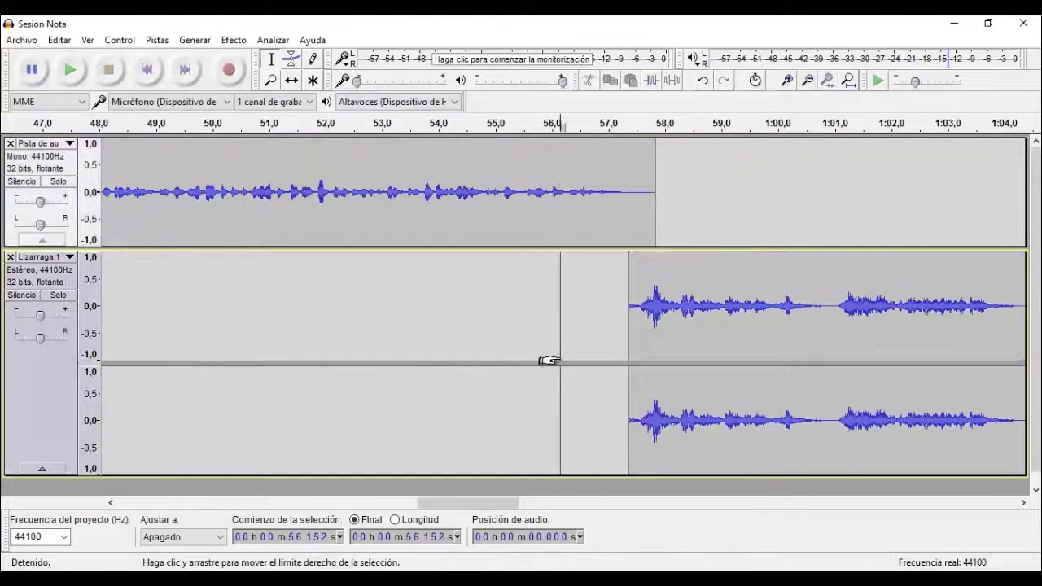
pyautogui.press('space')
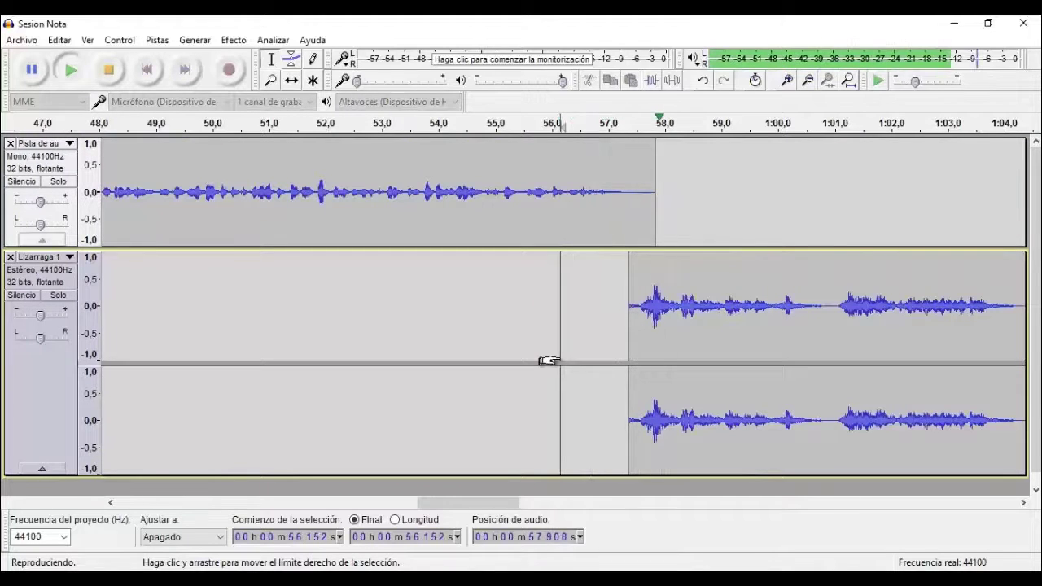
pyautogui.moveTo(488, 504); pyautogui.dragTo(584, 495)
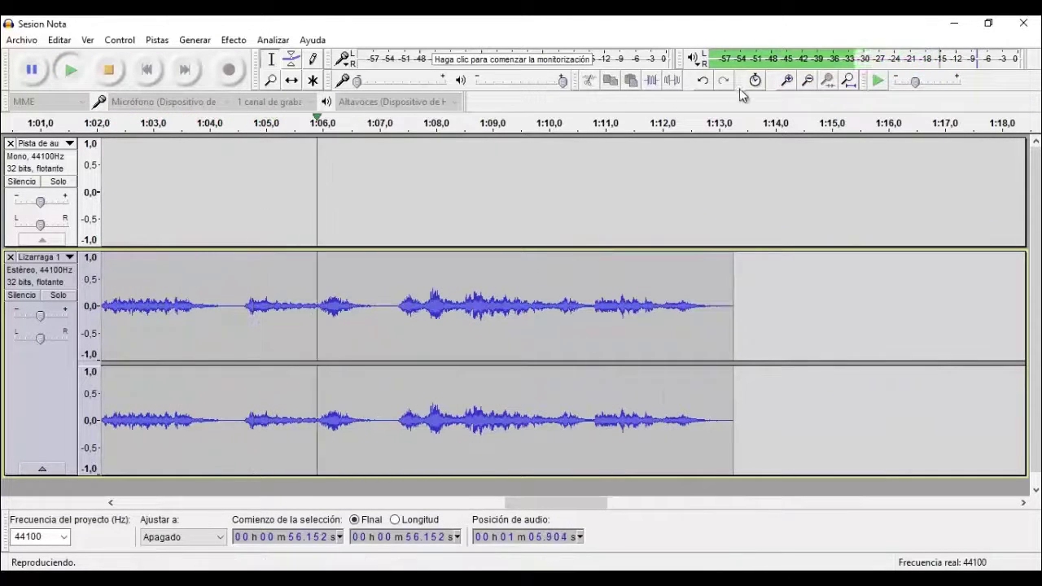
pyautogui.click(808, 80)
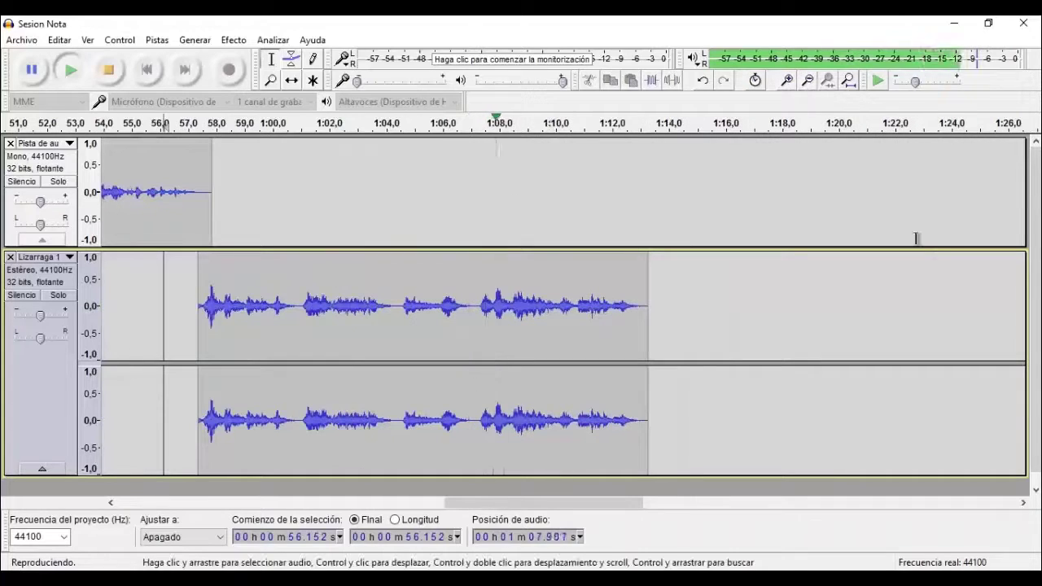
pyautogui.press('space')
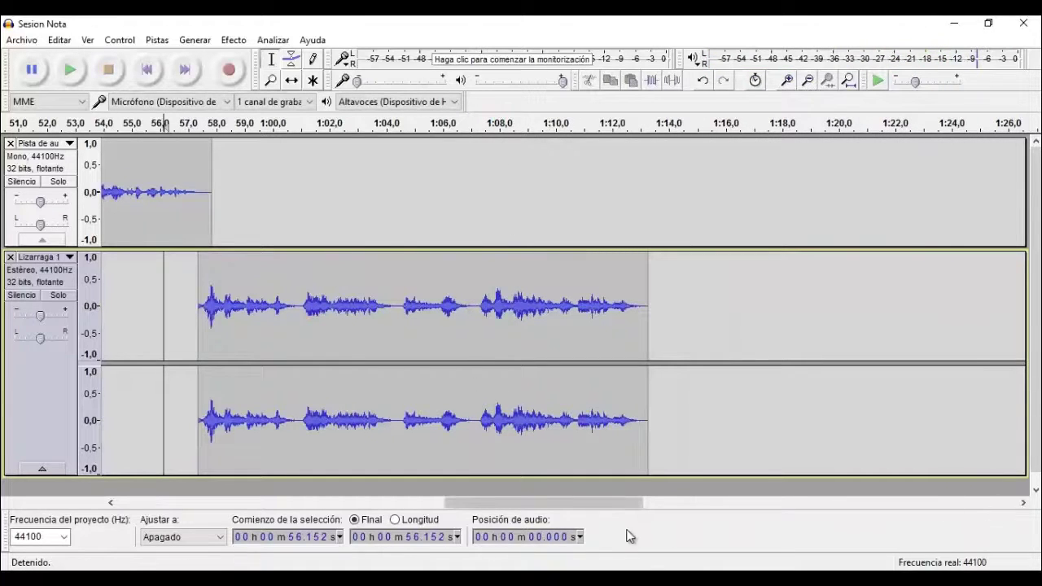
pyautogui.moveTo(604, 503); pyautogui.dragTo(644, 501)
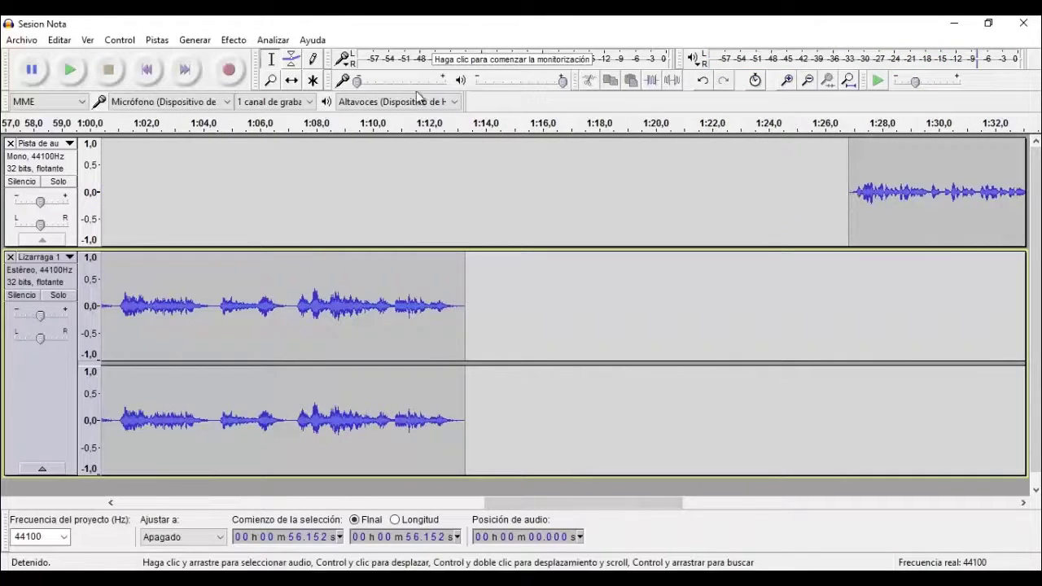
# Move the third mono clip earlier to overlap the second stereo clip's end and play the transition from about 1:11.
pyautogui.moveTo(856, 169); pyautogui.dragTo(453, 169)
pyautogui.click(270, 64)
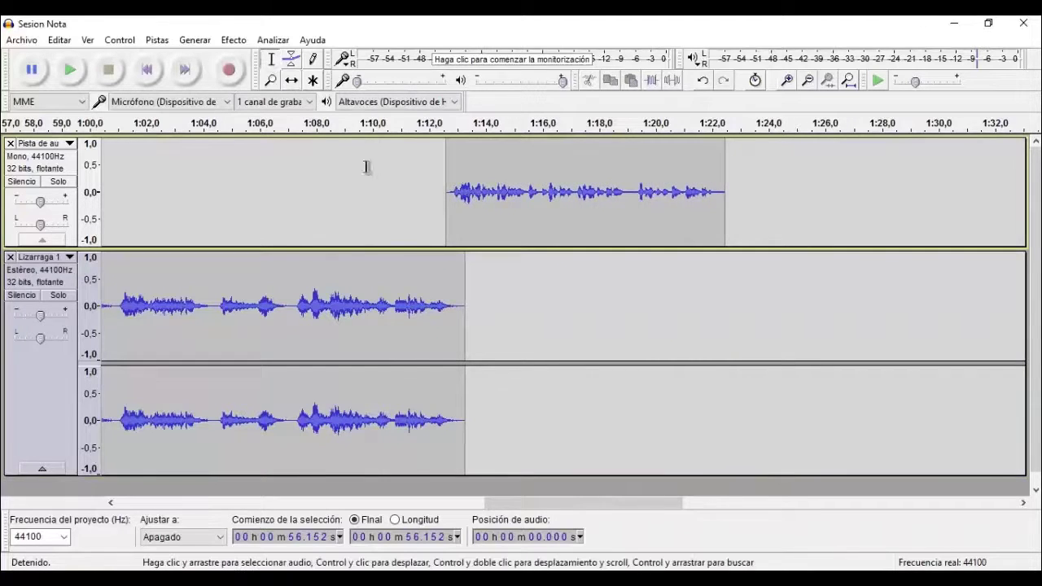
pyautogui.click(401, 183)
pyautogui.press('space')
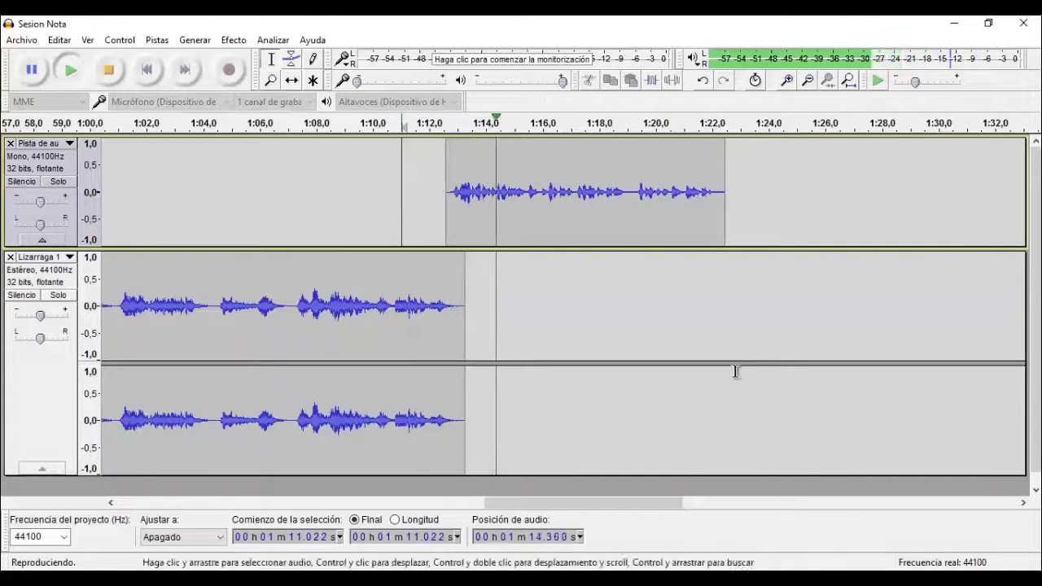
# Move the third stereo clip earlier to about 1:22, overlapping the third mono clip's end, and play the transition from about 1:21.
pyautogui.moveTo(634, 504); pyautogui.dragTo(704, 502)
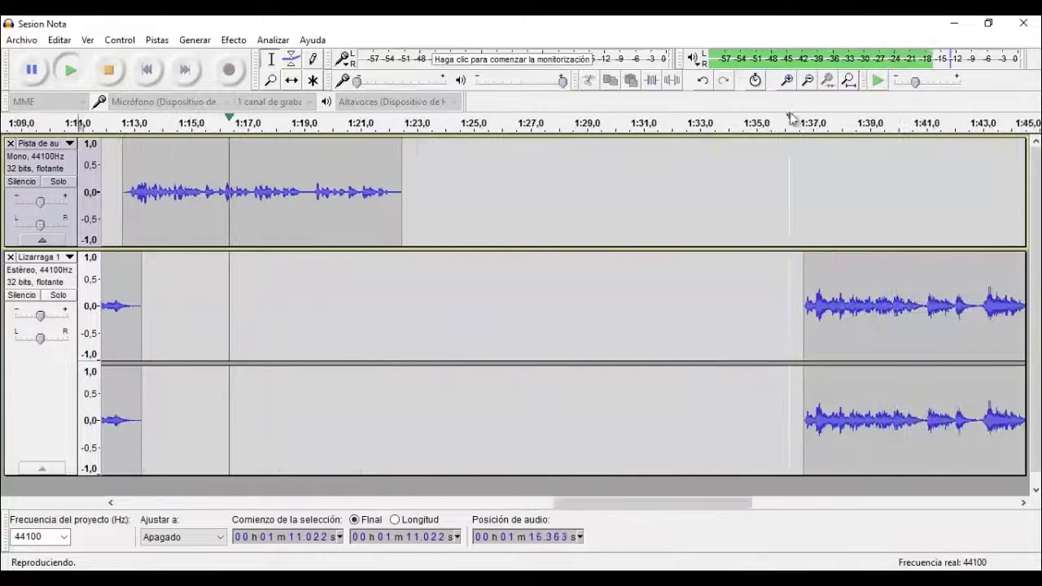
pyautogui.press('F5')
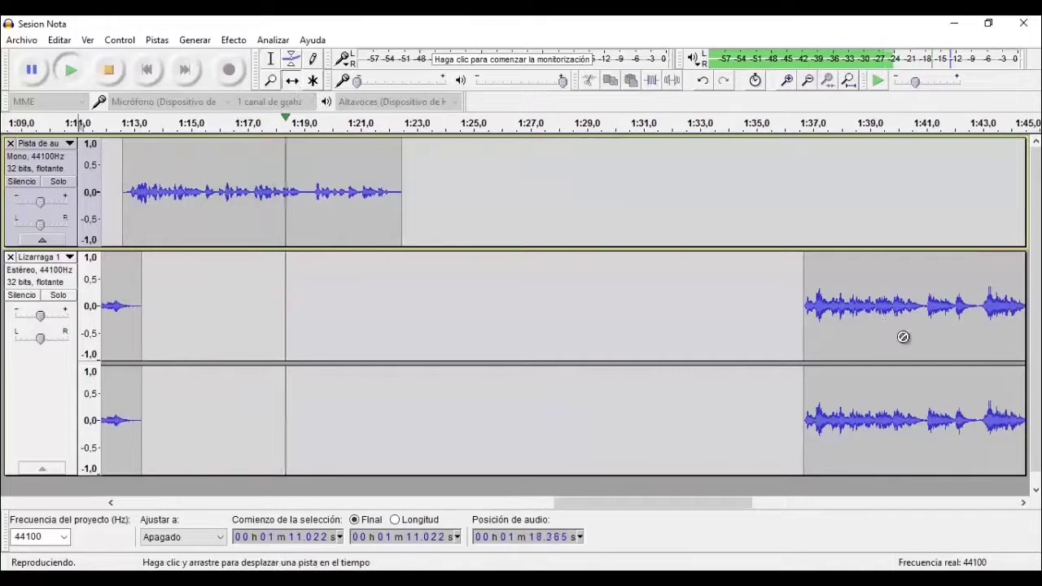
pyautogui.press('space')
pyautogui.moveTo(842, 316); pyautogui.dragTo(479, 326)
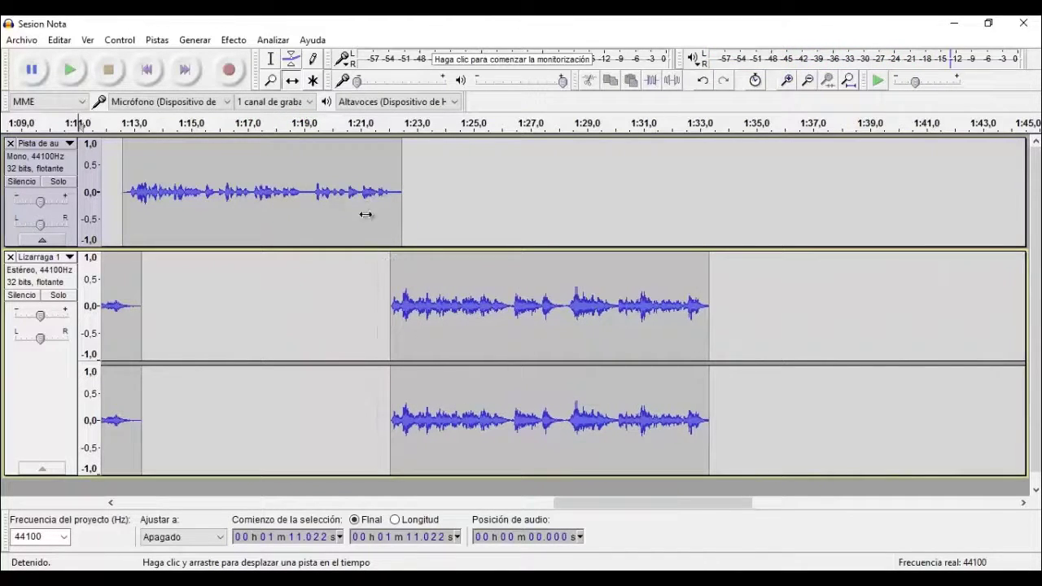
pyautogui.click(358, 123)
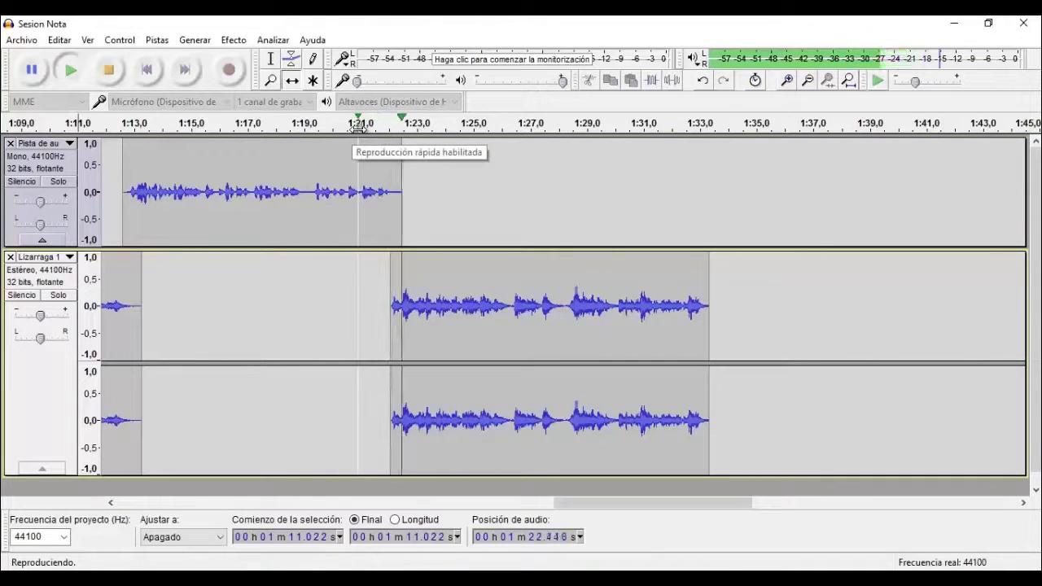
# Move the fourth stereo clip earlier to start at about 1:33, right after the third, and play it from there.
pyautogui.moveTo(729, 503); pyautogui.dragTo(797, 503)
pyautogui.press('space')
pyautogui.moveTo(921, 305); pyautogui.dragTo(456, 312)
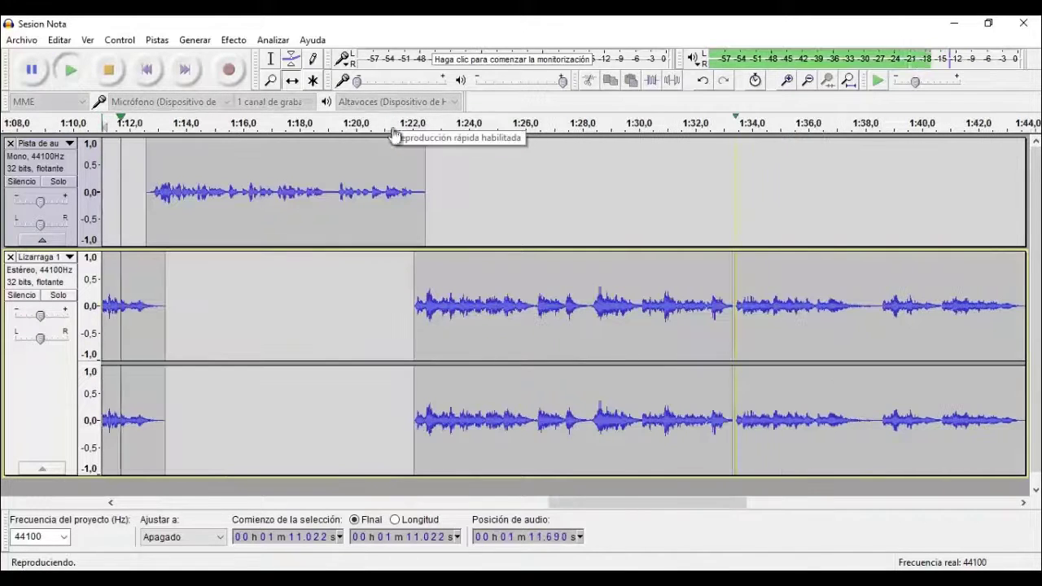
pyautogui.press('space')
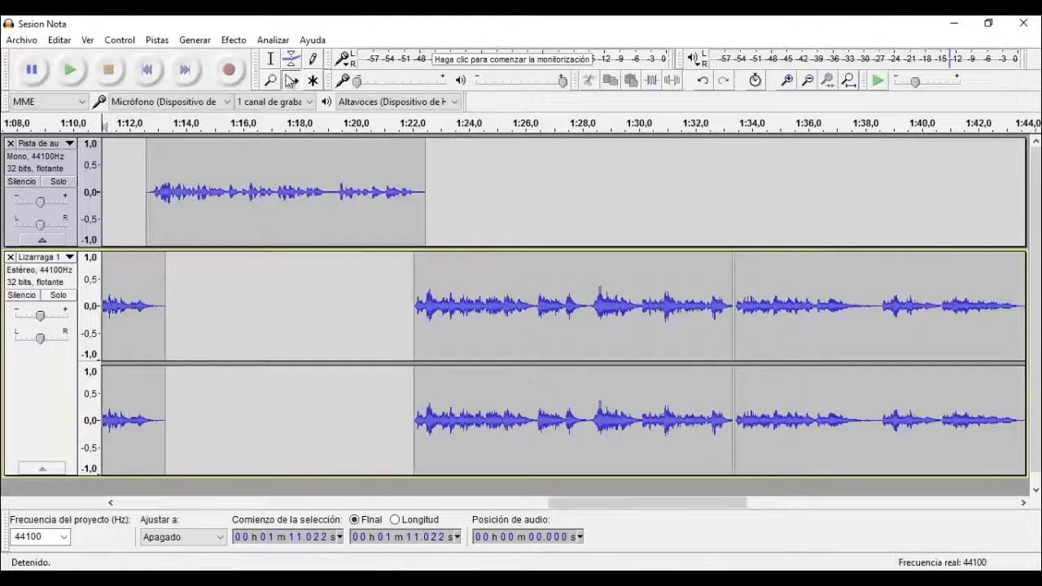
pyautogui.click(733, 216)
pyautogui.press('space')
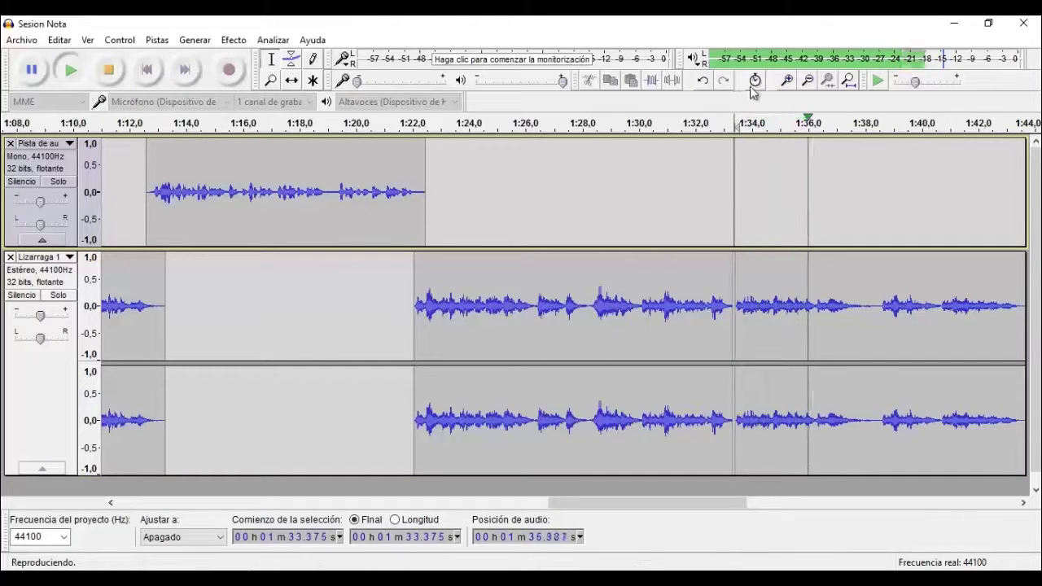
# Arrange the remaining clips closely in sequence: third stereo at about 1:13, third mono at 1:24, fifth stereo at 1:44 and last mono at 1:50.
pyautogui.click(808, 82)
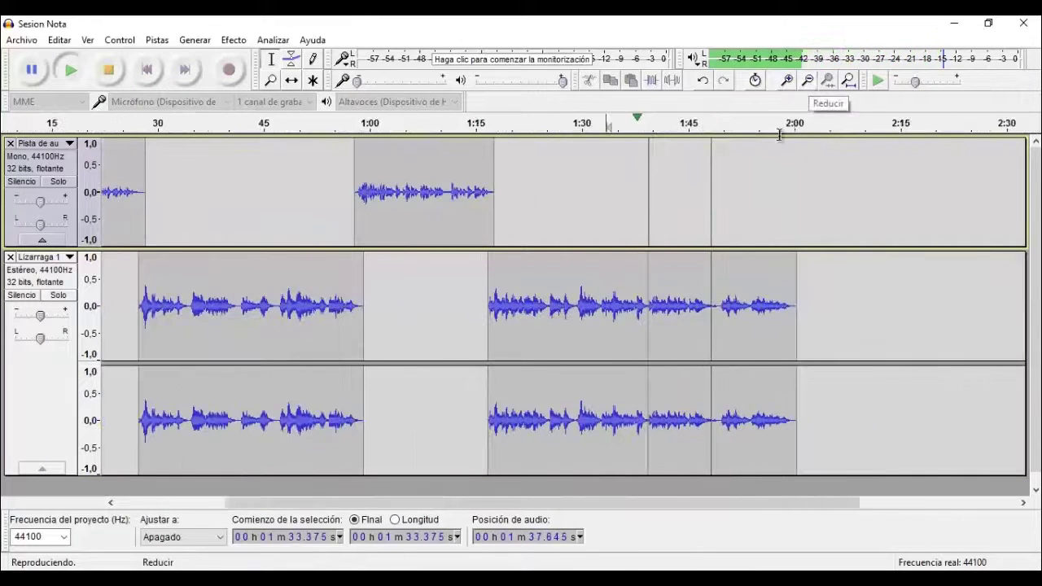
pyautogui.click(808, 81)
pyautogui.press('space')
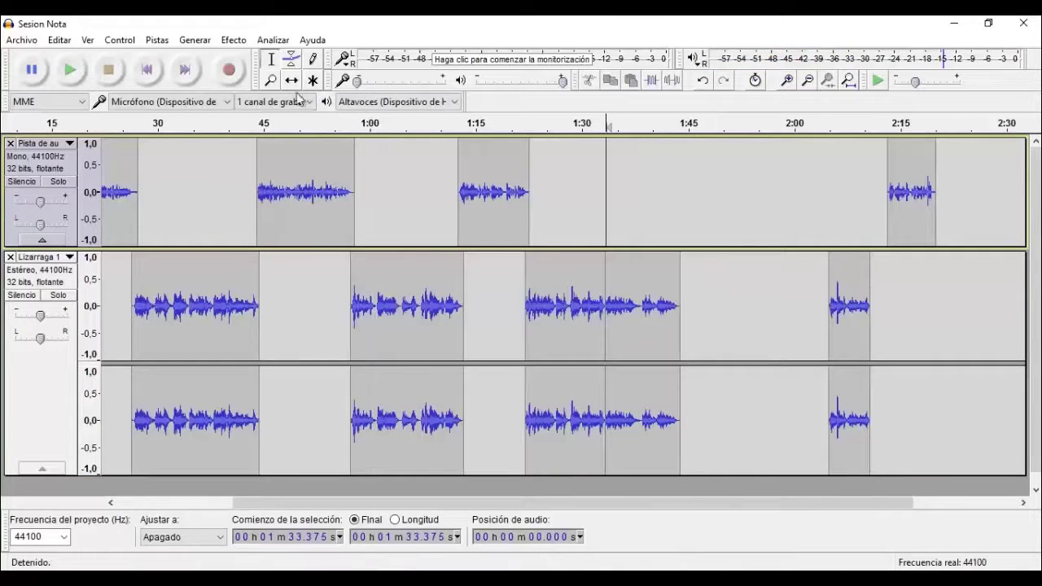
pyautogui.moveTo(473, 198); pyautogui.dragTo(593, 198)
pyautogui.moveTo(549, 317); pyautogui.dragTo(487, 317)
pyautogui.moveTo(597, 211); pyautogui.dragTo(575, 237)
pyautogui.moveTo(842, 300); pyautogui.dragTo(699, 317)
pyautogui.moveTo(899, 221); pyautogui.dragTo(705, 203)
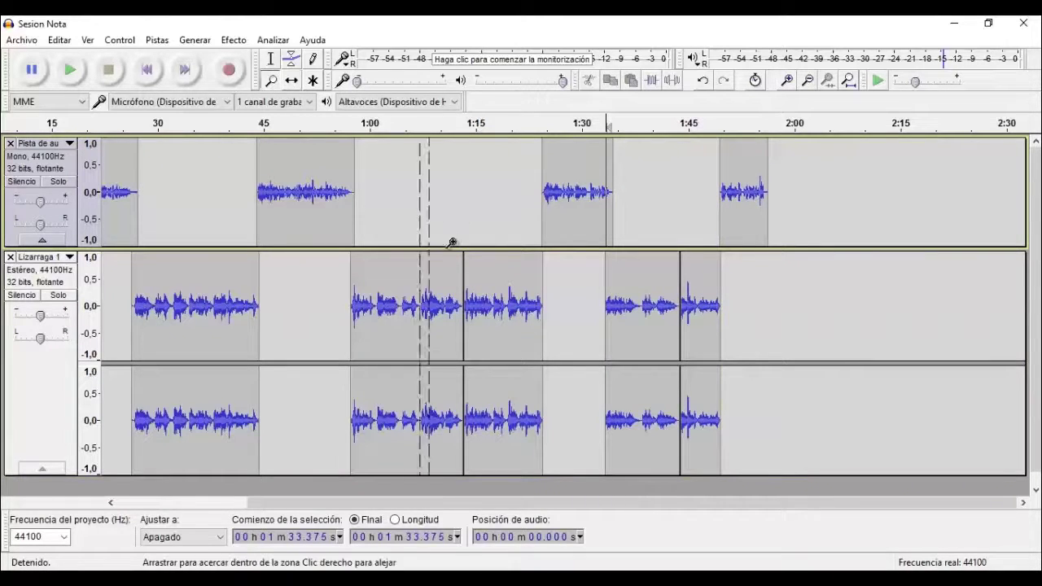
# Examine the join between the second and third stereo clips by playing it from about 1:11.
pyautogui.moveTo(433, 231); pyautogui.dragTo(550, 301)
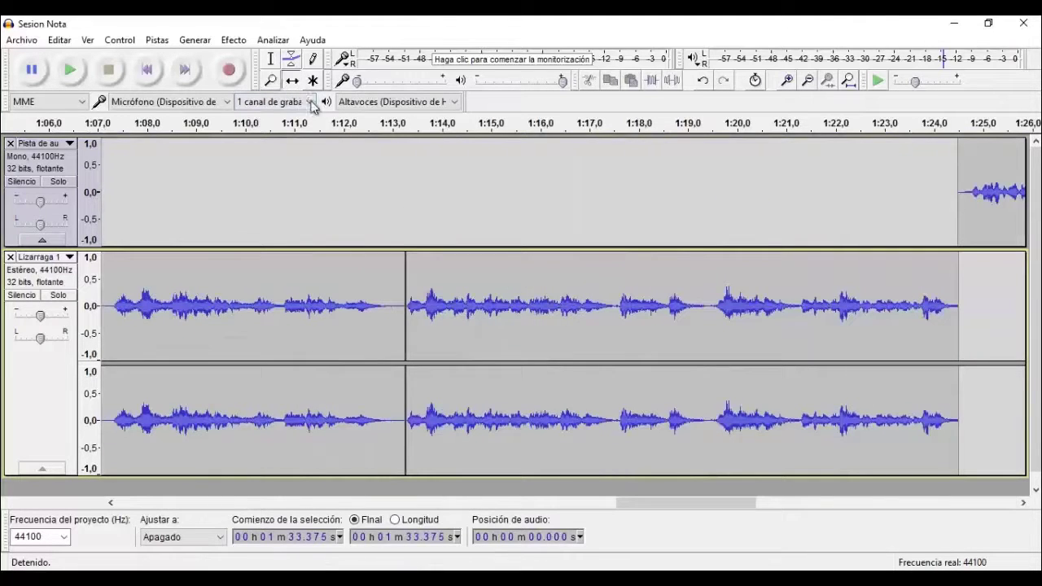
pyautogui.click(273, 65)
pyautogui.click(289, 173)
pyautogui.press('space')
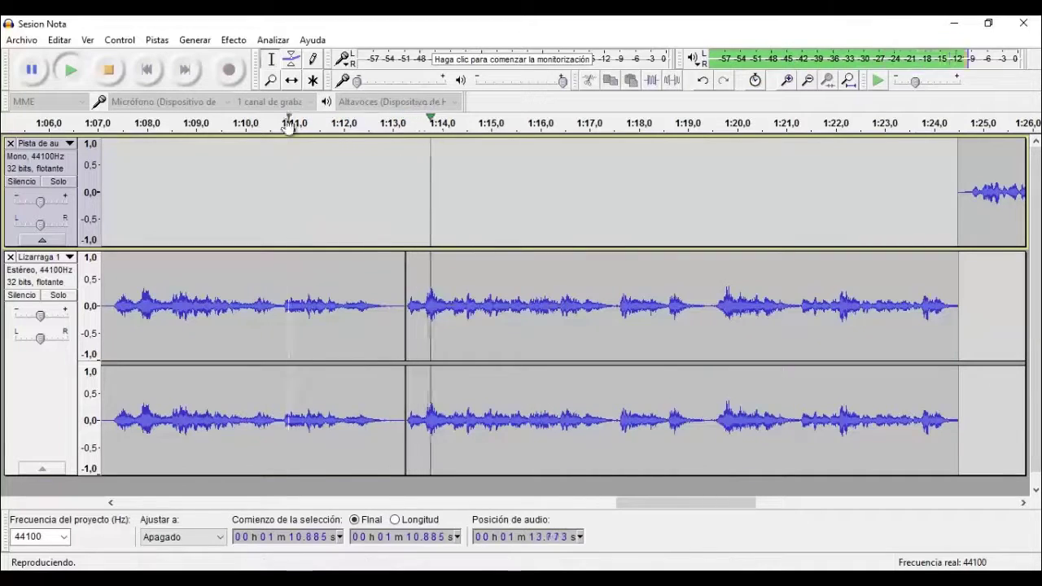
pyautogui.press('space')
pyautogui.click(290, 81)
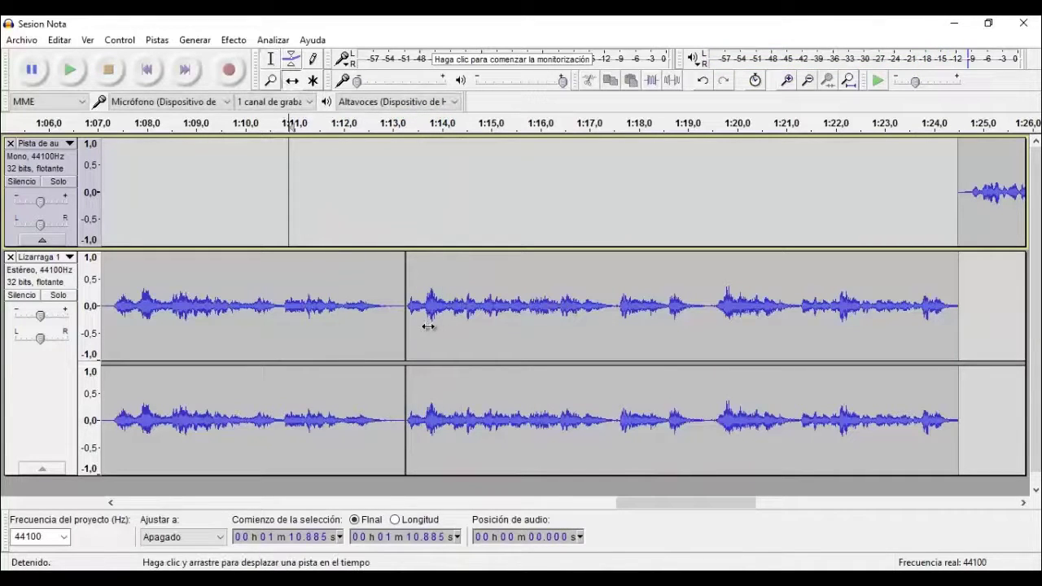
pyautogui.click(413, 326)
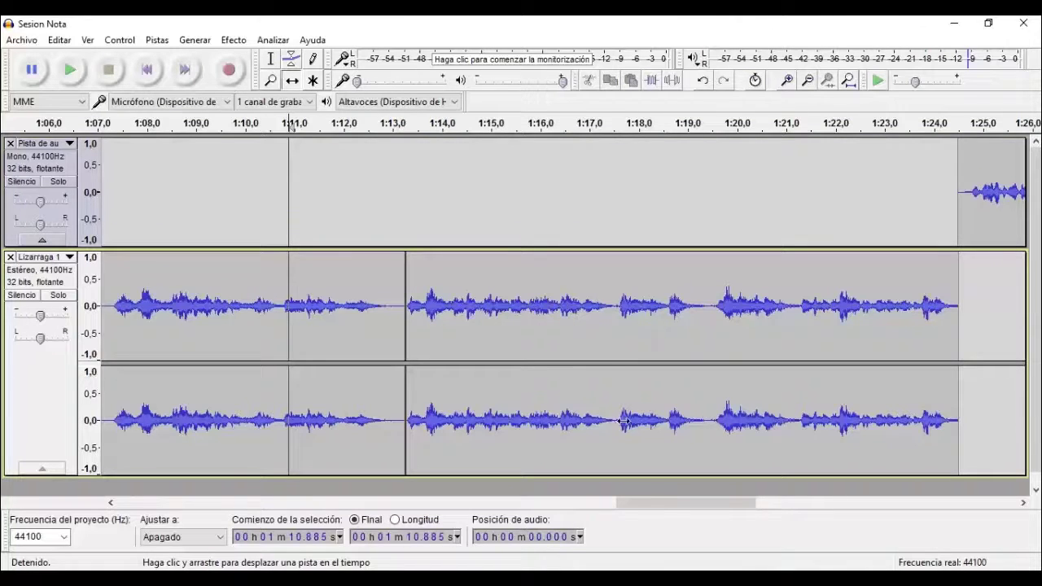
# Shift the third mono clip to start at about 1:24, overlapping the stereo clip's end, and play the transition from about 1:23.
pyautogui.moveTo(665, 505); pyautogui.dragTo(733, 503)
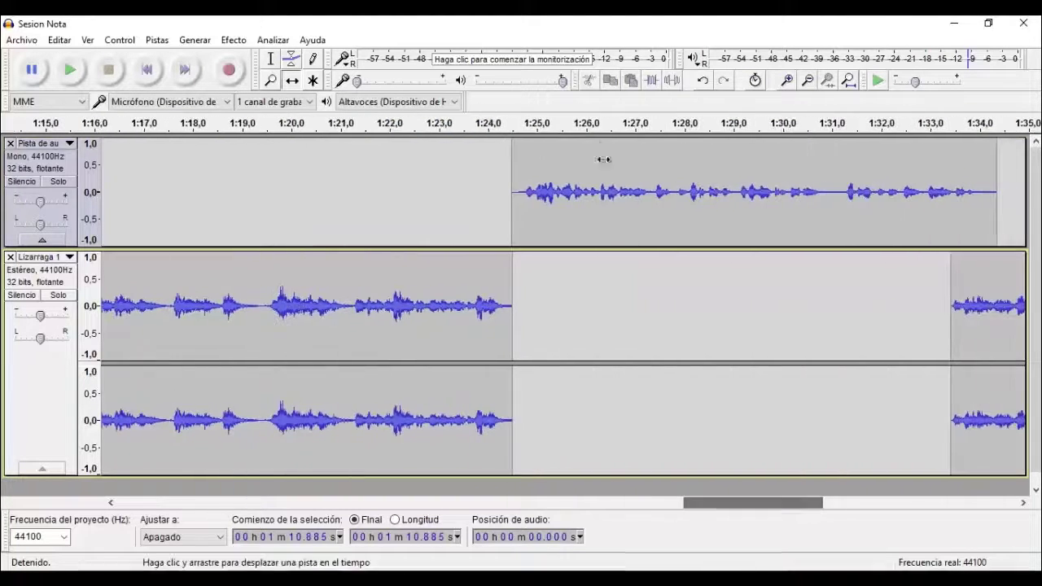
pyautogui.click(467, 125)
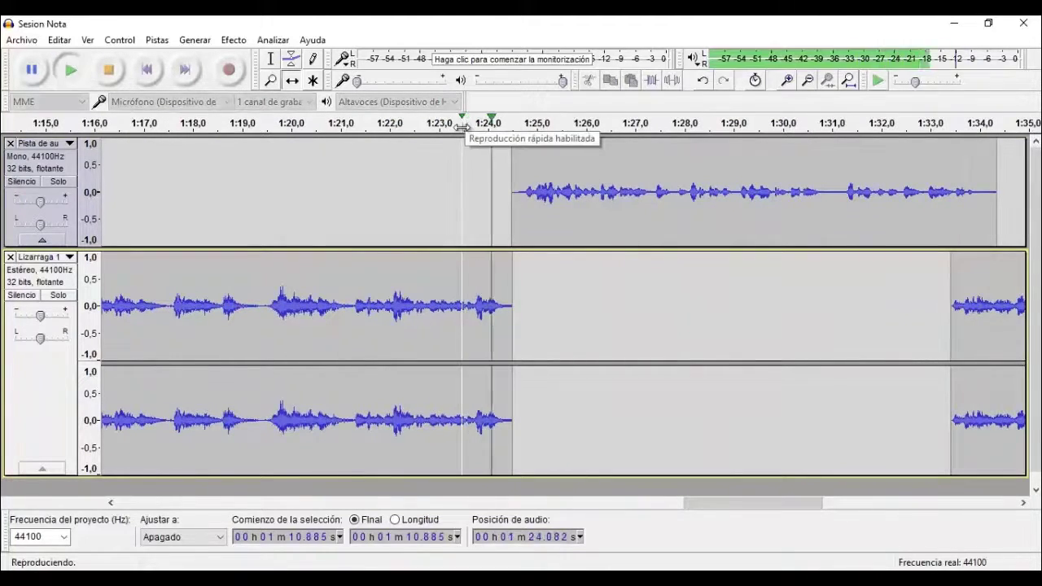
pyautogui.moveTo(600, 189); pyautogui.dragTo(579, 190)
pyautogui.click(458, 126)
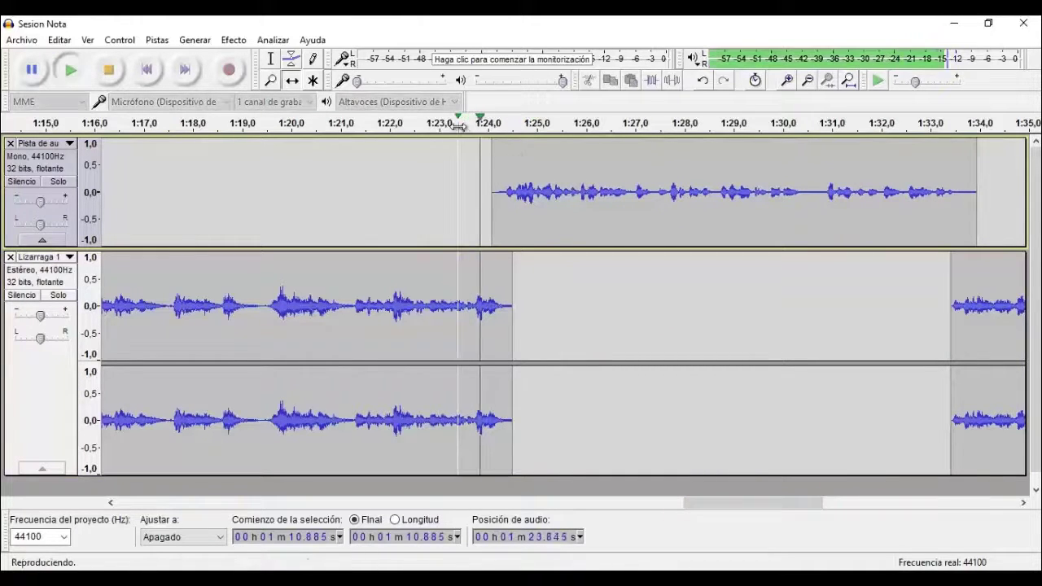
pyautogui.moveTo(761, 501); pyautogui.dragTo(809, 507)
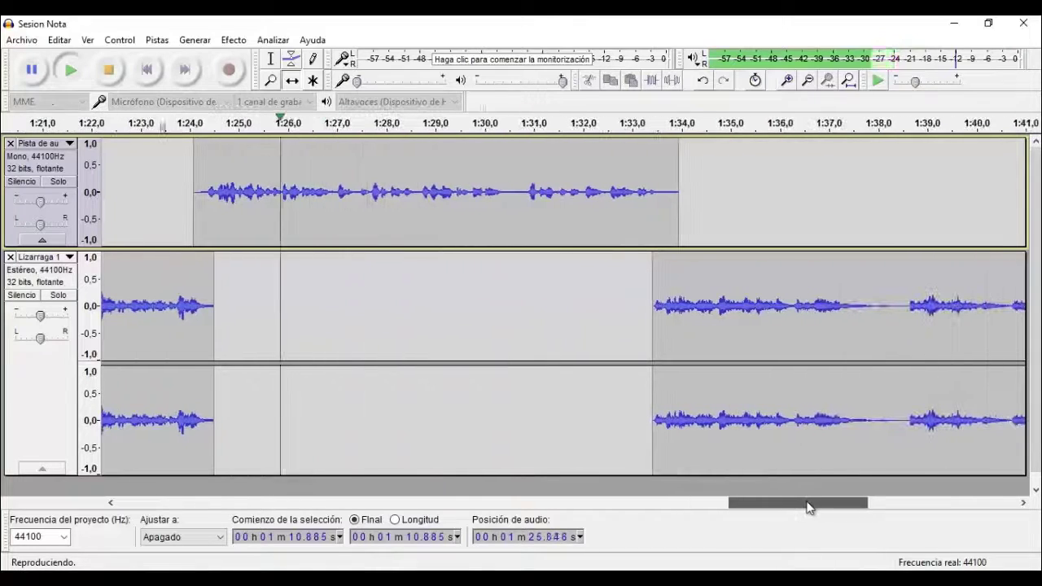
pyautogui.press('space')
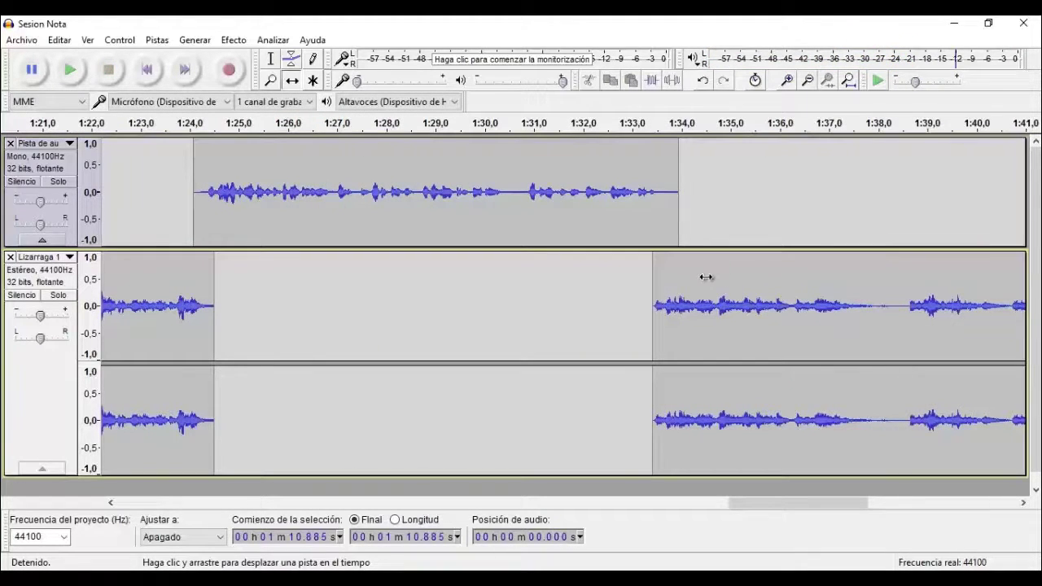
# Play the transition into the fourth stereo clip from about 1:33 and the final stereo-to-mono section from about 1:43.
pyautogui.click(624, 122)
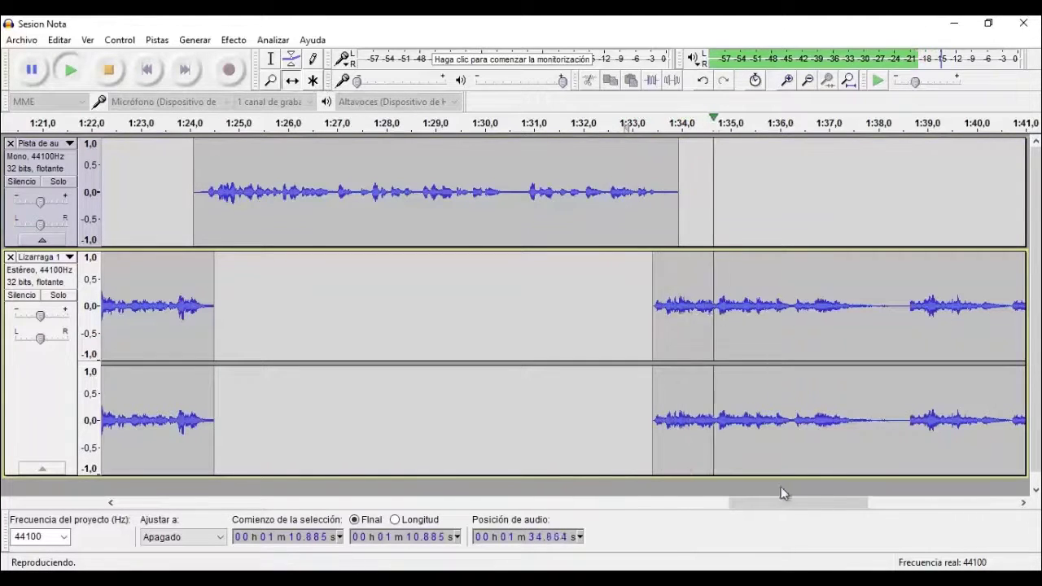
pyautogui.moveTo(756, 503); pyautogui.dragTo(842, 504)
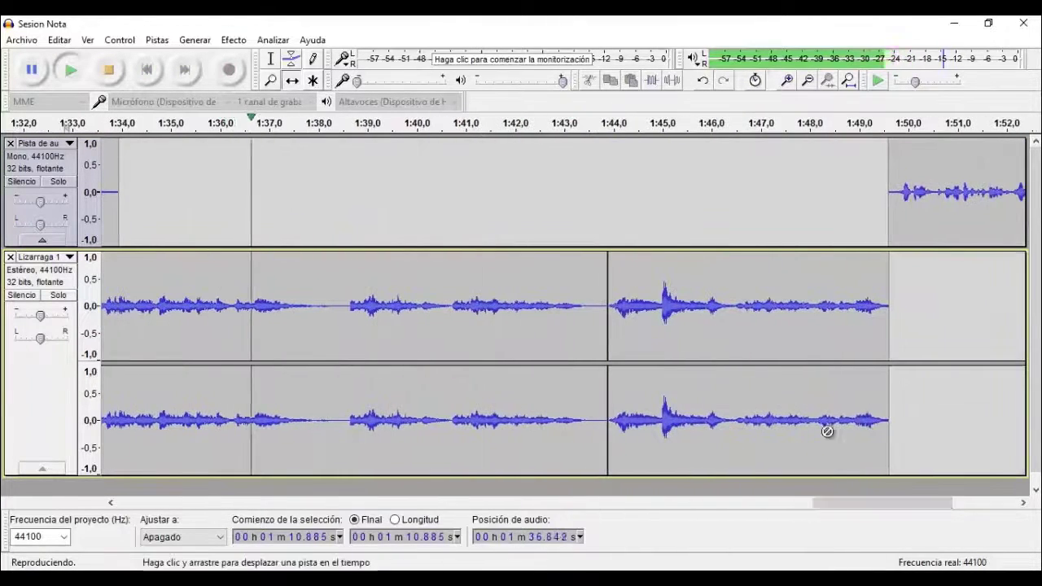
pyautogui.click(573, 122)
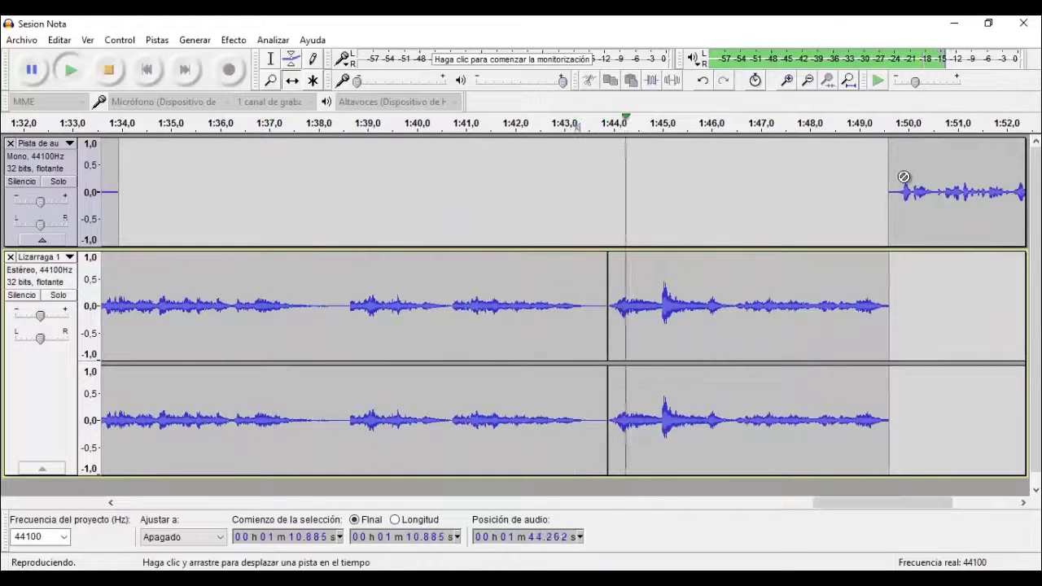
pyautogui.moveTo(841, 502); pyautogui.dragTo(906, 508)
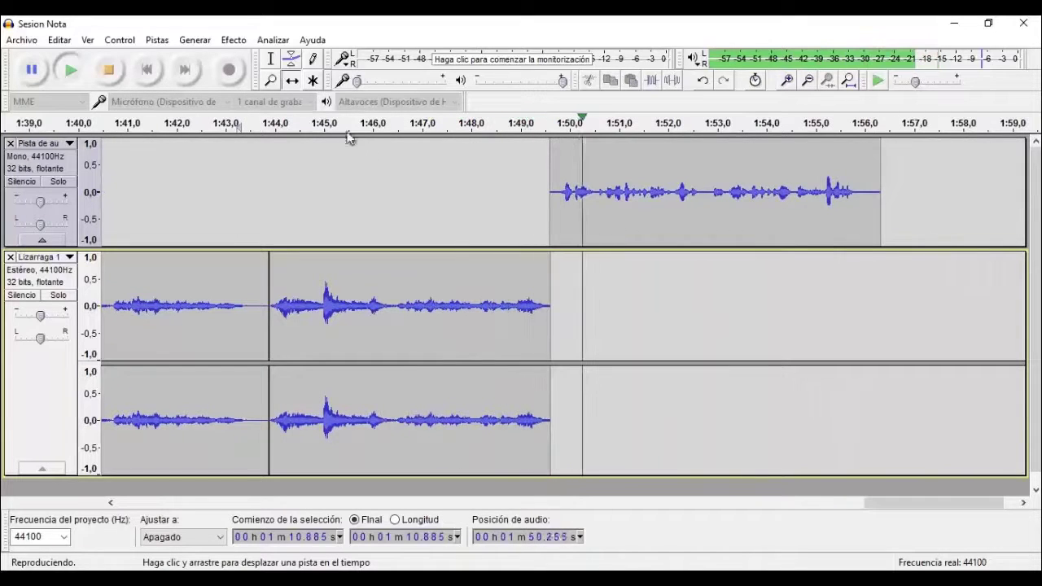
pyautogui.click(291, 79)
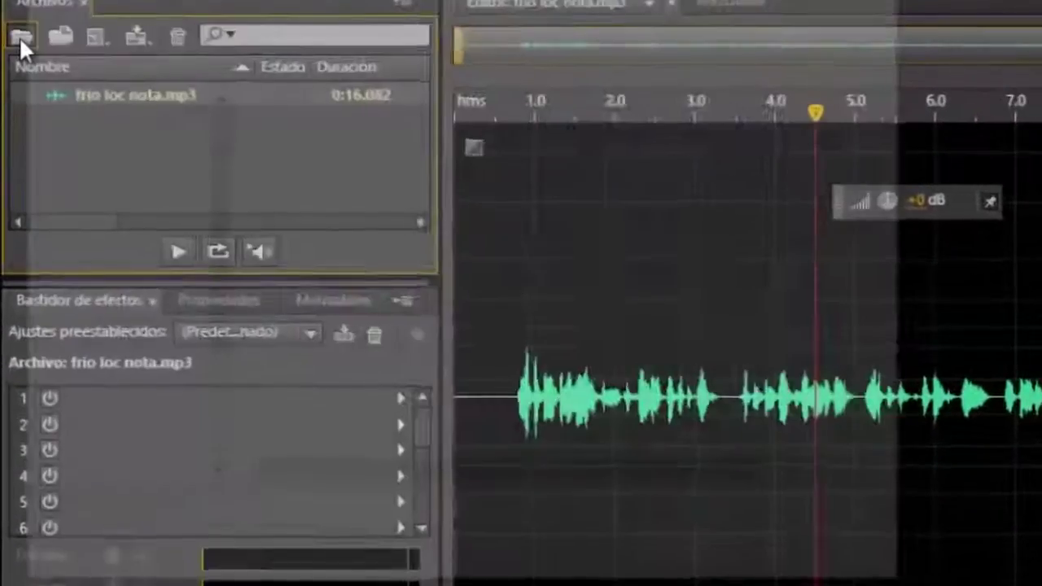
# Switch to Adobe Audition, open the conference speaker's stereo recording from the Nota folder, and place the playhead near 10:00 in its waveform.
pyautogui.click(18, 52)
pyautogui.click(278, 198)
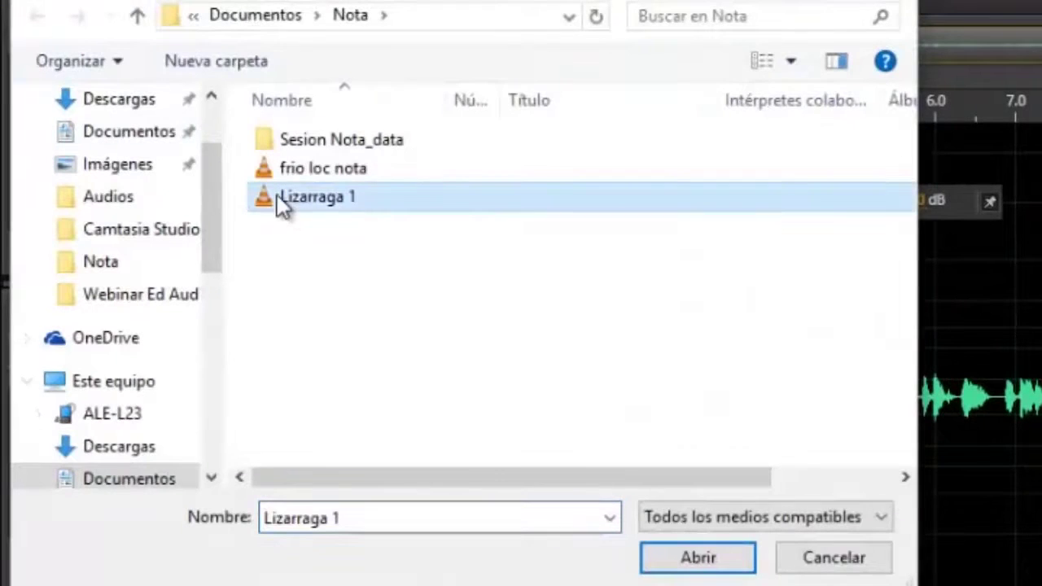
pyautogui.click(688, 560)
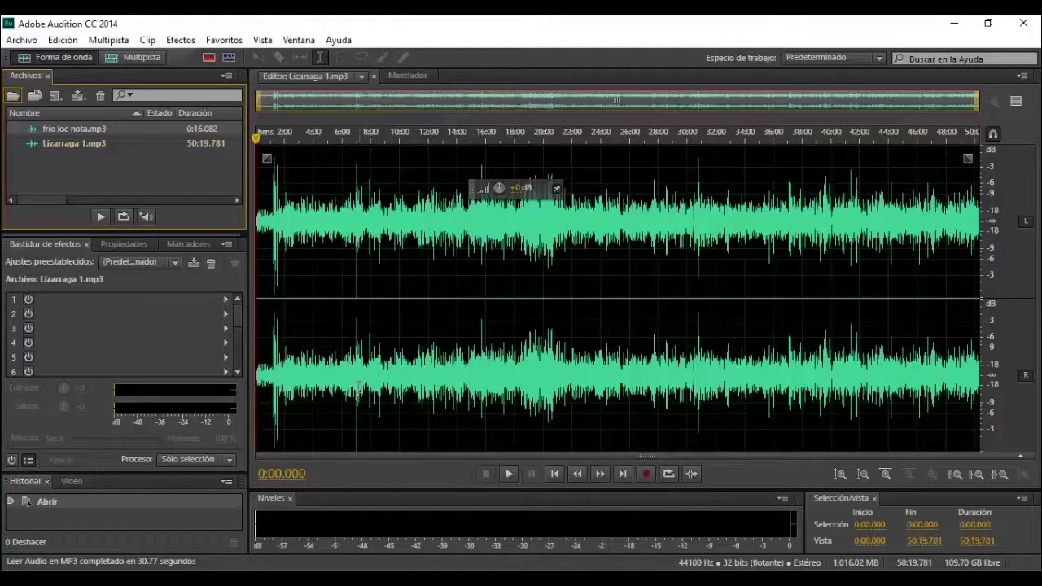
pyautogui.moveTo(311, 244); pyautogui.dragTo(342, 244)
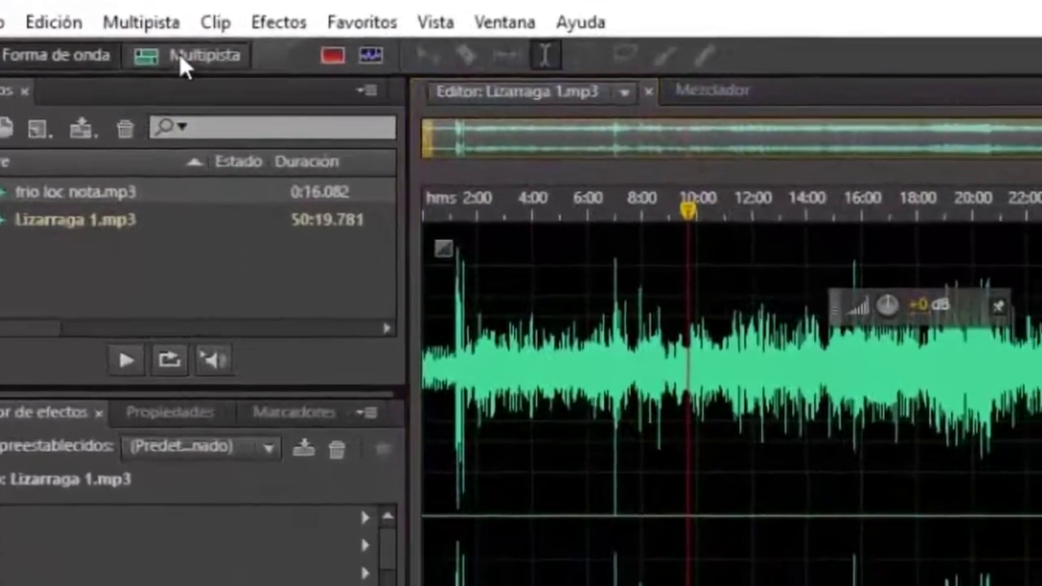
# Start a new multitrack session and name it "nota conferencia audition".
pyautogui.click(207, 90)
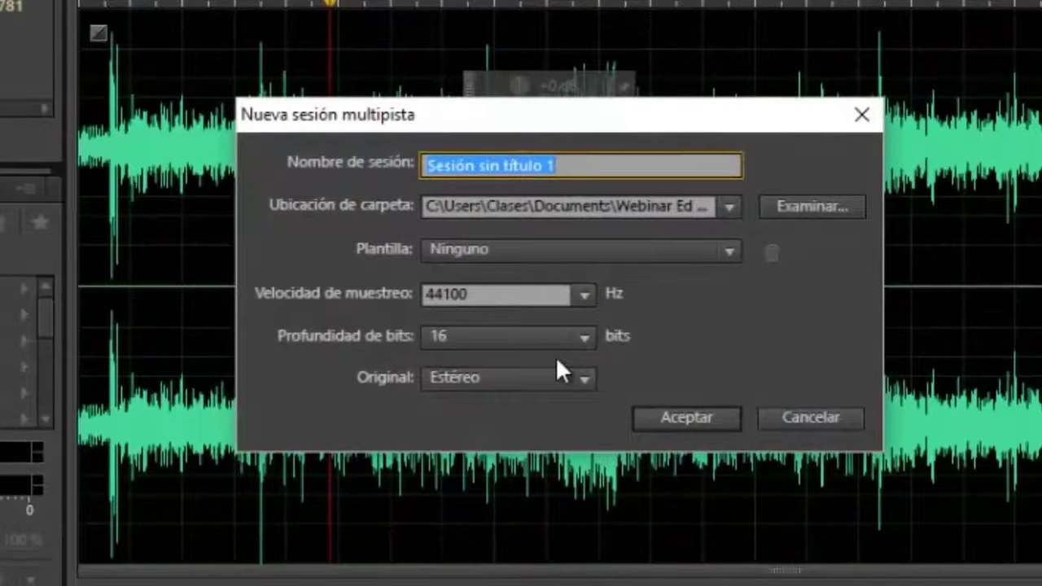
pyautogui.write('nota')
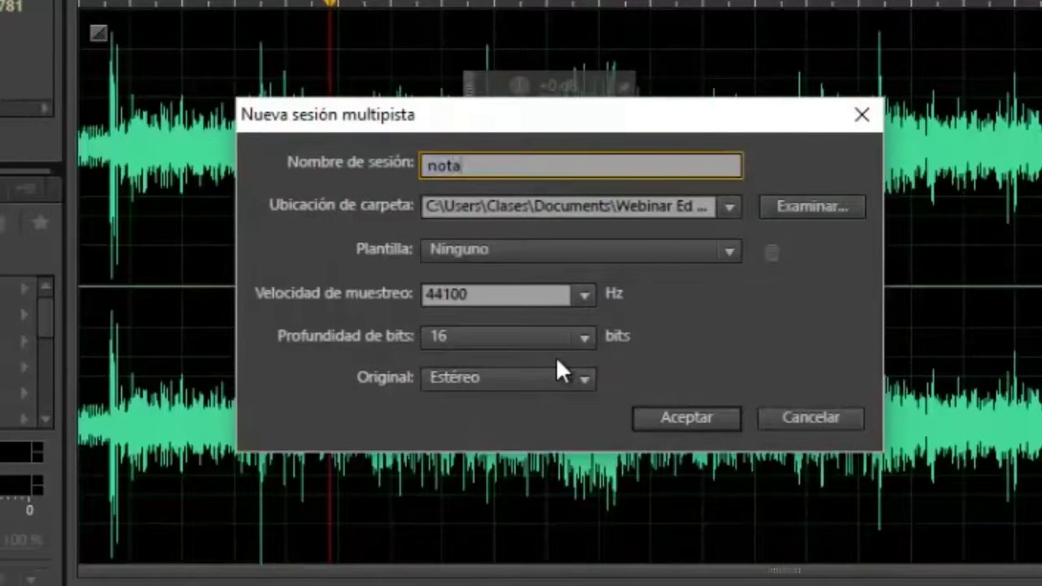
pyautogui.write(' conferencia')
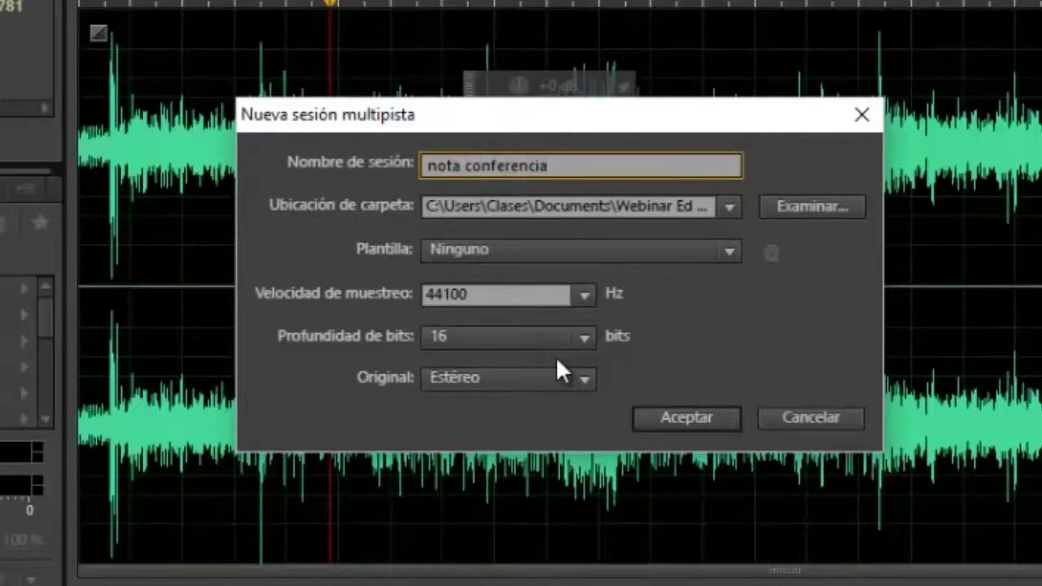
pyautogui.write(' audition')
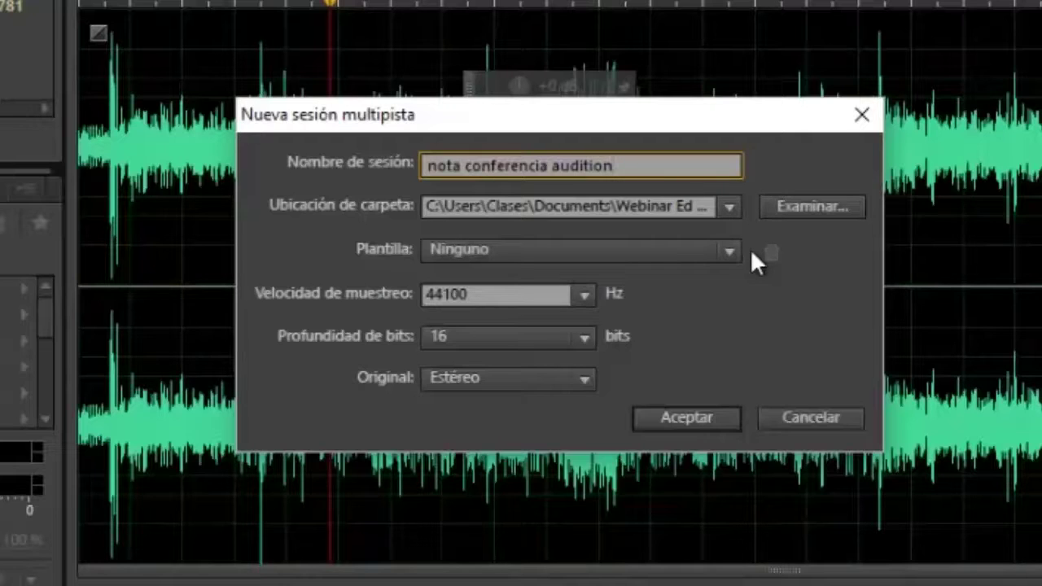
# Browse for the new session's save location and open the Nota folder inside Documents.
pyautogui.click(730, 207)
pyautogui.click(797, 200)
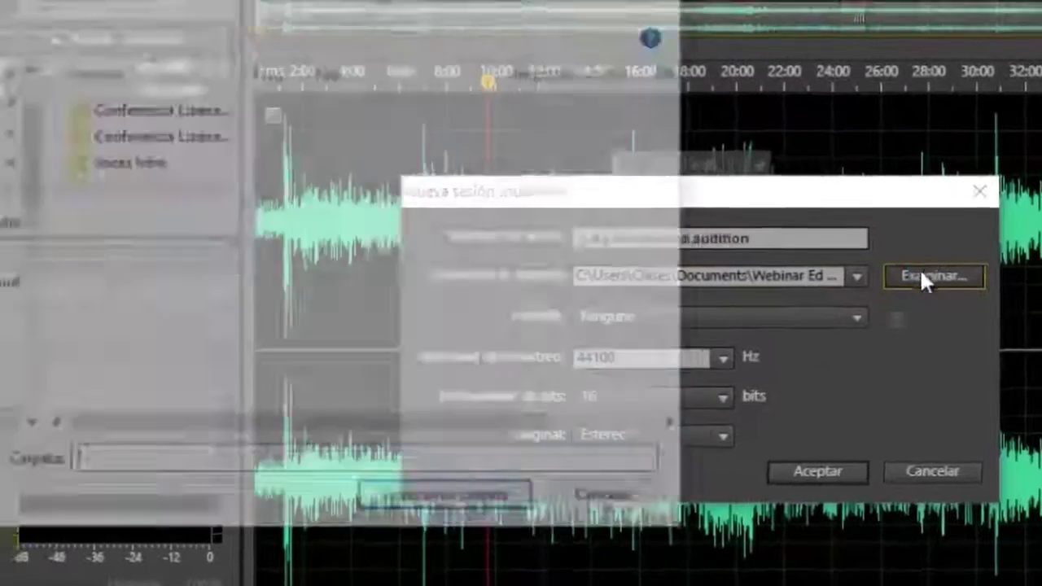
pyautogui.click(924, 278)
pyautogui.click(256, 68)
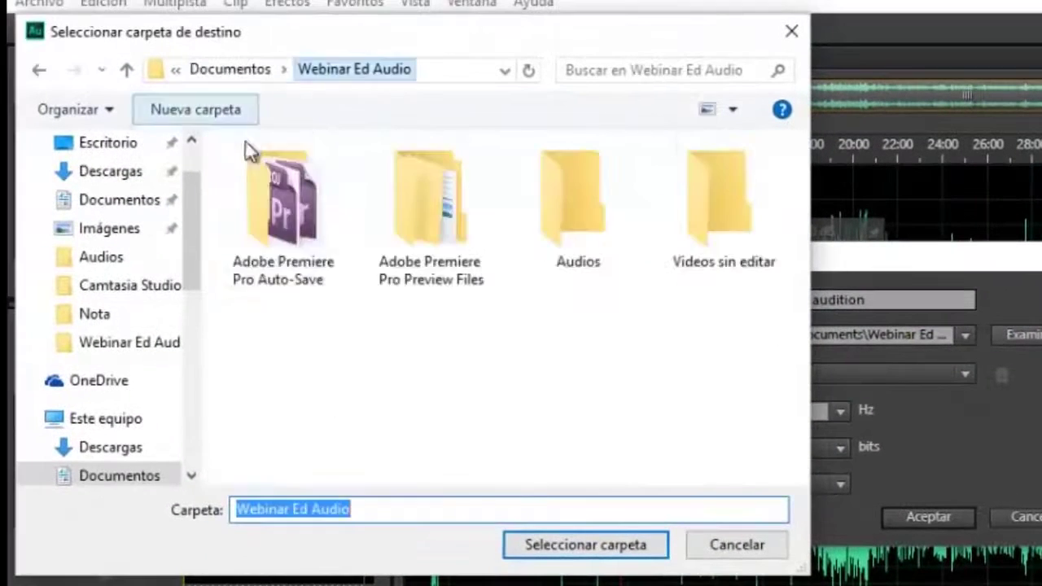
pyautogui.click(269, 70)
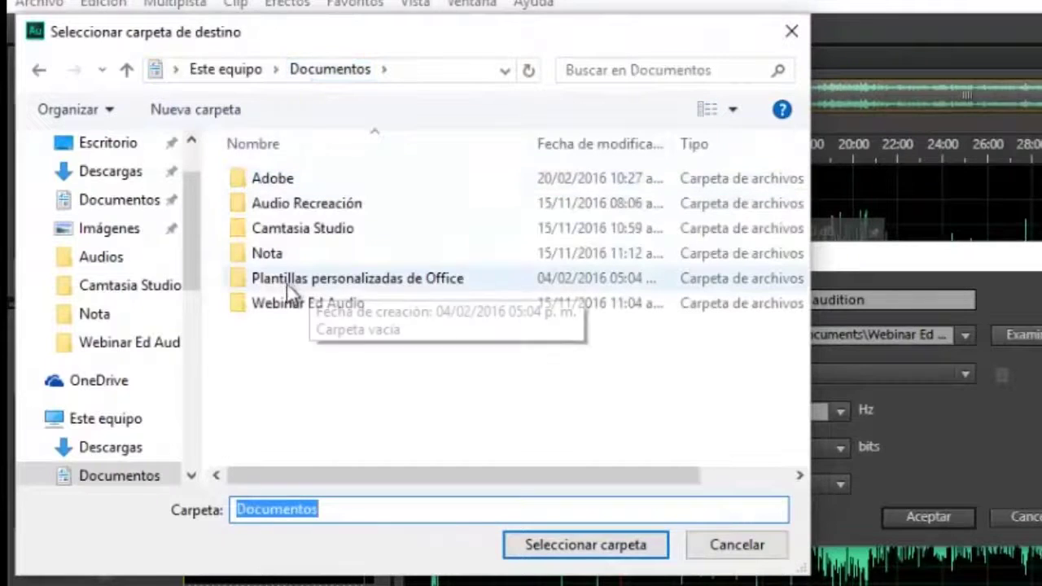
pyautogui.doubleClick(266, 254)
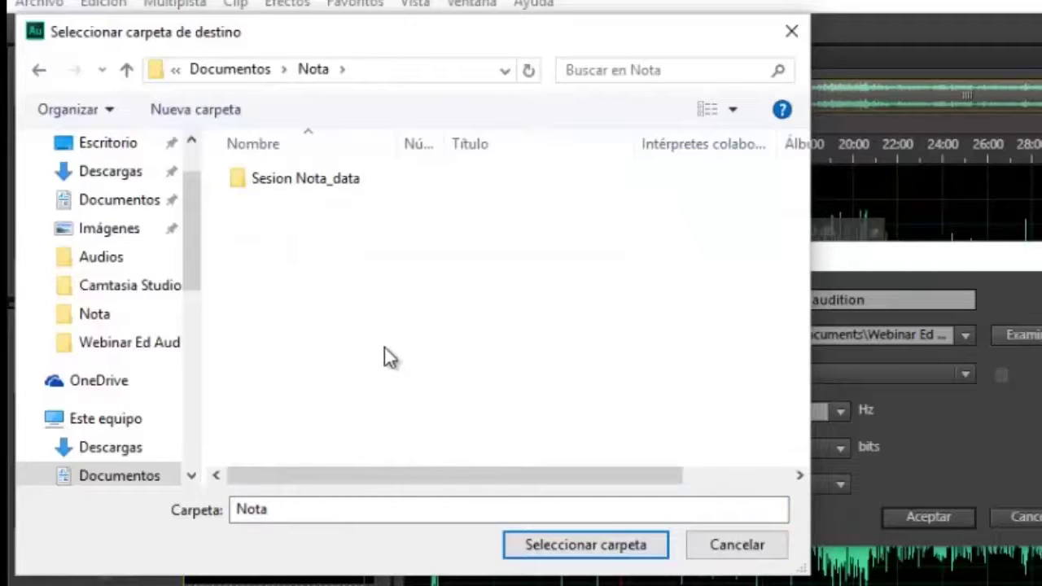
# Create a folder named "audition nota", choose it as the session location, and create the session at 44100 Hz, 16 bits, stereo.
pyautogui.click(211, 114)
pyautogui.write('auditi')
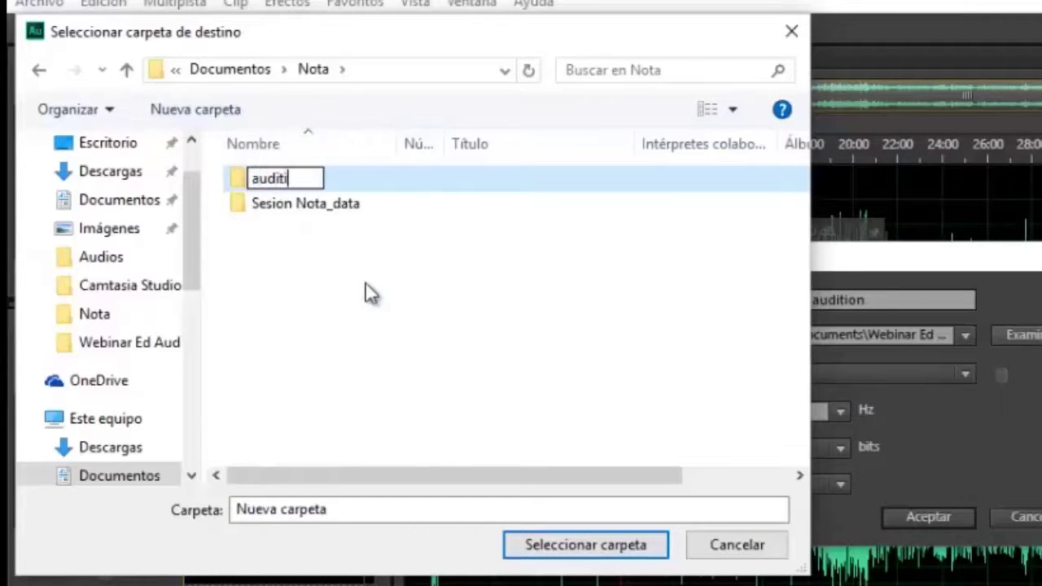
pyautogui.write('on nota')
pyautogui.click(368, 223)
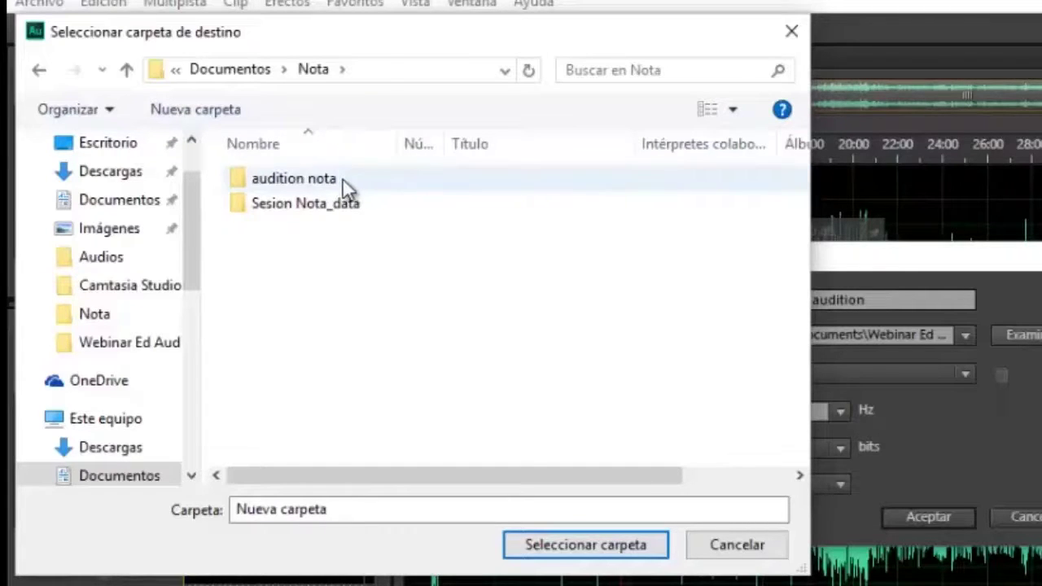
pyautogui.doubleClick(342, 185)
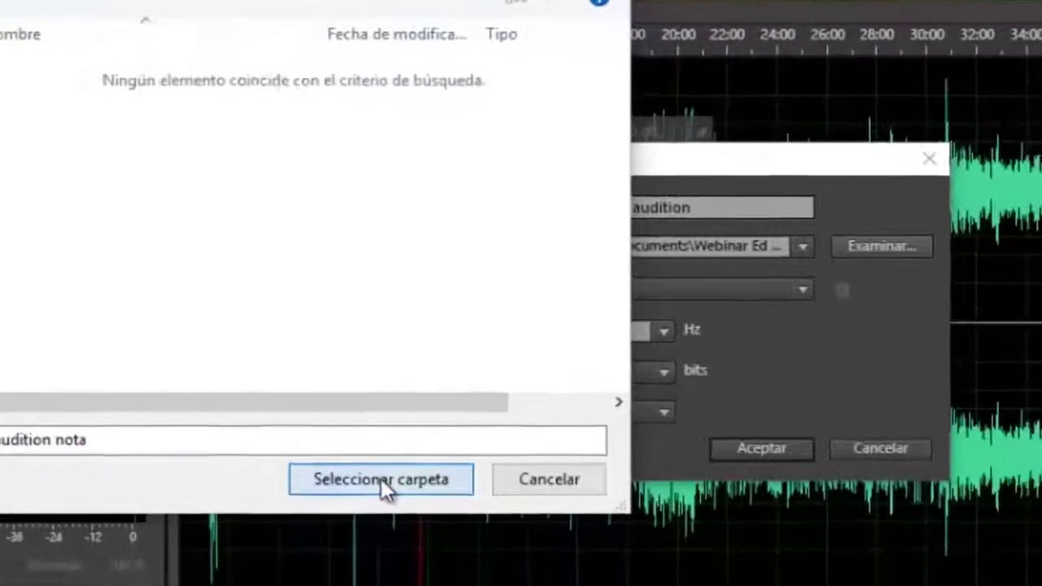
pyautogui.click(534, 527)
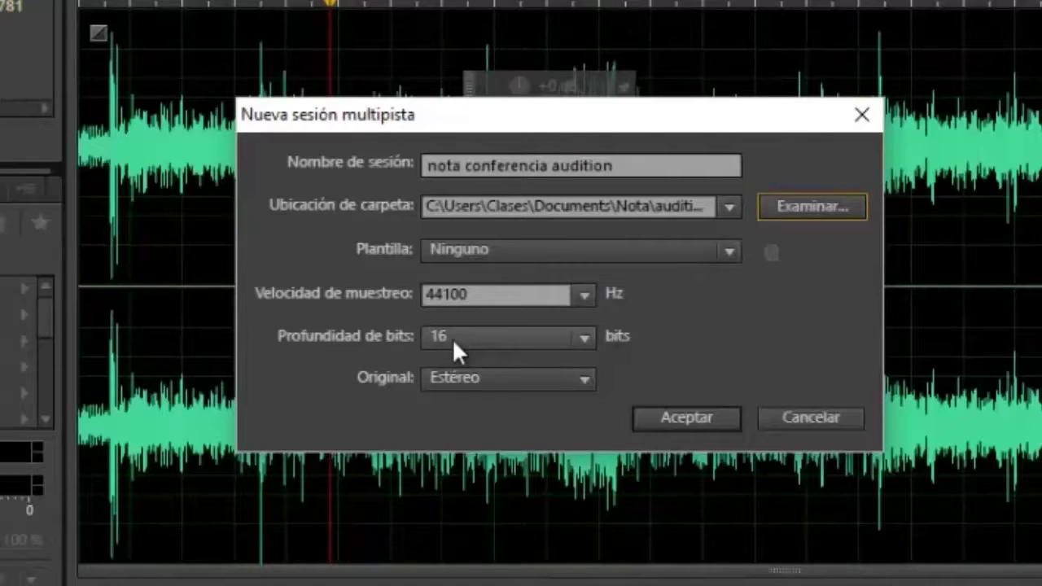
pyautogui.click(675, 408)
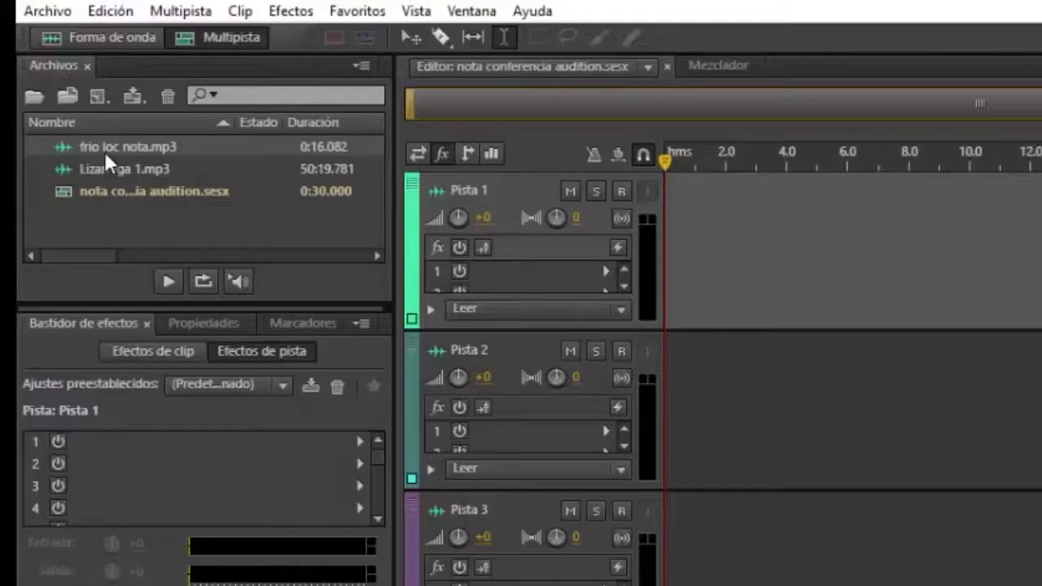
# Add "frio loc nota.mp3" near the start of Pista 1 and the conference speaker's recording at the start of Pista 2.
pyautogui.moveTo(98, 148); pyautogui.dragTo(689, 249)
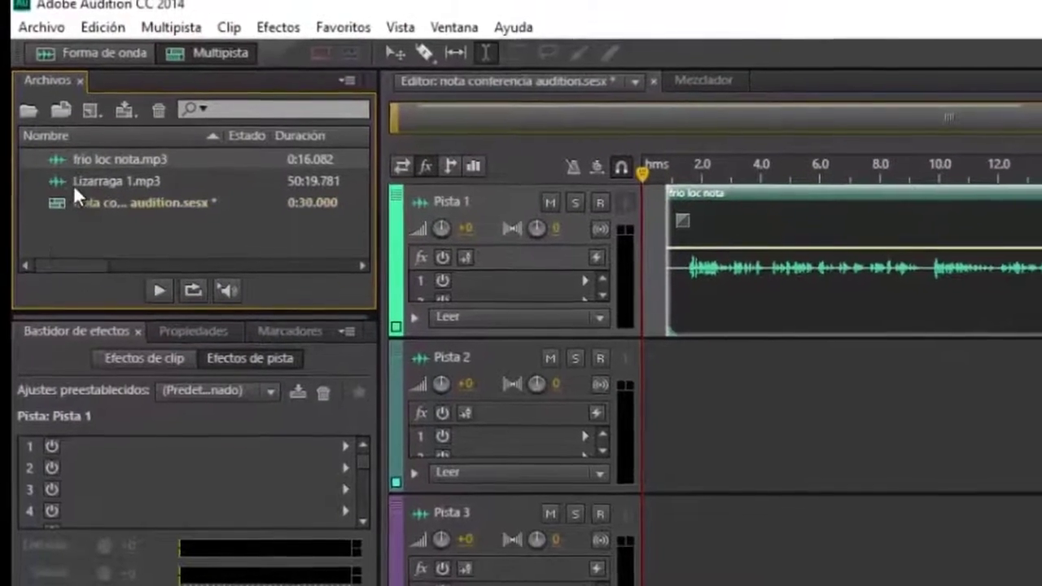
pyautogui.moveTo(73, 184); pyautogui.dragTo(629, 408)
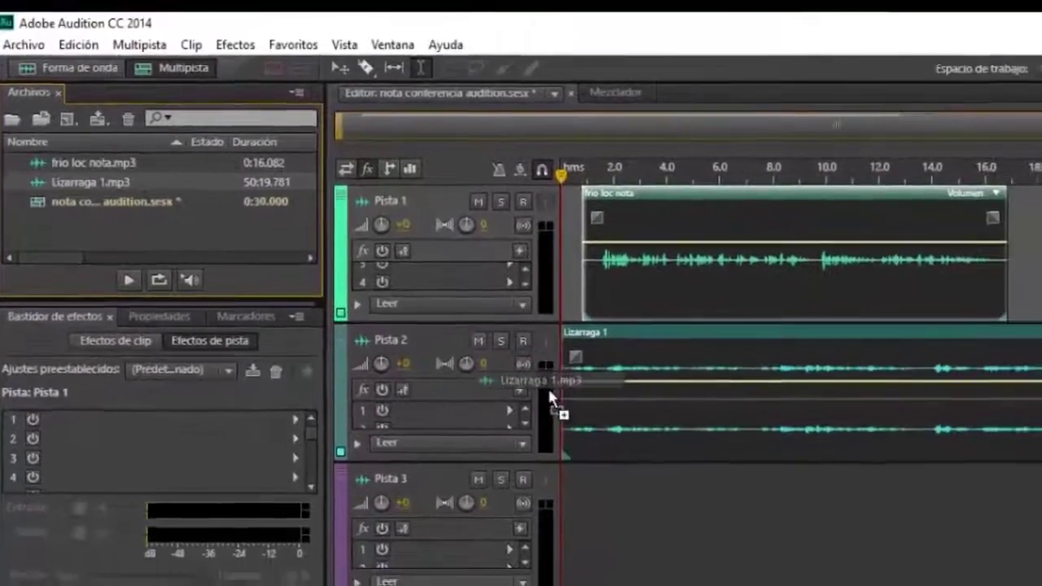
pyautogui.moveTo(550, 388); pyautogui.dragTo(551, 389)
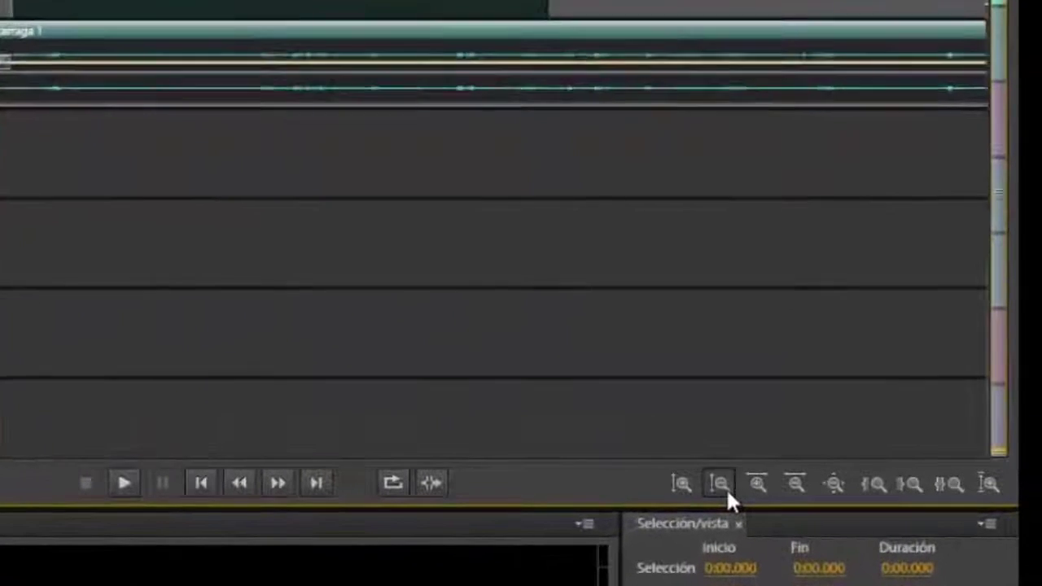
# Examine both clips at different track heights and time scales, ending with the full session in view.
pyautogui.click(790, 480)
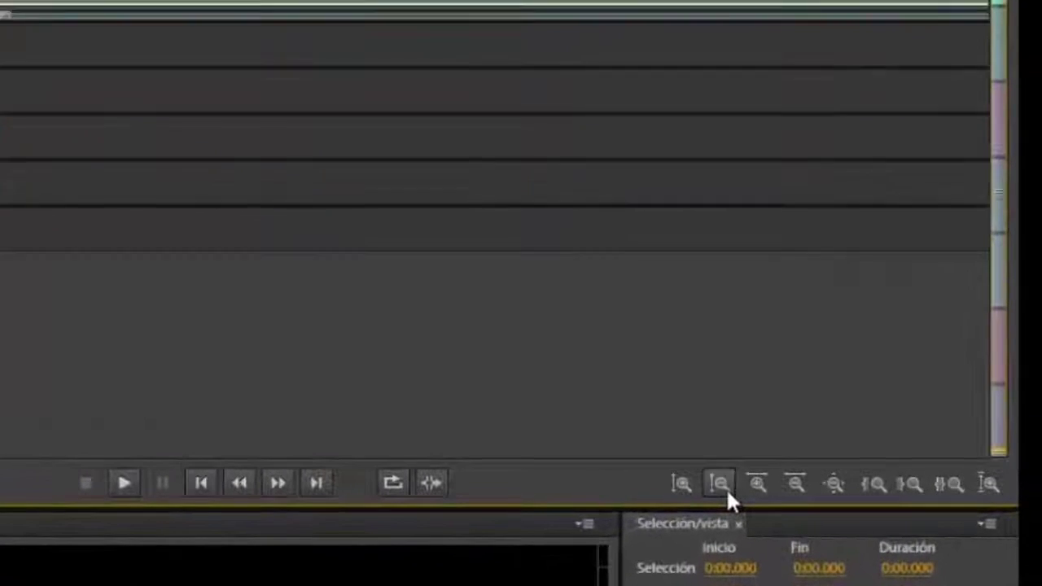
pyautogui.click(676, 482)
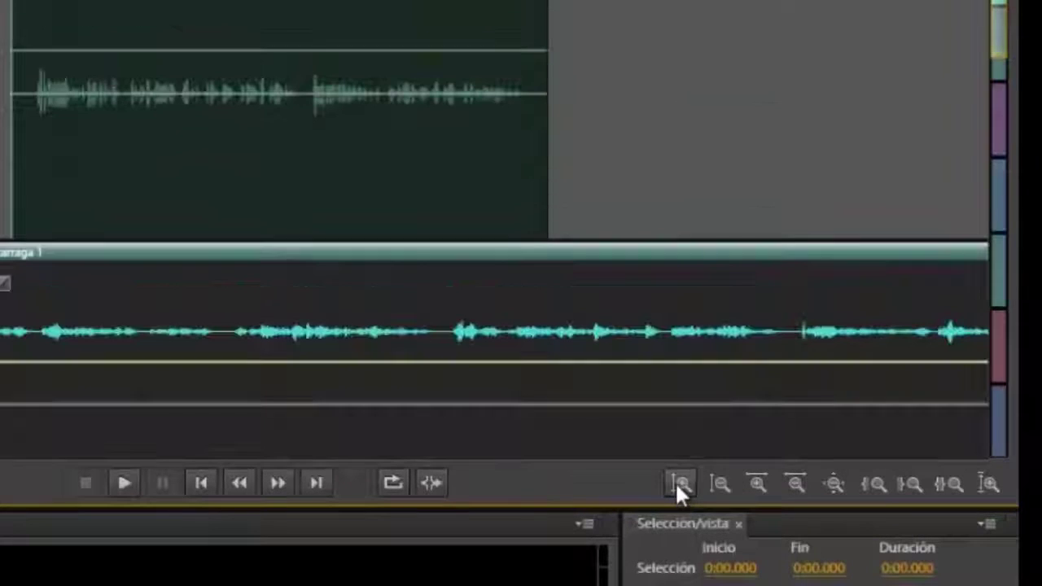
pyautogui.click(796, 486)
pyautogui.click(794, 486)
pyautogui.click(757, 484)
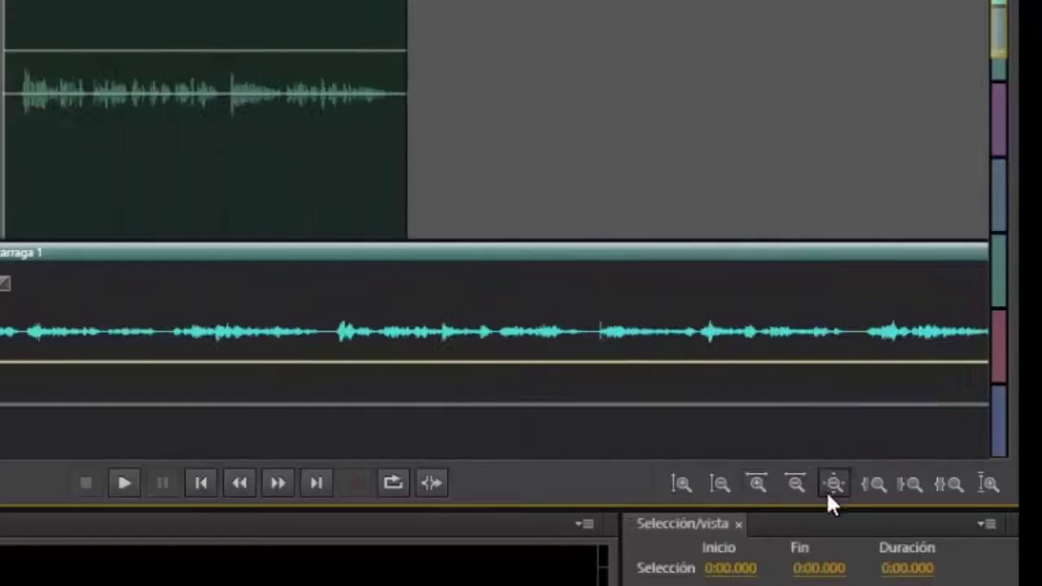
pyautogui.click(825, 488)
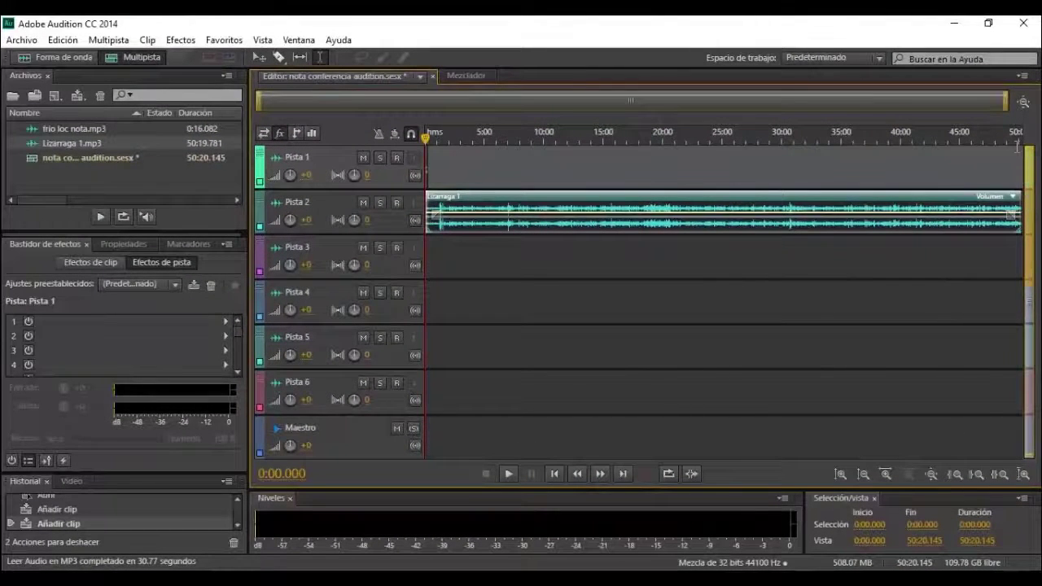
# Examine the narration clip and the conference waveform from close-up detail out to a span of about 43 minutes.
pyautogui.scroll(2, 1017, 147)
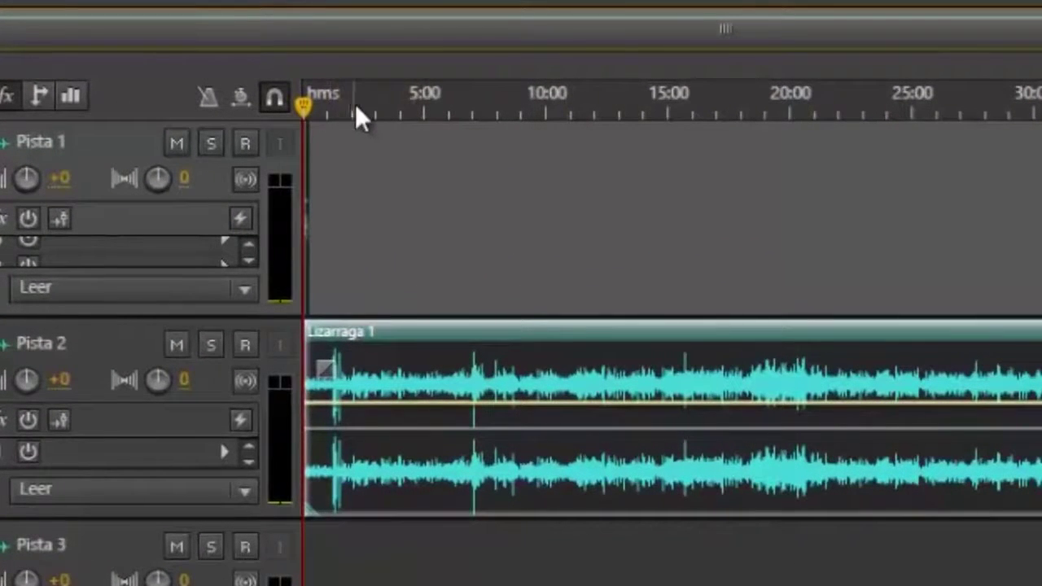
pyautogui.moveTo(355, 117); pyautogui.dragTo(257, 105)
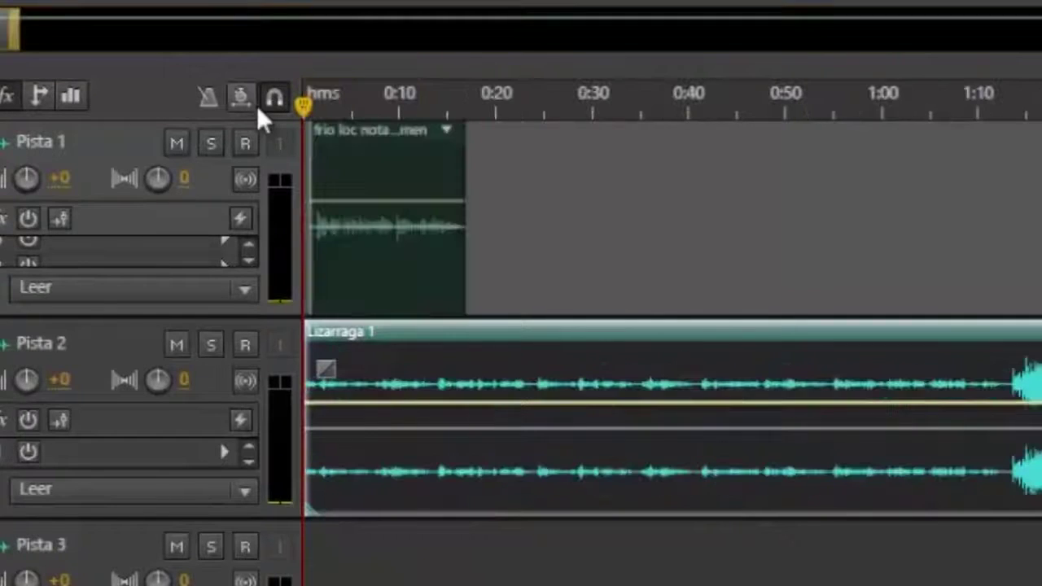
pyautogui.moveTo(456, 109); pyautogui.dragTo(692, 109)
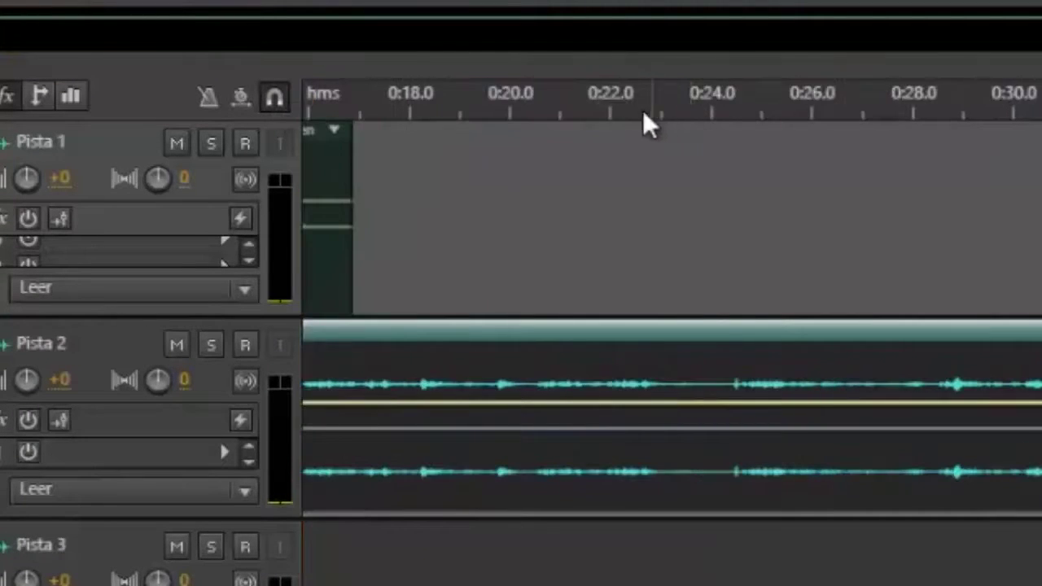
pyautogui.moveTo(542, 114); pyautogui.dragTo(729, 118)
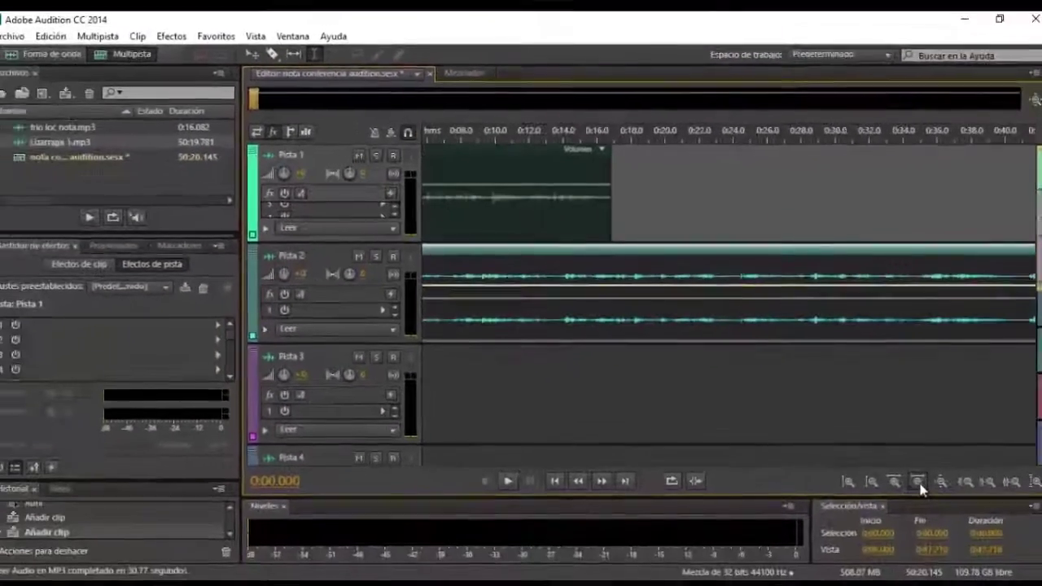
pyautogui.click(909, 474)
pyautogui.click(909, 474)
pyautogui.click(909, 474)
pyautogui.click(904, 473)
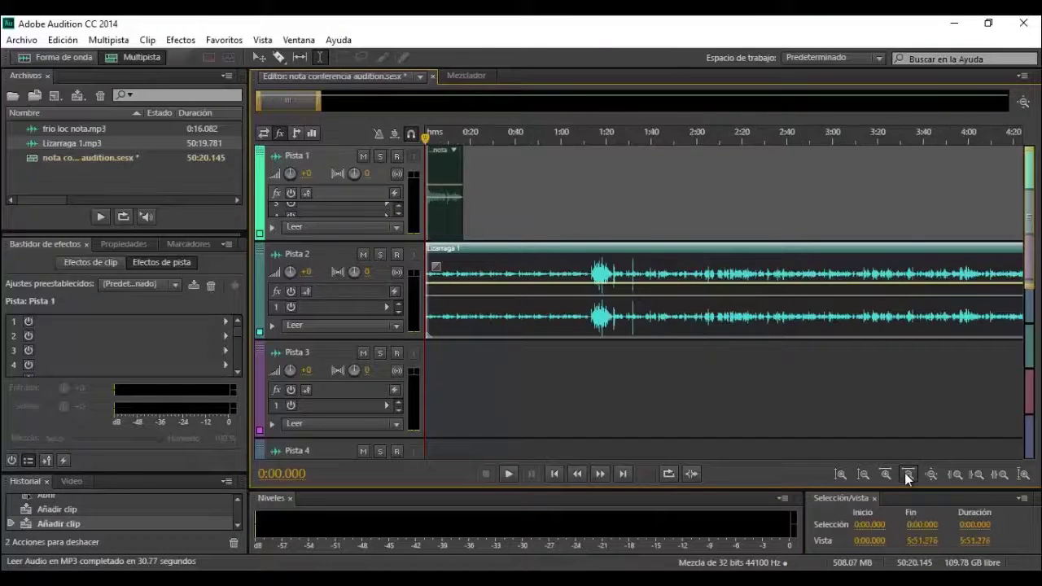
pyautogui.click(904, 473)
pyautogui.click(901, 471)
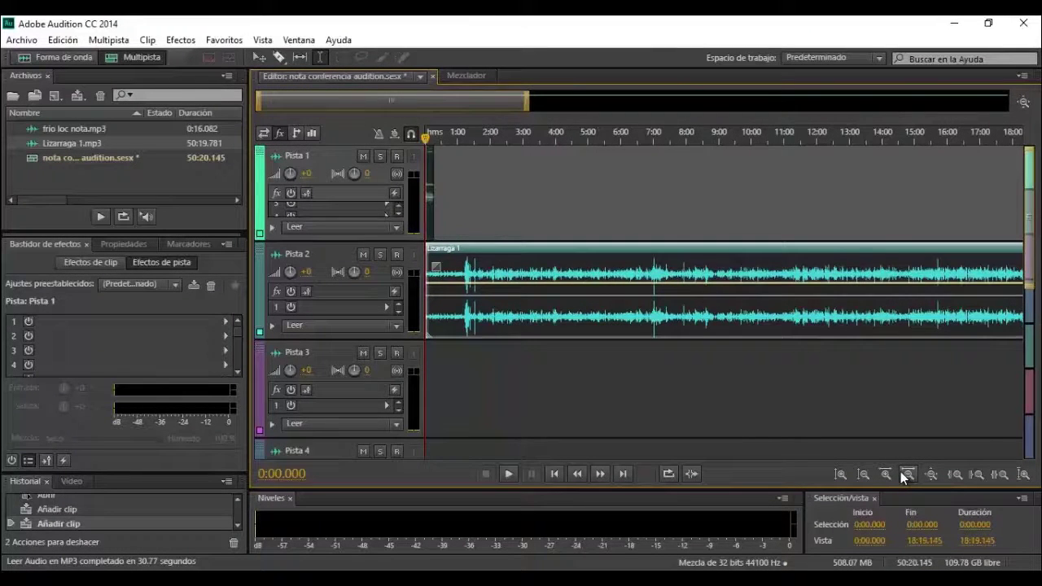
pyautogui.click(901, 472)
pyautogui.click(901, 473)
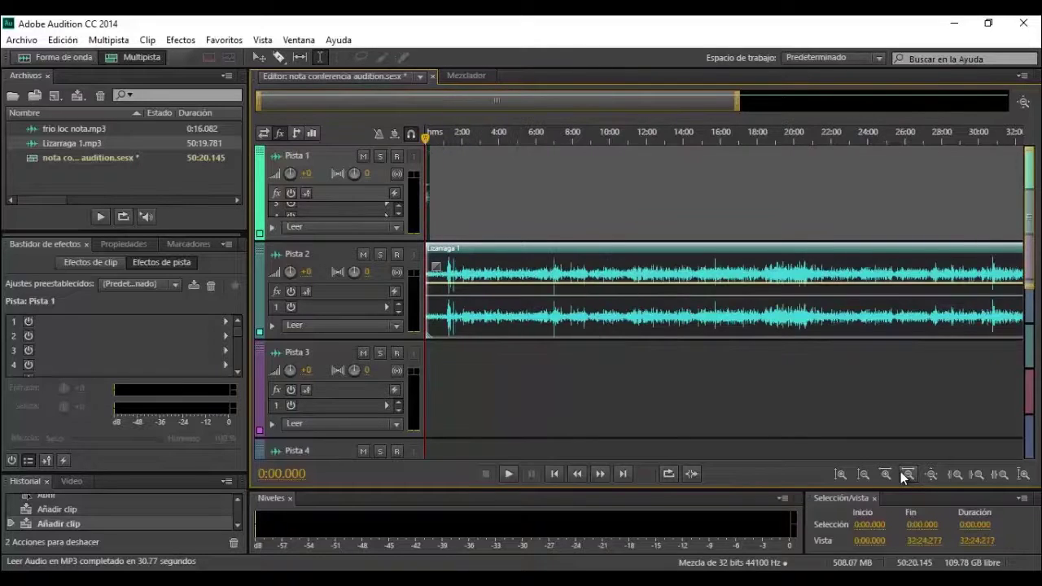
pyautogui.click(901, 473)
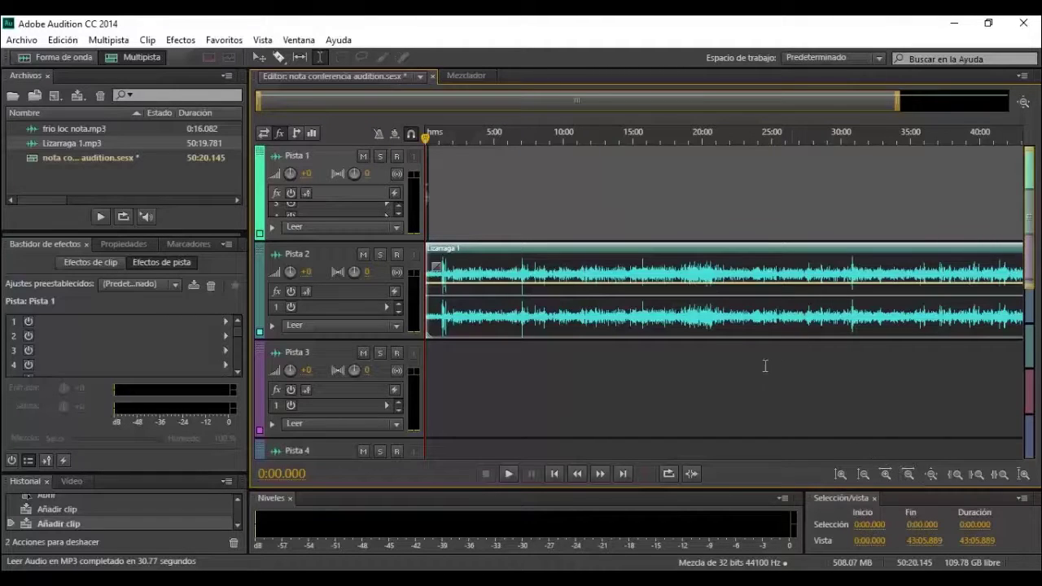
# Play the conference recording from about 2:06 and place the playhead at about 2:08.7, where the needed fragment begins.
pyautogui.moveTo(528, 134); pyautogui.dragTo(426, 133)
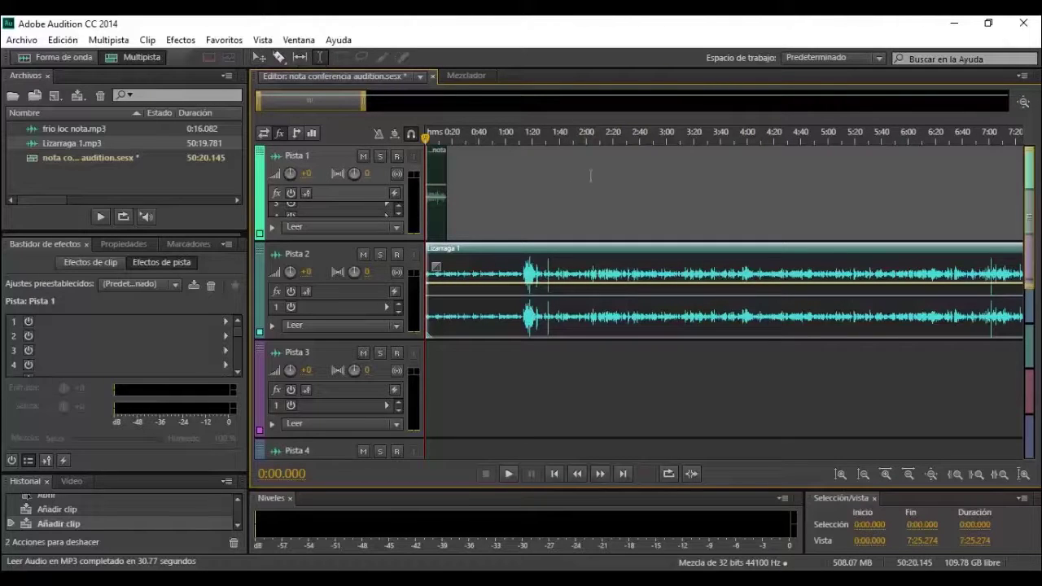
pyautogui.click(594, 137)
pyautogui.press('space')
pyautogui.moveTo(565, 139); pyautogui.dragTo(700, 139)
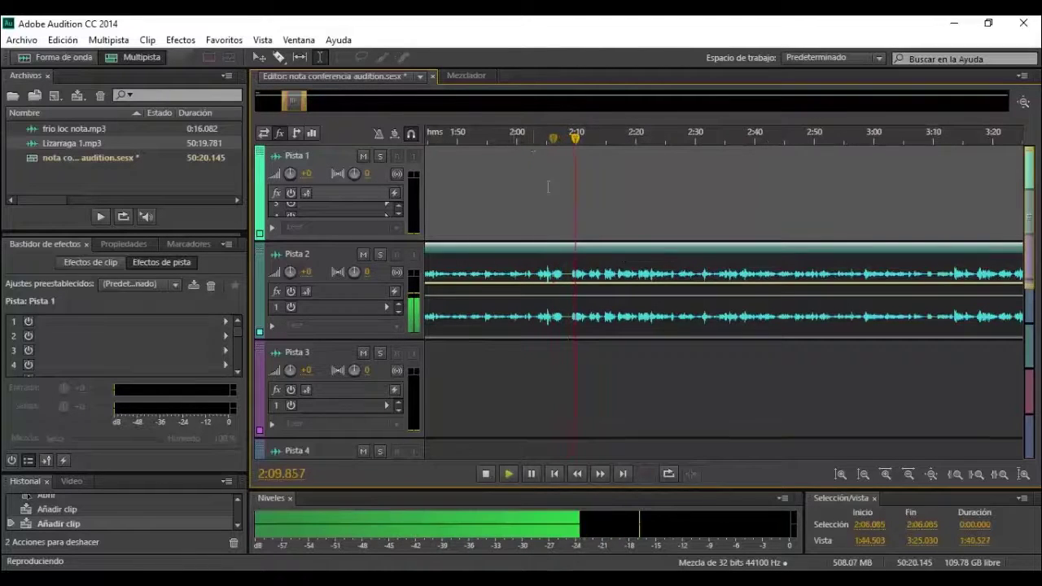
pyautogui.click(570, 275)
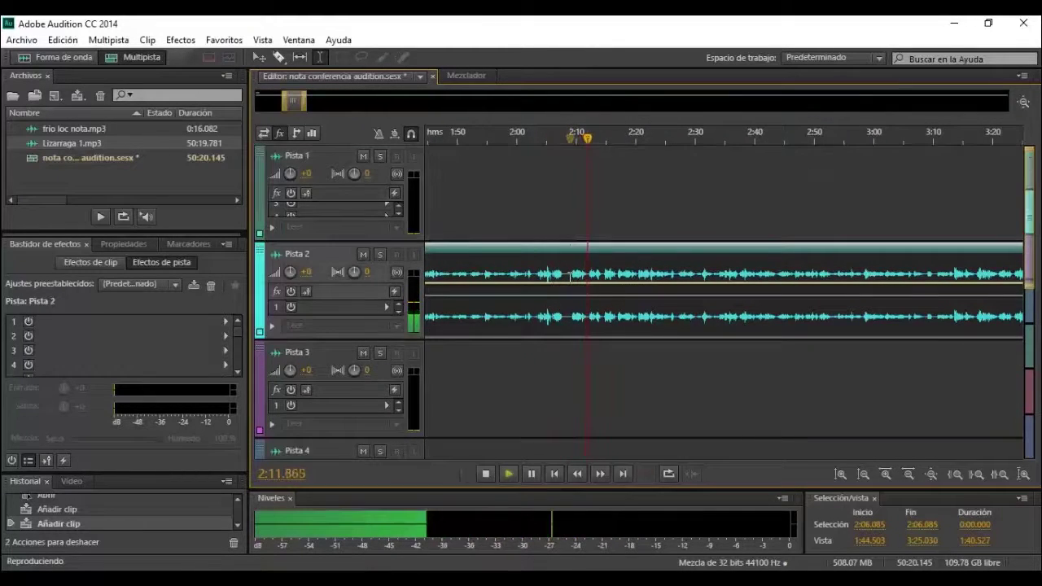
pyautogui.press('space')
pyautogui.click(569, 273)
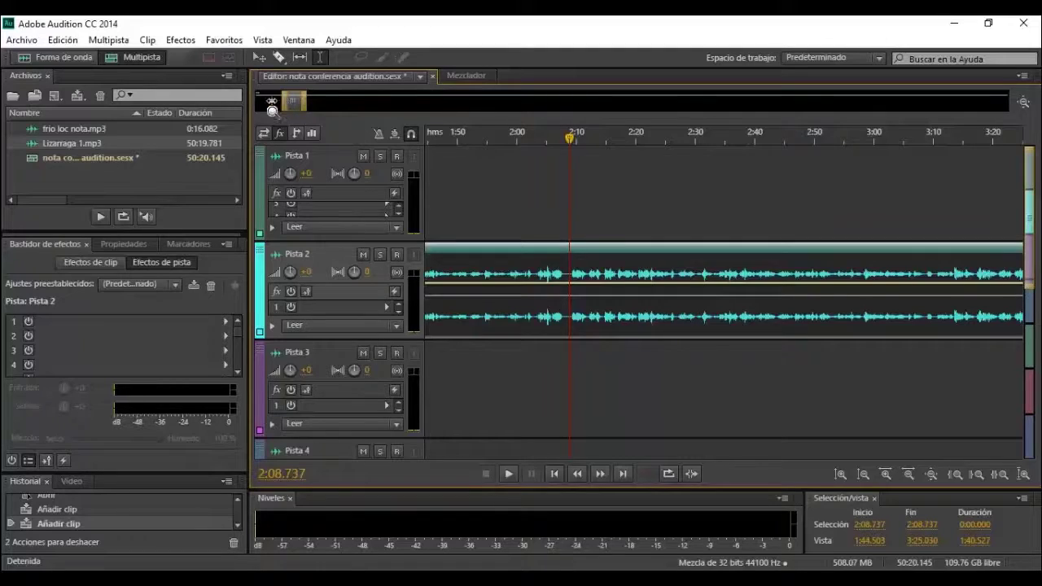
# Trim the start of the conference clip on Pista 2 to the playhead at about 2:08.7.
pyautogui.moveTo(283, 101); pyautogui.dragTo(246, 110)
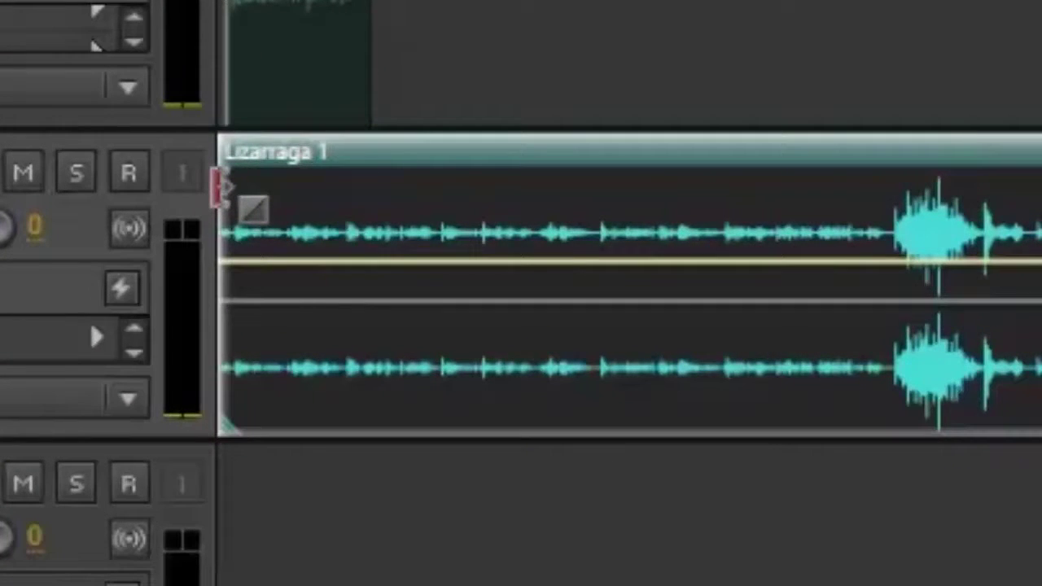
pyautogui.moveTo(222, 186); pyautogui.dragTo(1038, 175)
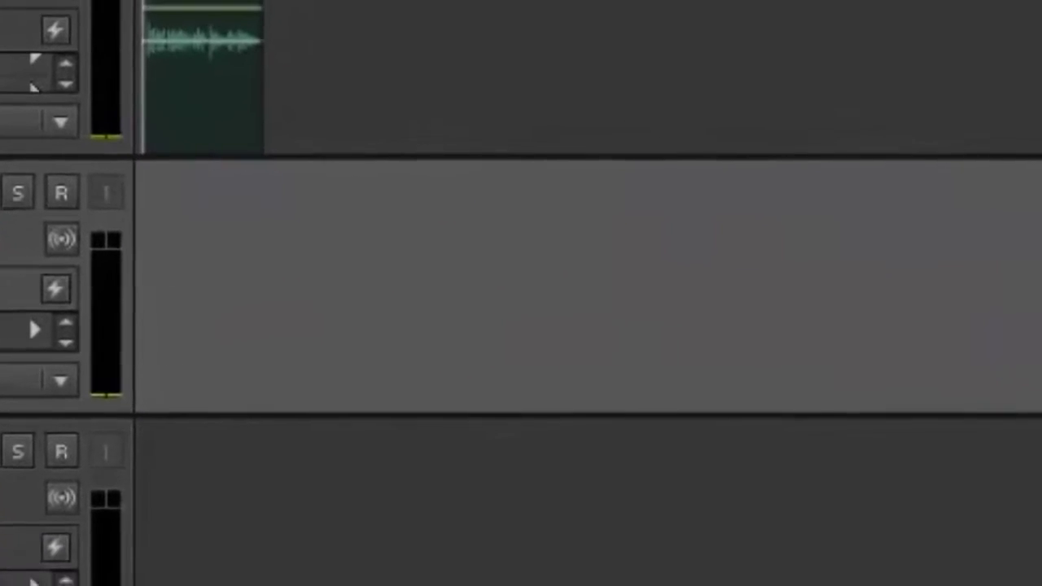
pyautogui.moveTo(1038, 274); pyautogui.dragTo(937, 297)
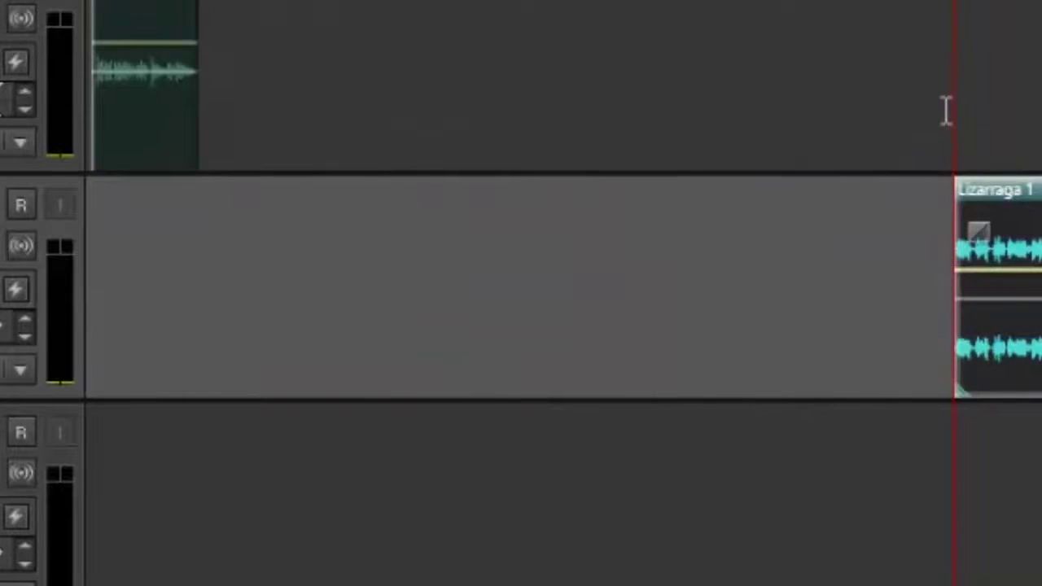
# Play the opening of the trimmed conference clip to check the cut, and select the clip on Pista 2.
pyautogui.click(946, 111)
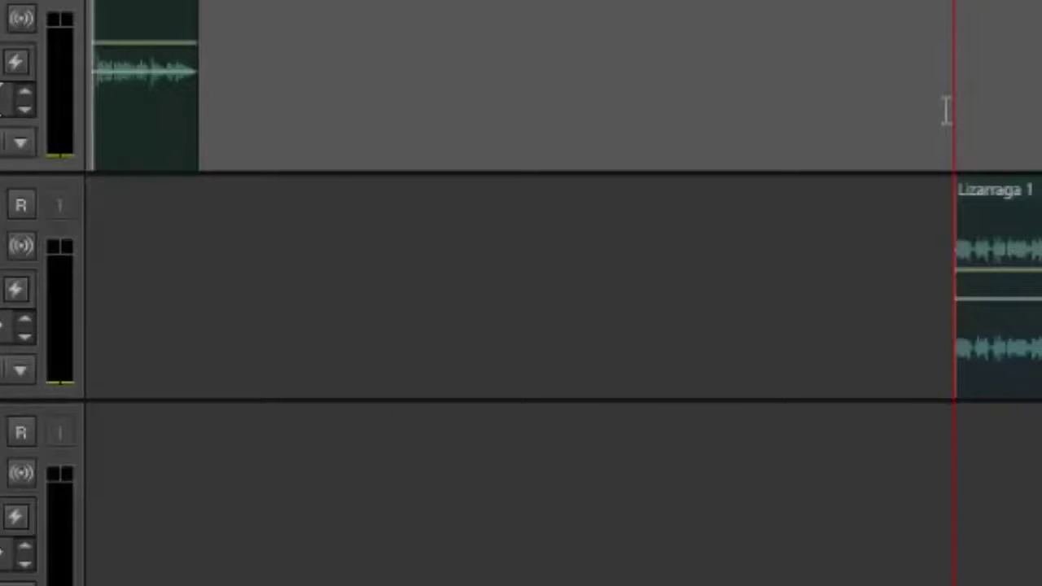
pyautogui.press('space')
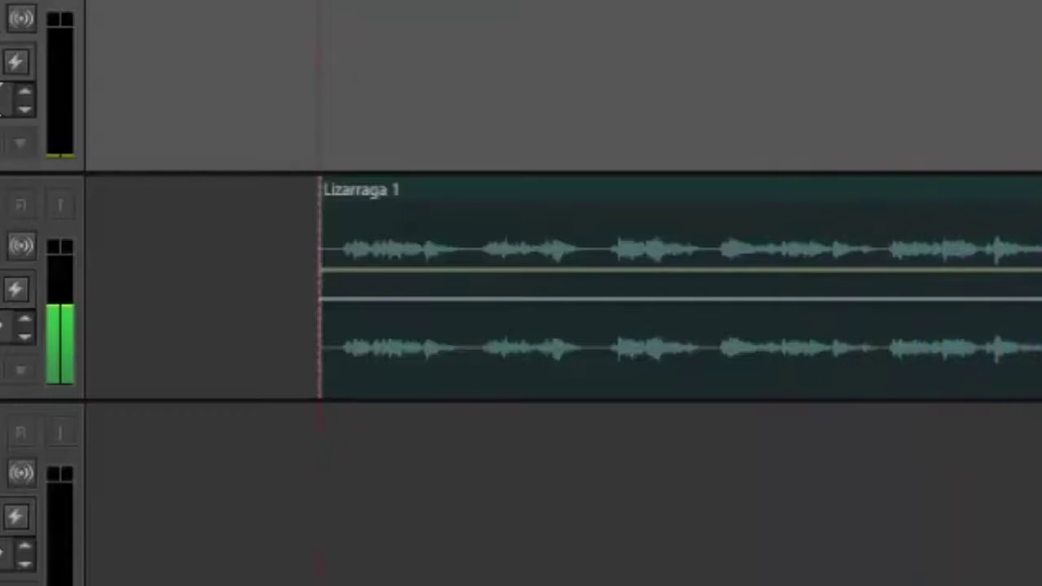
pyautogui.press('space')
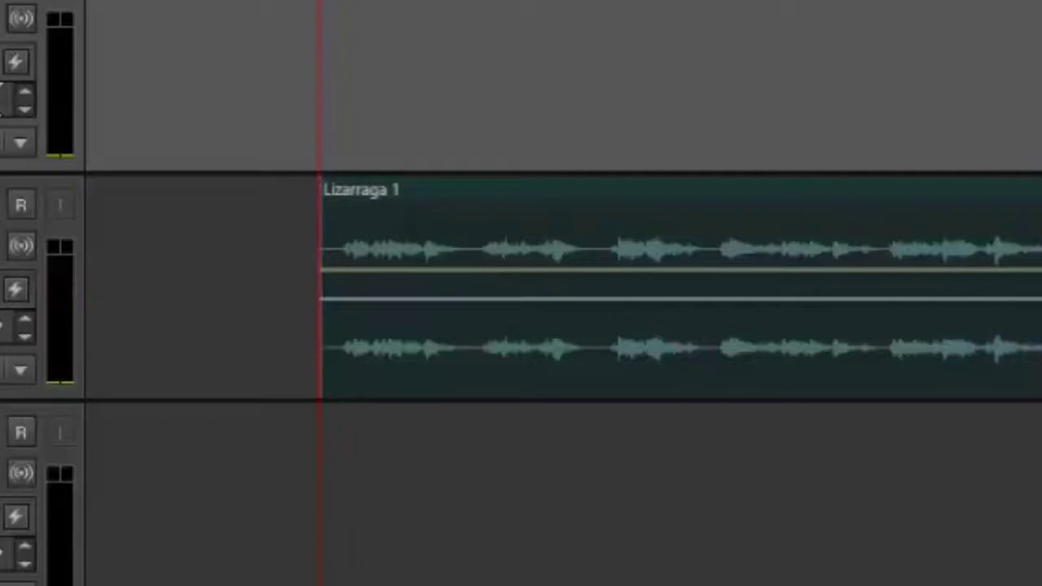
pyautogui.click(358, 244)
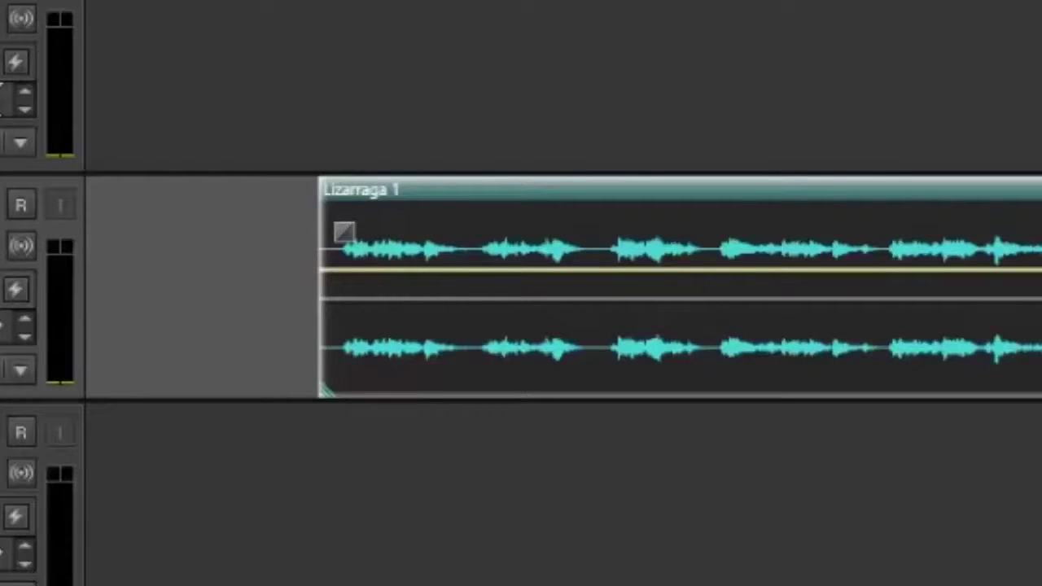
# Move the first cut conference fragment on Pista 2 earlier in time, away from the rest of the recording.
pyautogui.press('Escape')
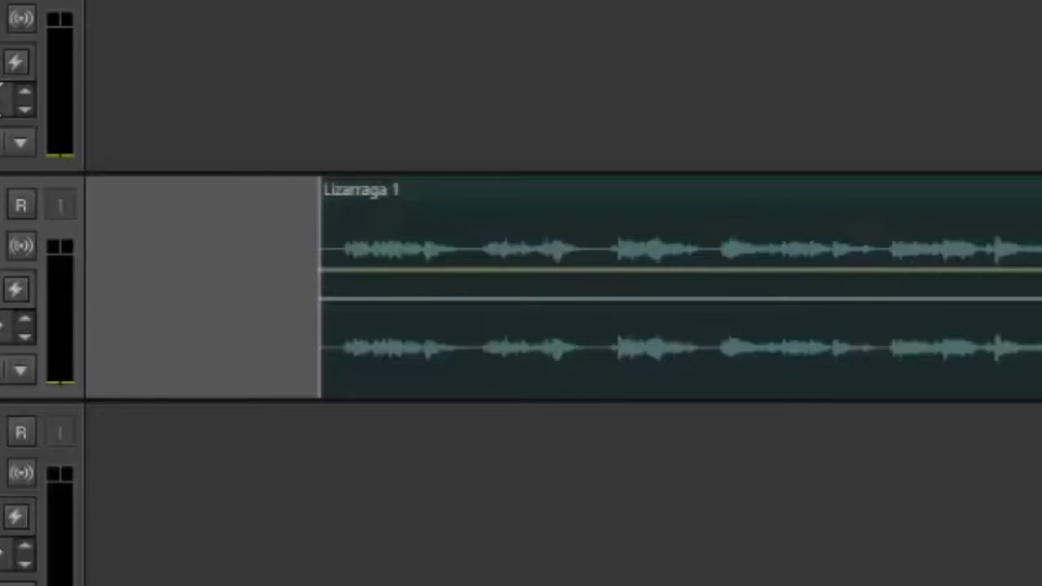
pyautogui.moveTo(586, 233); pyautogui.dragTo(382, 233)
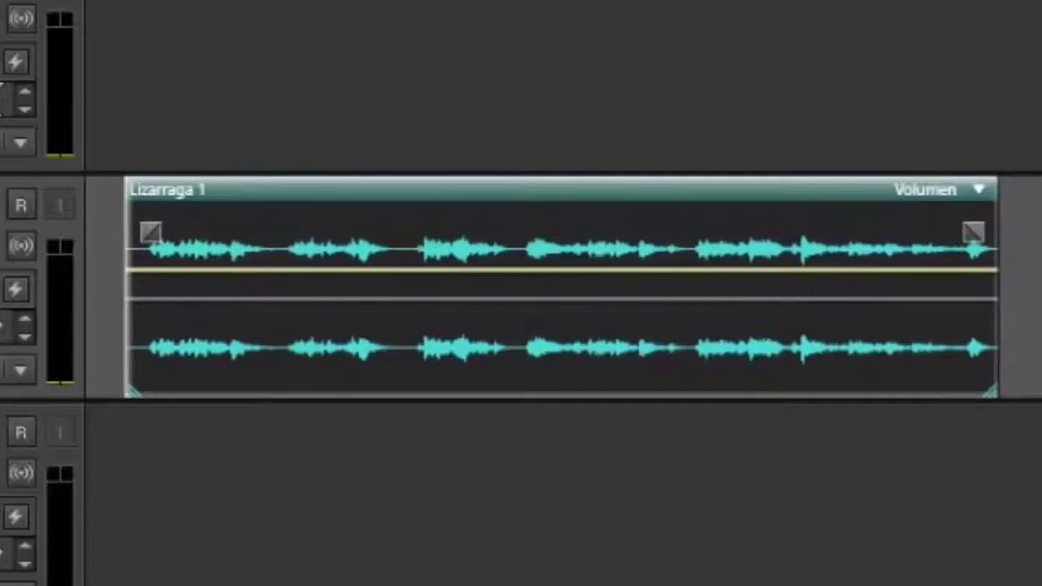
pyautogui.press('Escape')
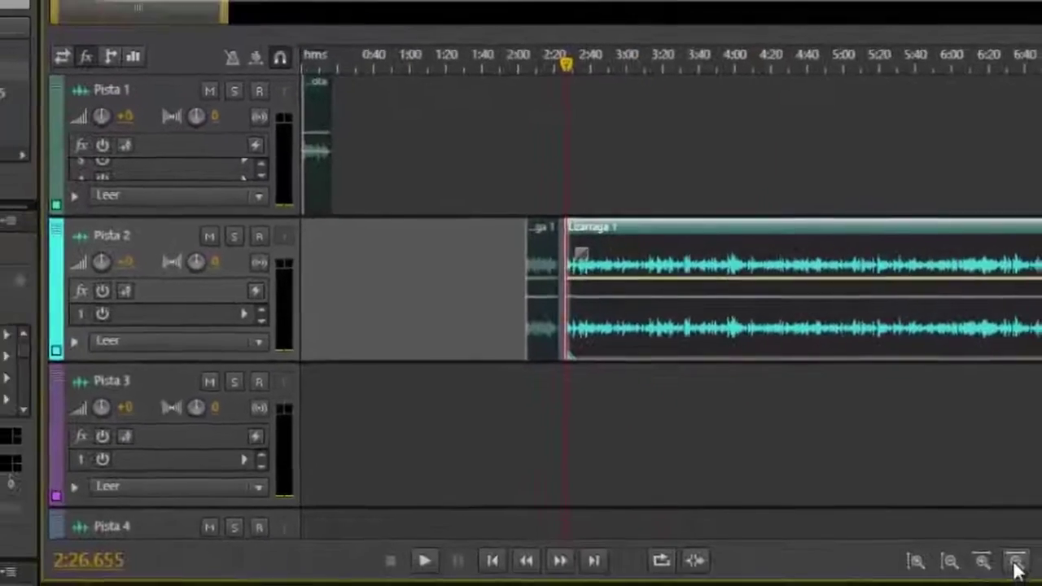
# Play the remaining conference recording on Pista 2 around 16:00 to locate the next needed fragment.
pyautogui.click(974, 529)
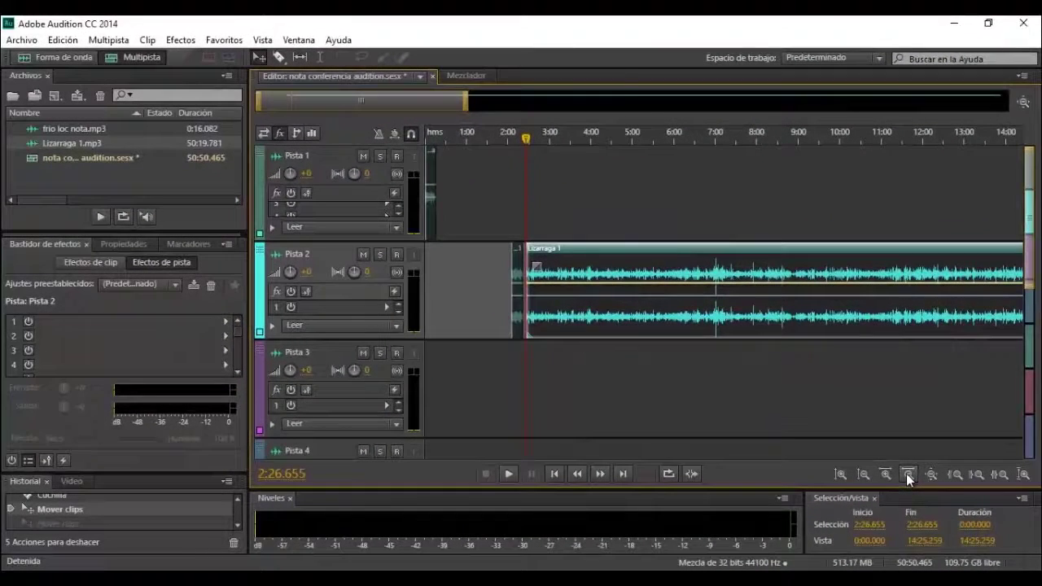
pyautogui.click(906, 473)
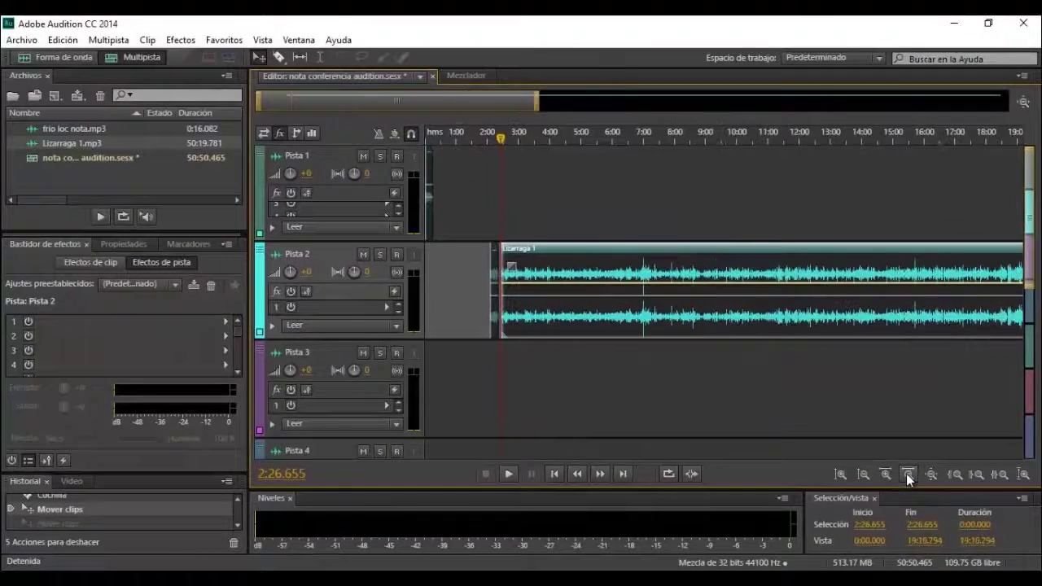
pyautogui.moveTo(794, 142); pyautogui.dragTo(907, 139)
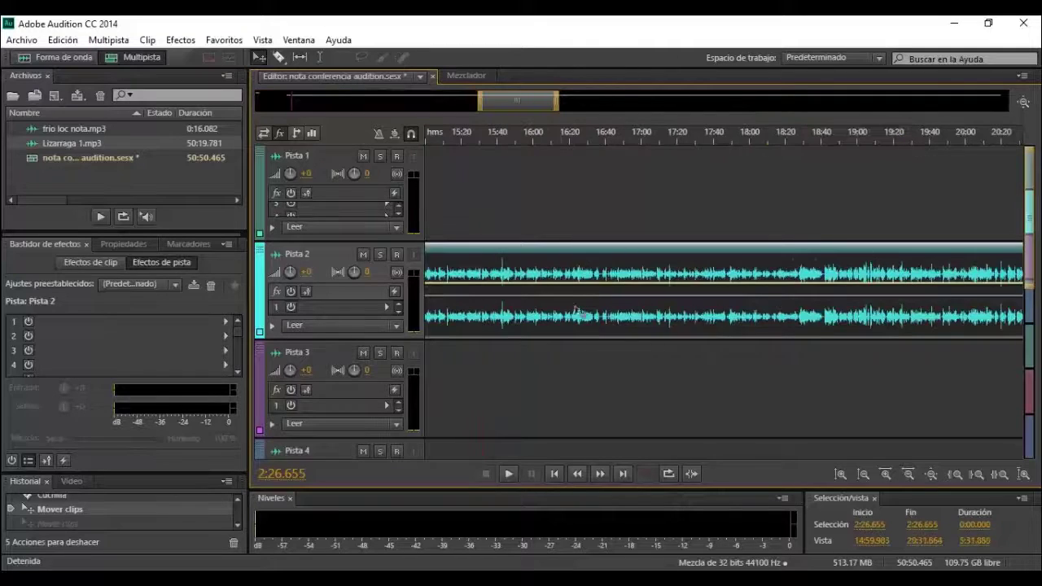
pyautogui.click(531, 224)
pyautogui.click(533, 140)
pyautogui.press('space')
pyautogui.moveTo(512, 135); pyautogui.dragTo(665, 136)
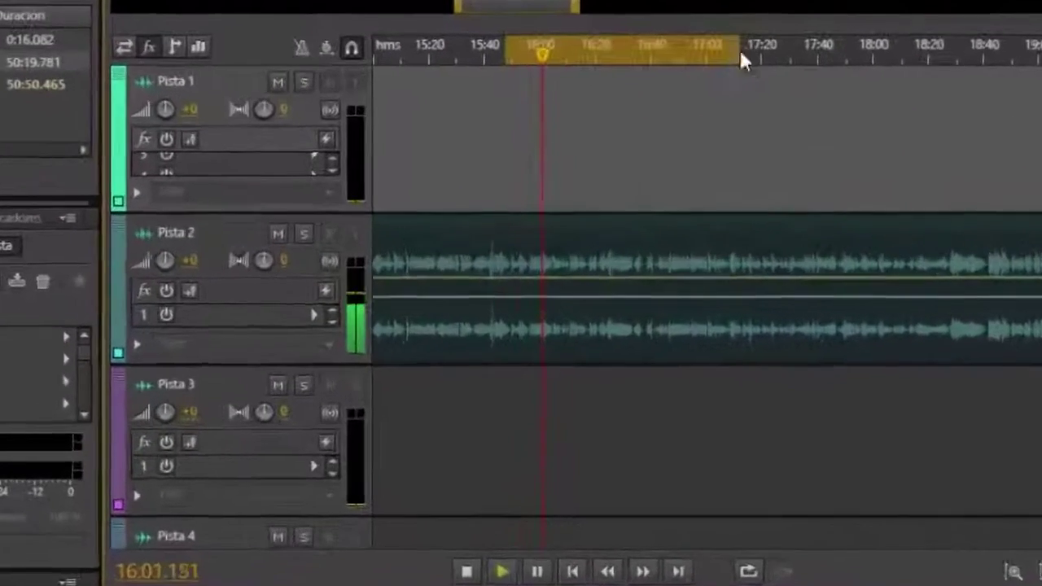
pyautogui.moveTo(737, 52); pyautogui.dragTo(741, 54)
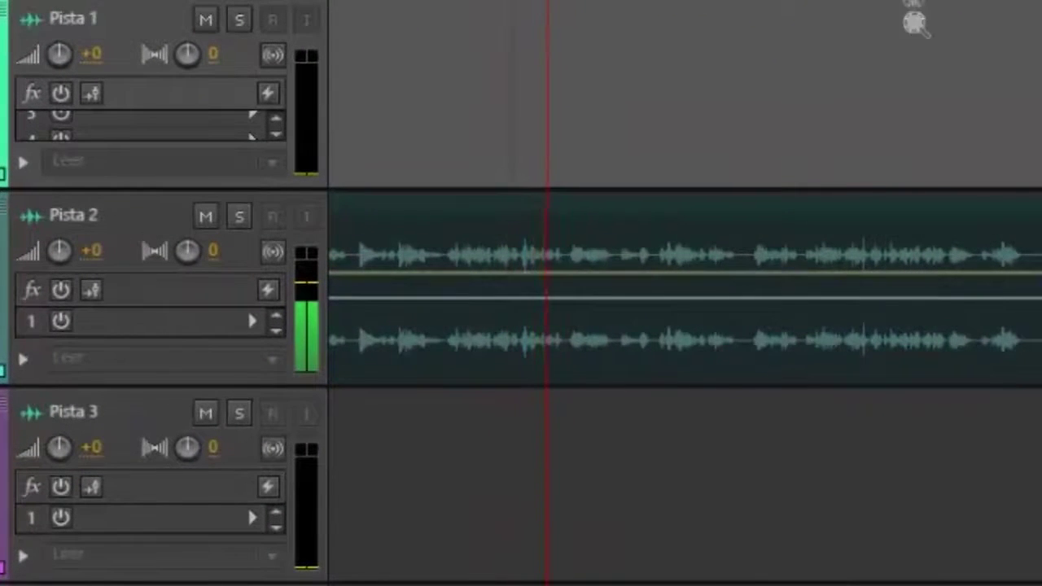
pyautogui.press('space')
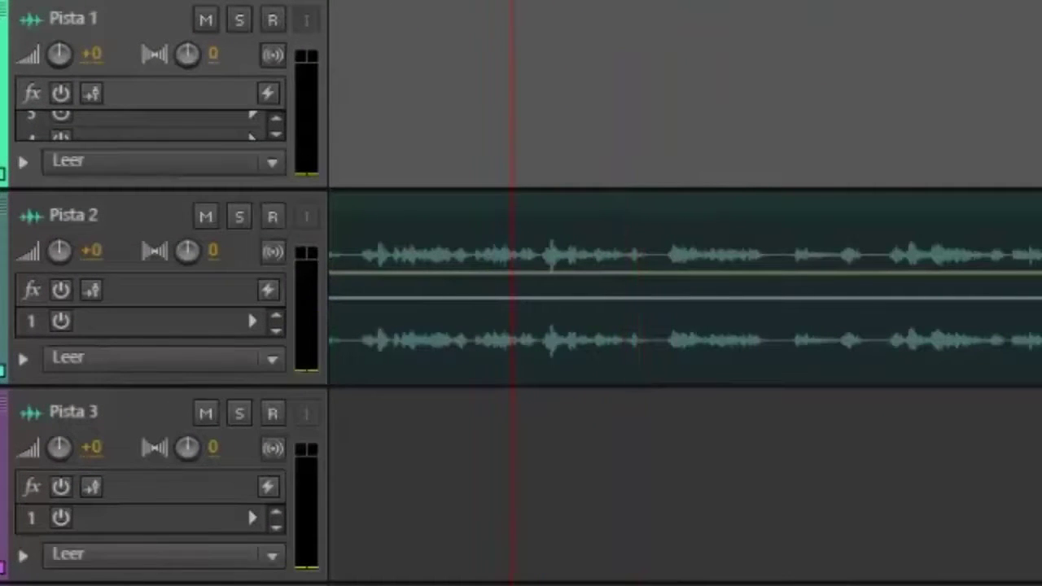
# Split the conference clip where the second fragment begins, at about 16:01, and delete the unwanted section before it.
pyautogui.click(538, 234)
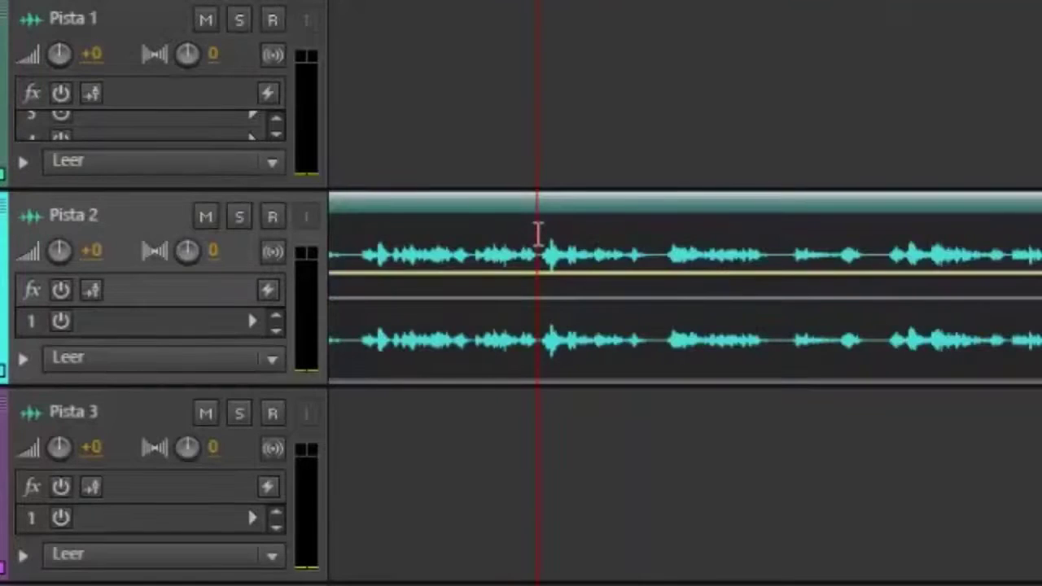
pyautogui.press('space')
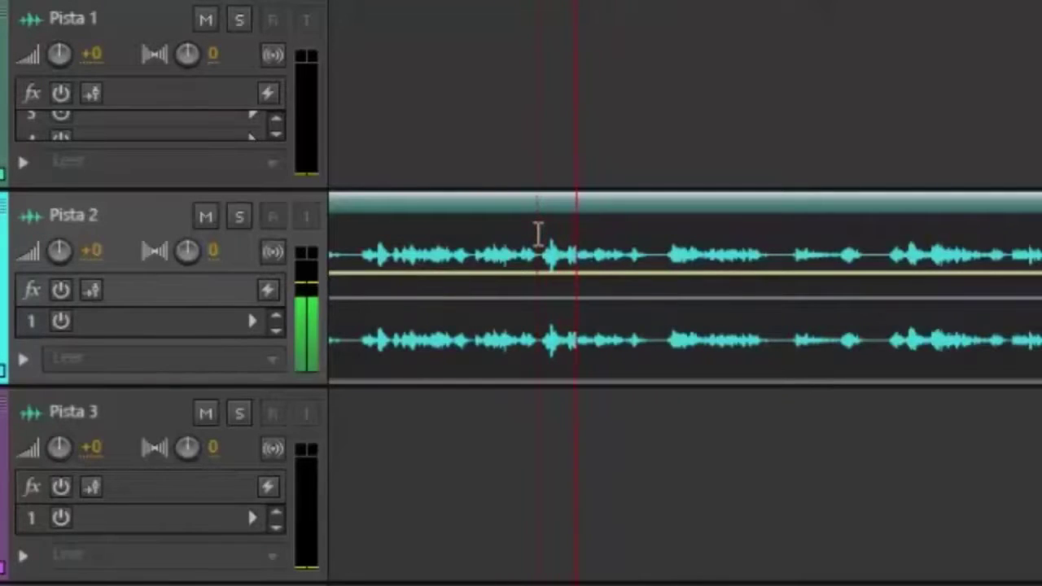
pyautogui.press('space')
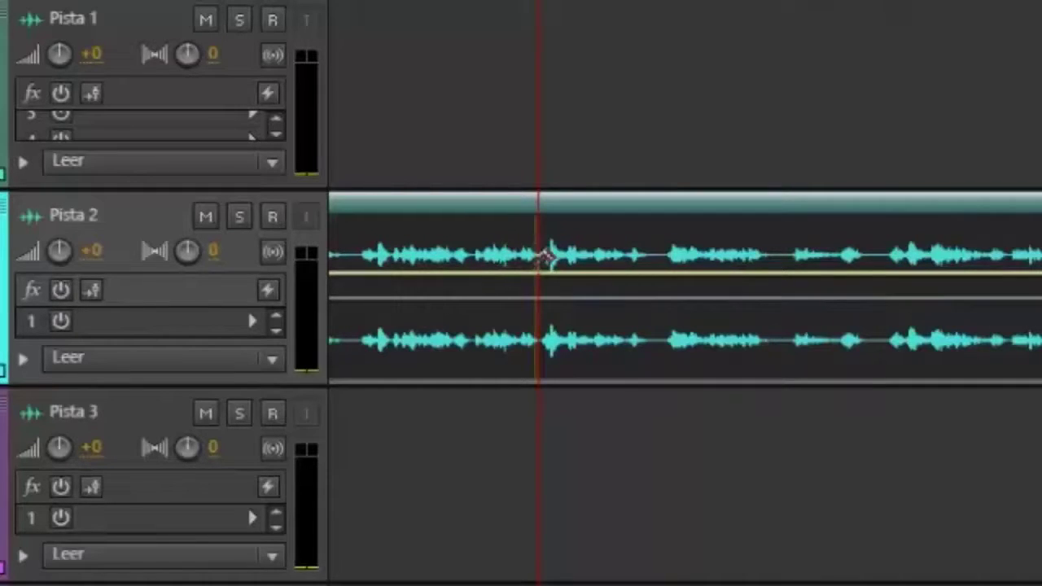
pyautogui.click(542, 298)
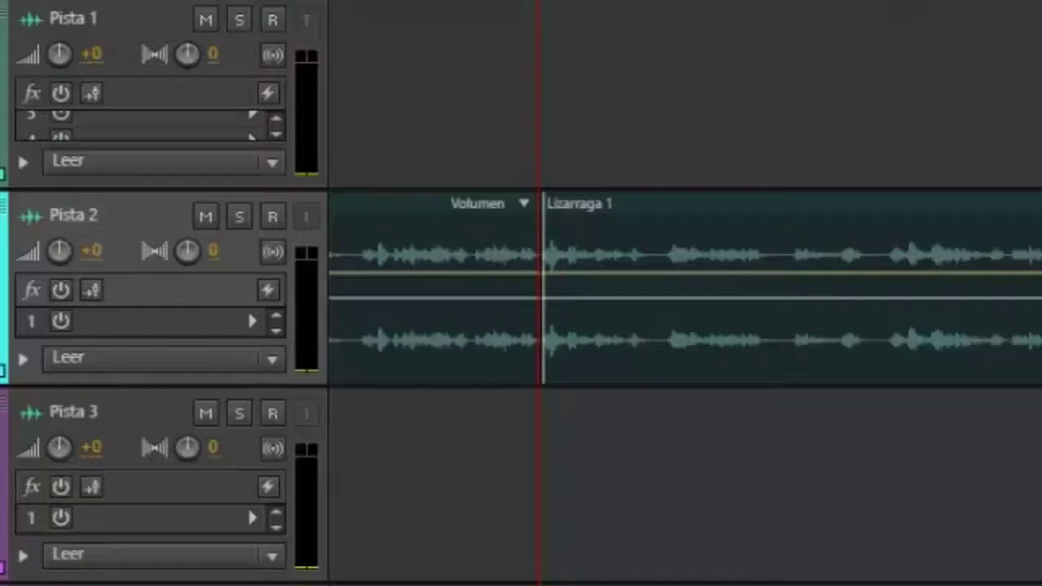
pyautogui.click(460, 258)
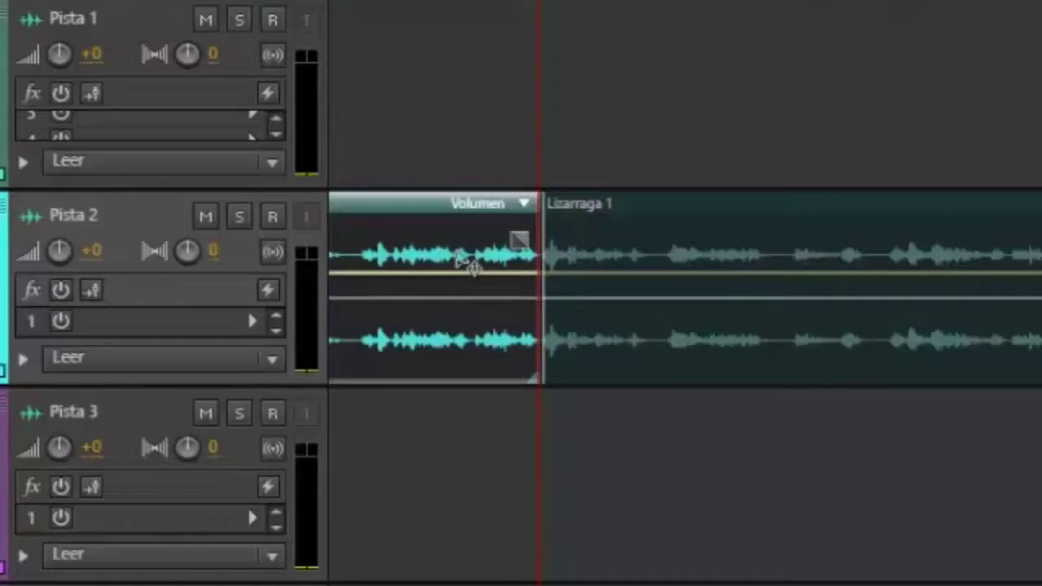
pyautogui.press('Delete')
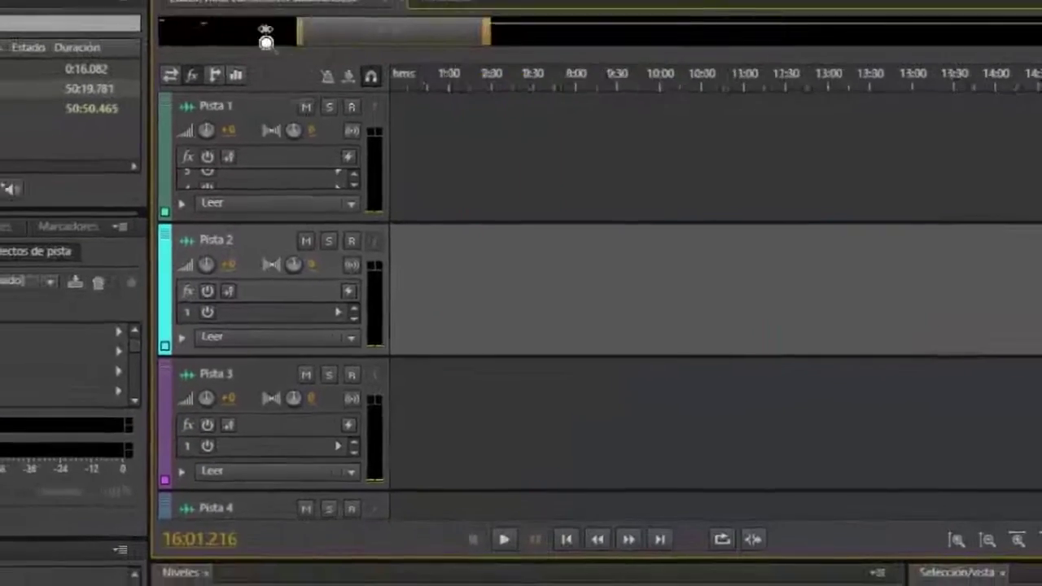
# Play the conference clip from 16:01 and around 16:16 to find where the second fragment ends.
pyautogui.moveTo(266, 41); pyautogui.dragTo(305, 47)
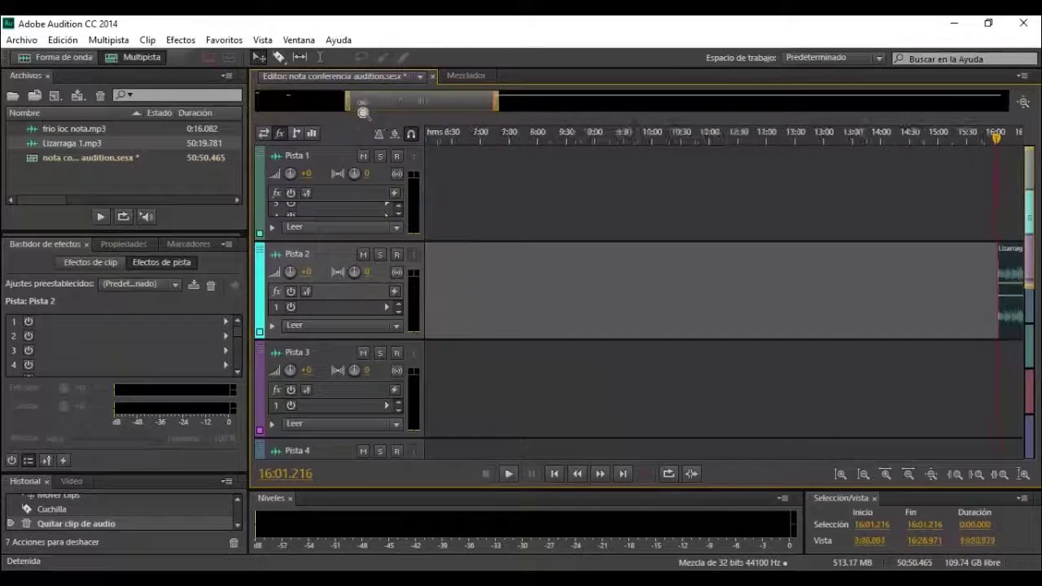
pyautogui.moveTo(363, 112); pyautogui.dragTo(490, 107)
pyautogui.press('space')
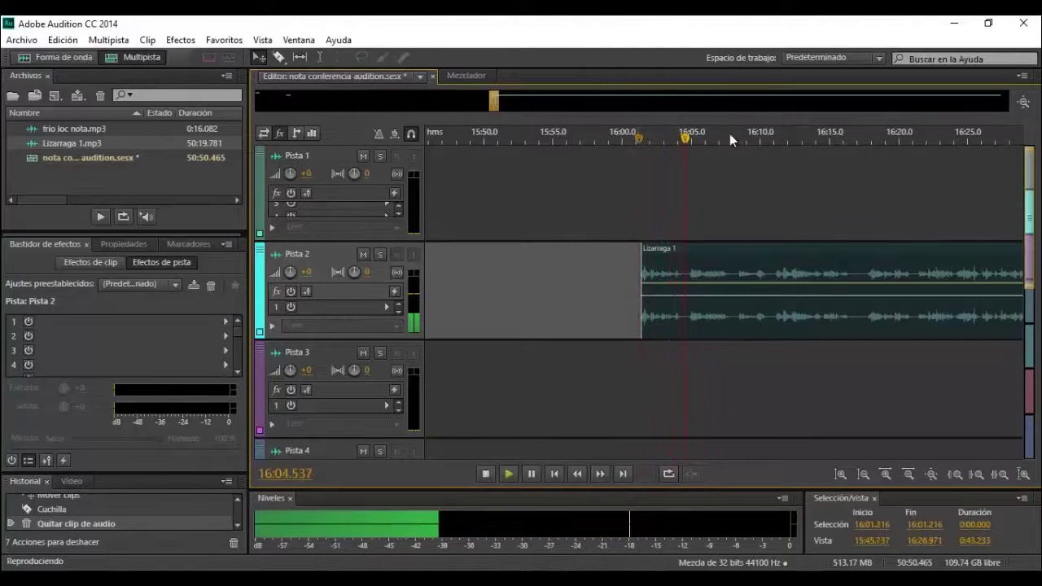
pyautogui.click(847, 140)
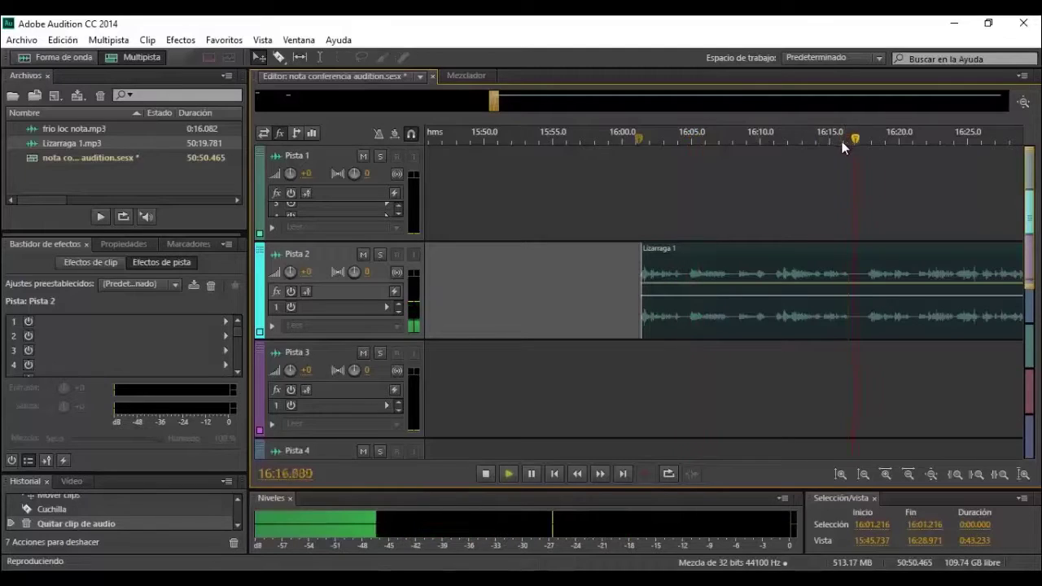
pyautogui.click(833, 138)
pyautogui.press('space')
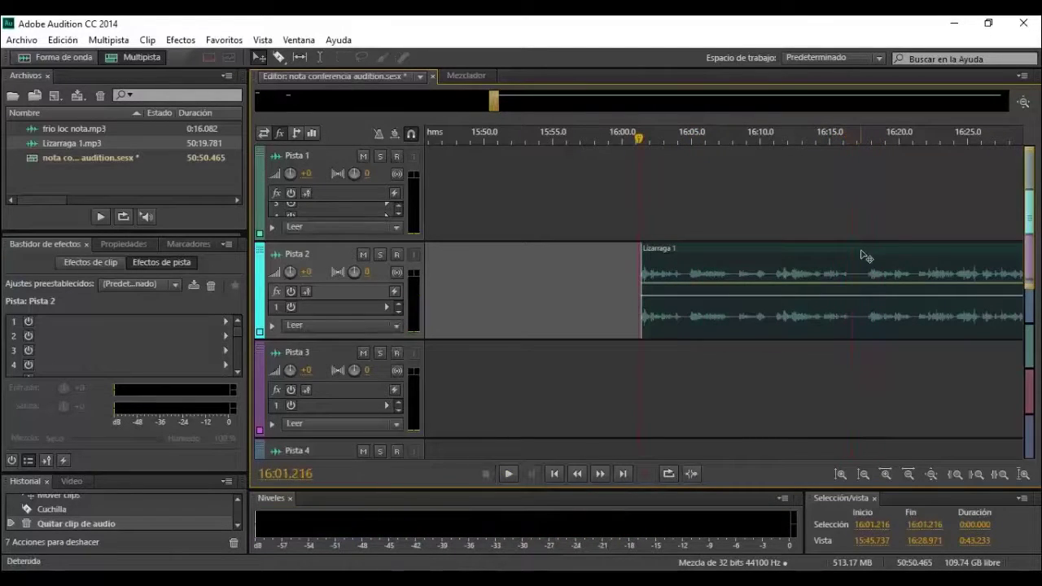
# Split the conference clip at about 16:17 and move the second fragment earlier on Pista 2 to about 15:48.
pyautogui.click(279, 58)
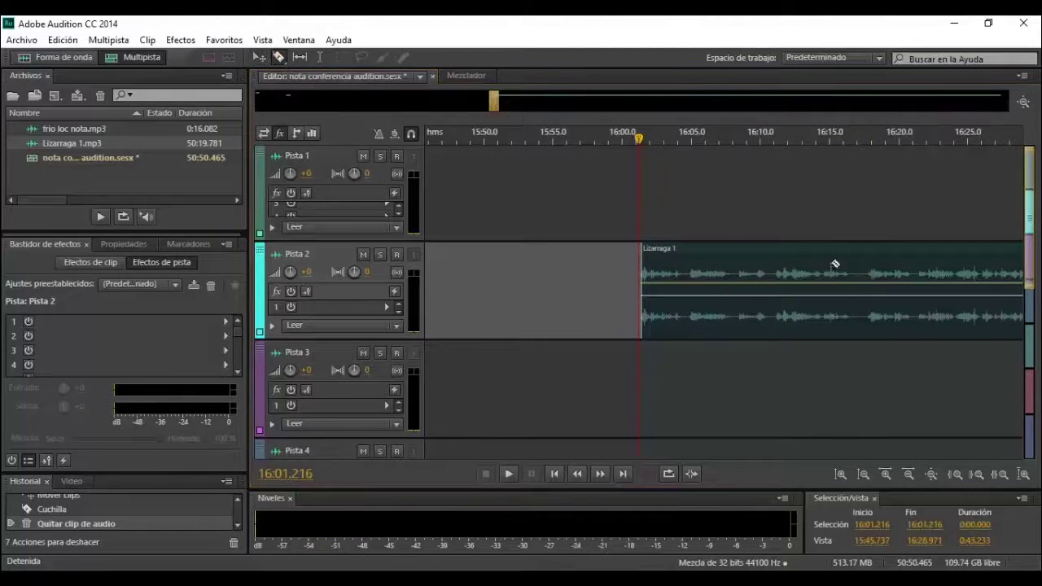
pyautogui.click(861, 272)
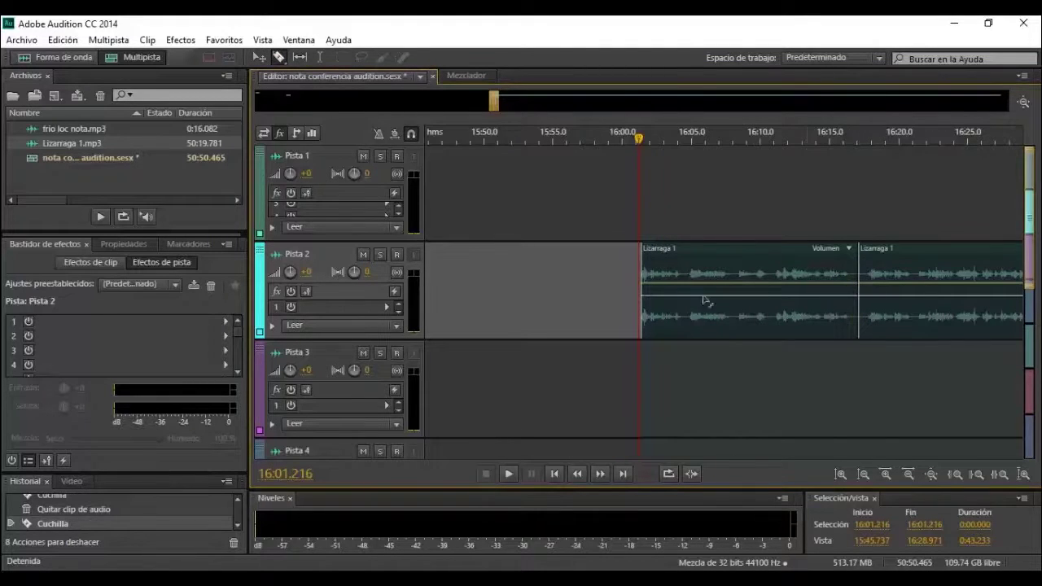
pyautogui.press('v')
pyautogui.moveTo(744, 256); pyautogui.dragTo(556, 256)
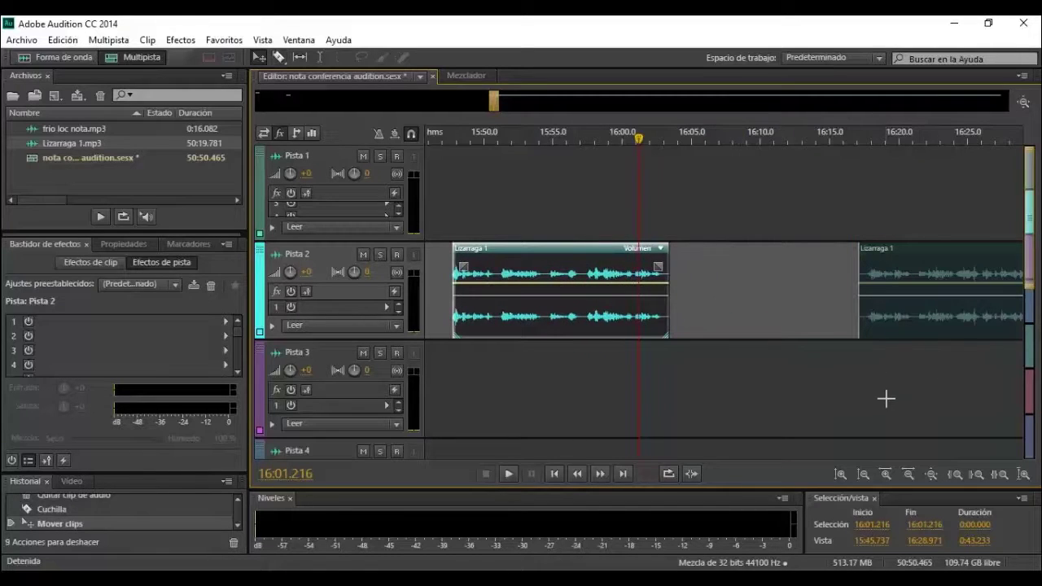
# Move the four later conference fragments on Pista 2 earlier as a group, so the first of them starts at about 2:40.
pyautogui.moveTo(503, 106); pyautogui.dragTo(956, 114)
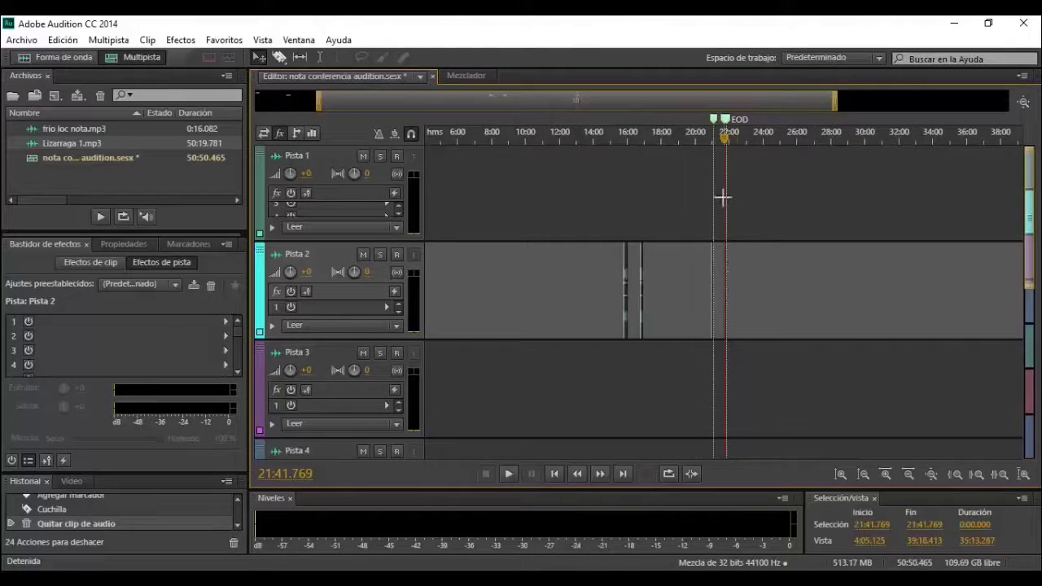
pyautogui.scroll(4, 765, 135)
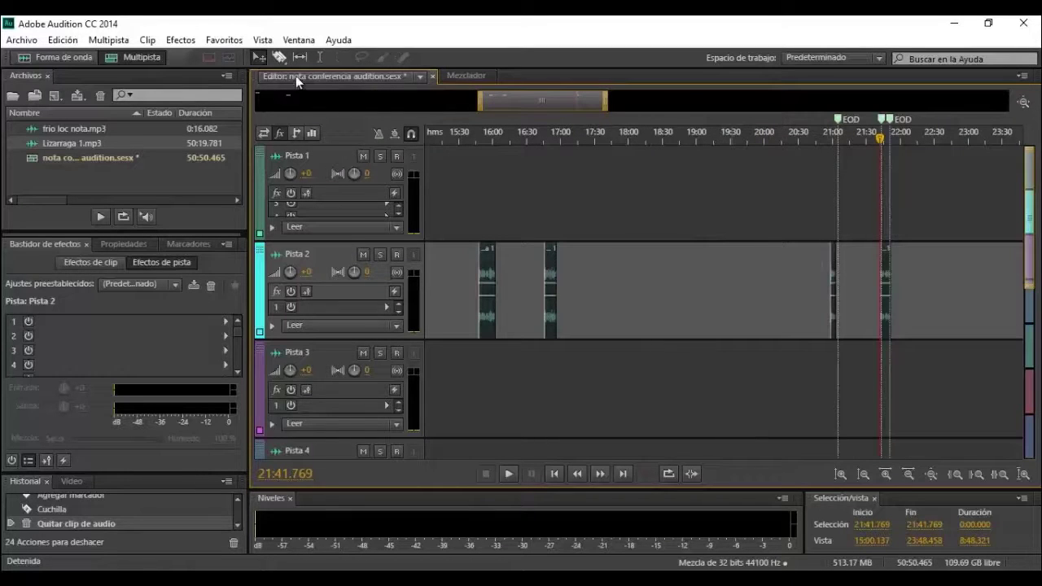
pyautogui.moveTo(956, 256); pyautogui.dragTo(429, 274)
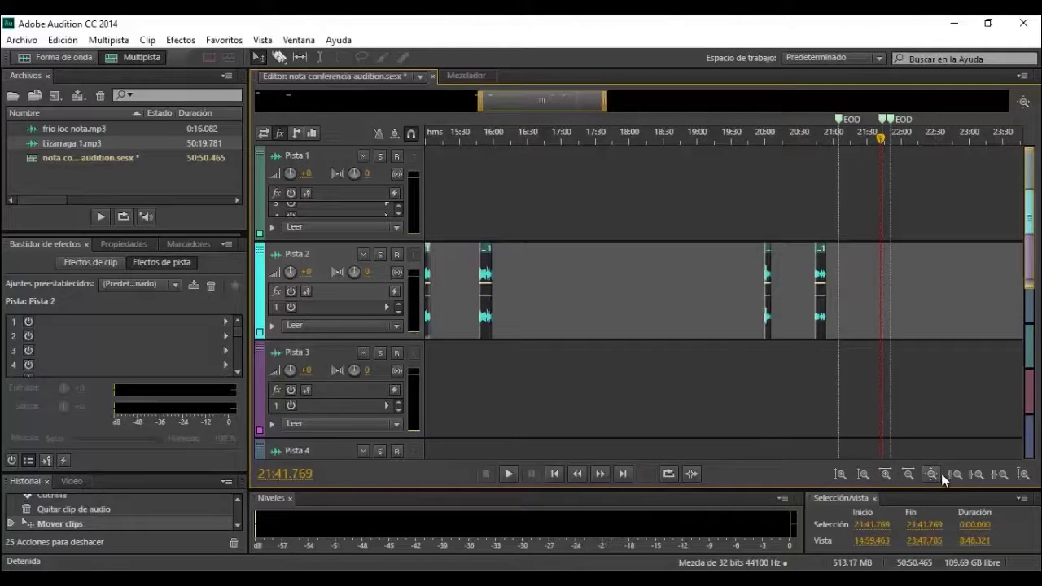
pyautogui.click(909, 474)
pyautogui.moveTo(768, 295); pyautogui.dragTo(539, 323)
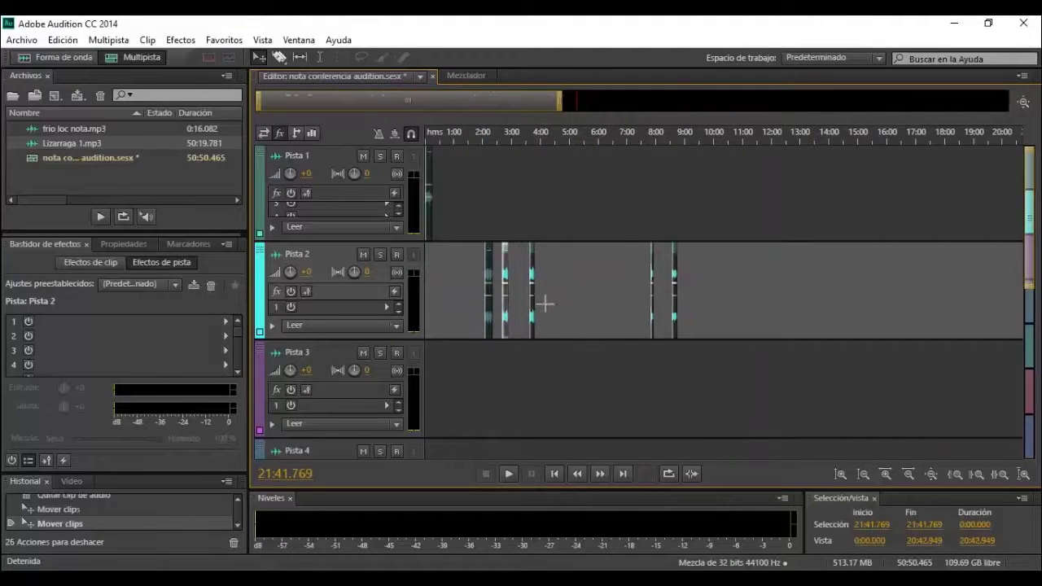
# Shift all Pista 2 fragments to start where the narration ends, and bring the last two to about 2:18 and 3:02.
pyautogui.moveTo(703, 263); pyautogui.dragTo(438, 265)
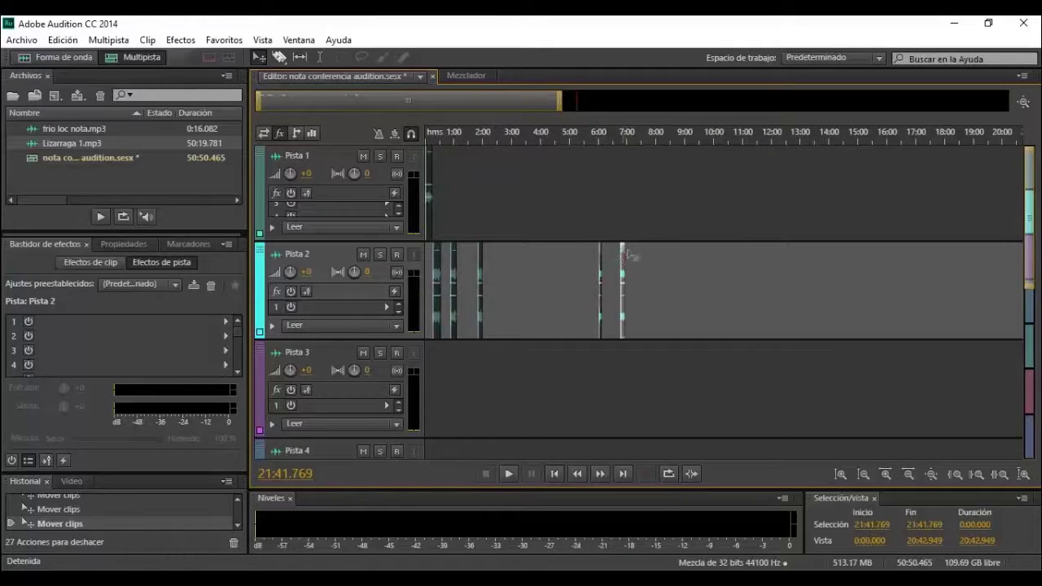
pyautogui.moveTo(643, 147); pyautogui.dragTo(425, 145)
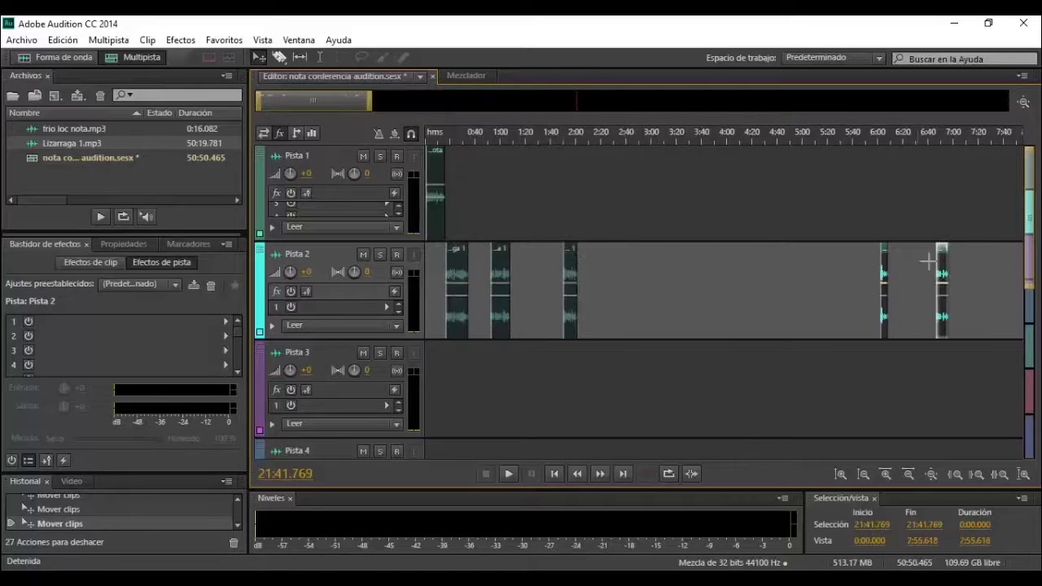
pyautogui.moveTo(948, 262); pyautogui.dragTo(666, 262)
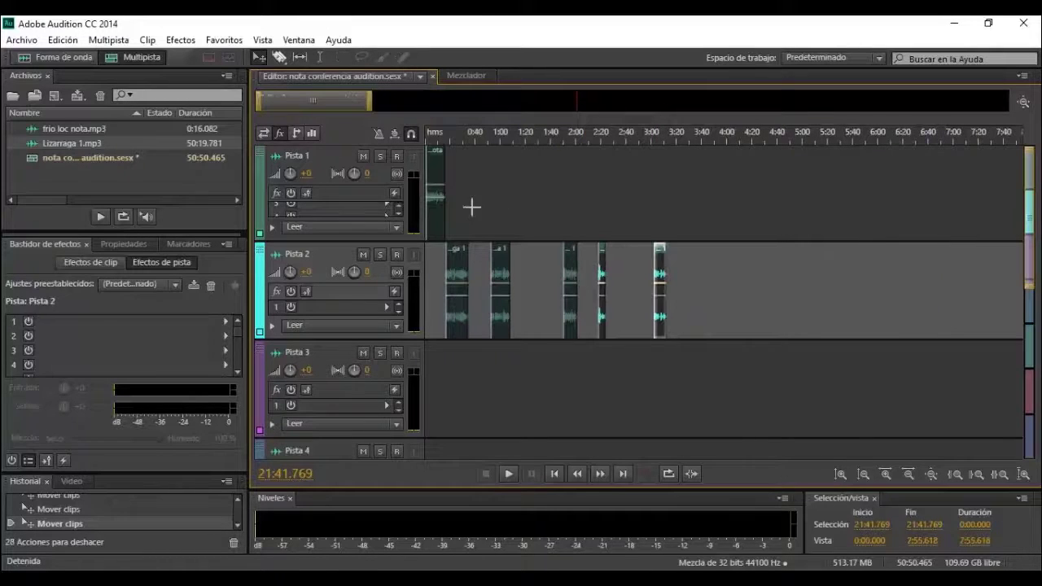
# Nudge the narration clip slightly earlier on Pista 1, and move the second and third Pista 2 fragments to about 0:46 and 1:17.
pyautogui.click(436, 172)
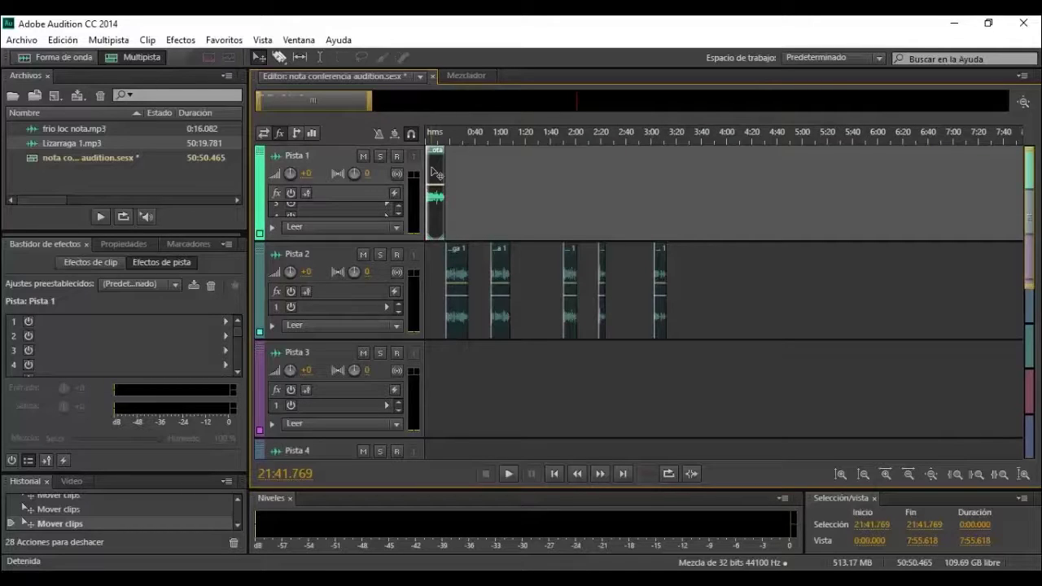
pyautogui.moveTo(437, 179)
pyautogui.mouseDown()
pyautogui.moveTo(530, 181)
pyautogui.moveTo(434, 180)
pyautogui.mouseUp()
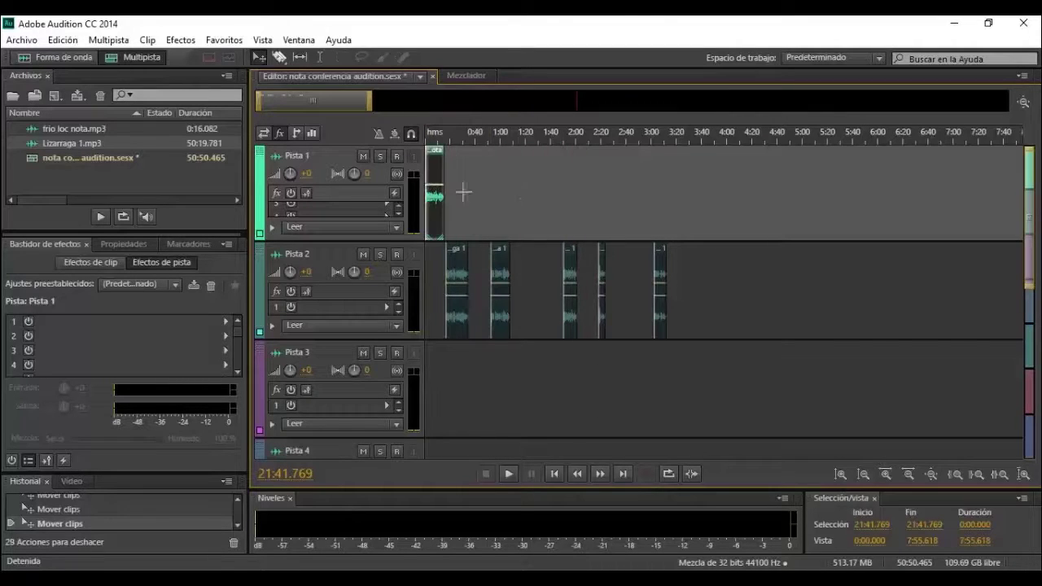
pyautogui.moveTo(504, 265); pyautogui.dragTo(497, 264)
pyautogui.moveTo(574, 261); pyautogui.dragTo(528, 265)
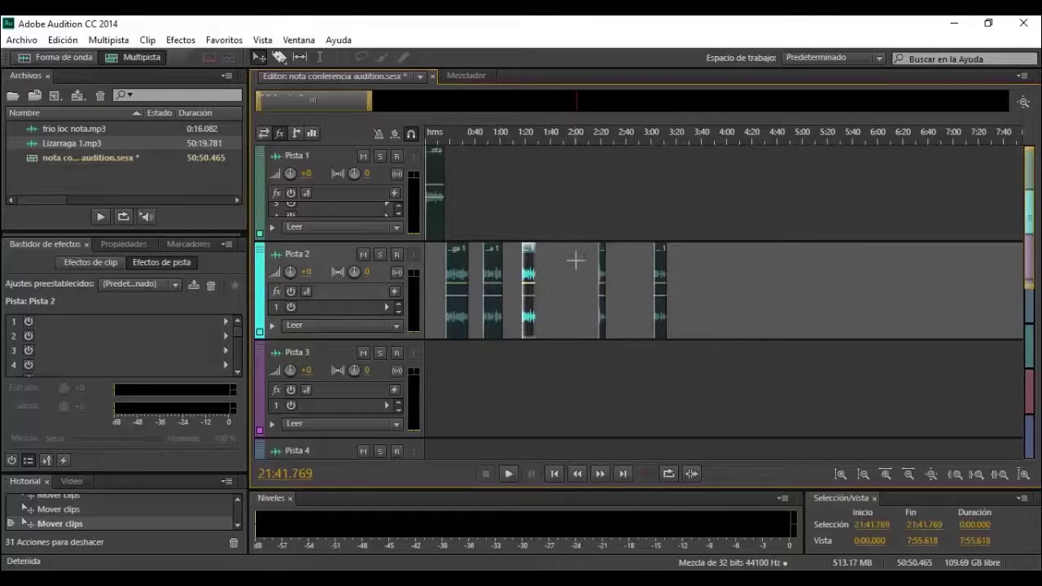
pyautogui.click(602, 261)
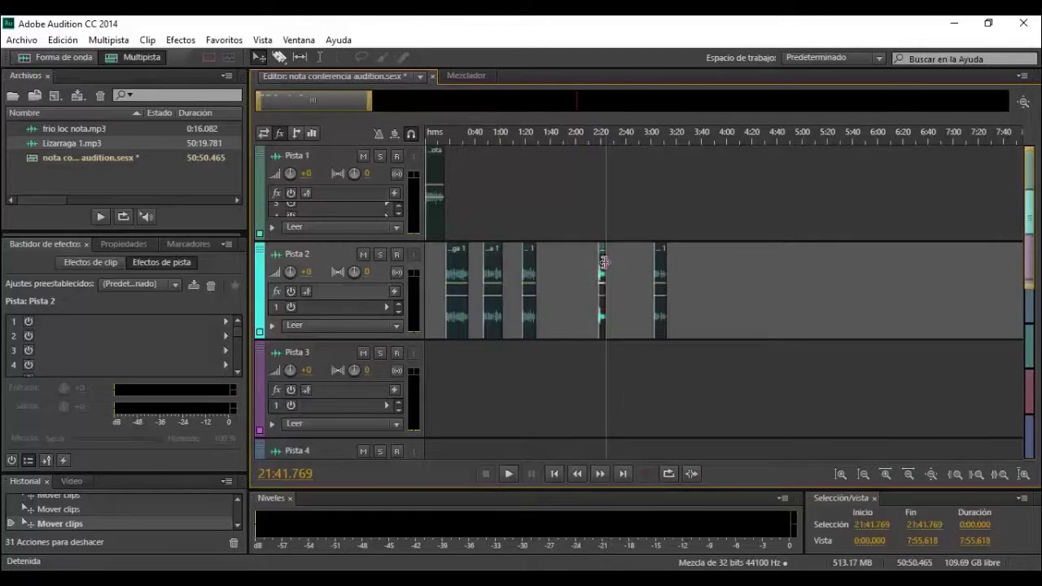
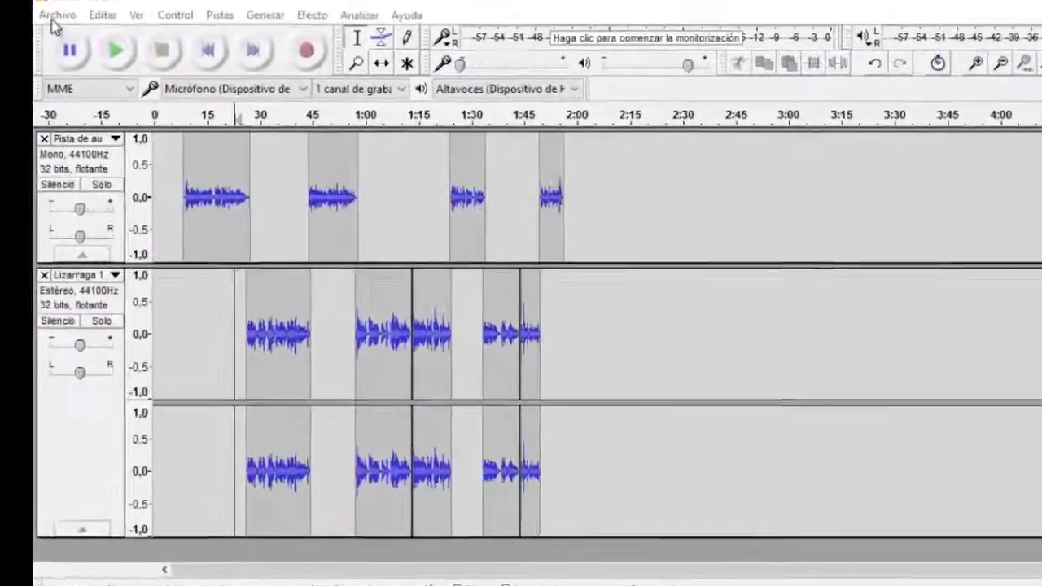
# Import the D SMILEZ "Midnight Stroll" music file from the Nota folder into the project.
pyautogui.click(22, 39)
pyautogui.moveTo(50, 235)
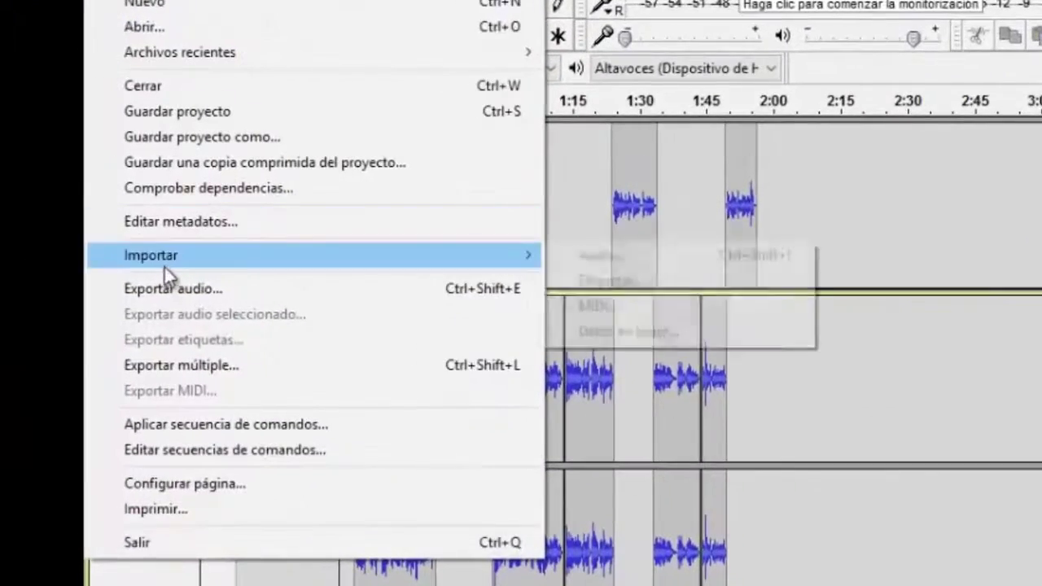
pyautogui.click(727, 250)
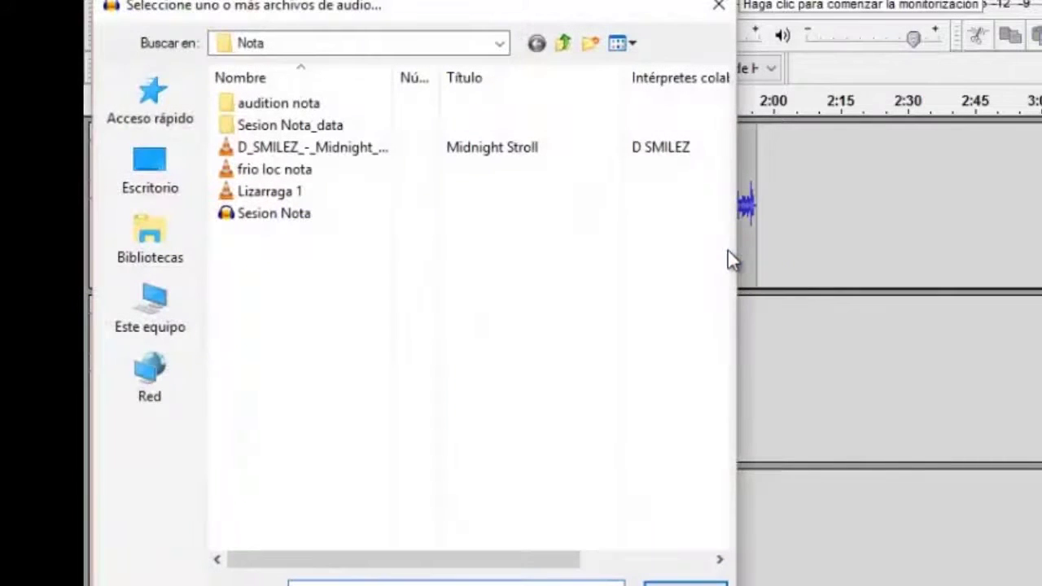
pyautogui.click(309, 153)
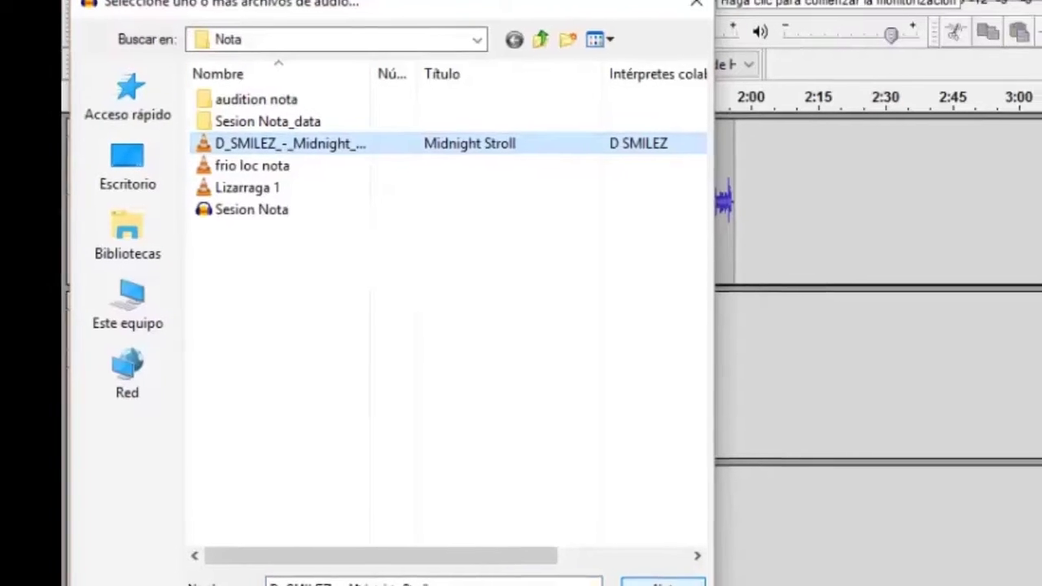
pyautogui.click(685, 583)
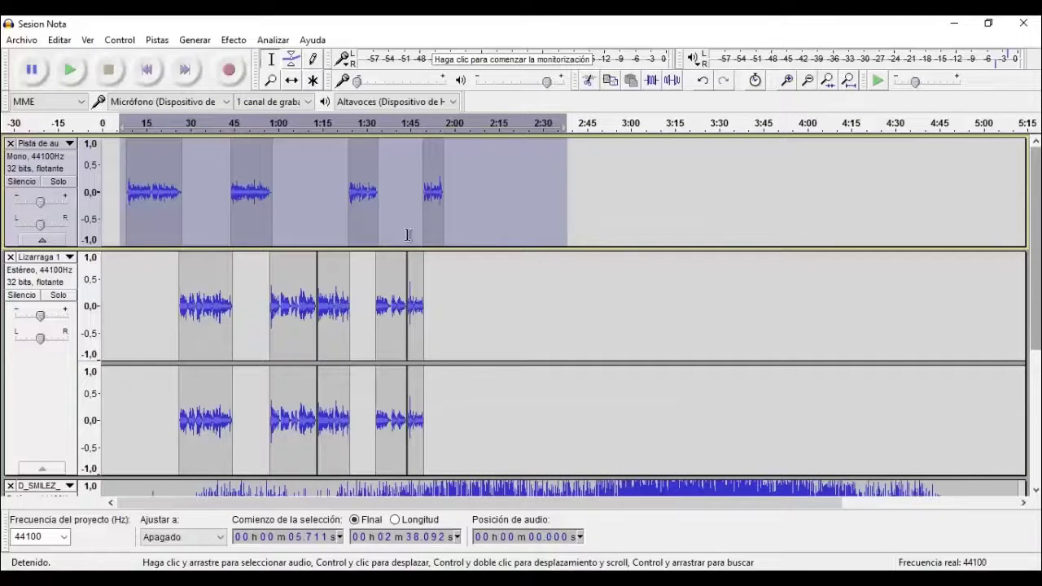
# Examine the narration, Lizarraga 1 and music tracks, marking a stretch of each one in turn.
pyautogui.click(236, 195)
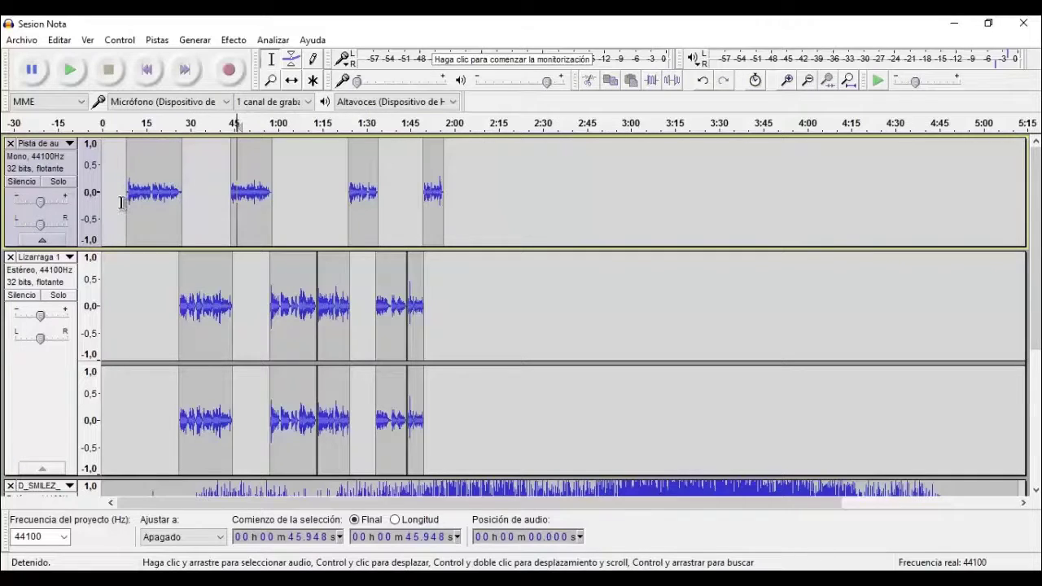
pyautogui.moveTo(122, 199); pyautogui.dragTo(563, 189)
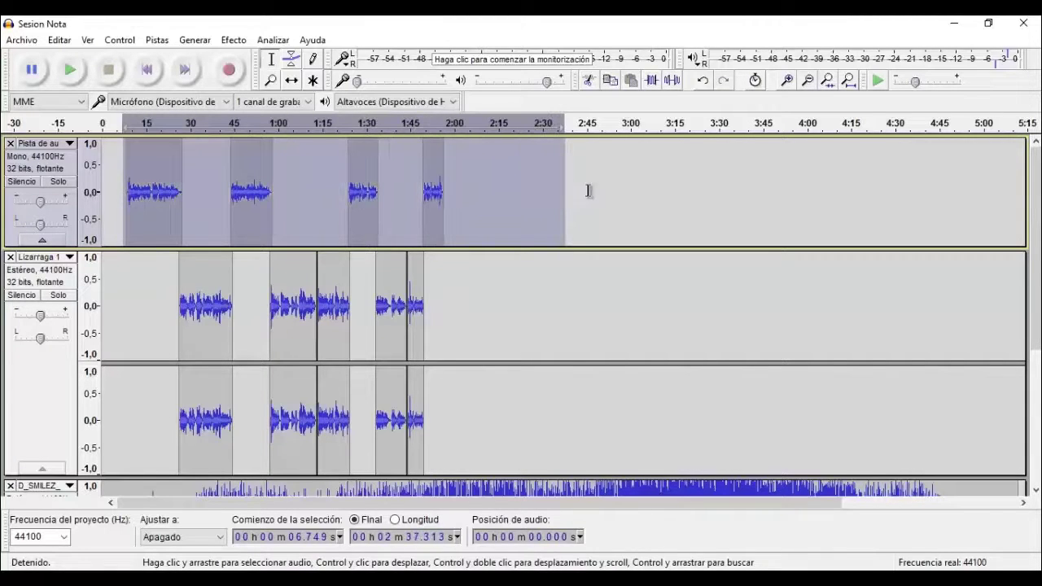
pyautogui.moveTo(1036, 232); pyautogui.dragTo(1035, 281)
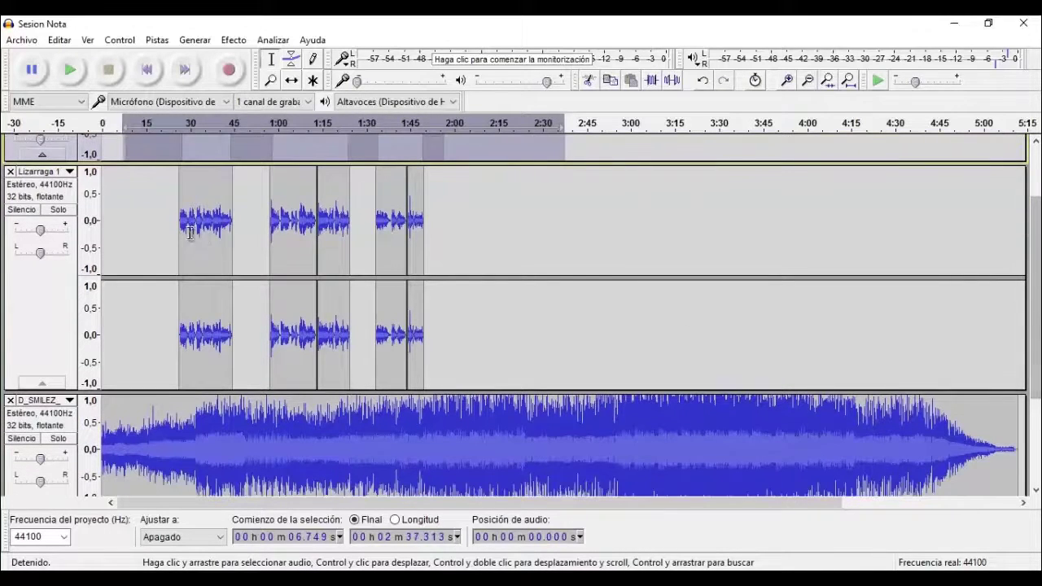
pyautogui.moveTo(164, 226); pyautogui.dragTo(521, 309)
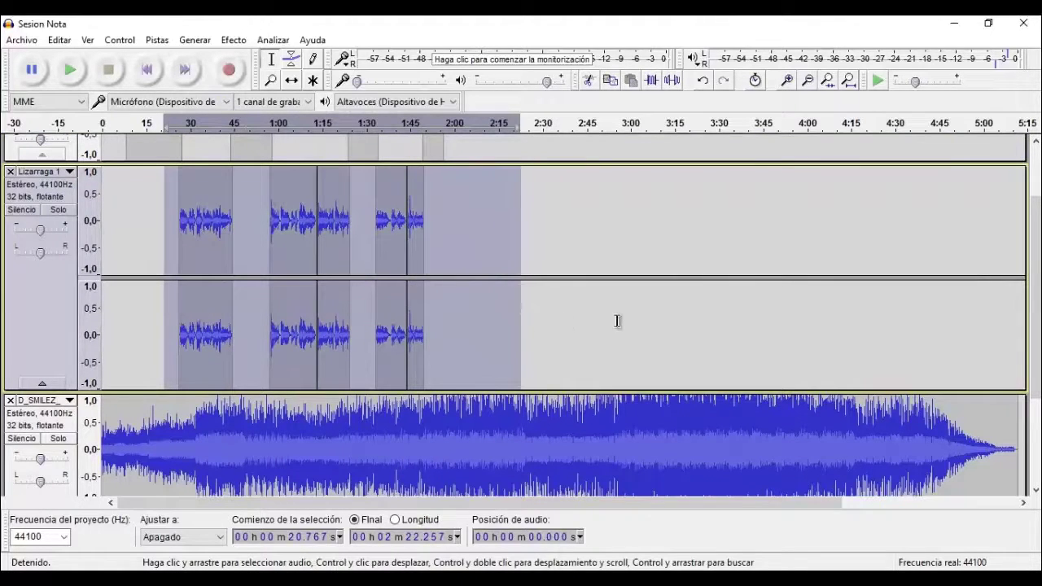
pyautogui.scroll(-5, 1036, 315)
pyautogui.click(347, 342)
pyautogui.moveTo(221, 386); pyautogui.dragTo(551, 411)
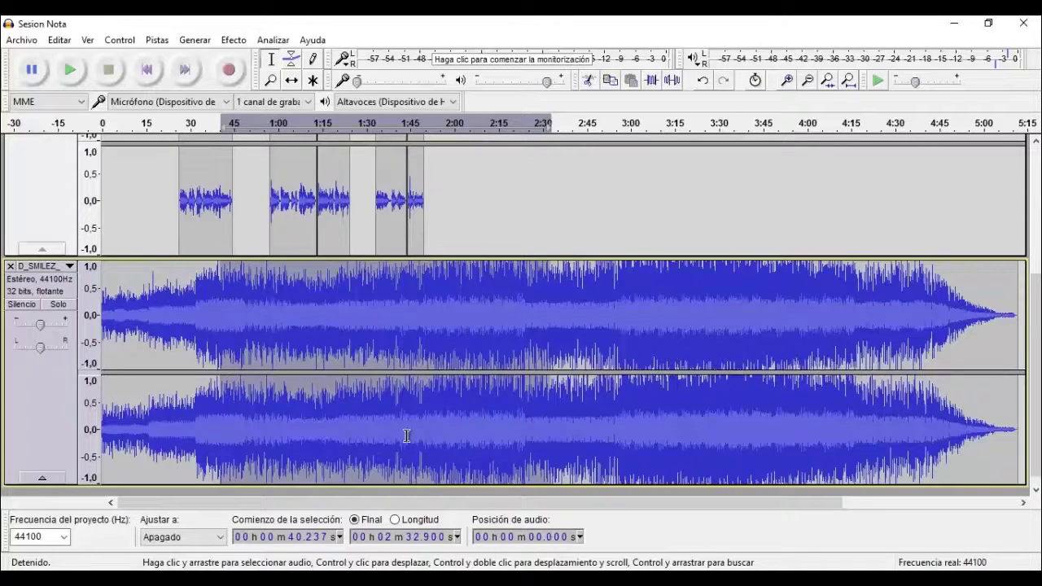
# Play the mix from about 3.6 s to hear how the music sounds under the first narration fragment.
pyautogui.moveTo(1035, 336); pyautogui.dragTo(1031, 212)
pyautogui.click(114, 204)
pyautogui.press('space')
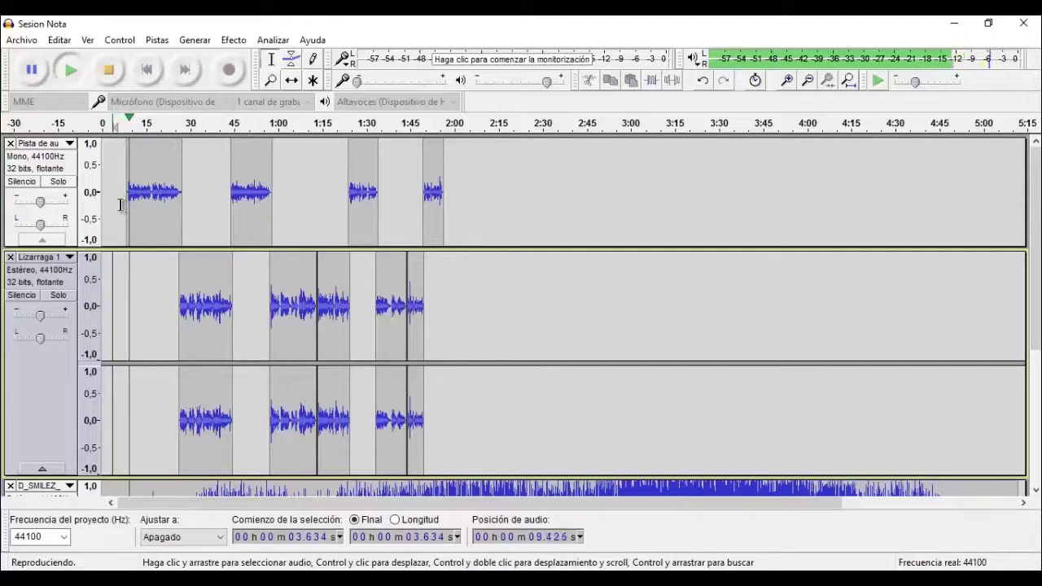
pyautogui.press('space')
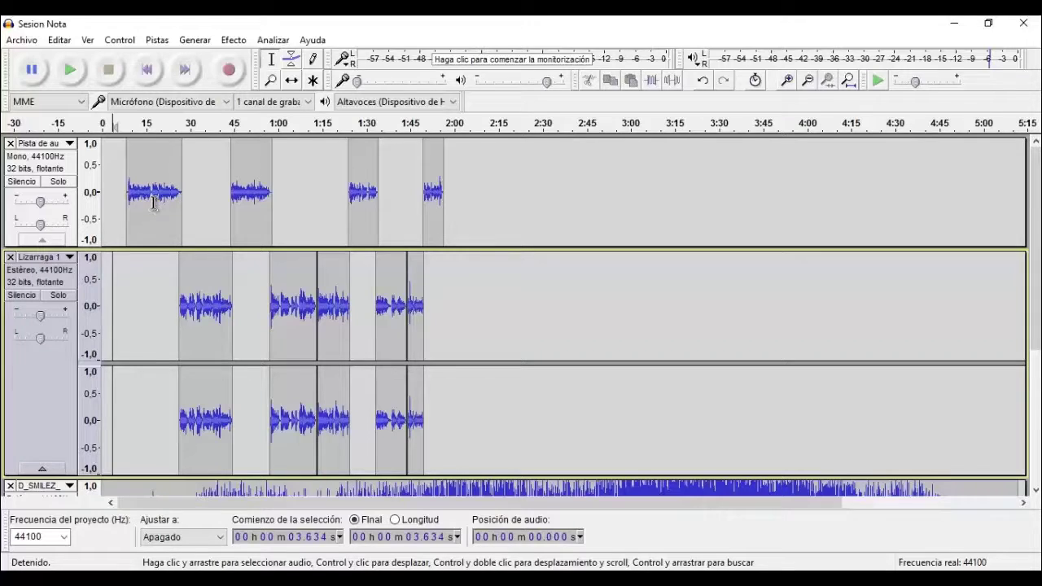
# Reduce the height of the Lizarraga 1 track so the narration and music tracks can be compared closely.
pyautogui.click(154, 203)
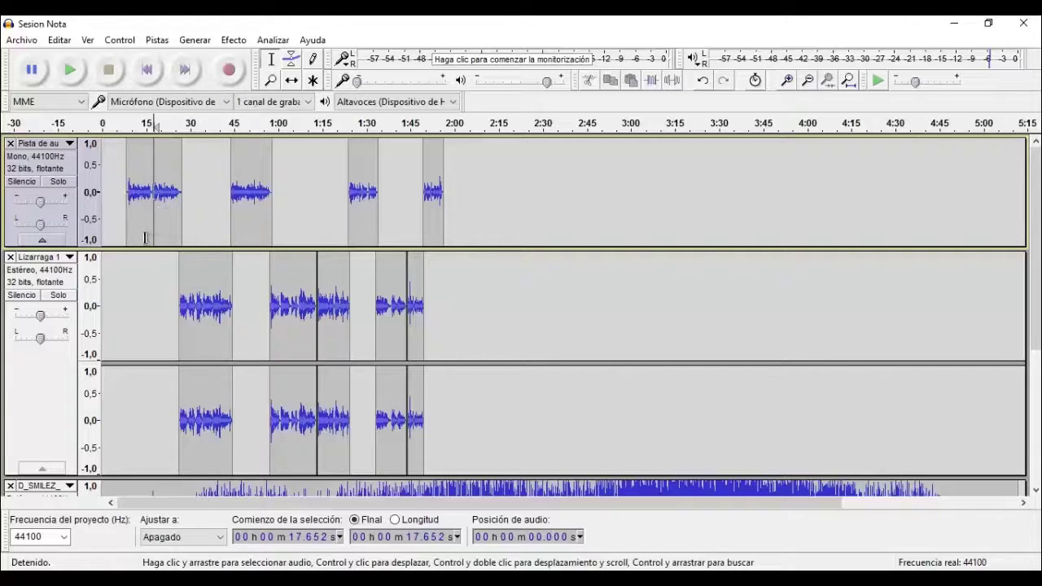
pyautogui.moveTo(1037, 242); pyautogui.dragTo(1040, 383)
pyautogui.scroll(5, 123, 295)
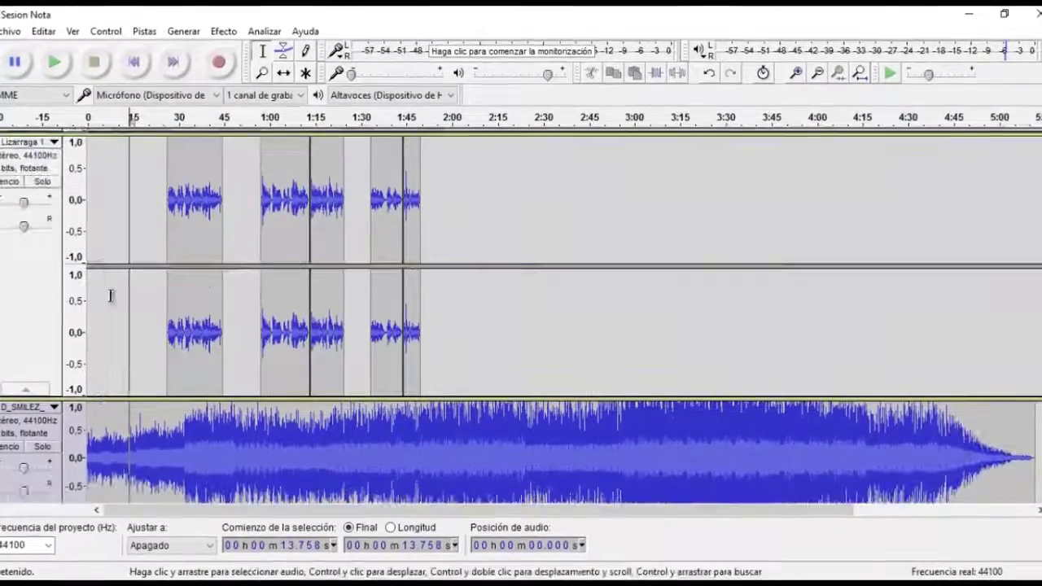
pyautogui.scroll(-4, 113, 285)
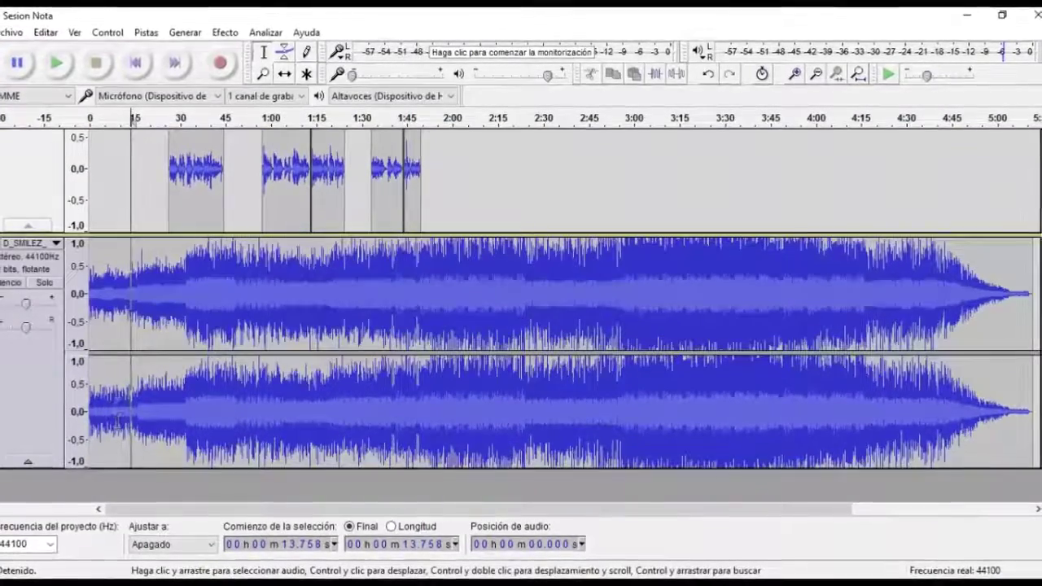
pyautogui.scroll(-3, 116, 234)
pyautogui.scroll(6, 102, 333)
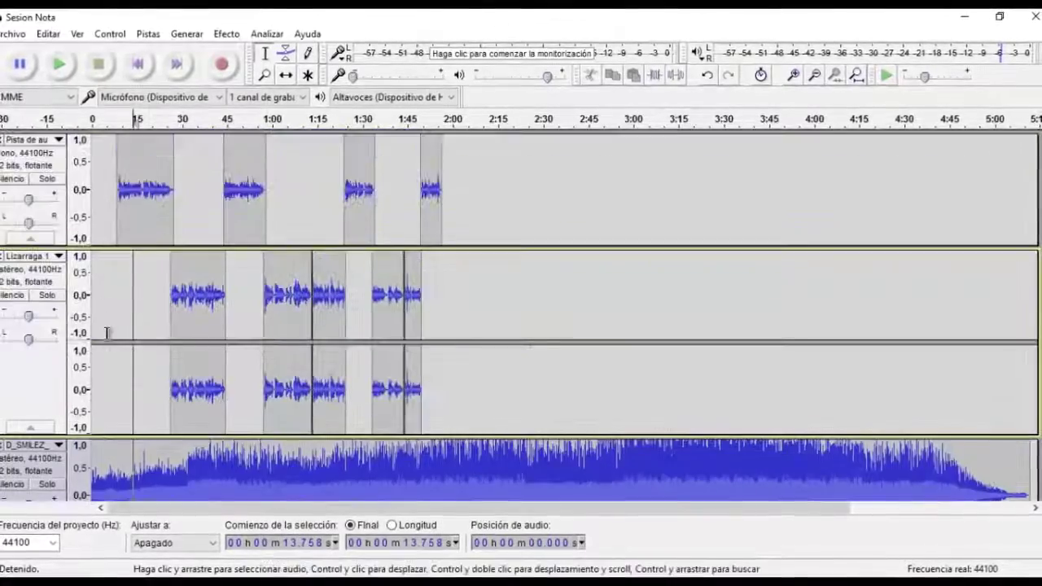
pyautogui.moveTo(95, 437); pyautogui.dragTo(131, 313)
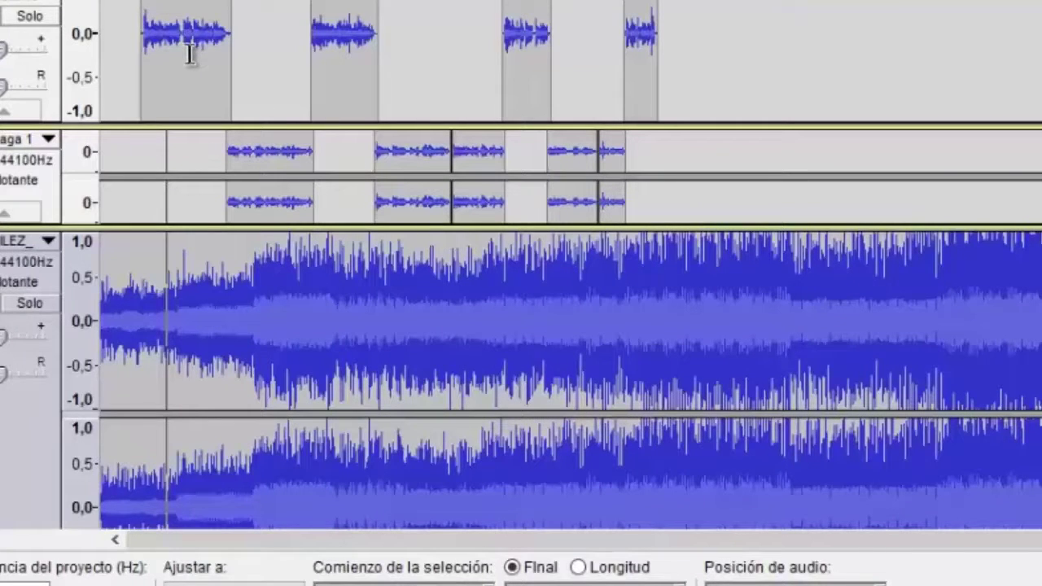
# Split the music clip at about 0:27, where the first narration fragment ends, and at about 2:00.
pyautogui.click(228, 277)
pyautogui.scroll(-2, 207, 291)
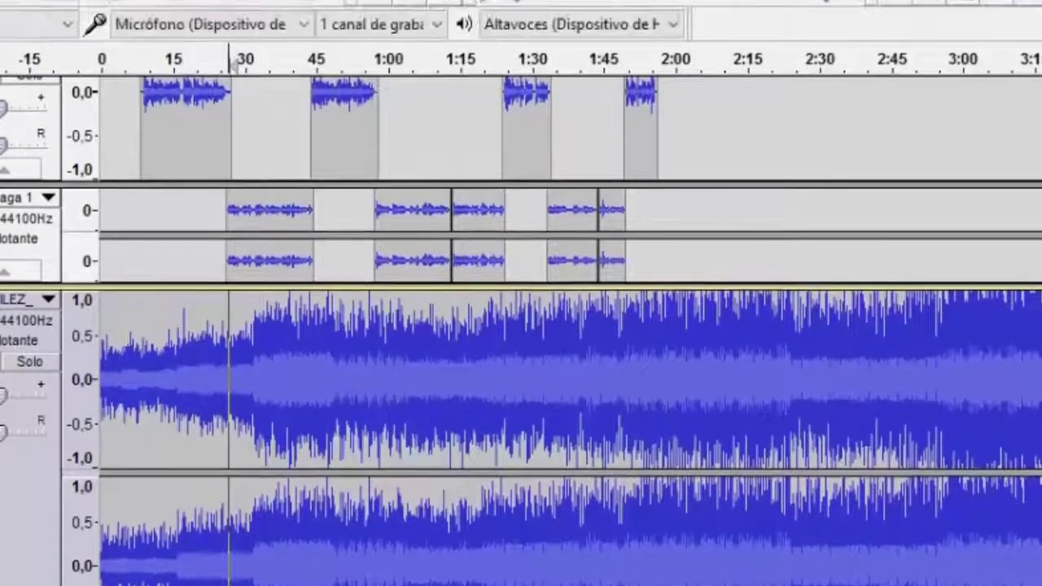
pyautogui.click(37, 4)
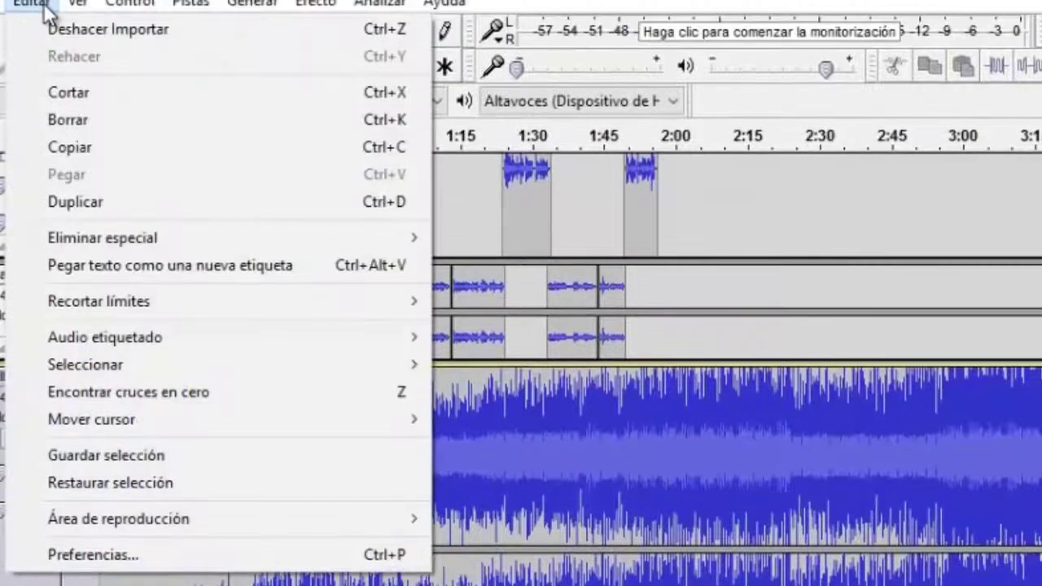
pyautogui.moveTo(83, 301)
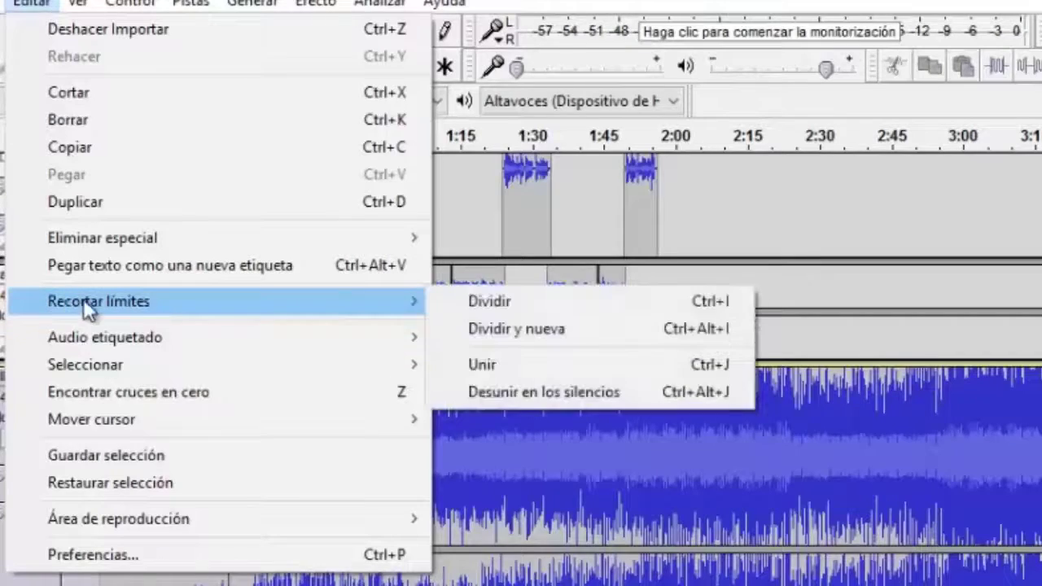
pyautogui.click(494, 301)
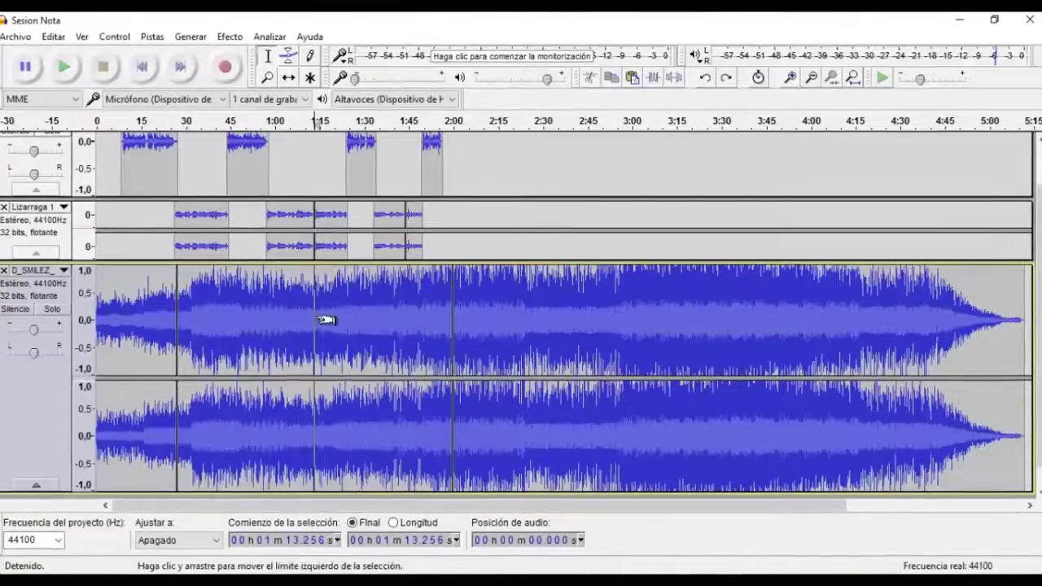
# Remove the music fragment between about 0:27 and 2:00 with Split Delete, leaving the gap in place.
pyautogui.doubleClick(425, 201)
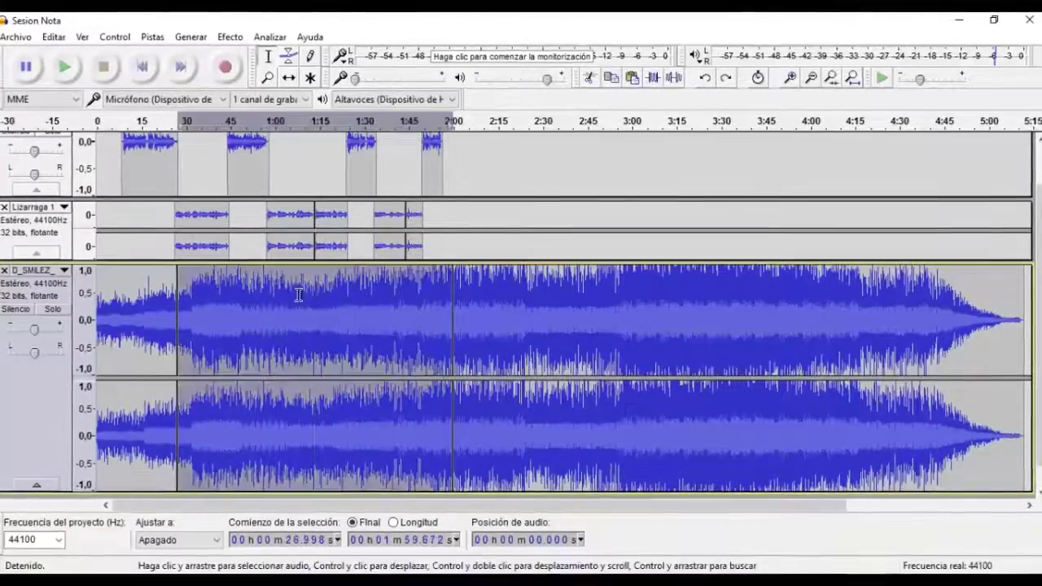
pyautogui.click(54, 37)
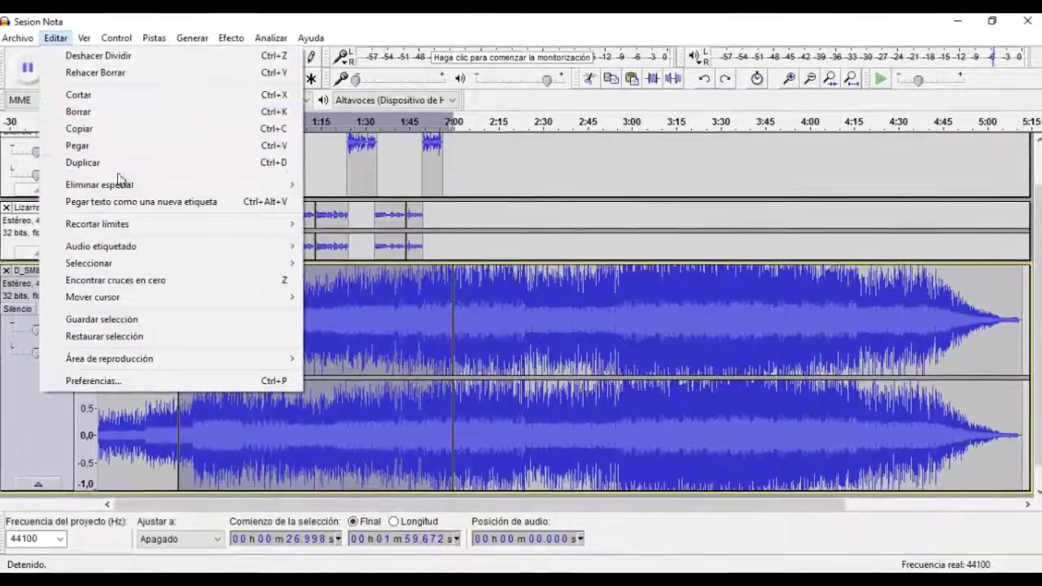
pyautogui.moveTo(138, 186)
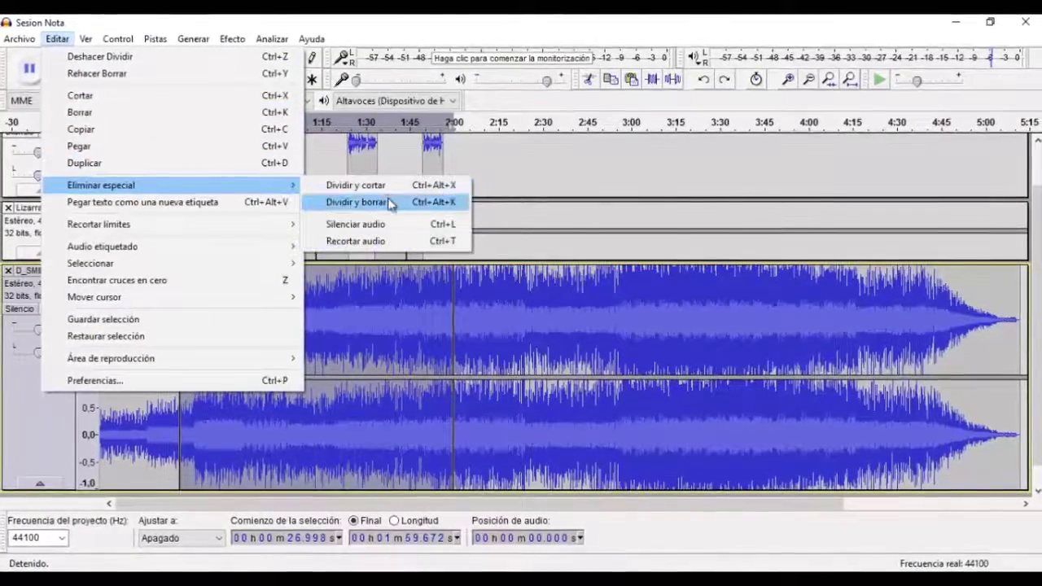
pyautogui.click(390, 201)
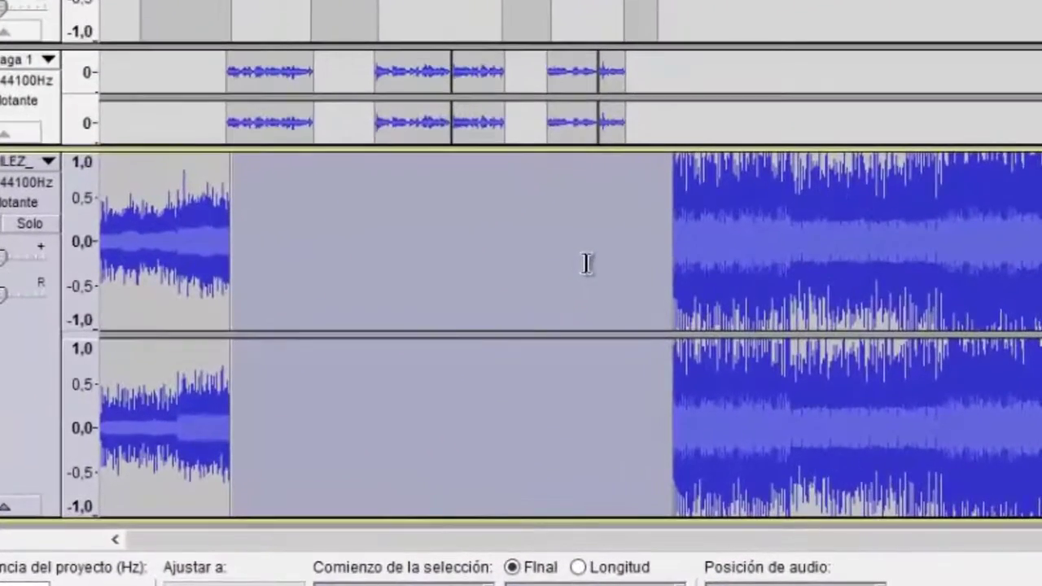
# Shape the first music fragment's volume envelope to drop from full level at about 9 s to about half through its end.
pyautogui.click(163, 202)
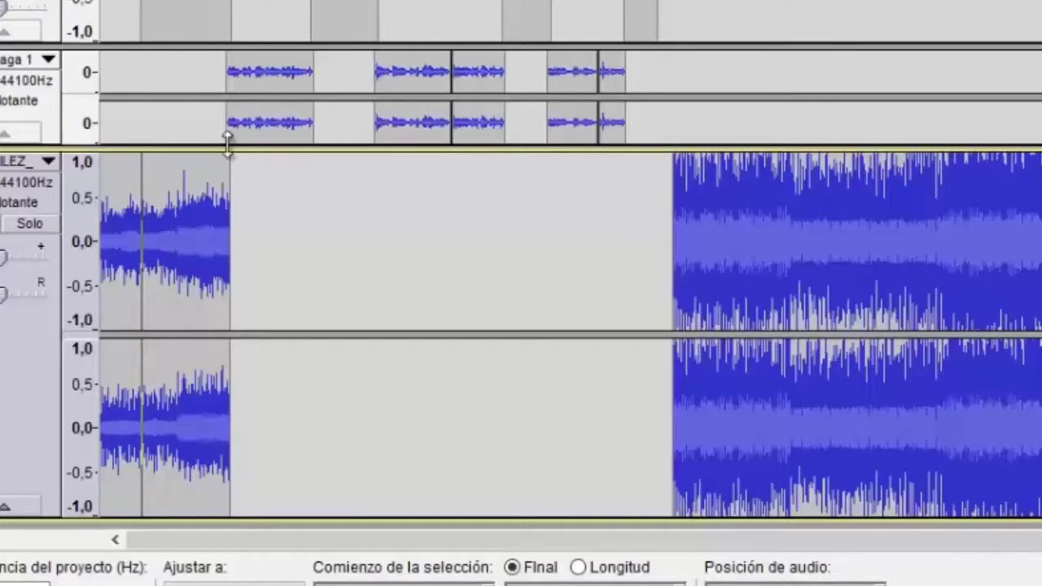
pyautogui.click(302, 190)
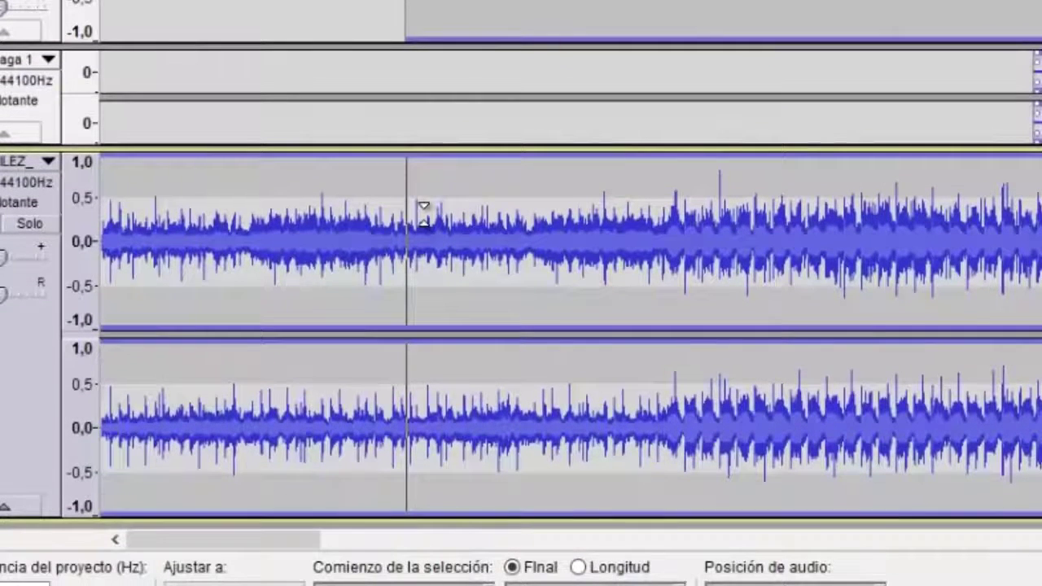
pyautogui.moveTo(423, 212); pyautogui.dragTo(417, 215)
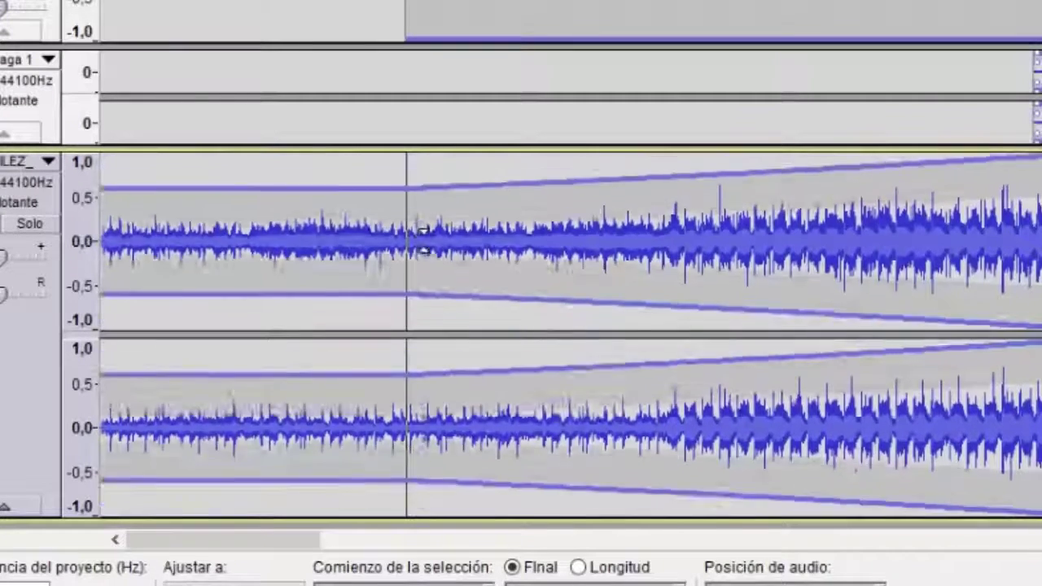
pyautogui.moveTo(421, 240); pyautogui.dragTo(432, 161)
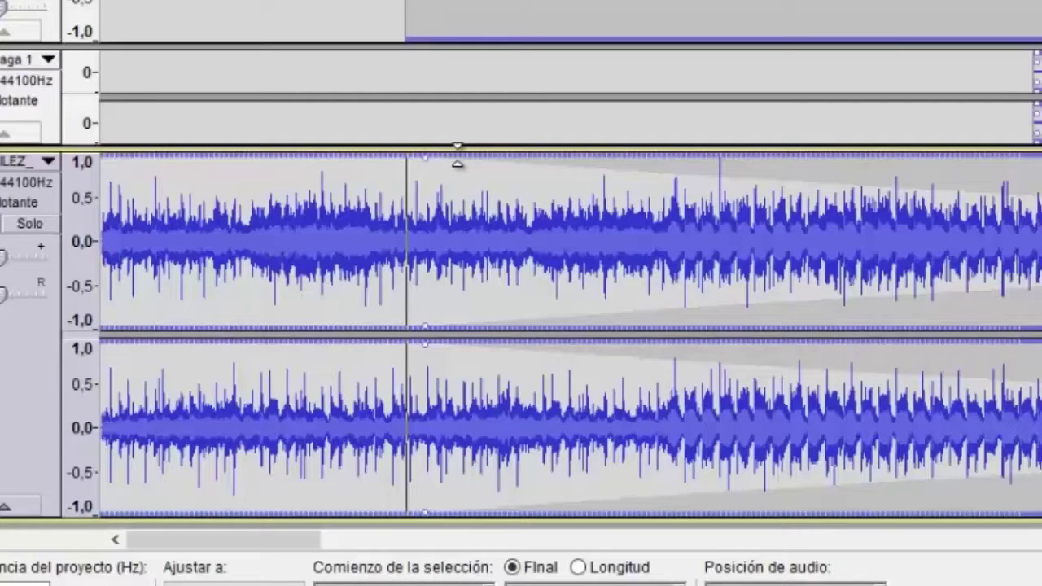
pyautogui.moveTo(459, 168); pyautogui.dragTo(432, 214)
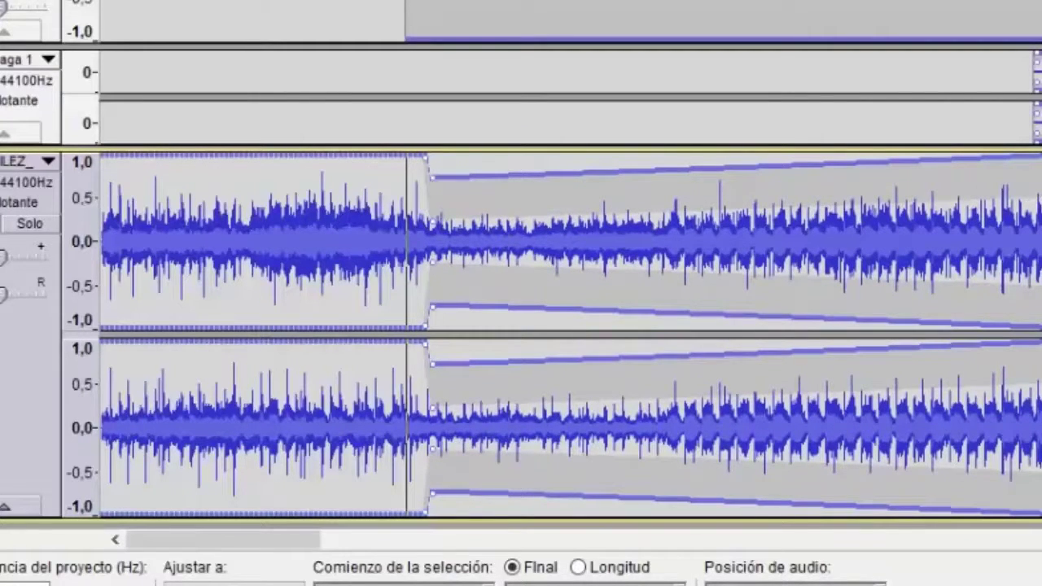
pyautogui.moveTo(1041, 156); pyautogui.dragTo(1041, 198)
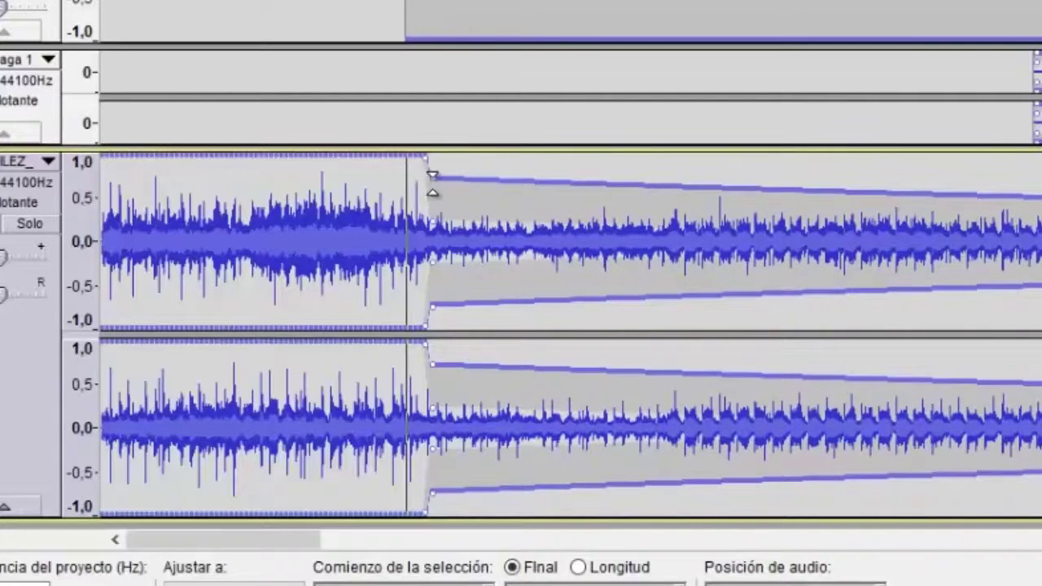
pyautogui.moveTo(434, 185); pyautogui.dragTo(438, 195)
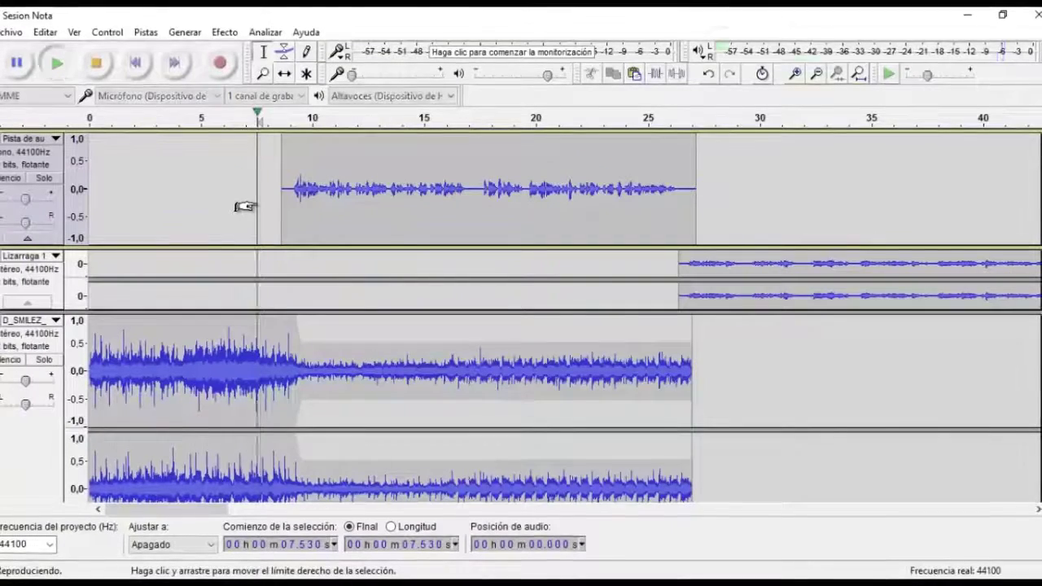
# Play the mix from about 7.5 s to check the music's level under the first narration fragment.
pyautogui.press('space')
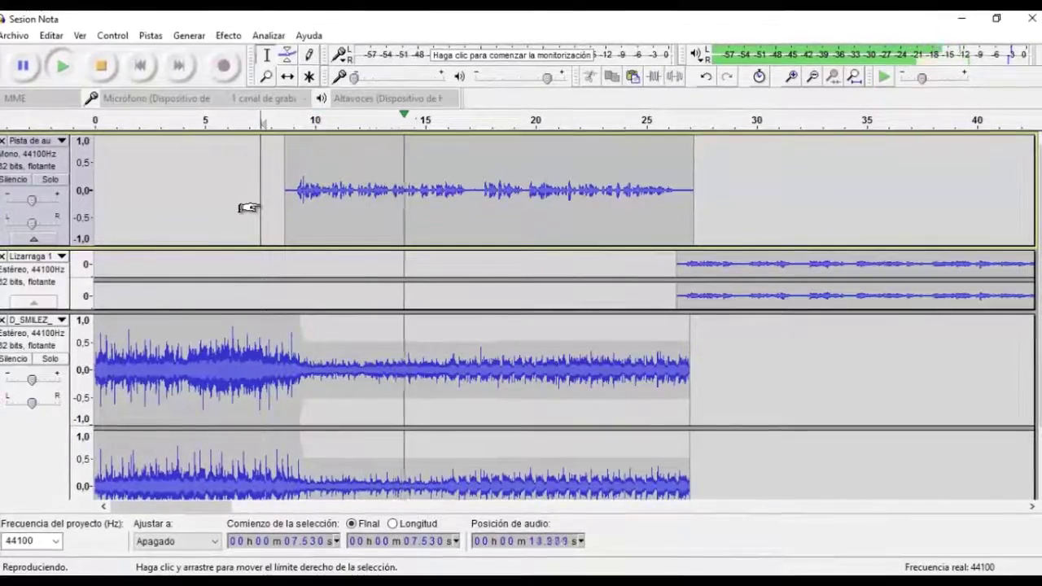
pyautogui.press('space')
pyautogui.click(315, 382)
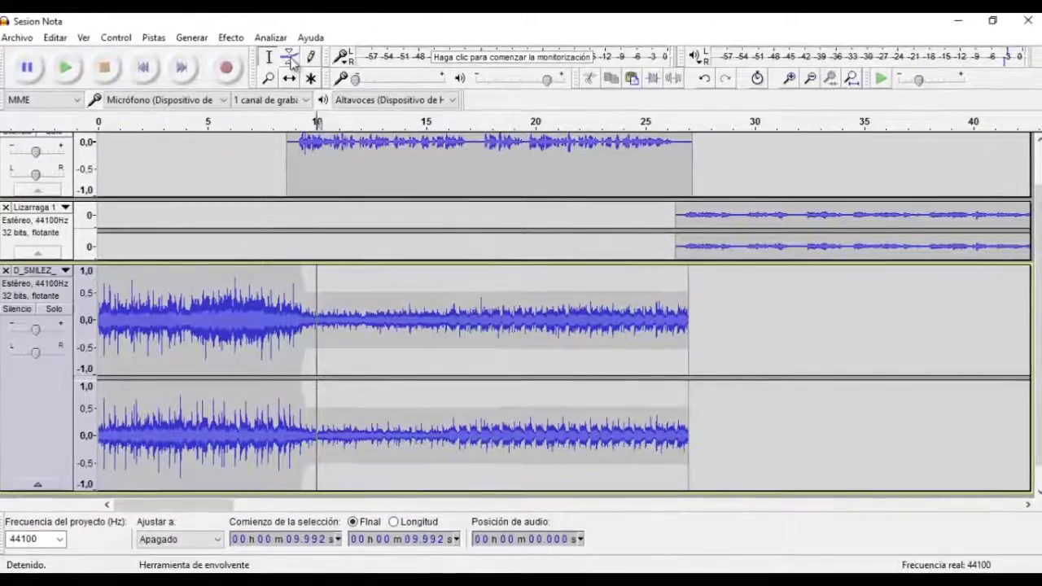
# Lower the first music fragment's envelope to a little over a quarter of full level from about 10 s to its end.
pyautogui.click(292, 59)
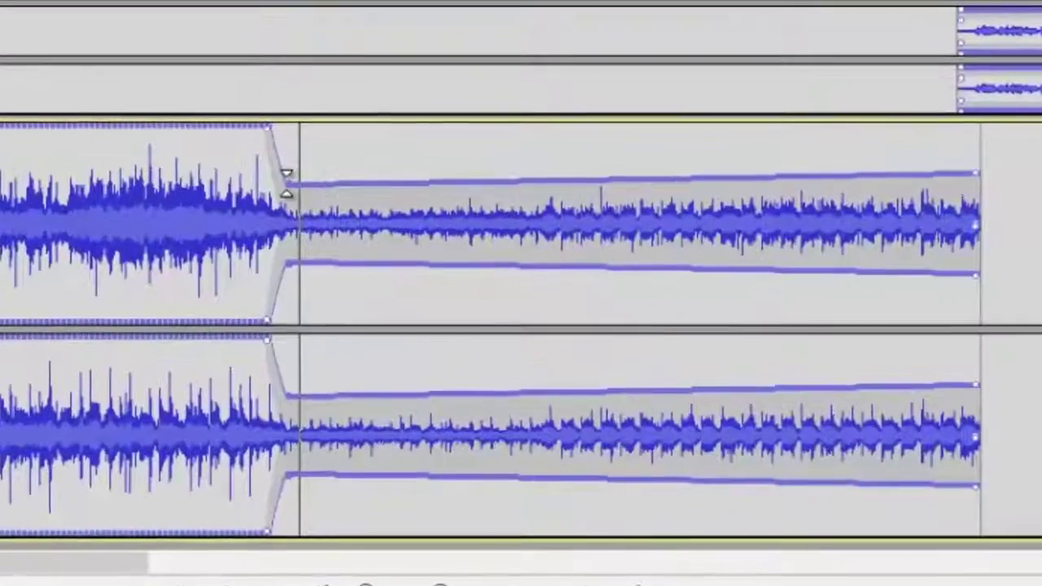
pyautogui.moveTo(287, 183); pyautogui.dragTo(287, 189)
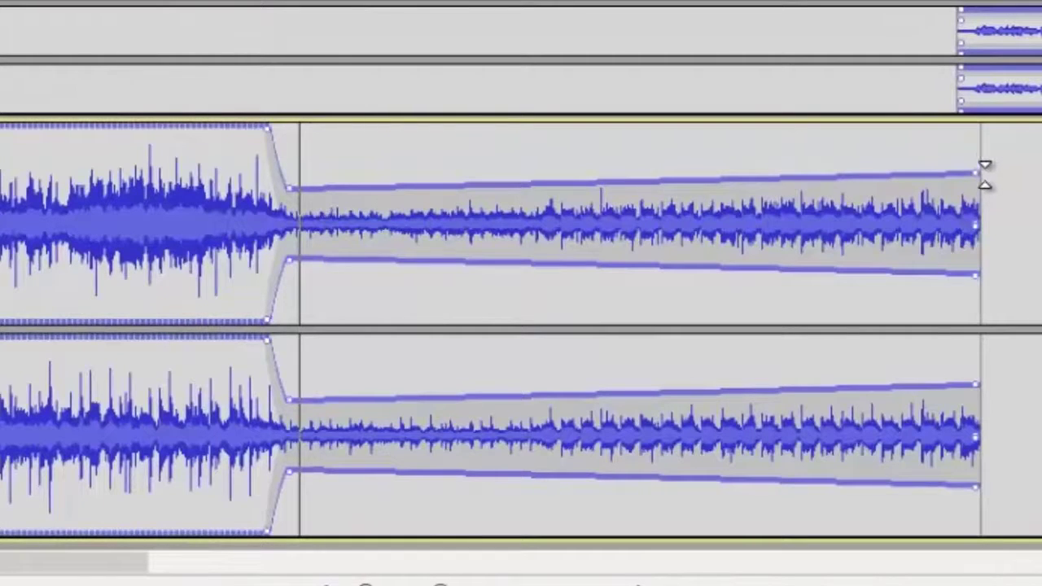
pyautogui.moveTo(977, 175); pyautogui.dragTo(980, 197)
pyautogui.moveTo(298, 192); pyautogui.dragTo(293, 198)
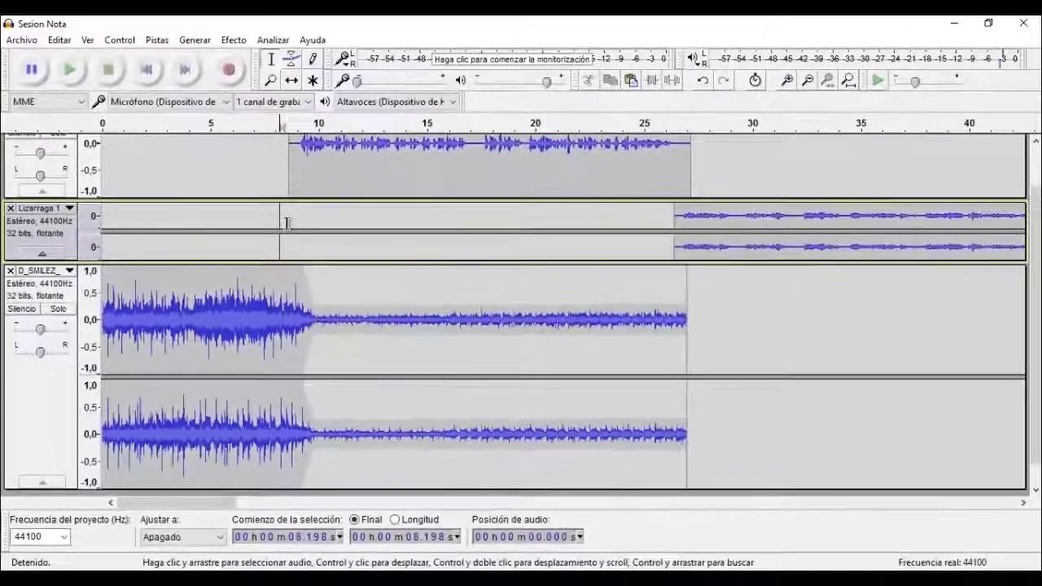
# Play the mix from about 8.2 s and again from about 25.4 s to check the music's level and ending.
pyautogui.press('space')
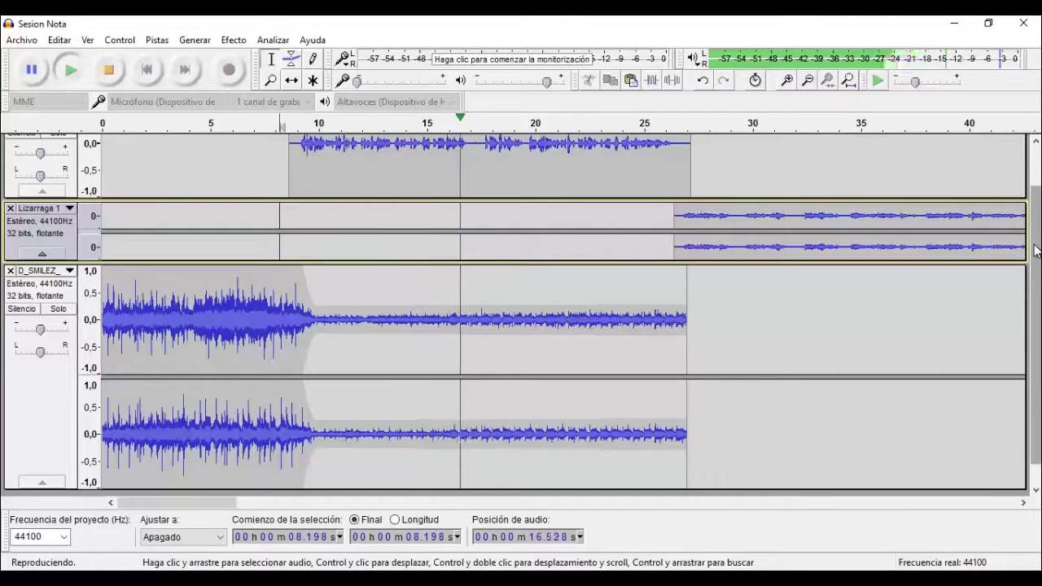
pyautogui.press('space')
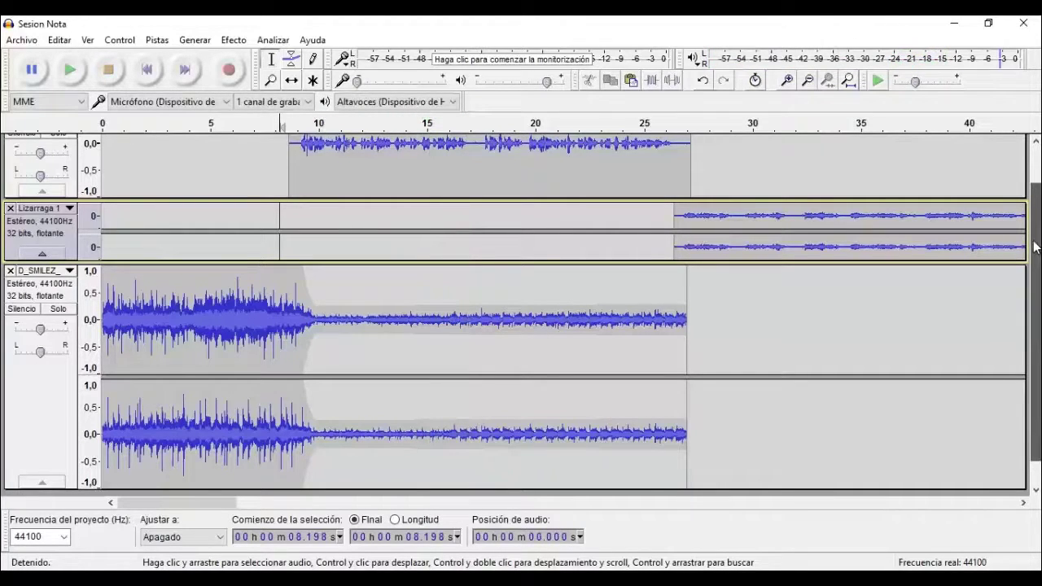
pyautogui.click(654, 305)
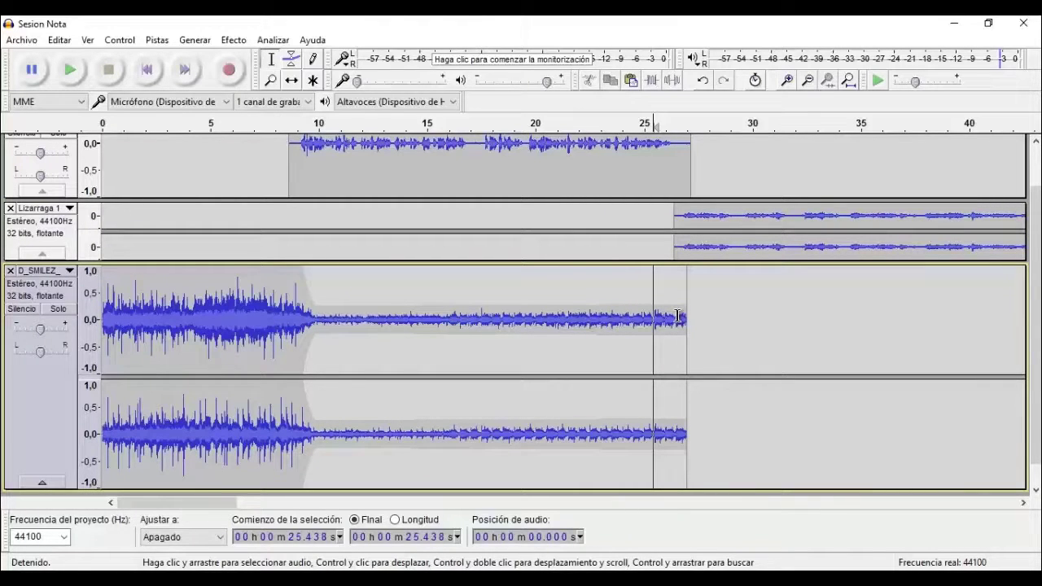
pyautogui.press('space')
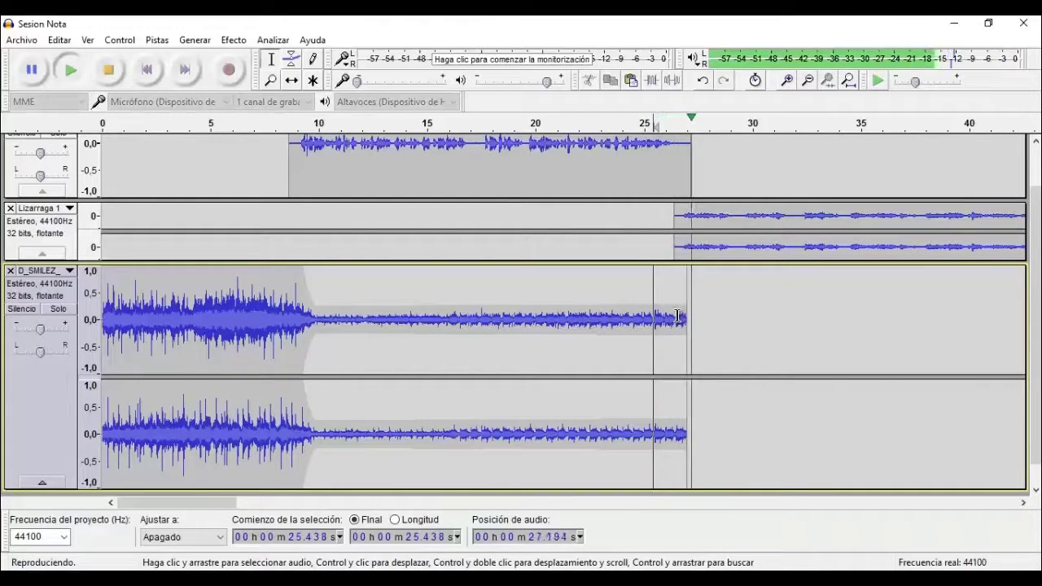
pyautogui.press('space')
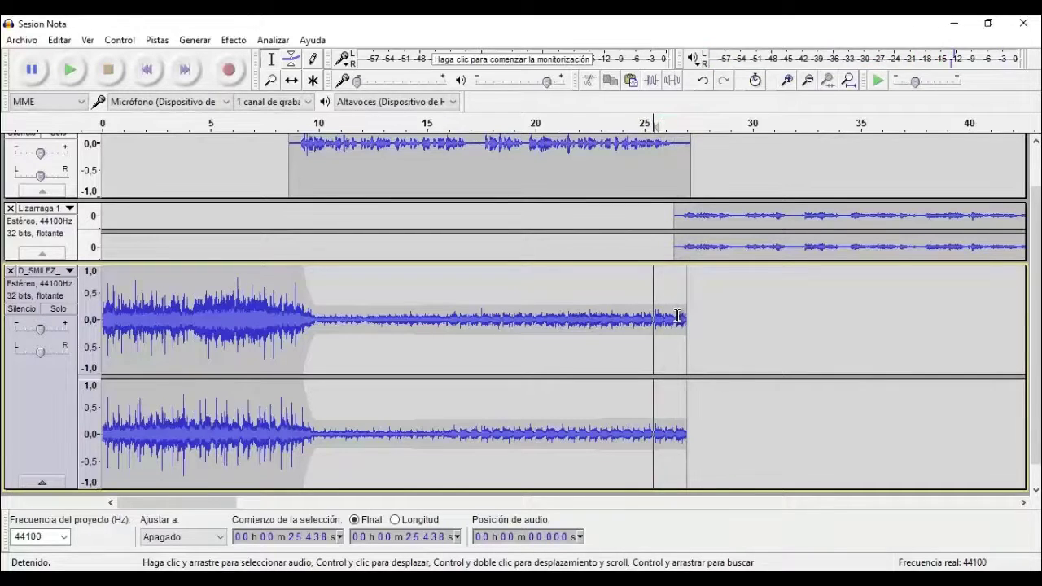
# Fade out the last second or so of the first music fragment, ending at about 27 s.
pyautogui.click(686, 321)
pyautogui.moveTo(664, 332); pyautogui.dragTo(684, 330)
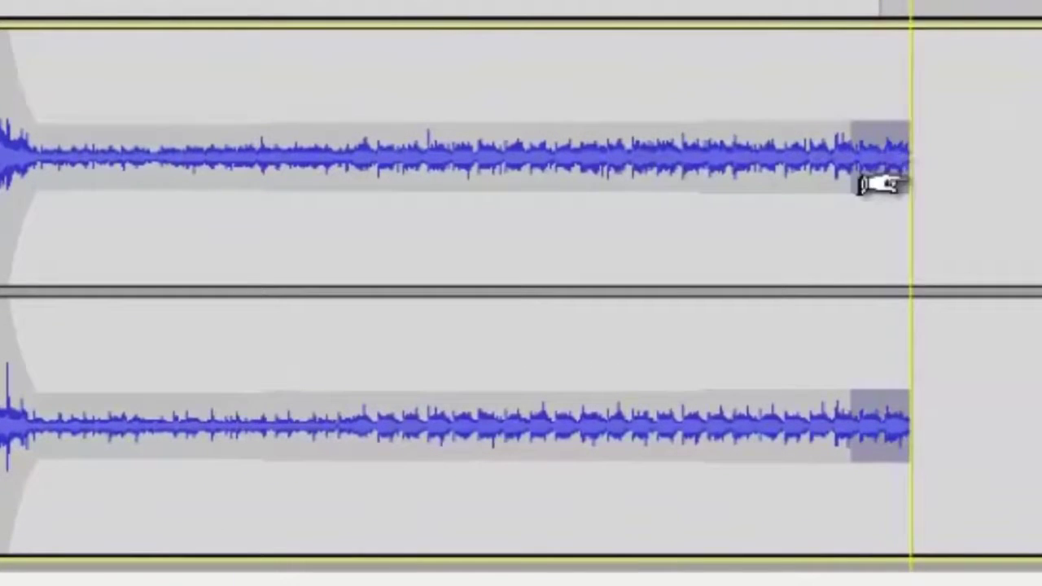
pyautogui.moveTo(883, 184); pyautogui.dragTo(884, 186)
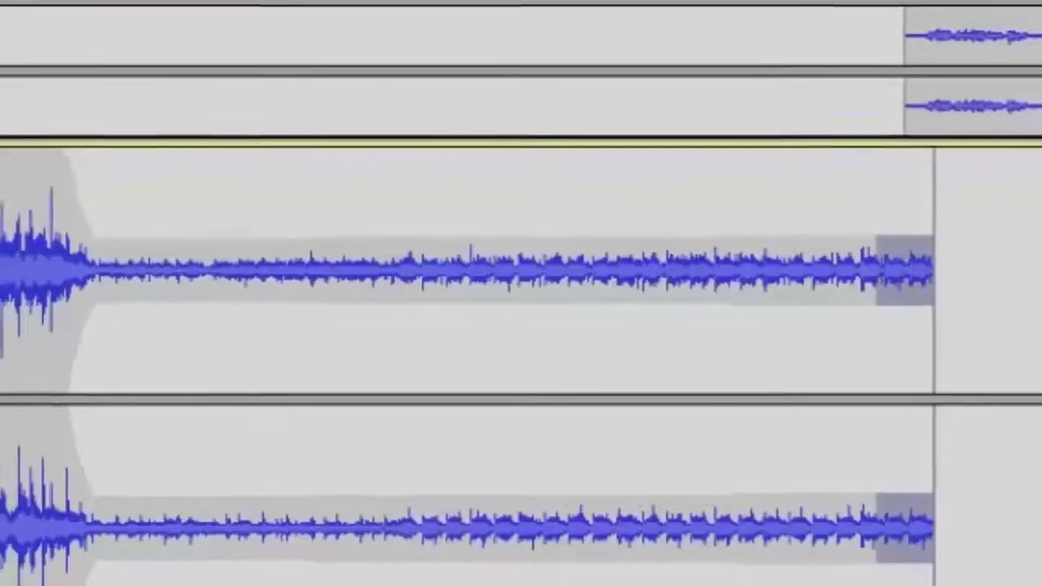
pyautogui.click(109, 59)
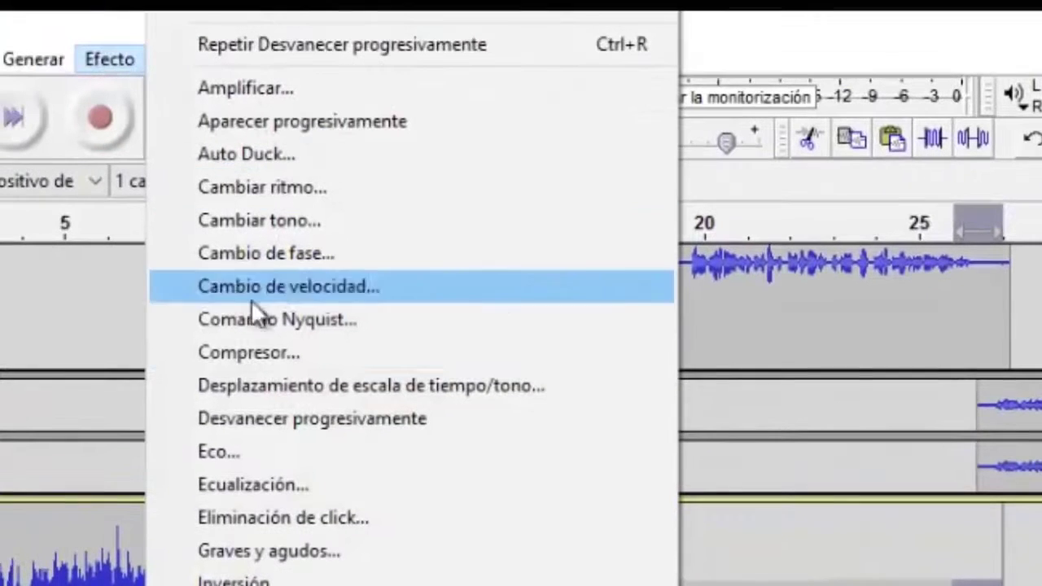
pyautogui.click(330, 420)
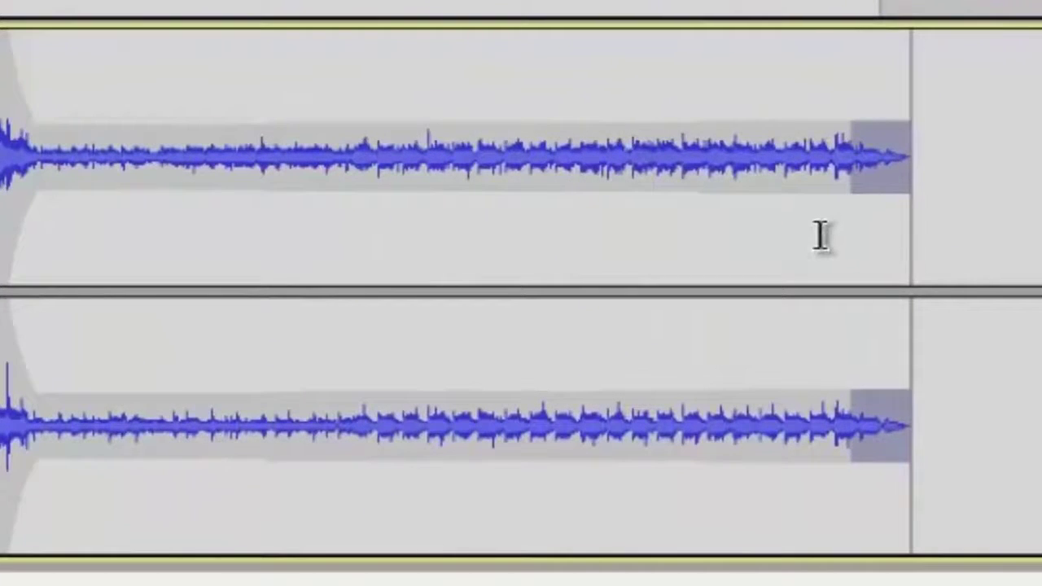
# Play the mix from about 25.2 s to check the music's fade-out into the Lizarraga 1 audio.
pyautogui.click(821, 236)
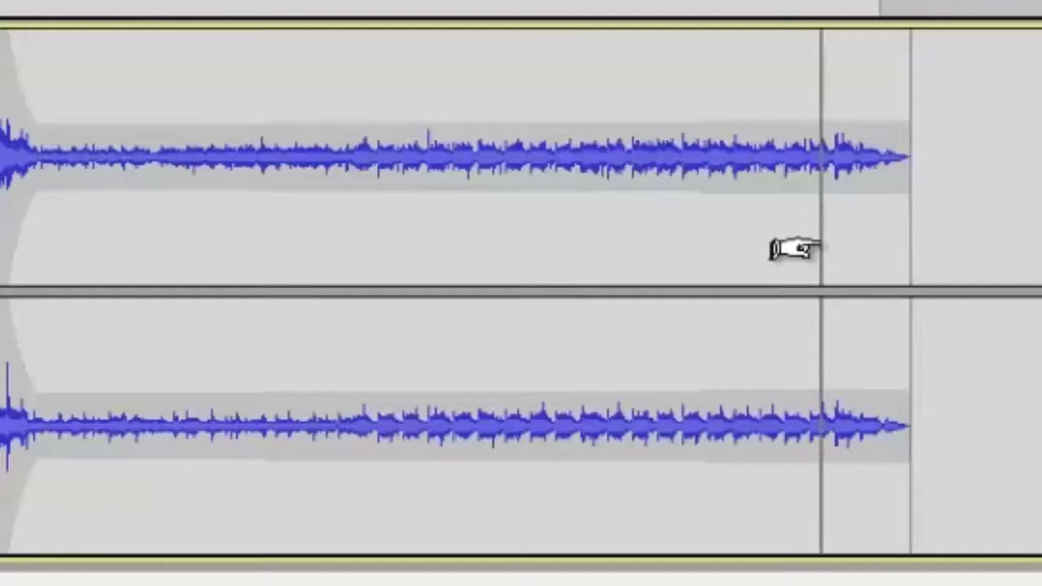
pyautogui.press('space')
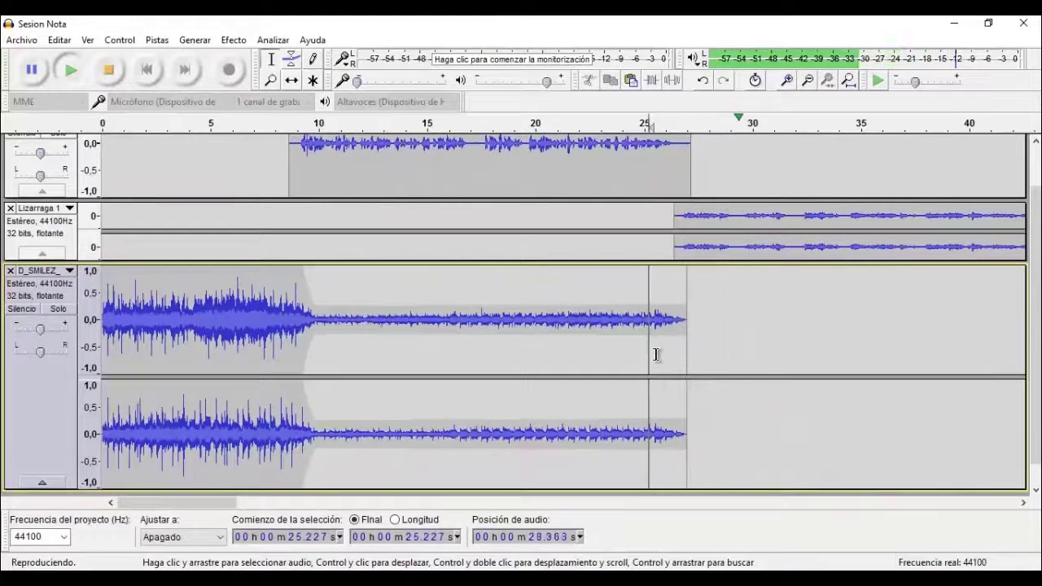
pyautogui.press('space')
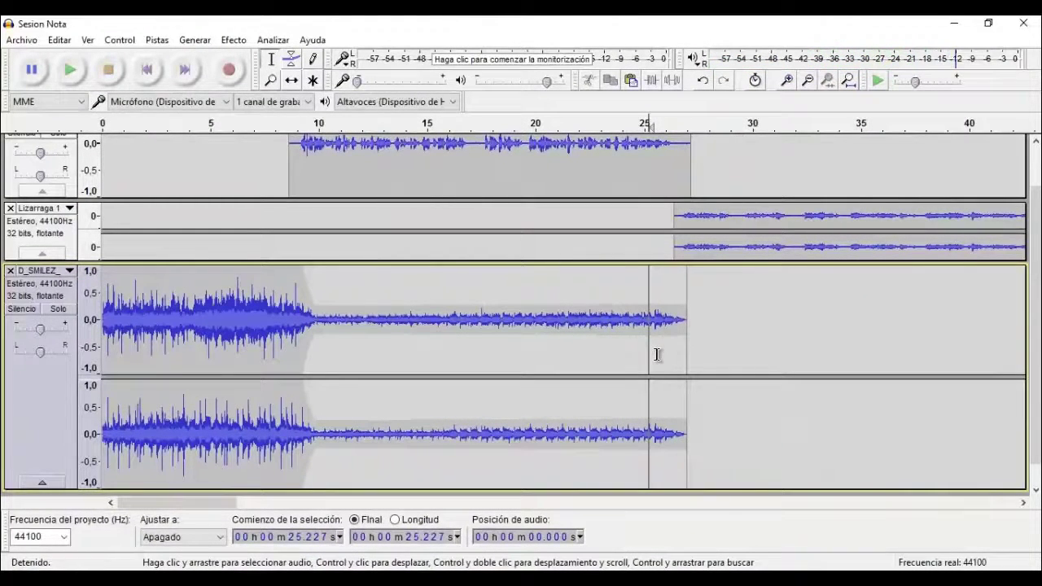
pyautogui.click(664, 302)
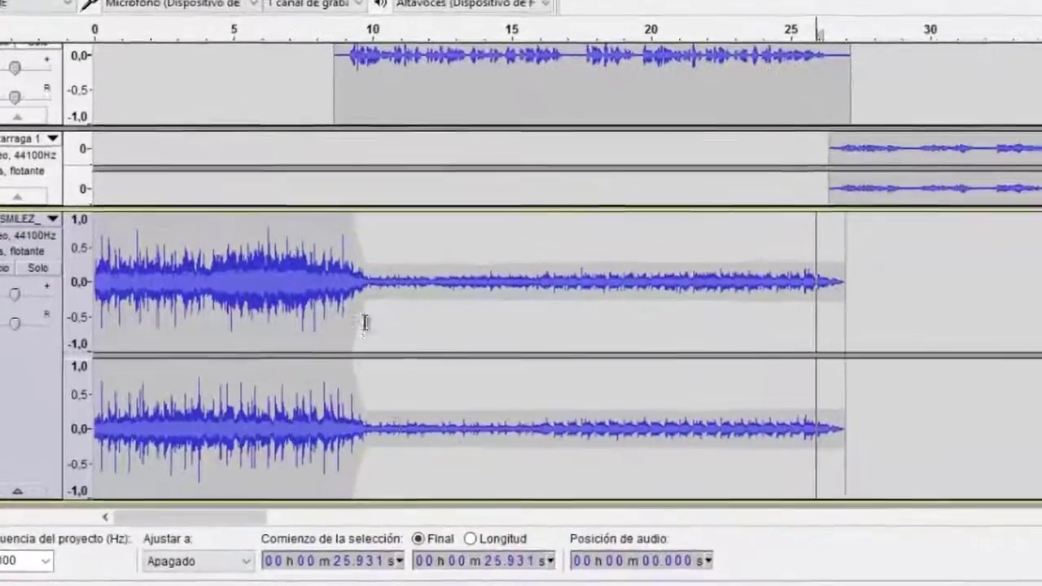
# Remove the music from 0 to about 8 s with Split Delete, undoing the plain deletion so the remaining audio keeps its position.
pyautogui.click(234, 322)
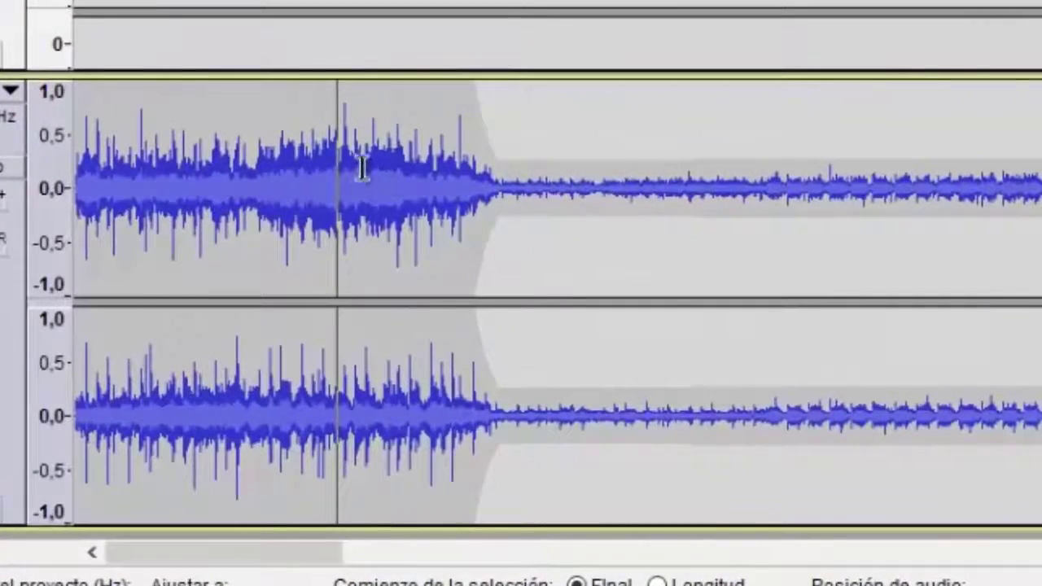
pyautogui.click(86, 153)
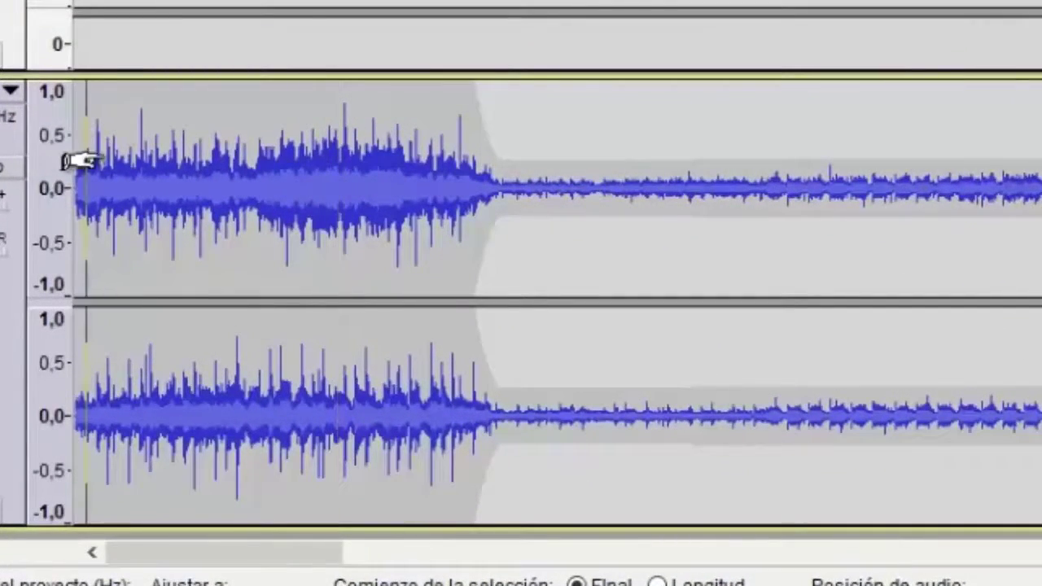
pyautogui.moveTo(333, 161); pyautogui.dragTo(70, 198)
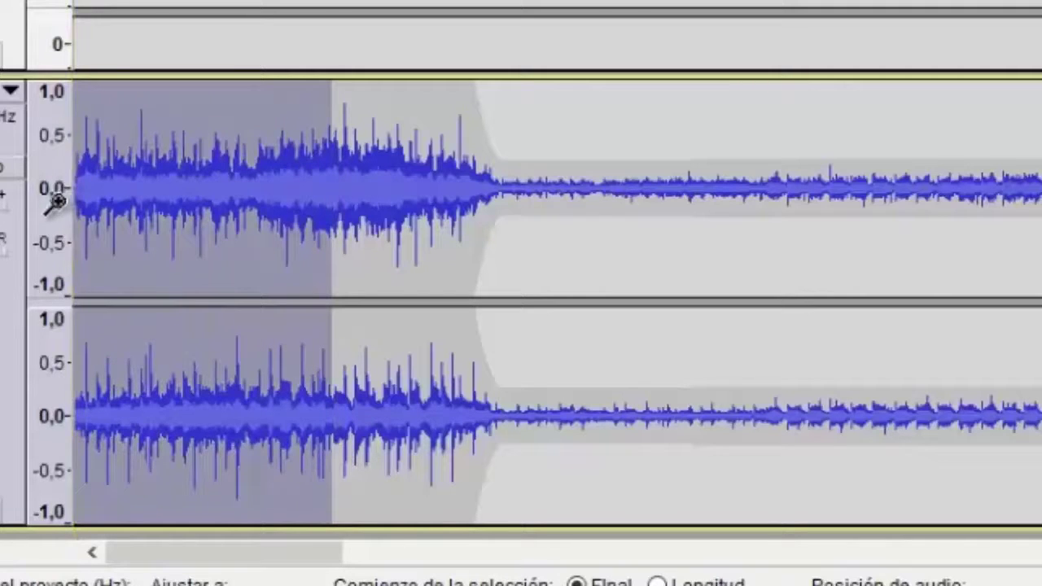
pyautogui.press('Delete')
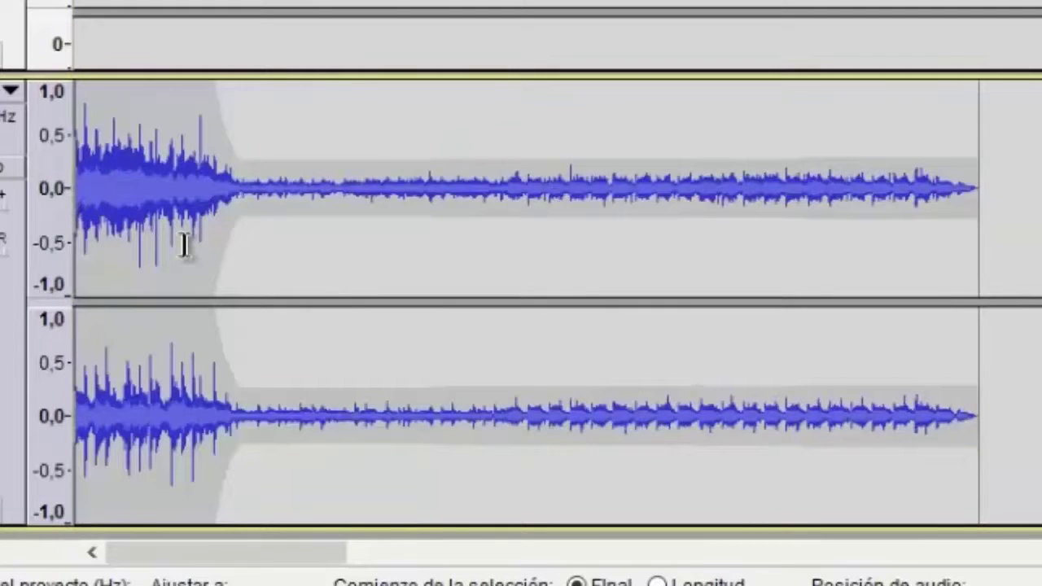
pyautogui.hotkey('ctrl', 'z')
pyautogui.hotkey('alt', 'e')
pyautogui.moveTo(159, 190)
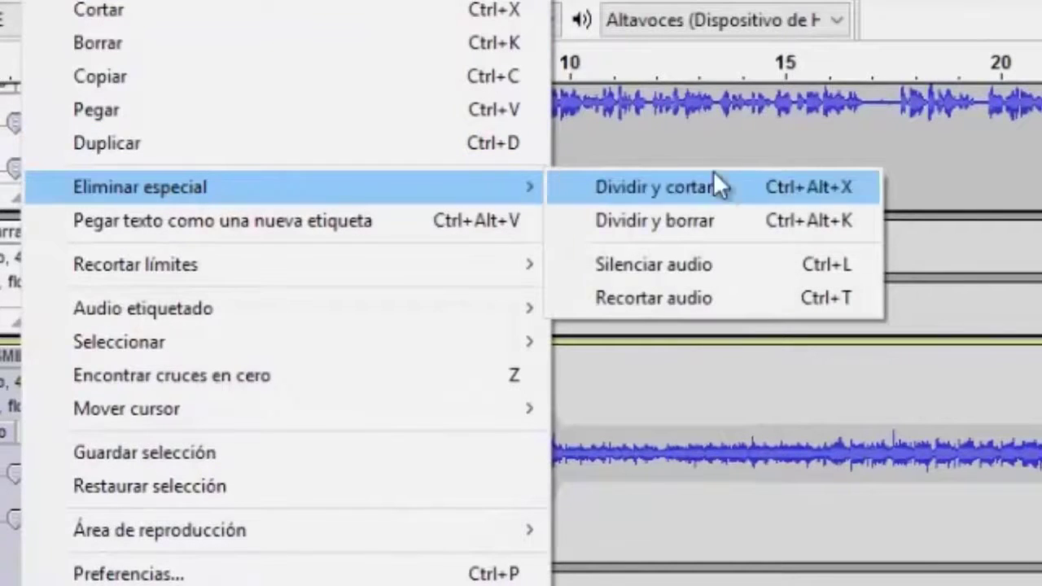
pyautogui.click(711, 220)
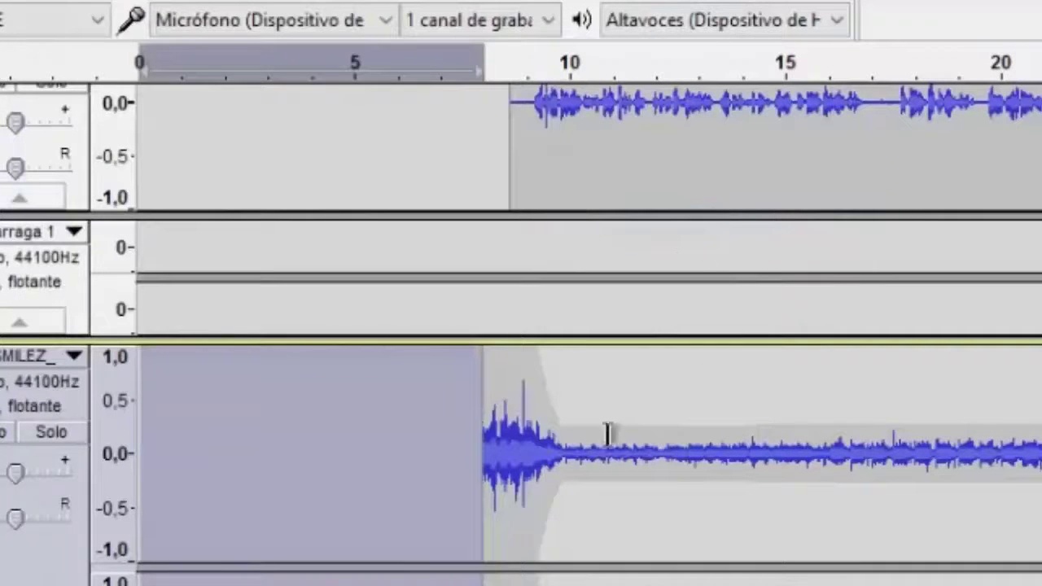
# Play the mix from about 7.6 s to check how the shortened music comes in before the narration.
pyautogui.moveTo(484, 537); pyautogui.dragTo(545, 546)
pyautogui.click(464, 496)
pyautogui.press('space')
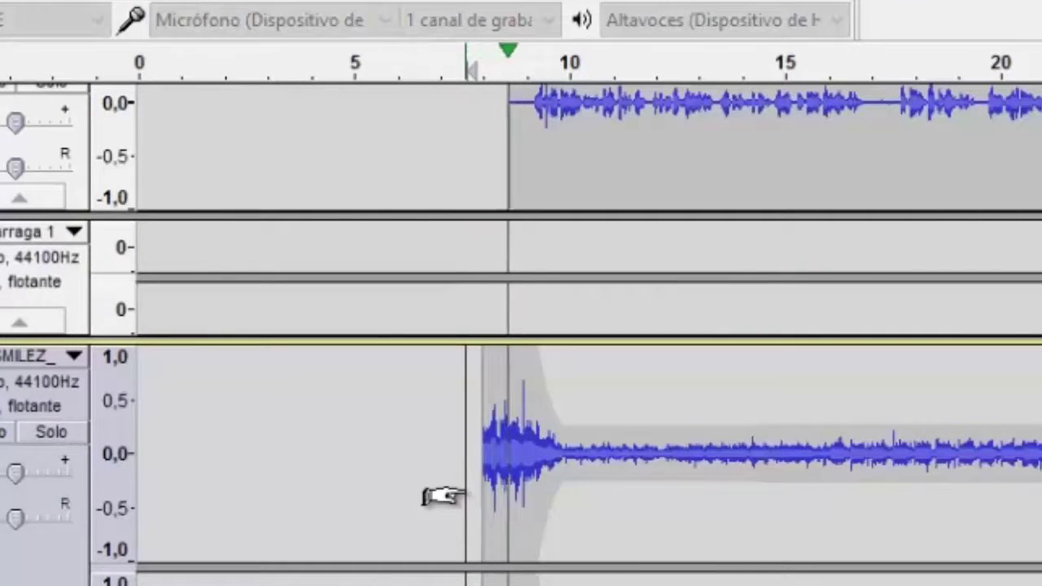
pyautogui.press('space')
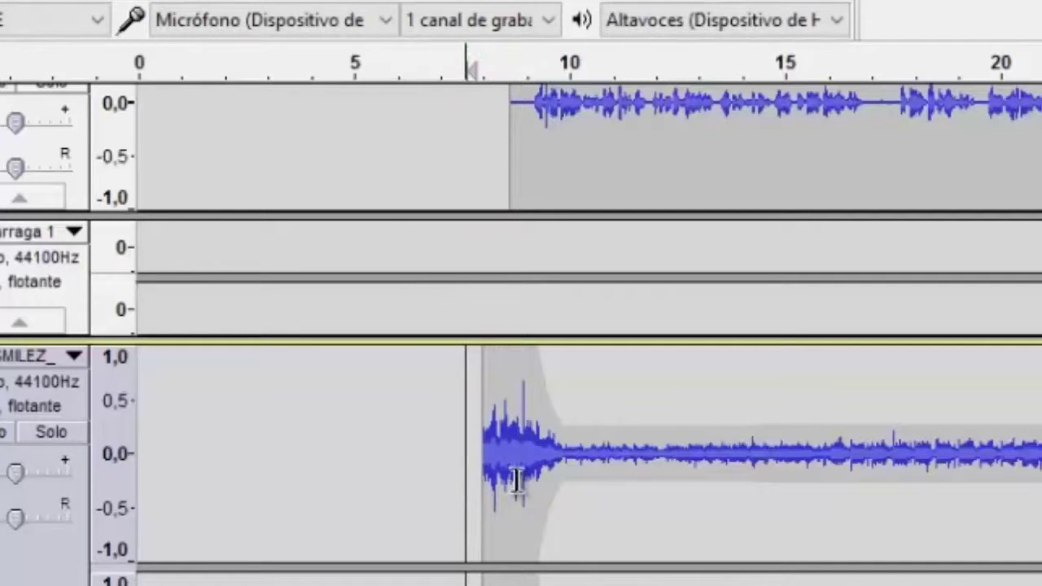
# Fade in the first second of the music fragment, from about 8 to 9 s.
pyautogui.moveTo(510, 480); pyautogui.dragTo(484, 493)
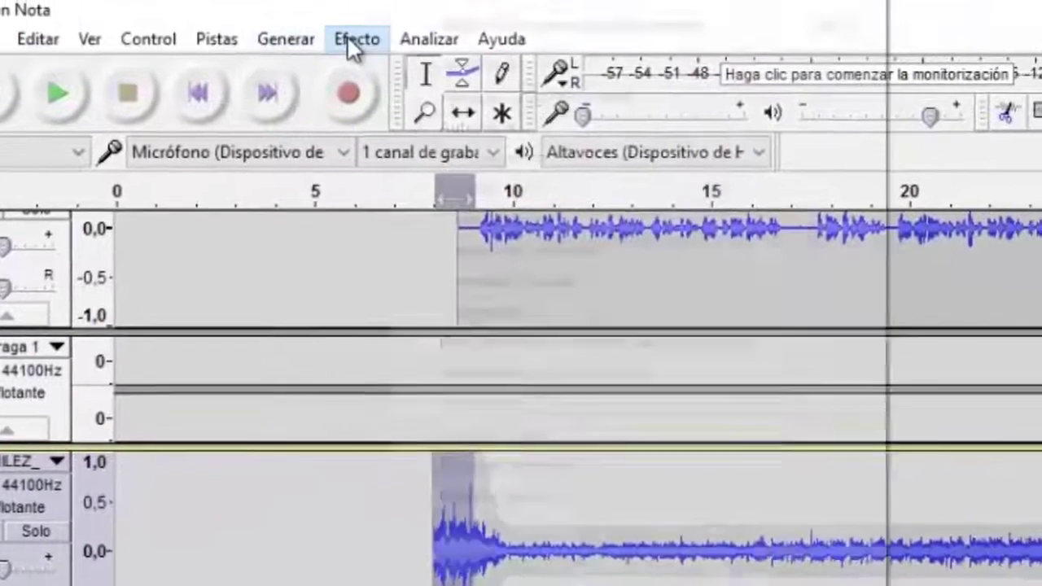
pyautogui.click(364, 12)
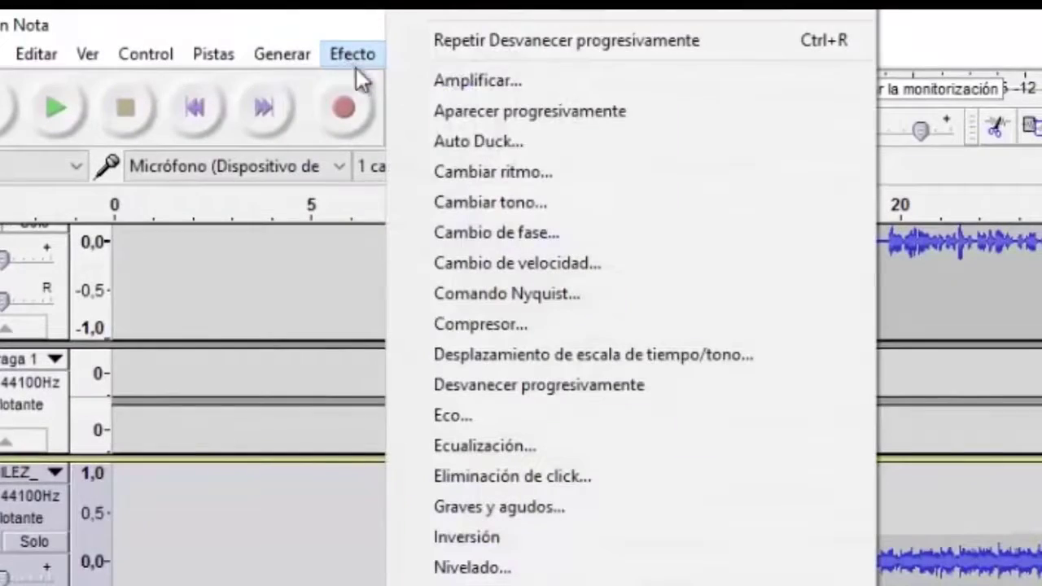
pyautogui.click(503, 118)
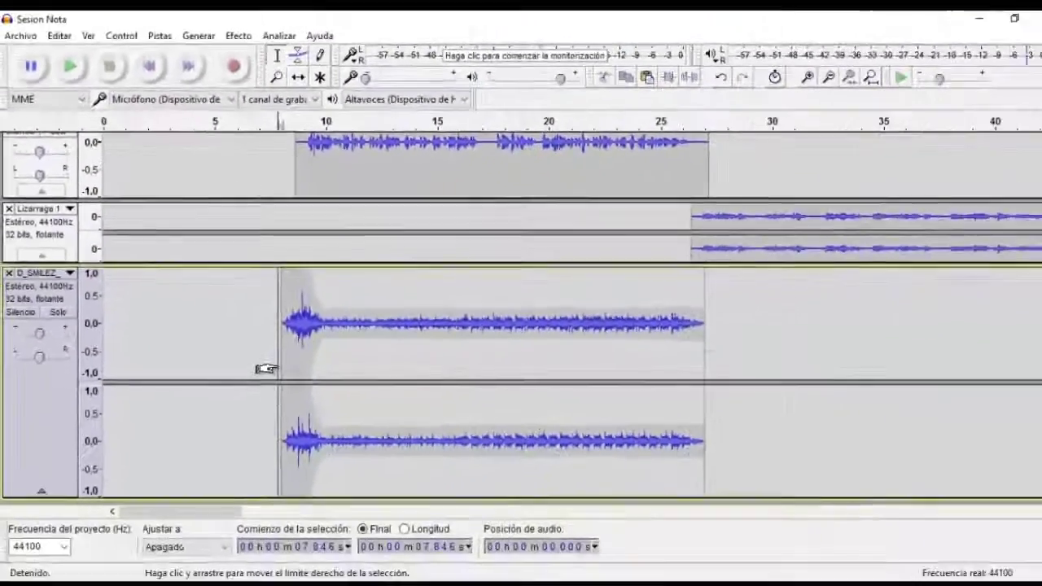
# Play the mix from about 7.8 s to check the music's fade-in and its drop under the voice.
pyautogui.press('space')
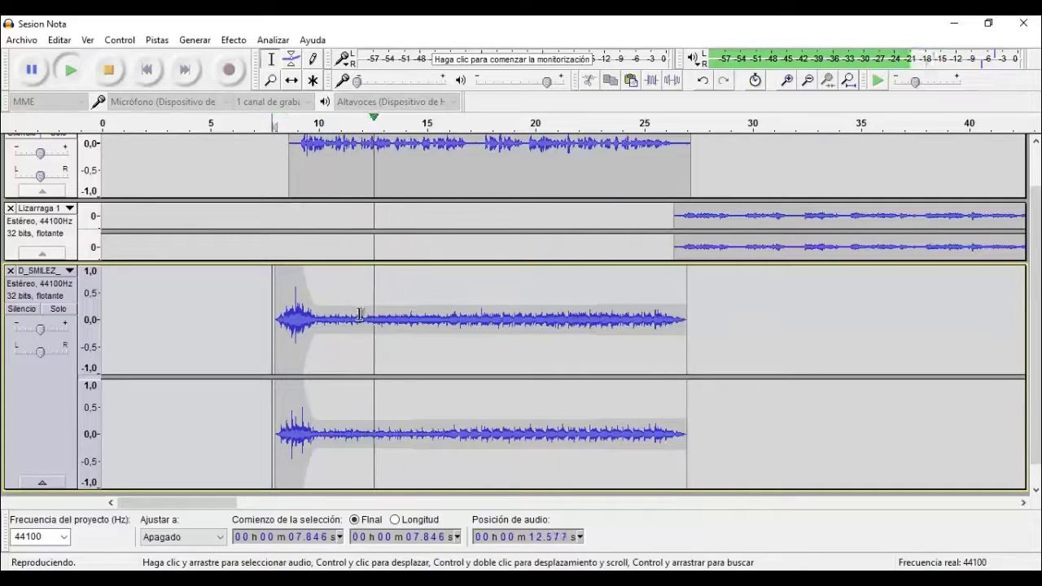
pyautogui.press('space')
pyautogui.click(296, 335)
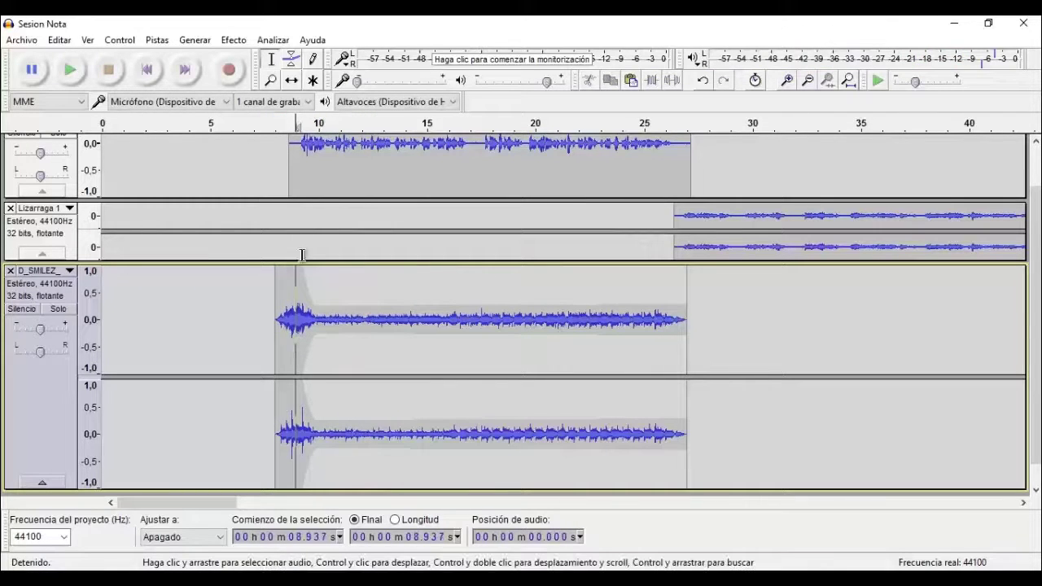
# Move the music envelope's drop earlier, starting at about 8.9 s and reaching the low level at about 9.4 s.
pyautogui.click(252, 289)
pyautogui.press('F4')
pyautogui.moveTo(240, 289); pyautogui.dragTo(370, 337)
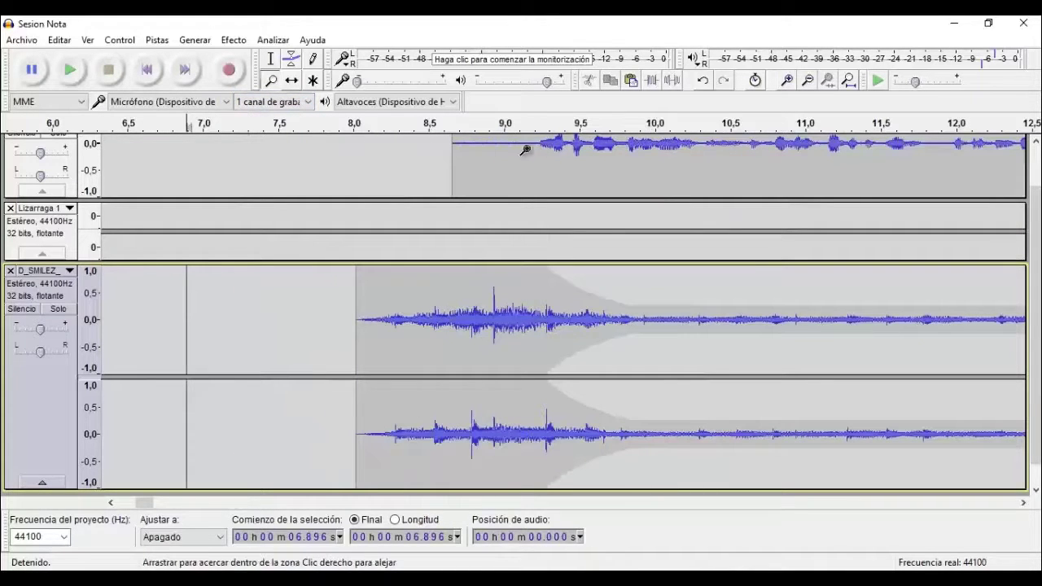
pyautogui.click(270, 61)
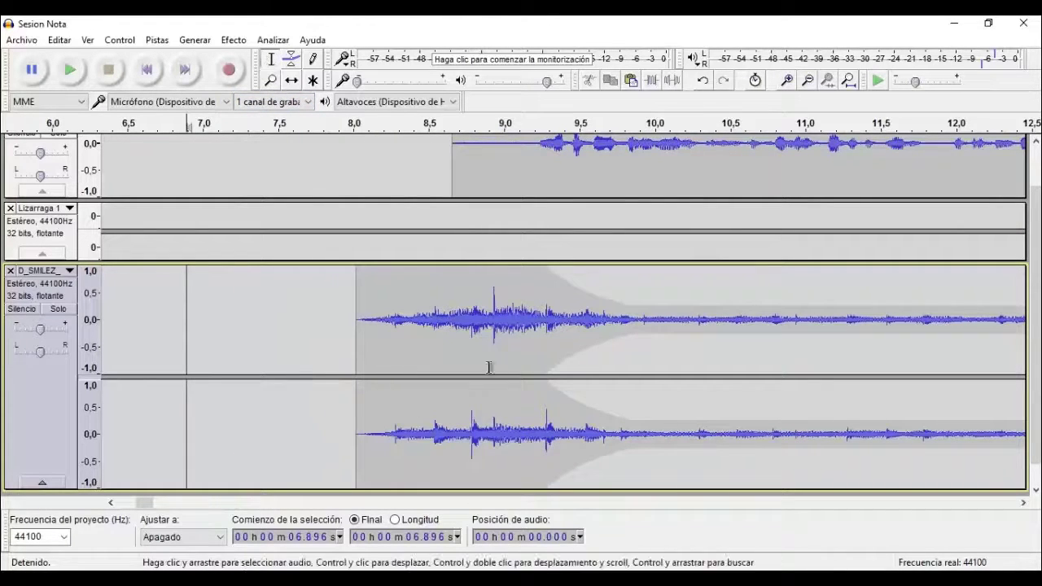
pyautogui.moveTo(556, 347); pyautogui.dragTo(355, 348)
pyautogui.click(556, 347)
pyautogui.press('F2')
pyautogui.moveTo(631, 305); pyautogui.dragTo(563, 303)
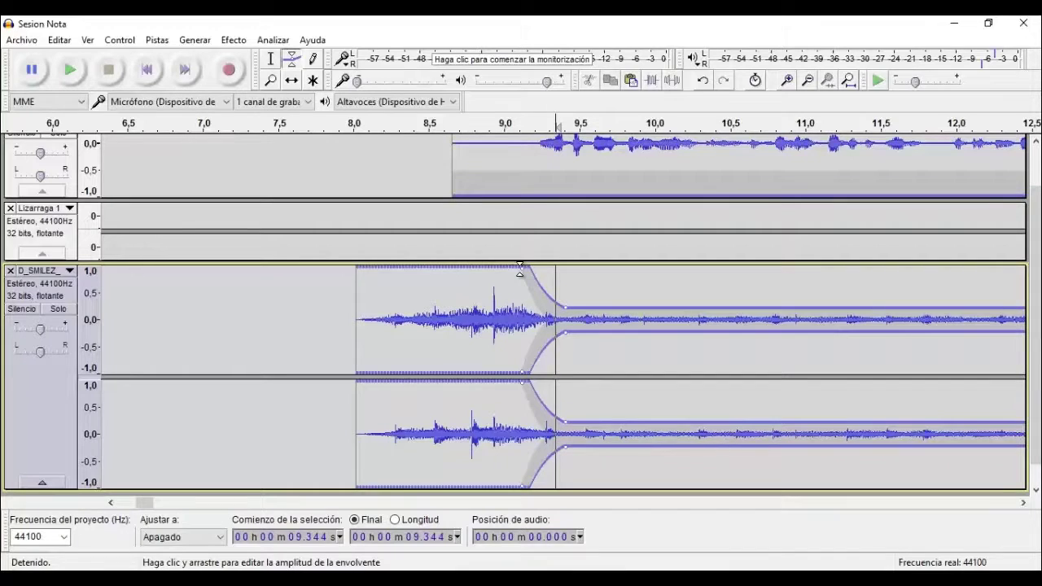
pyautogui.moveTo(522, 270); pyautogui.dragTo(494, 272)
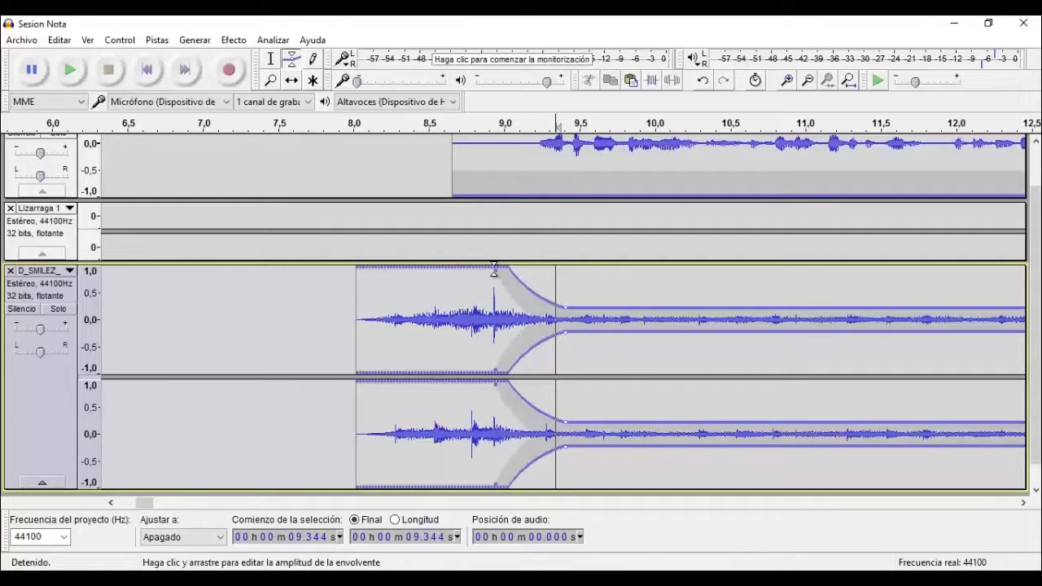
# Play the mix from about 8.9 s to check the music's earlier drop under the narration.
pyautogui.click(482, 128)
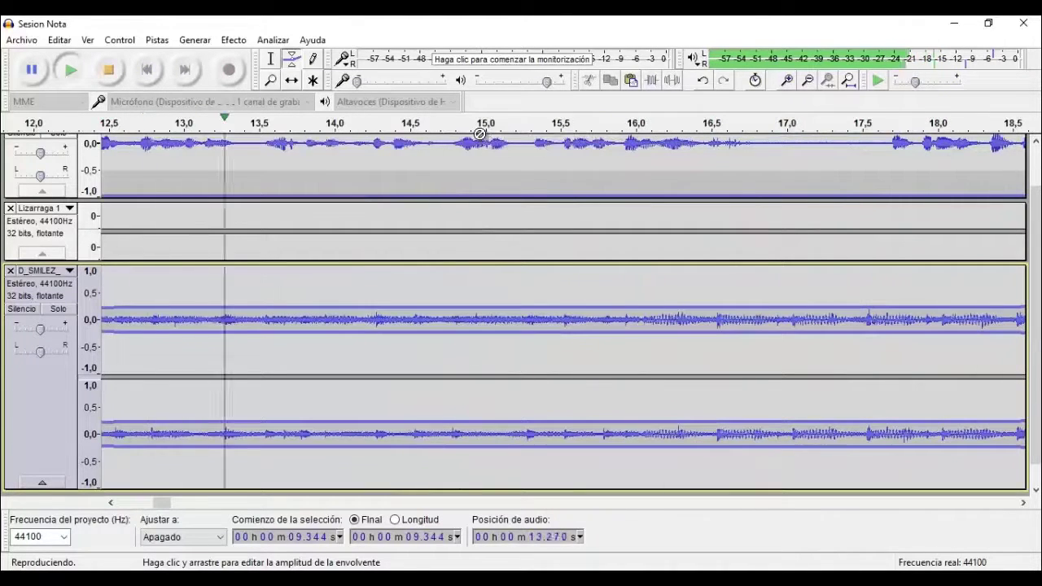
pyautogui.press('space')
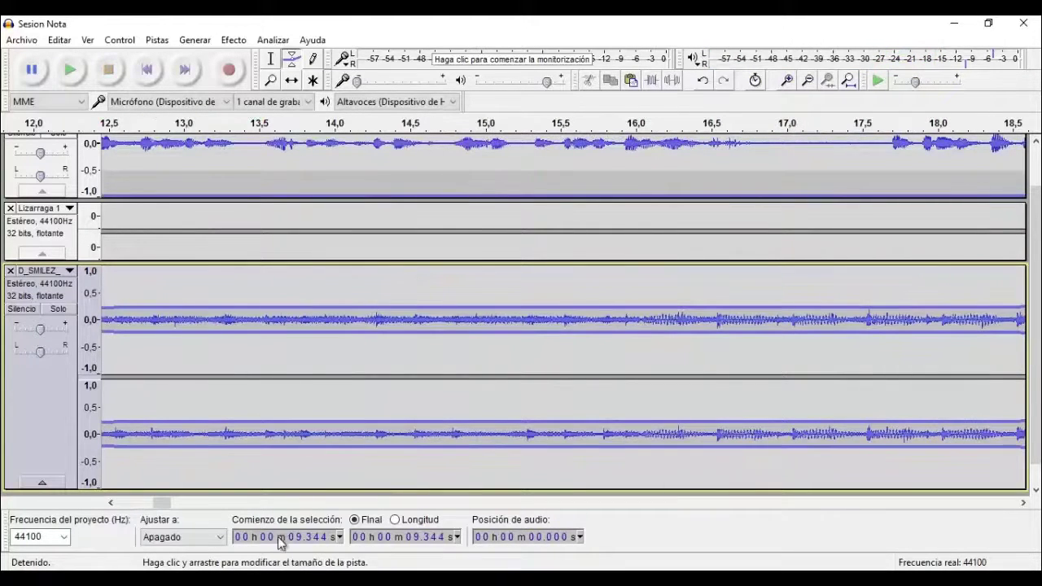
pyautogui.hotkey('ctrl', 'f')
pyautogui.scroll(1, 891, 293)
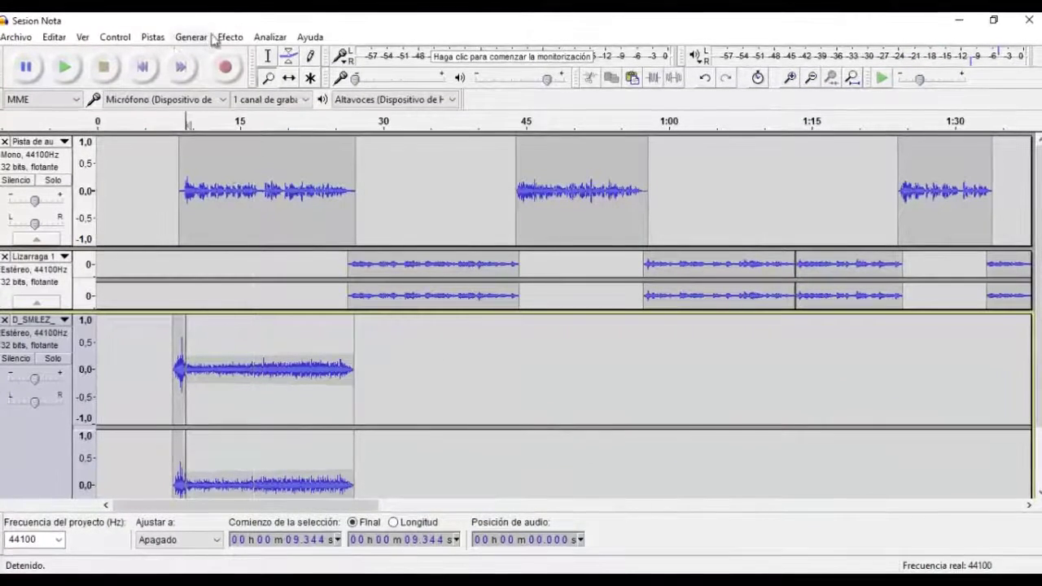
# Set the gain of the mono narration track to +3 dB.
pyautogui.doubleClick(236, 411)
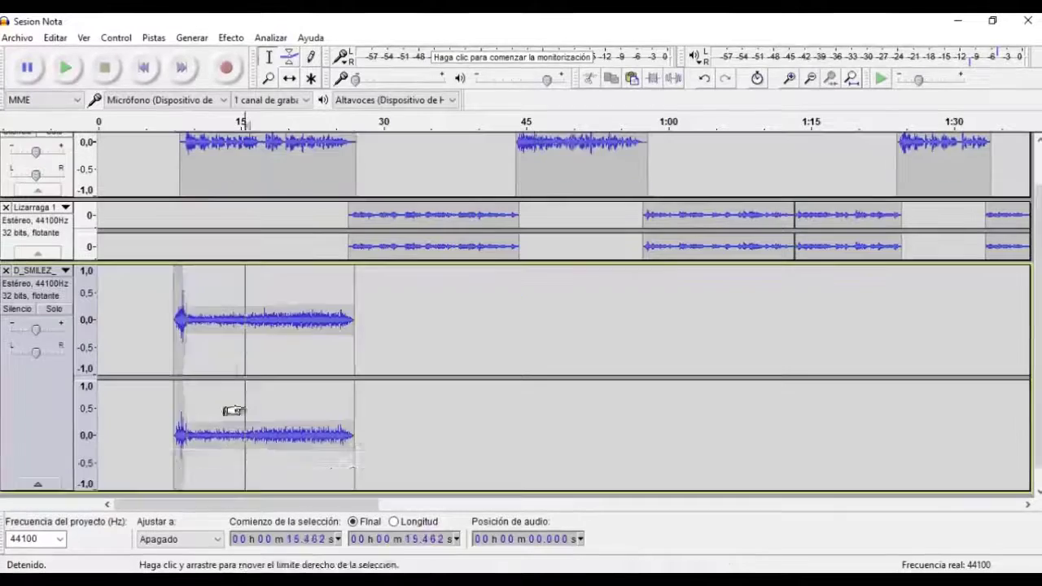
pyautogui.scroll(2, 651, 310)
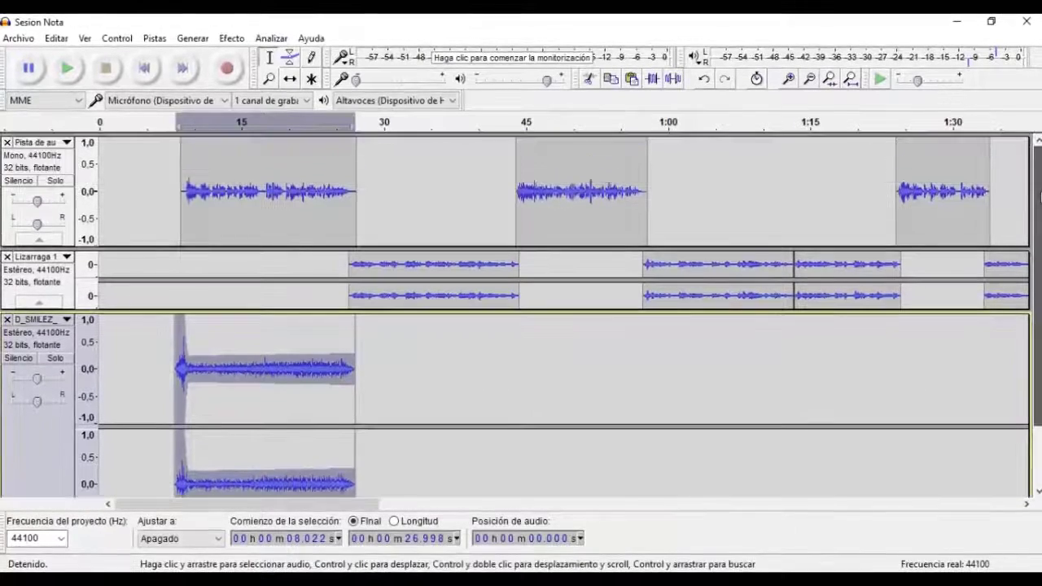
pyautogui.click(214, 216)
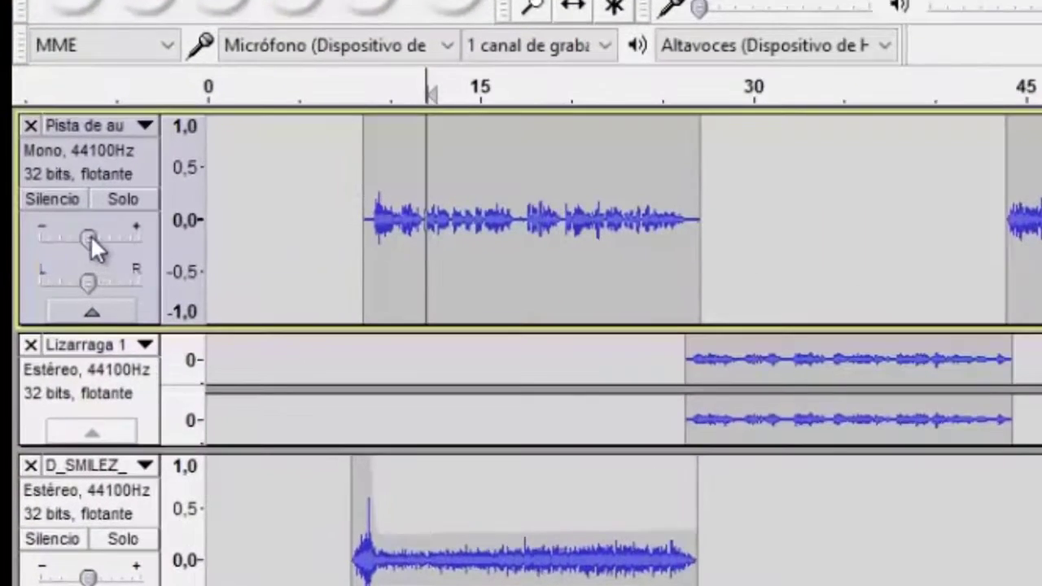
pyautogui.moveTo(42, 206)
pyautogui.moveTo(89, 238); pyautogui.dragTo(103, 238)
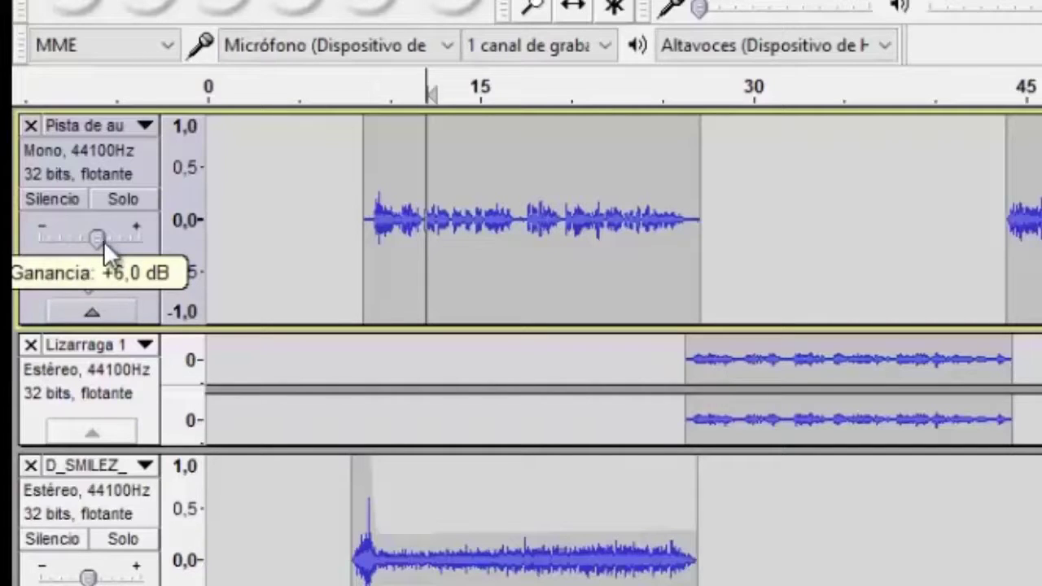
pyautogui.moveTo(102, 236); pyautogui.dragTo(93, 235)
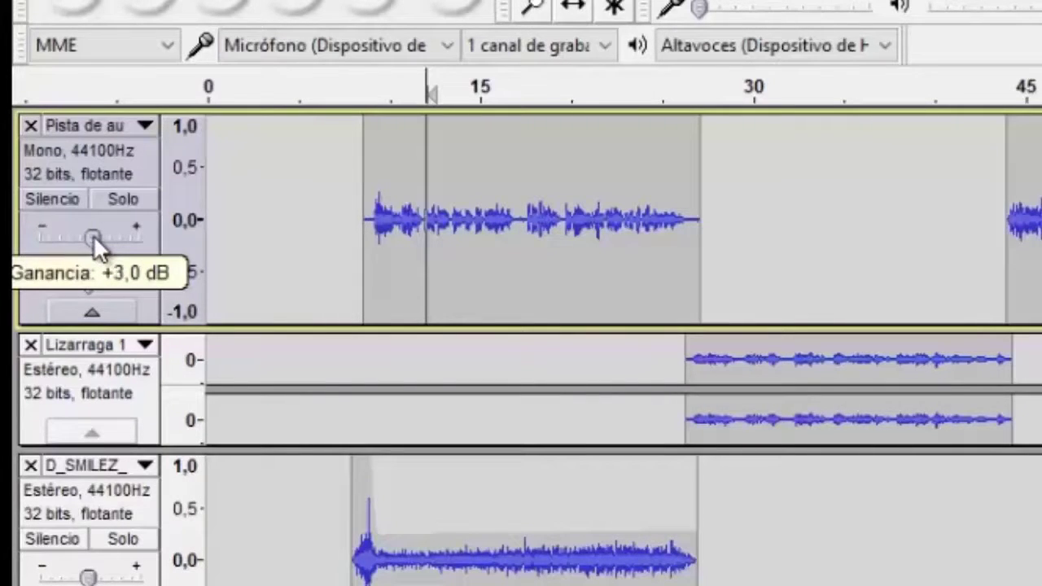
# Play the mix from about 7.3 s to check the louder narration against the music.
pyautogui.click(340, 238)
pyautogui.press('space')
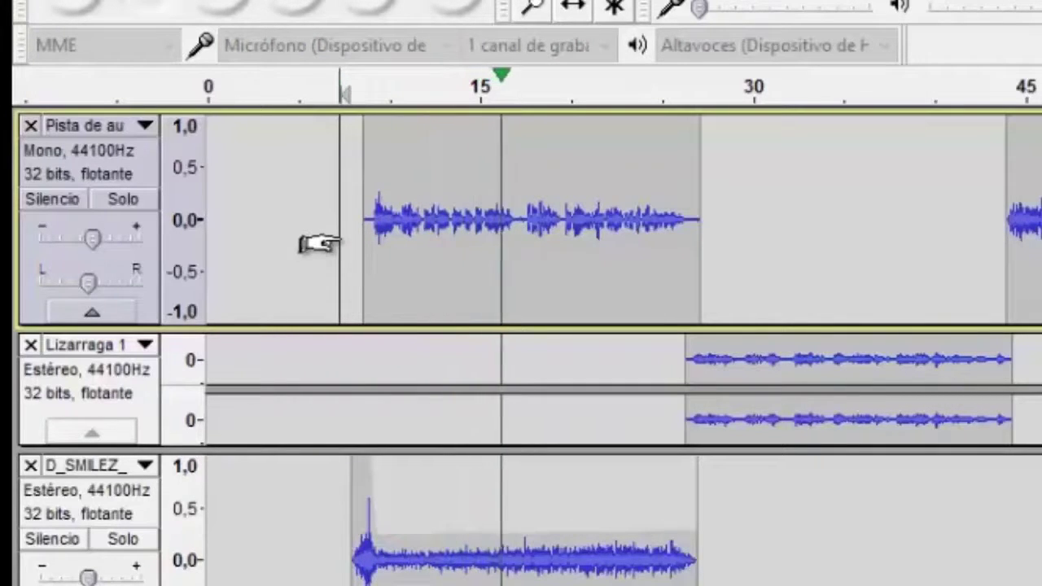
pyautogui.press('space')
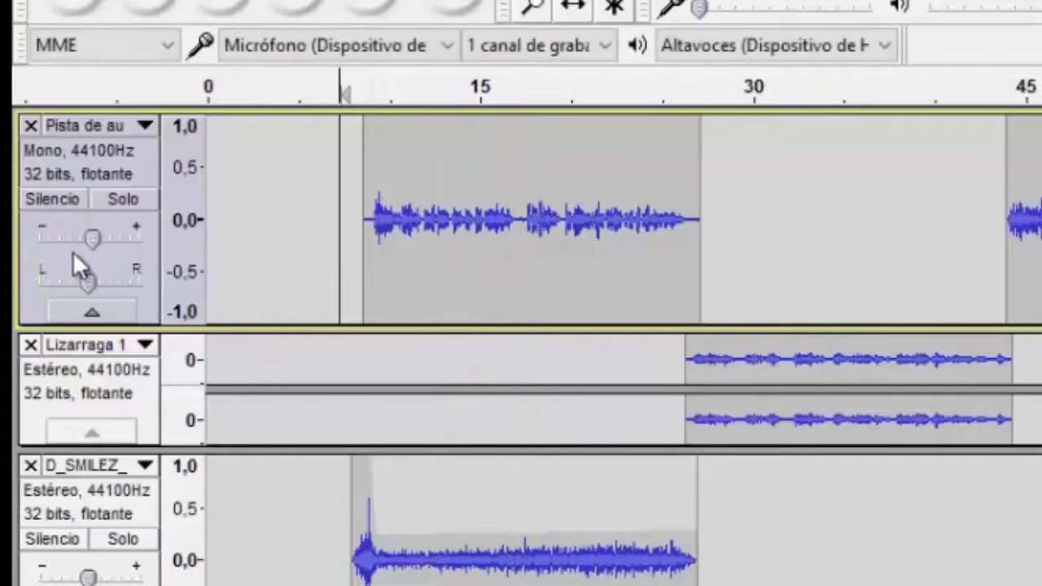
# Raise the narration track's gain further and play the mix from about 7.3 s to check it.
pyautogui.moveTo(93, 237)
pyautogui.moveTo(93, 236); pyautogui.dragTo(101, 234)
pyautogui.press('space')
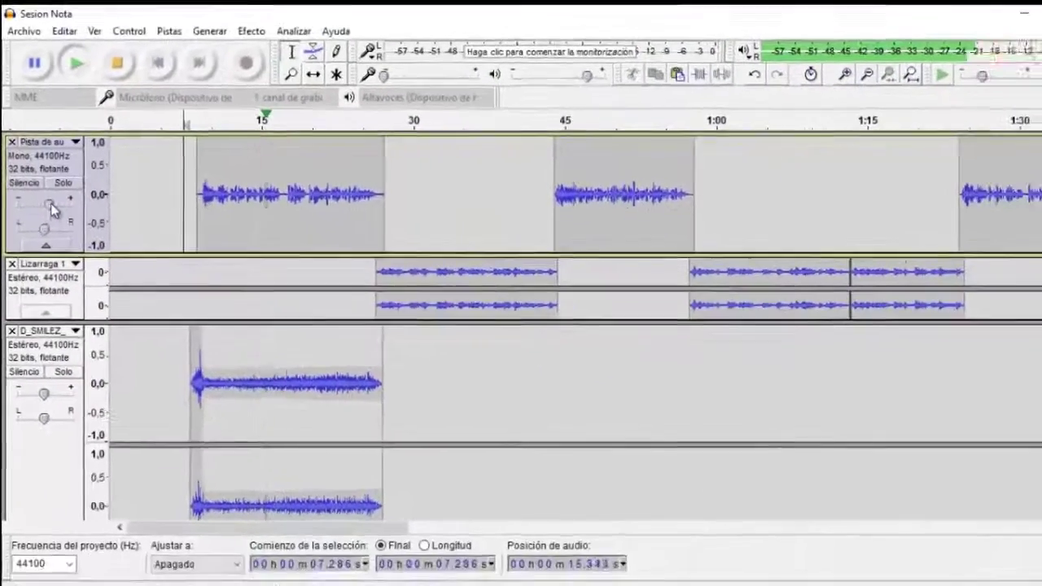
pyautogui.press('space')
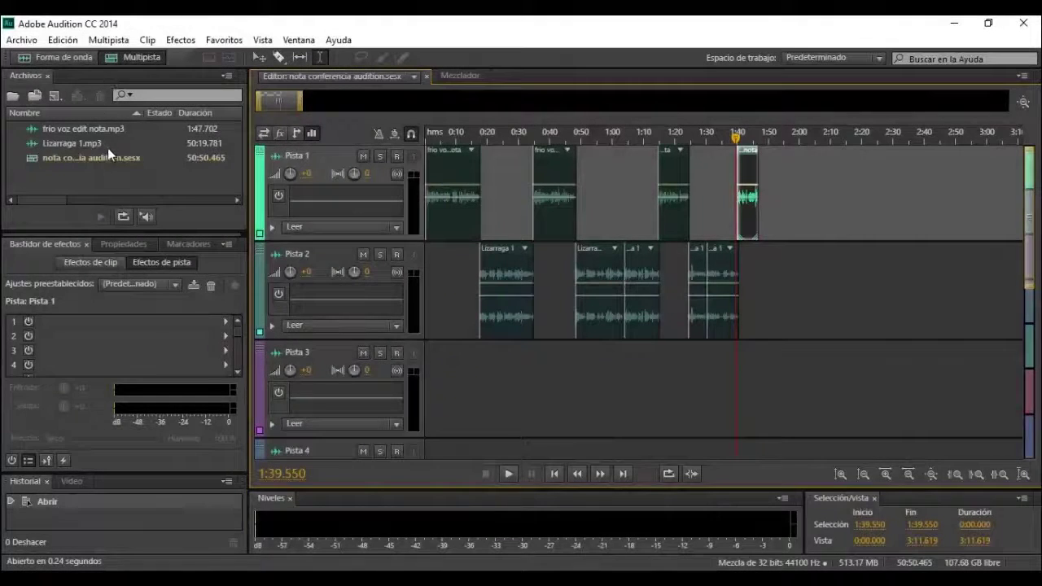
# In Adobe Audition, import D_SMILEZ_-_Midnight_Stroll from the Webinar Ed Audio folder and place it at the start of Pista 3.
pyautogui.doubleClick(109, 178)
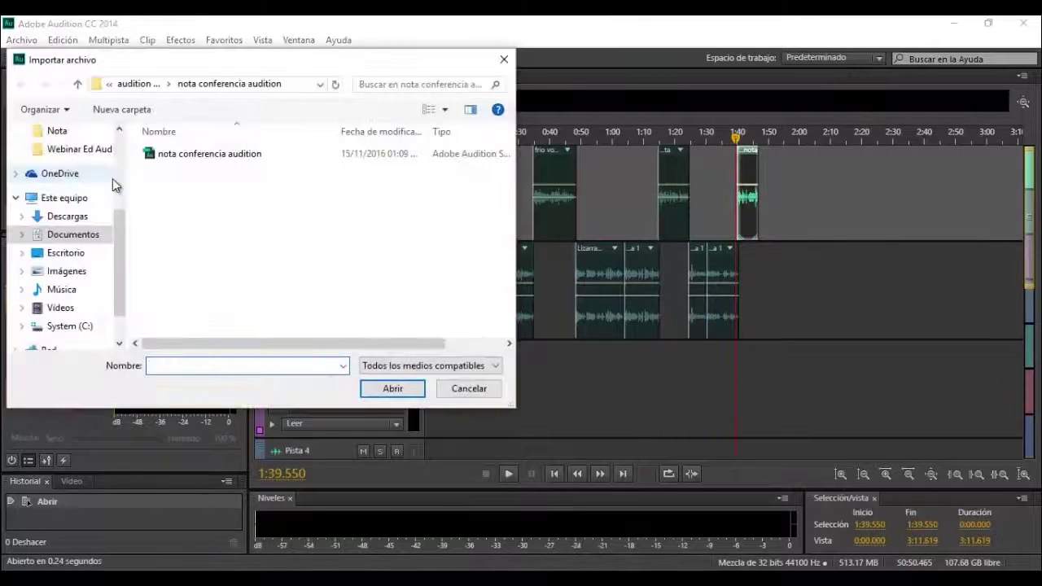
pyautogui.click(73, 149)
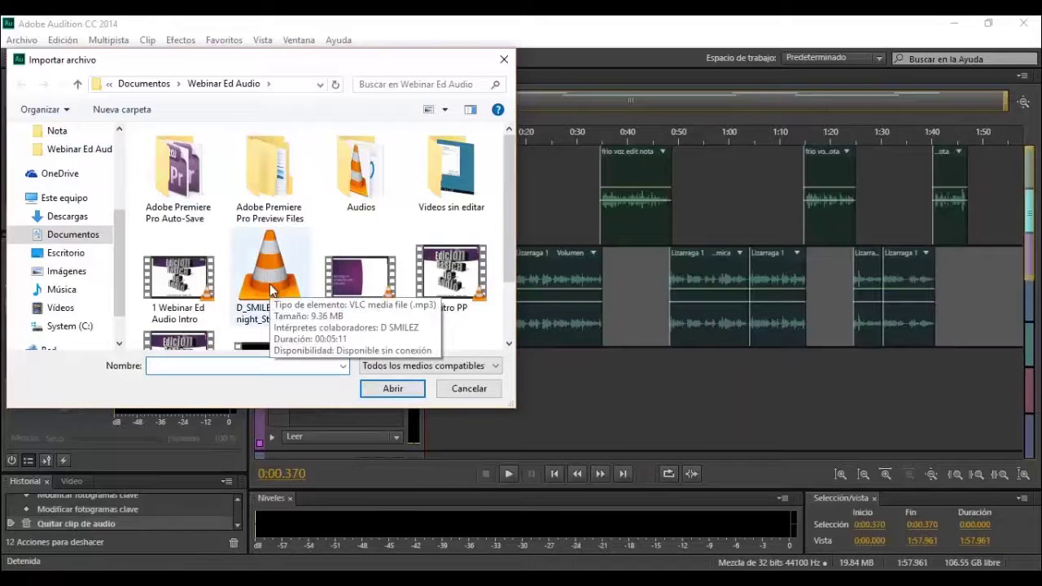
pyautogui.click(270, 283)
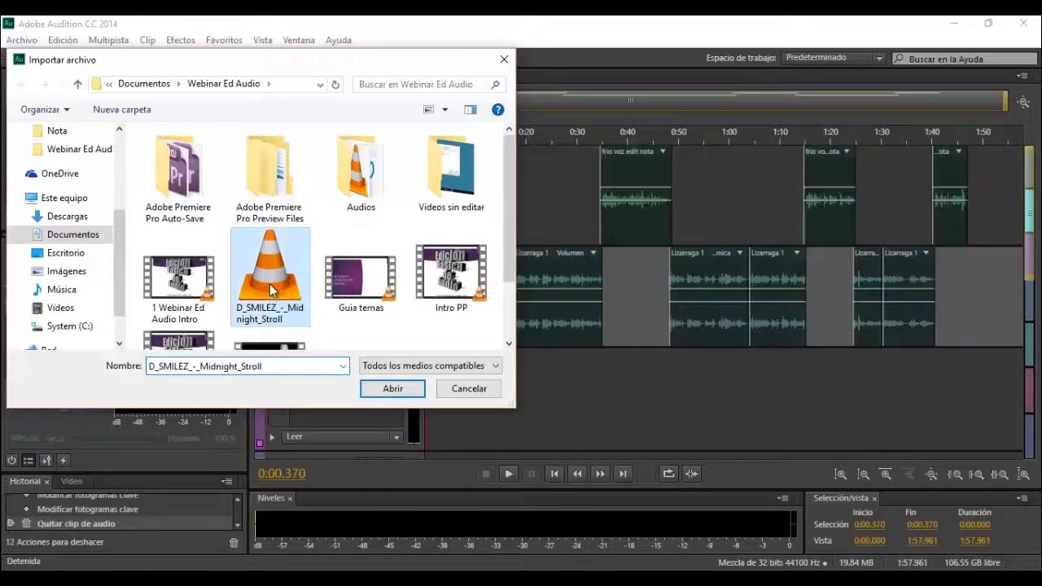
pyautogui.click(389, 390)
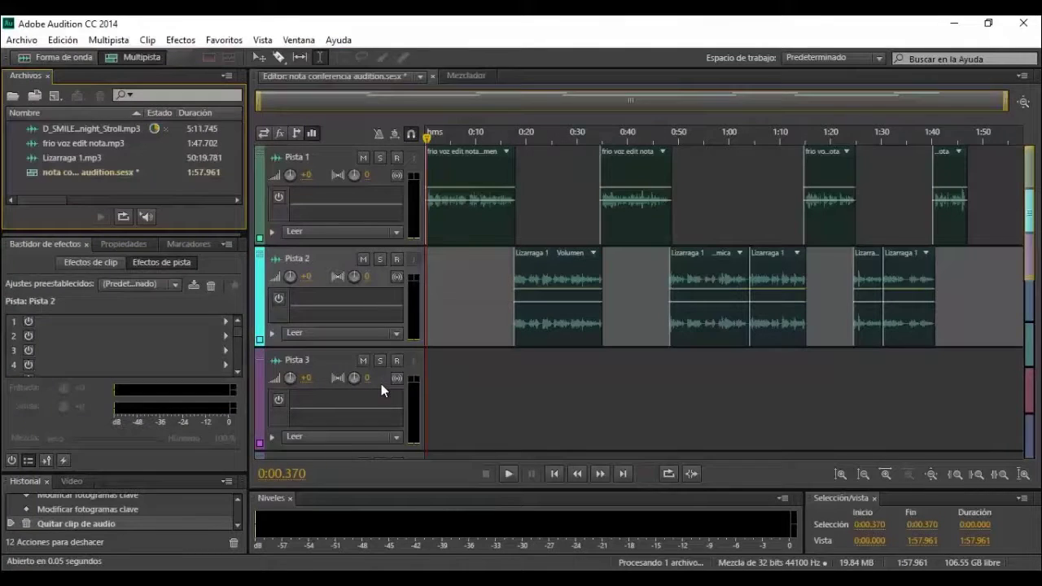
pyautogui.moveTo(70, 130); pyautogui.dragTo(415, 442)
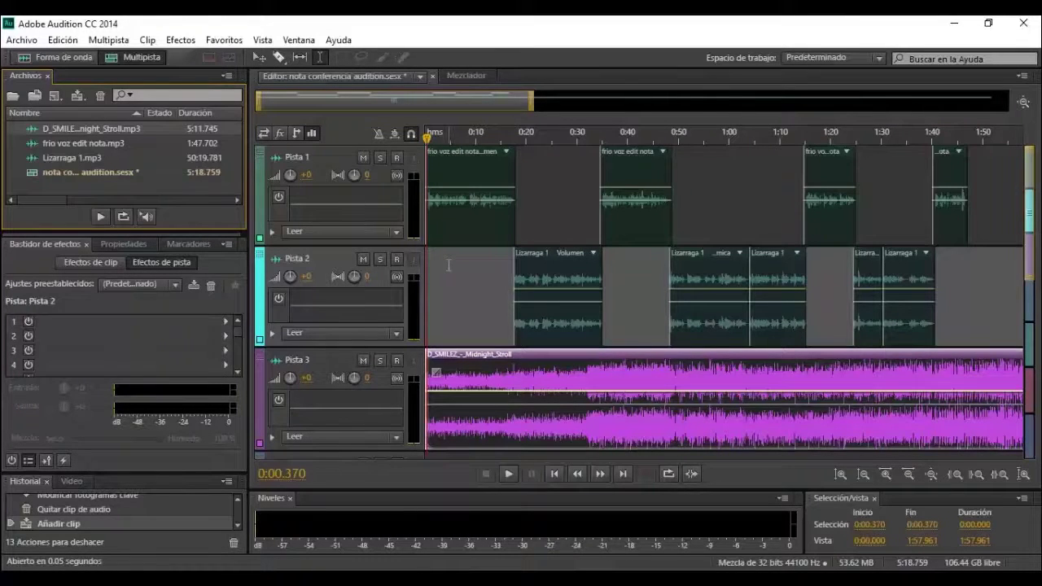
# Try out mute, solo and record arming on Pista 1, turning each off again.
pyautogui.click(456, 220)
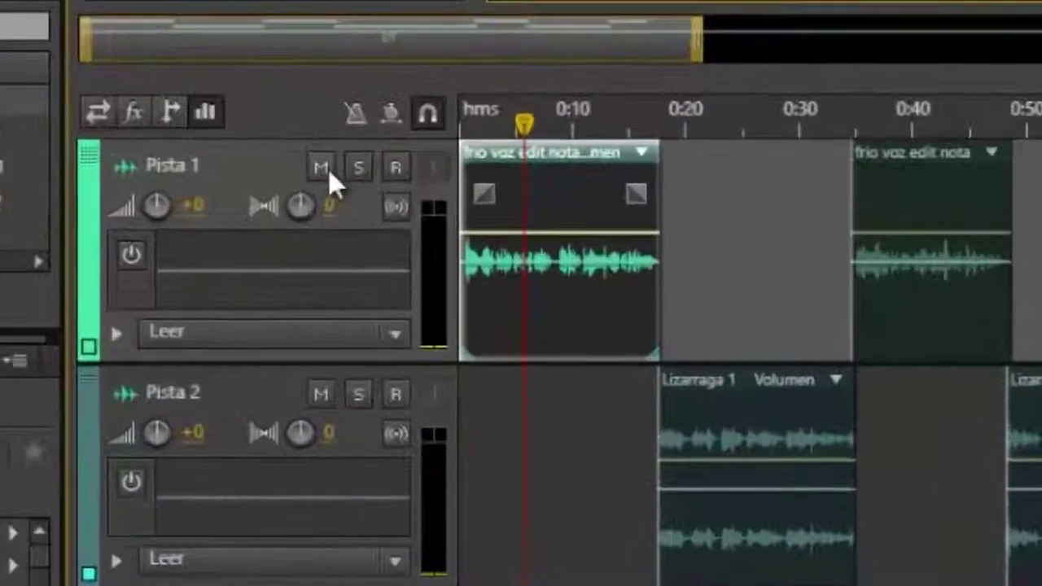
pyautogui.click(365, 157)
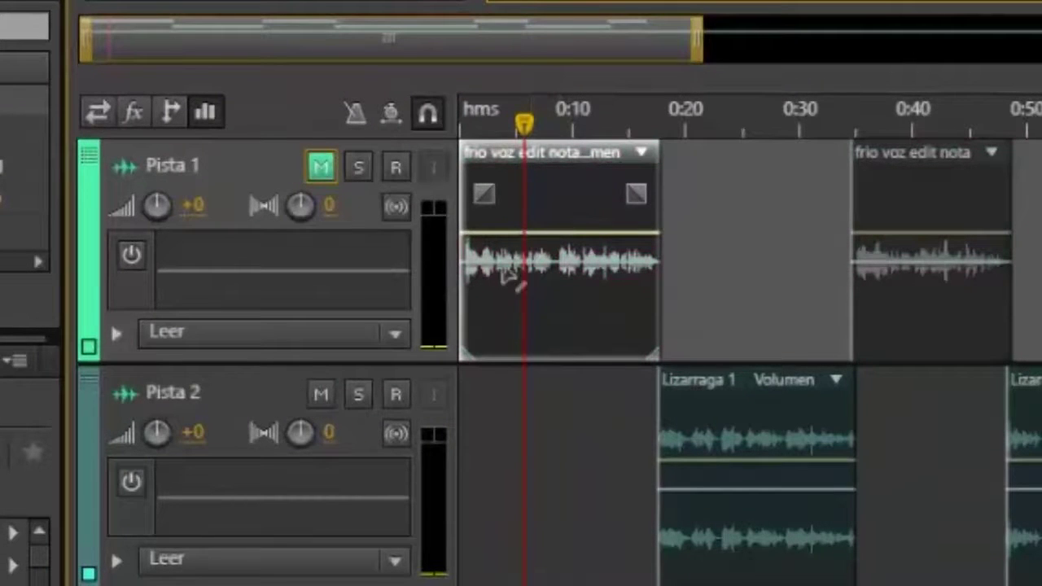
pyautogui.click(325, 169)
pyautogui.click(359, 168)
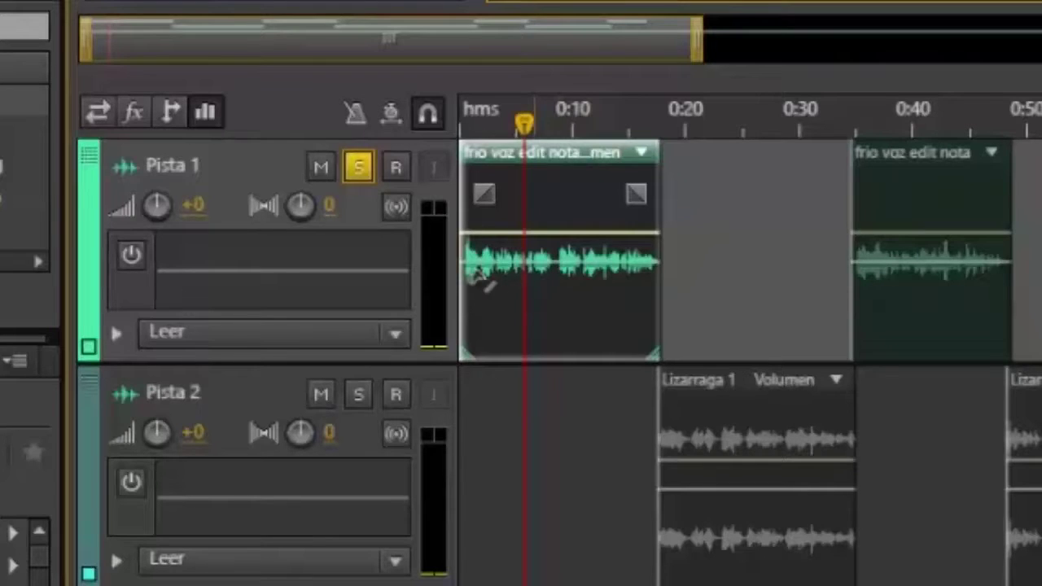
pyautogui.click(394, 169)
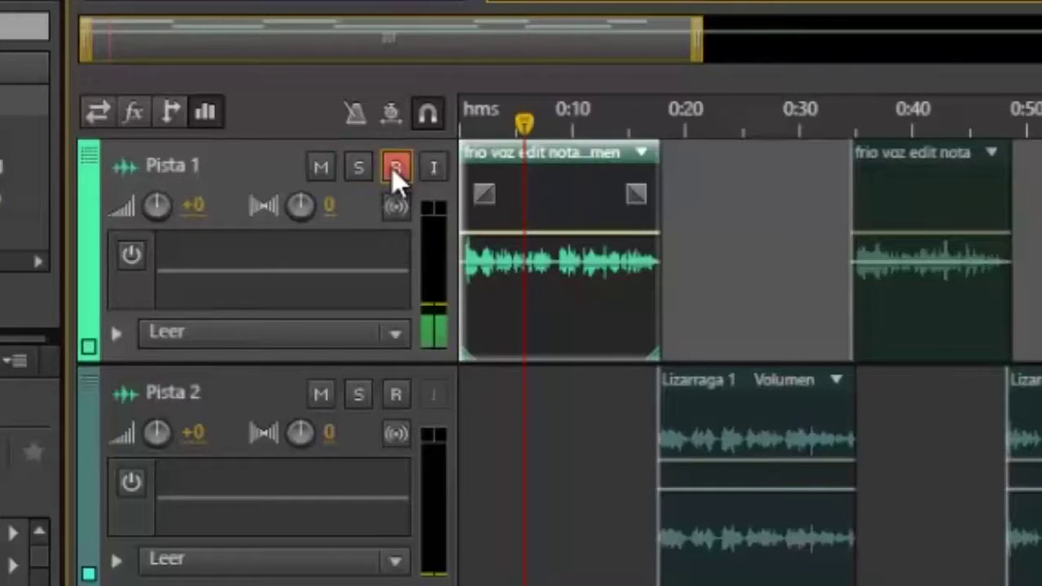
pyautogui.click(393, 168)
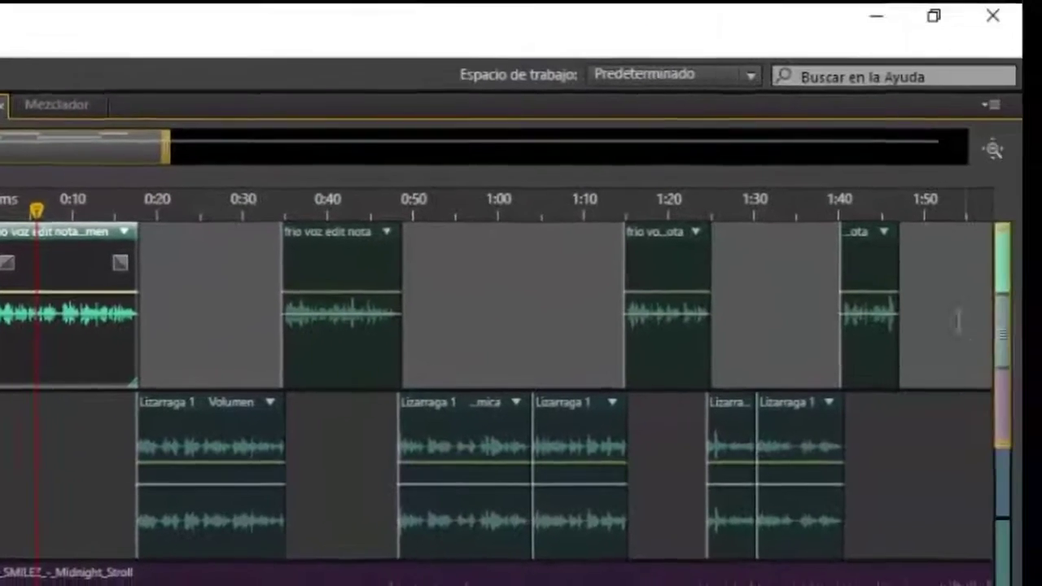
# Record a take of about 6 s on Pista 1 from 1:52.846 with Pista 3 muted, then disarm Pista 1.
pyautogui.click(807, 326)
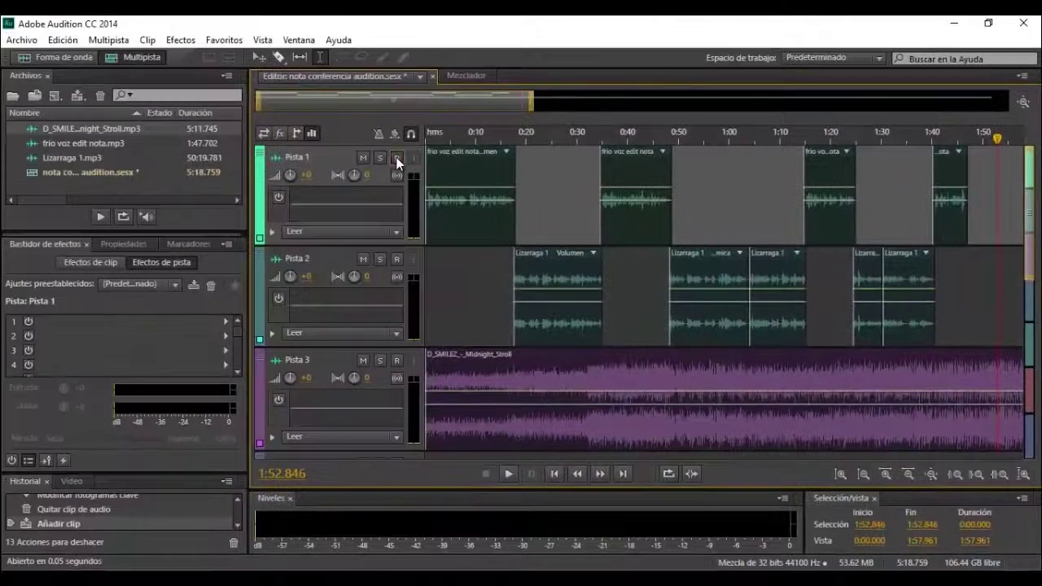
pyautogui.click(397, 159)
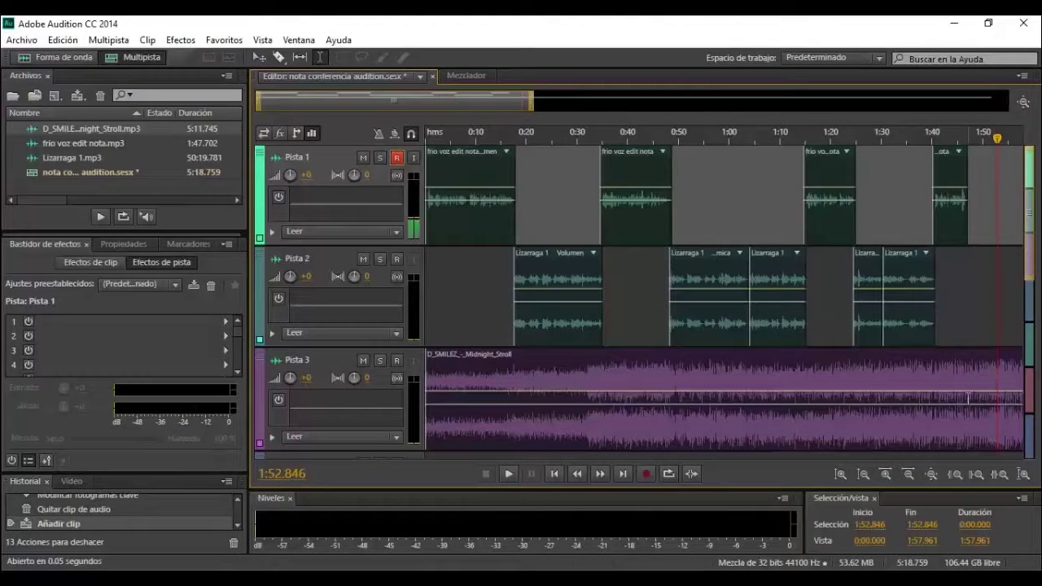
pyautogui.click(363, 359)
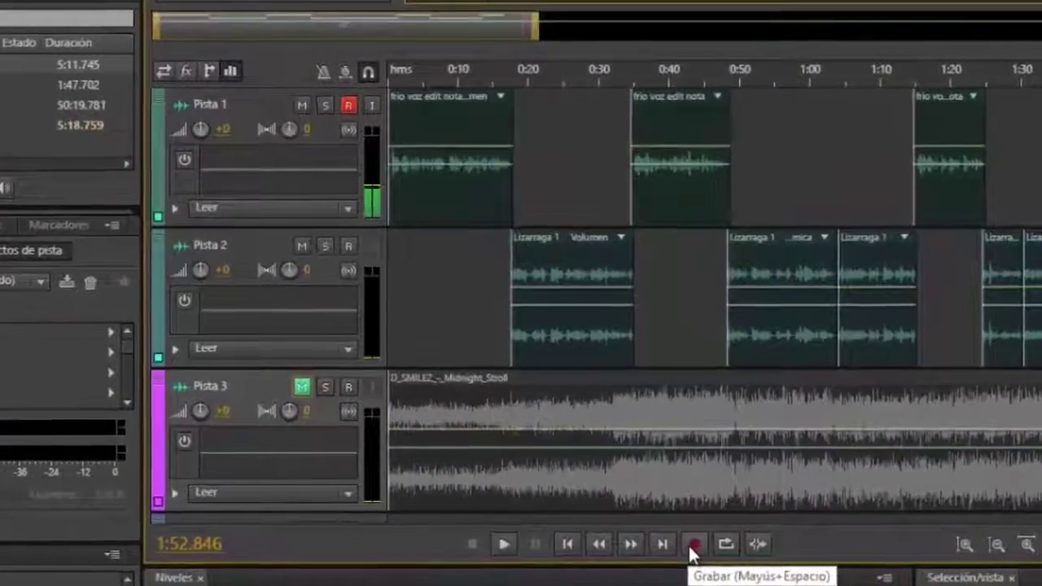
pyautogui.click(693, 544)
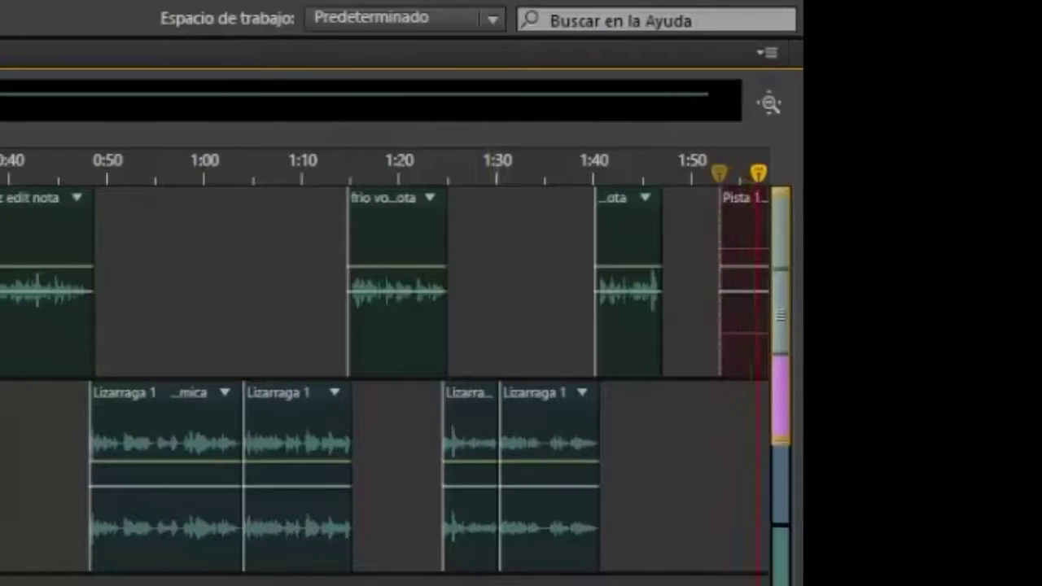
pyautogui.press('space')
pyautogui.moveTo(644, 105); pyautogui.dragTo(433, 113)
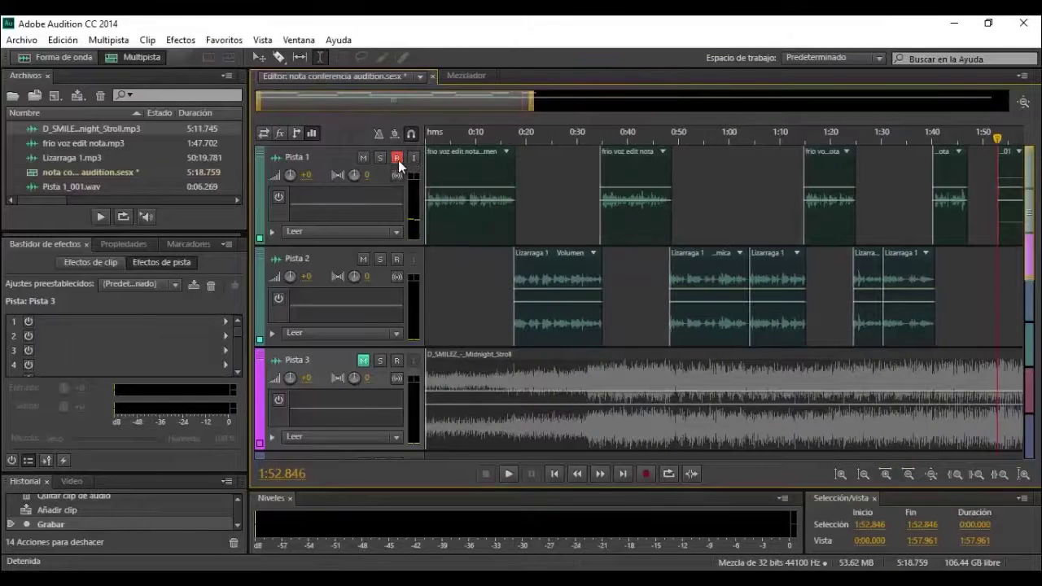
pyautogui.click(396, 157)
# Solo Pista 1 and play its first narration clip from about 2.1 s.
pyautogui.click(380, 157)
pyautogui.click(435, 171)
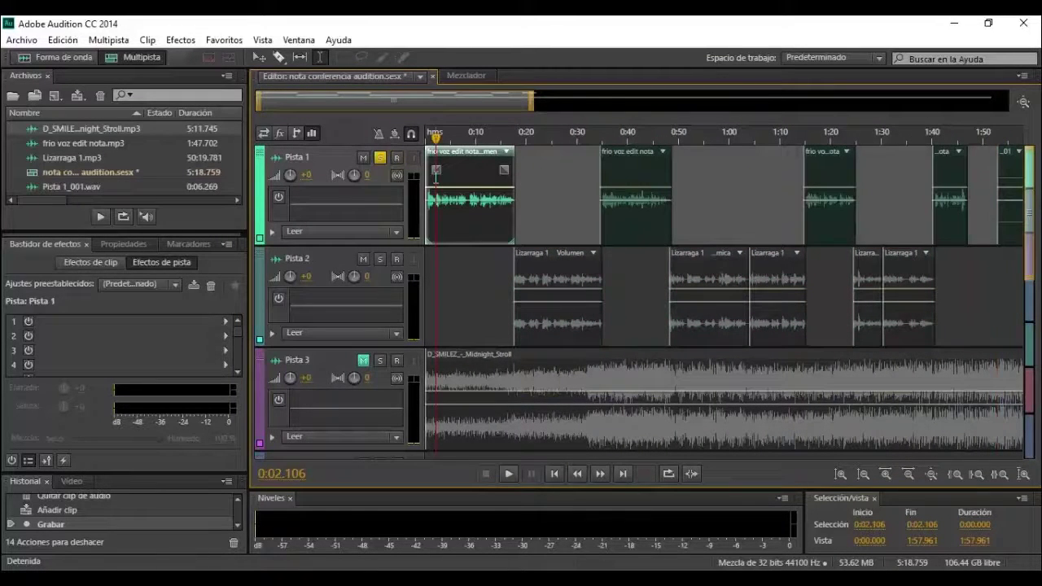
pyautogui.press('space')
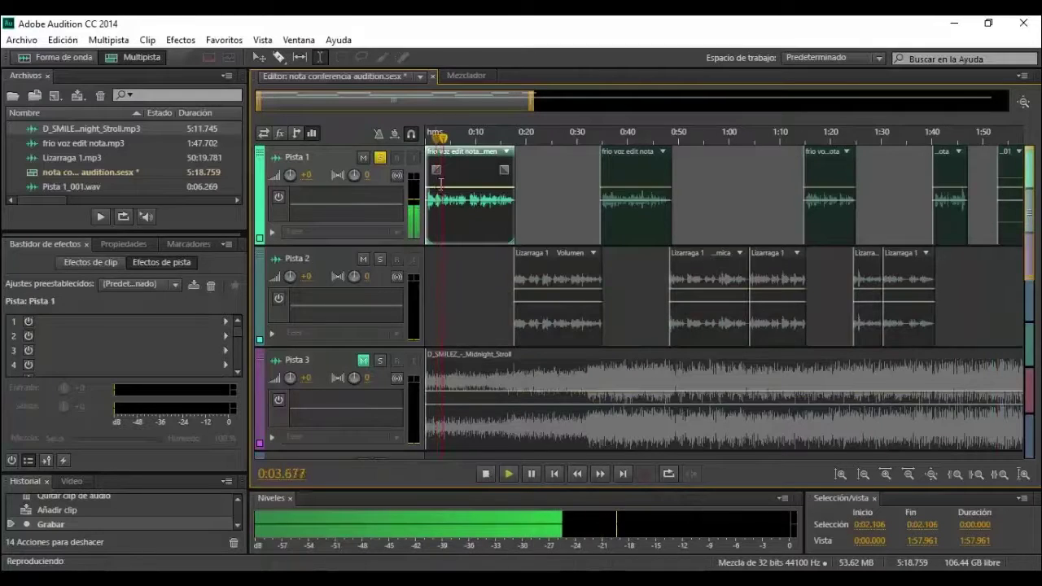
pyautogui.press('space')
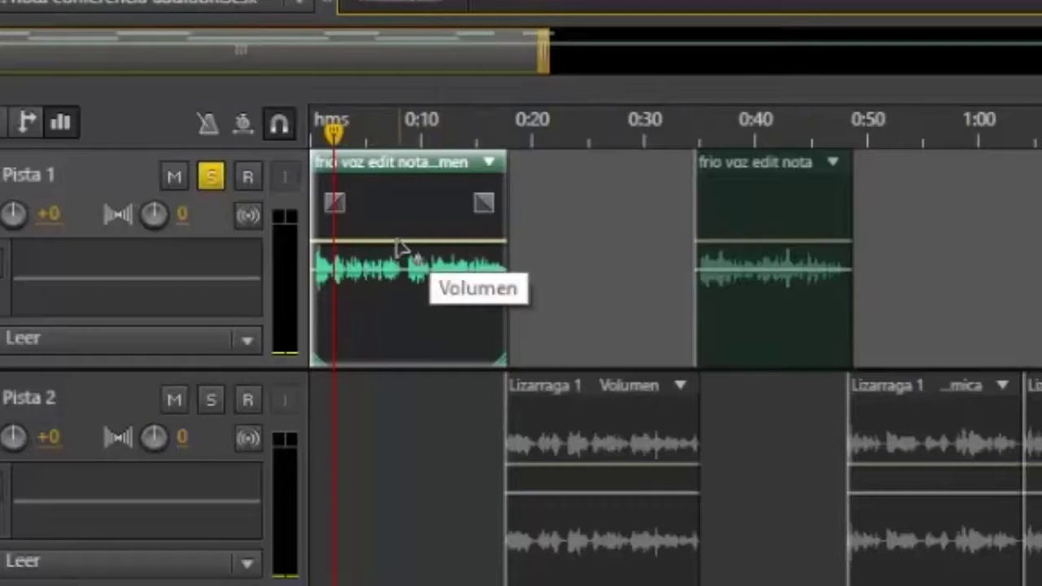
# Try a higher volume line on the first narration clip, listen to it, and bring the line back down.
pyautogui.moveTo(394, 242); pyautogui.dragTo(387, 217)
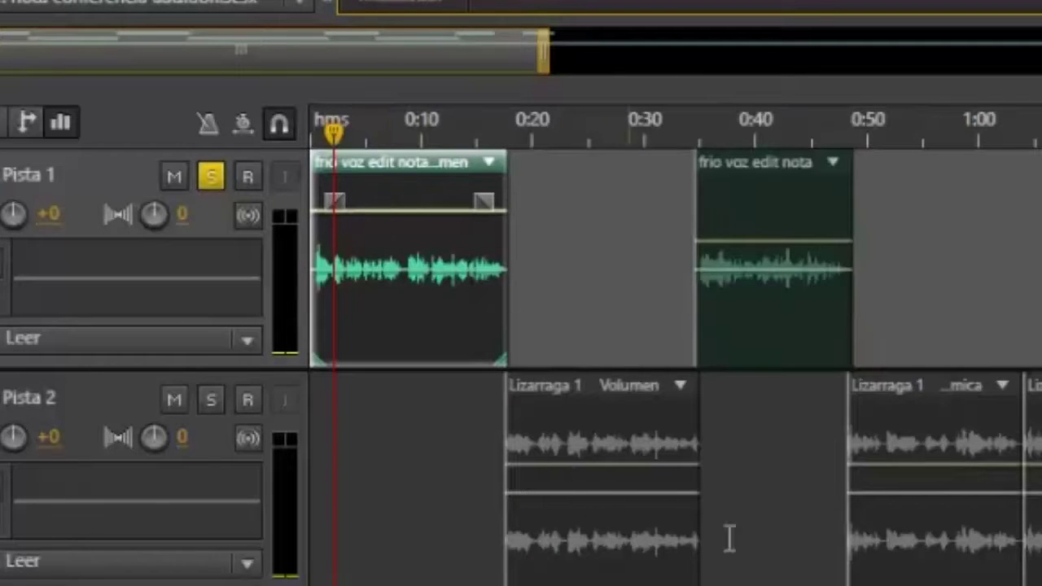
pyautogui.press('space')
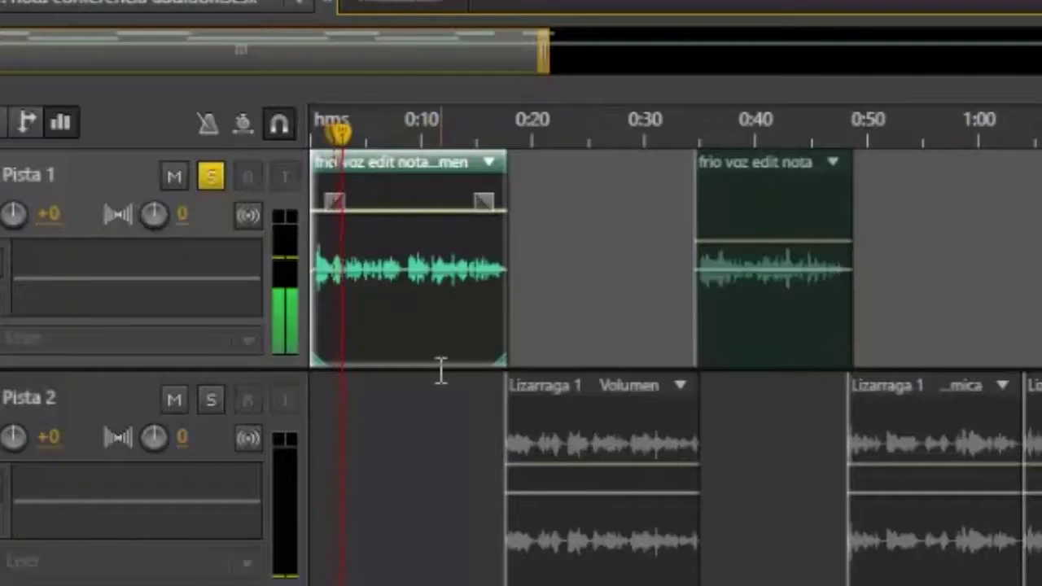
pyautogui.press('space')
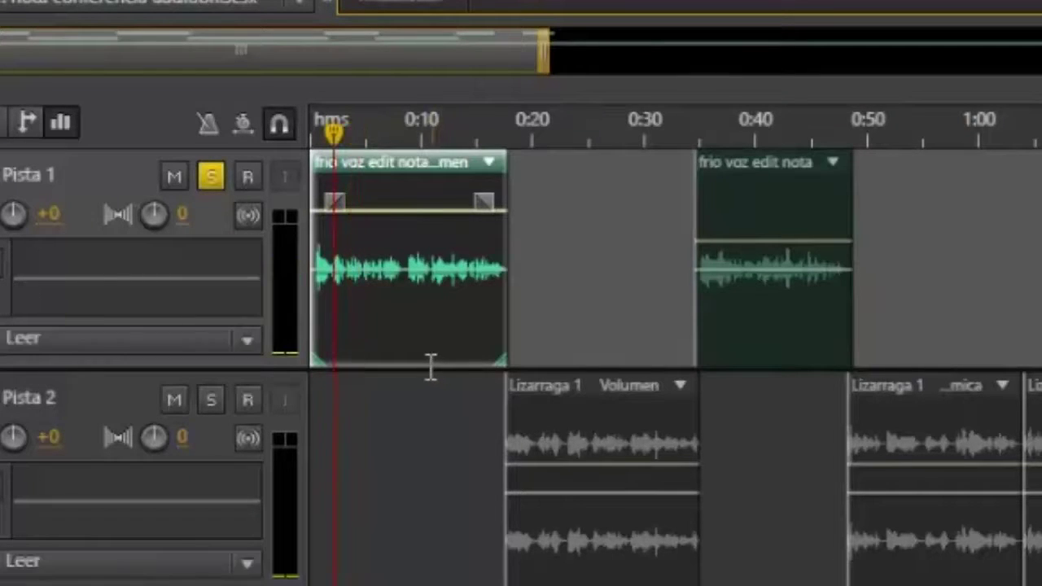
pyautogui.moveTo(388, 212); pyautogui.dragTo(390, 241)
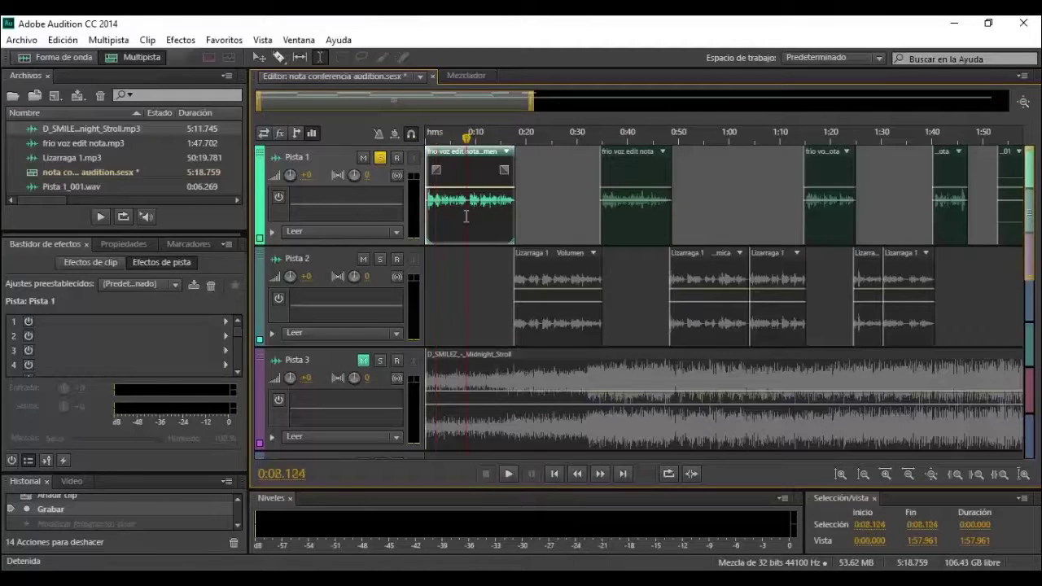
# Amplify the whole frio voz edit nota.mp3 file in the waveform view and return to the multitrack session.
pyautogui.doubleClick(466, 215)
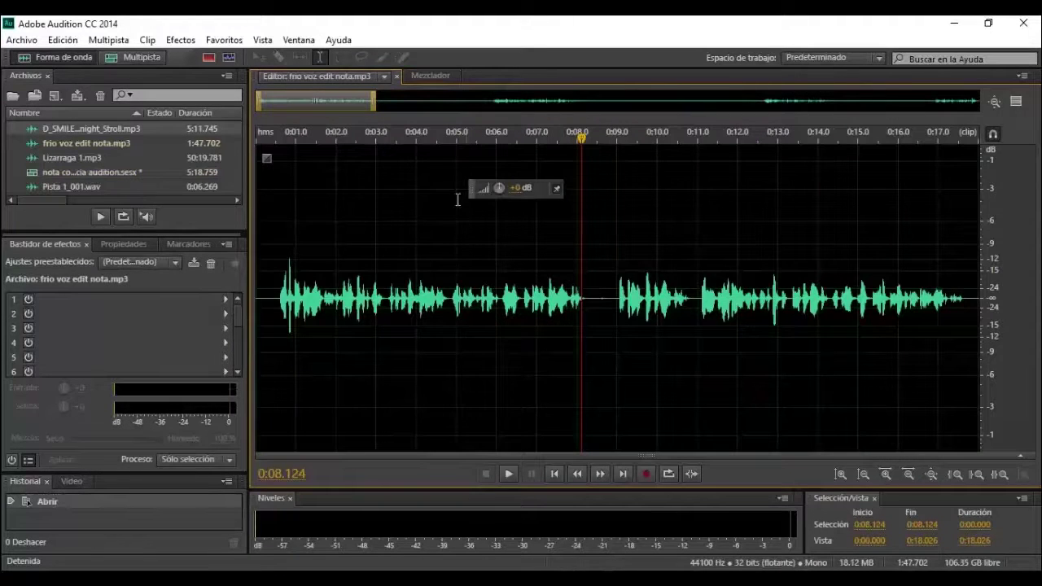
pyautogui.moveTo(389, 109); pyautogui.dragTo(977, 101)
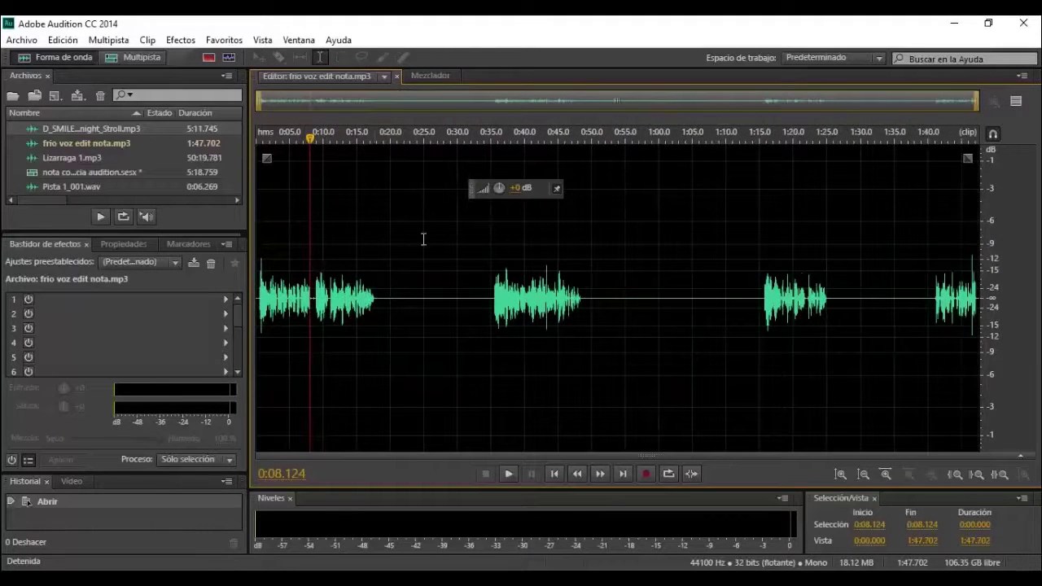
pyautogui.moveTo(500, 188); pyautogui.dragTo(503, 168)
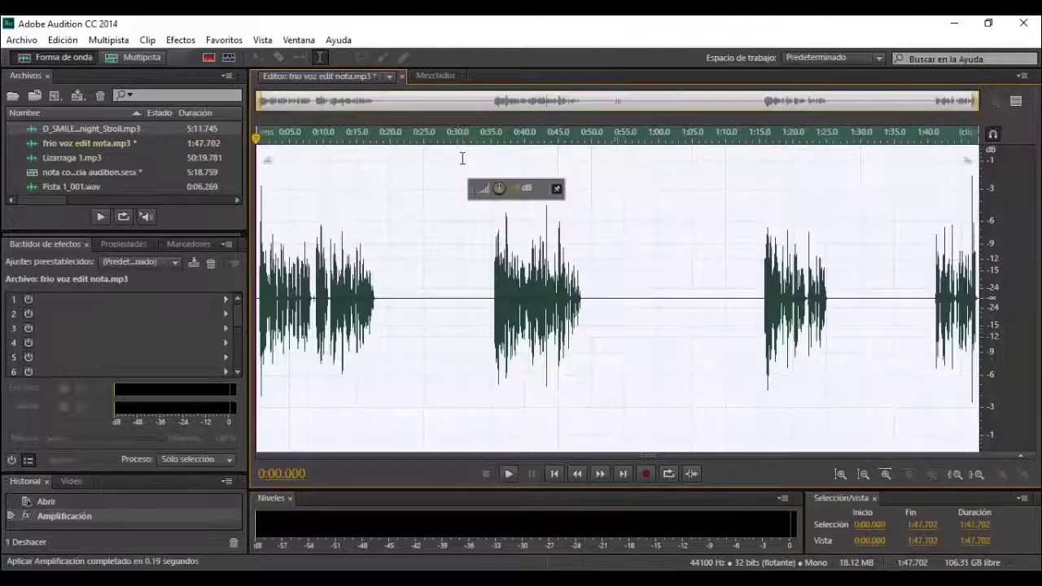
pyautogui.click(140, 57)
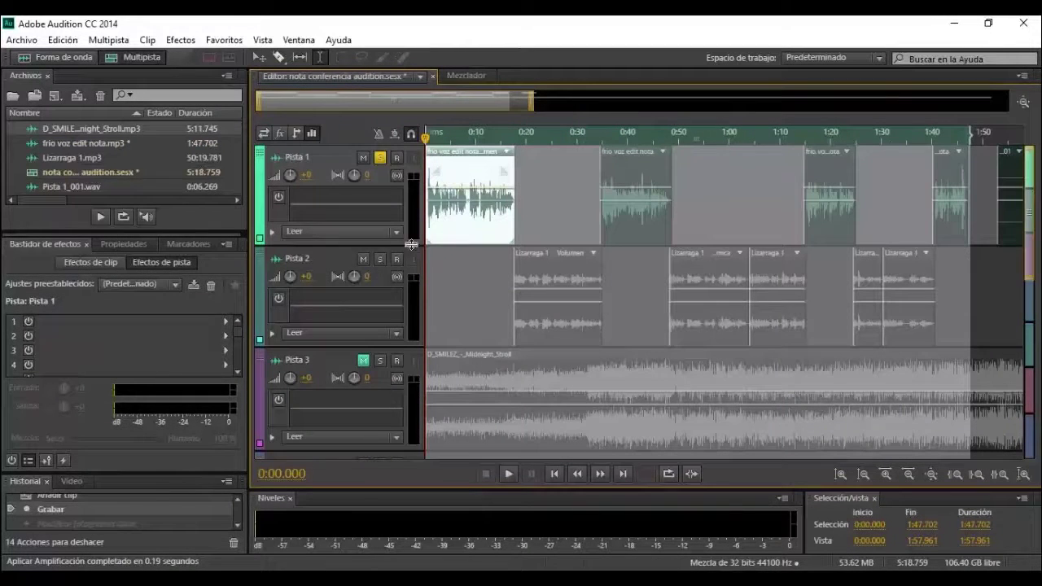
# Play the amplified first narration clip from about 2.3 s.
pyautogui.click(437, 255)
pyautogui.press('space')
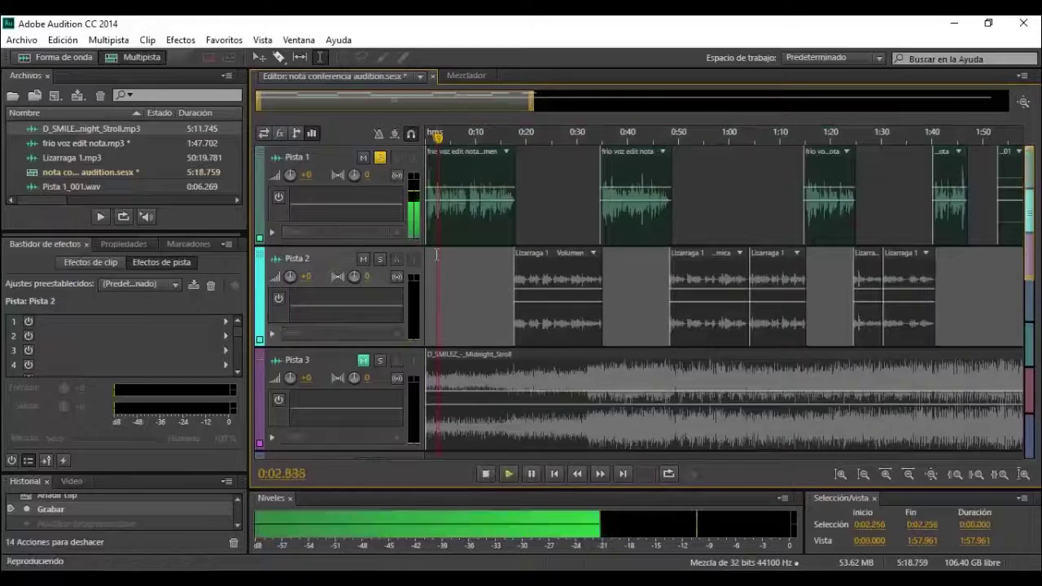
pyautogui.press('space')
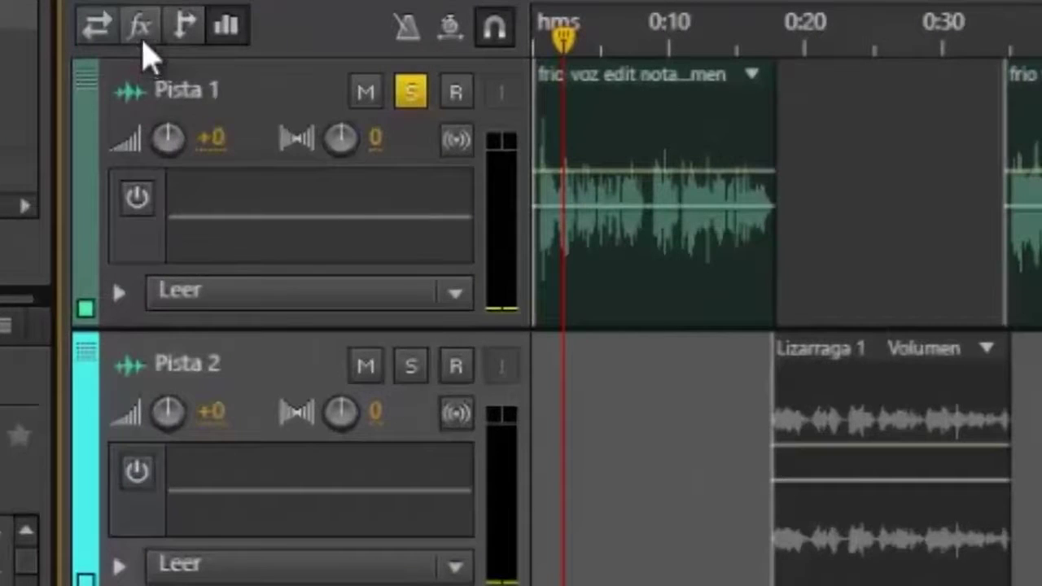
# Show the tracks' effects slots, enlarge Pista 1, and add a Compresor multibanda effect to its first slot.
pyautogui.click(280, 135)
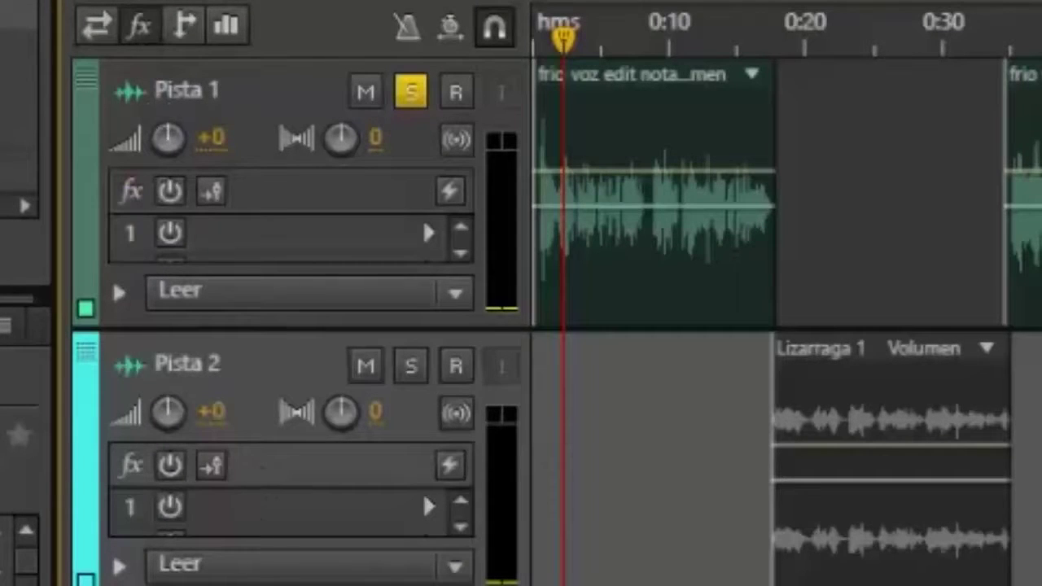
pyautogui.moveTo(236, 330); pyautogui.dragTo(215, 462)
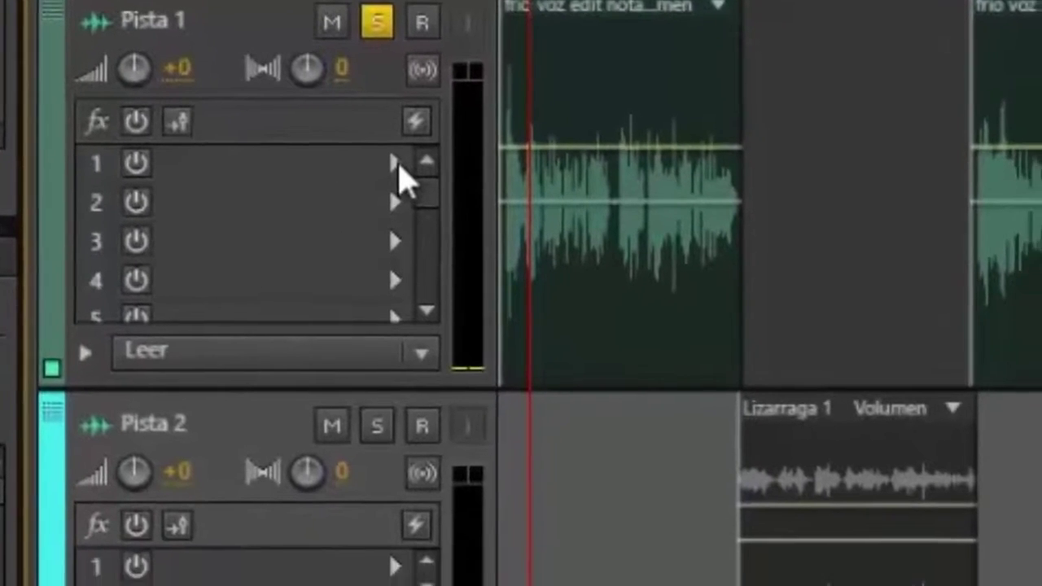
pyautogui.click(414, 199)
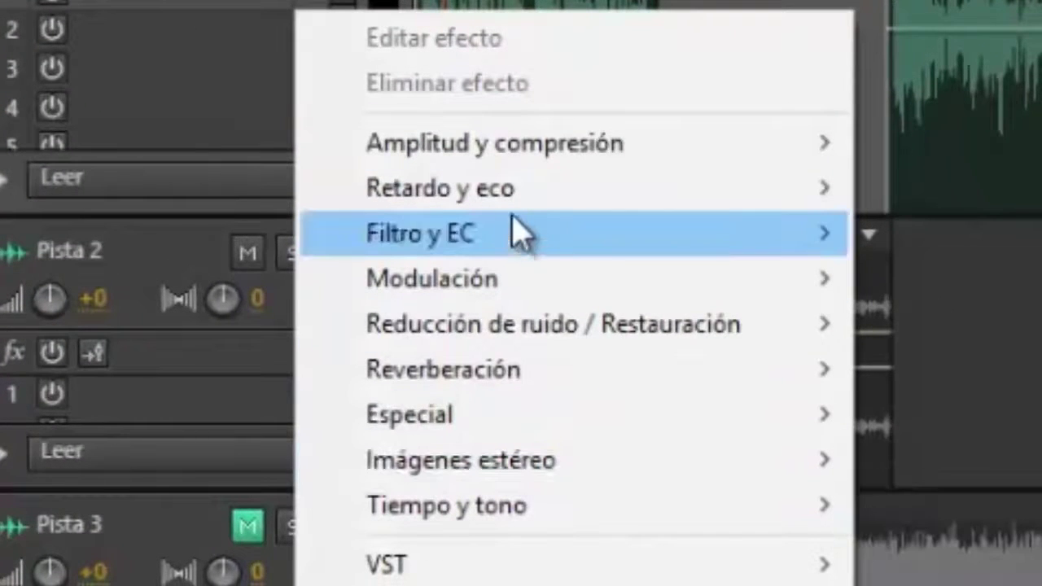
pyautogui.moveTo(526, 207)
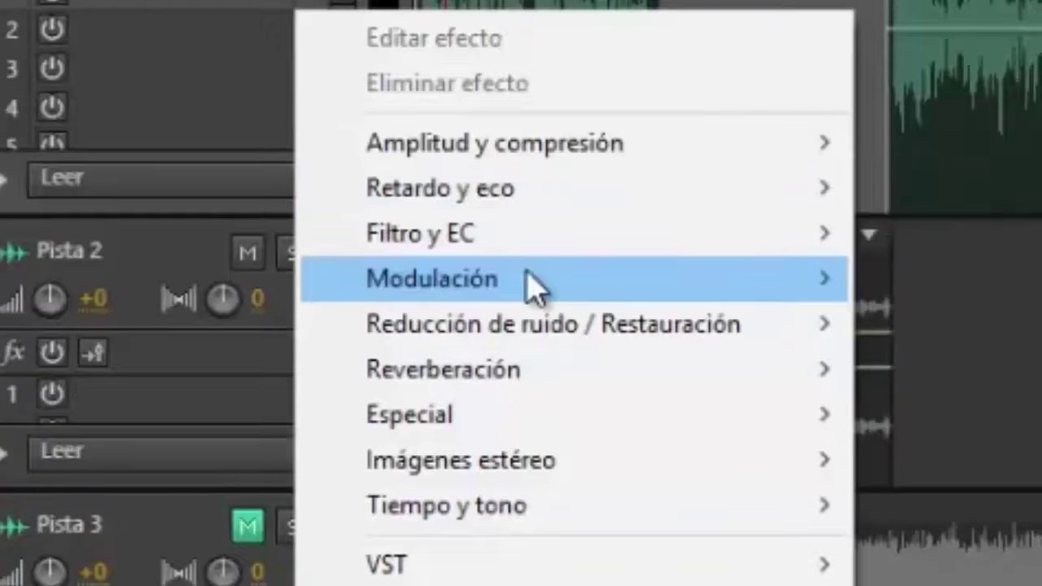
pyautogui.moveTo(535, 378)
pyautogui.moveTo(525, 167)
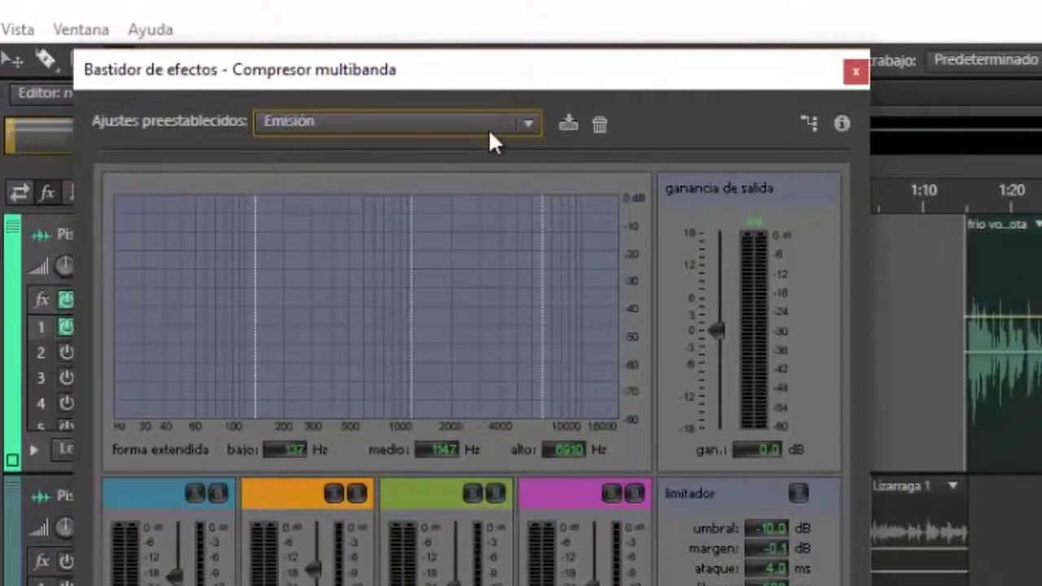
# Set the multiband compressor's preset to Emisión and close the effect window.
pyautogui.click(481, 129)
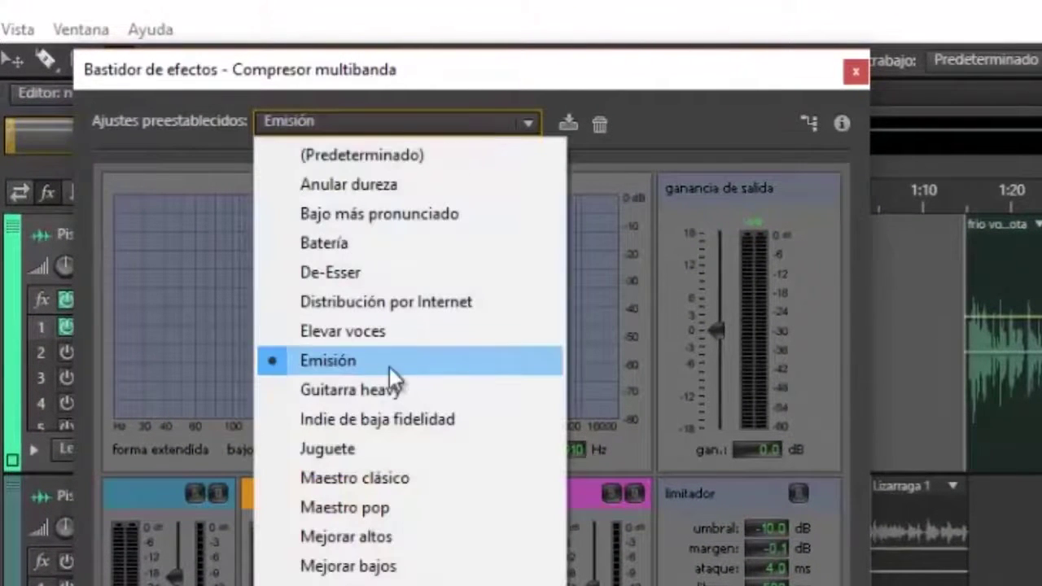
pyautogui.click(328, 366)
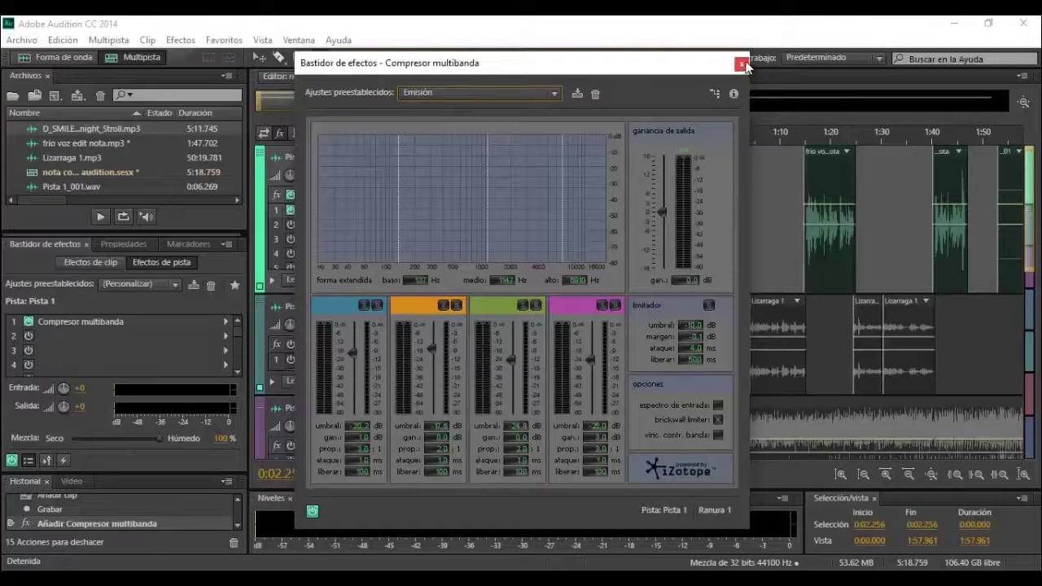
pyautogui.click(741, 64)
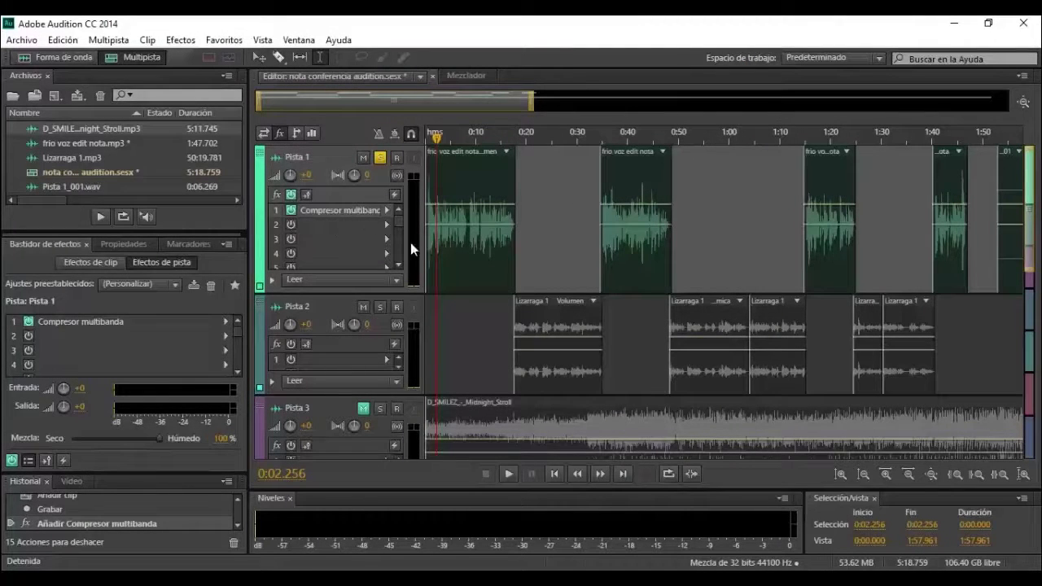
# Listen to the compressed narration on Pista 1 from about 2.3 s.
pyautogui.press('space')
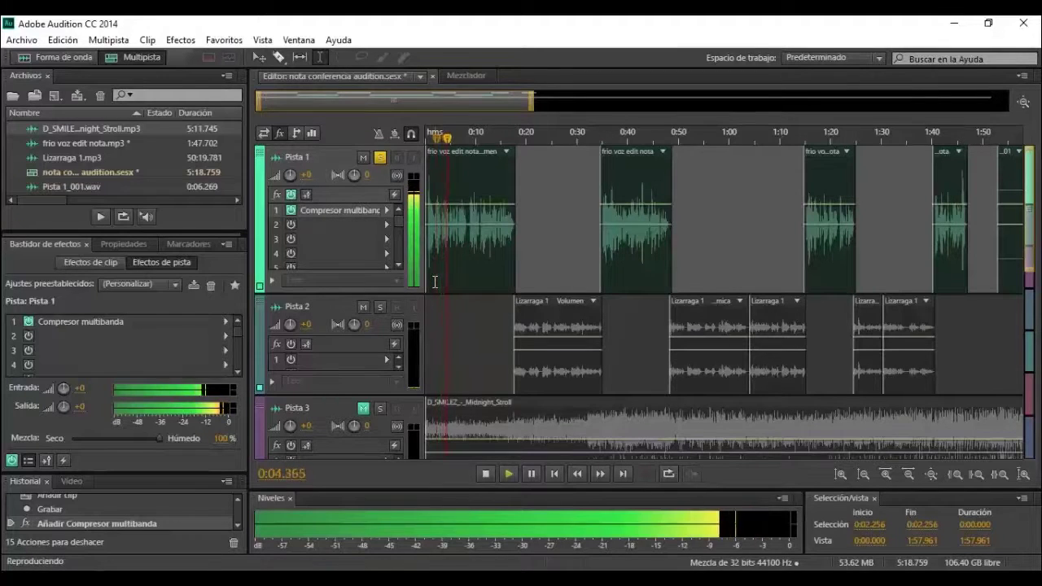
pyautogui.press('space')
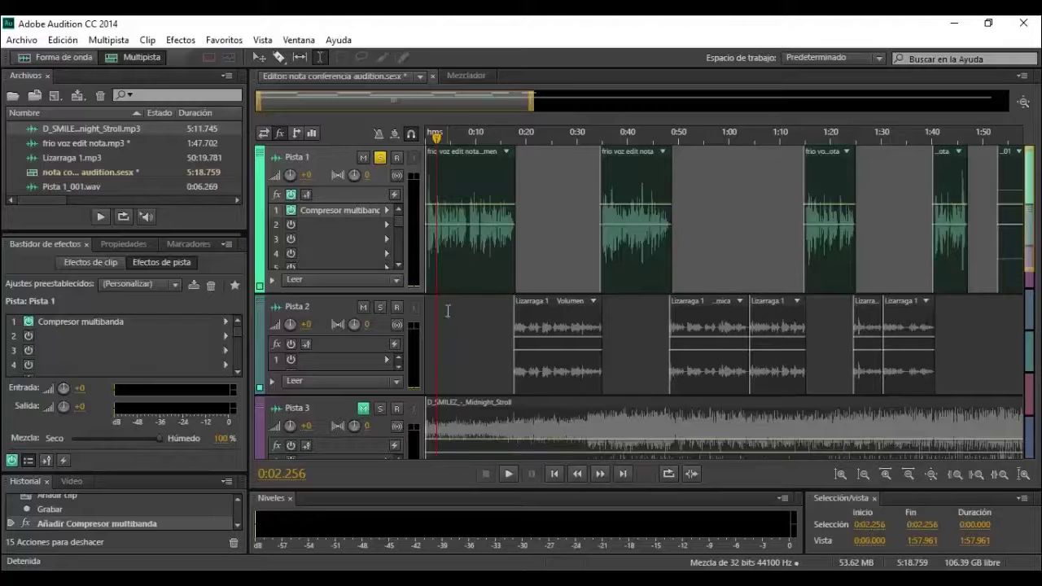
pyautogui.click(486, 312)
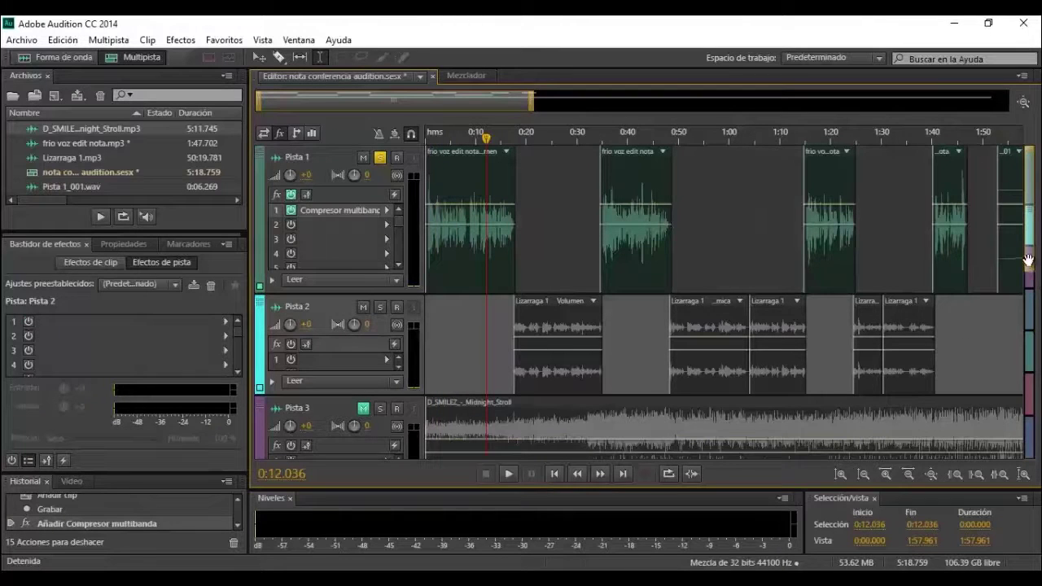
# Add a volume keyframe near the start of the Midnight_Stroll clip on Pista 3 and lower the music following it to about -12.8 dB.
pyautogui.moveTo(1031, 245)
pyautogui.mouseDown()
pyautogui.moveTo(1032, 293)
pyautogui.moveTo(1032, 246)
pyautogui.moveTo(1037, 259)
pyautogui.mouseUp()
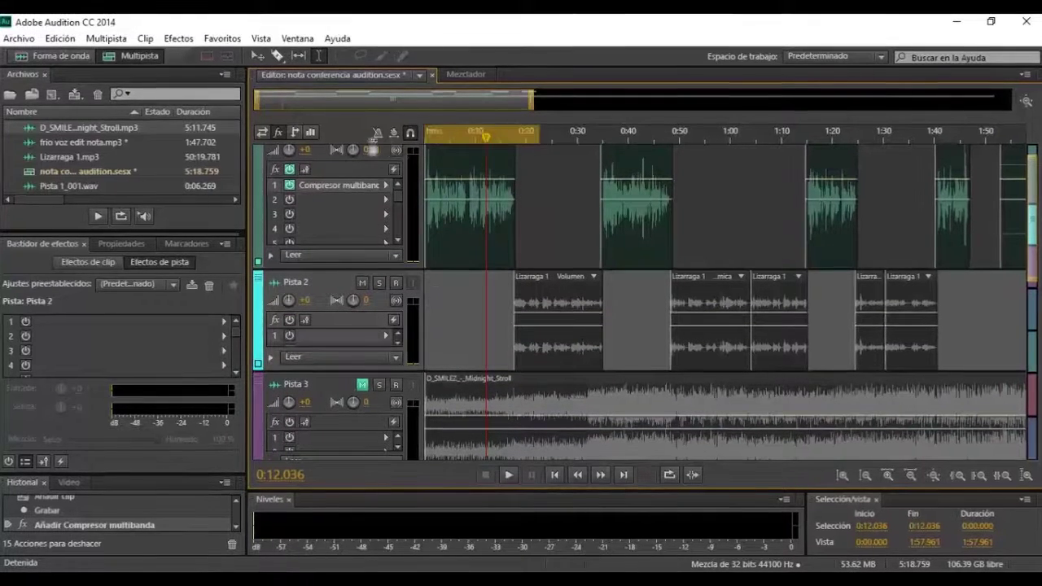
pyautogui.scroll(5, 437, 422)
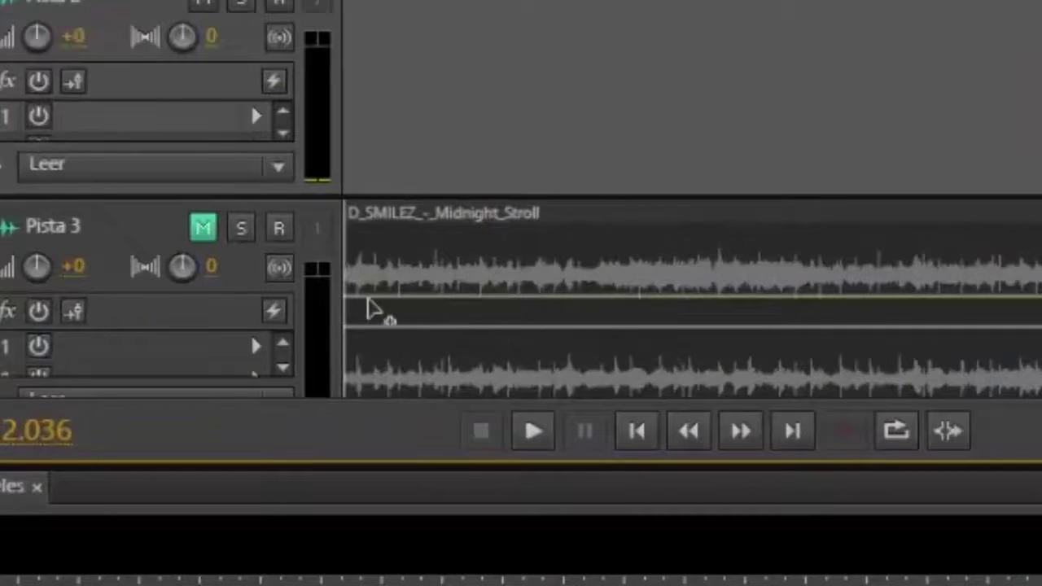
pyautogui.click(373, 298)
pyautogui.moveTo(388, 299); pyautogui.dragTo(384, 360)
# Play the mix from the beginning to check the music level under the narration.
pyautogui.press('Home')
pyautogui.press('space')
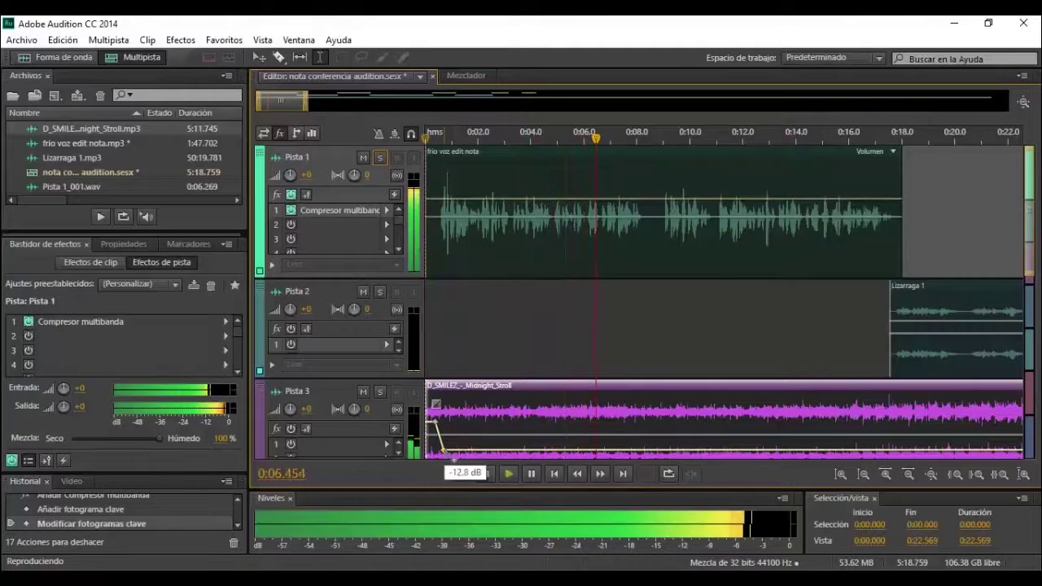
pyautogui.press('space')
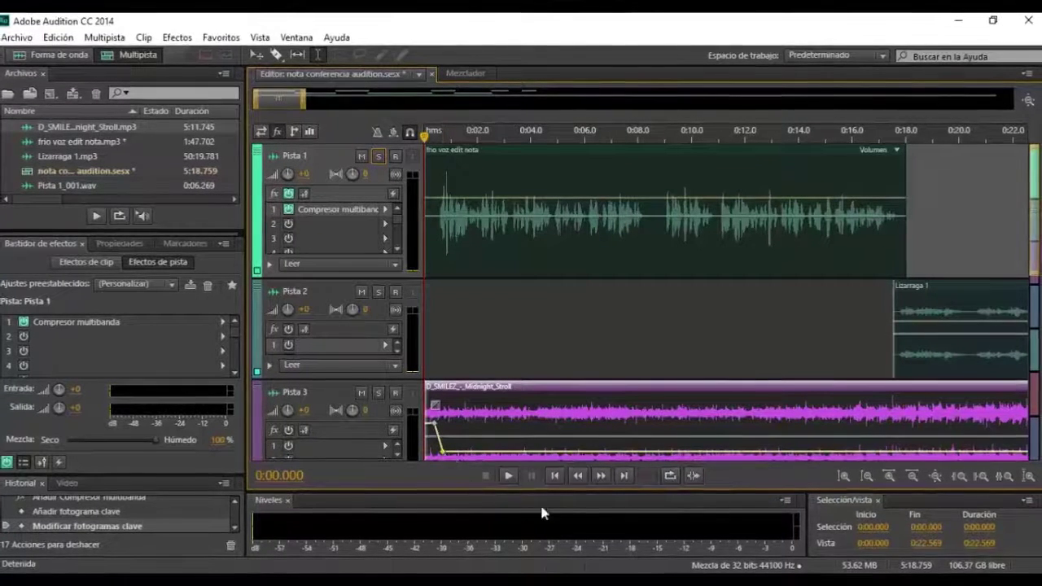
# Split the Midnight_Stroll clip near the end of the first narration, at about 0:17.8, and delete the part after the cut.
pyautogui.click(920, 480)
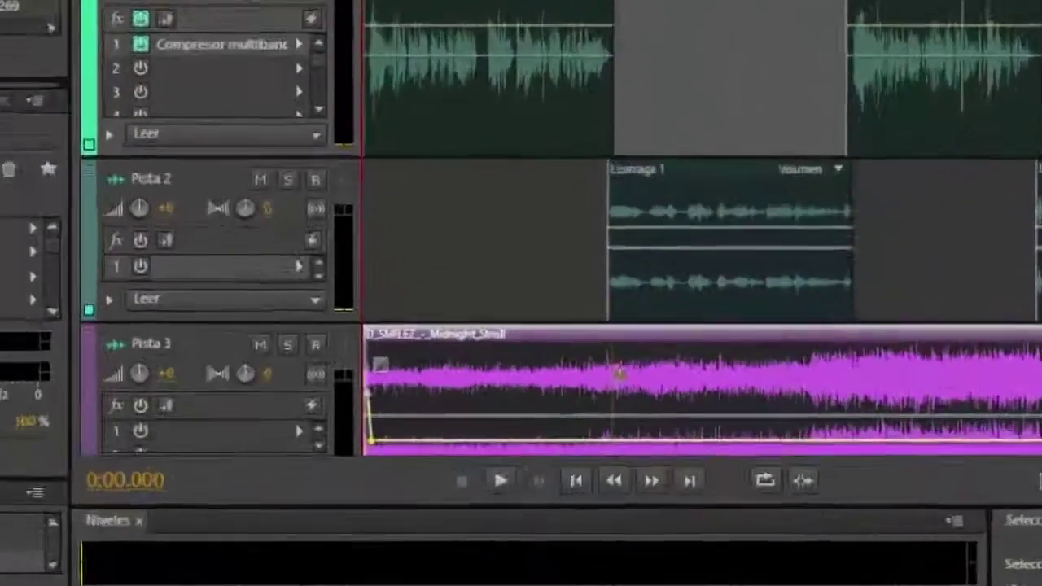
pyautogui.click(577, 410)
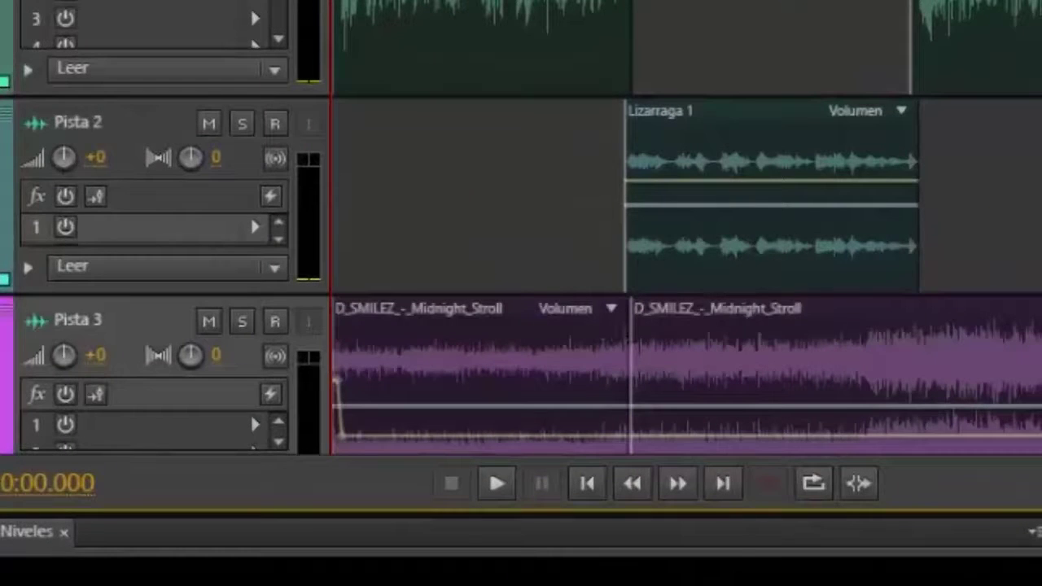
pyautogui.click(785, 376)
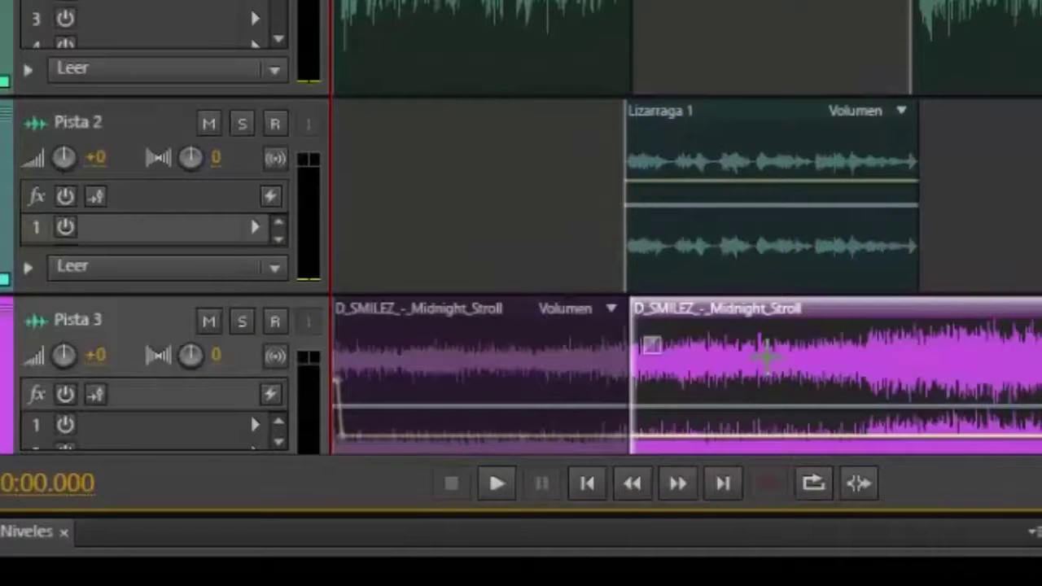
pyautogui.press('Delete')
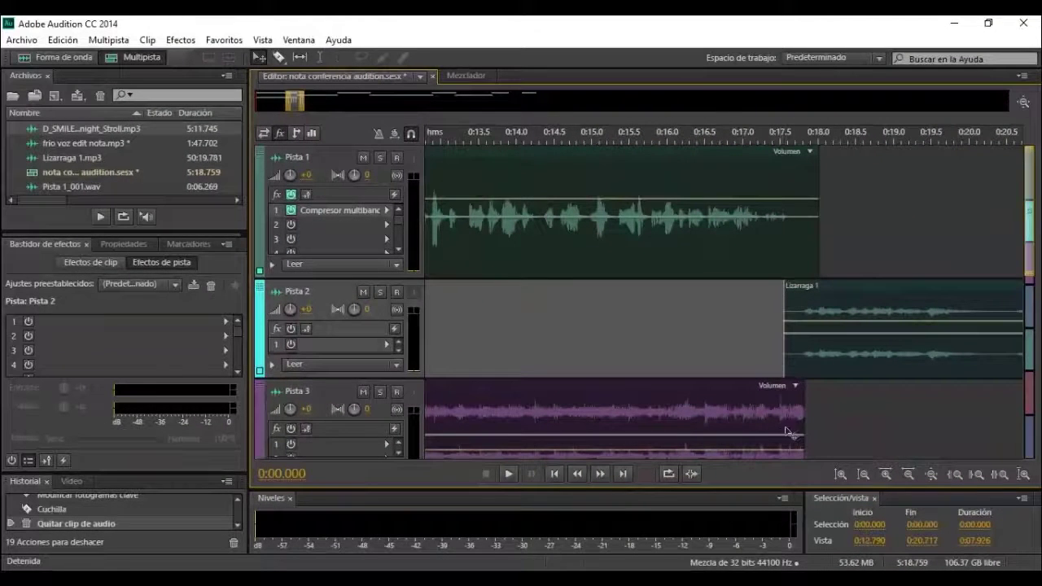
# Play the transition from the first narration into the interview from about 0:16.3.
pyautogui.click(785, 435)
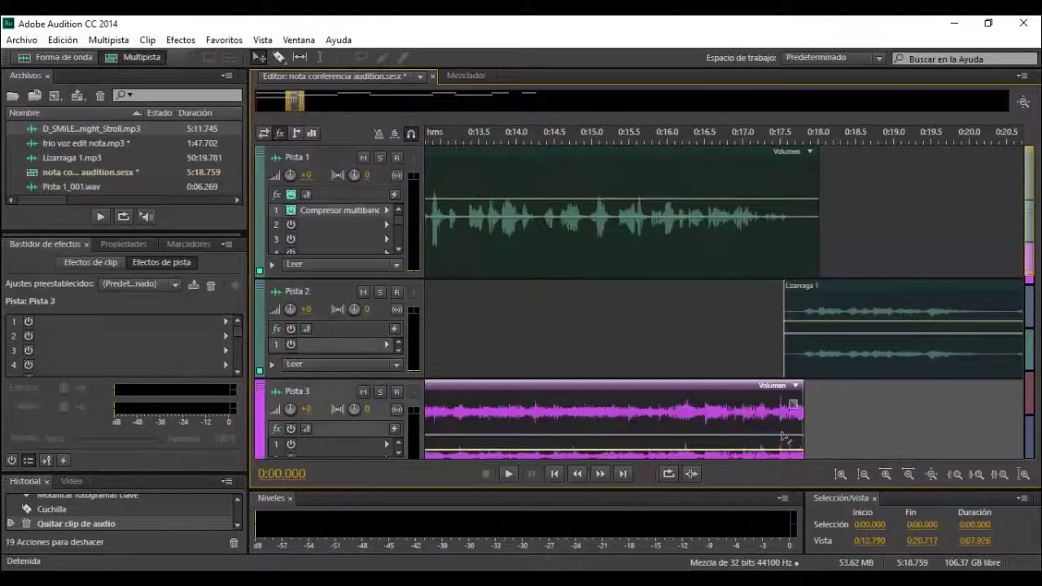
pyautogui.click(716, 341)
pyautogui.click(693, 336)
pyautogui.press('space')
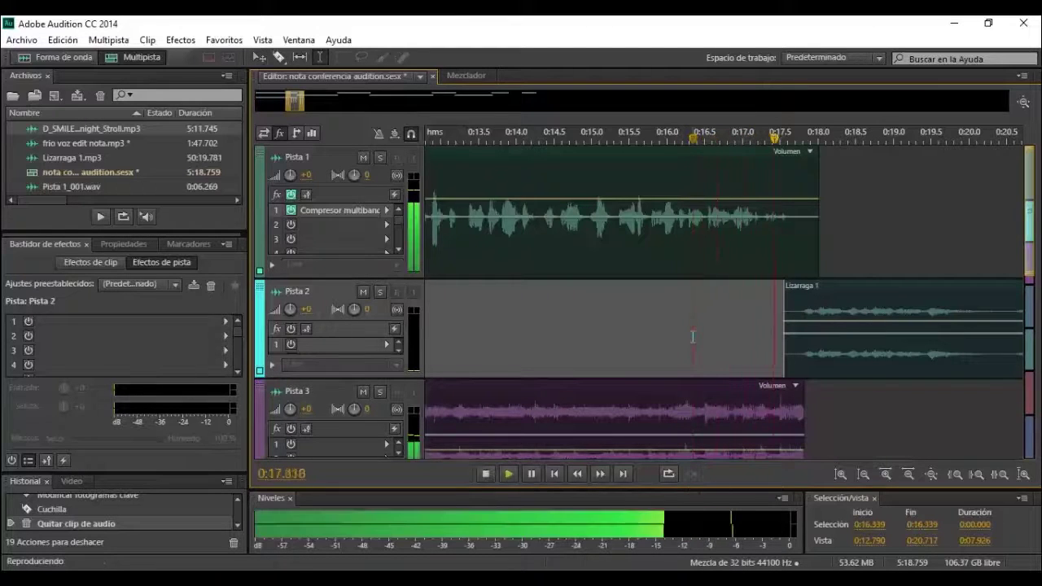
pyautogui.scroll(-2, 1029, 273)
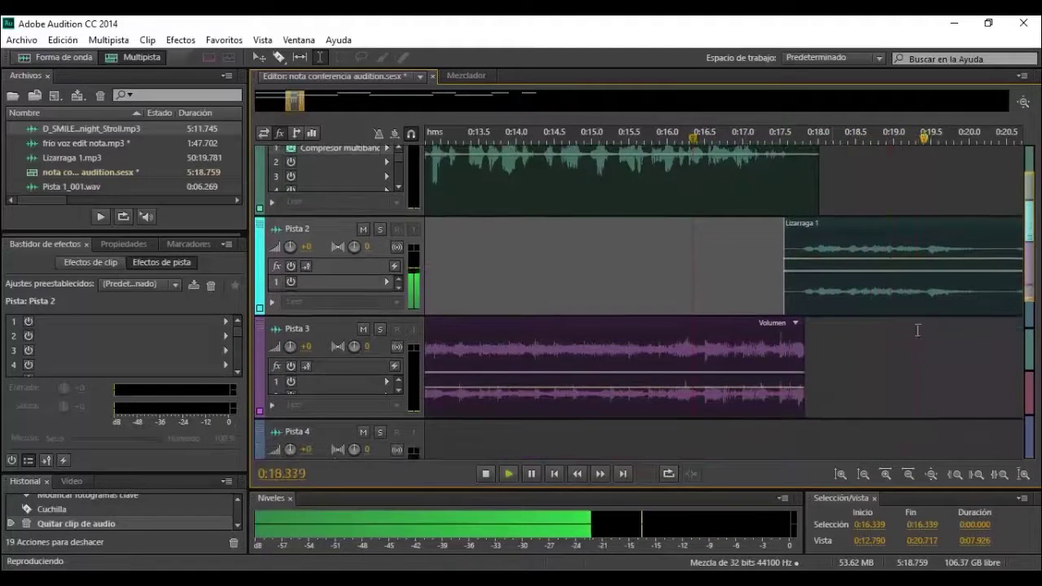
pyautogui.press('space')
# Extend the end of the music clip to about 0:18.5 and give it a curved fade-out about 1 s long.
pyautogui.moveTo(802, 346); pyautogui.dragTo(852, 344)
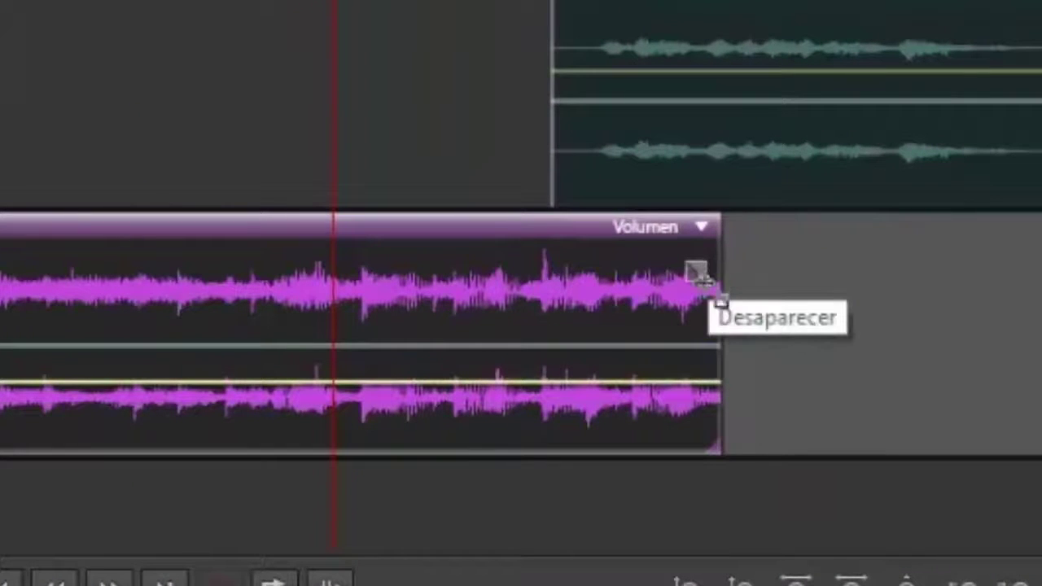
pyautogui.click(655, 130)
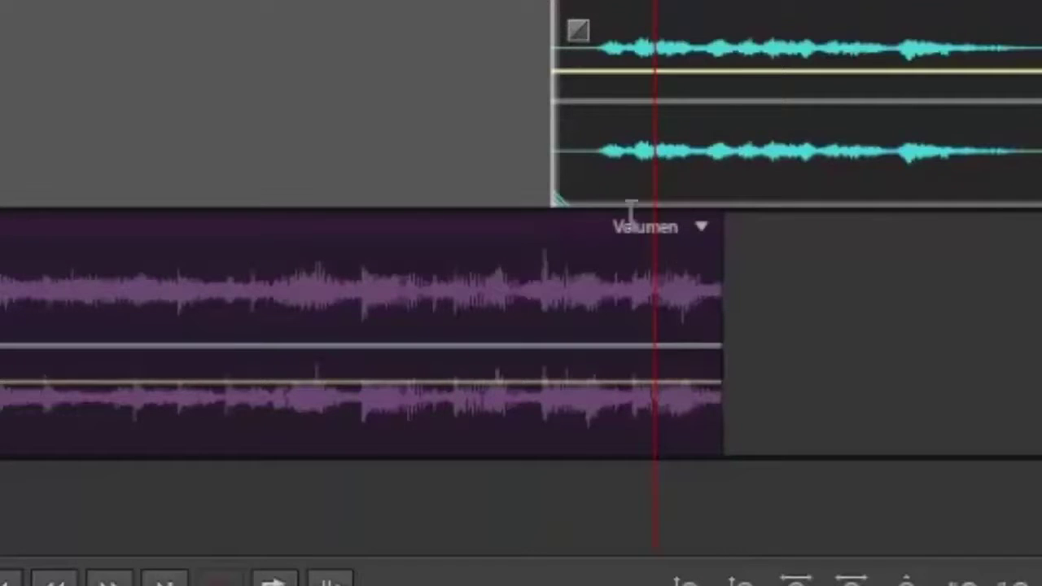
pyautogui.click(665, 314)
pyautogui.moveTo(692, 270); pyautogui.dragTo(199, 304)
pyautogui.moveTo(637, 359); pyautogui.dragTo(775, 398)
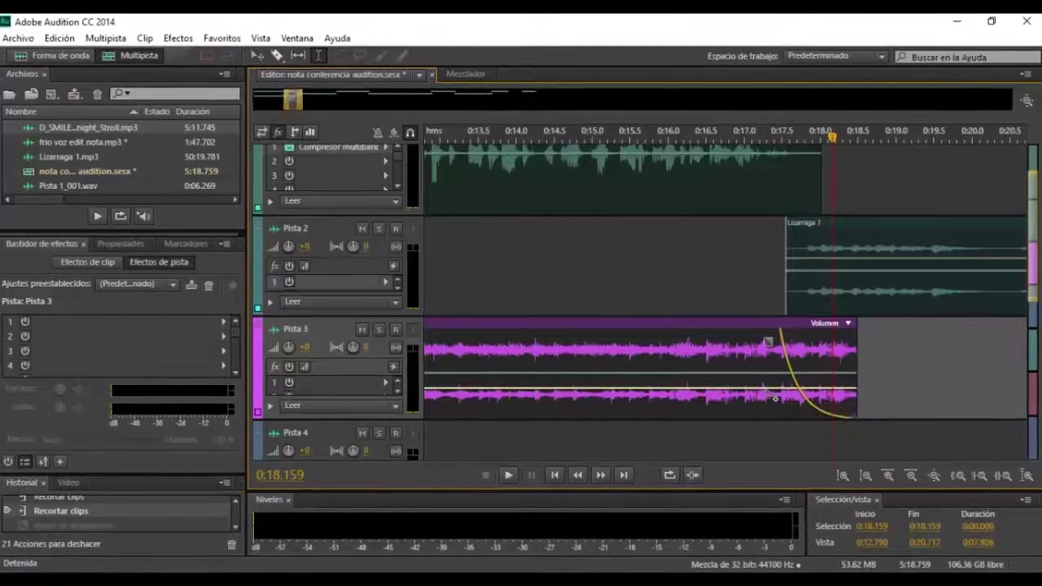
# Play the transition with the faded music from about 0:16.9.
pyautogui.click(736, 259)
pyautogui.press('space')
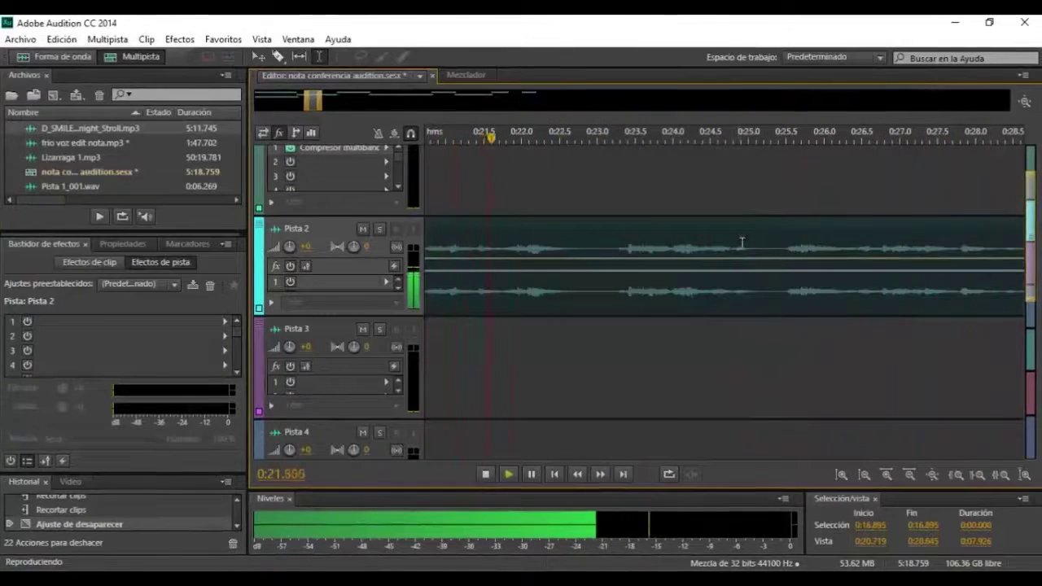
pyautogui.press('space')
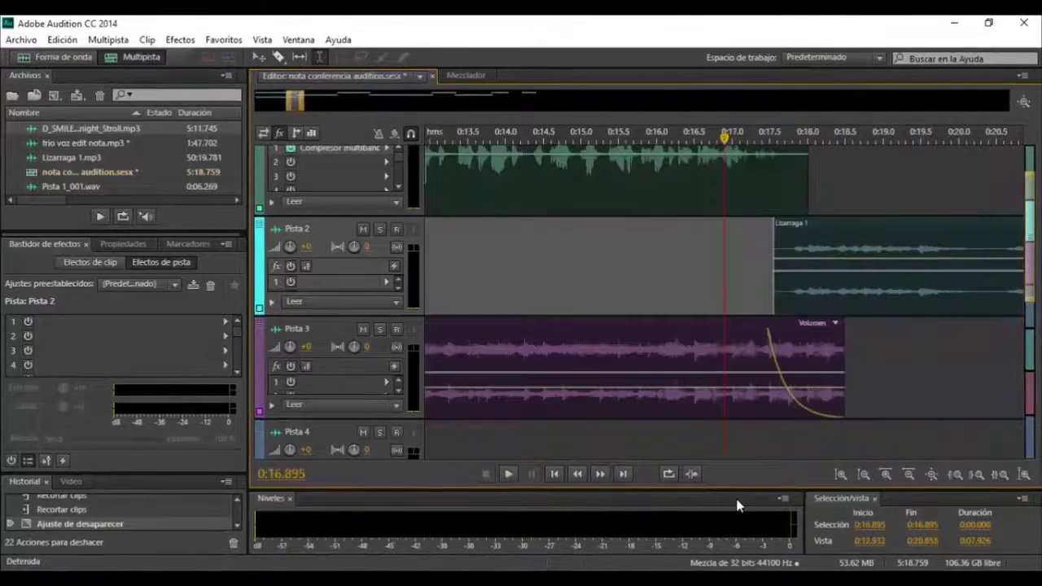
# Add a Multiband Compressor with the Emisión preset to the Maestro track.
pyautogui.scroll(-5, 724, 301)
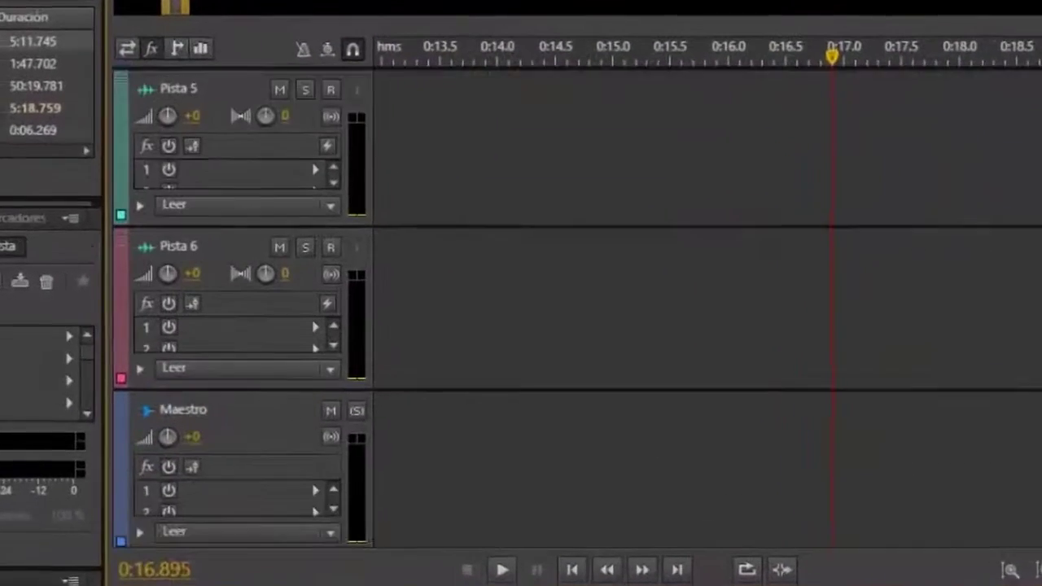
pyautogui.scroll(5, 700, 301)
pyautogui.scroll(-5, 700, 301)
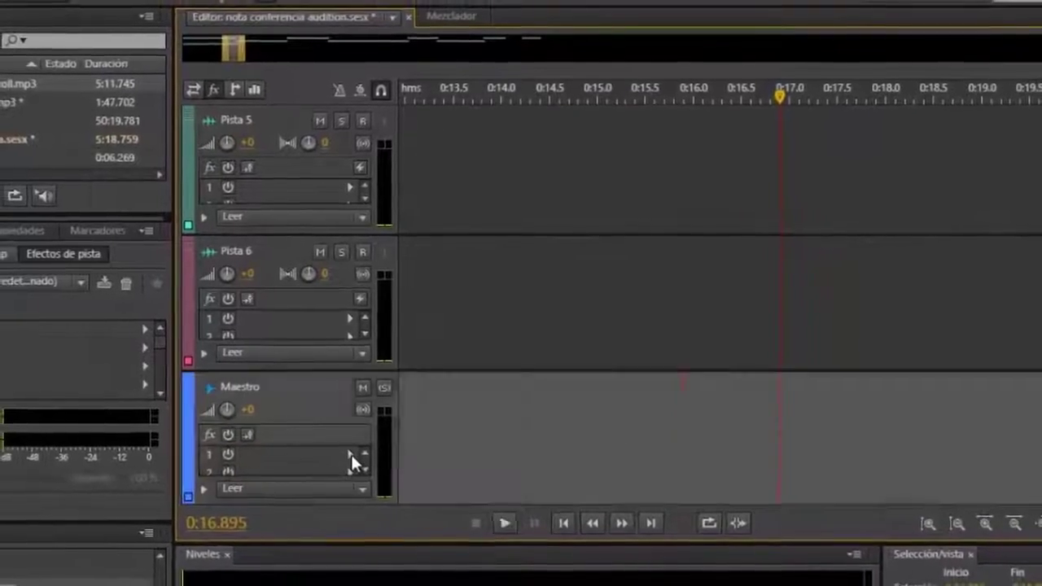
pyautogui.click(346, 457)
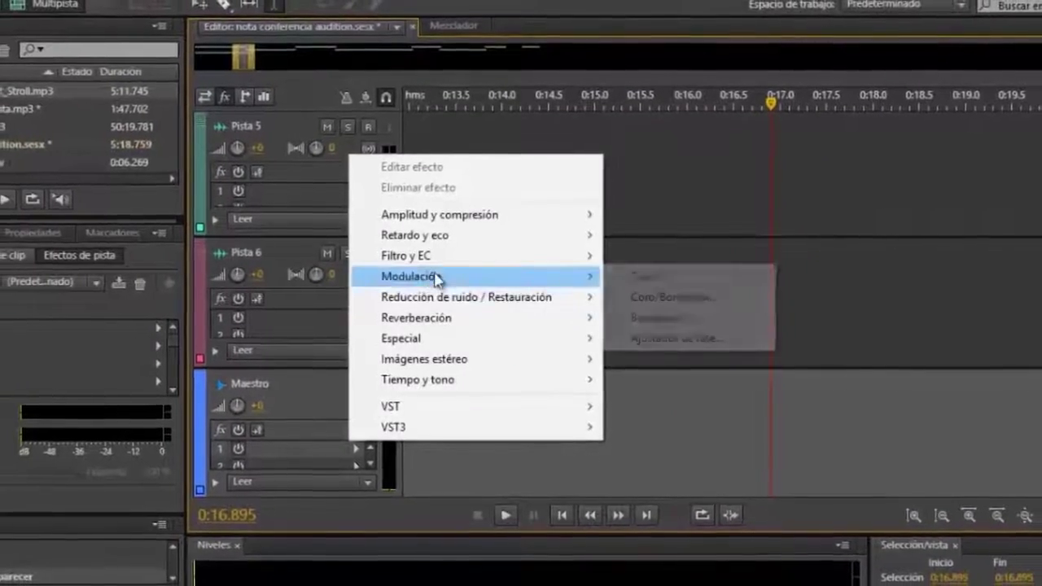
pyautogui.moveTo(495, 216)
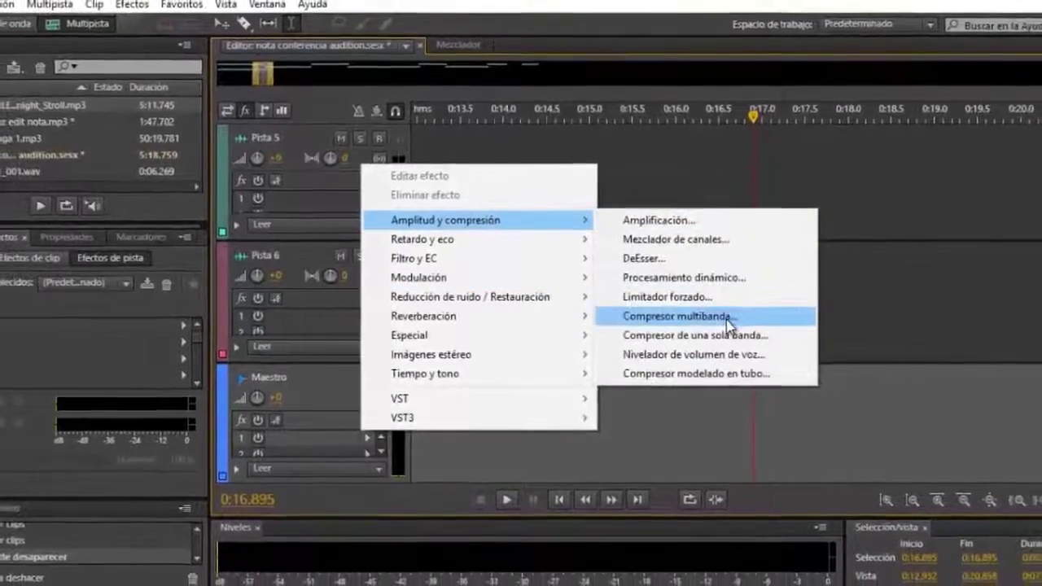
pyautogui.click(736, 317)
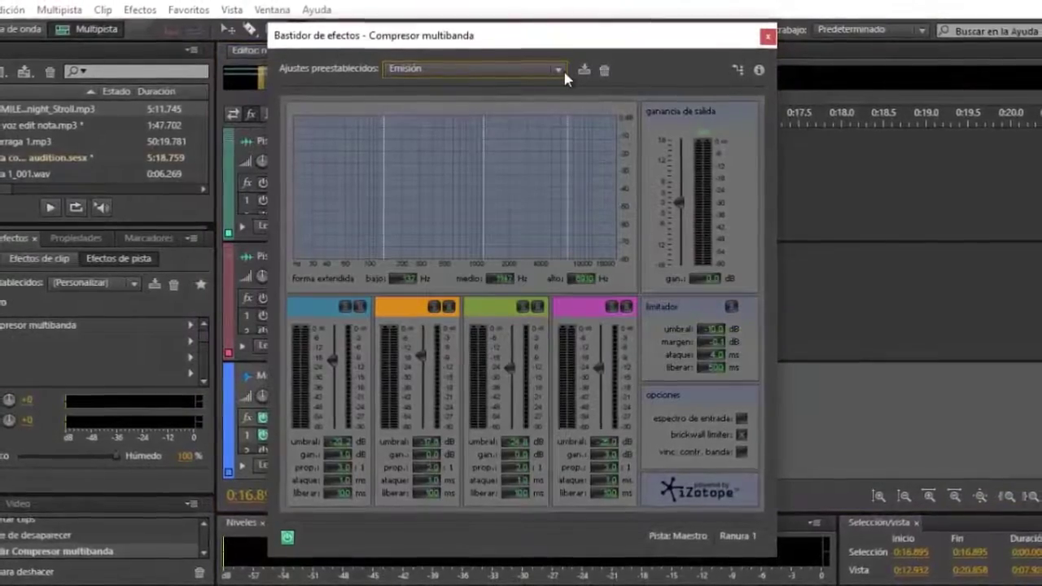
pyautogui.click(766, 37)
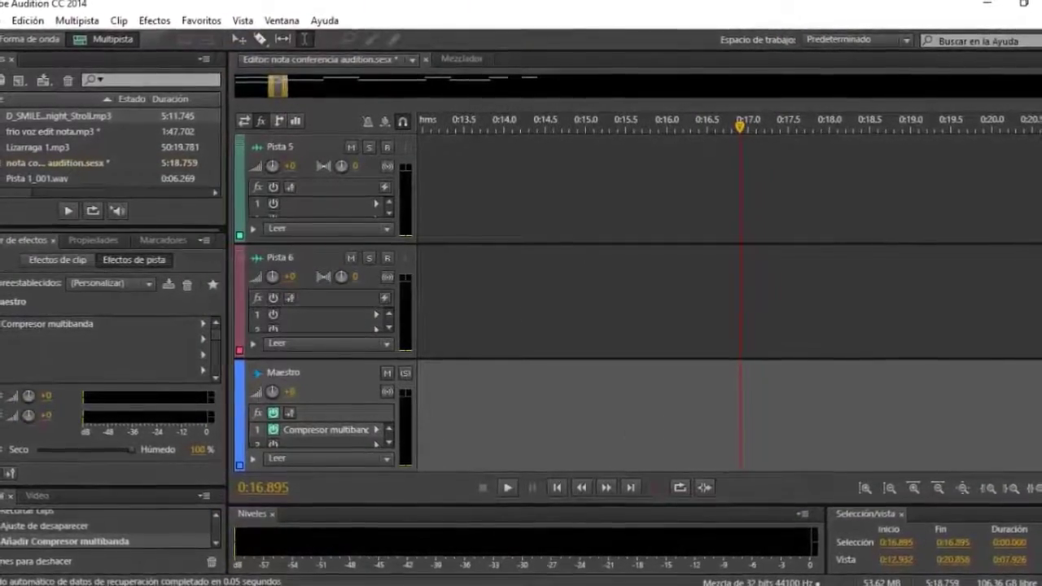
# Play the whole mix from the start, with the narration, interview and music clips in view.
pyautogui.scroll(5, 566, 255)
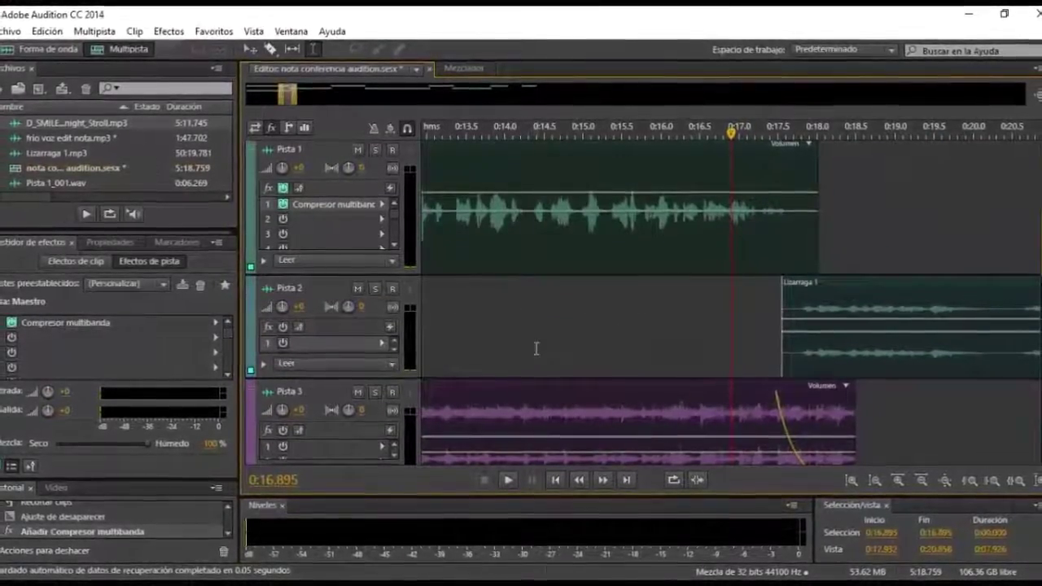
pyautogui.press('Home')
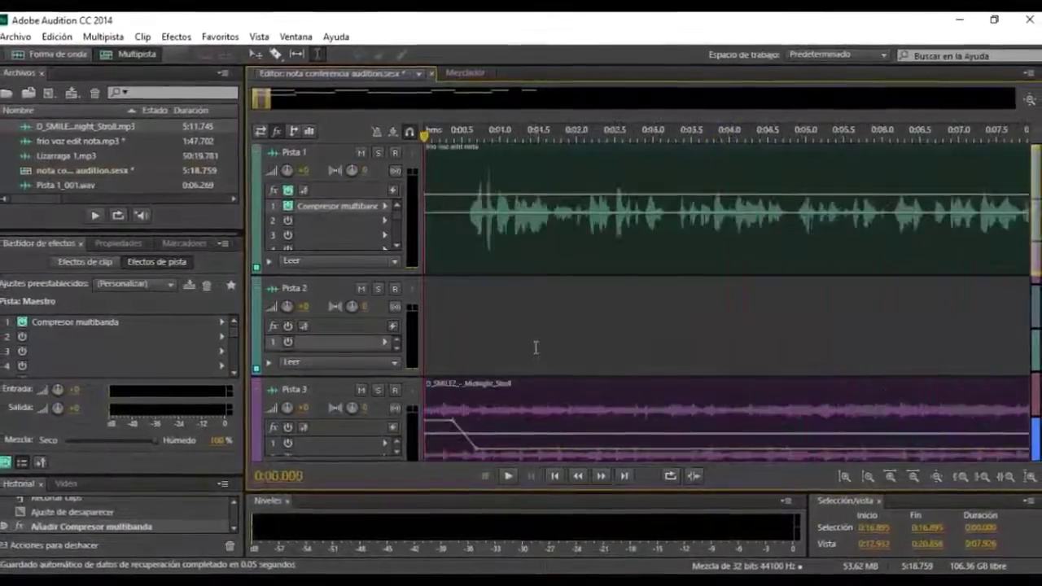
pyautogui.press('space')
pyautogui.press('-')
pyautogui.press('-')
pyautogui.press('-')
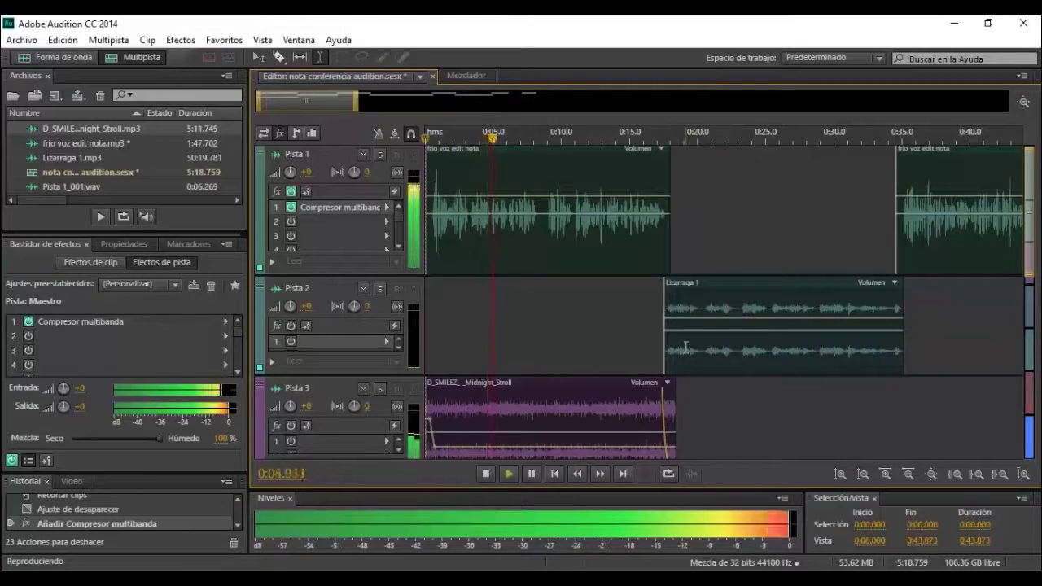
pyautogui.press('space')
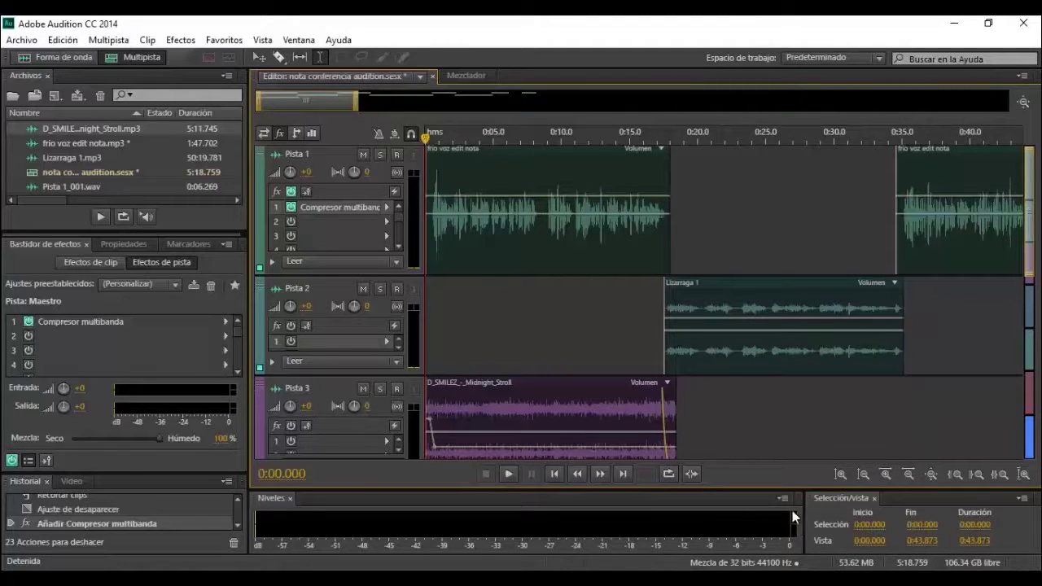
# Play the transition from the first narration into the interview from about 0:16.9.
pyautogui.click(651, 309)
pyautogui.press('space')
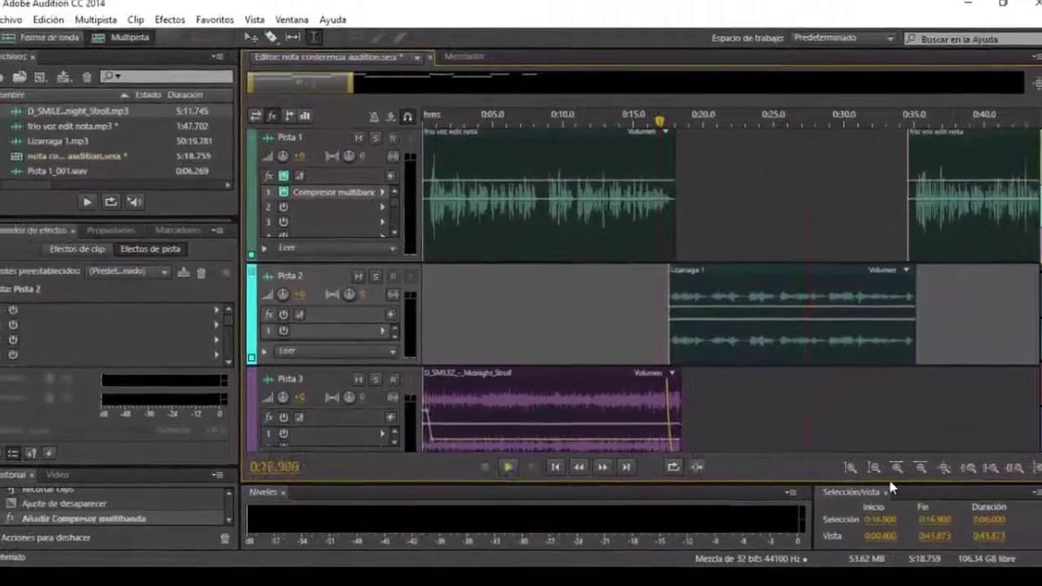
pyautogui.press('space')
pyautogui.click(932, 476)
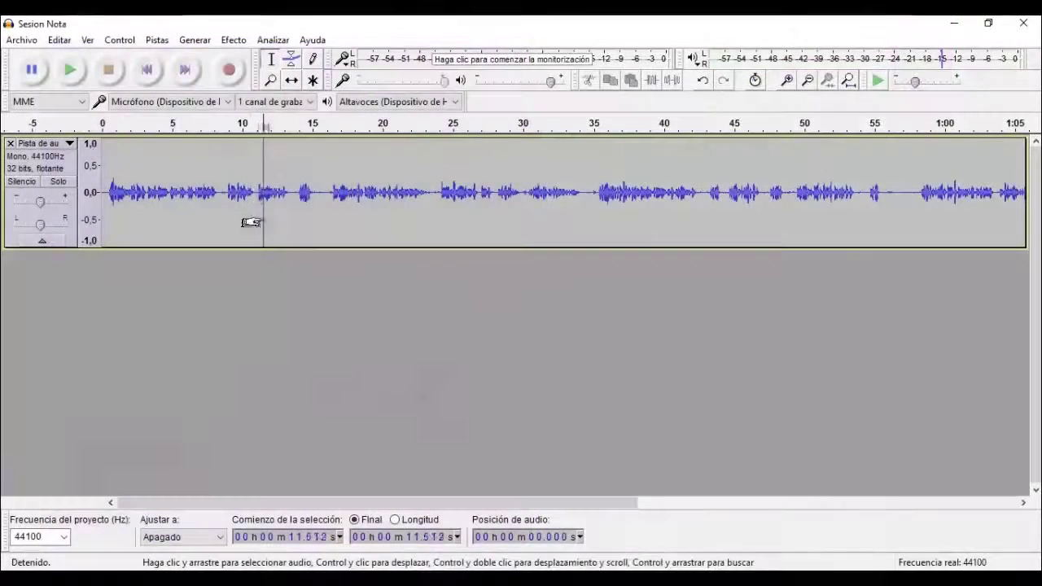
pyautogui.moveTo(257, 219); pyautogui.dragTo(330, 220)
pyautogui.hotkey('ctrl', '1')
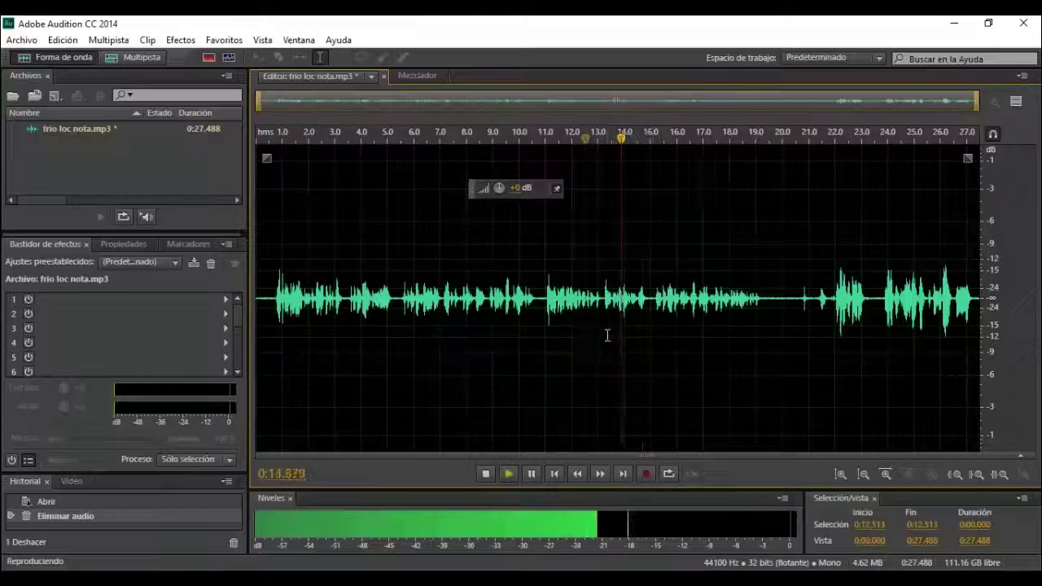
# In Audition, delete the section of frio loc nota.mp3 from about 0:13.2 to 0:15.1.
pyautogui.moveTo(652, 317); pyautogui.dragTo(603, 335)
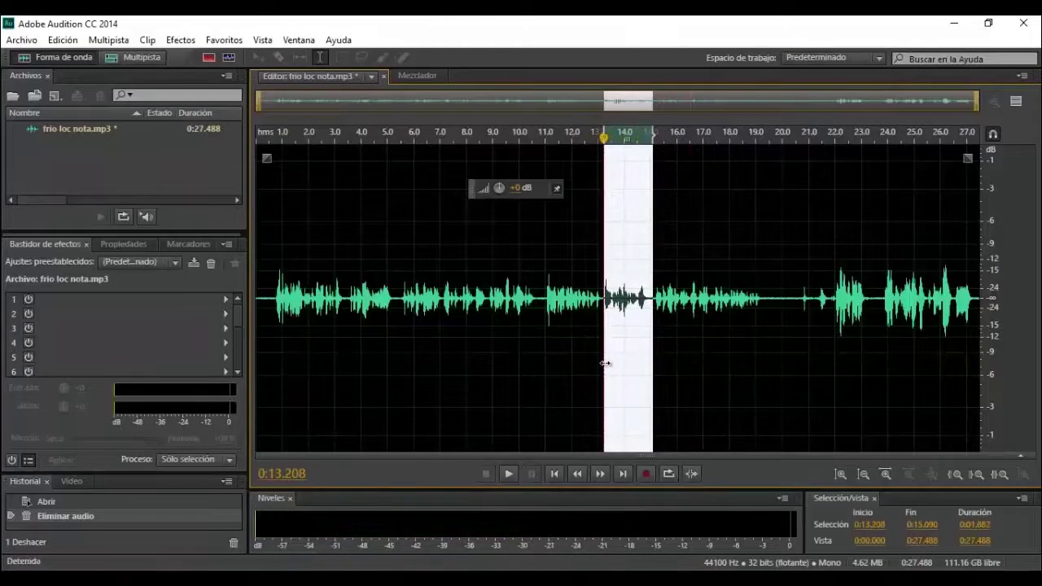
pyautogui.press('Delete')
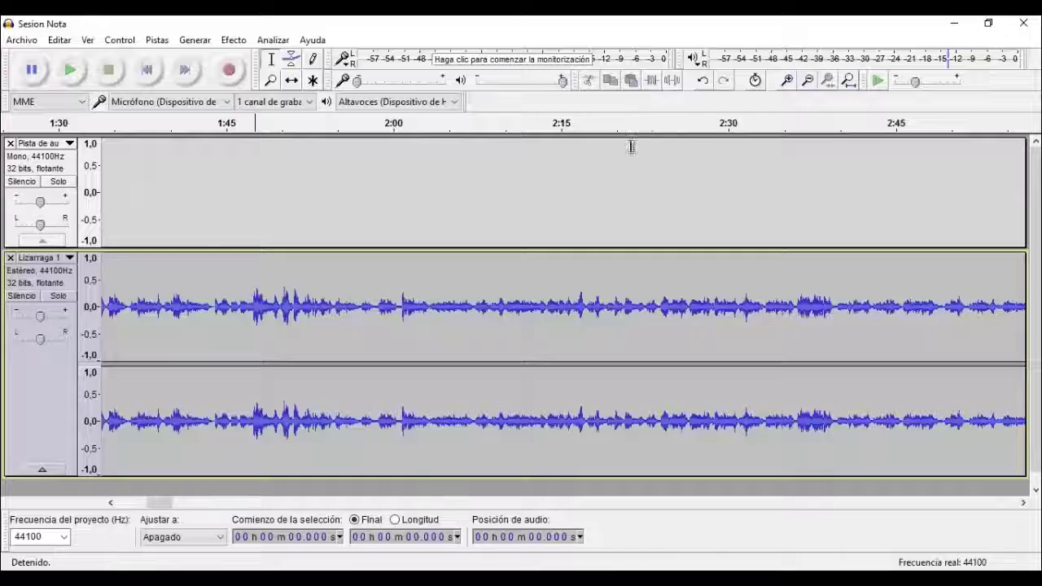
pyautogui.click(807, 80)
pyautogui.click(807, 80)
pyautogui.click(702, 81)
pyautogui.click(60, 40)
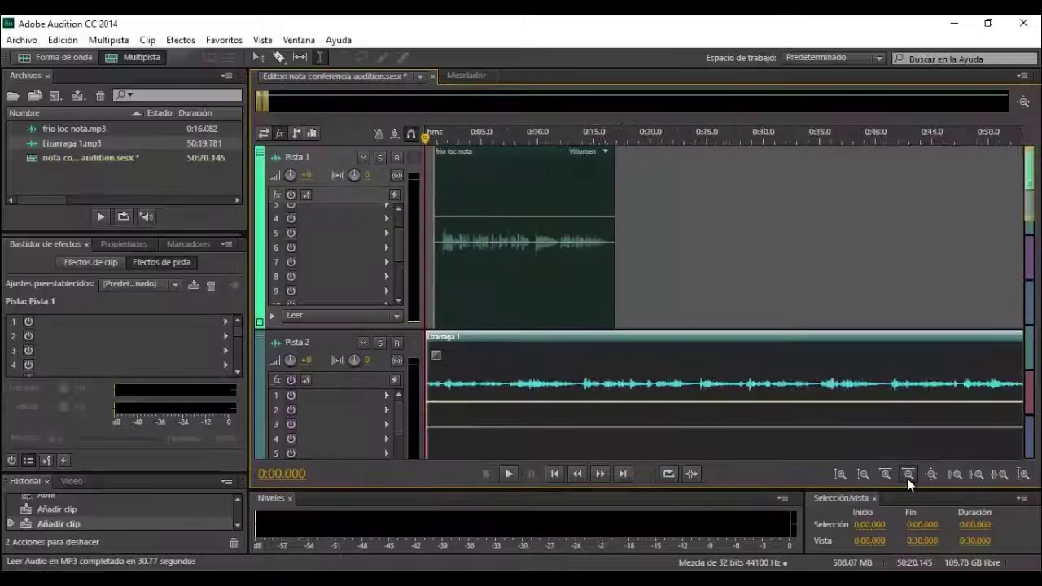
pyautogui.click(908, 476)
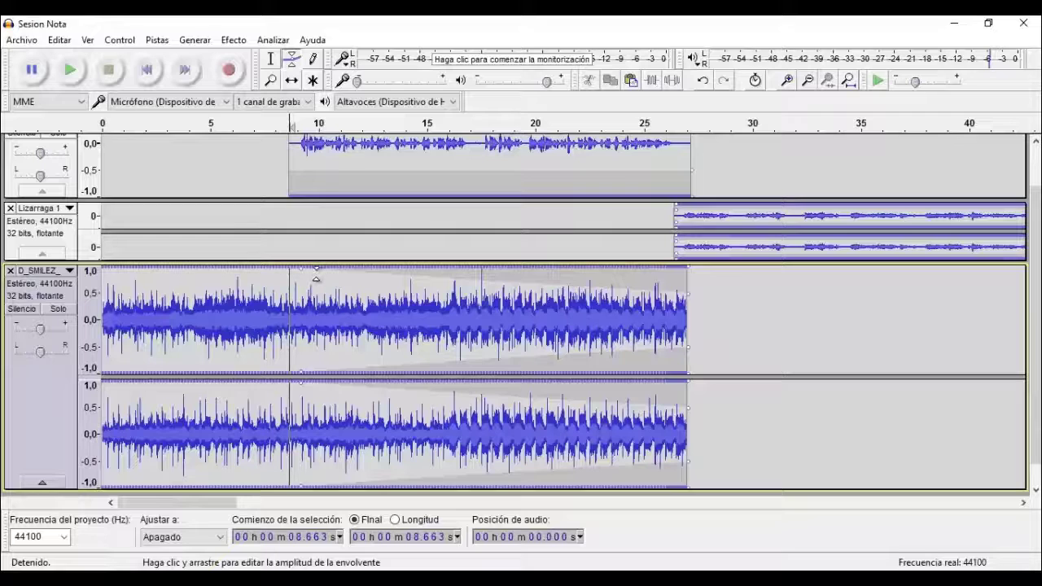
# Lower the Midnight_Stroll music under the first narration by adjusting its volume envelope points.
pyautogui.moveTo(321, 275); pyautogui.dragTo(303, 303)
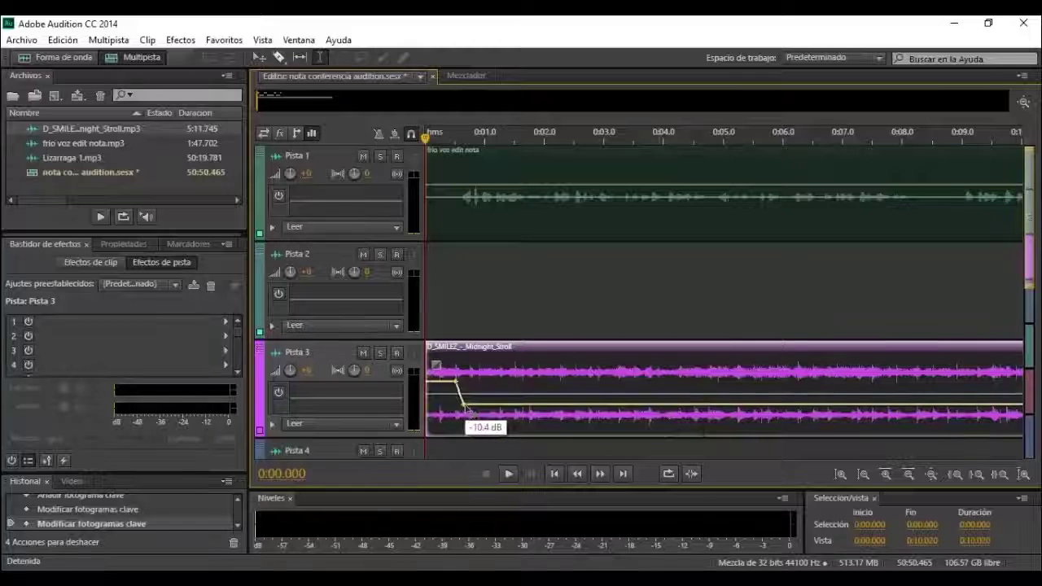
pyautogui.moveTo(456, 407); pyautogui.dragTo(471, 412)
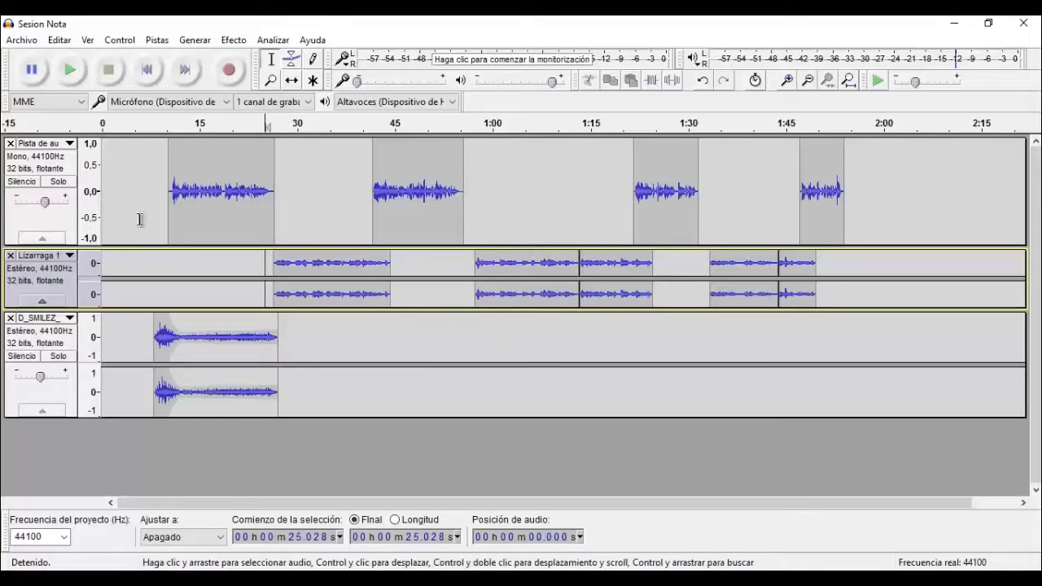
# In Audacity, start exporting the Sesion Nota project's audio as an MP3 file named Nota Final in the Nota folder.
pyautogui.click(24, 42)
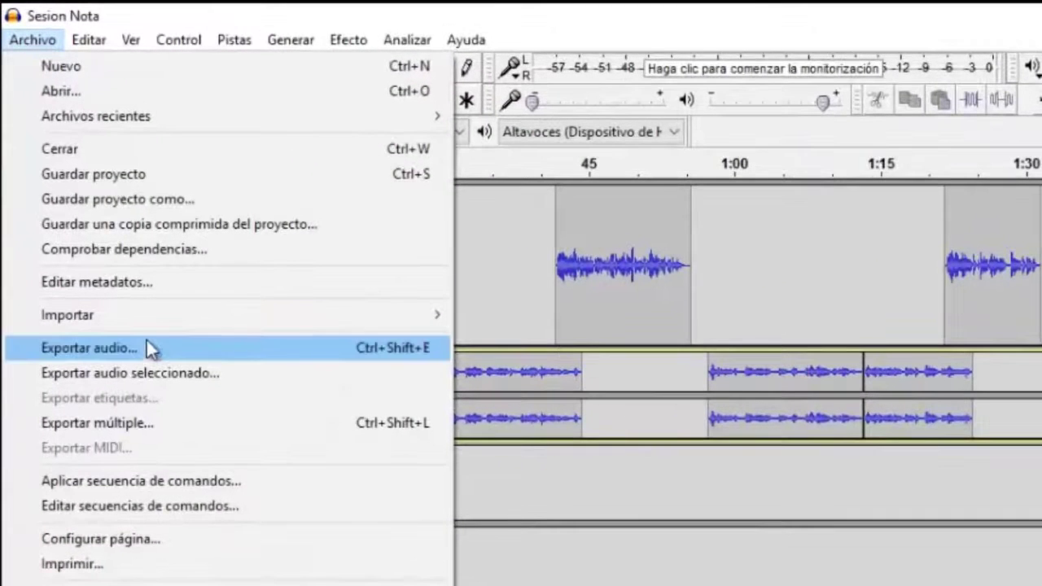
pyautogui.click(148, 348)
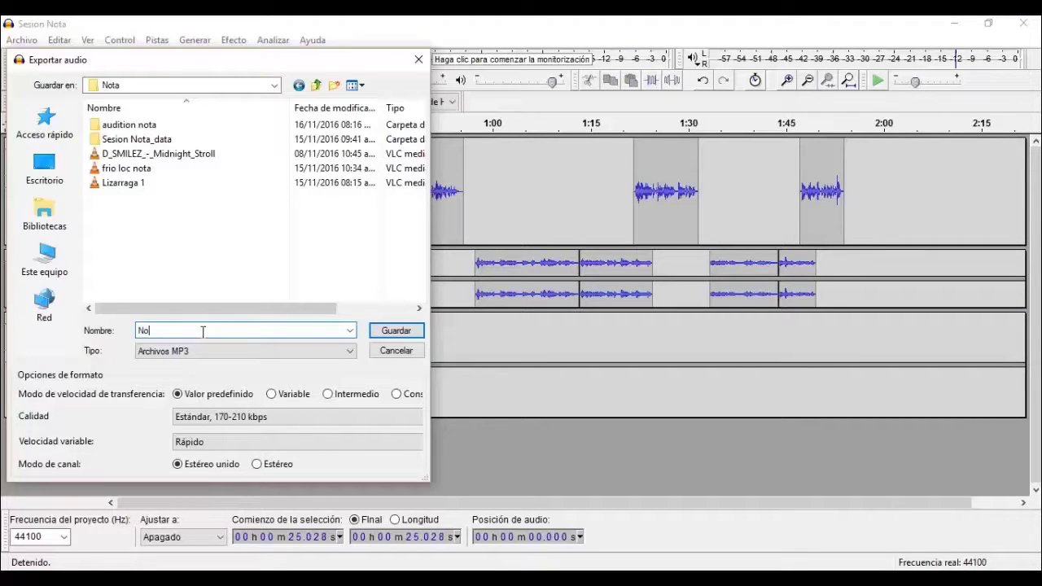
pyautogui.write('Nota F')
pyautogui.write('inal')
# Set the MP3 quality to Extremo, 220-260 kbps, and export the stereo mixdown with the existing metadata.
pyautogui.click(239, 417)
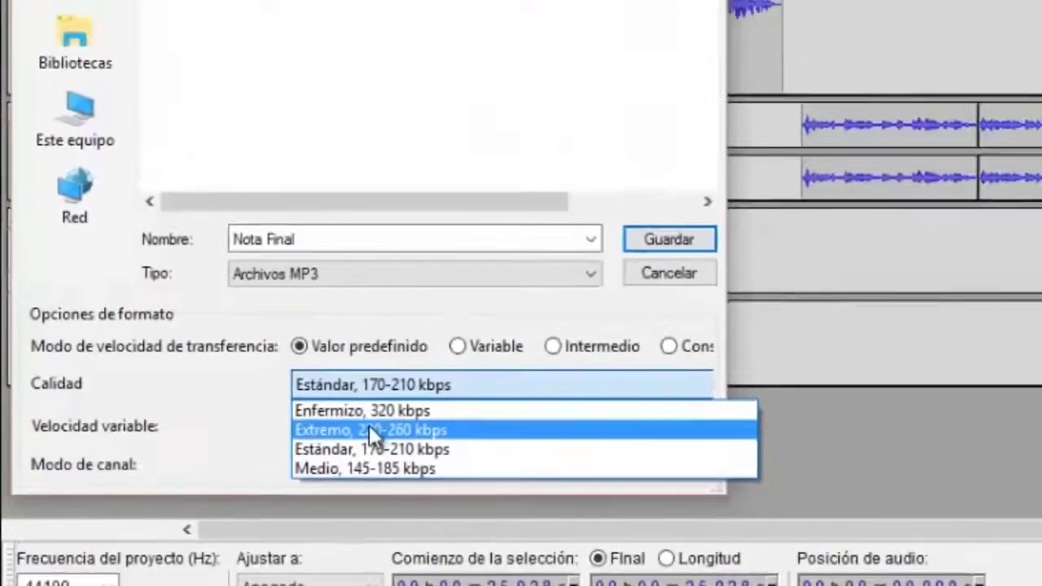
pyautogui.click(488, 421)
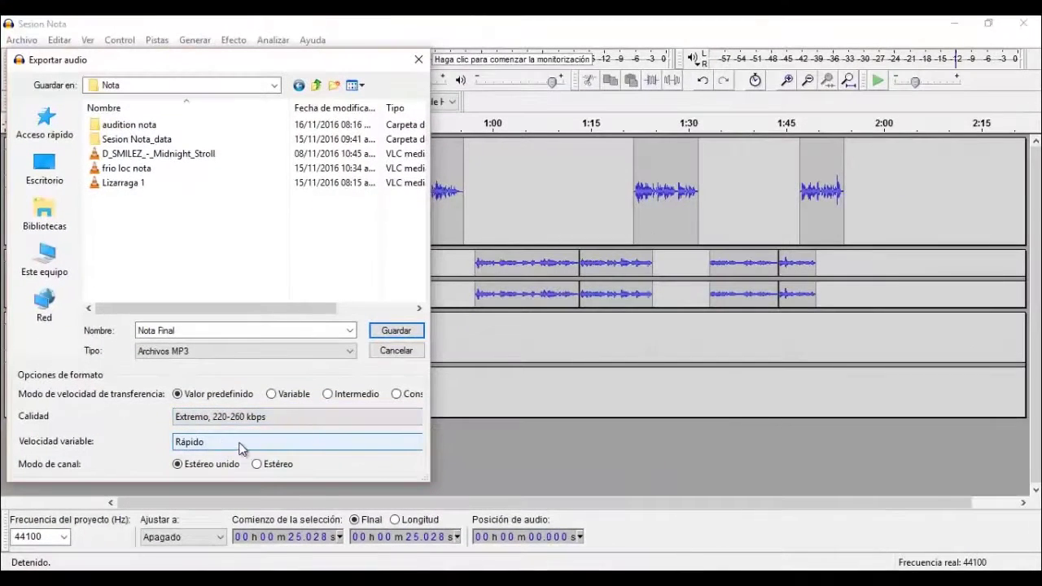
pyautogui.click(380, 334)
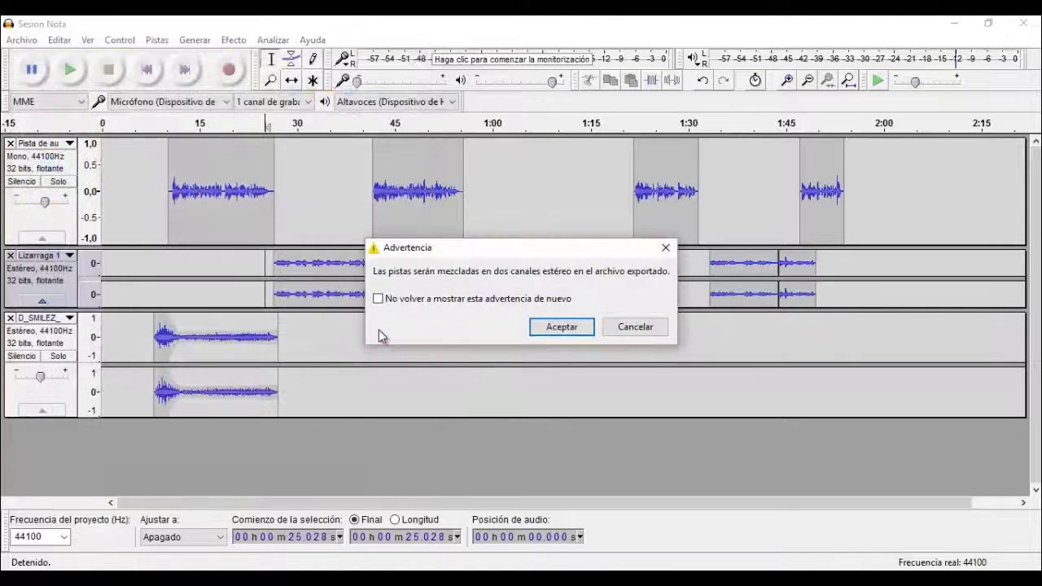
pyautogui.click(548, 334)
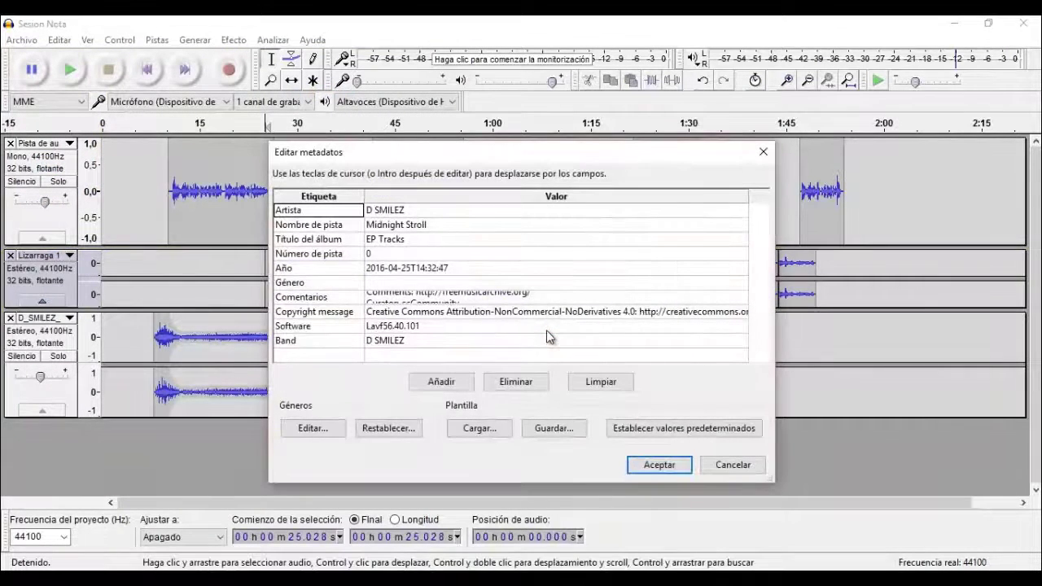
pyautogui.click(629, 469)
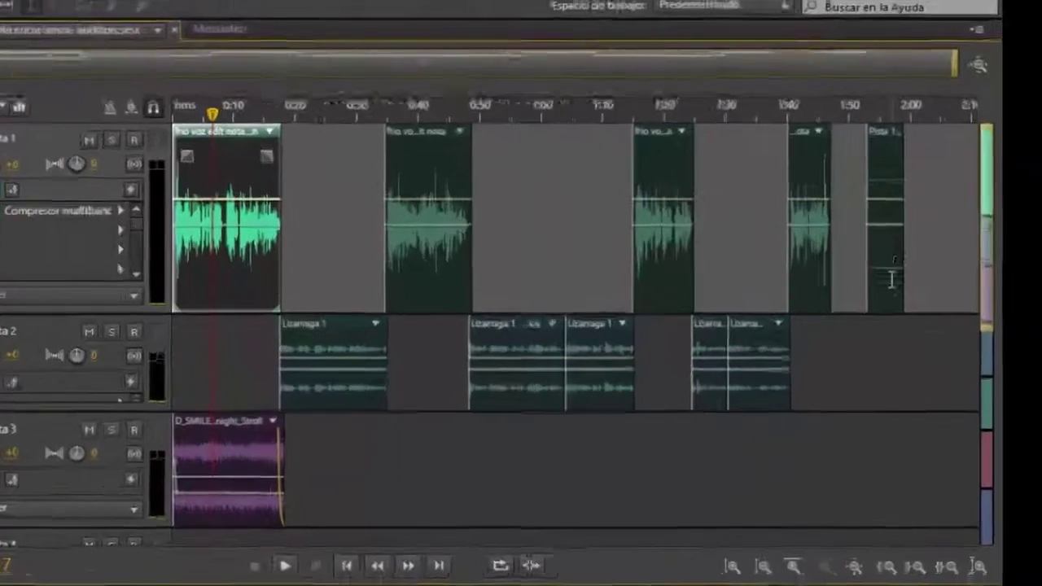
# In Audition, delete the leftover Pista 1 recording clip at about 1:57 on the first track.
pyautogui.click(959, 260)
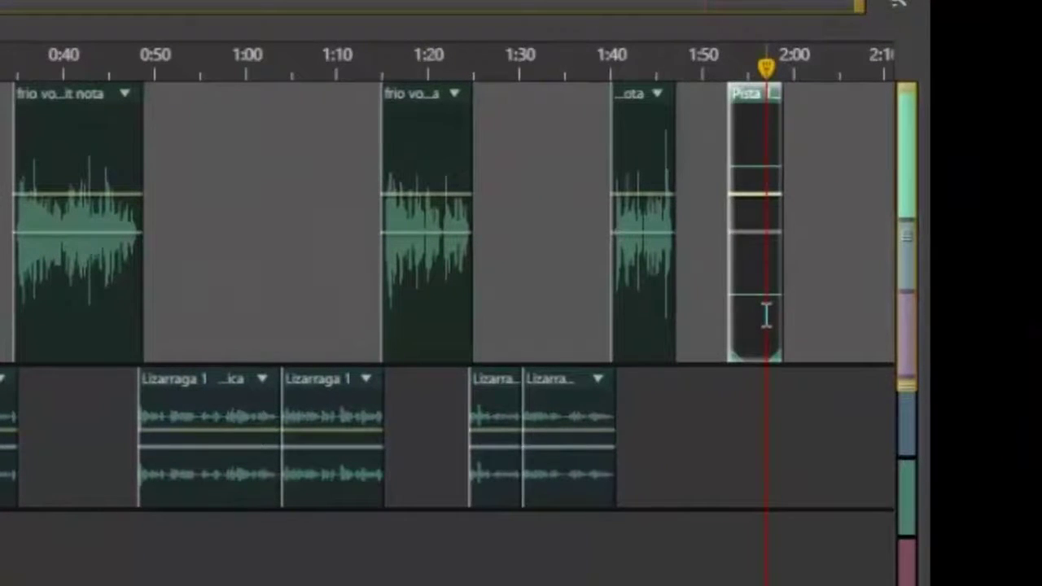
pyautogui.press('Delete')
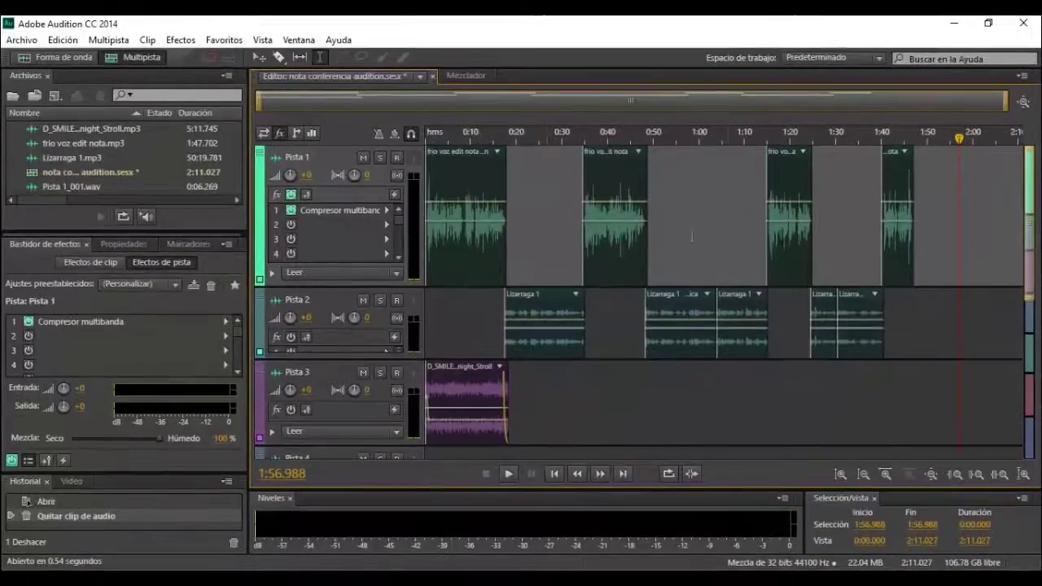
# Start exporting a multitrack mixdown of the entire session, naming the file Nota Final en Audition.
pyautogui.click(22, 40)
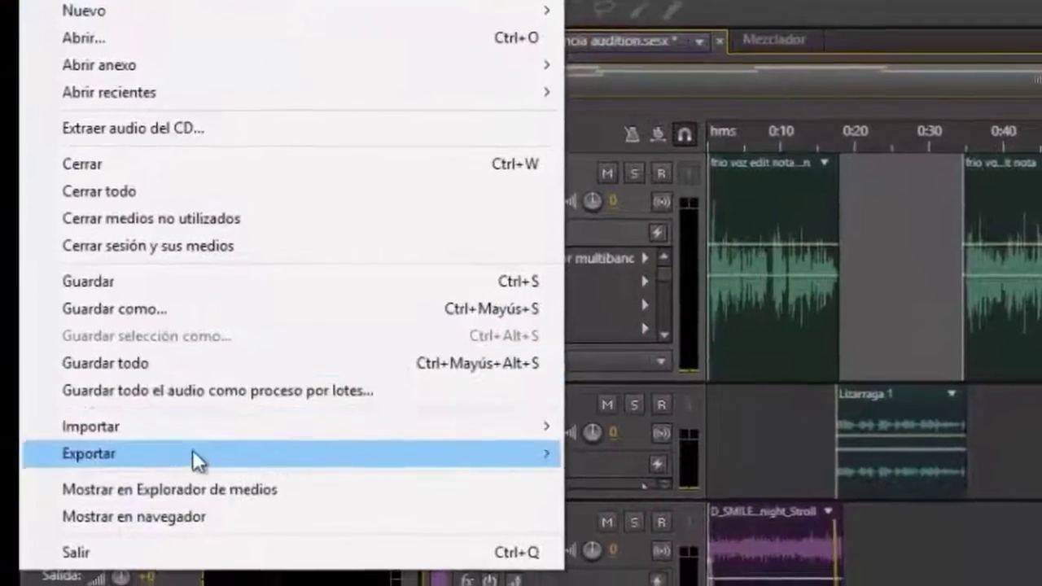
pyautogui.moveTo(114, 329)
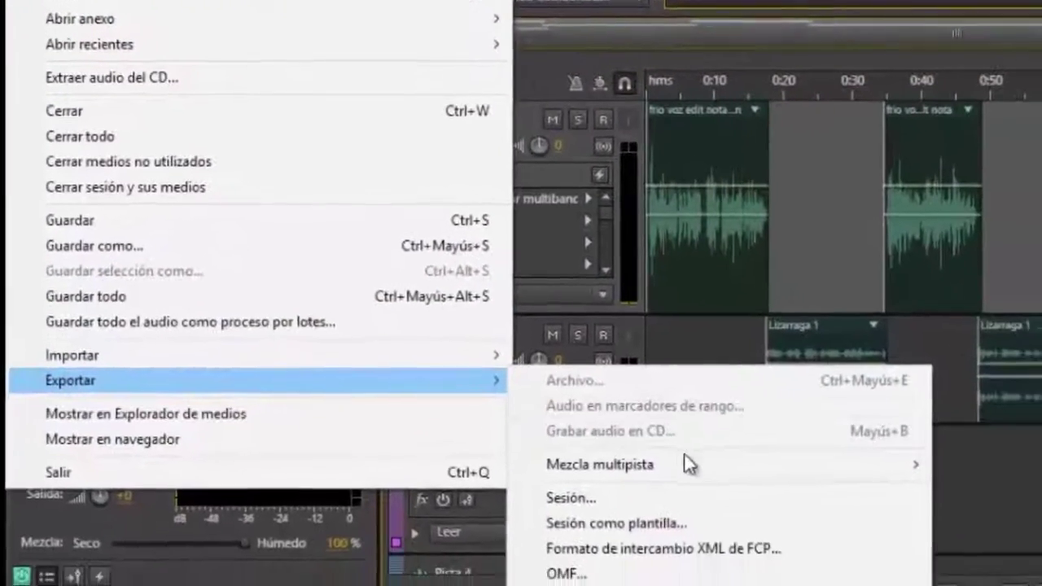
pyautogui.moveTo(737, 512)
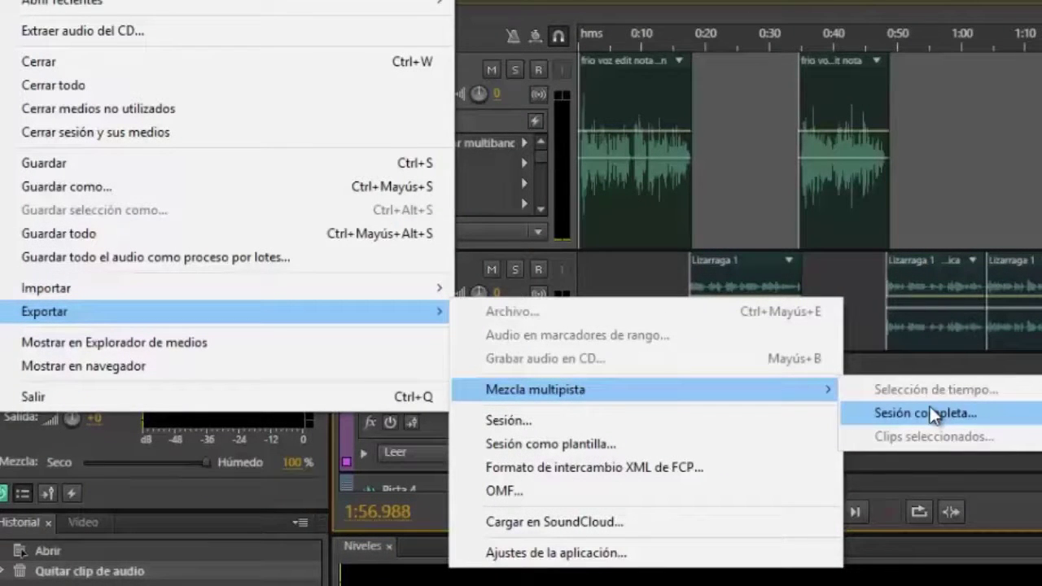
pyautogui.click(930, 406)
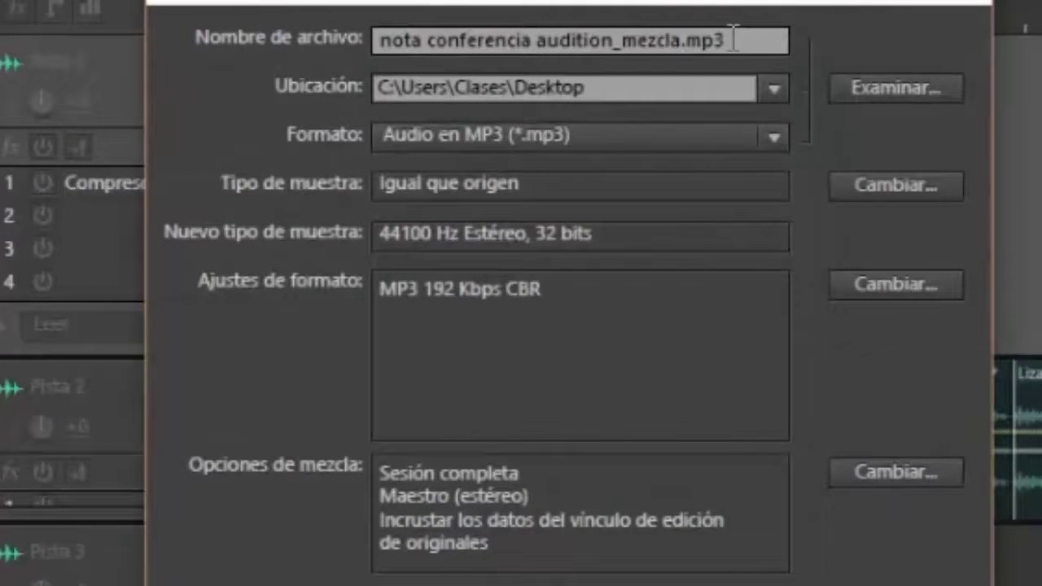
pyautogui.click(733, 39)
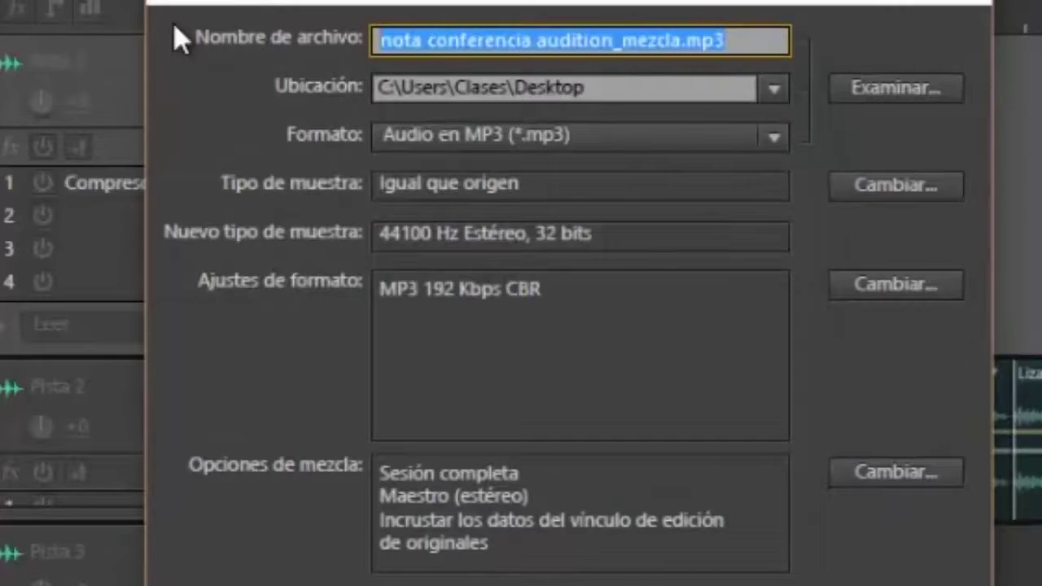
pyautogui.write('Nota Final en Audition')
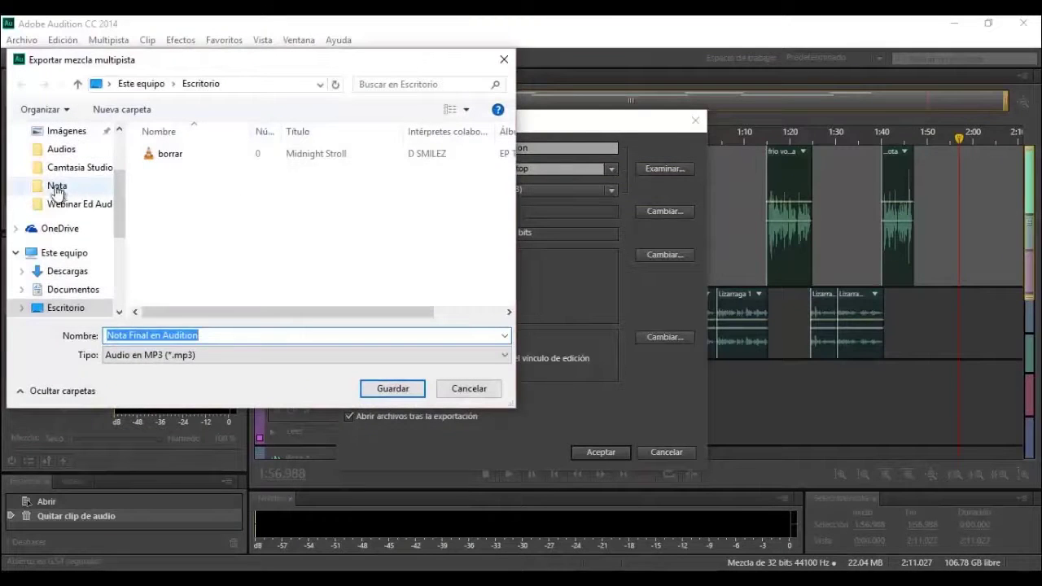
# Set the mixdown's save location to the Nota folder, keeping the MP3 file type.
pyautogui.click(74, 187)
pyautogui.click(221, 335)
pyautogui.click(396, 389)
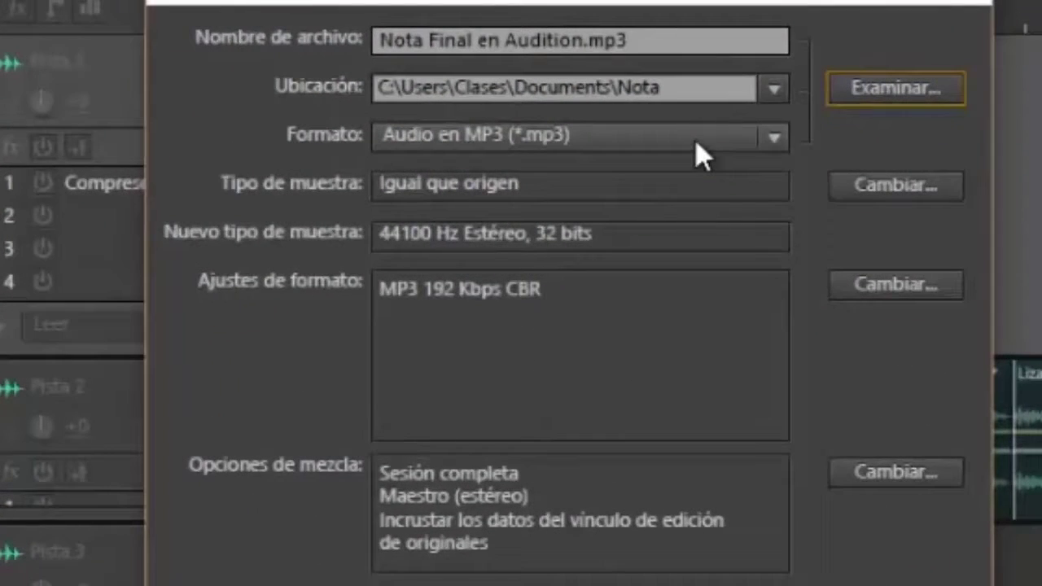
# Keep the MP3 audio format at a constant bit rate of 192 Kbps (44100 Hz) and export the full-session mixdown.
pyautogui.click(698, 145)
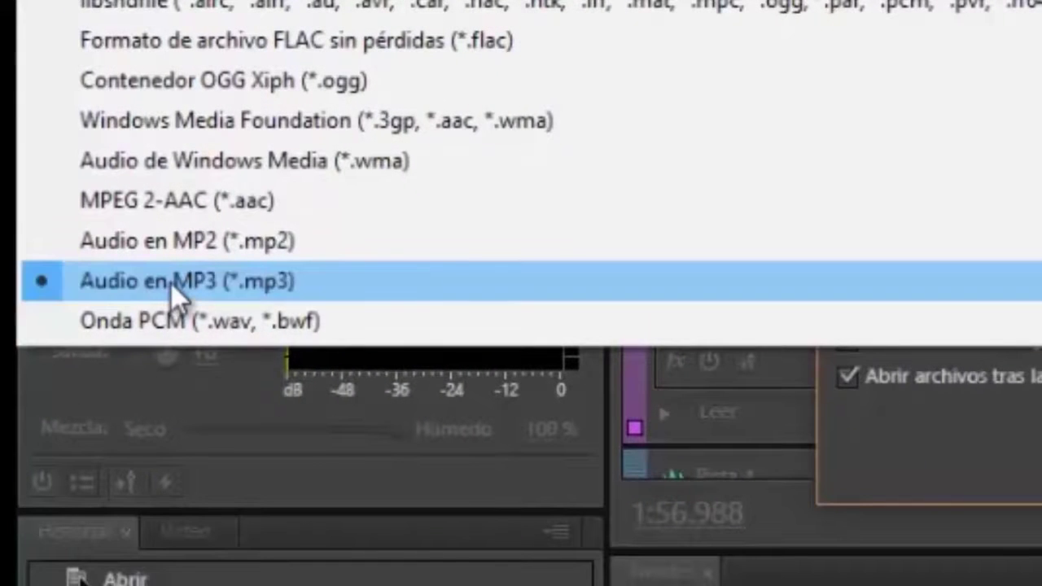
pyautogui.click(173, 283)
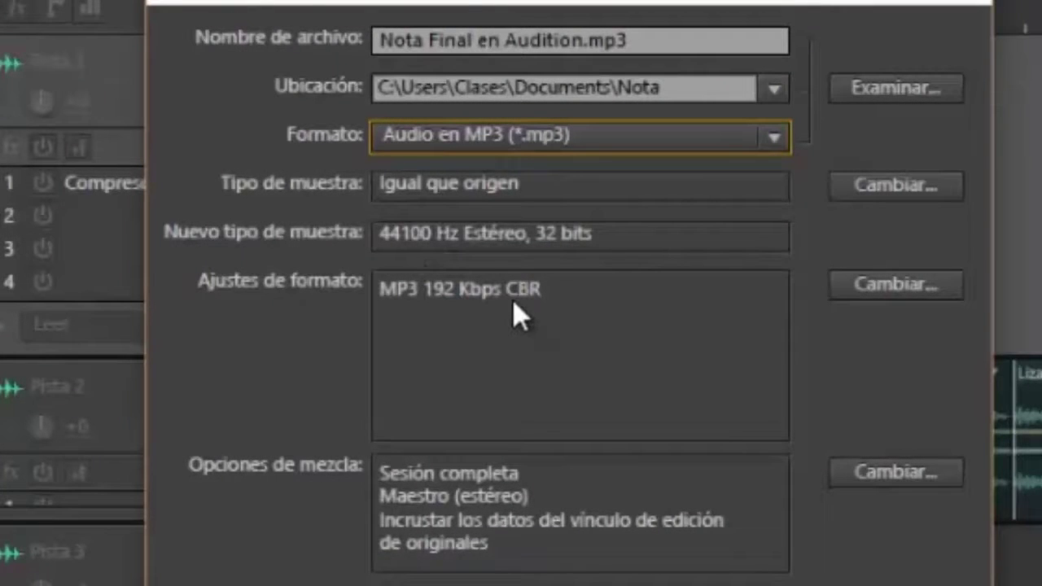
pyautogui.click(872, 287)
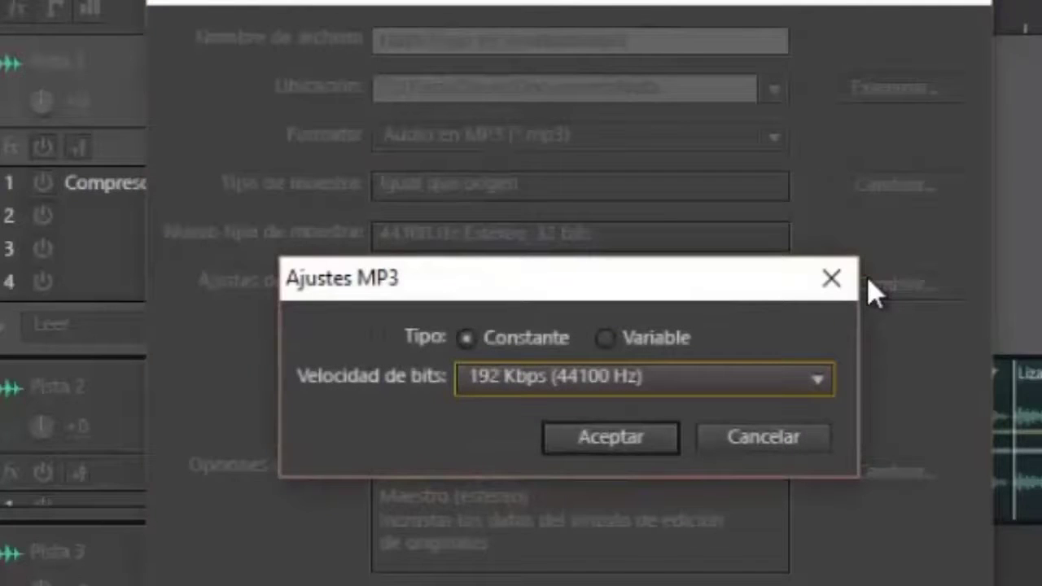
pyautogui.click(823, 373)
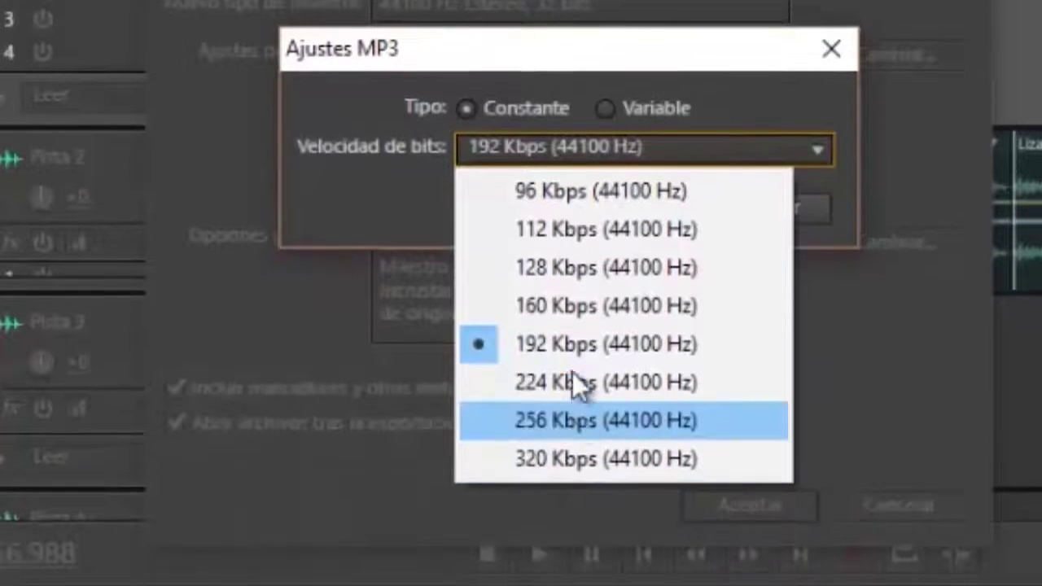
pyautogui.click(578, 331)
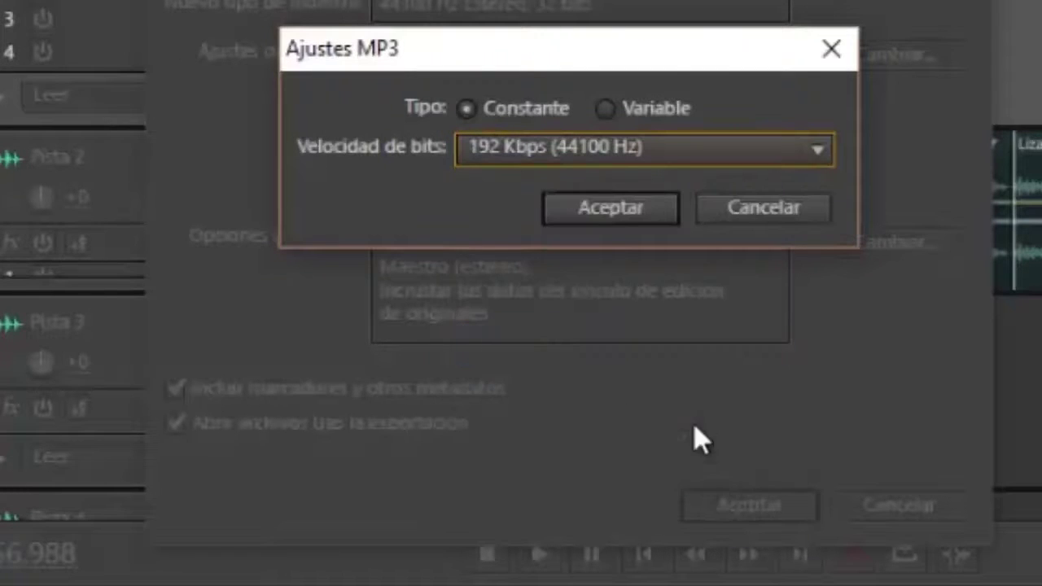
pyautogui.click(615, 221)
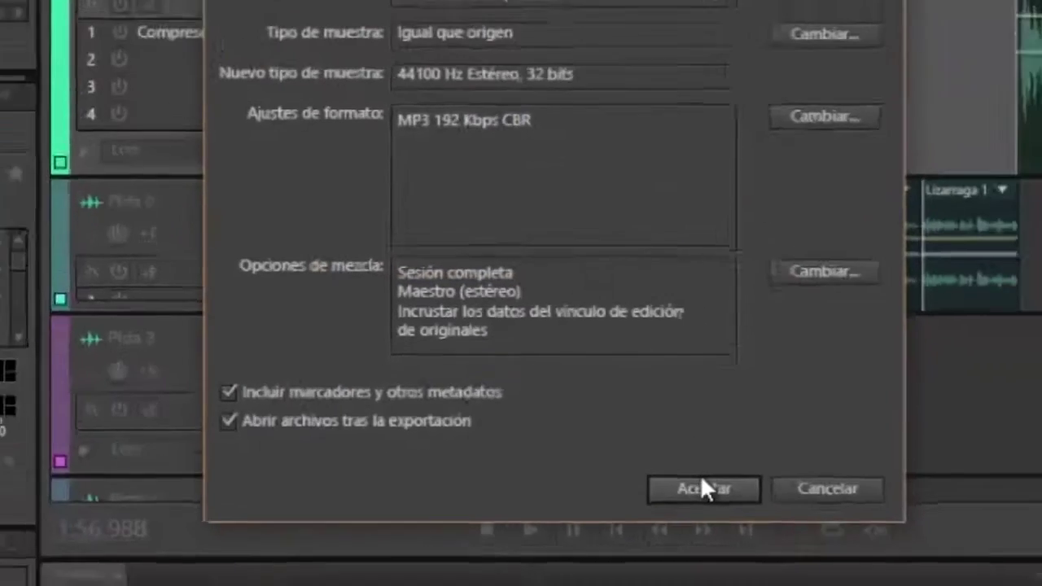
pyautogui.click(746, 496)
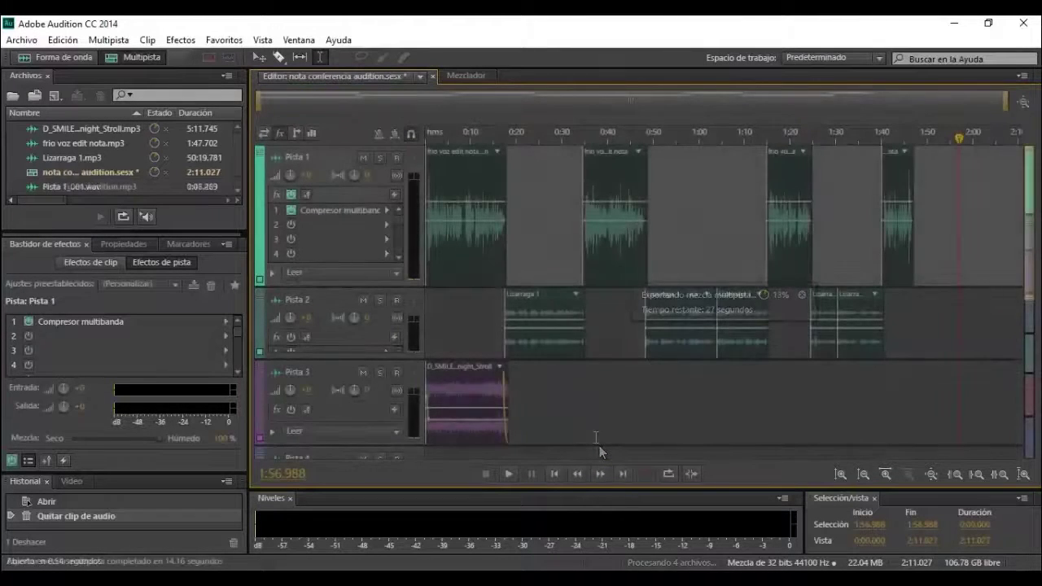
# Select the first two Pista 1 narration clips, the first Pista 2 interview clip and the Pista 3 music clip, and start a selected-clips mixdown export.
pyautogui.click(476, 258)
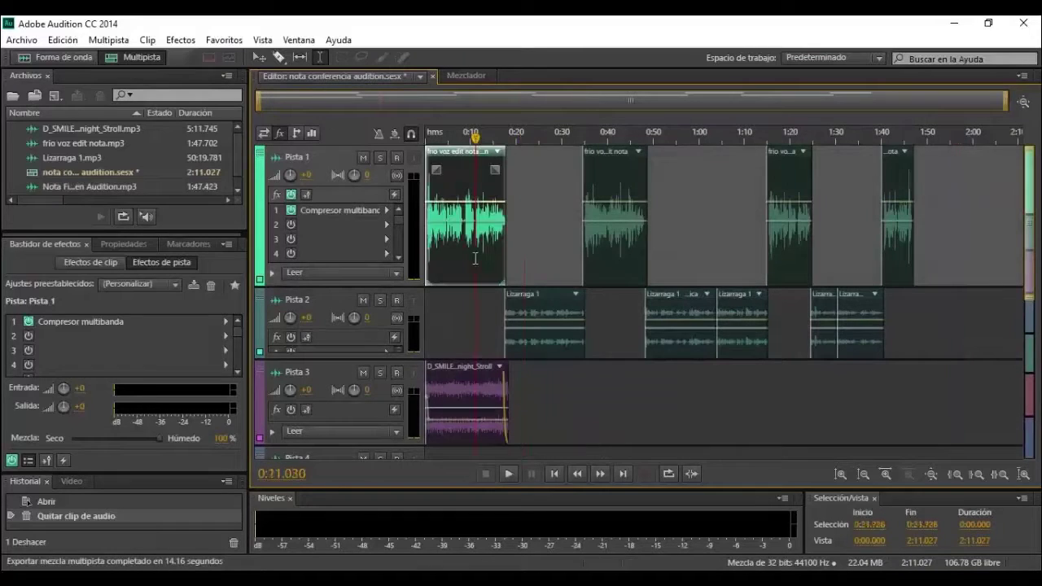
pyautogui.keyDown('ctrl'); pyautogui.click(539, 302); pyautogui.keyUp('ctrl')
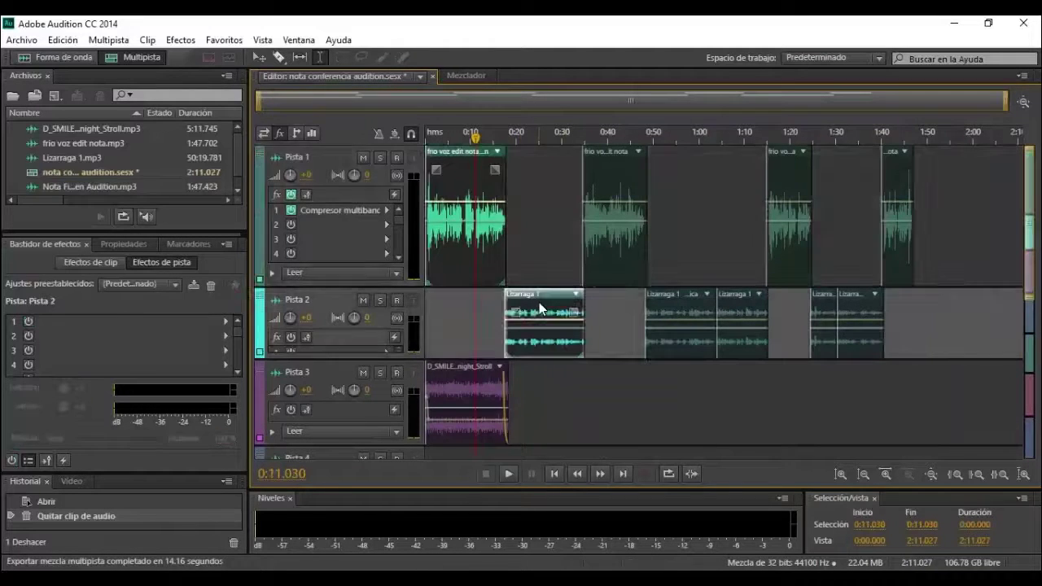
pyautogui.keyDown('ctrl'); pyautogui.click(619, 254); pyautogui.keyUp('ctrl')
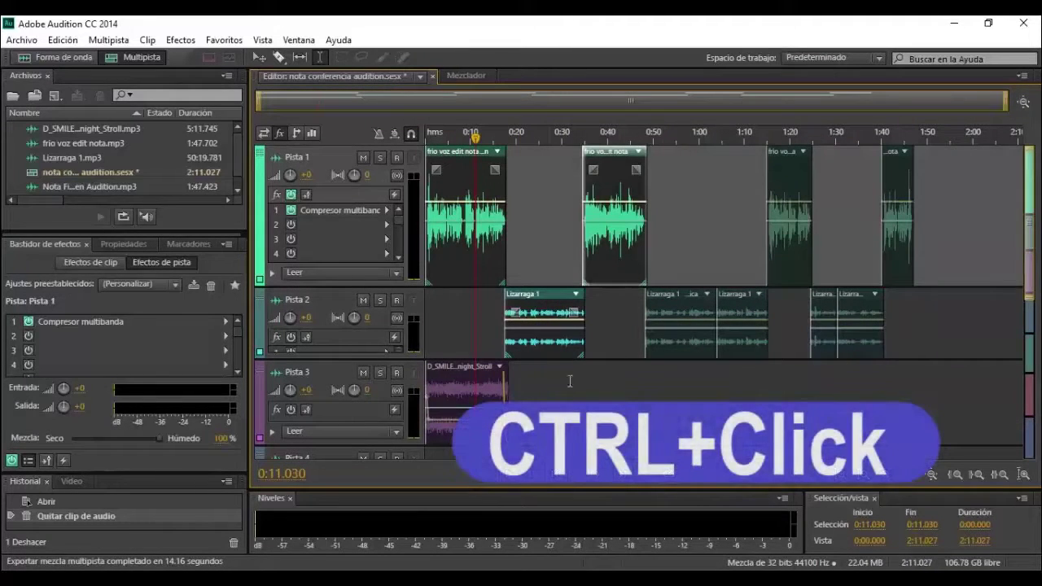
pyautogui.keyDown('ctrl'); pyautogui.click(493, 387); pyautogui.keyUp('ctrl')
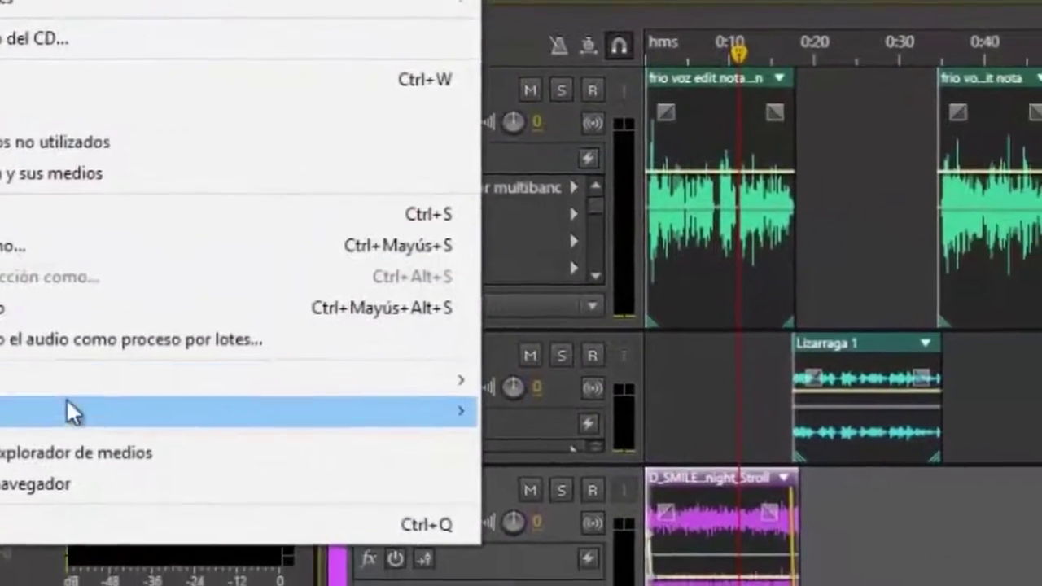
pyautogui.moveTo(73, 411)
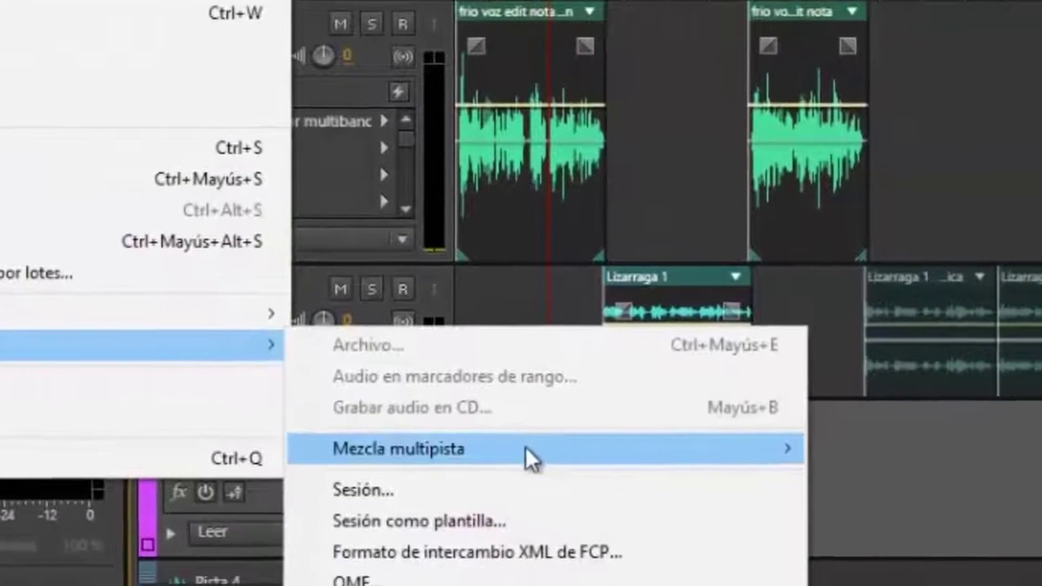
pyautogui.moveTo(603, 460)
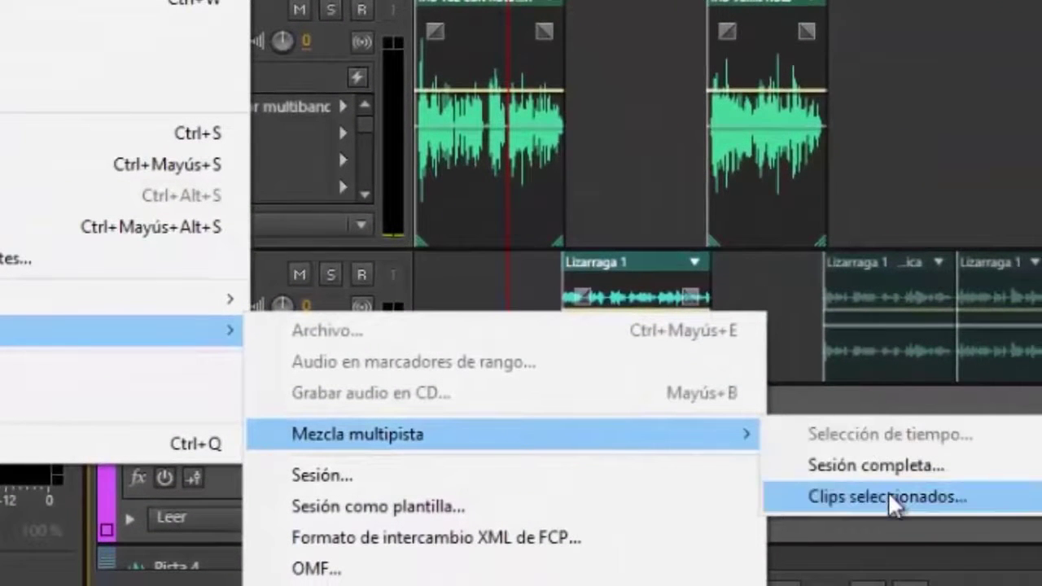
pyautogui.click(890, 498)
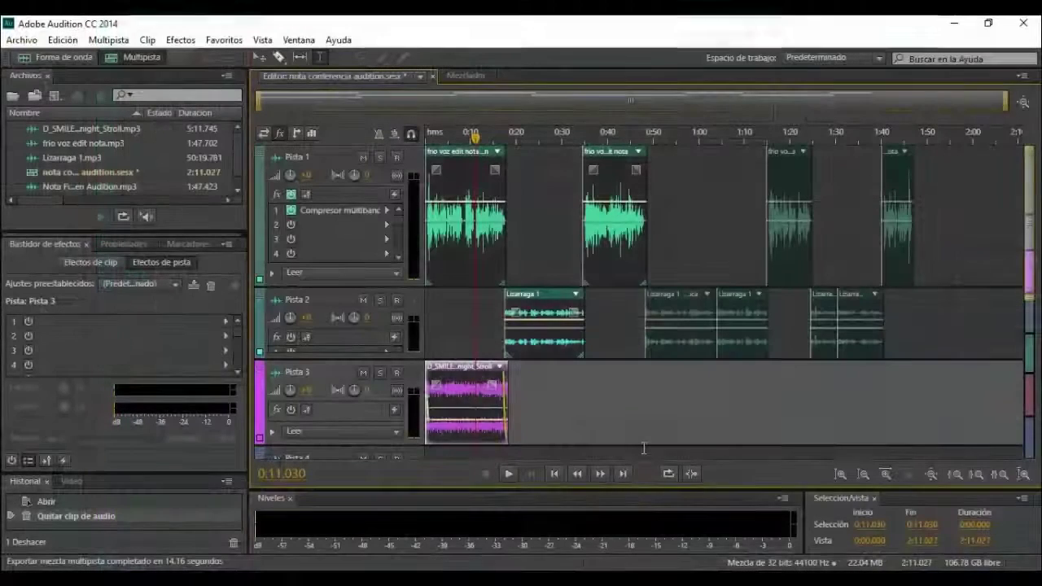
# Select the session's time range from the start to about 1:15 and start exporting a multitrack mixdown of the time selection.
pyautogui.click(628, 419)
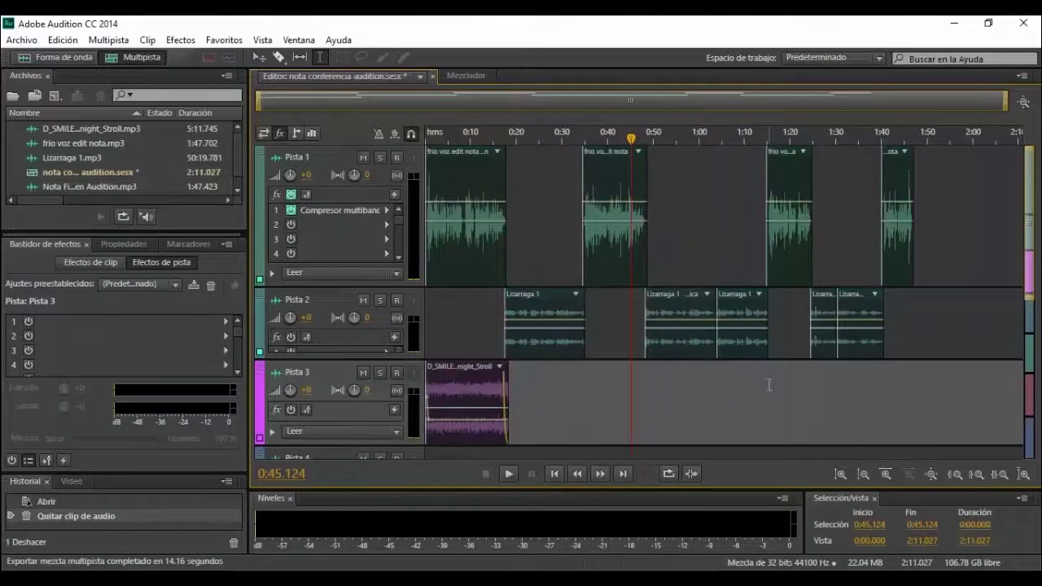
pyautogui.moveTo(769, 385); pyautogui.dragTo(418, 430)
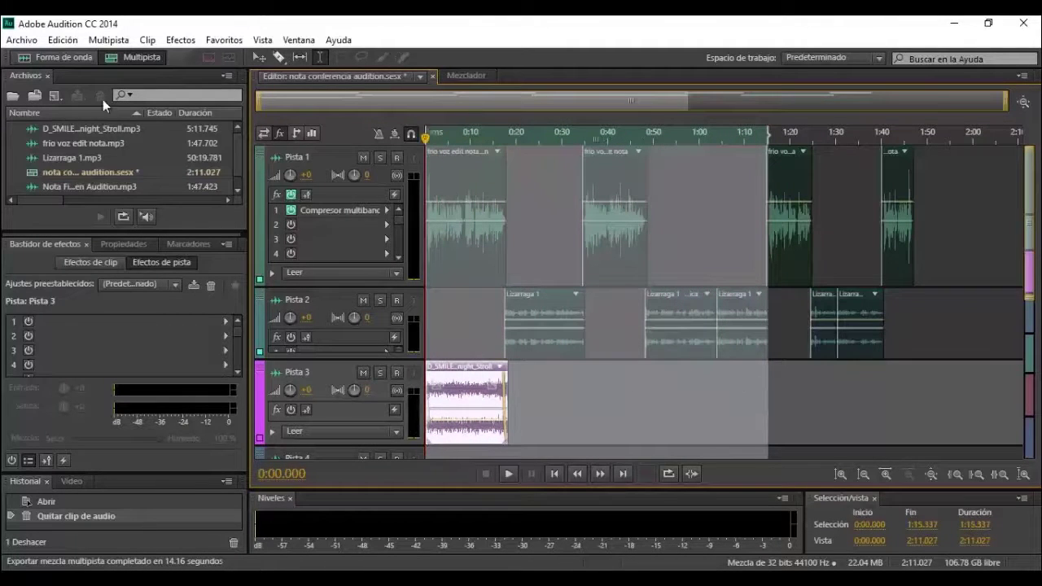
pyautogui.click(25, 39)
pyautogui.moveTo(115, 337)
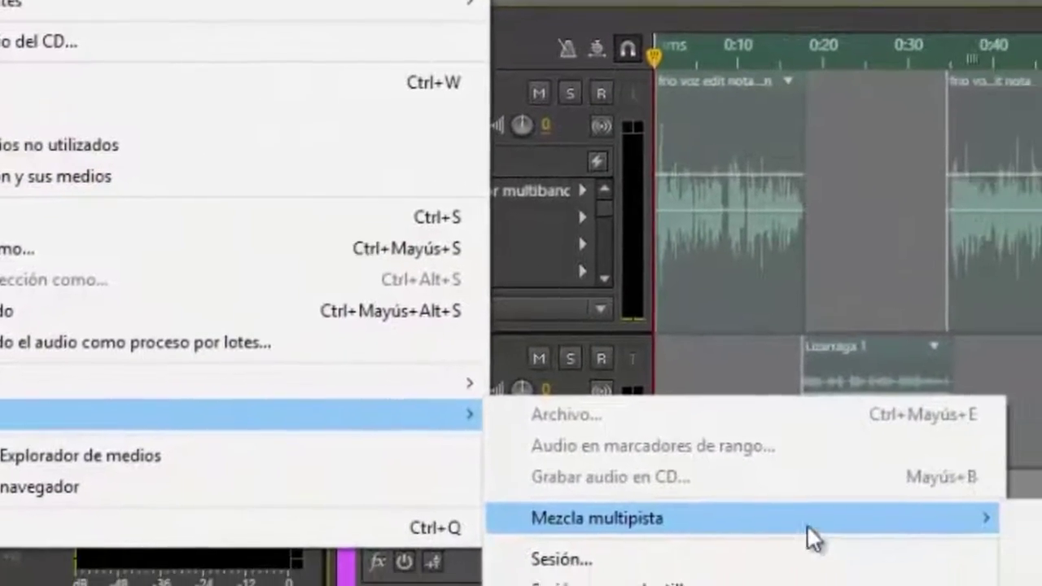
pyautogui.moveTo(953, 576)
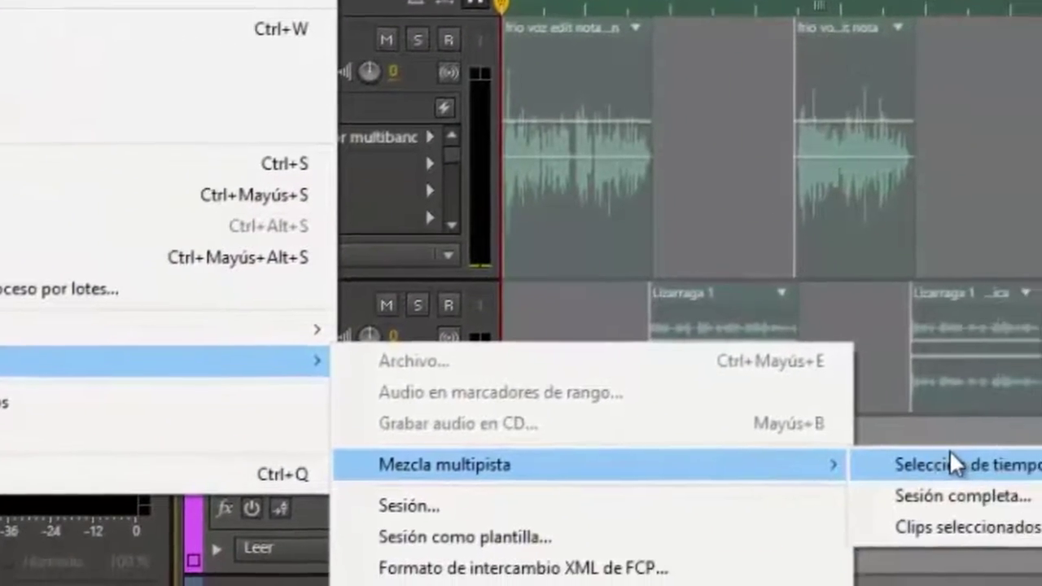
pyautogui.click(949, 453)
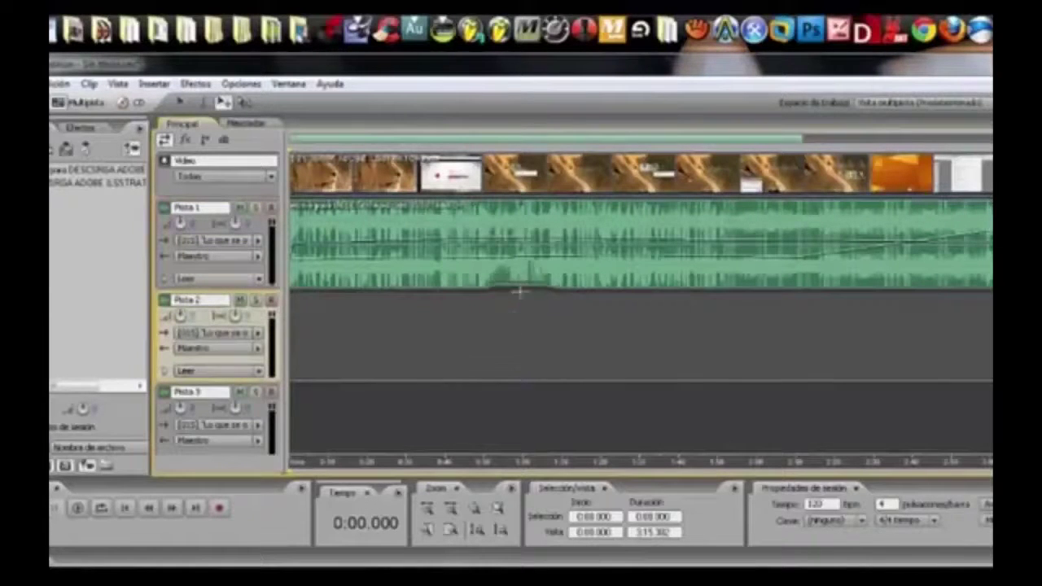
pyautogui.moveTo(469, 245); pyautogui.dragTo(581, 244)
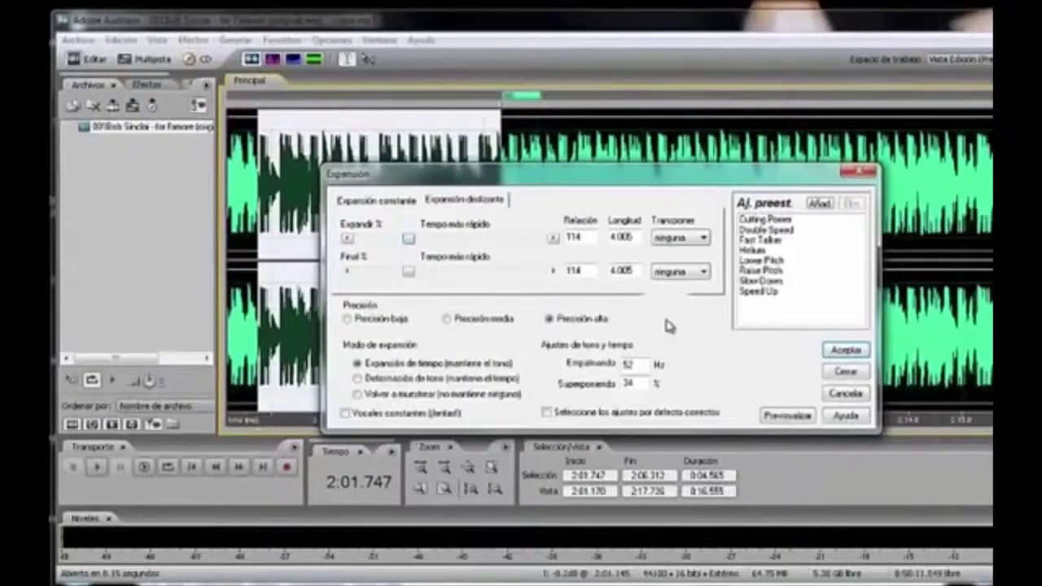
pyautogui.moveTo(407, 237); pyautogui.dragTo(449, 240)
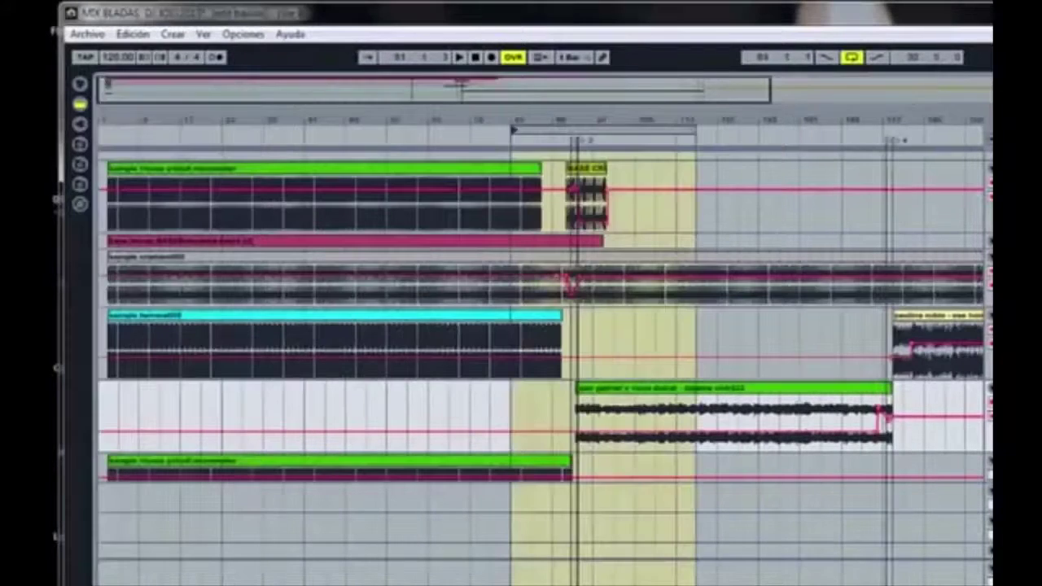
pyautogui.moveTo(423, 132); pyautogui.dragTo(423, 114)
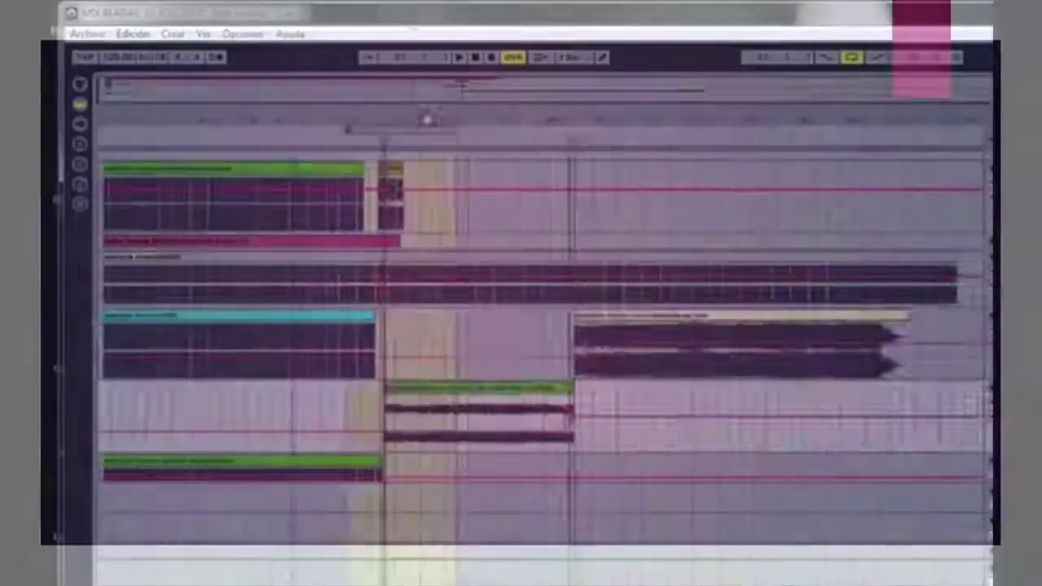